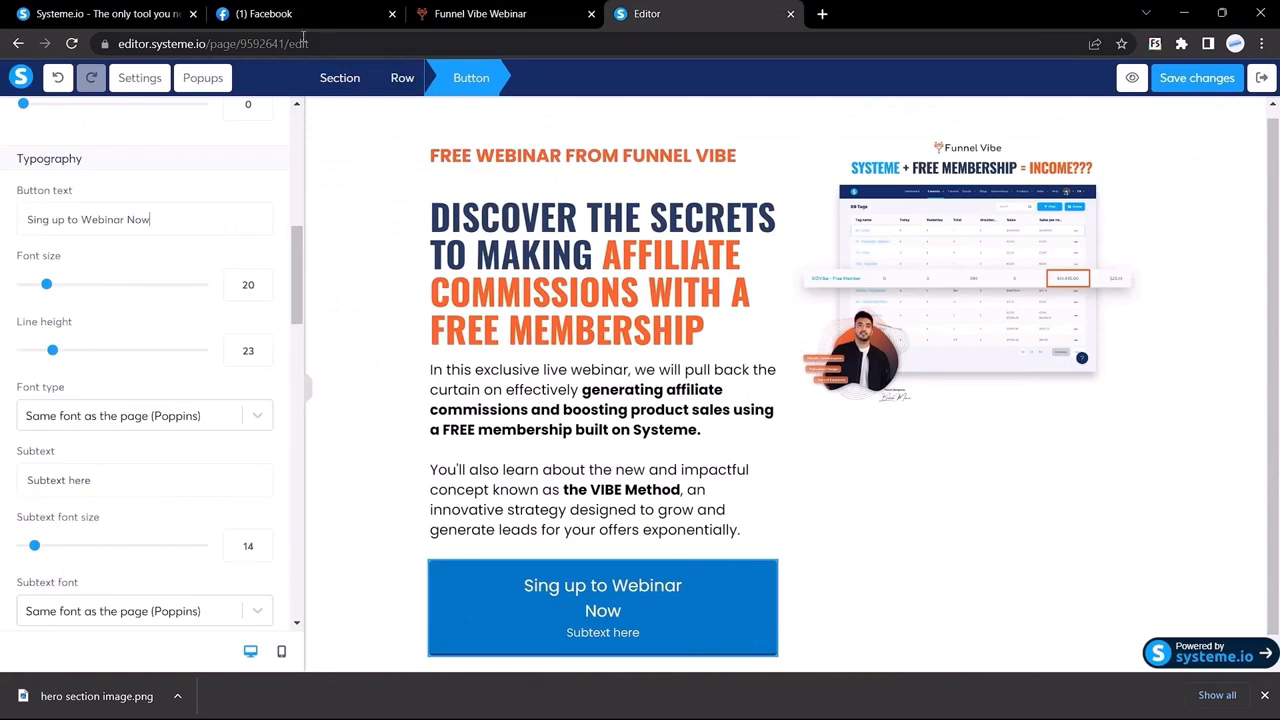
Step: Check the reference signup button's font and its 20px size on Funnel Vibe
{"action": "left_click", "coordinate": [480, 13]}
{"action": "left_click", "coordinate": [285, 473]}
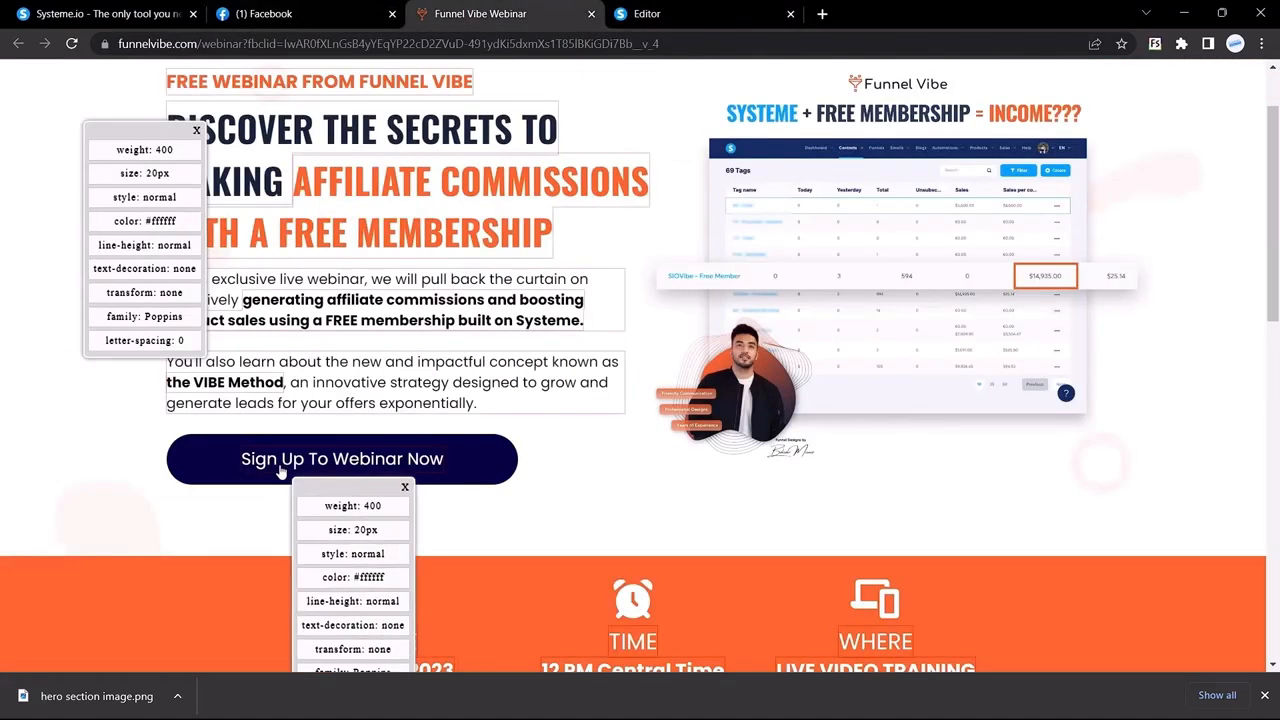
{"action": "left_click_drag", "start_coordinate": [146, 171], "coordinate": [177, 177]}
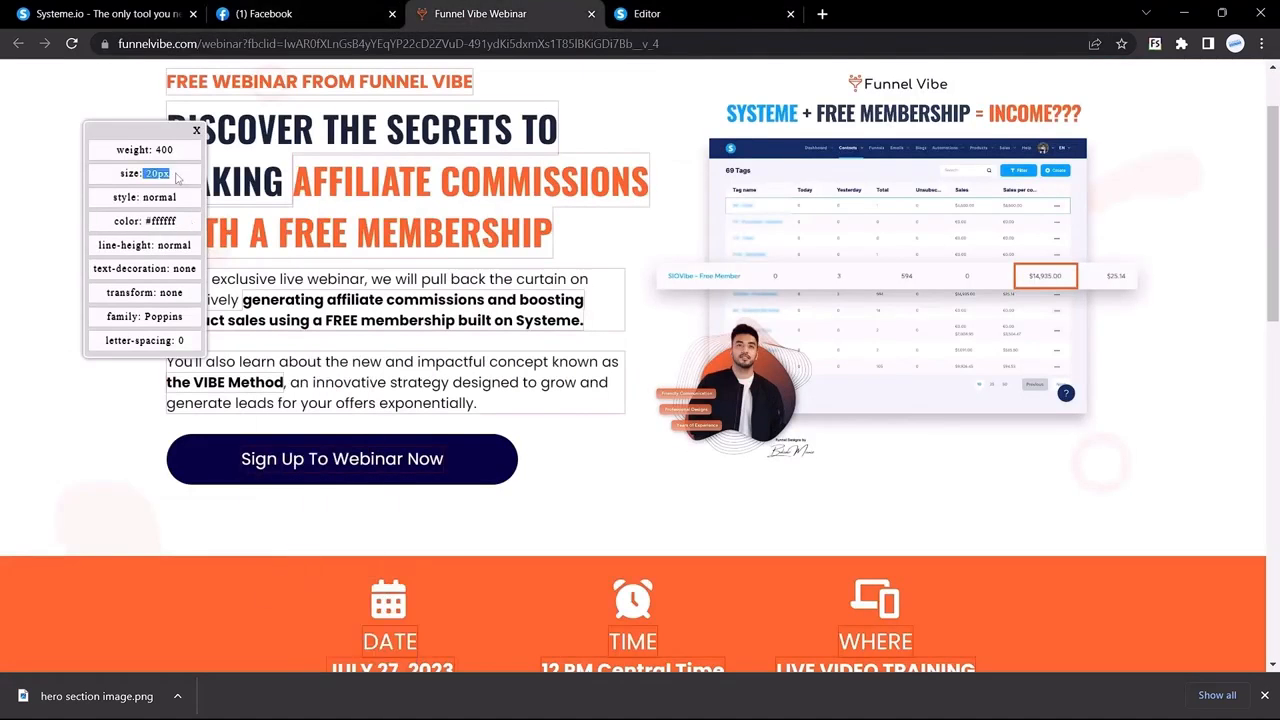
Step: Set the button's font type to Google Fonts Poppins
{"action": "left_click", "coordinate": [680, 13]}
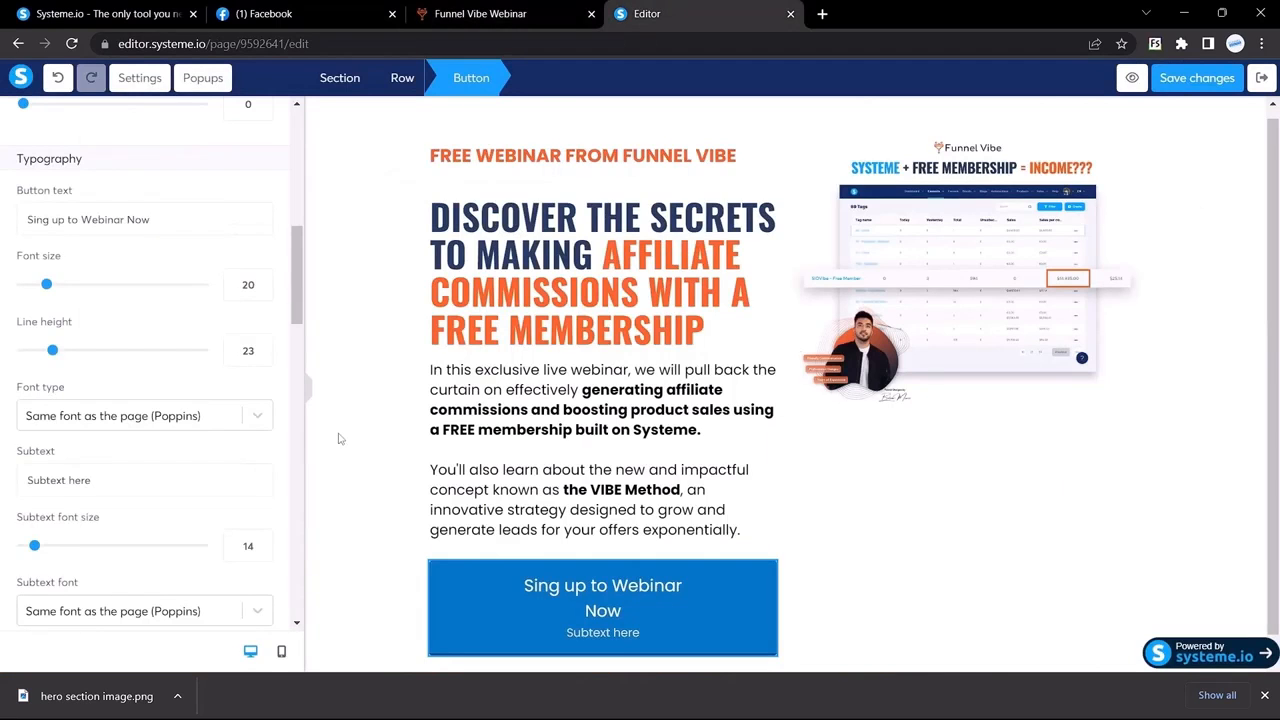
{"action": "scroll", "coordinate": [160, 351], "scroll_direction": "down", "scroll_amount": 1}
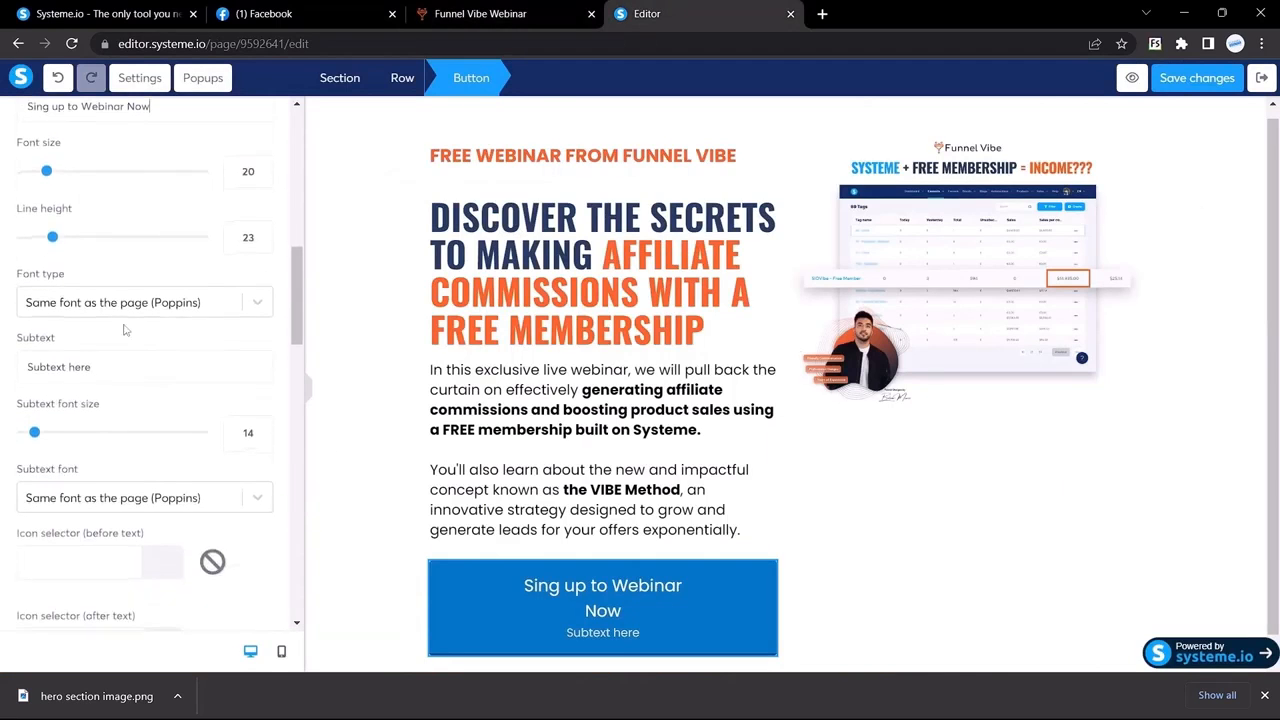
{"action": "left_click", "coordinate": [113, 308]}
{"action": "left_click", "coordinate": [75, 400]}
{"action": "type", "text": "goo"}
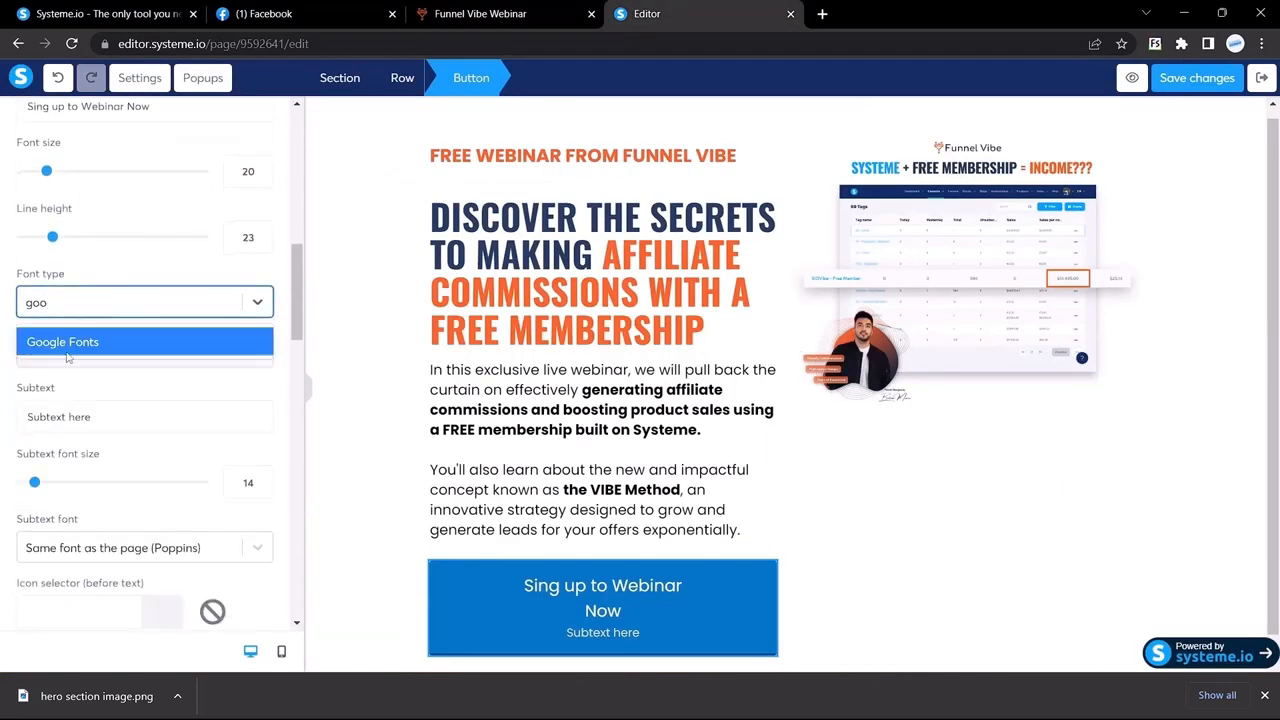
{"action": "left_click", "coordinate": [66, 340]}
{"action": "left_click", "coordinate": [83, 353]}
{"action": "type", "text": "pop"}
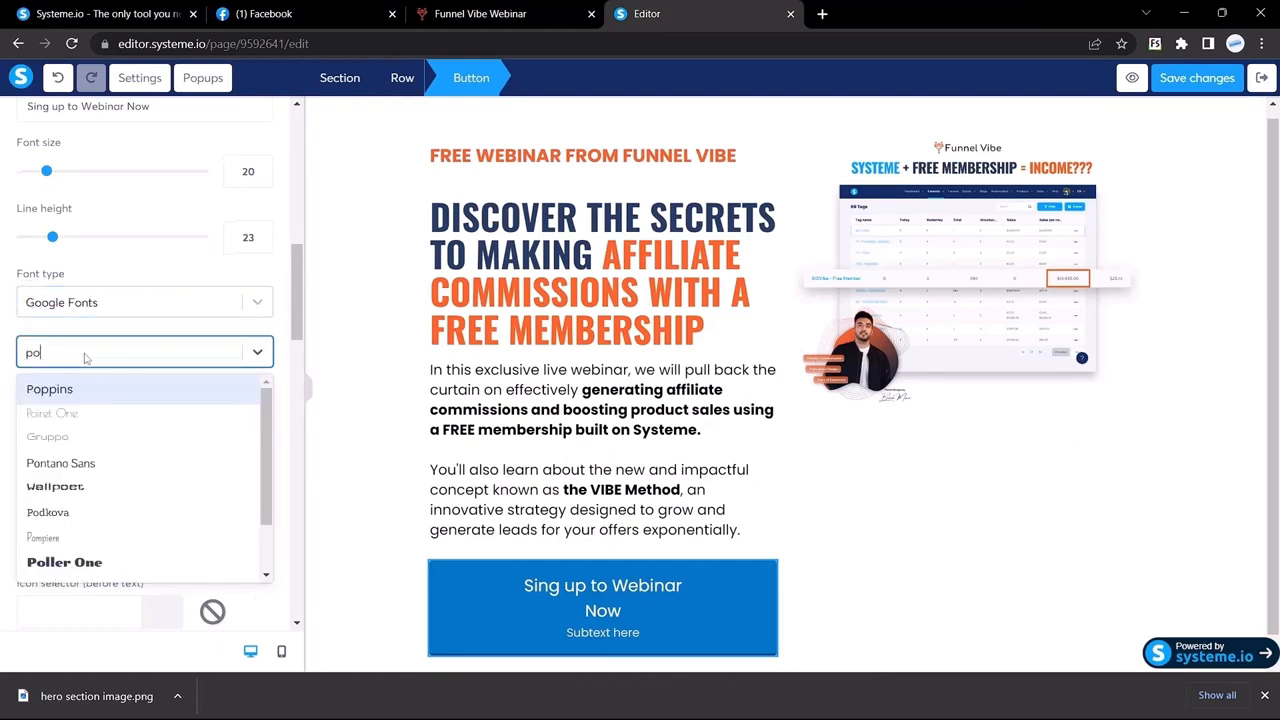
{"action": "key", "text": "Return"}
Step: Delete the button's 'Subtext here' line
{"action": "scroll", "coordinate": [110, 422], "scroll_direction": "down", "scroll_amount": 1}
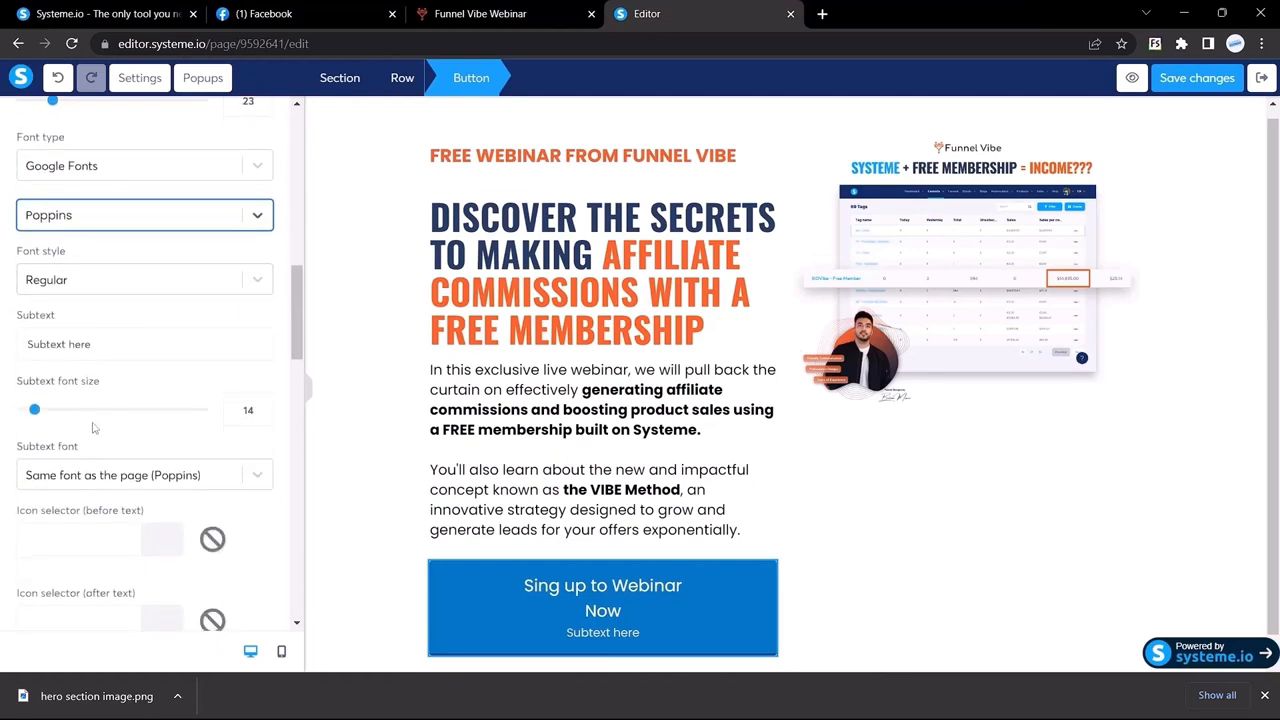
{"action": "left_click_drag", "start_coordinate": [125, 348], "coordinate": [2, 345]}
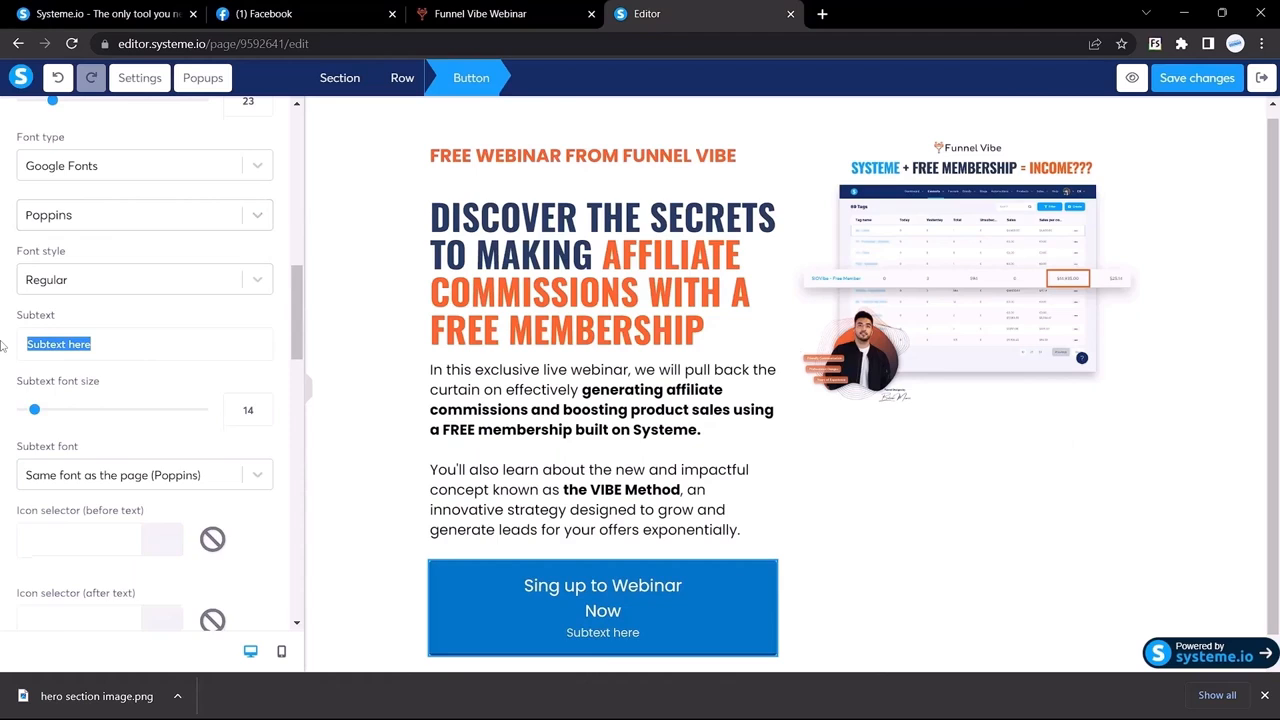
{"action": "key", "text": "BackSpace"}
{"action": "scroll", "coordinate": [80, 350], "scroll_direction": "down", "scroll_amount": 3}
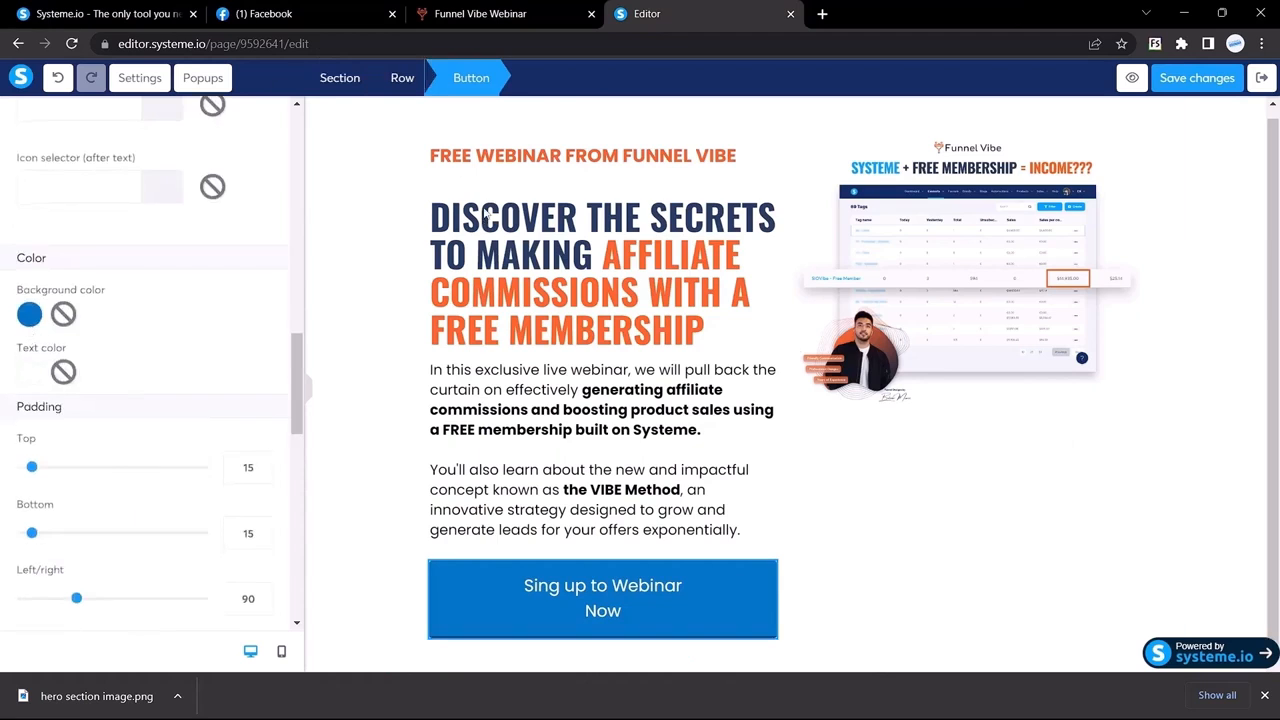
Step: Select the page headline in the editor and highlight part of its text
{"action": "left_click", "coordinate": [488, 226]}
{"action": "left_click_drag", "start_coordinate": [484, 224], "coordinate": [450, 229]}
{"action": "left_click", "coordinate": [729, 190]}
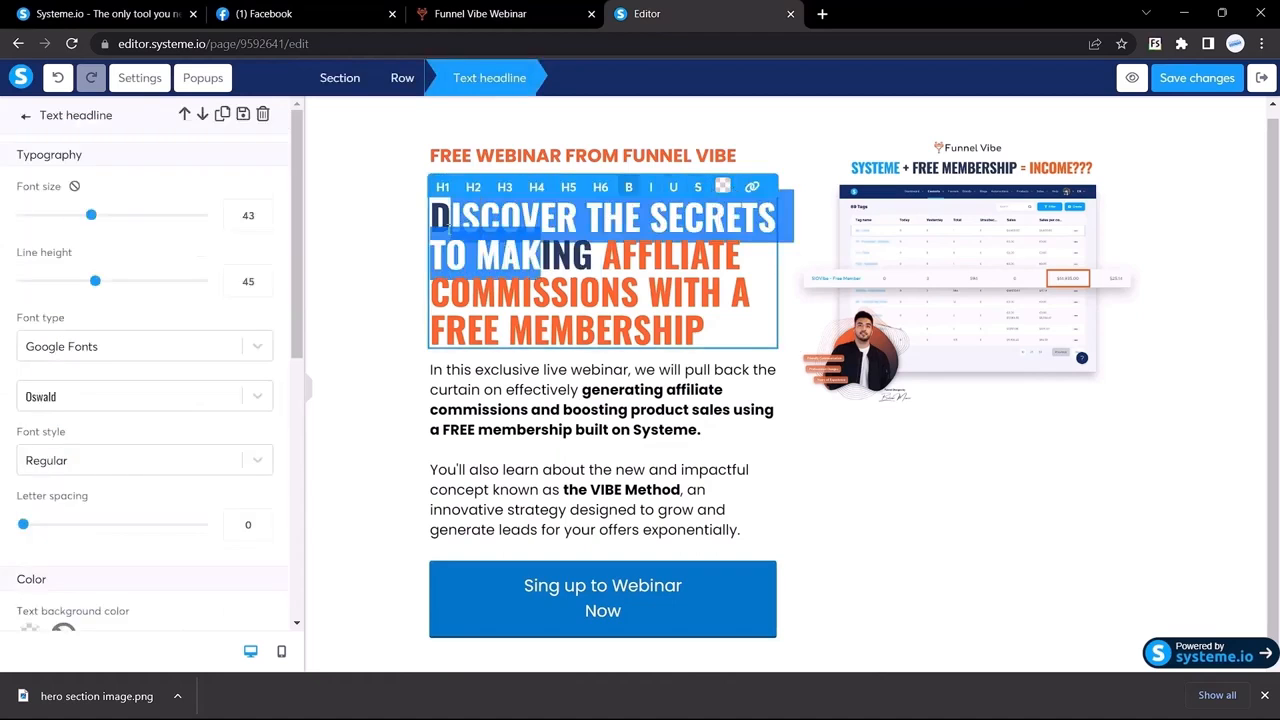
{"action": "left_click", "coordinate": [641, 278]}
Step: Copy the reference headline's colour value #16253c from its font details
{"action": "left_click", "coordinate": [500, 13]}
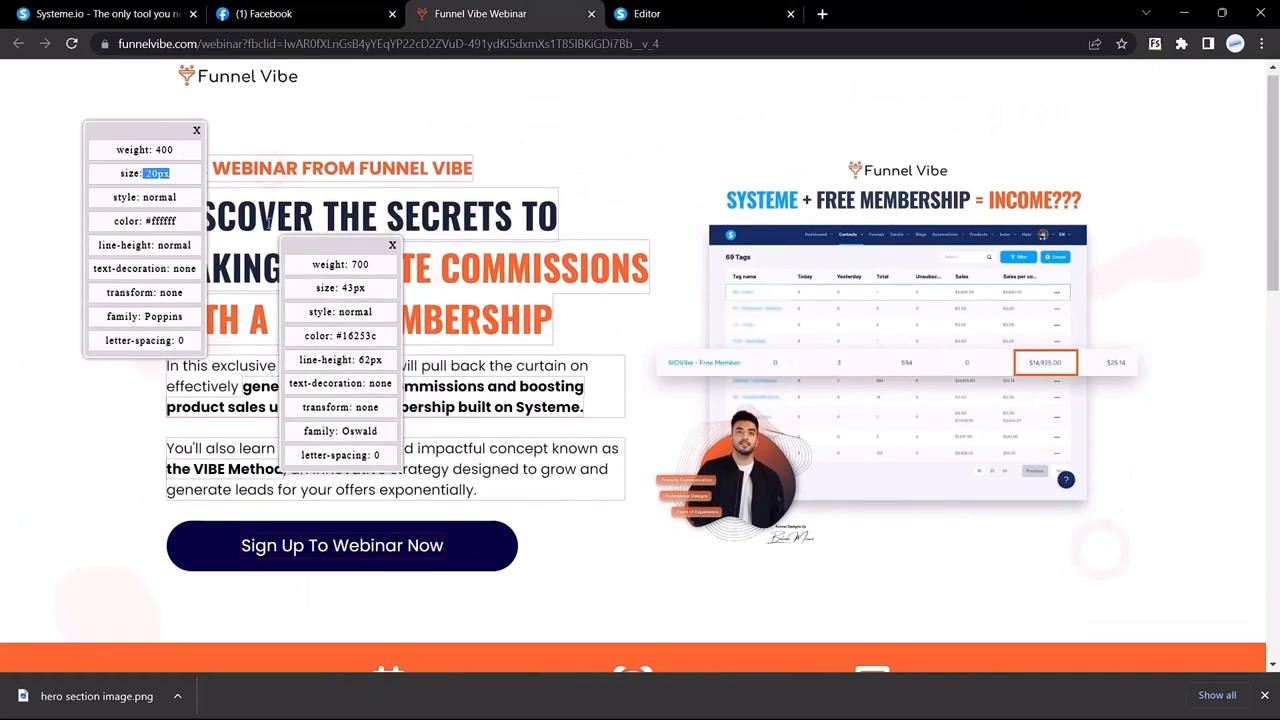
{"action": "left_click_drag", "start_coordinate": [268, 223], "coordinate": [211, 214]}
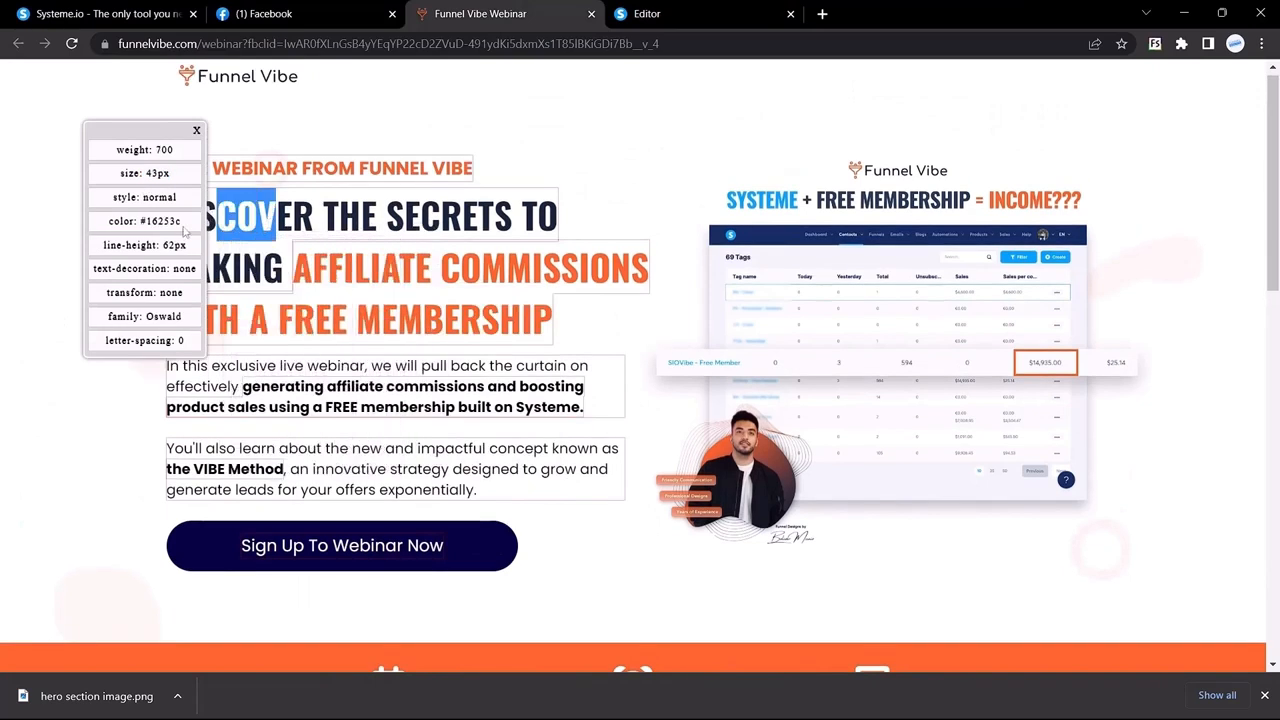
{"action": "mouse_move", "coordinate": [140, 221]}
{"action": "left_mouse_down"}
{"action": "mouse_move", "coordinate": [181, 225]}
{"action": "mouse_move", "coordinate": [141, 222]}
{"action": "left_mouse_up"}
{"action": "left_click", "coordinate": [143, 224]}
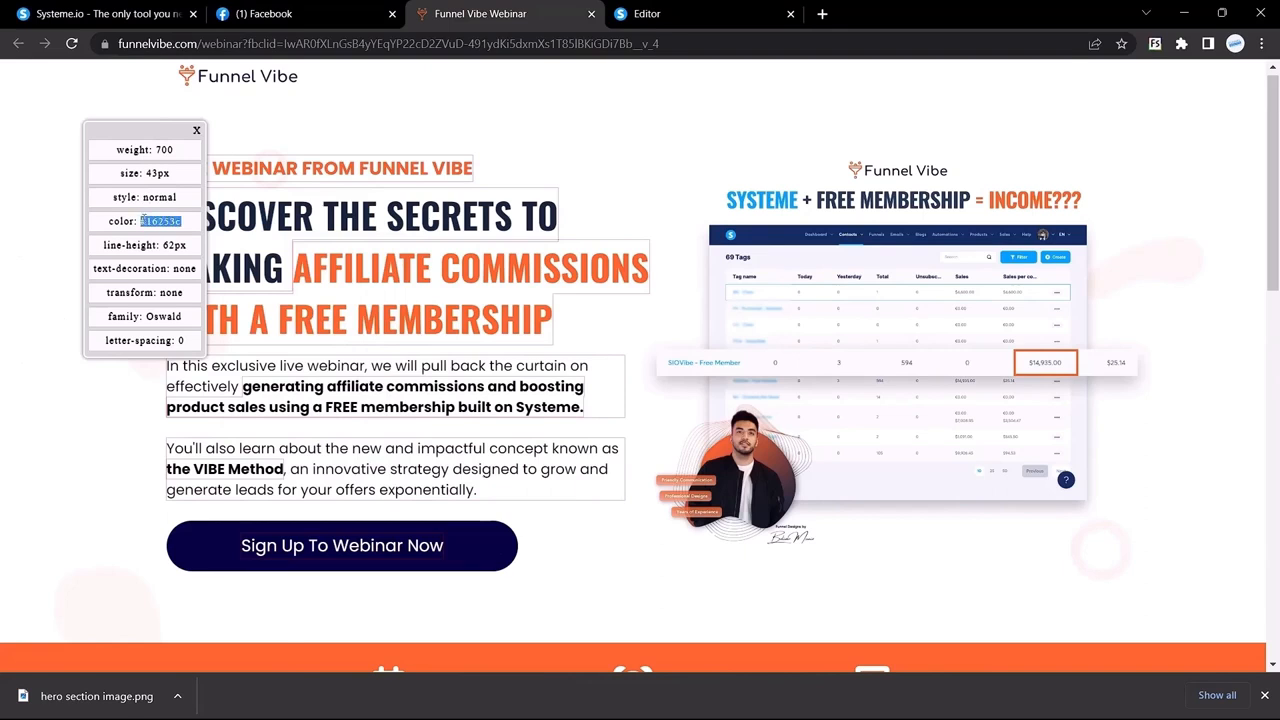
{"action": "left_click", "coordinate": [320, 13]}
Step: Paste #16253c as the signup button's background colour
{"action": "left_click", "coordinate": [713, 7]}
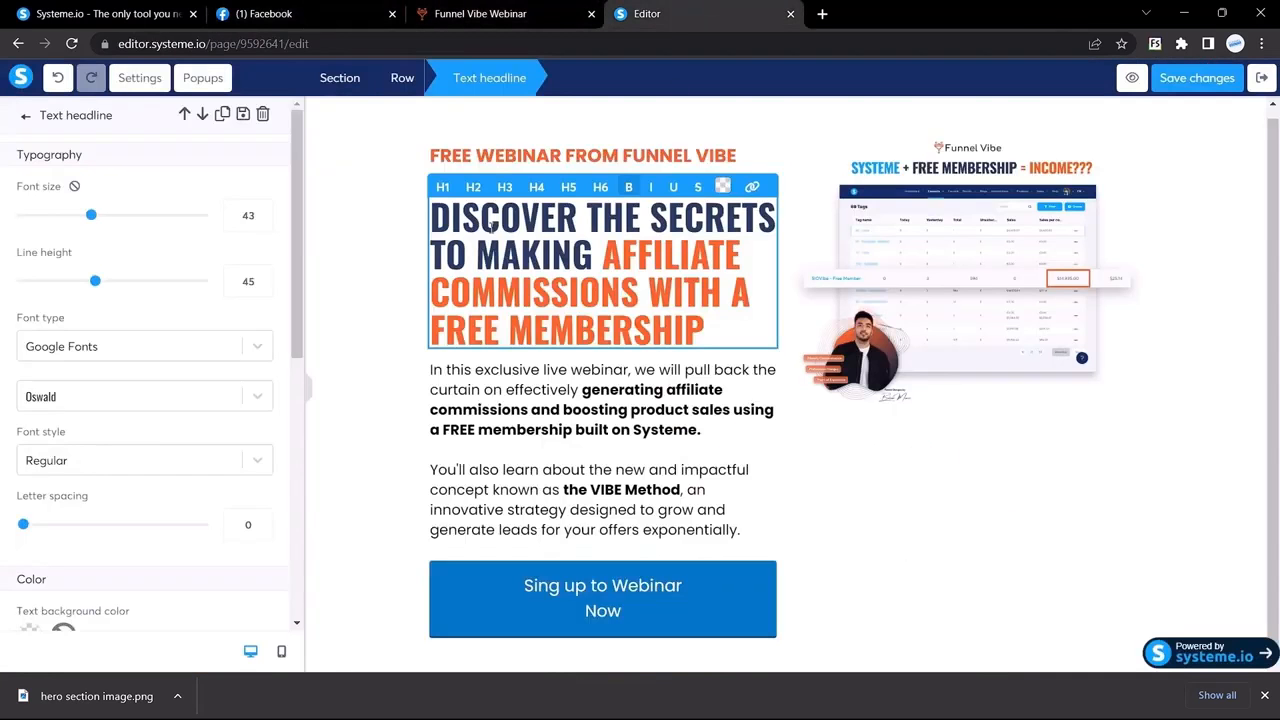
{"action": "left_click", "coordinate": [482, 597]}
{"action": "scroll", "coordinate": [160, 437], "scroll_direction": "down", "scroll_amount": 5}
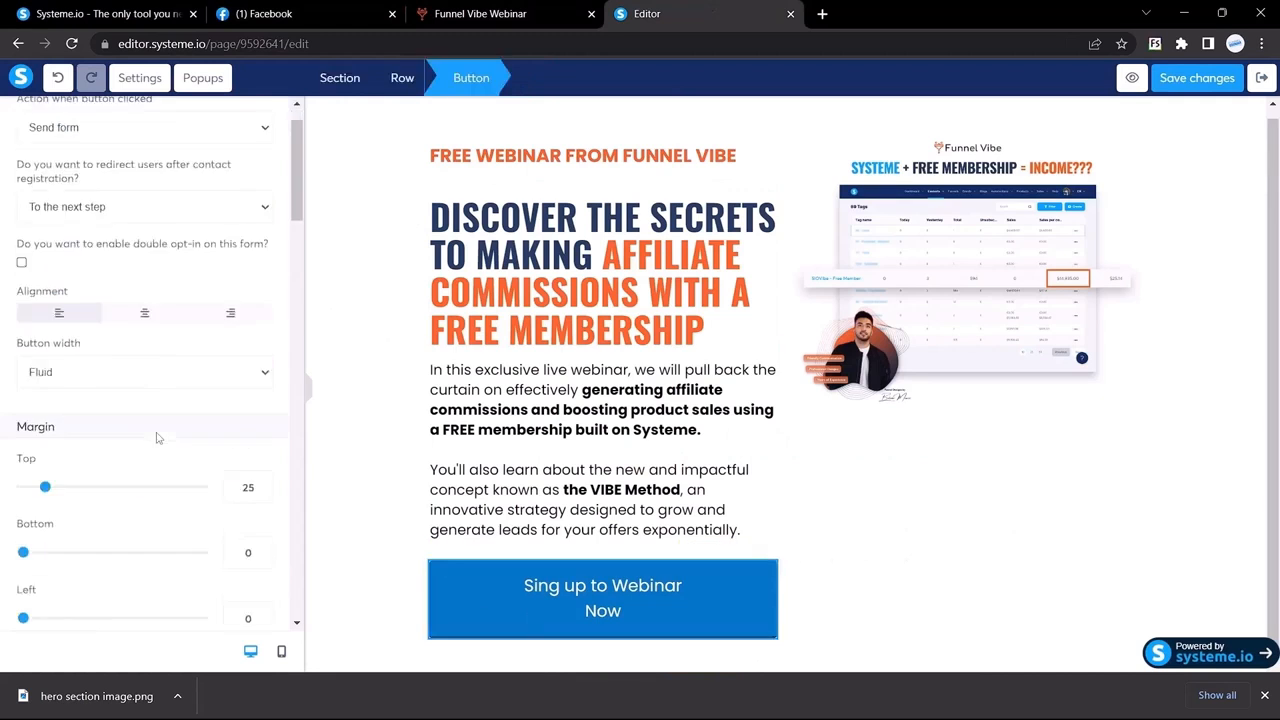
{"action": "scroll", "coordinate": [157, 437], "scroll_direction": "down", "scroll_amount": 8}
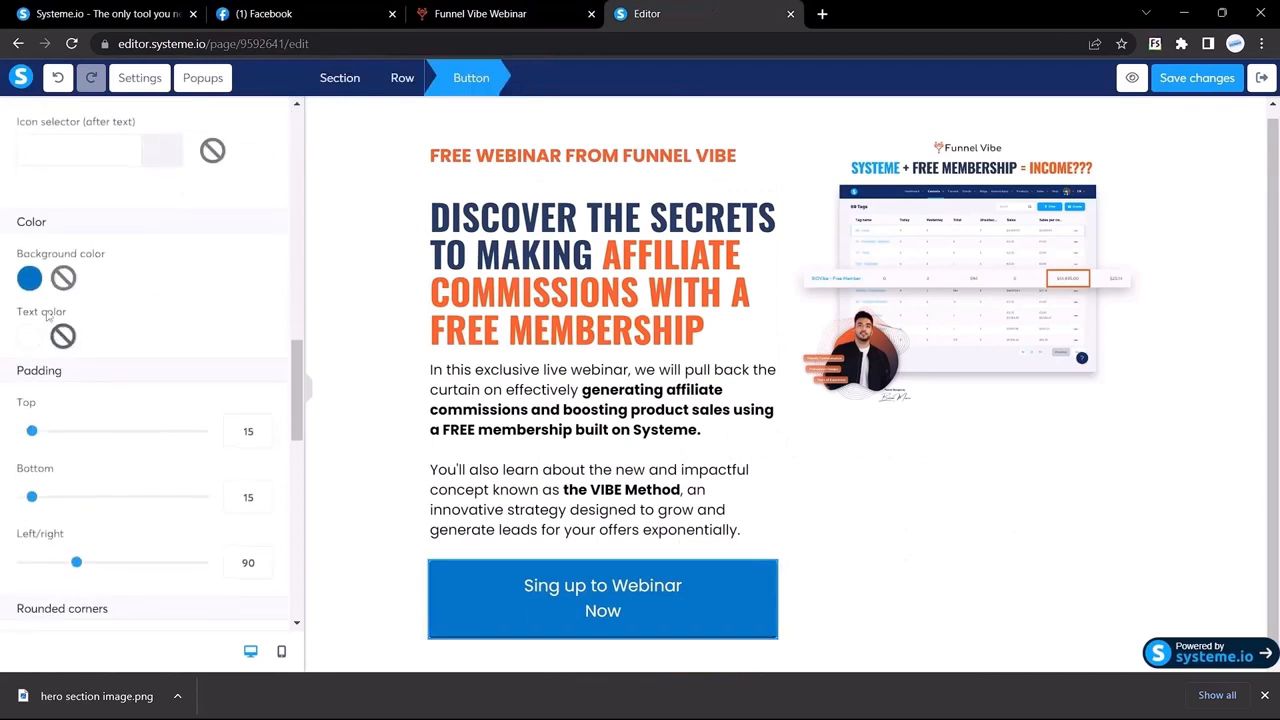
{"action": "left_click", "coordinate": [30, 281]}
{"action": "double_click", "coordinate": [138, 421]}
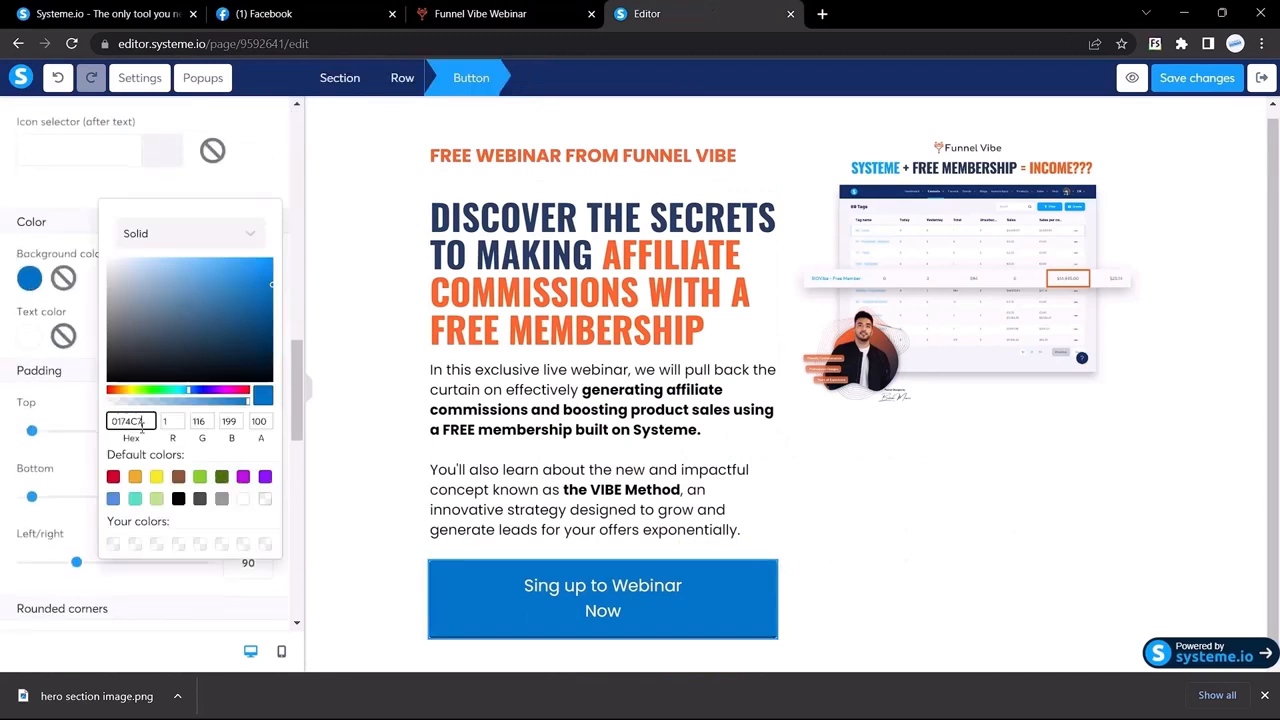
{"action": "type", "text": "#16252c"}
{"action": "left_click", "coordinate": [115, 421]}
{"action": "key", "text": "BackSpace"}
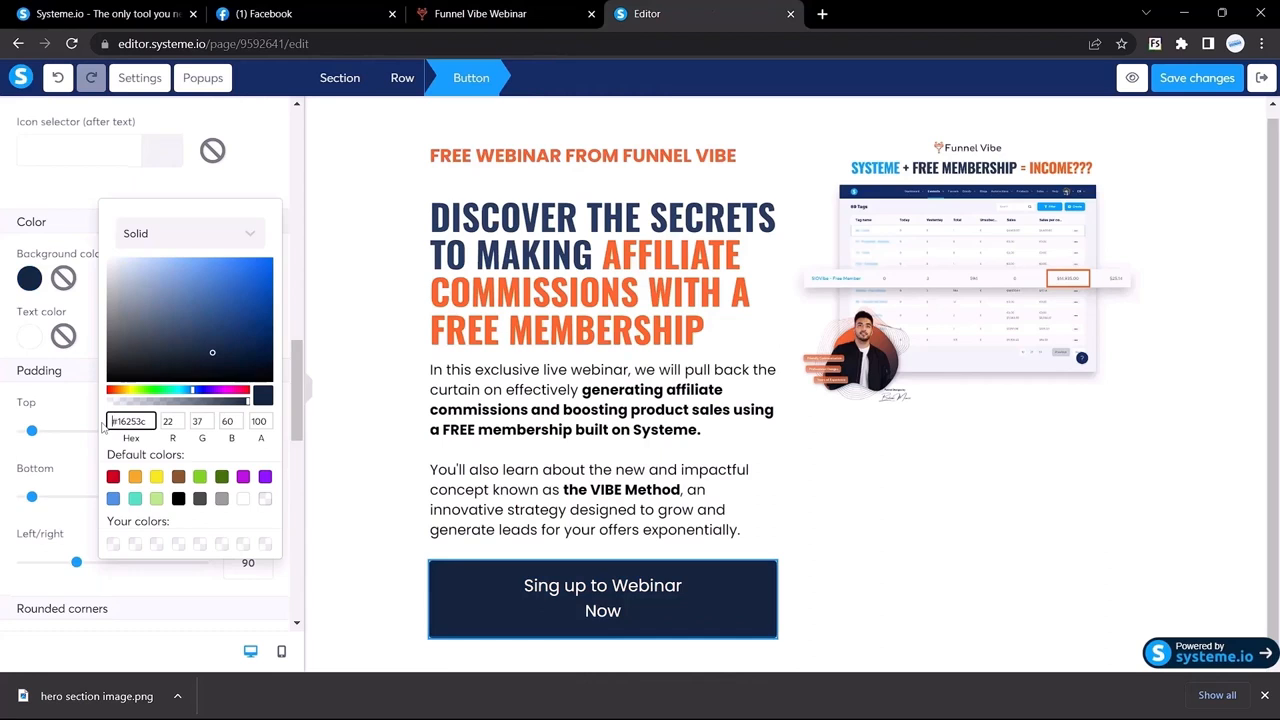
{"action": "left_click", "coordinate": [2, 370]}
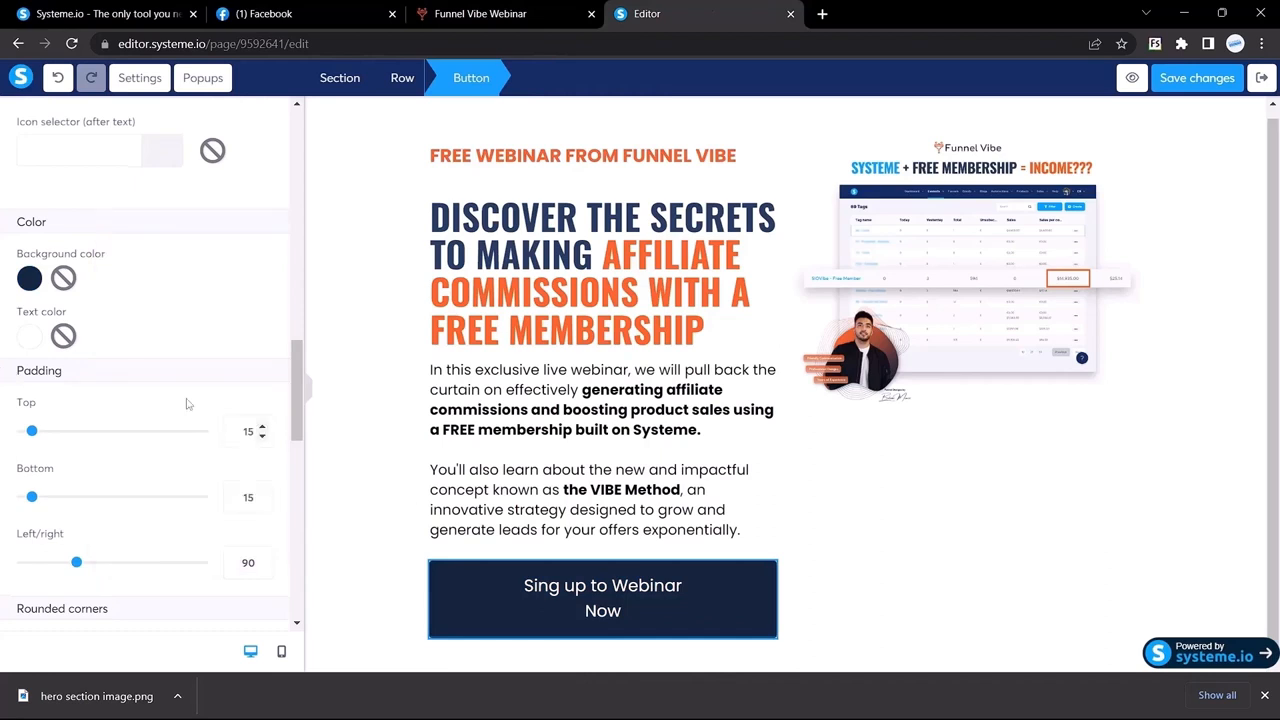
{"action": "scroll", "coordinate": [161, 416], "scroll_direction": "down", "scroll_amount": 2}
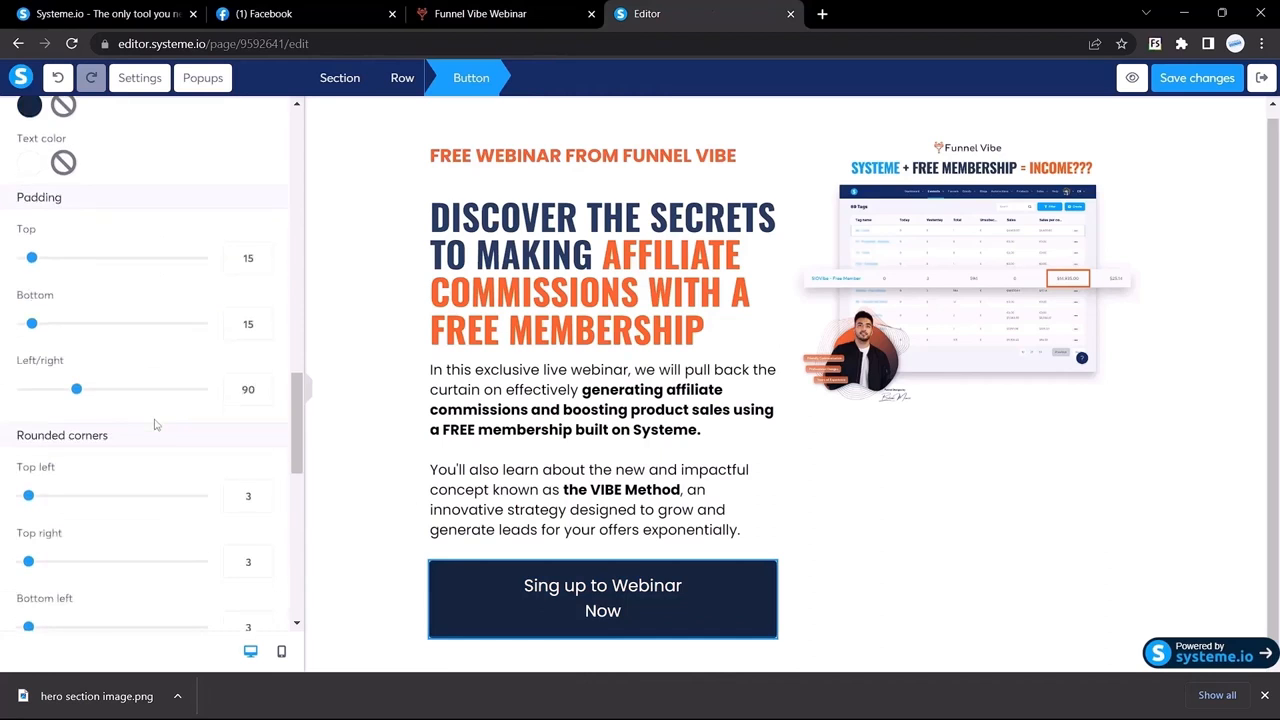
{"action": "scroll", "coordinate": [181, 481], "scroll_direction": "down", "scroll_amount": 2}
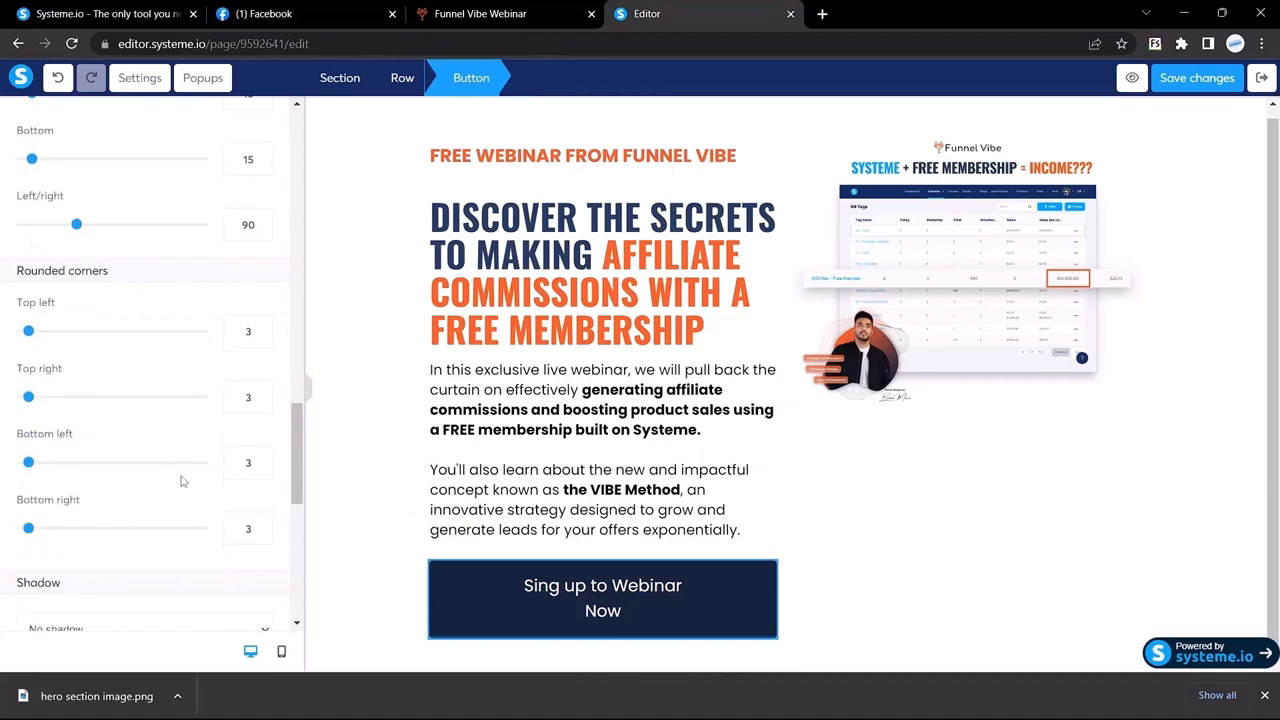
Step: Set the button's top-left and top-right corner radii to 100
{"action": "double_click", "coordinate": [246, 331]}
{"action": "left_click", "coordinate": [488, 13]}
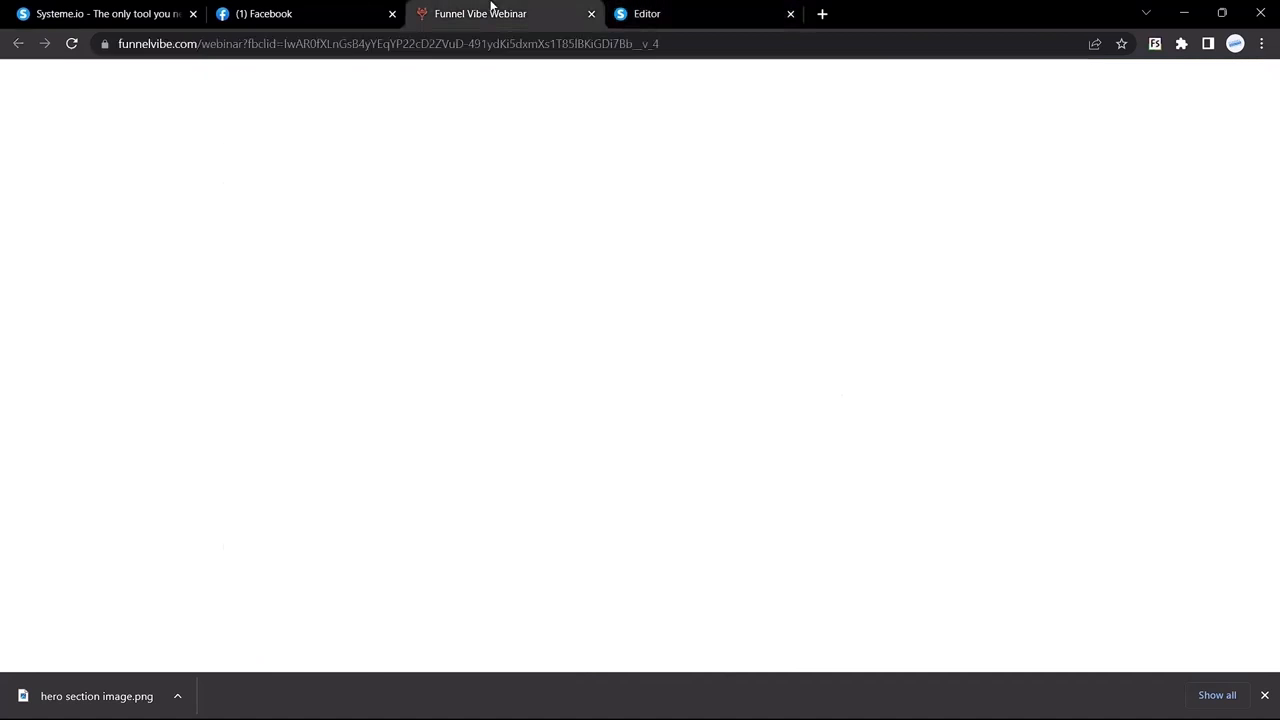
{"action": "left_click", "coordinate": [640, 13]}
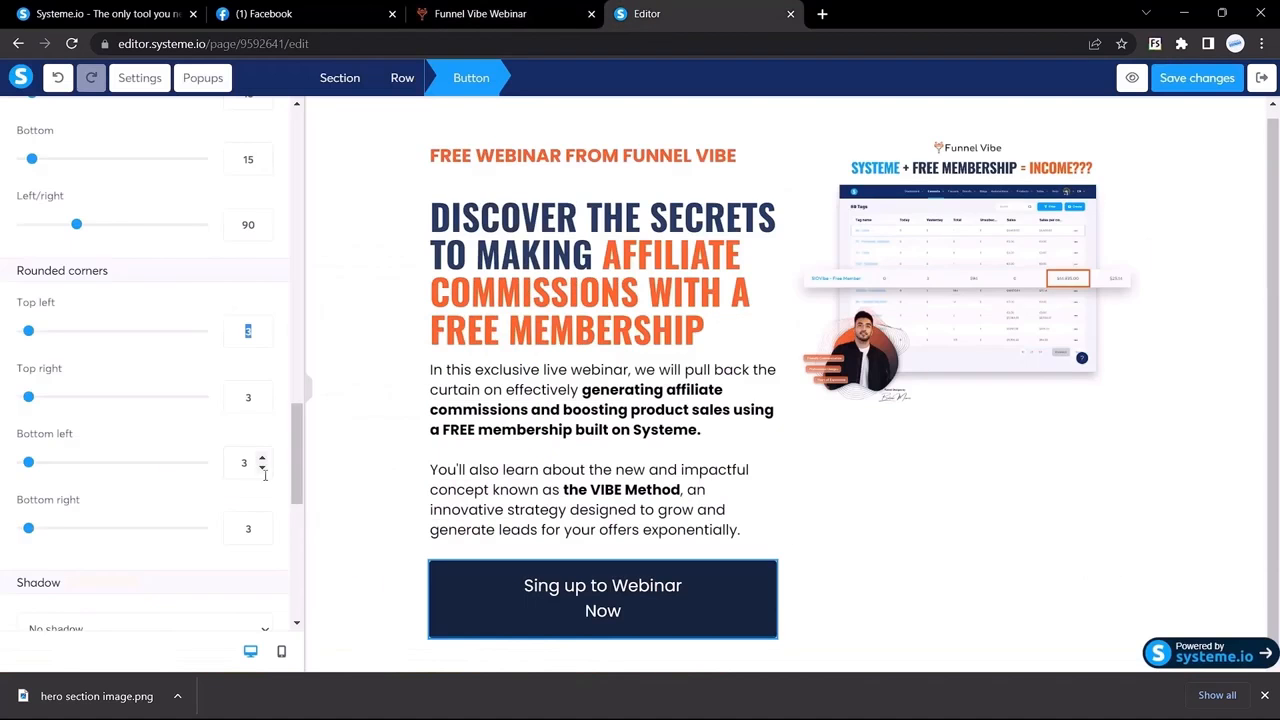
{"action": "type", "text": "100"}
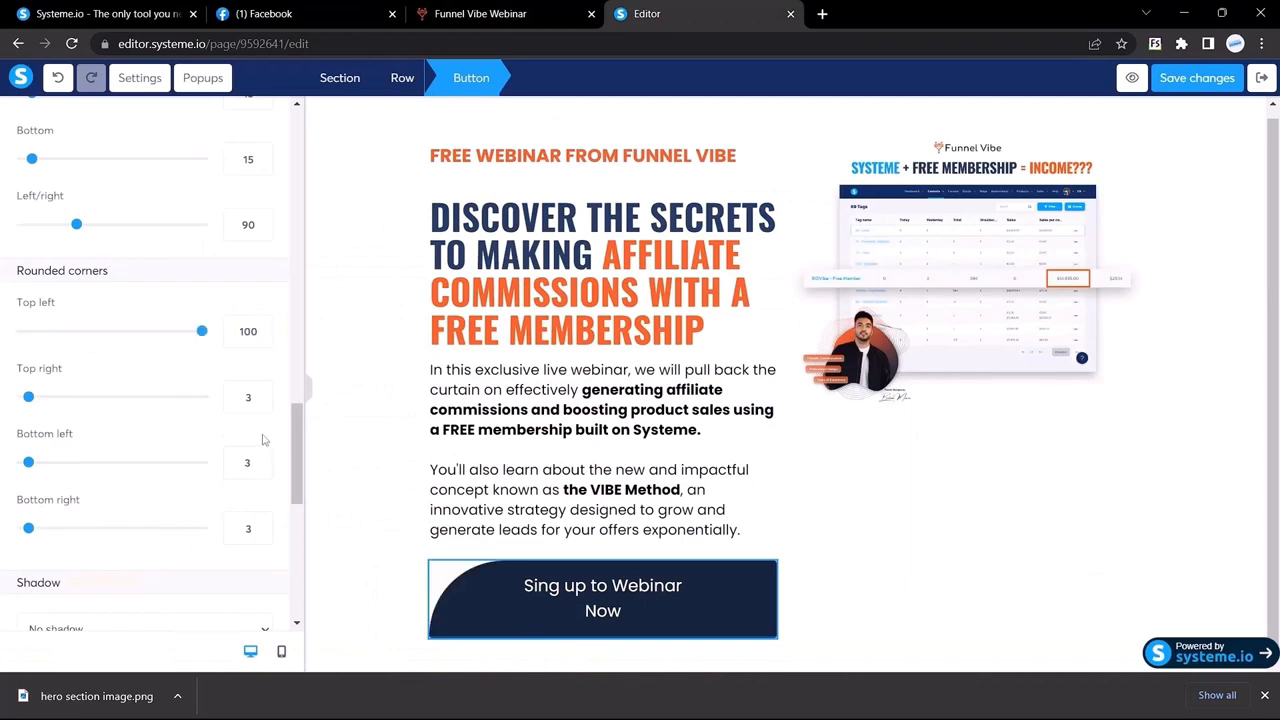
{"action": "double_click", "coordinate": [248, 397]}
{"action": "type", "text": "100"}
Step: Set the bottom-left and bottom-right corner radii to 100 and hide the sidebar
{"action": "double_click", "coordinate": [247, 462]}
{"action": "type", "text": "100"}
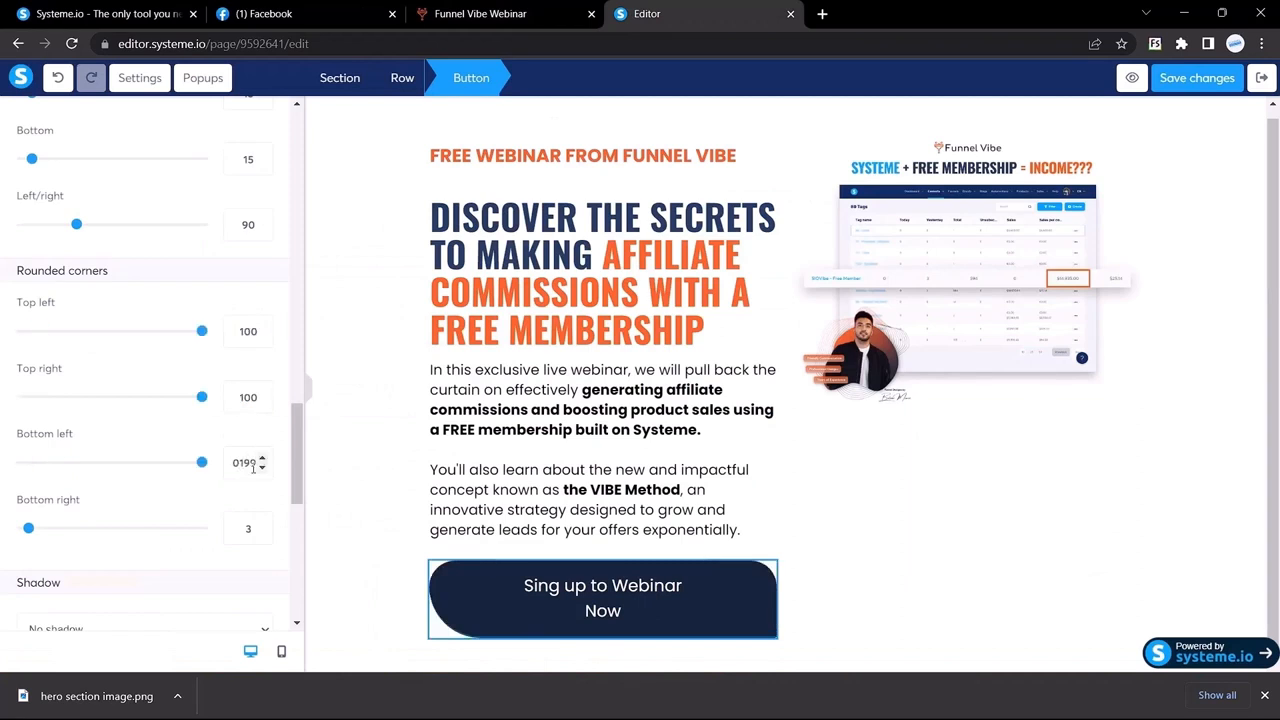
{"action": "key", "text": "BackSpace"}
{"action": "key", "text": "BackSpace"}
{"action": "type", "text": "00"}
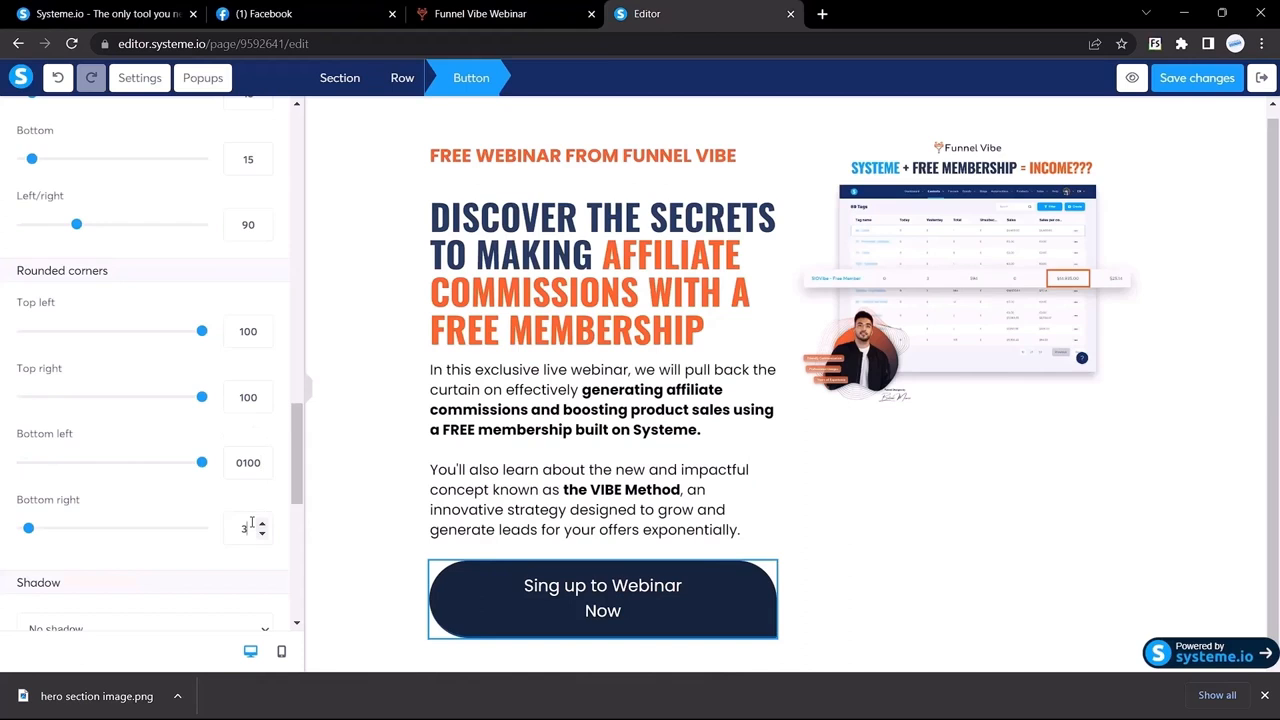
{"action": "double_click", "coordinate": [252, 526]}
{"action": "type", "text": "0100"}
{"action": "left_click", "coordinate": [310, 394]}
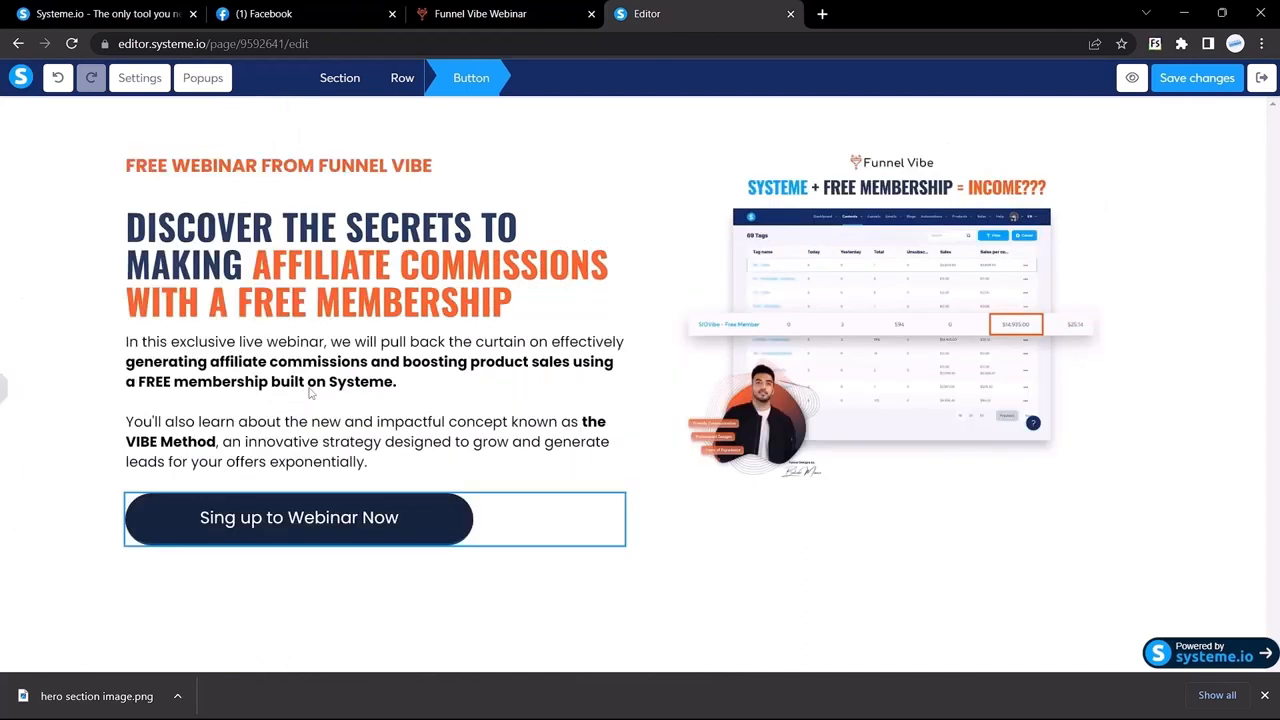
{"action": "left_click", "coordinate": [179, 594]}
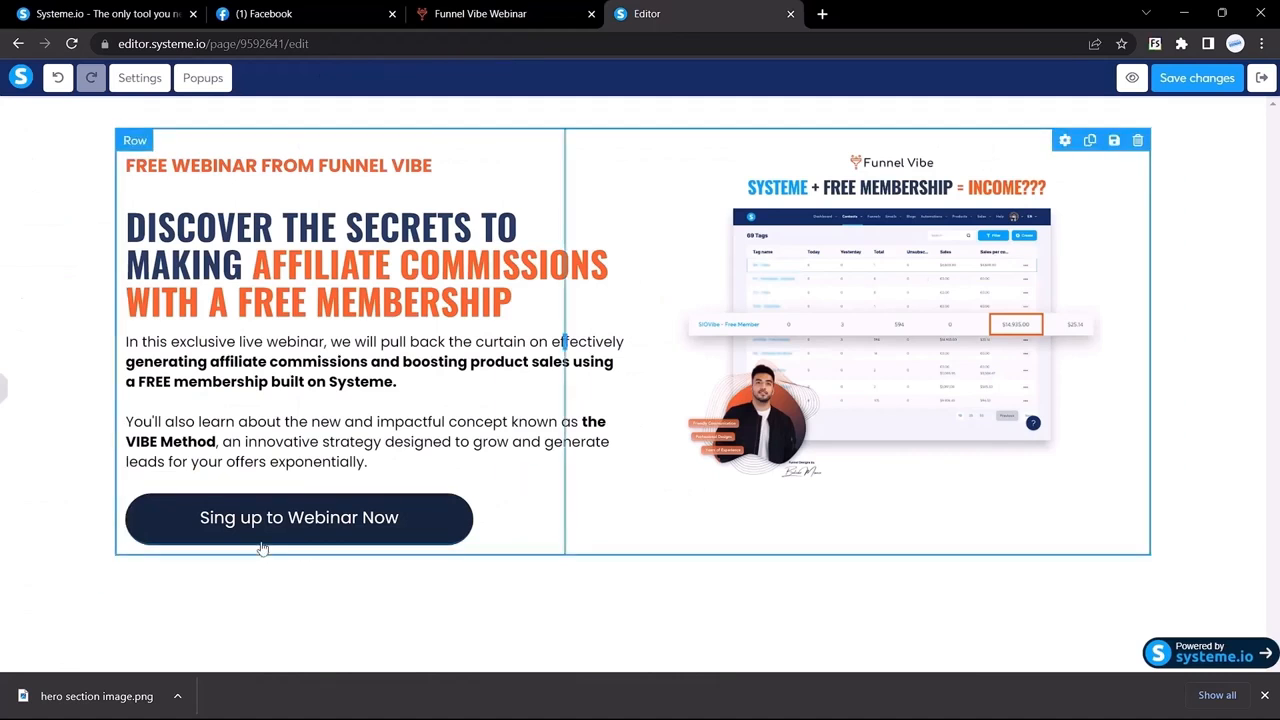
{"action": "left_click", "coordinate": [517, 12]}
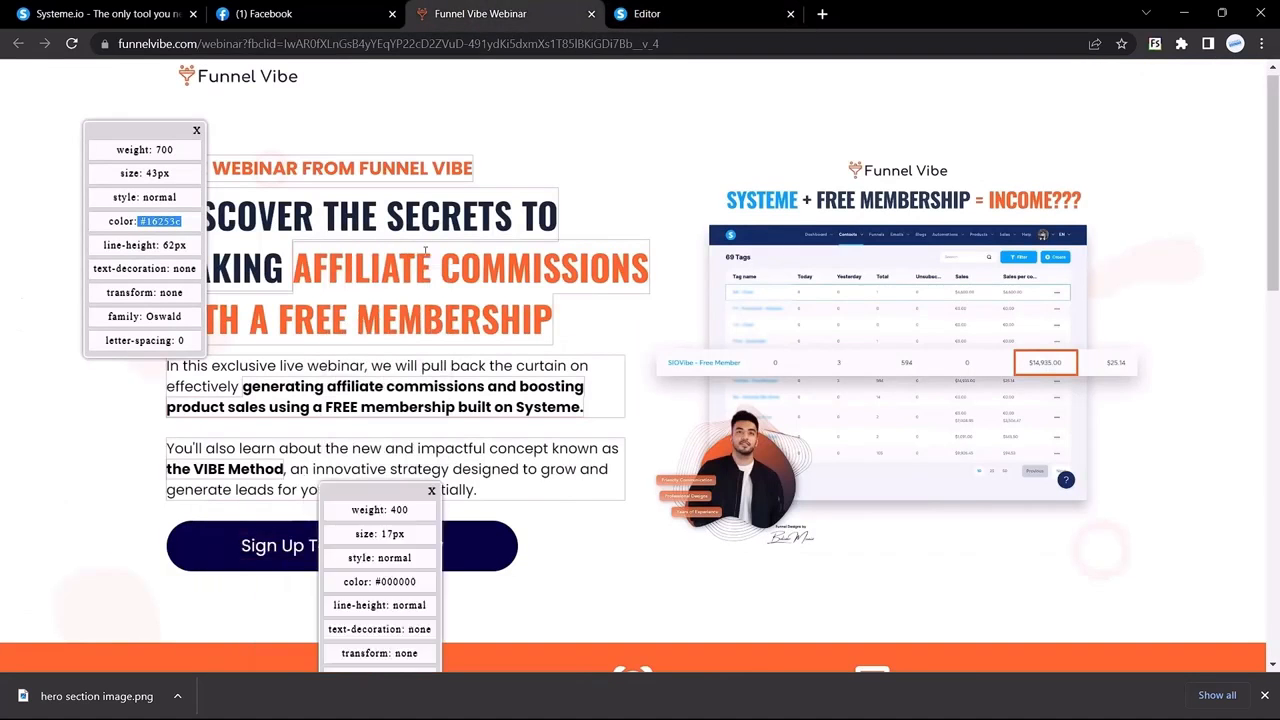
{"action": "left_click", "coordinate": [714, 12]}
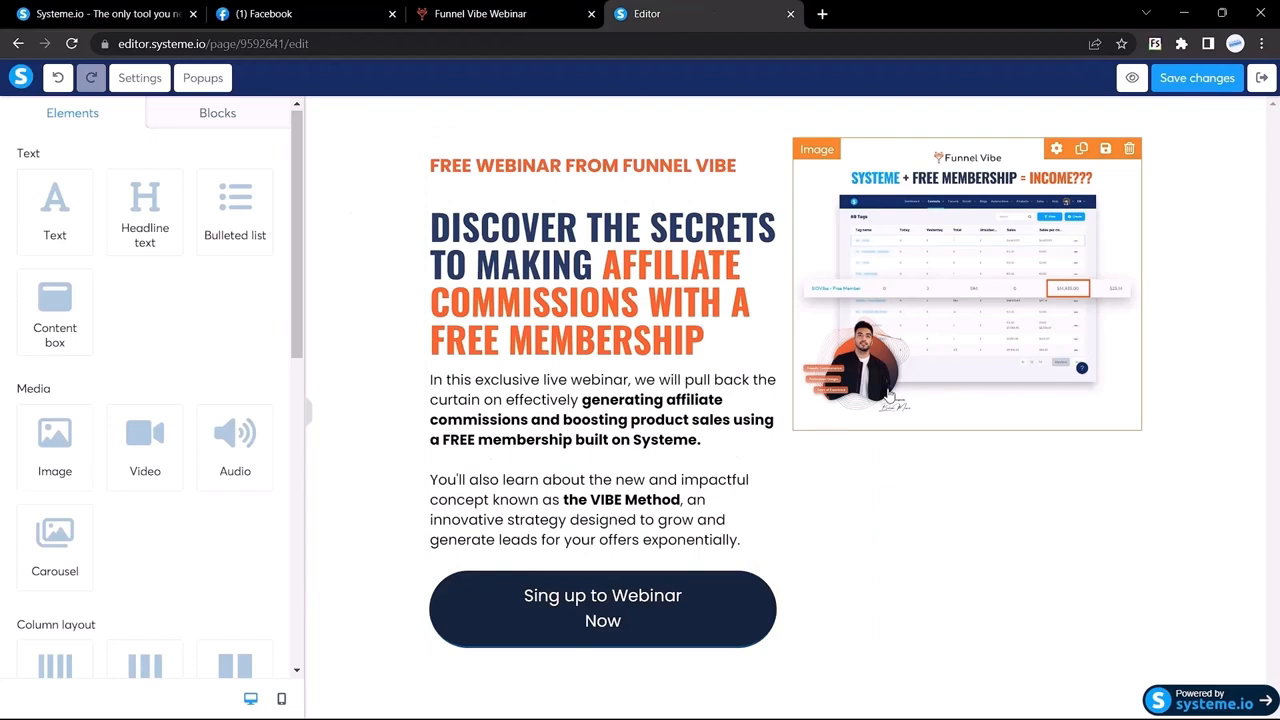
{"action": "left_click", "coordinate": [309, 418]}
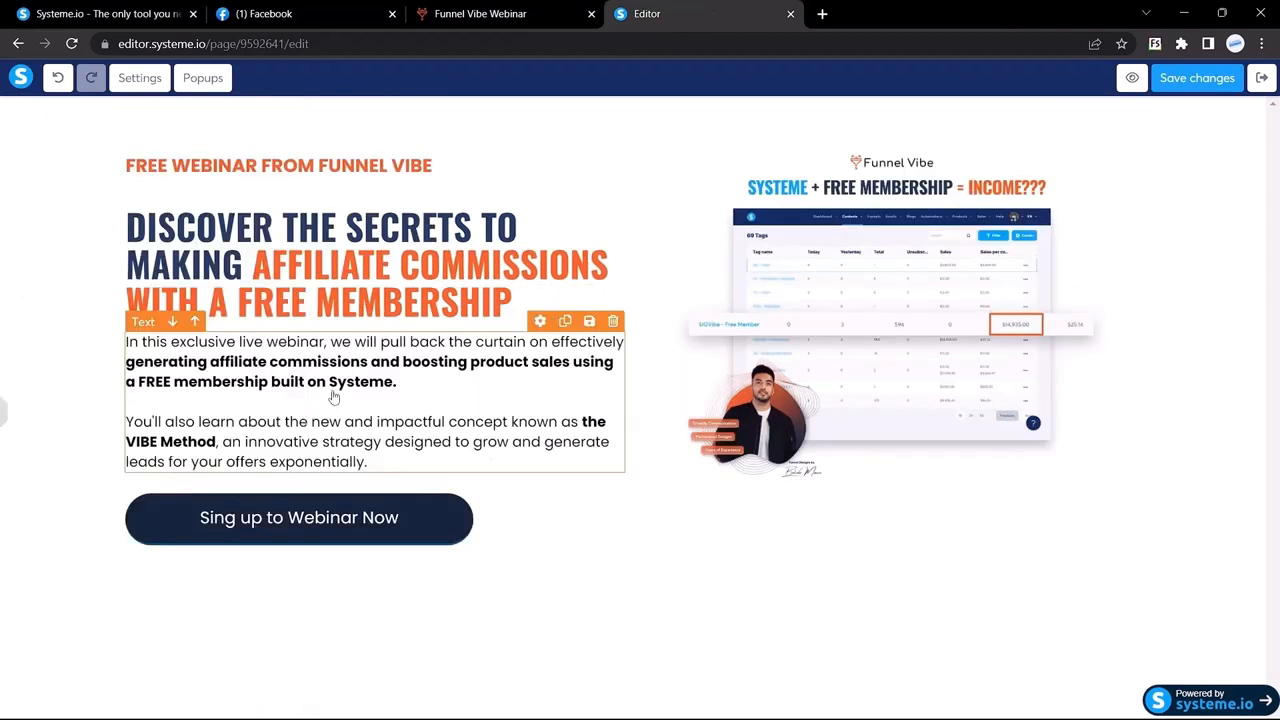
{"action": "left_click", "coordinate": [4, 410]}
{"action": "left_click", "coordinate": [512, 12]}
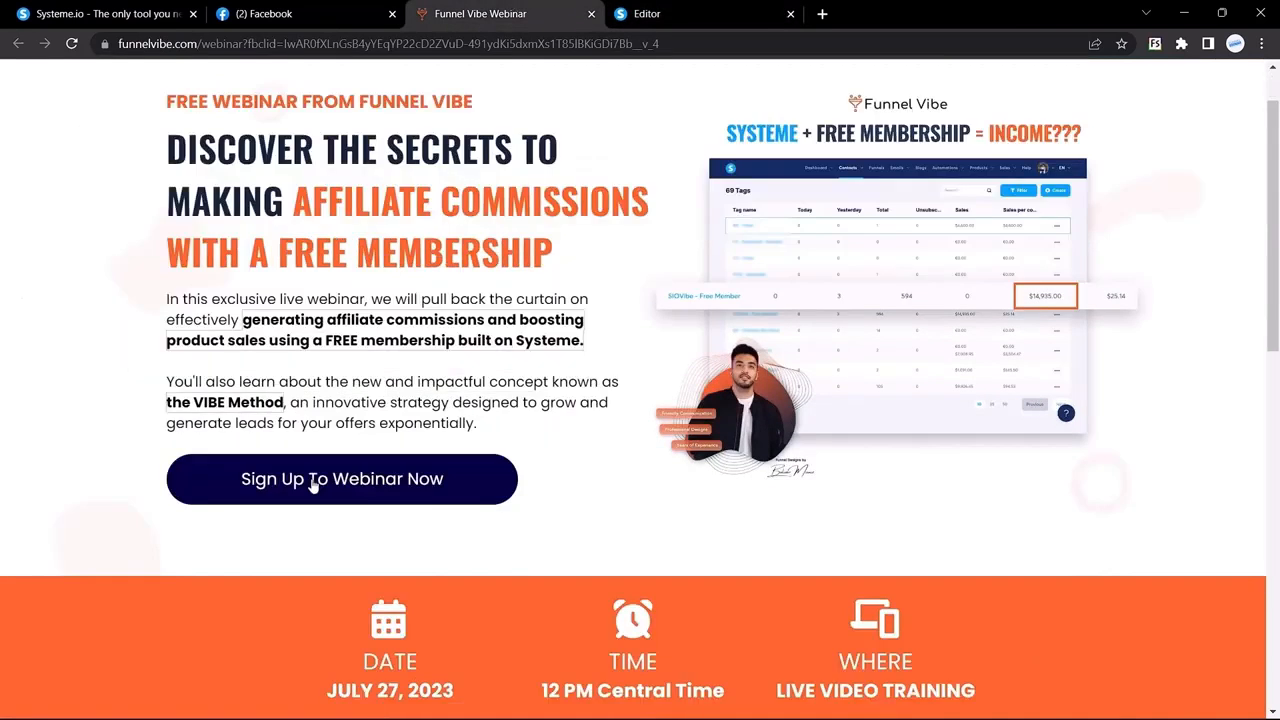
{"action": "left_click", "coordinate": [313, 484]}
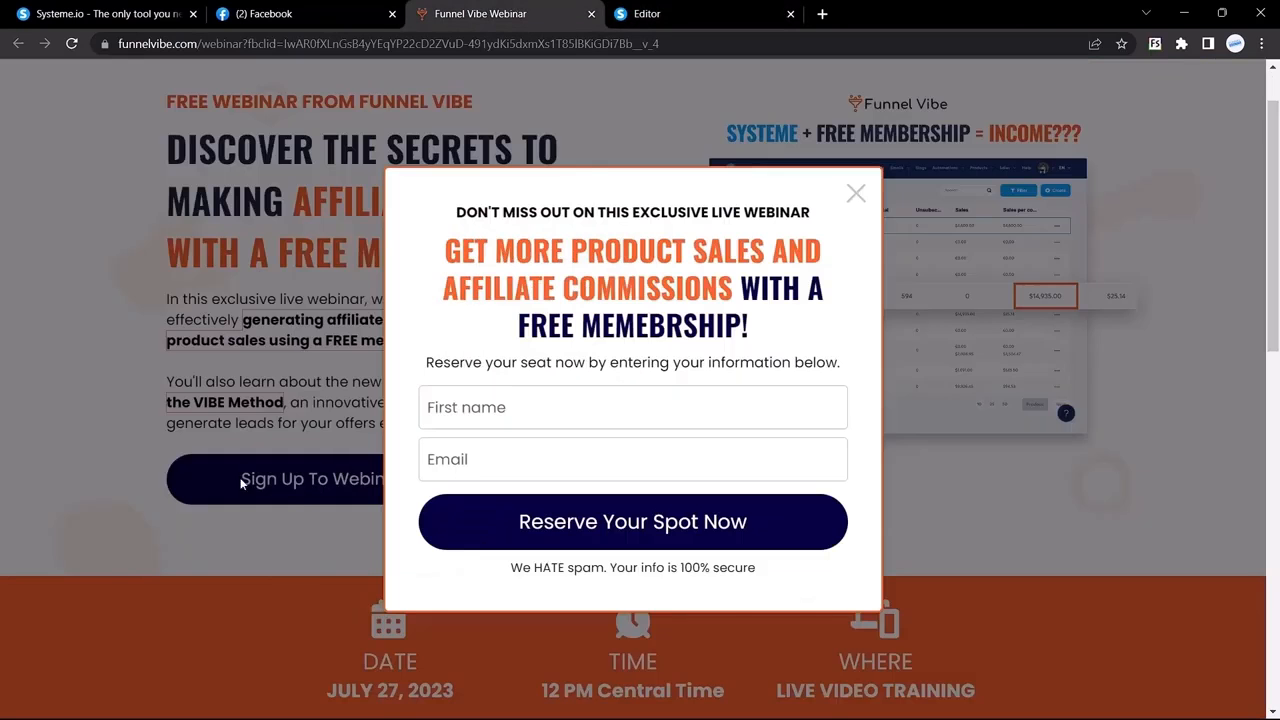
{"action": "left_click", "coordinate": [857, 192]}
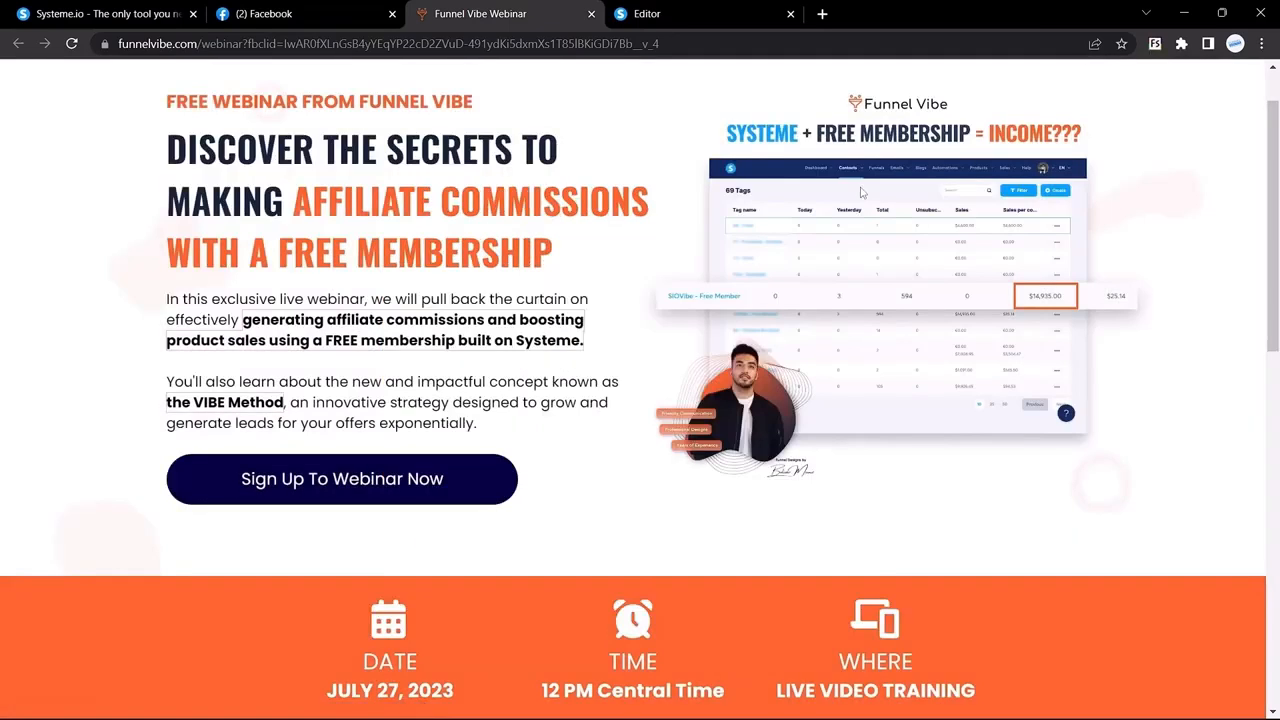
{"action": "scroll", "coordinate": [862, 192], "scroll_direction": "down", "scroll_amount": 5}
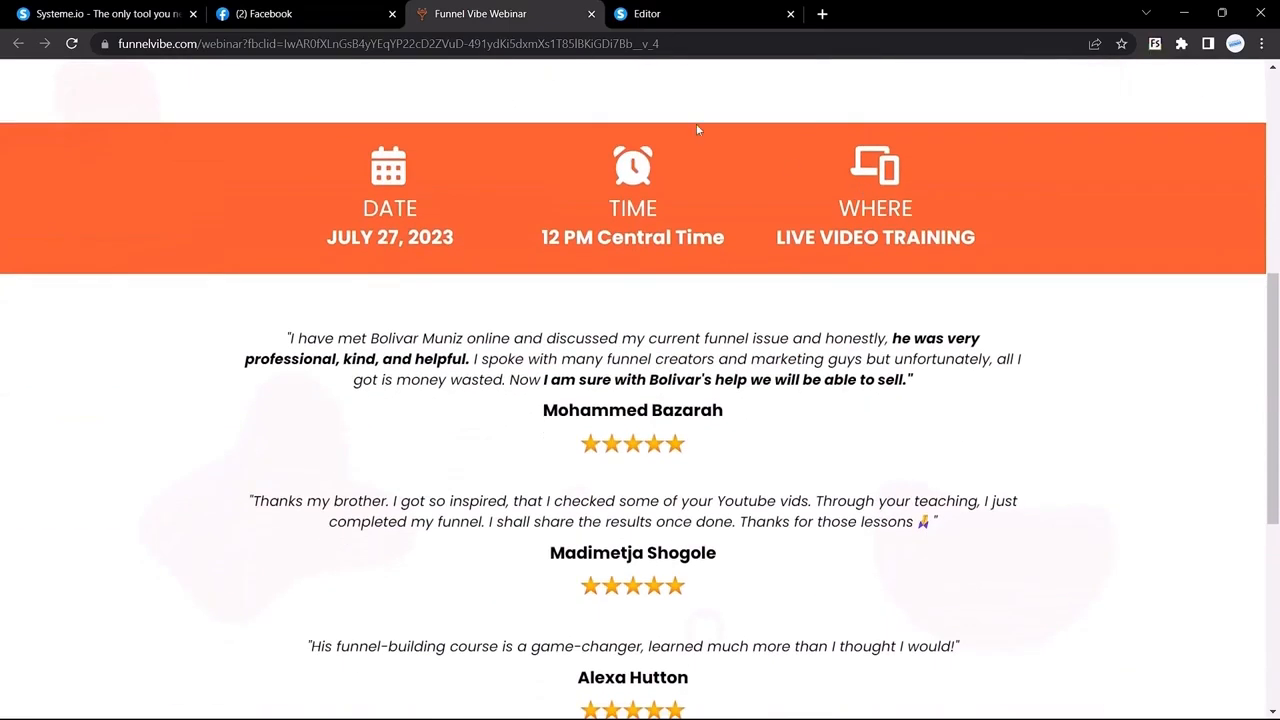
{"action": "scroll", "coordinate": [696, 123], "scroll_direction": "up", "scroll_amount": 3}
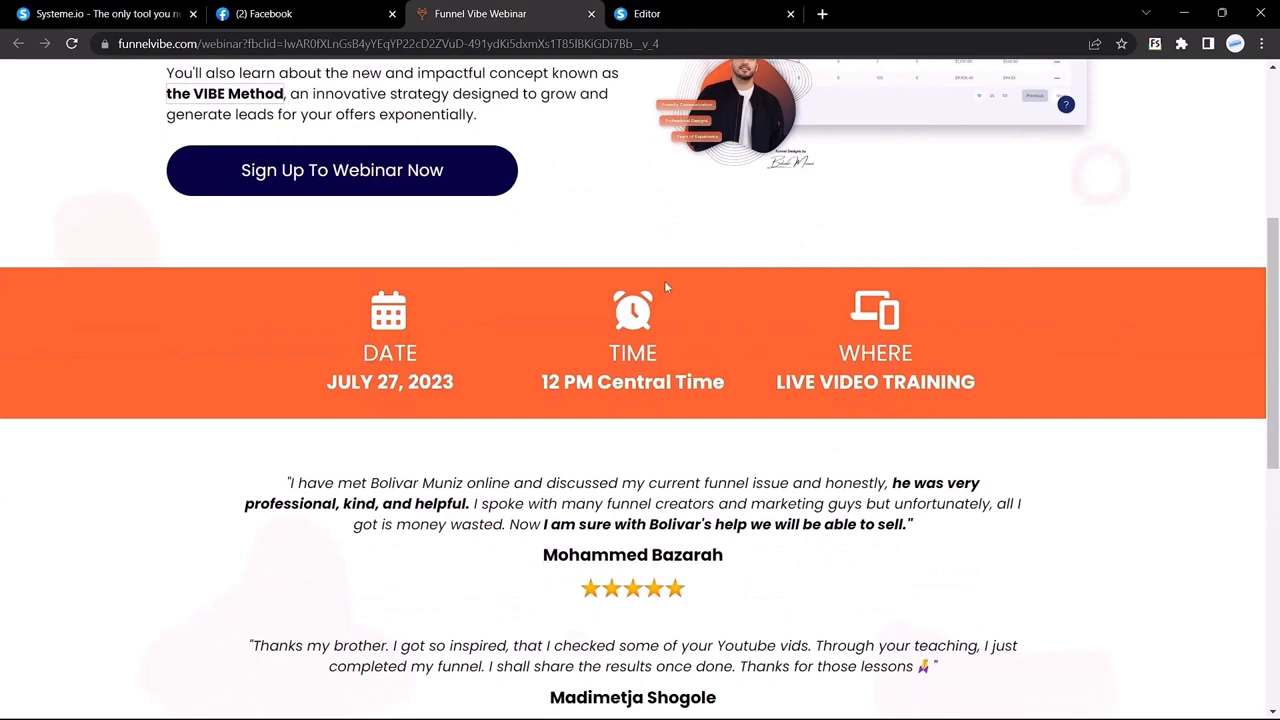
{"action": "left_click", "coordinate": [615, 12]}
{"action": "left_click", "coordinate": [600, 10]}
{"action": "left_click_drag", "start_coordinate": [343, 308], "coordinate": [962, 390]}
{"action": "left_click", "coordinate": [838, 352]}
{"action": "left_click_drag", "start_coordinate": [1044, 380], "coordinate": [273, 352]}
{"action": "left_click", "coordinate": [670, 10]}
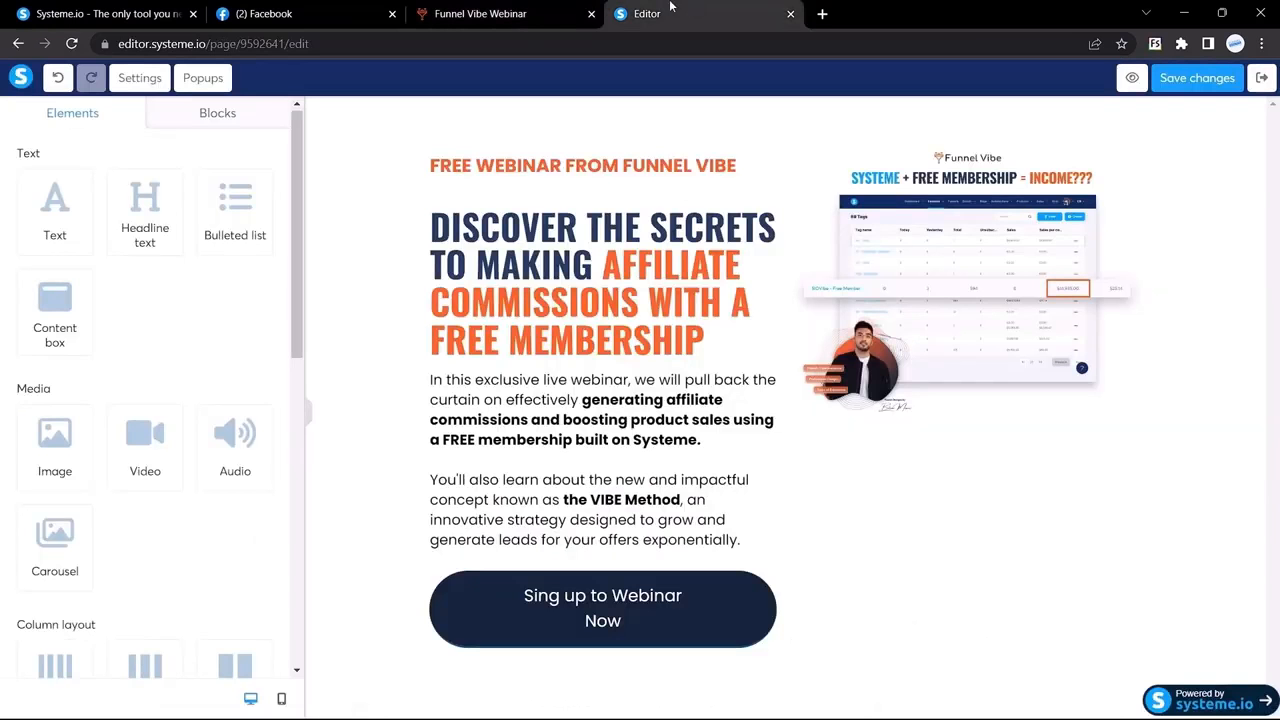
Step: Look at the reference page's DATE / JULY 27, 2023 strip
{"action": "left_click", "coordinate": [512, 12]}
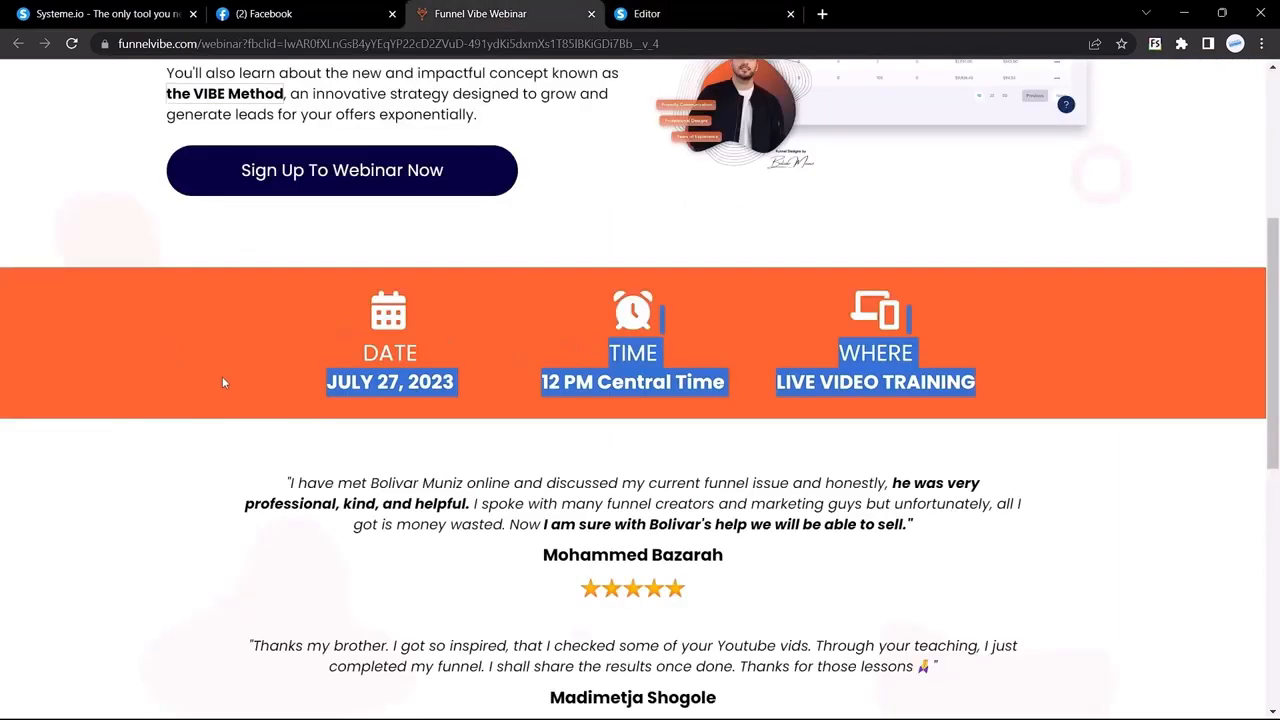
{"action": "left_click_drag", "start_coordinate": [222, 376], "coordinate": [862, 352]}
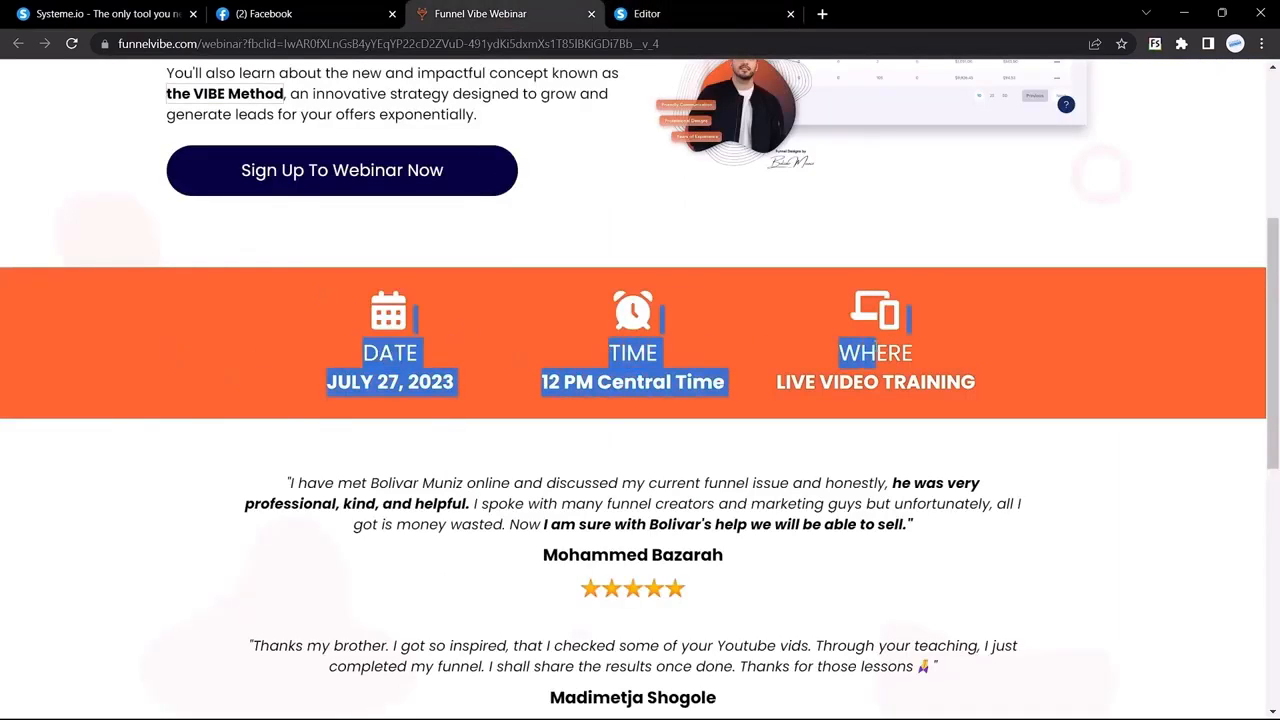
{"action": "left_click", "coordinate": [492, 322]}
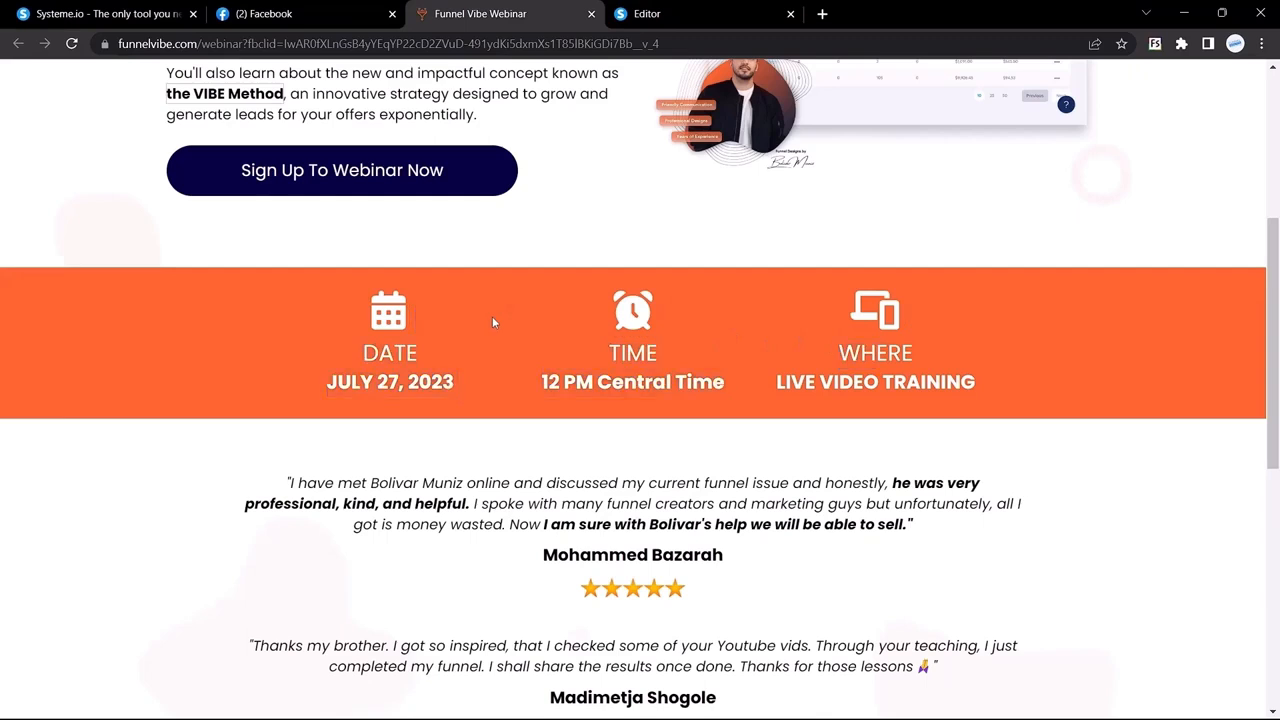
Step: Drag a Section below the signup button and delete the extra empty section
{"action": "left_click", "coordinate": [694, 12]}
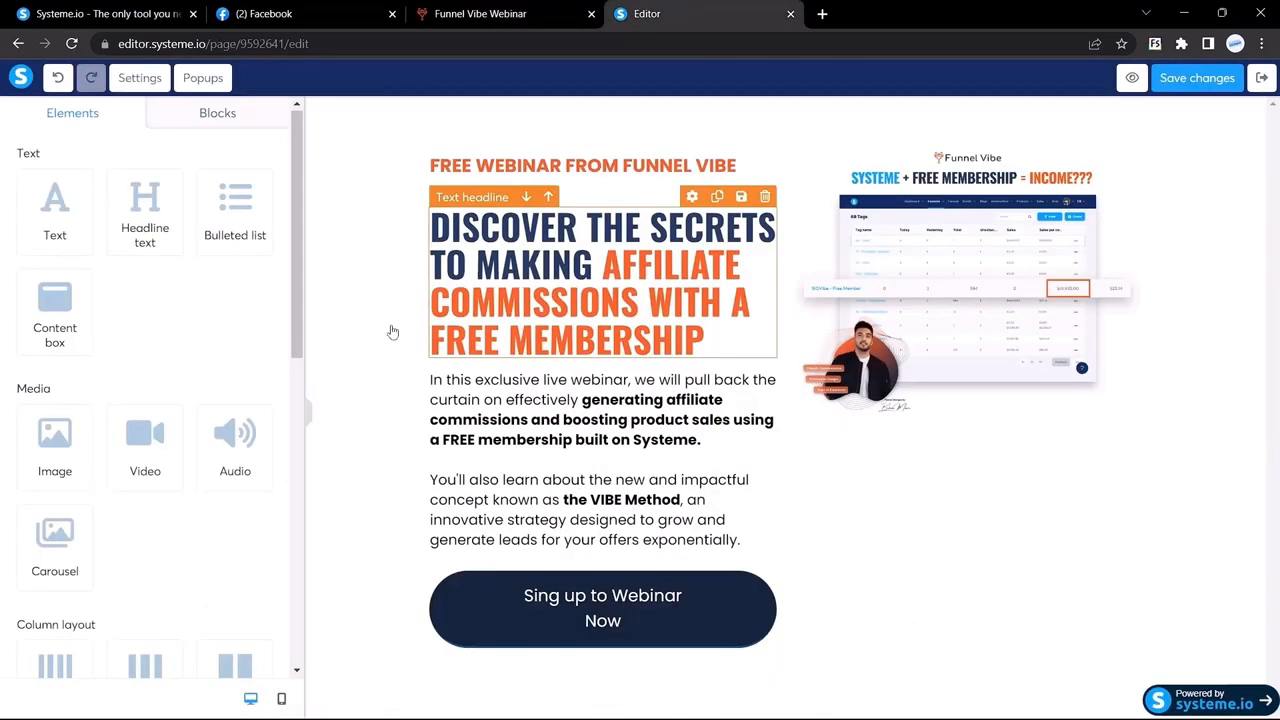
{"action": "scroll", "coordinate": [155, 248], "scroll_direction": "down", "scroll_amount": 5}
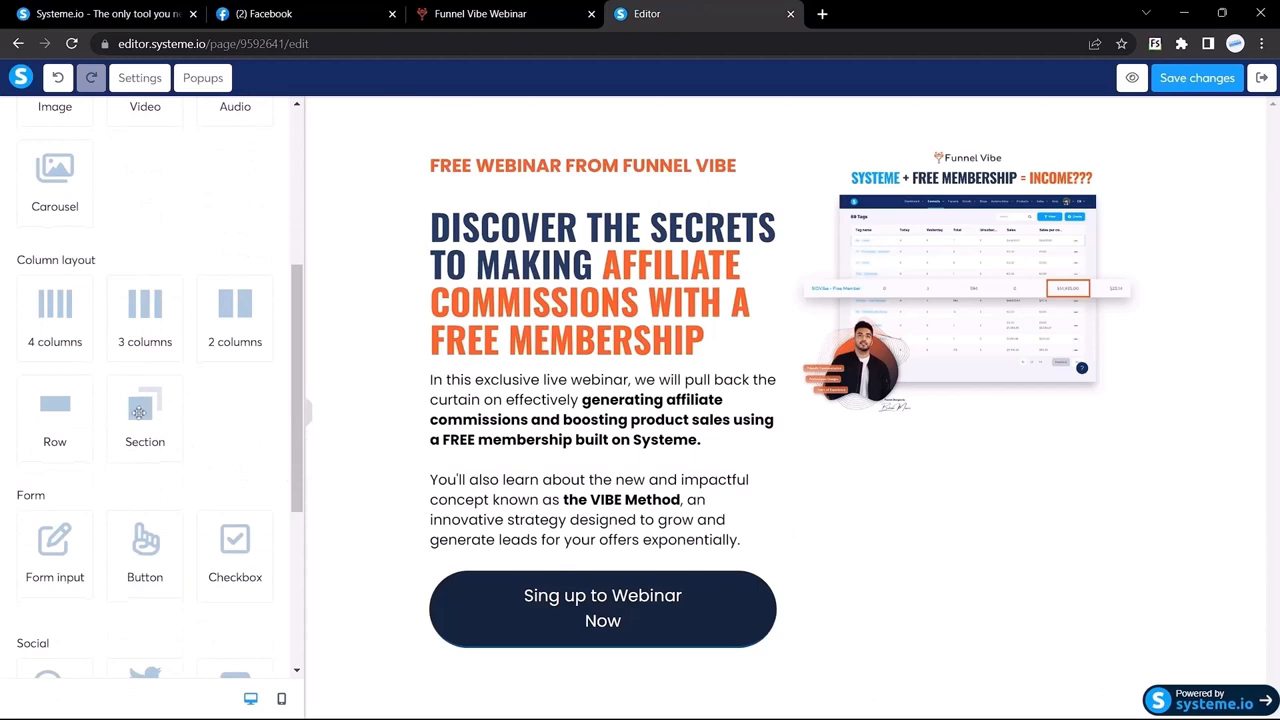
{"action": "left_click_drag", "start_coordinate": [139, 408], "coordinate": [571, 690]}
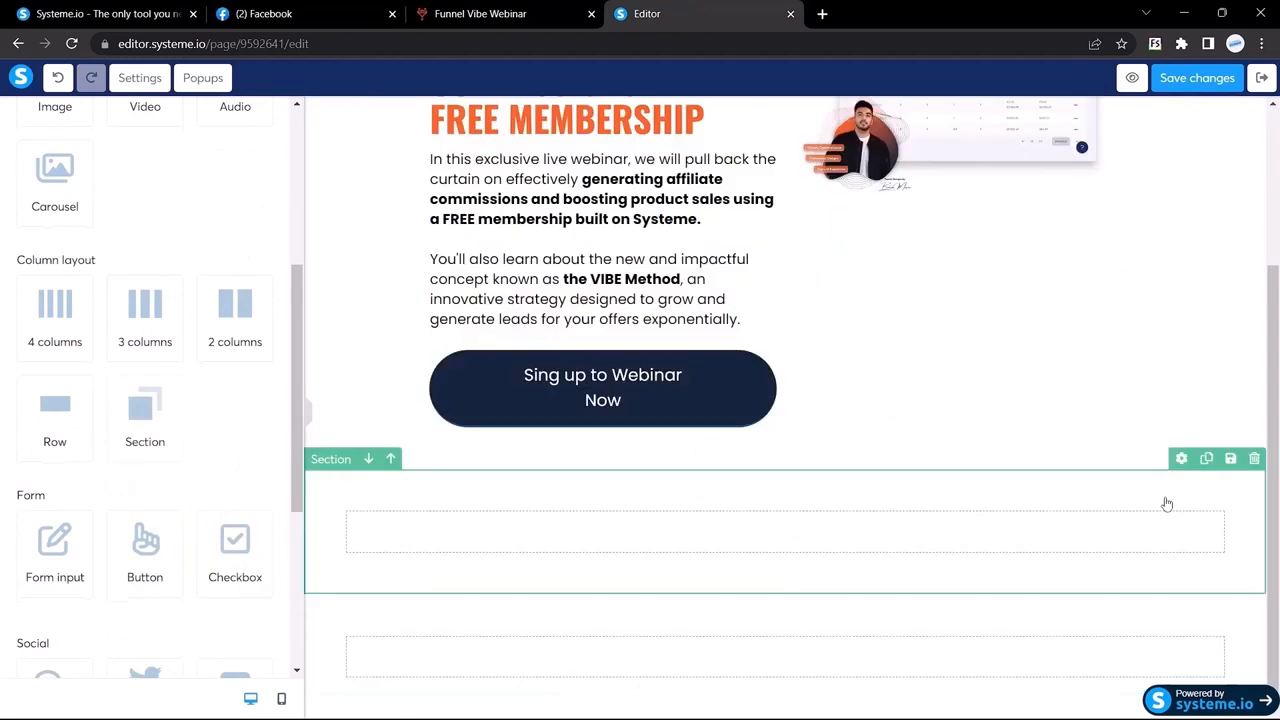
{"action": "left_click", "coordinate": [1255, 462]}
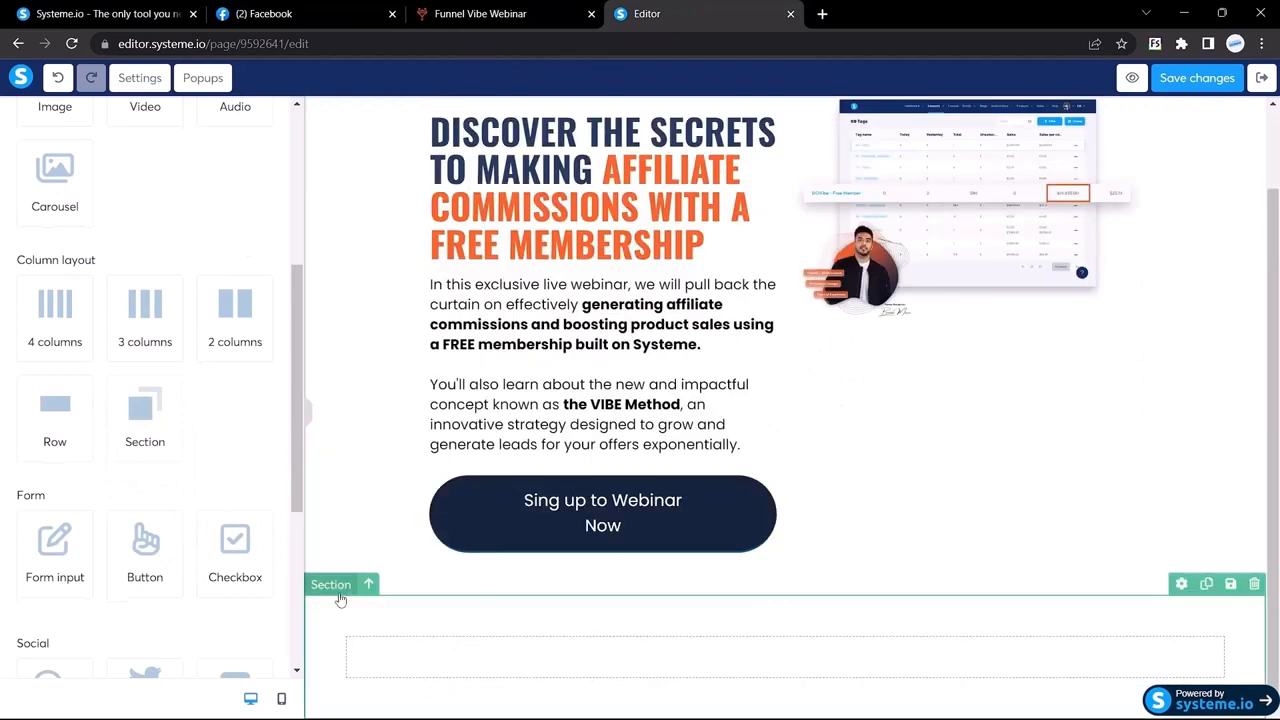
Step: Select the new section and copy the reference strip's orange #ff642e from font info
{"action": "left_click", "coordinate": [340, 598]}
{"action": "scroll", "coordinate": [103, 480], "scroll_direction": "down", "scroll_amount": 2}
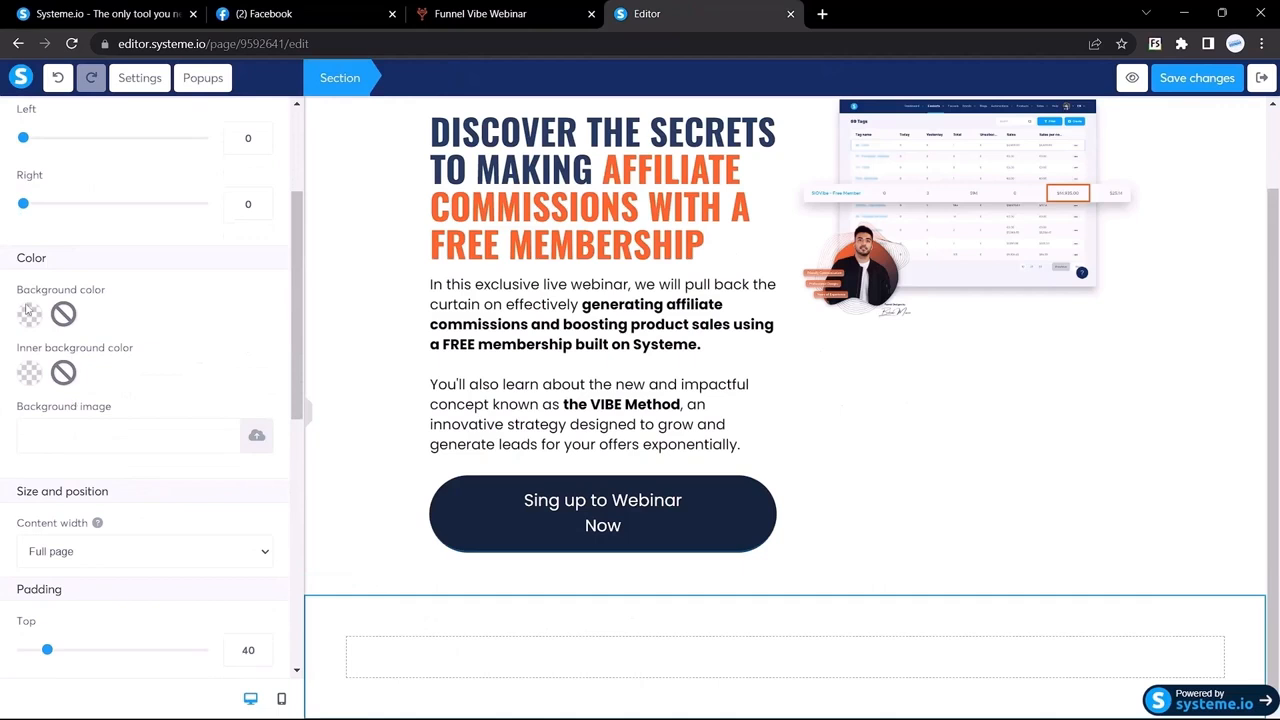
{"action": "left_click", "coordinate": [560, 10]}
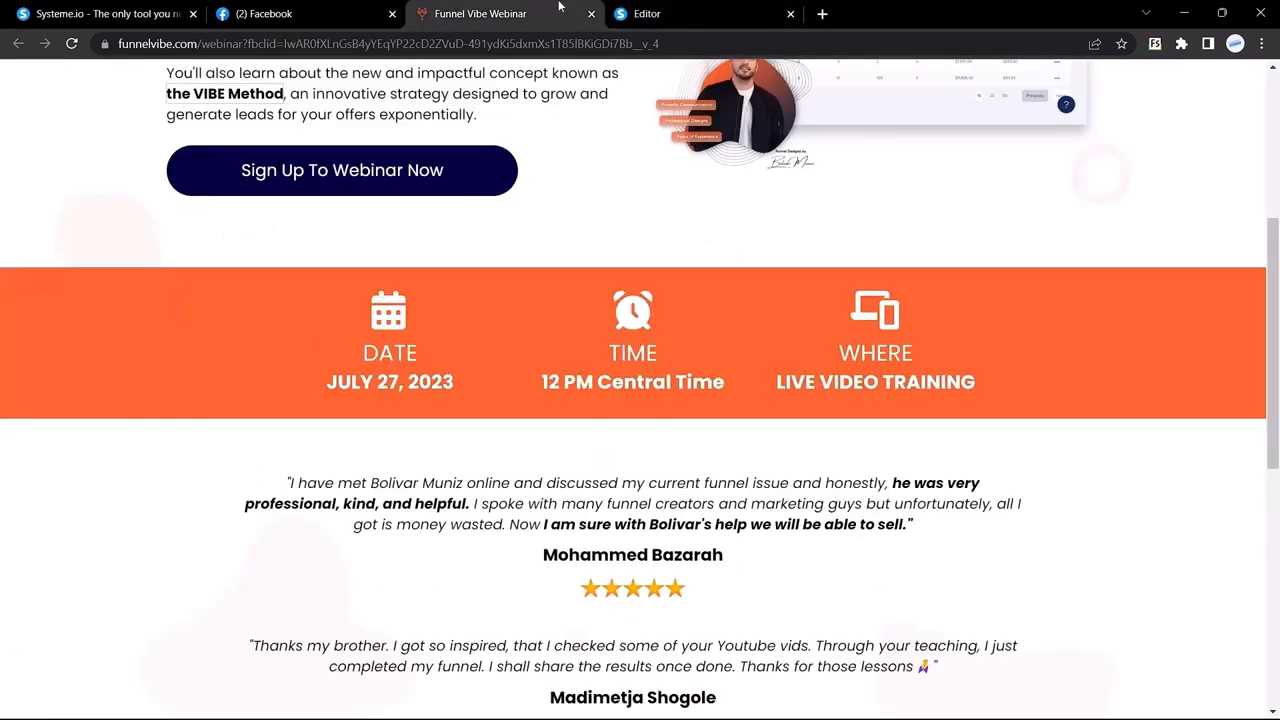
{"action": "scroll", "coordinate": [280, 359], "scroll_direction": "up", "scroll_amount": 1}
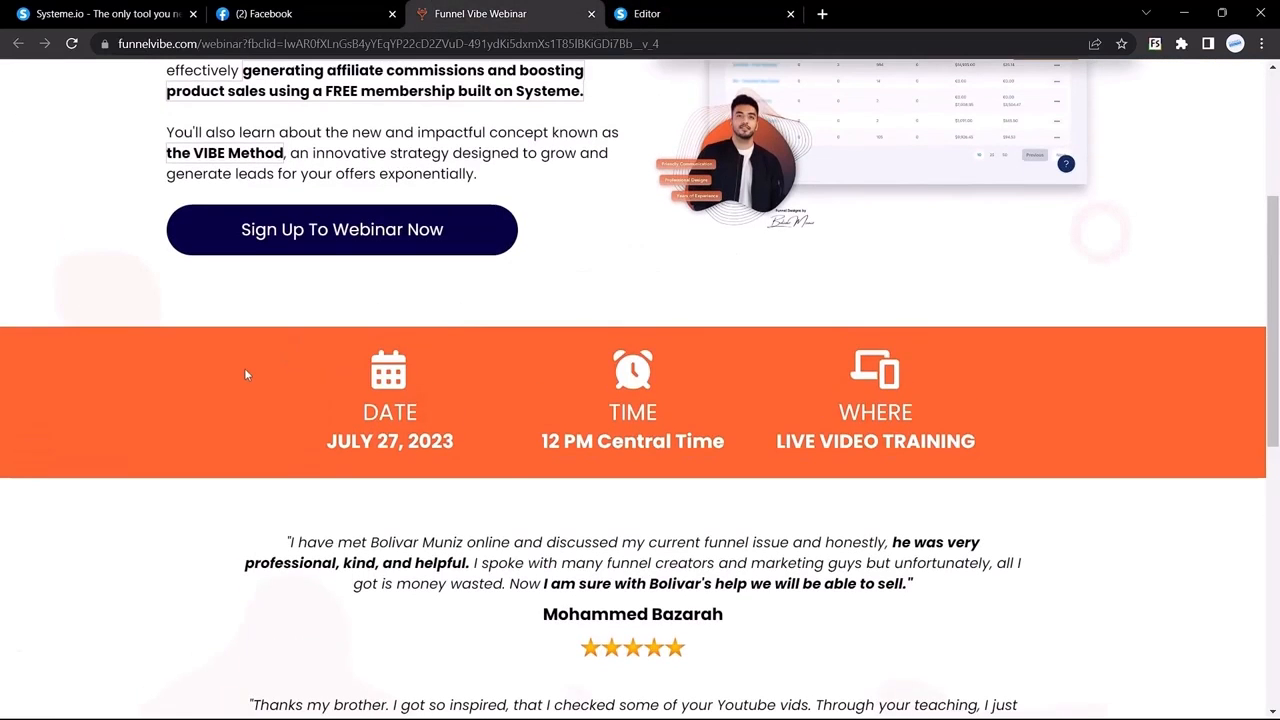
{"action": "right_click", "coordinate": [245, 373]}
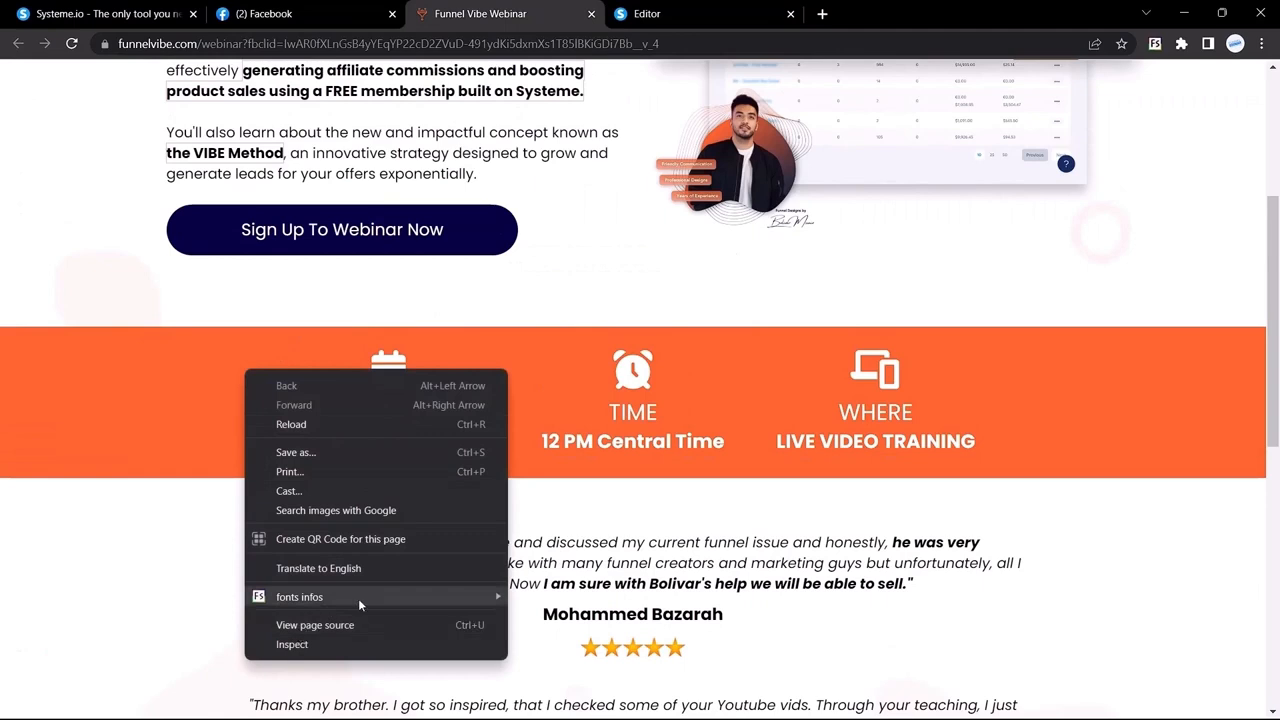
{"action": "mouse_move", "coordinate": [360, 599]}
{"action": "left_click", "coordinate": [540, 623]}
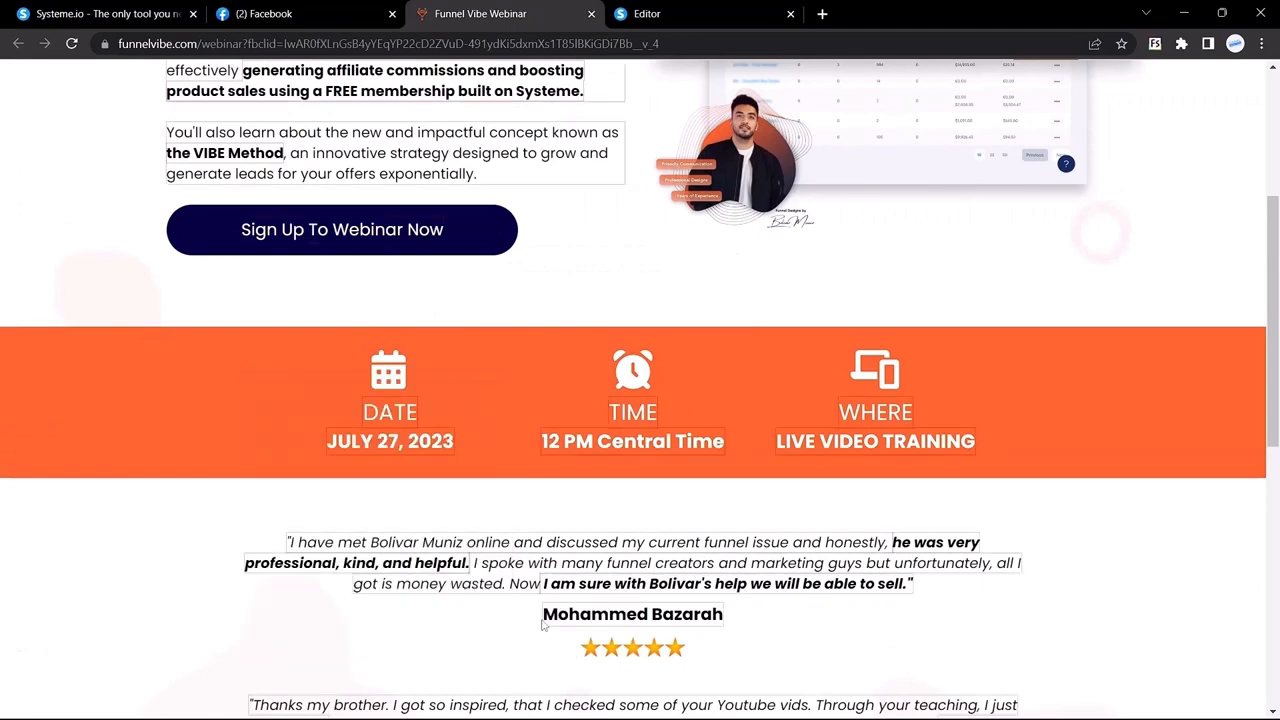
{"action": "scroll", "coordinate": [473, 446], "scroll_direction": "up", "scroll_amount": 4}
{"action": "left_click_drag", "start_coordinate": [313, 264], "coordinate": [366, 280]}
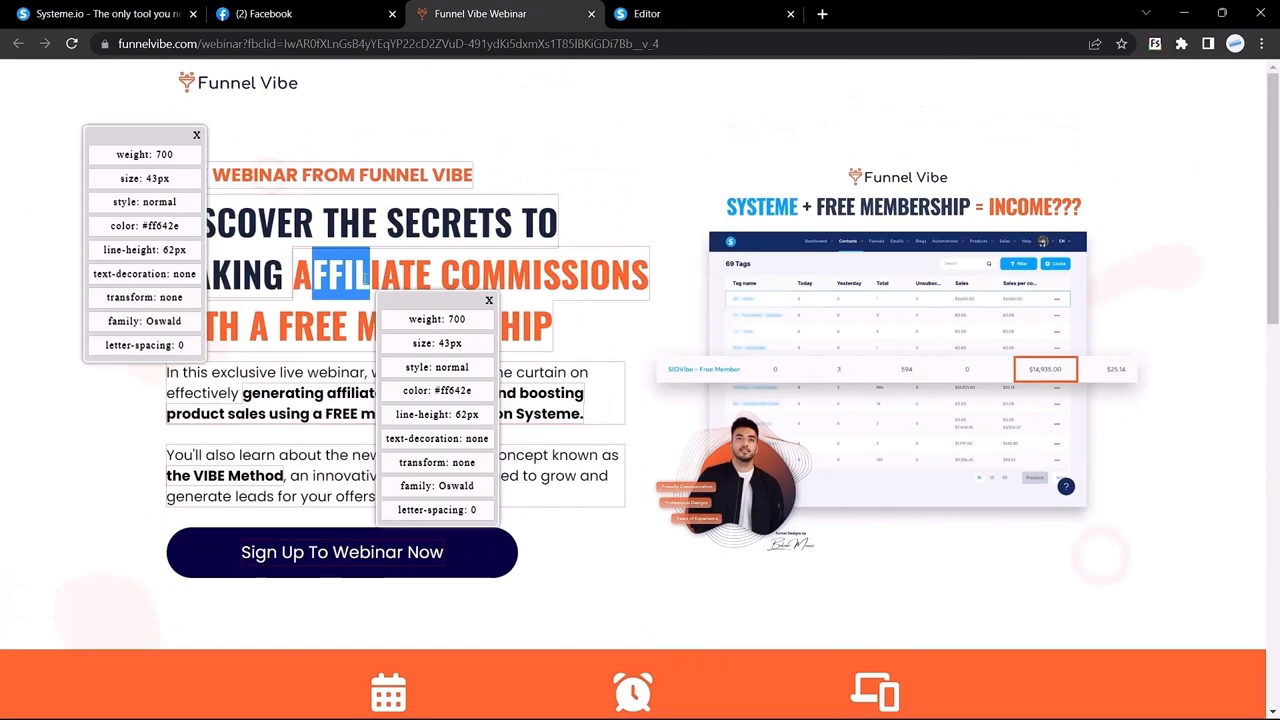
{"action": "left_click", "coordinate": [143, 228]}
{"action": "left_click_drag", "start_coordinate": [143, 228], "coordinate": [192, 232]}
{"action": "key", "text": "ctrl+c"}
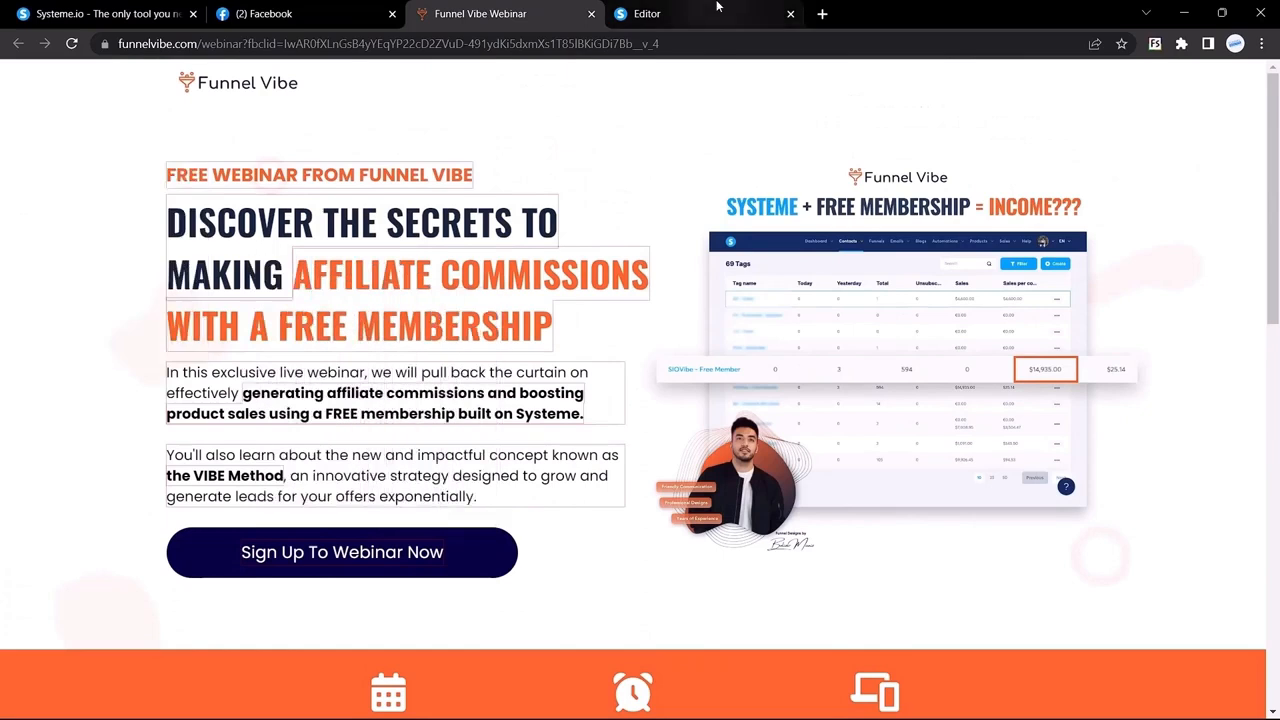
Step: Paste #ff642e as the section's background colour
{"action": "left_click", "coordinate": [700, 13]}
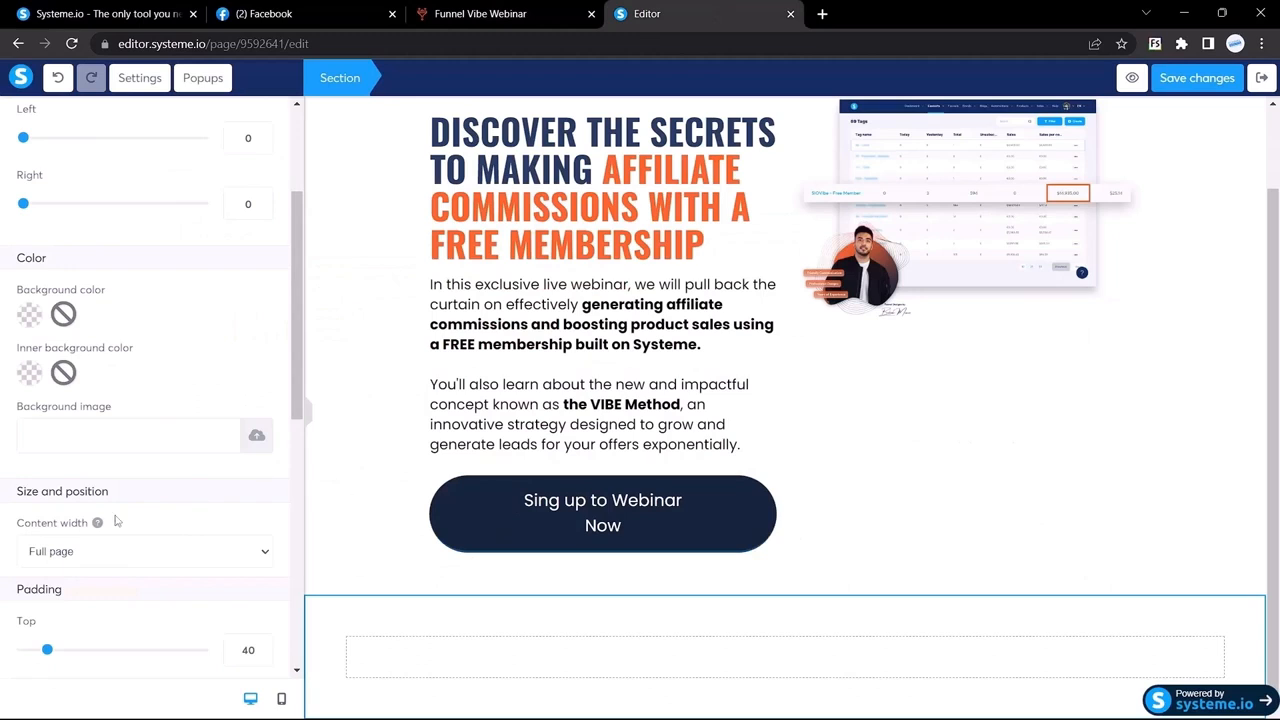
{"action": "scroll", "coordinate": [27, 306], "scroll_direction": "down", "scroll_amount": 1}
{"action": "left_click", "coordinate": [29, 281]}
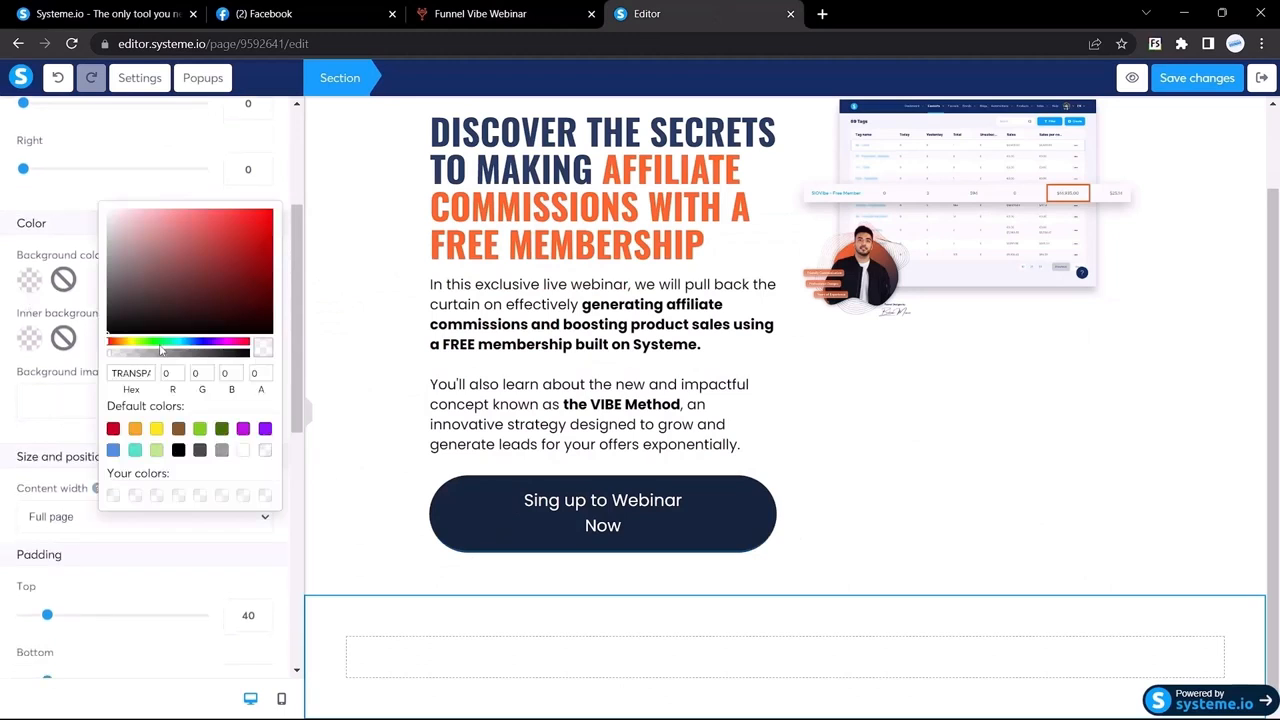
{"action": "double_click", "coordinate": [126, 372]}
{"action": "key", "text": "BackSpace"}
{"action": "key", "text": "ctrl+v"}
{"action": "key", "text": "Return"}
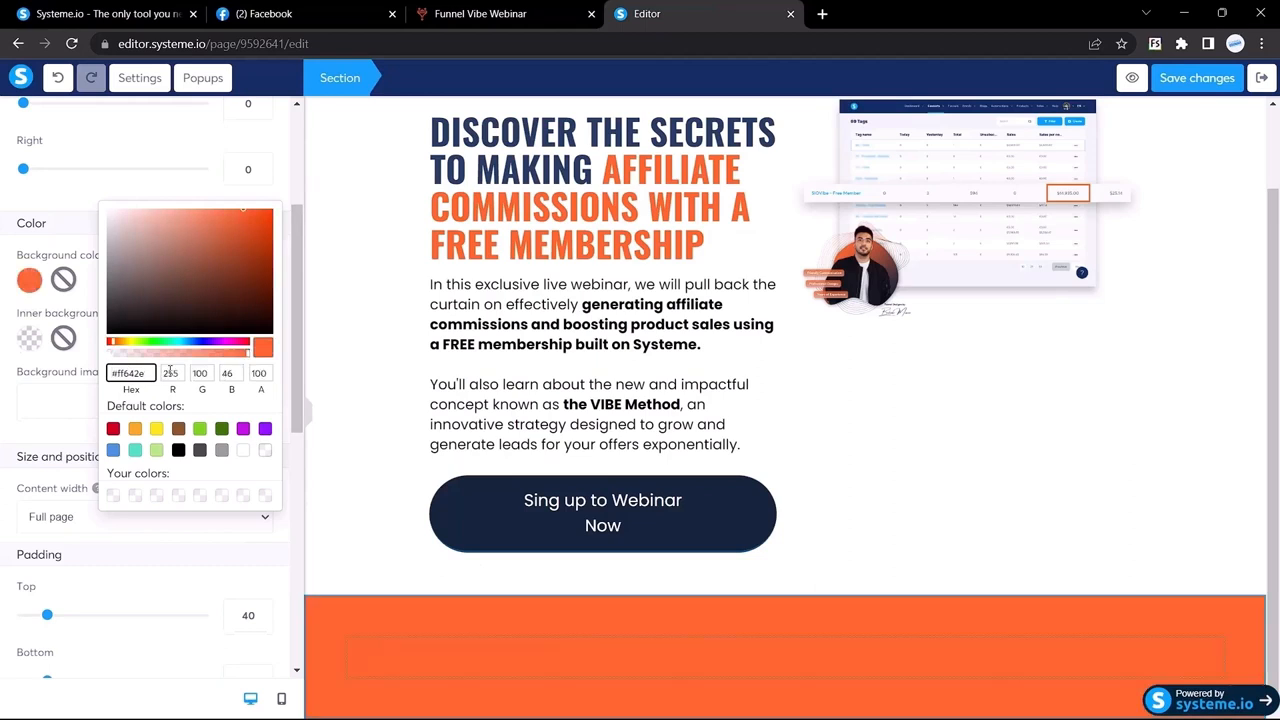
{"action": "left_click", "coordinate": [100, 199]}
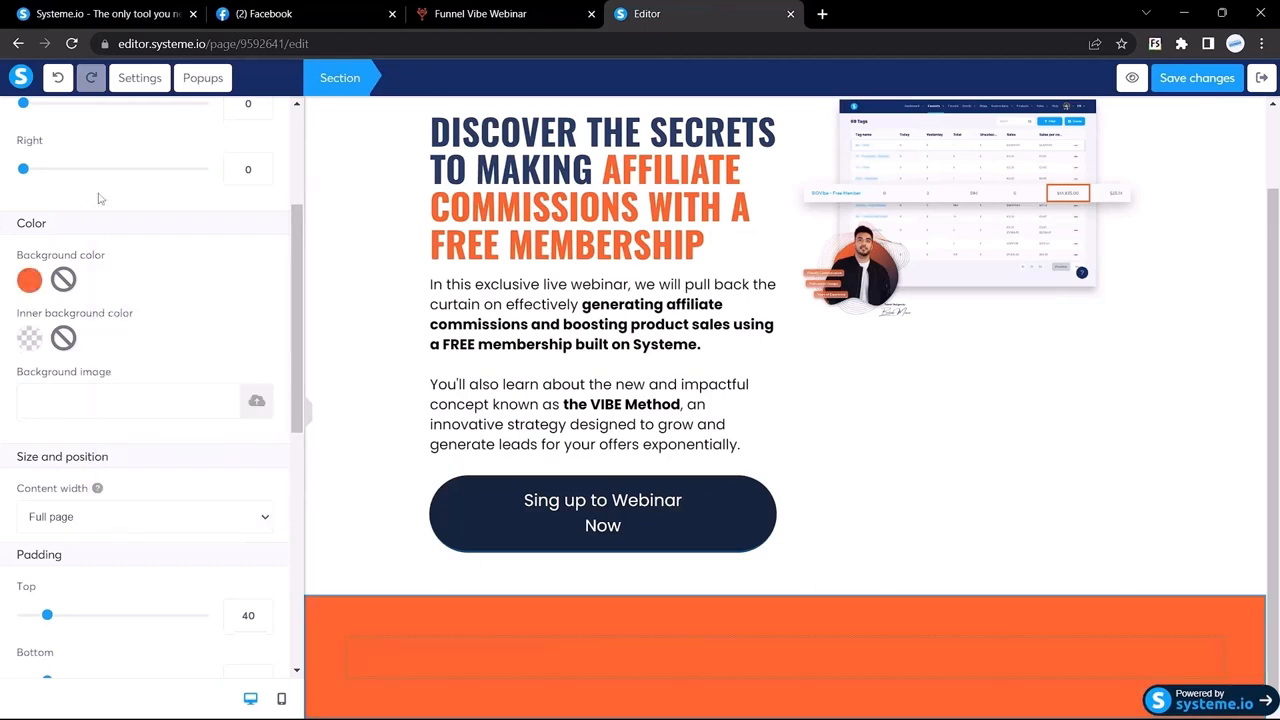
Step: Add a three-column row into the orange section
{"action": "scroll", "coordinate": [176, 372], "scroll_direction": "down", "scroll_amount": 2}
{"action": "left_click", "coordinate": [520, 13]}
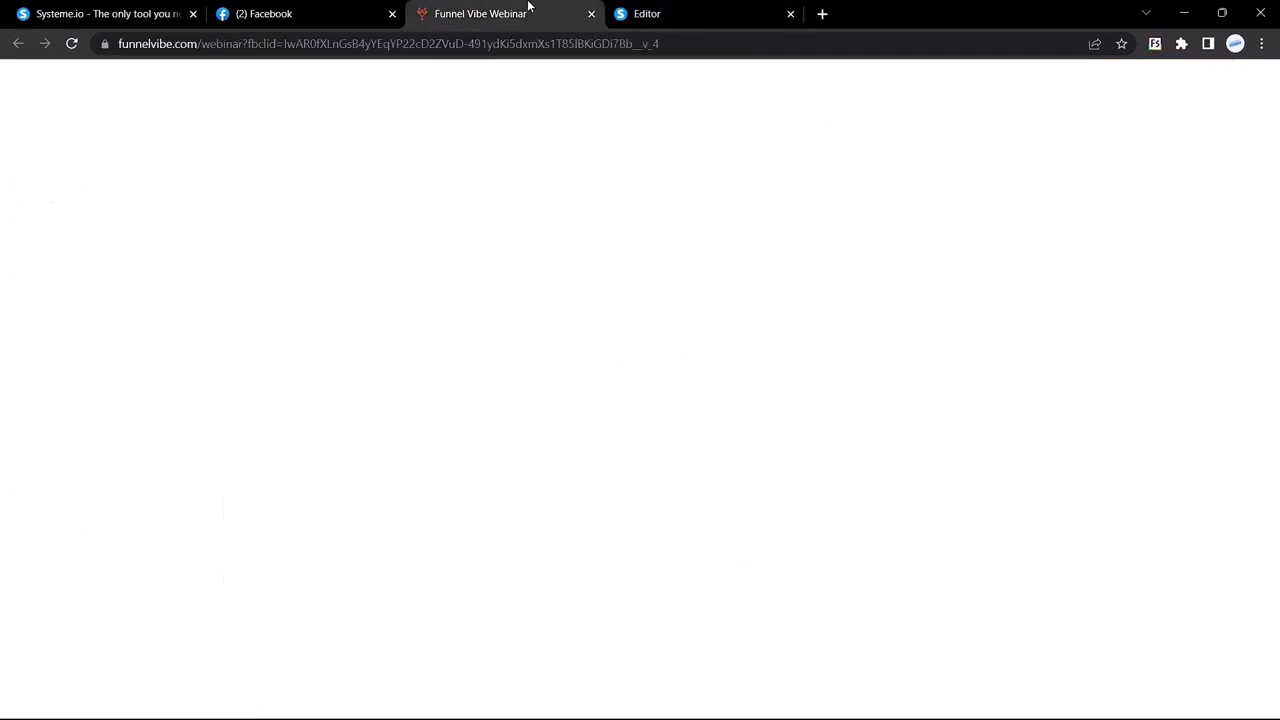
{"action": "scroll", "coordinate": [499, 481], "scroll_direction": "down", "scroll_amount": 3}
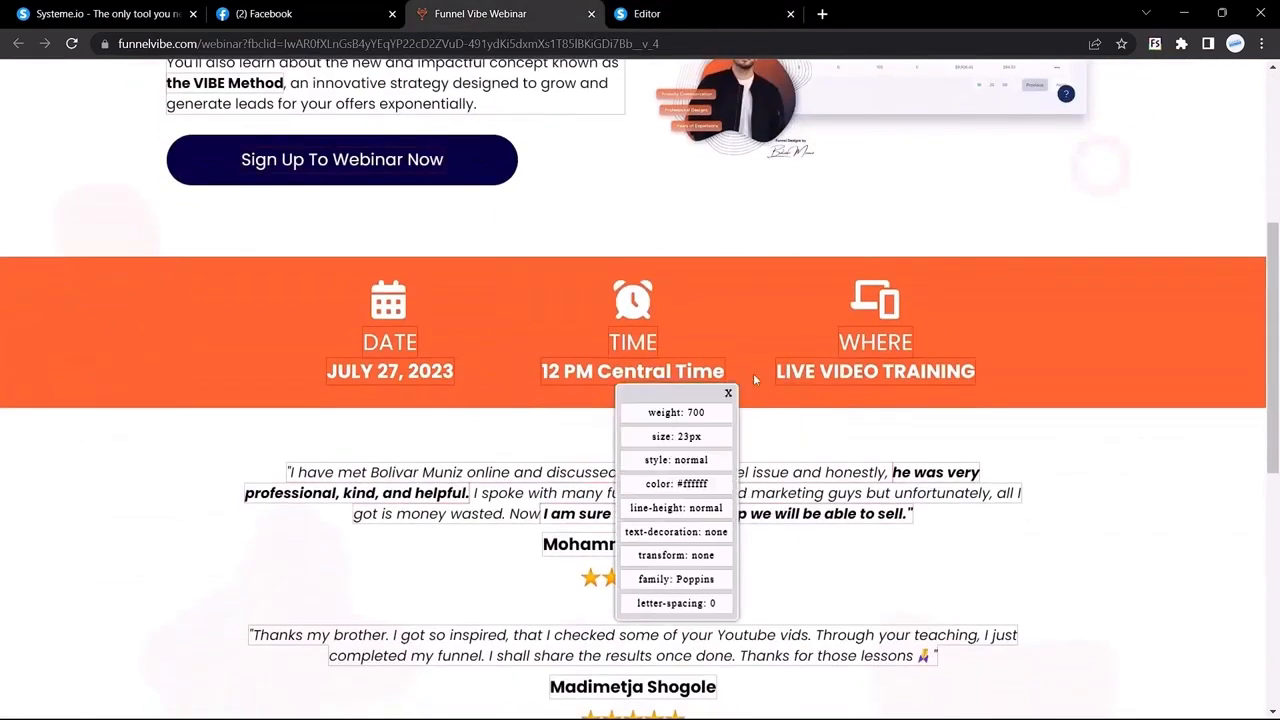
{"action": "left_click", "coordinate": [692, 10]}
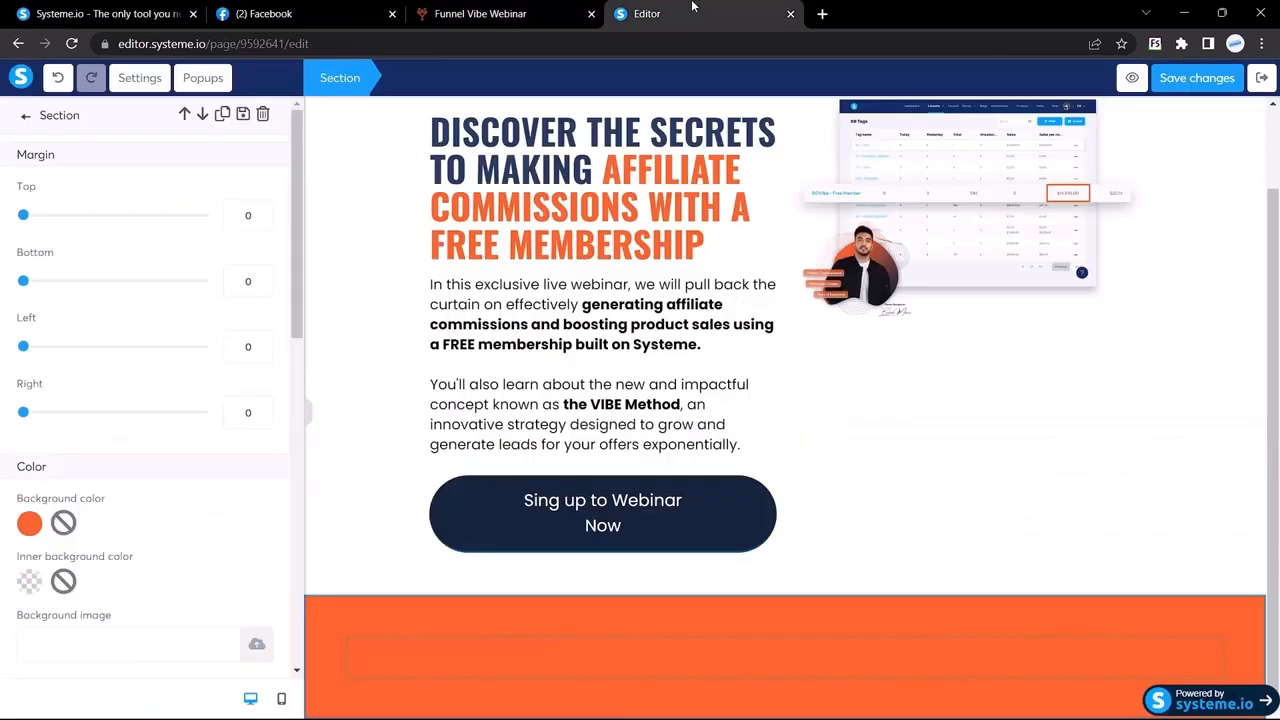
{"action": "left_click", "coordinate": [24, 117]}
{"action": "scroll", "coordinate": [107, 418], "scroll_direction": "down", "scroll_amount": 3}
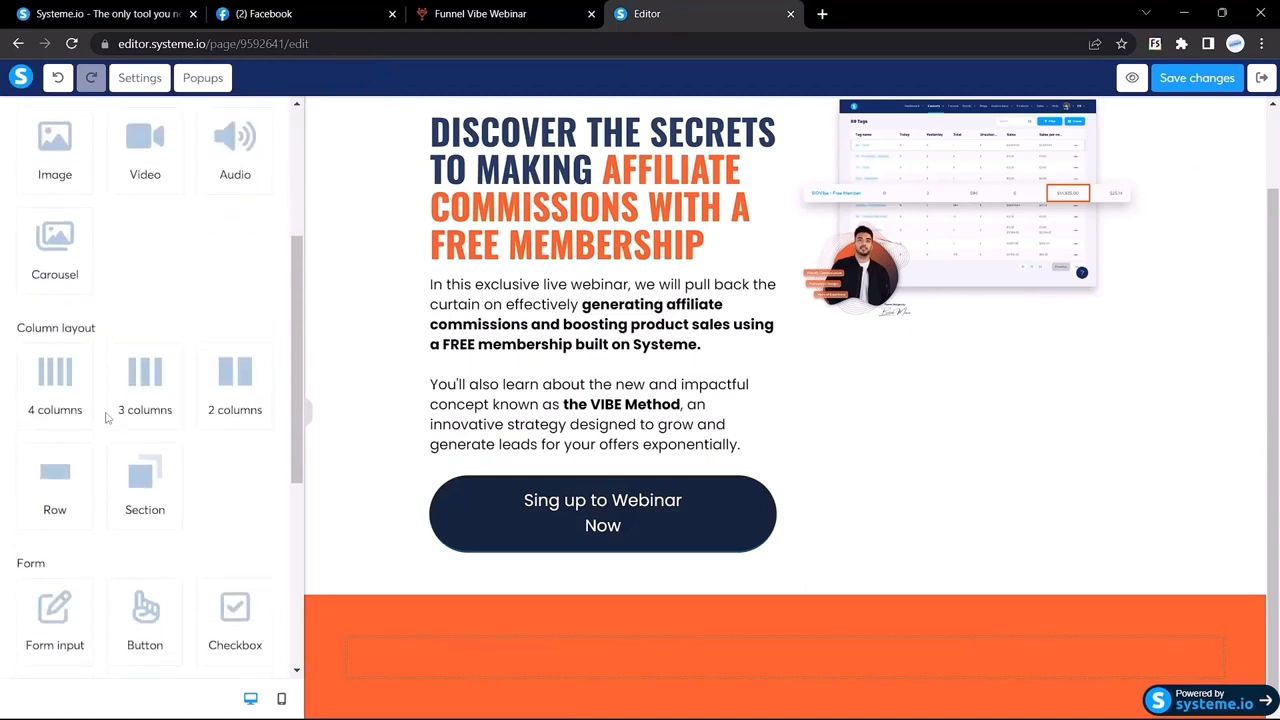
{"action": "left_click_drag", "start_coordinate": [145, 395], "coordinate": [543, 660]}
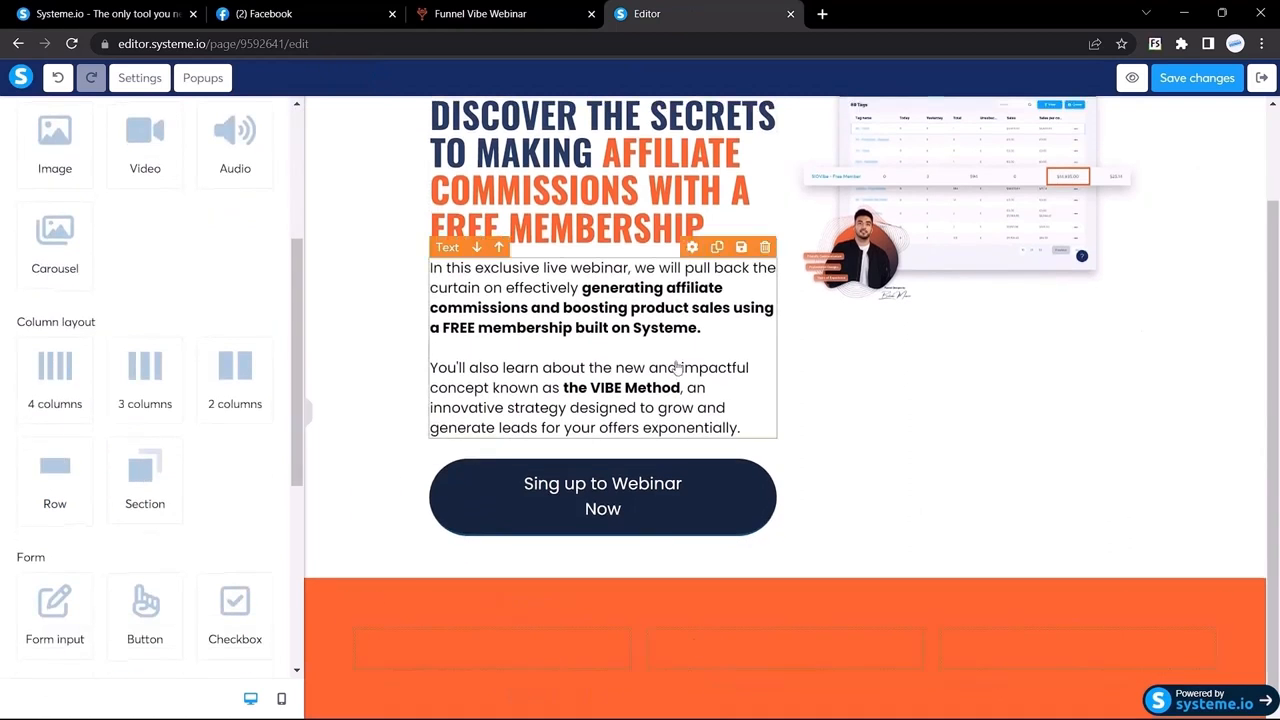
Step: Set the row's left and right margins to 200
{"action": "left_click", "coordinate": [480, 13]}
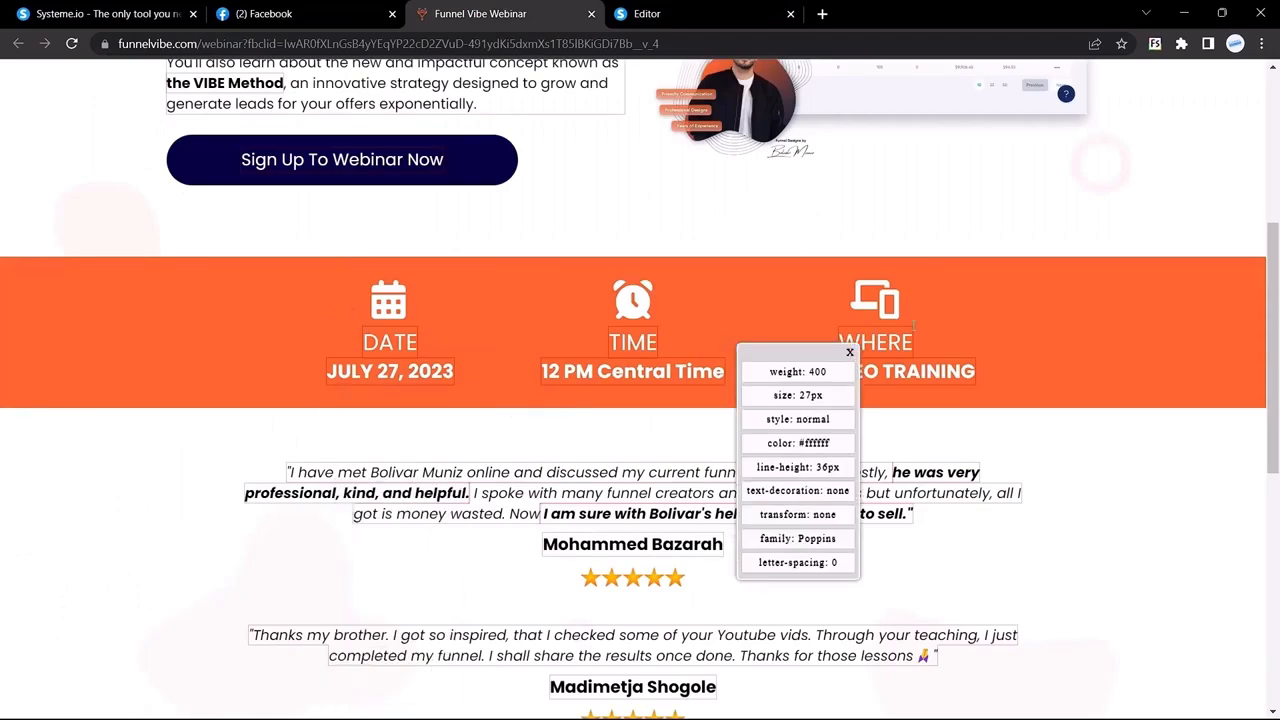
{"action": "left_click", "coordinate": [660, 14]}
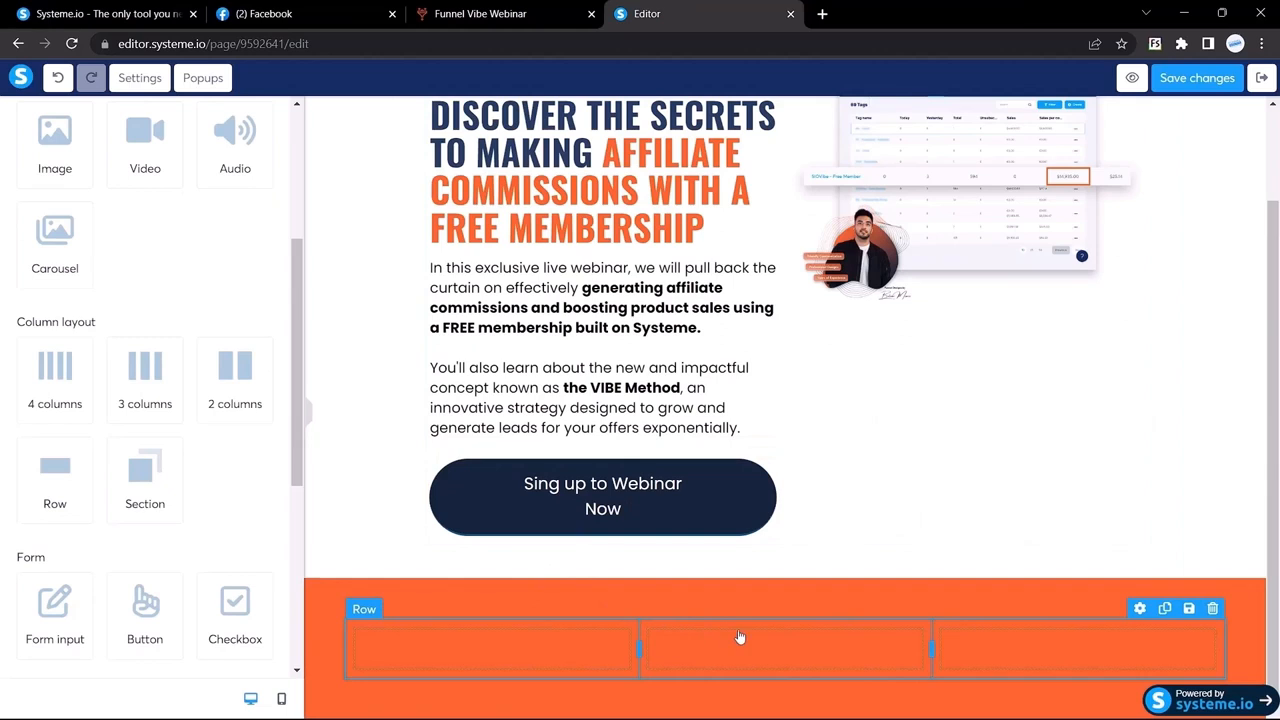
{"action": "left_click", "coordinate": [372, 620]}
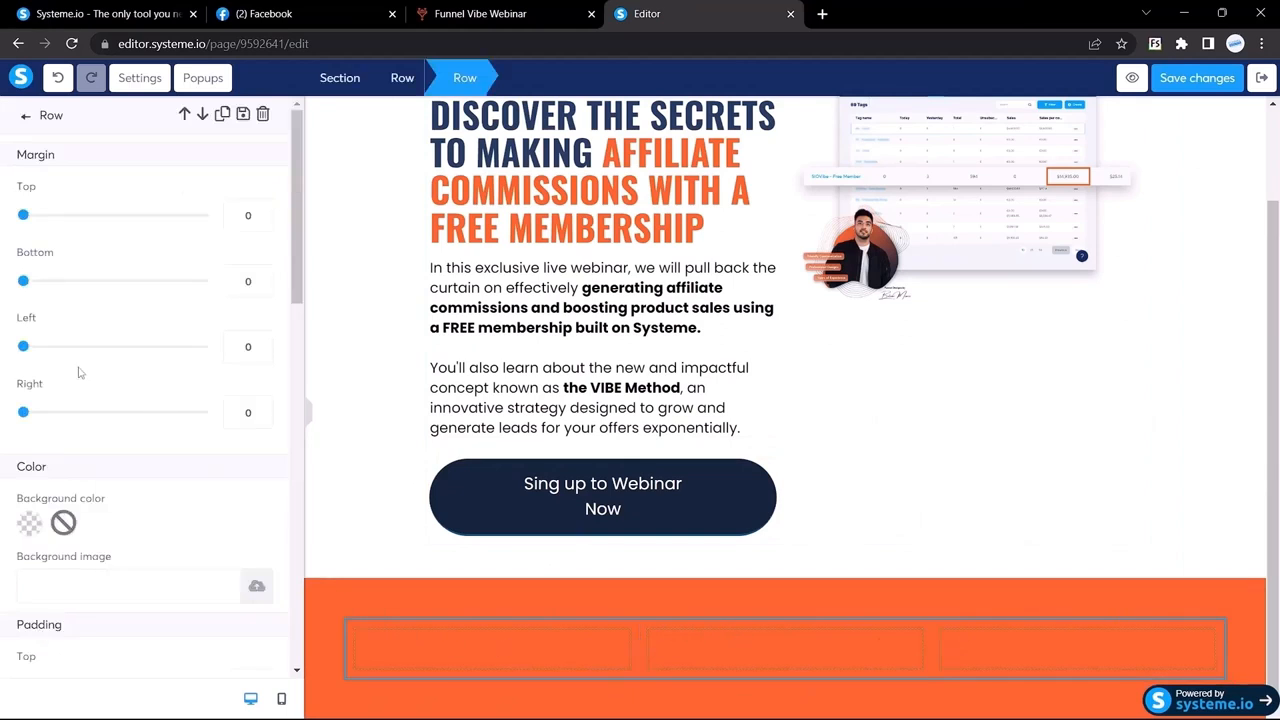
{"action": "double_click", "coordinate": [247, 346]}
{"action": "type", "text": "200"}
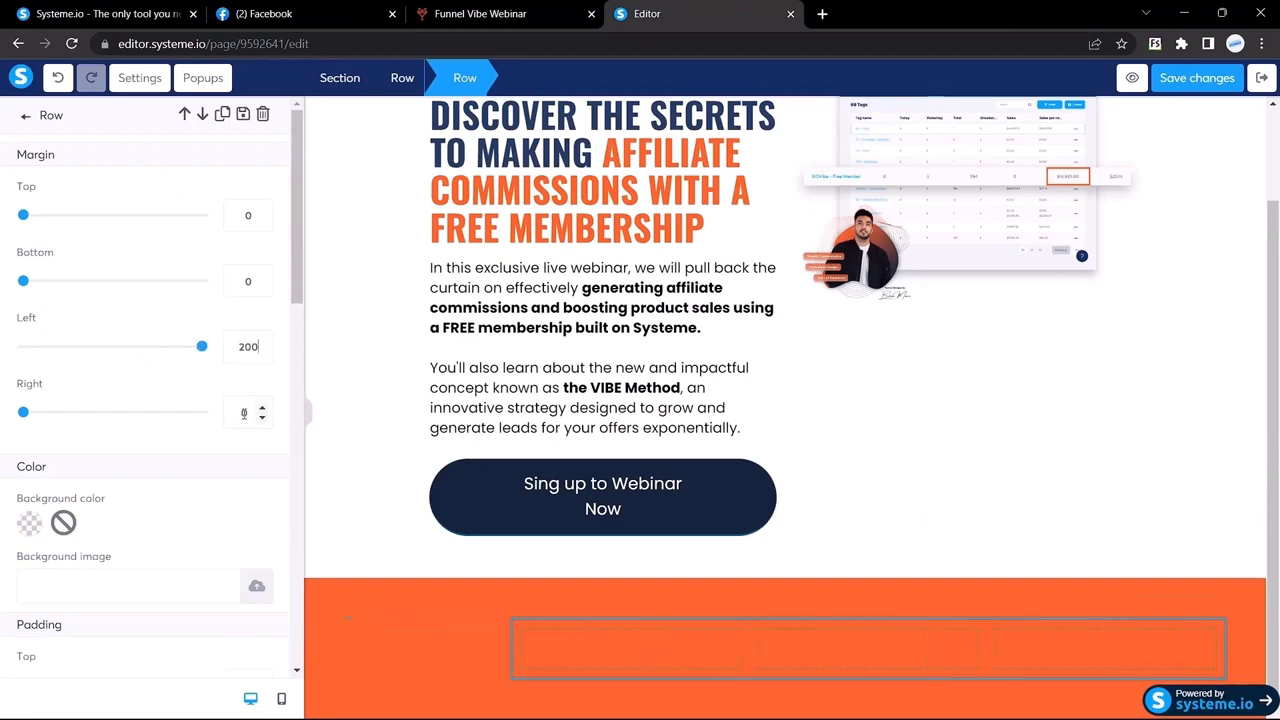
{"action": "type", "text": "200"}
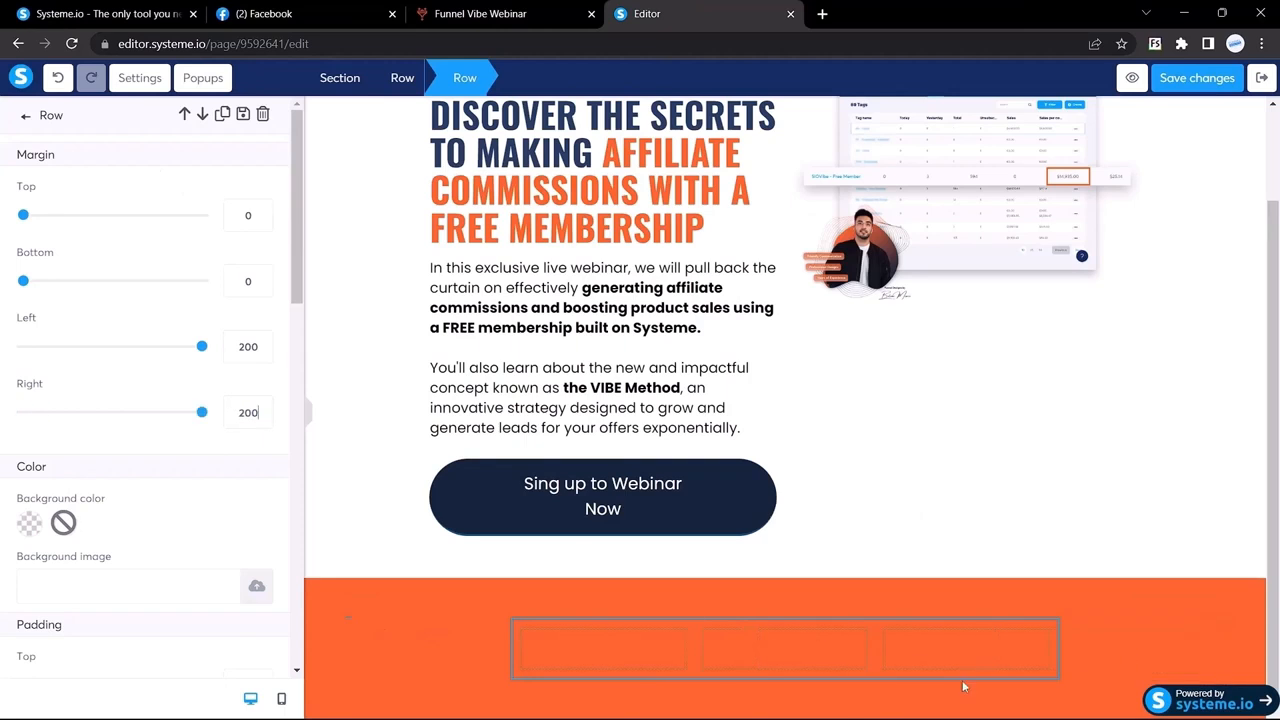
Step: Inspect the font details of the reference page's DATE text
{"action": "left_click", "coordinate": [500, 14]}
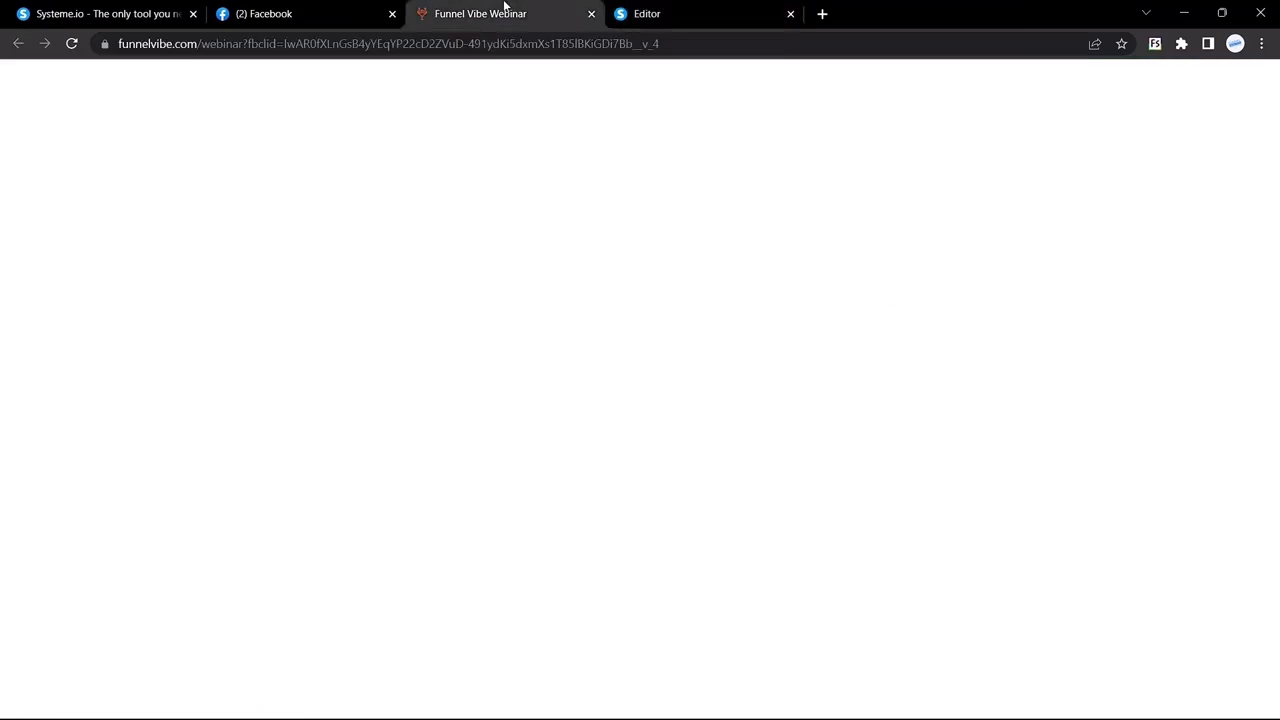
{"action": "right_click", "coordinate": [397, 305]}
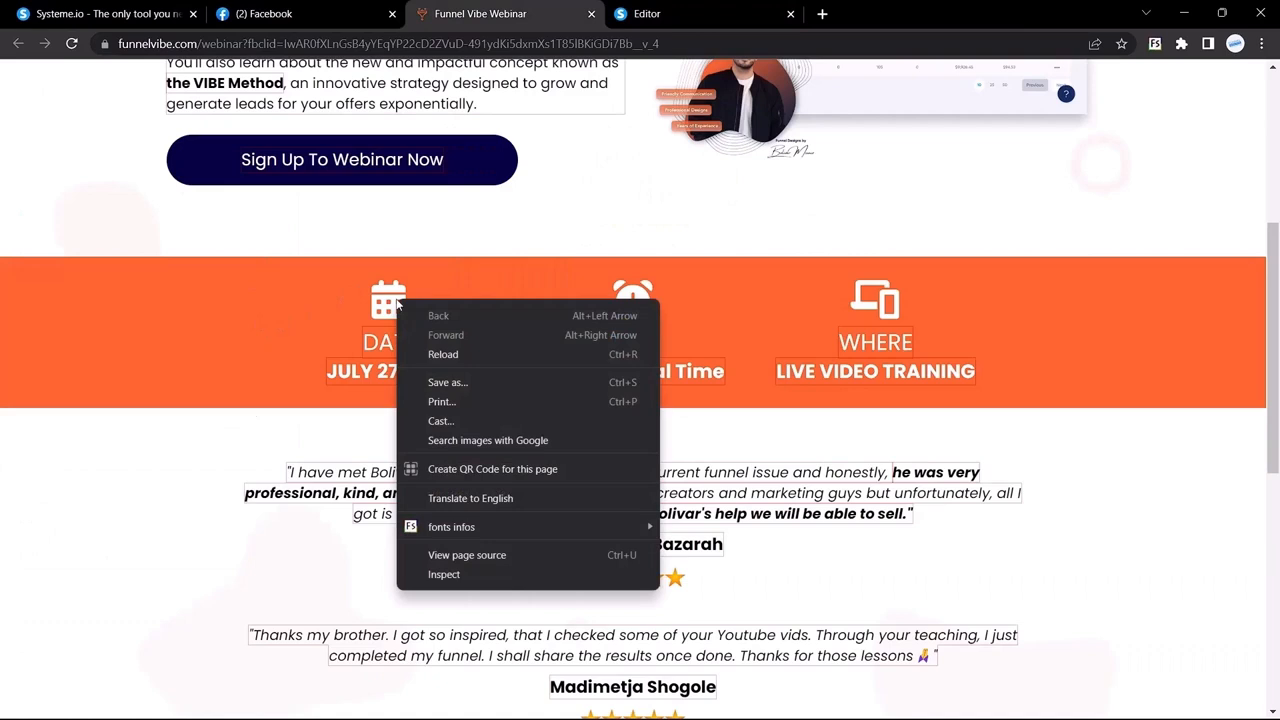
{"action": "key", "text": "Escape"}
{"action": "right_click", "coordinate": [389, 302]}
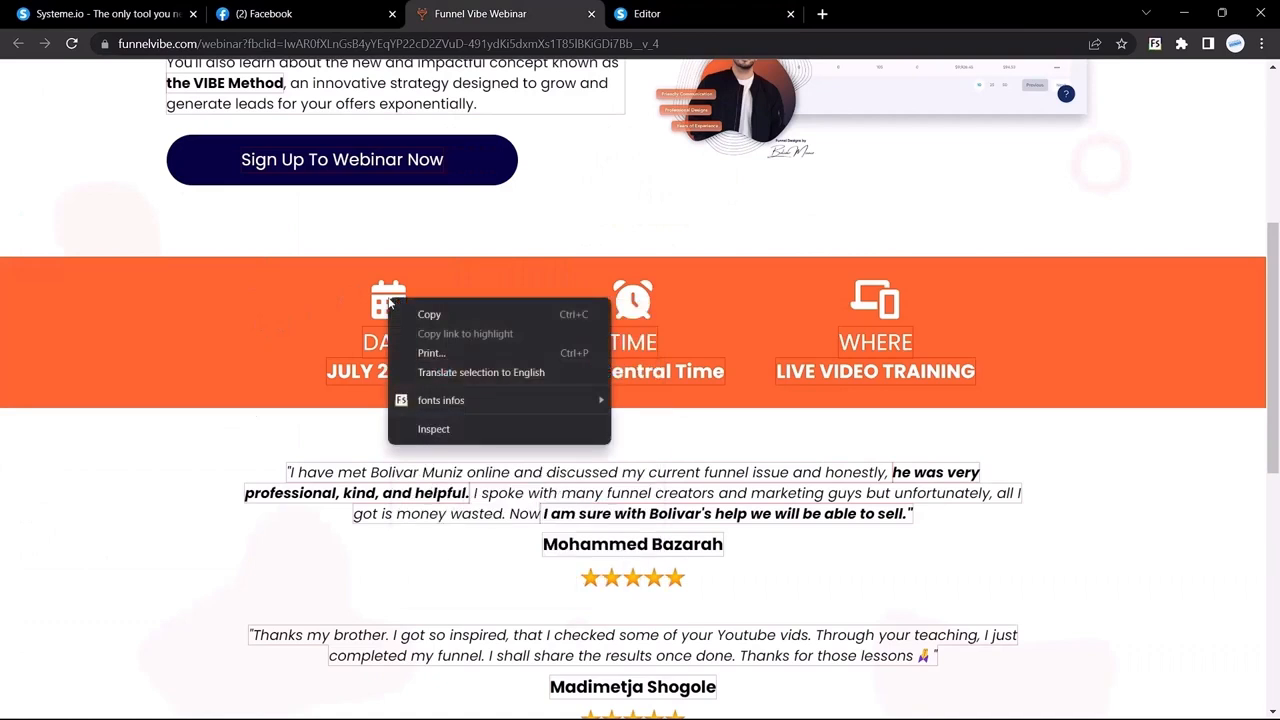
{"action": "left_click", "coordinate": [620, 297]}
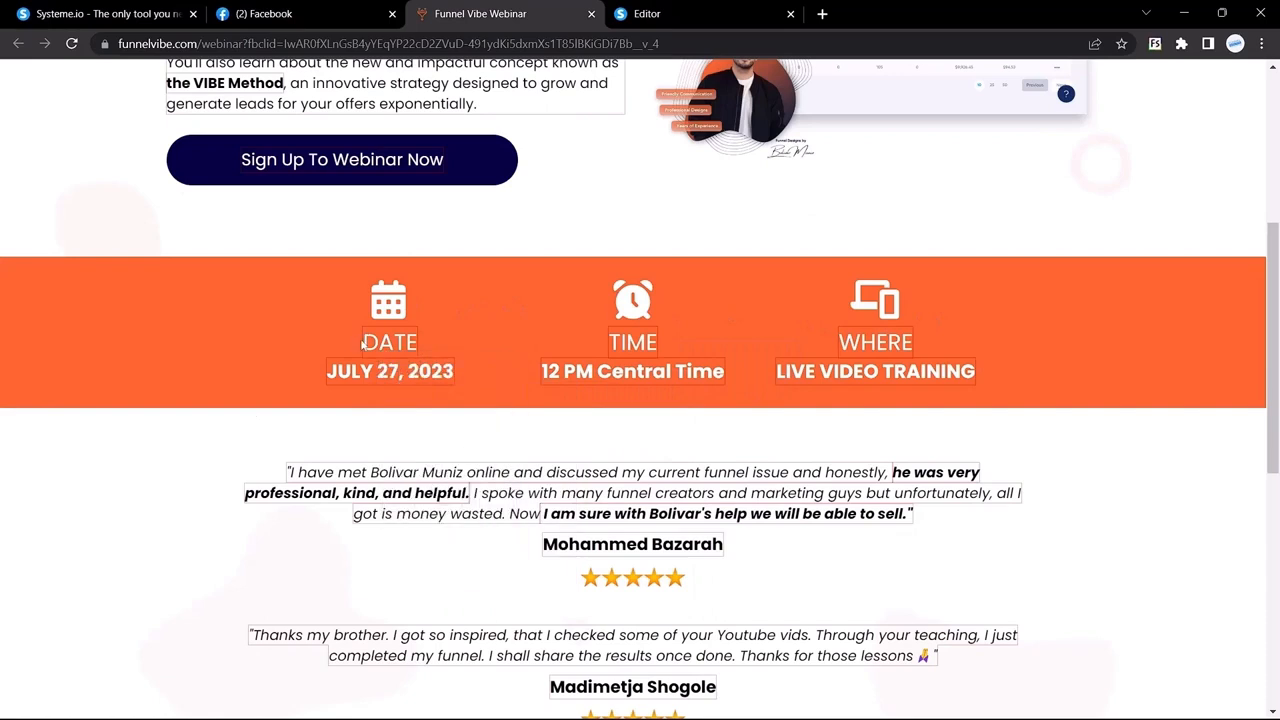
{"action": "left_click_drag", "start_coordinate": [362, 343], "coordinate": [421, 350]}
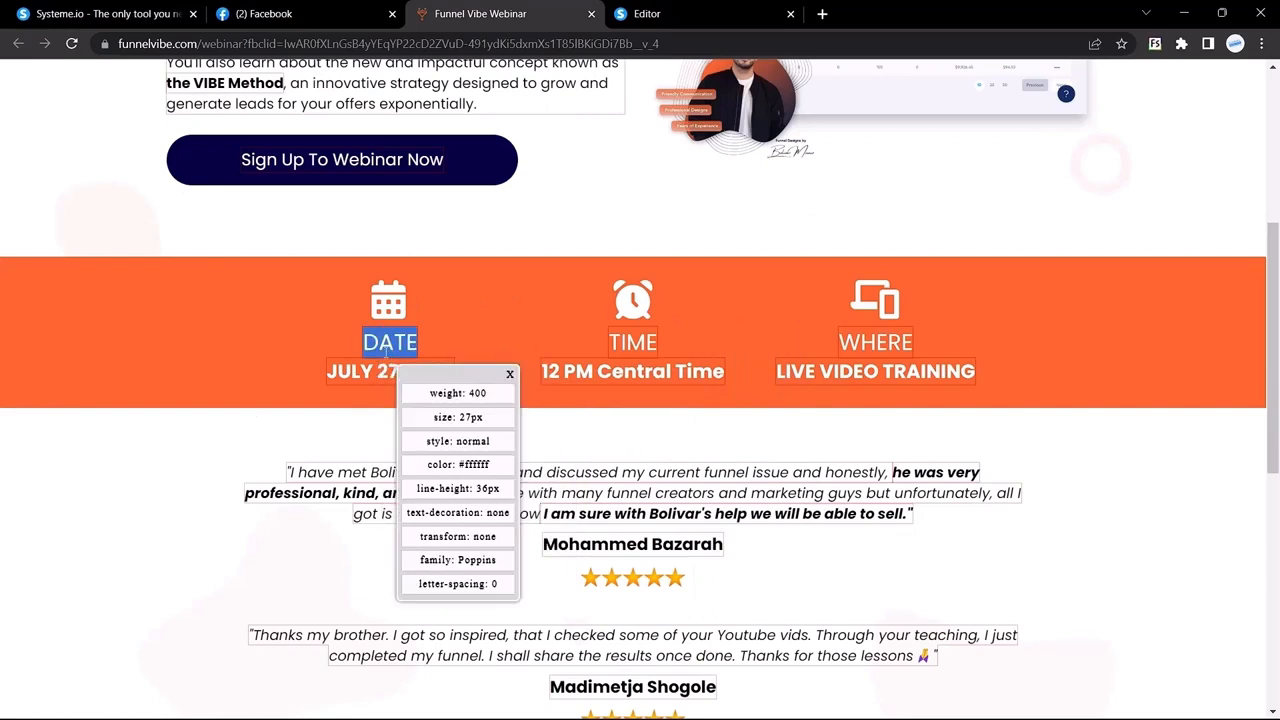
{"action": "left_click_drag", "start_coordinate": [517, 484], "coordinate": [204, 244]}
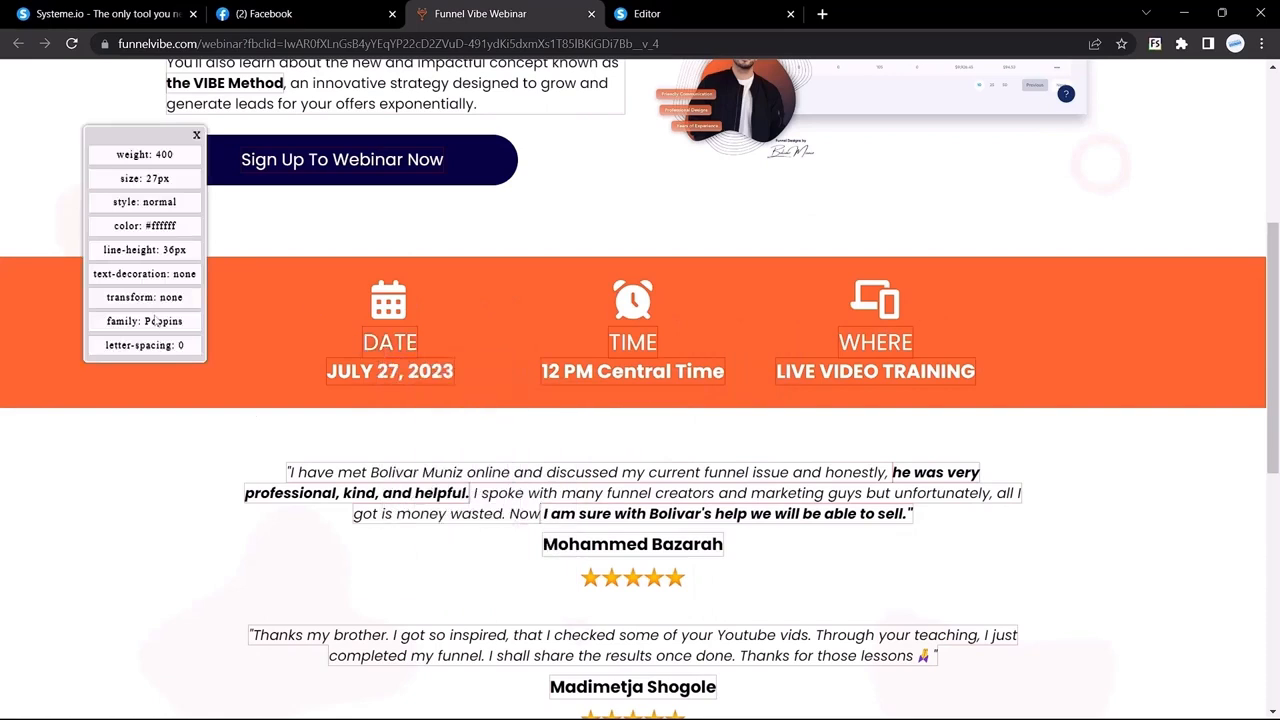
Step: Add a headline to the strip's first column and set its size to 27
{"action": "left_click", "coordinate": [727, 7]}
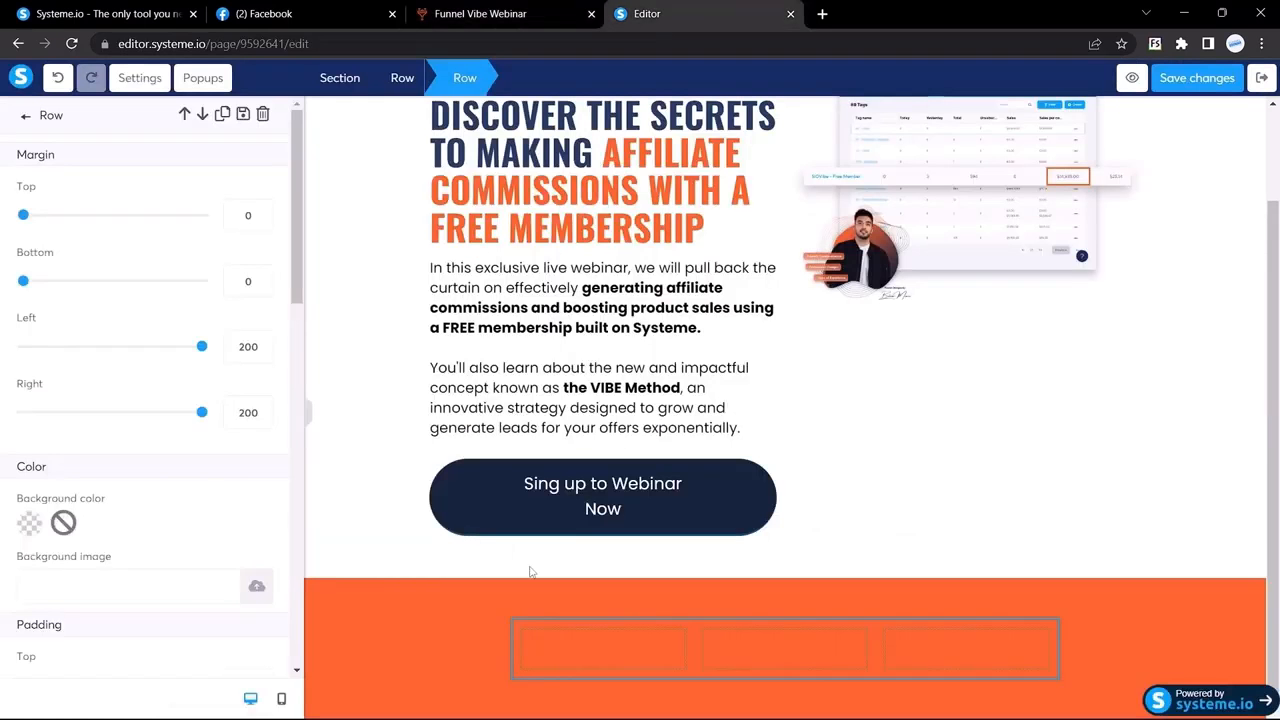
{"action": "left_click", "coordinate": [27, 118]}
{"action": "left_click_drag", "start_coordinate": [140, 222], "coordinate": [590, 643]}
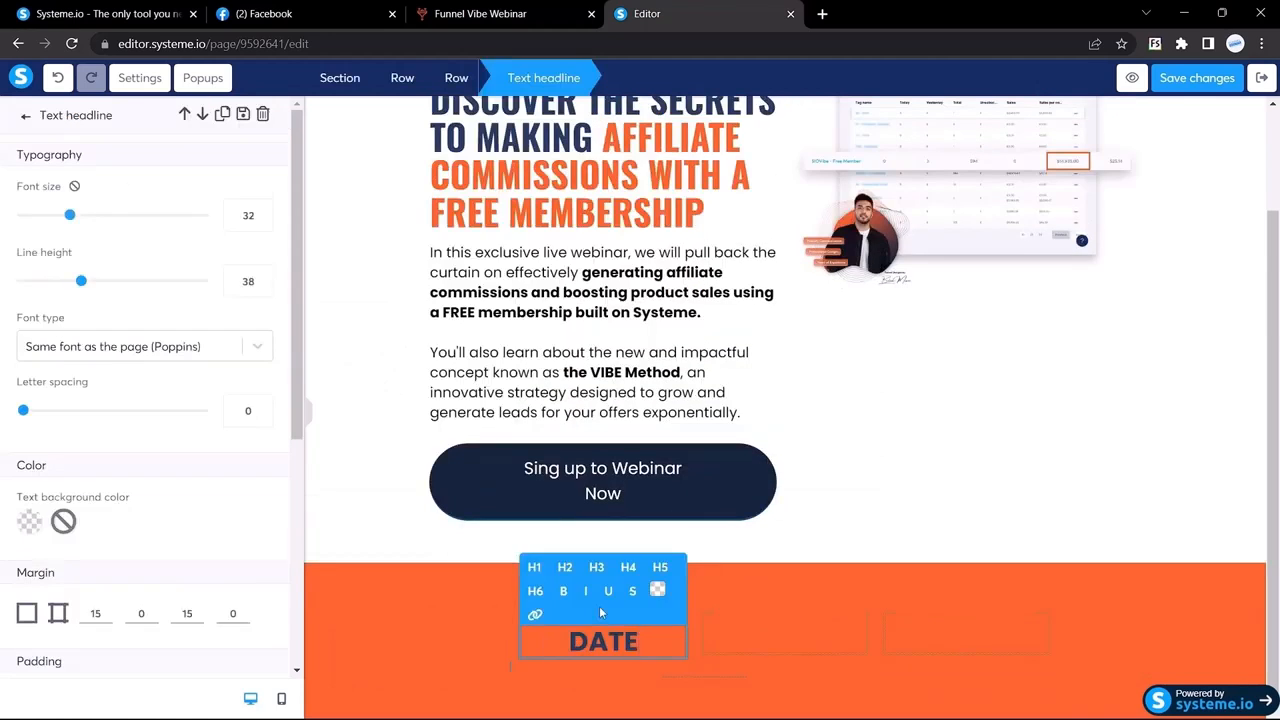
{"action": "left_click", "coordinate": [520, 12]}
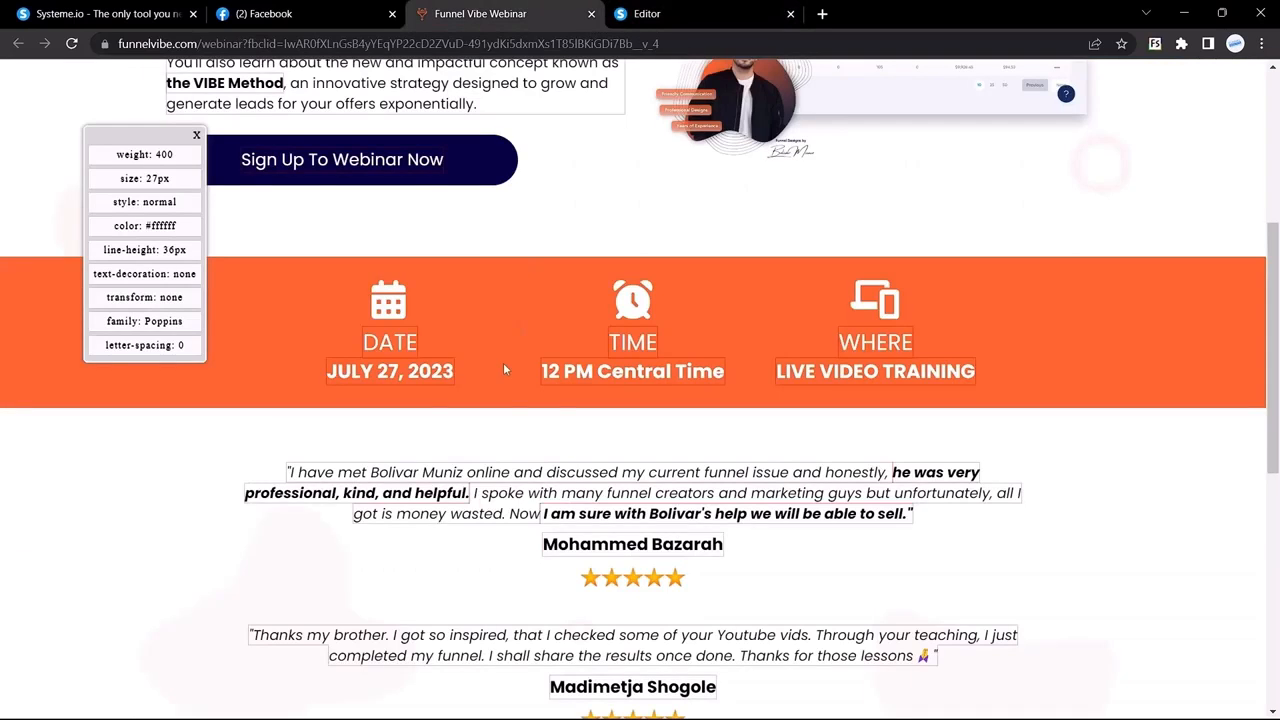
{"action": "left_click", "coordinate": [503, 362]}
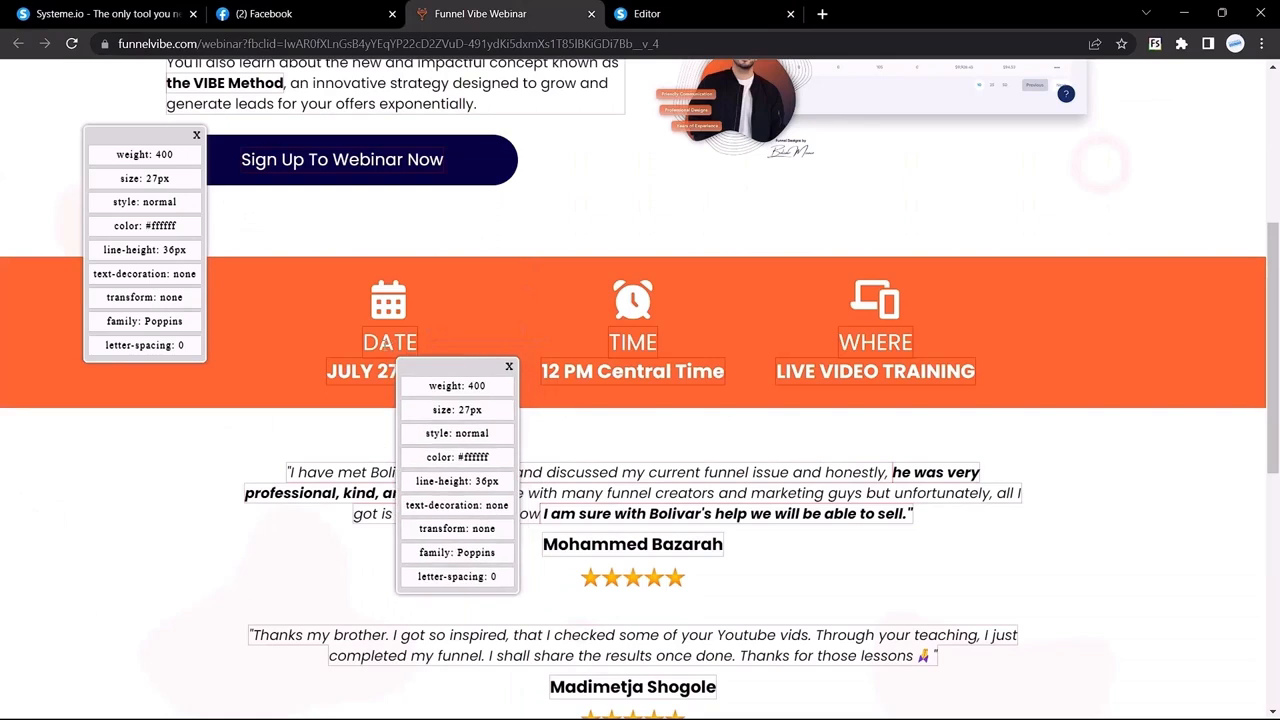
{"action": "left_click", "coordinate": [509, 366]}
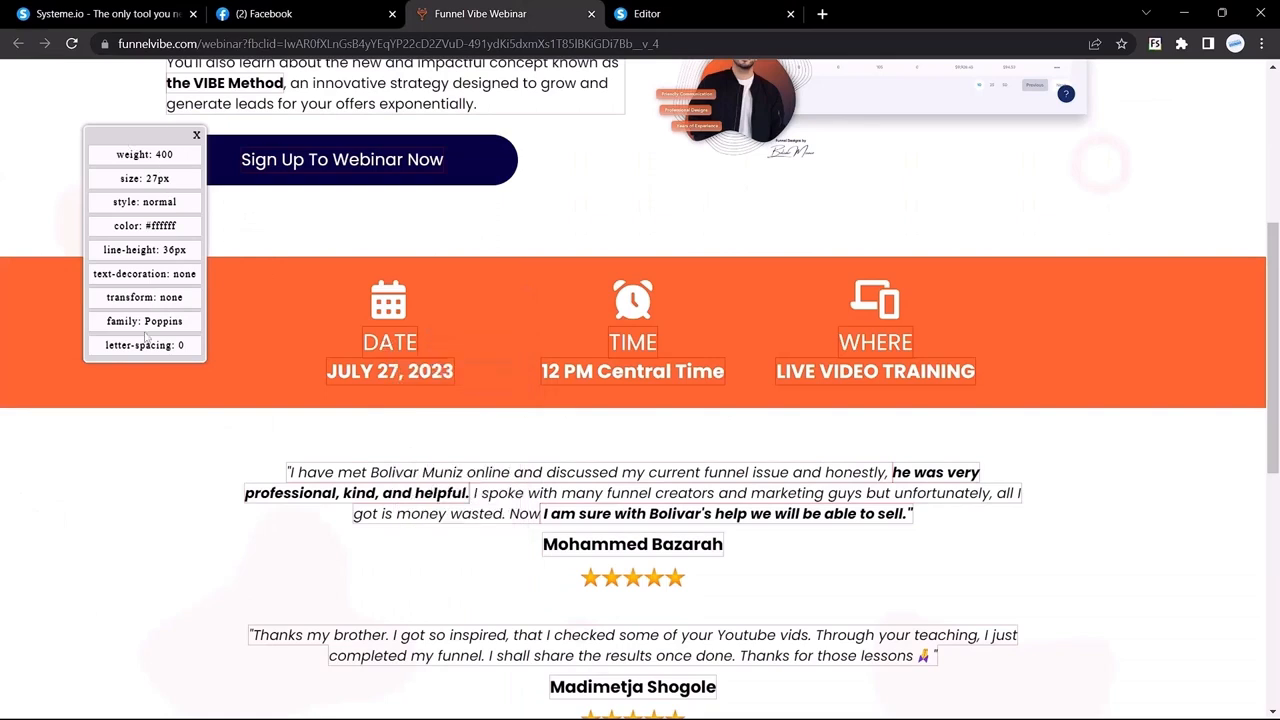
{"action": "left_click", "coordinate": [680, 13]}
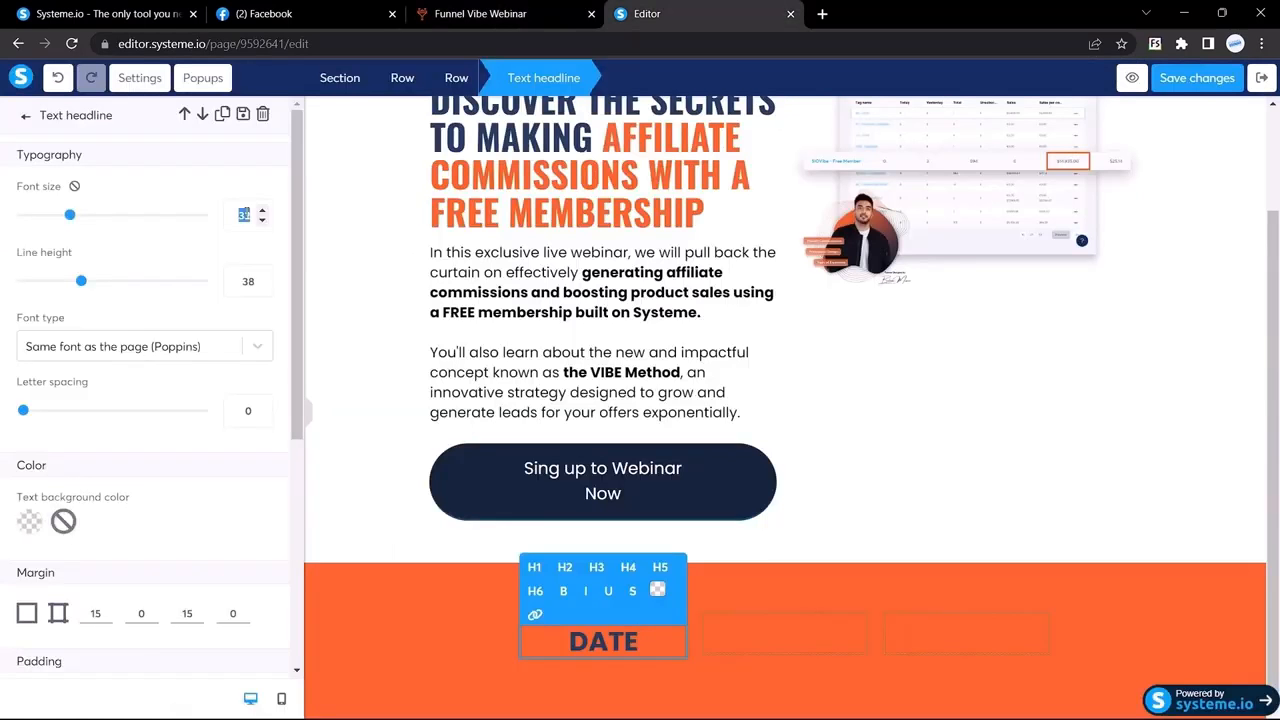
{"action": "type", "text": "27"}
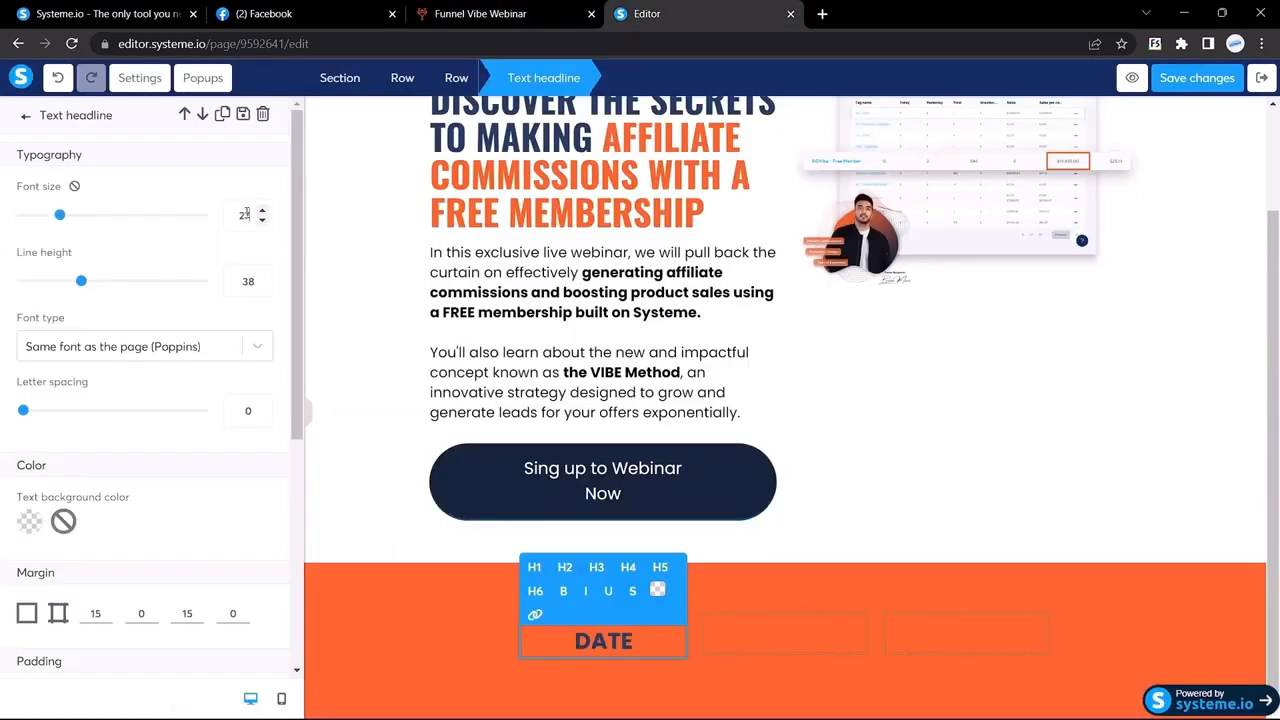
Step: Make the DATE headline text white
{"action": "left_click", "coordinate": [657, 590]}
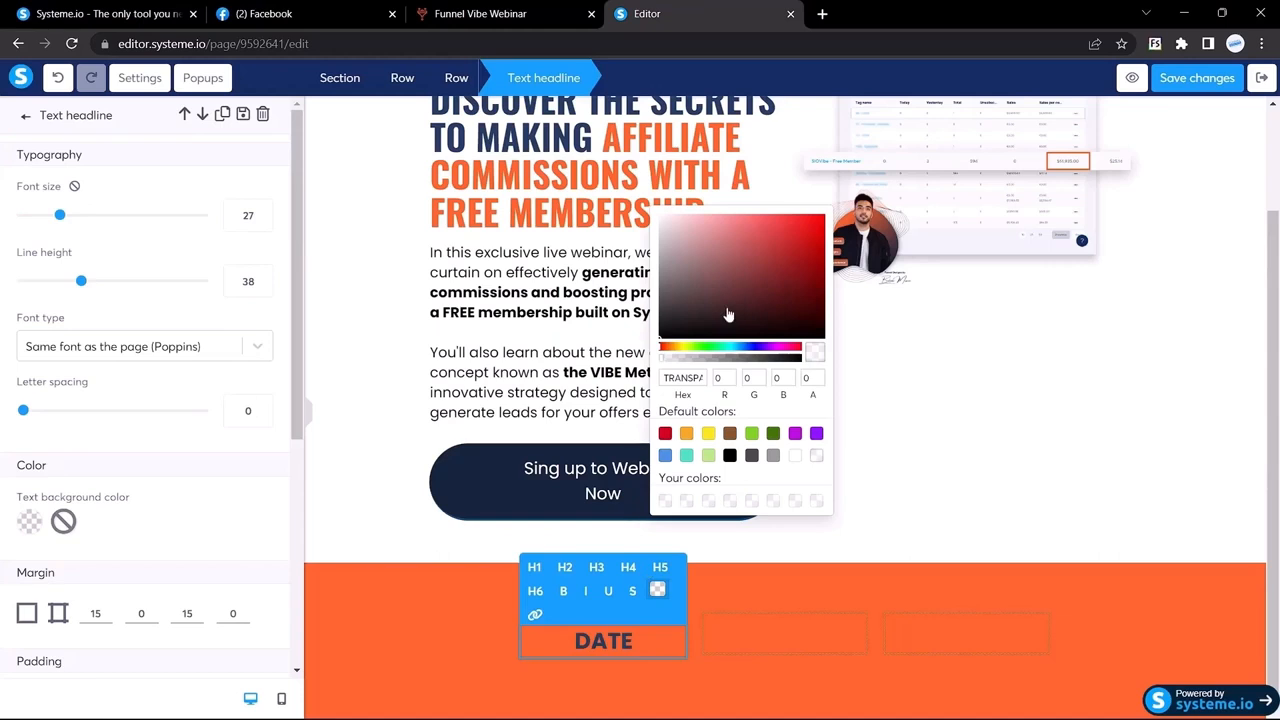
{"action": "left_click_drag", "start_coordinate": [728, 312], "coordinate": [648, 222]}
{"action": "double_click", "coordinate": [598, 642]}
{"action": "left_click", "coordinate": [657, 590]}
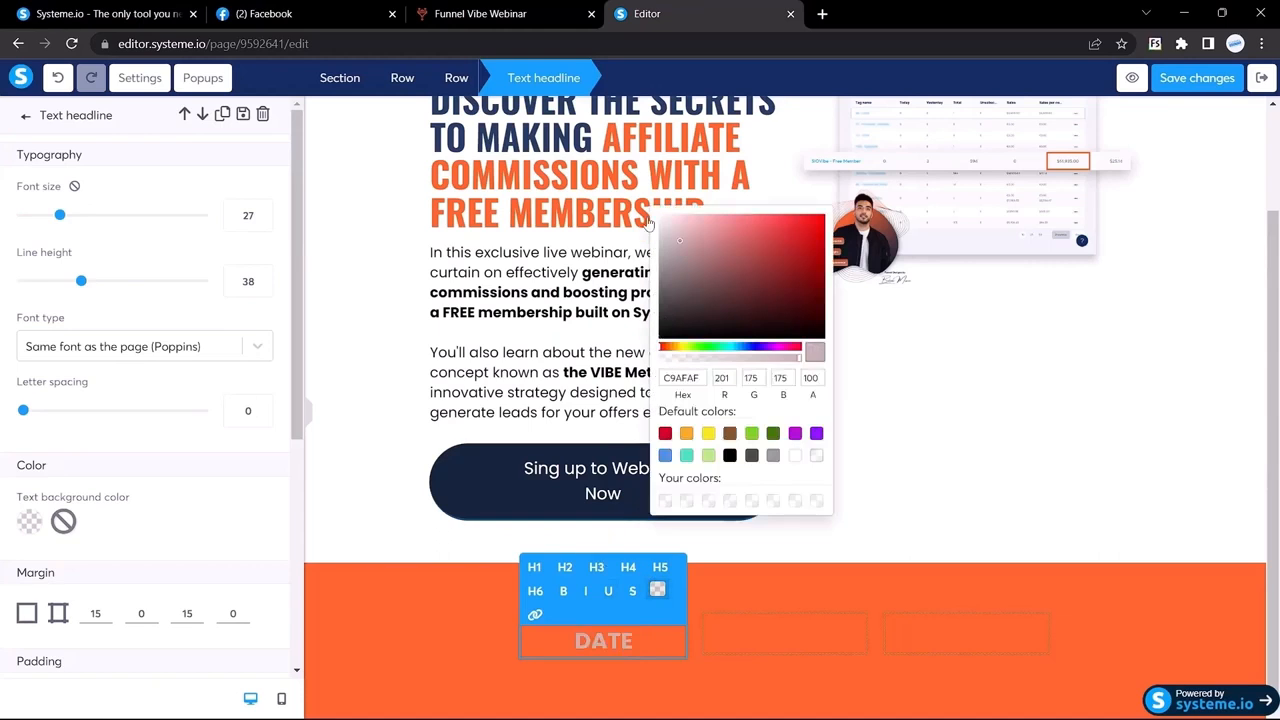
{"action": "left_click", "coordinate": [660, 216]}
Step: Set the DATE headline's font to Google Fonts Poppins
{"action": "left_click", "coordinate": [140, 346]}
{"action": "left_click", "coordinate": [84, 440]}
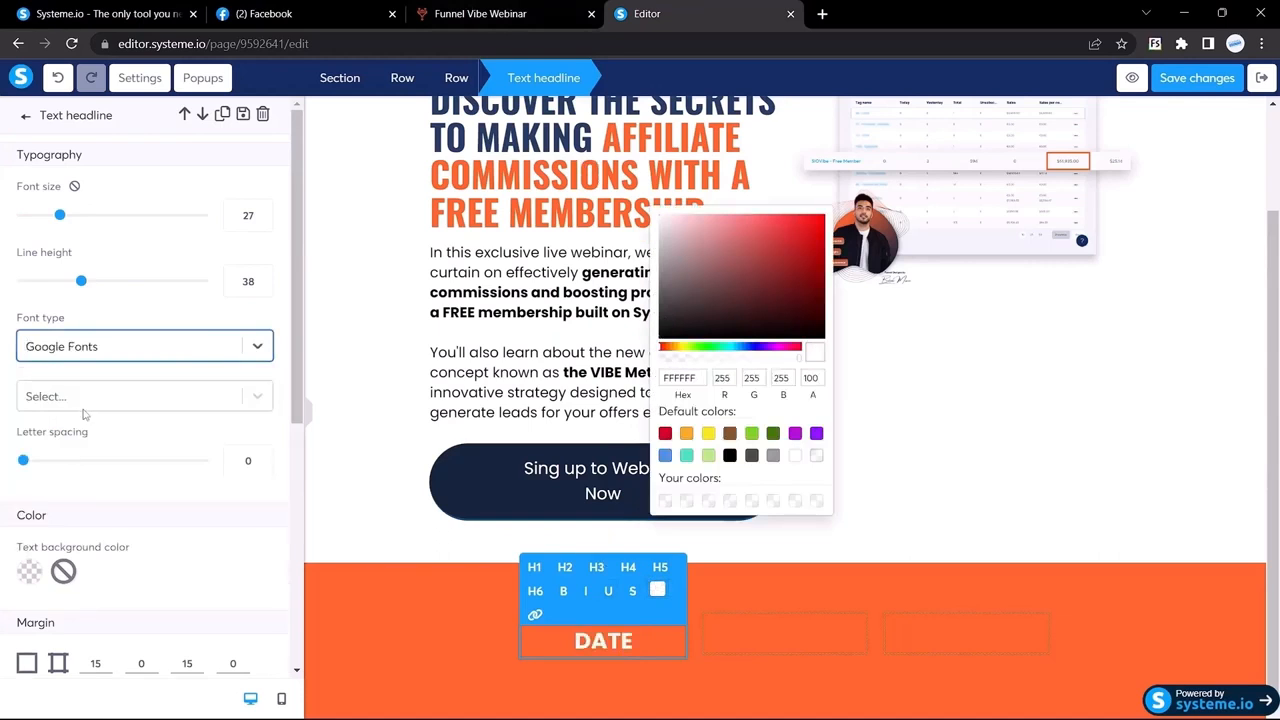
{"action": "left_click", "coordinate": [84, 398]}
{"action": "type", "text": "pop"}
{"action": "left_click", "coordinate": [485, 13]}
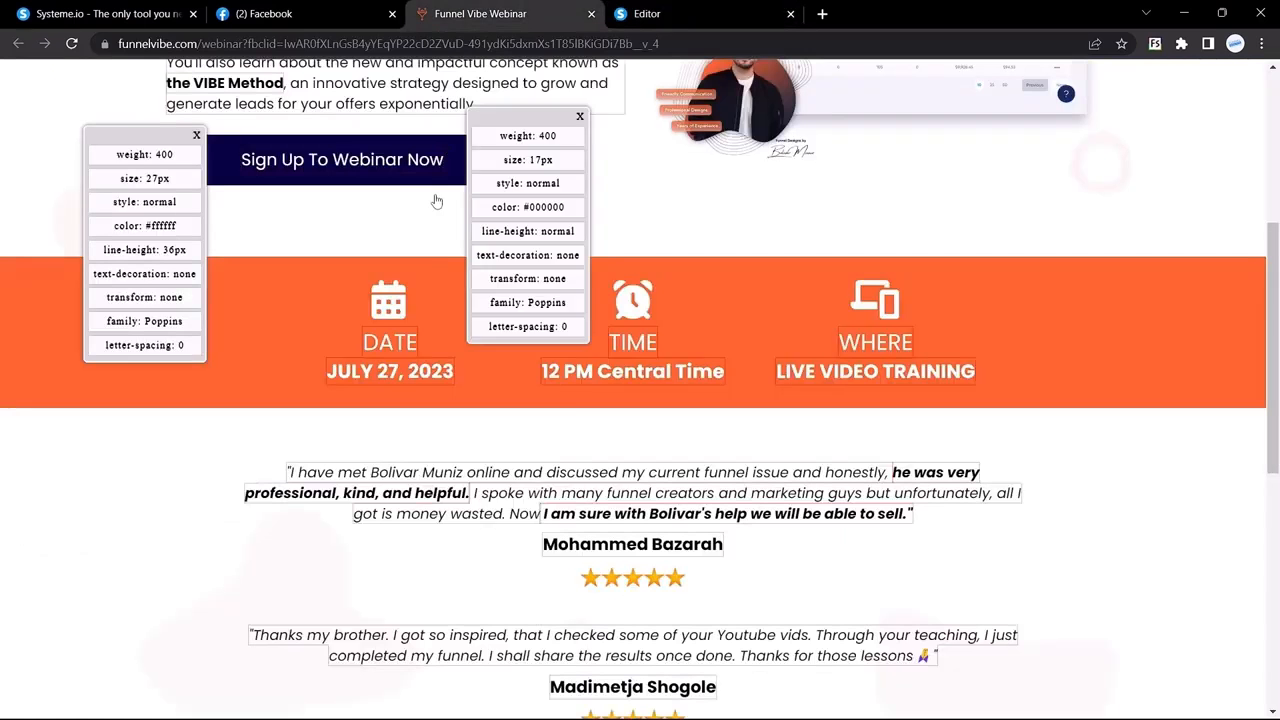
Step: Check the reference JULY 27, 2023 line's font and its 23px size
{"action": "left_click", "coordinate": [645, 13]}
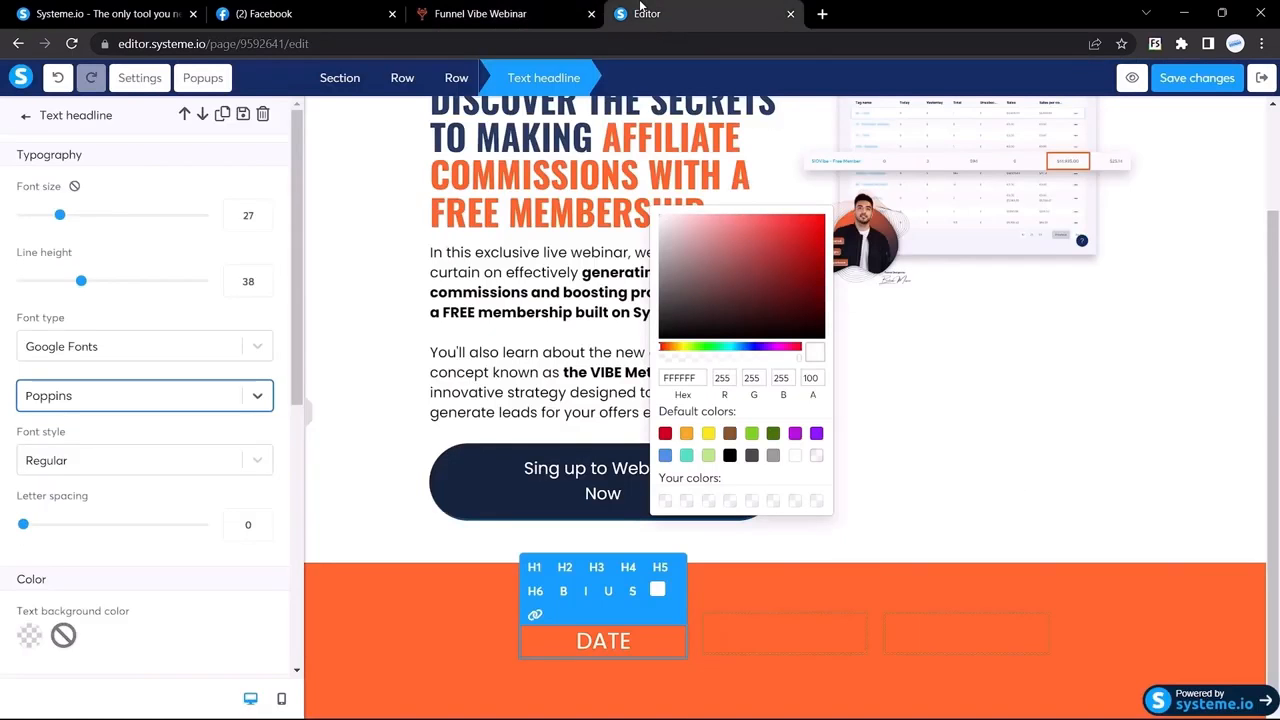
{"action": "left_click", "coordinate": [566, 12]}
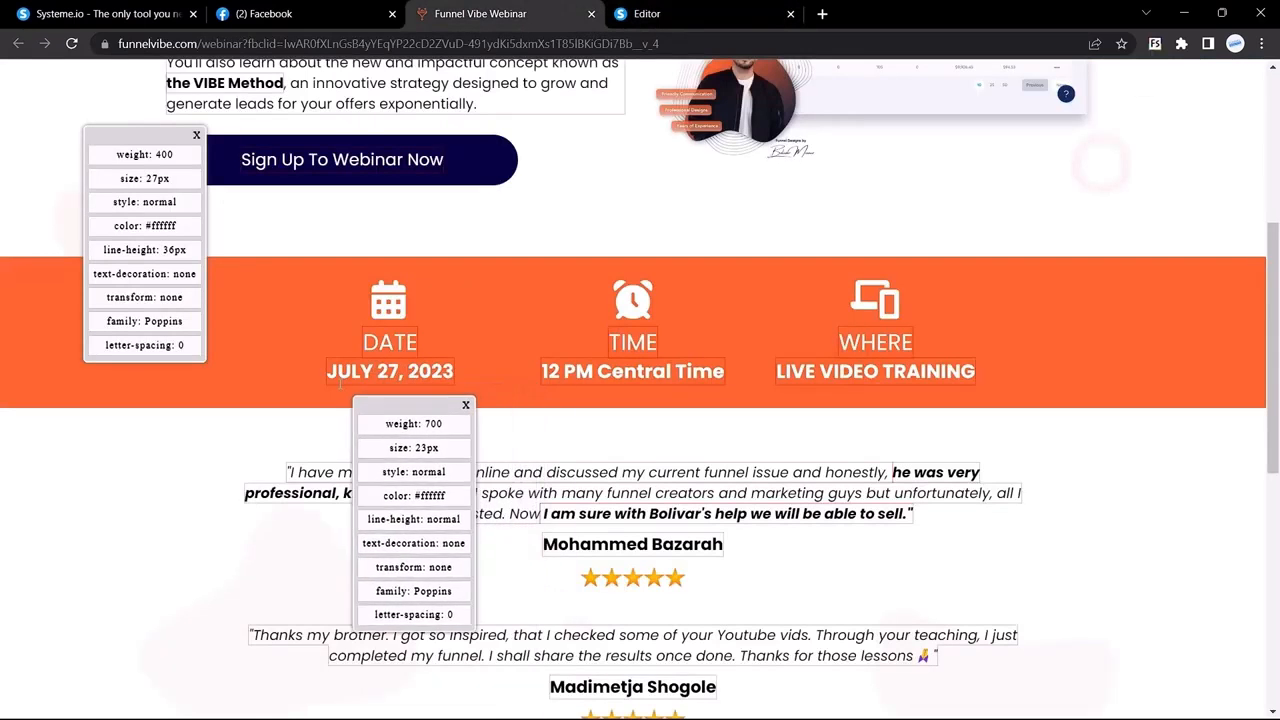
{"action": "left_click_drag", "start_coordinate": [330, 372], "coordinate": [452, 372]}
{"action": "key", "text": "ctrl+c"}
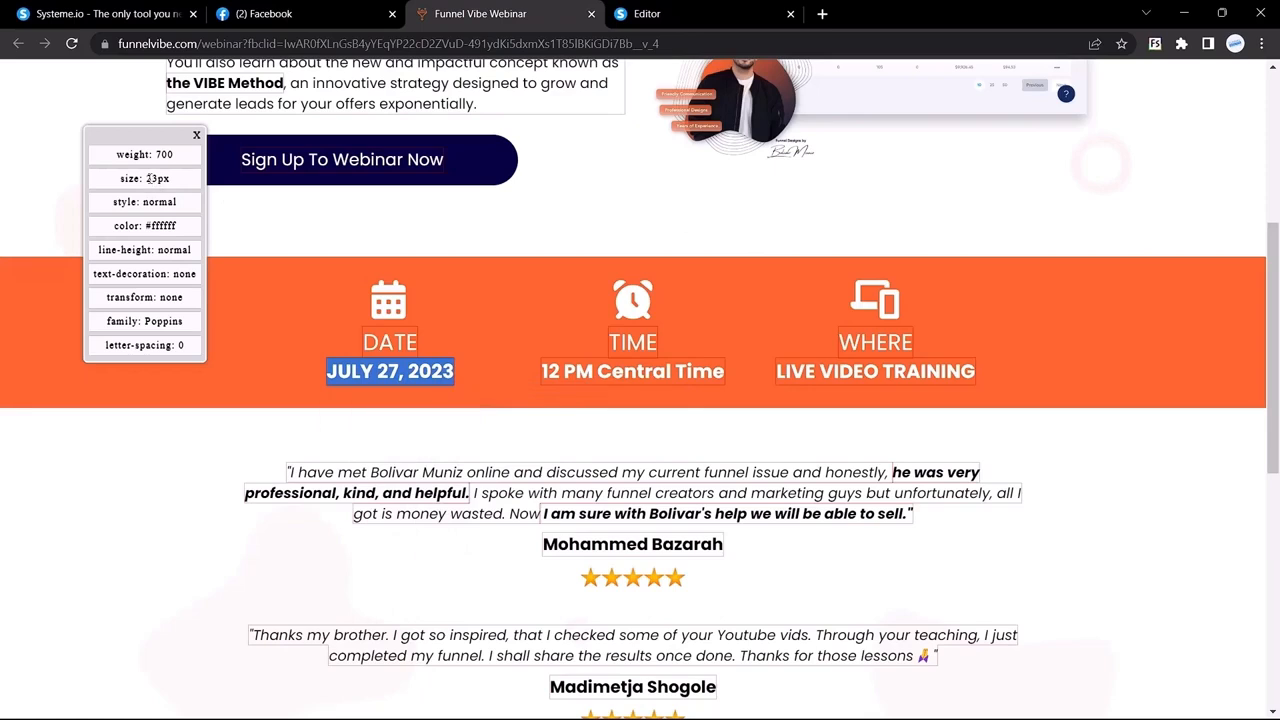
{"action": "left_click_drag", "start_coordinate": [145, 180], "coordinate": [175, 187]}
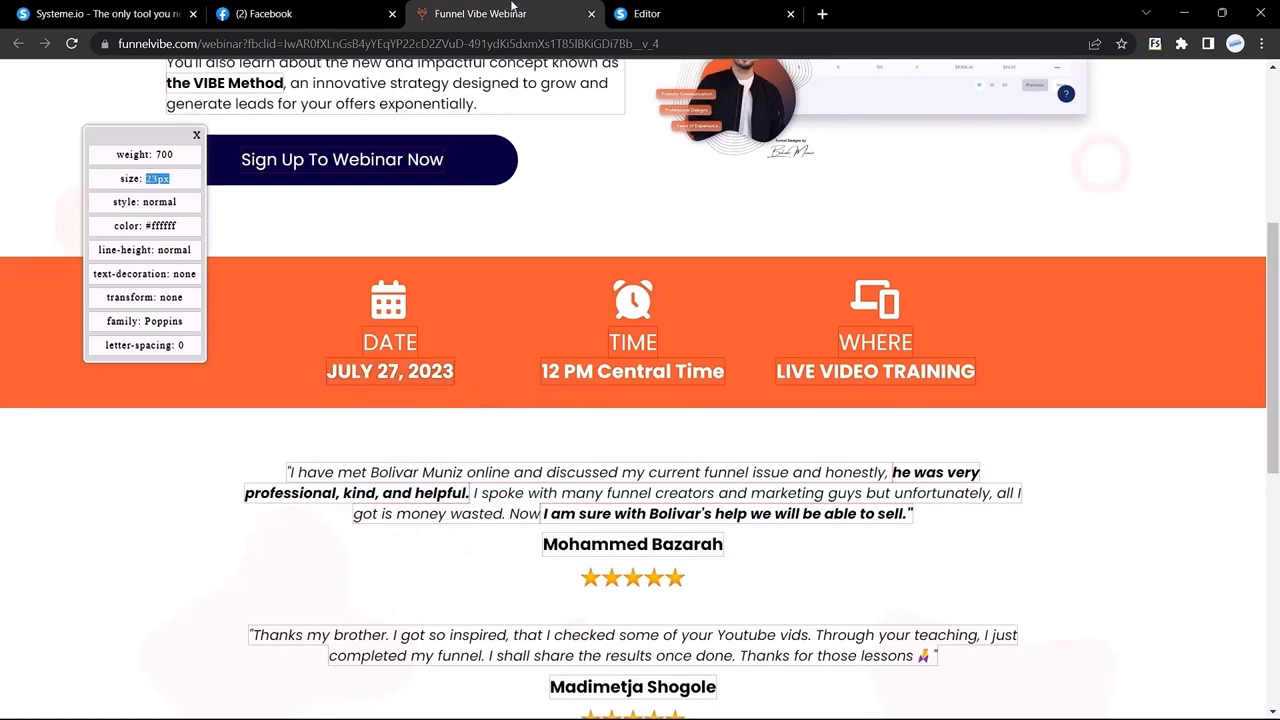
{"action": "left_click", "coordinate": [647, 13]}
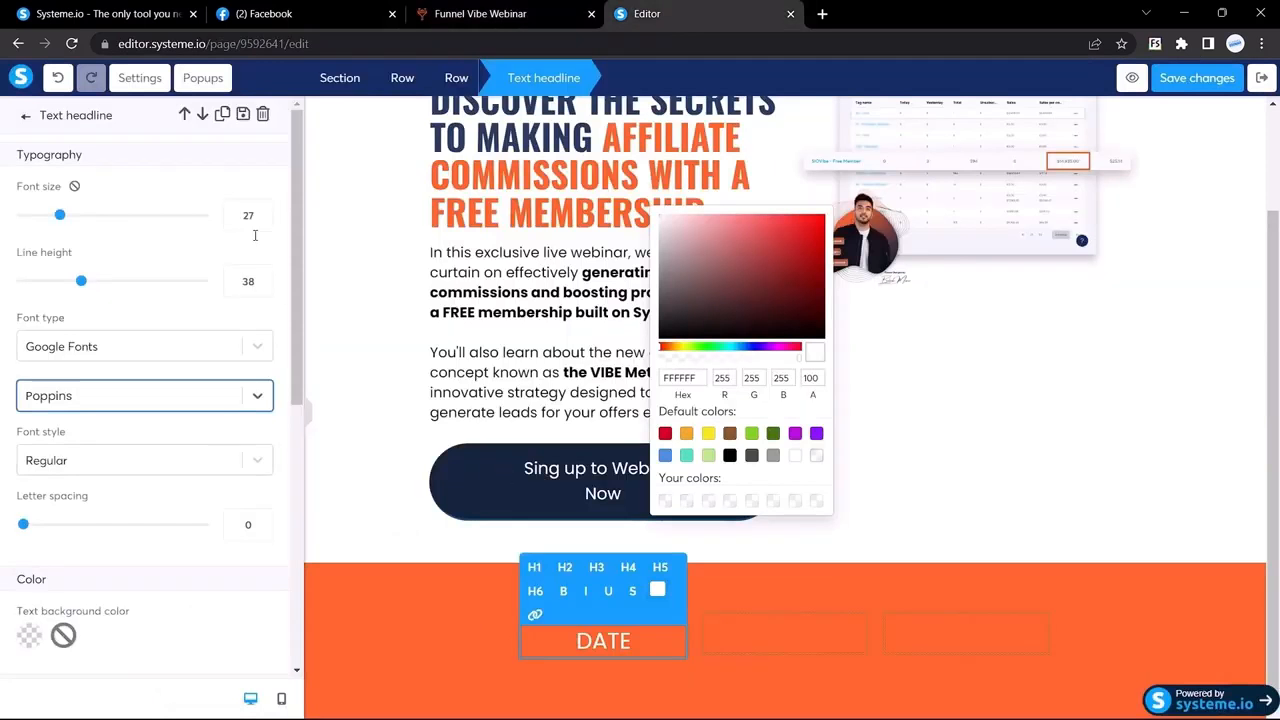
Step: Duplicate the DATE headline and change the copy to a bold white 'JULY 27, 2023'
{"action": "left_click", "coordinate": [615, 643]}
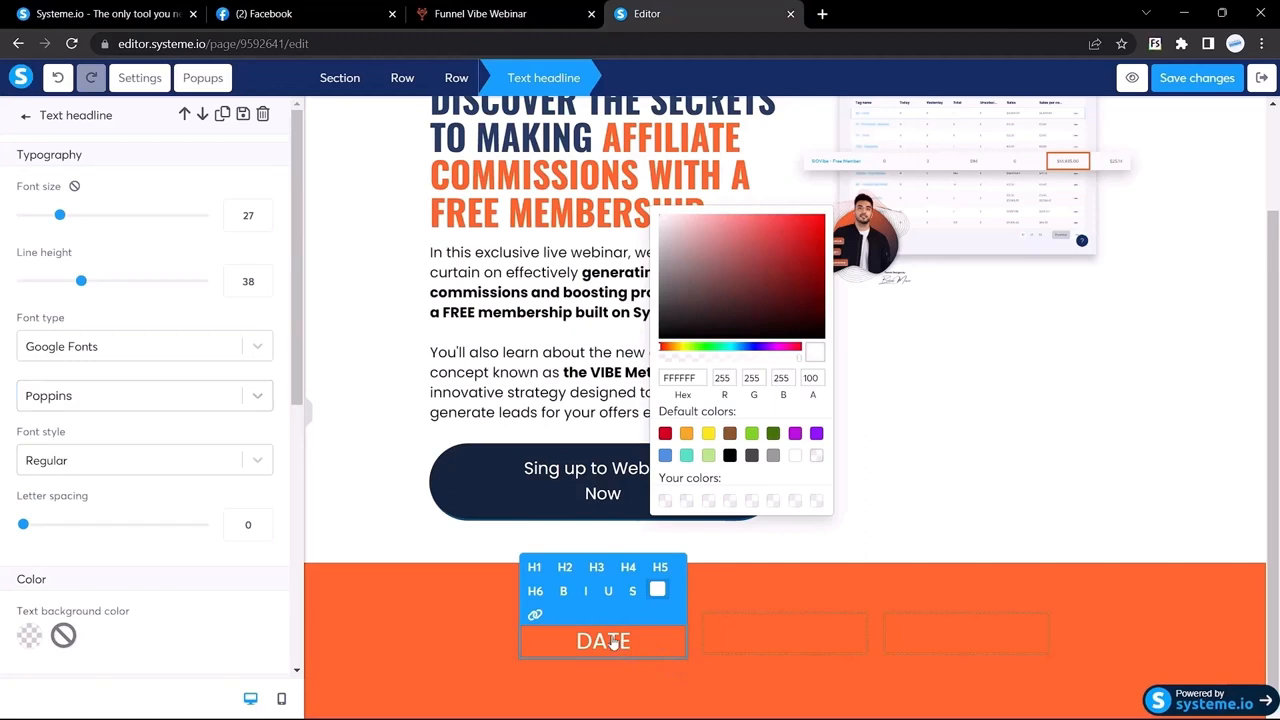
{"action": "left_click", "coordinate": [489, 647]}
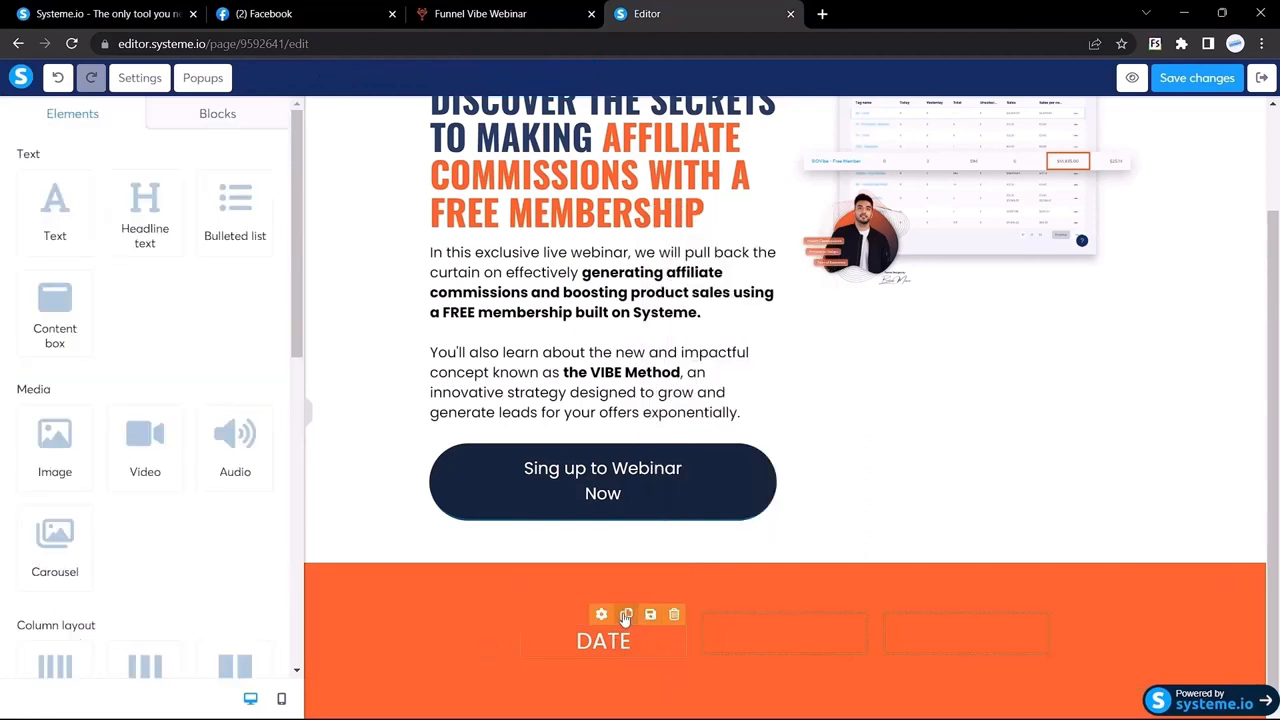
{"action": "left_click", "coordinate": [605, 636]}
{"action": "double_click", "coordinate": [601, 632]}
{"action": "key", "text": "ctrl+v"}
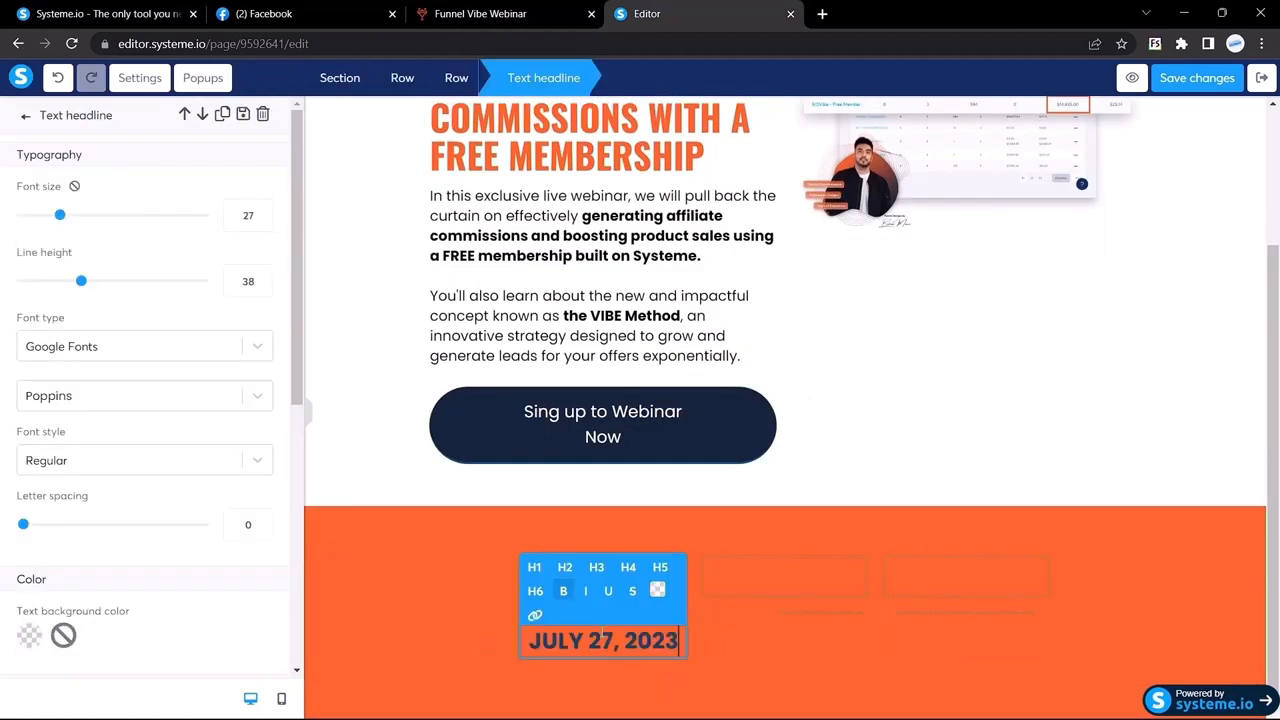
{"action": "key", "text": "ctrl+a"}
{"action": "left_click", "coordinate": [657, 590]}
{"action": "left_click_drag", "start_coordinate": [698, 392], "coordinate": [556, 353]}
Step: Set the date line's top margin to 0
{"action": "scroll", "coordinate": [108, 234], "scroll_direction": "down", "scroll_amount": 5}
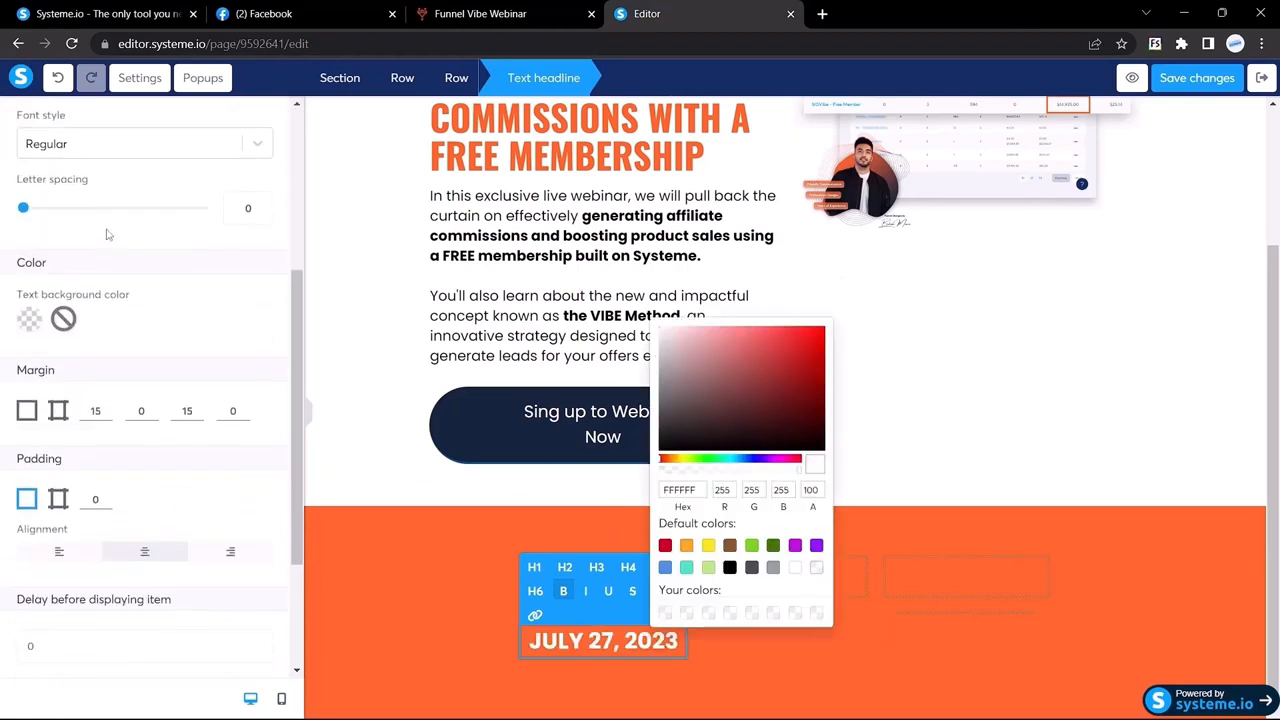
{"action": "left_click", "coordinate": [103, 330]}
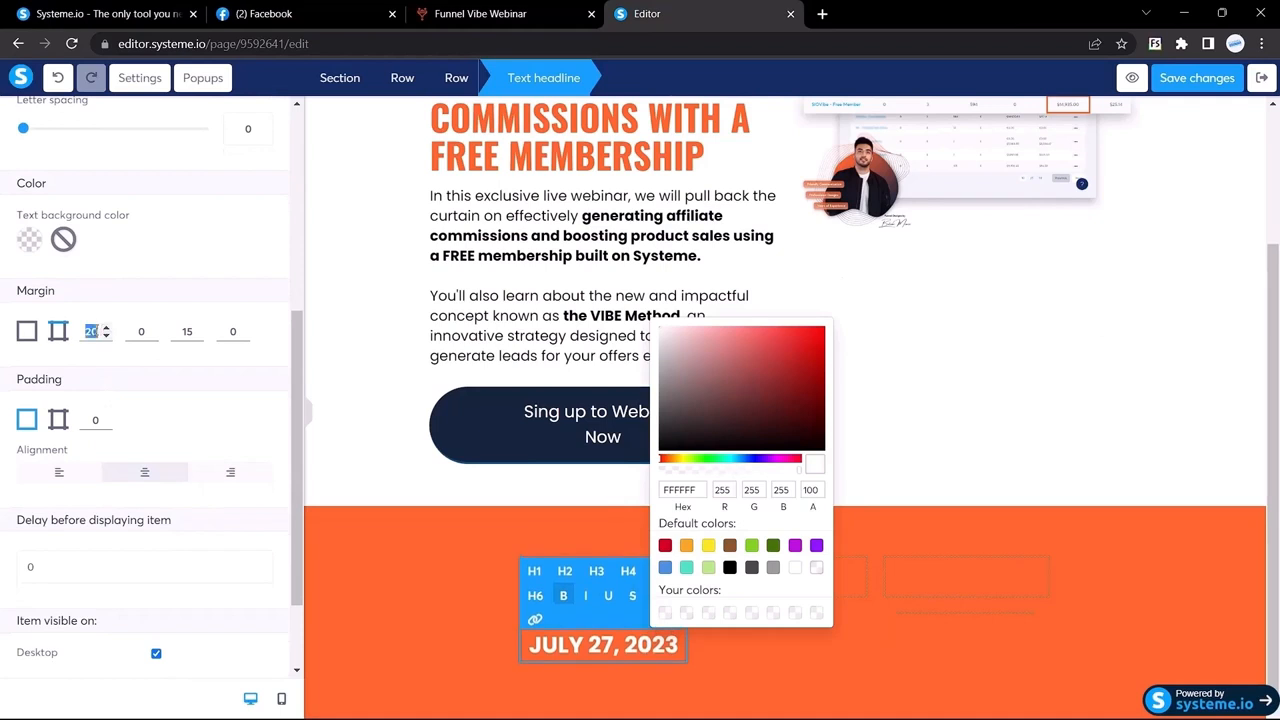
{"action": "type", "text": "9"}
{"action": "key", "text": "BackSpace"}
{"action": "type", "text": "0"}
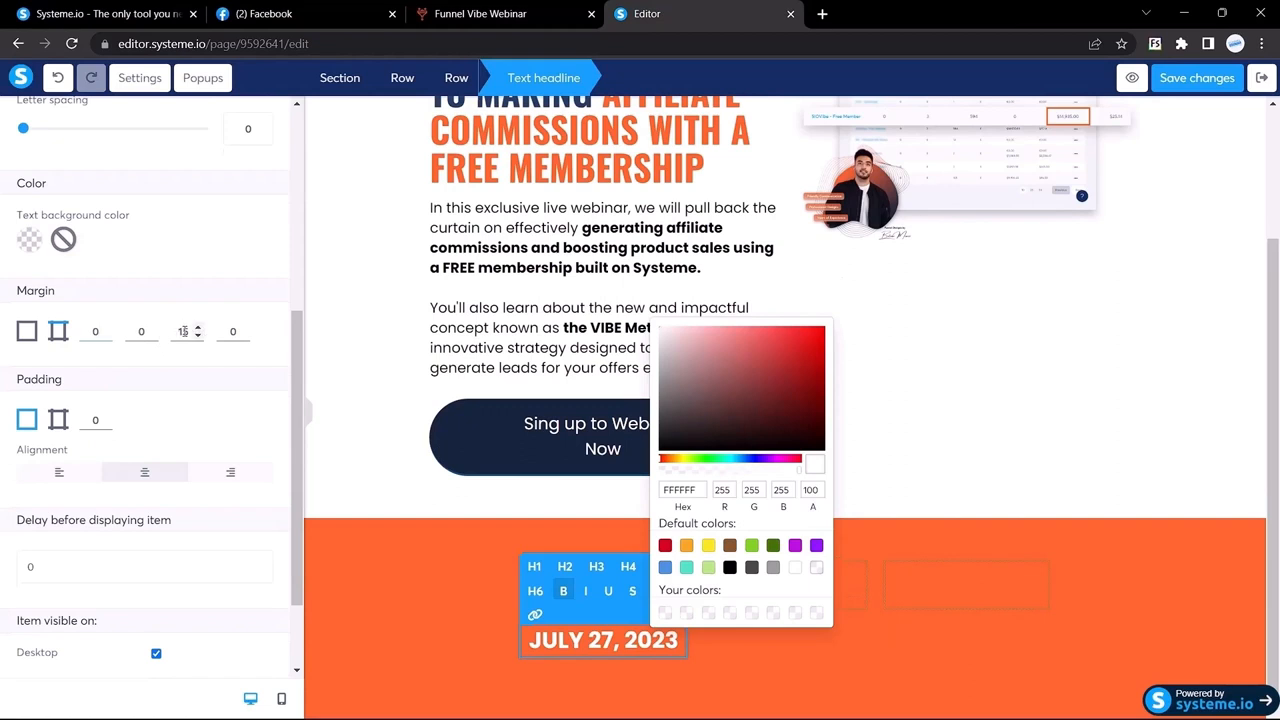
{"action": "type", "text": "0"}
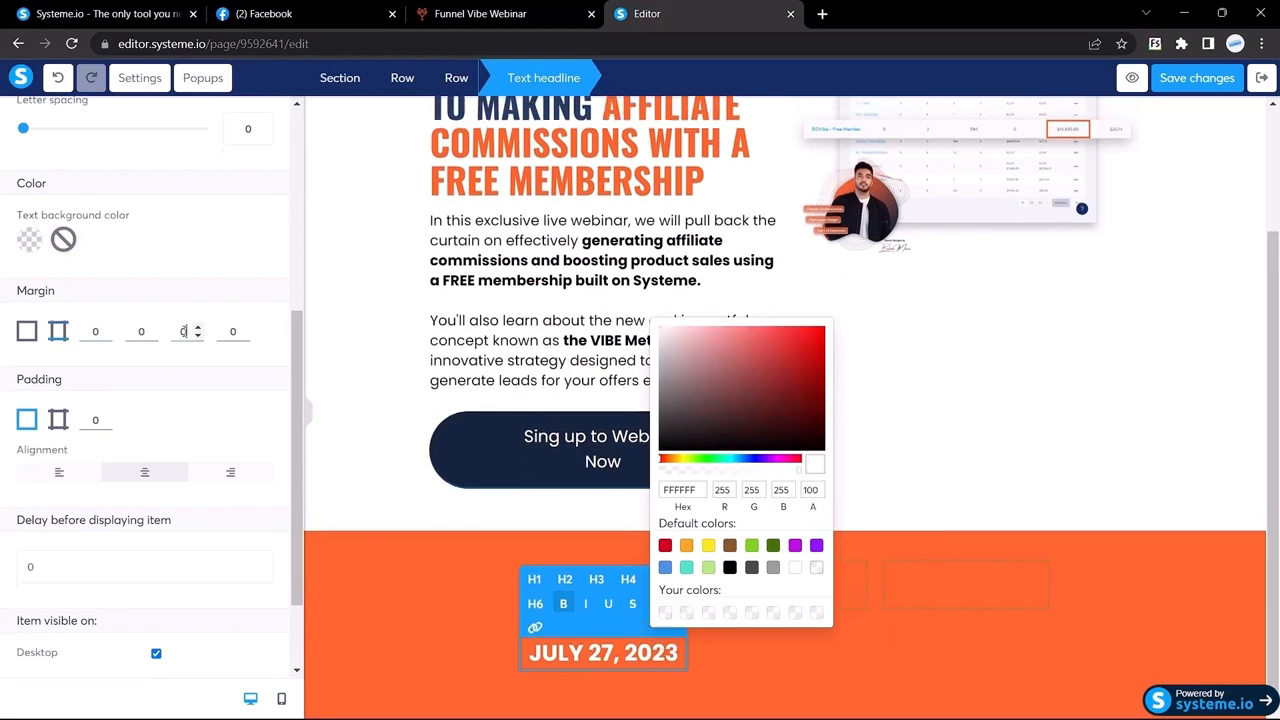
{"action": "left_click", "coordinate": [569, 517]}
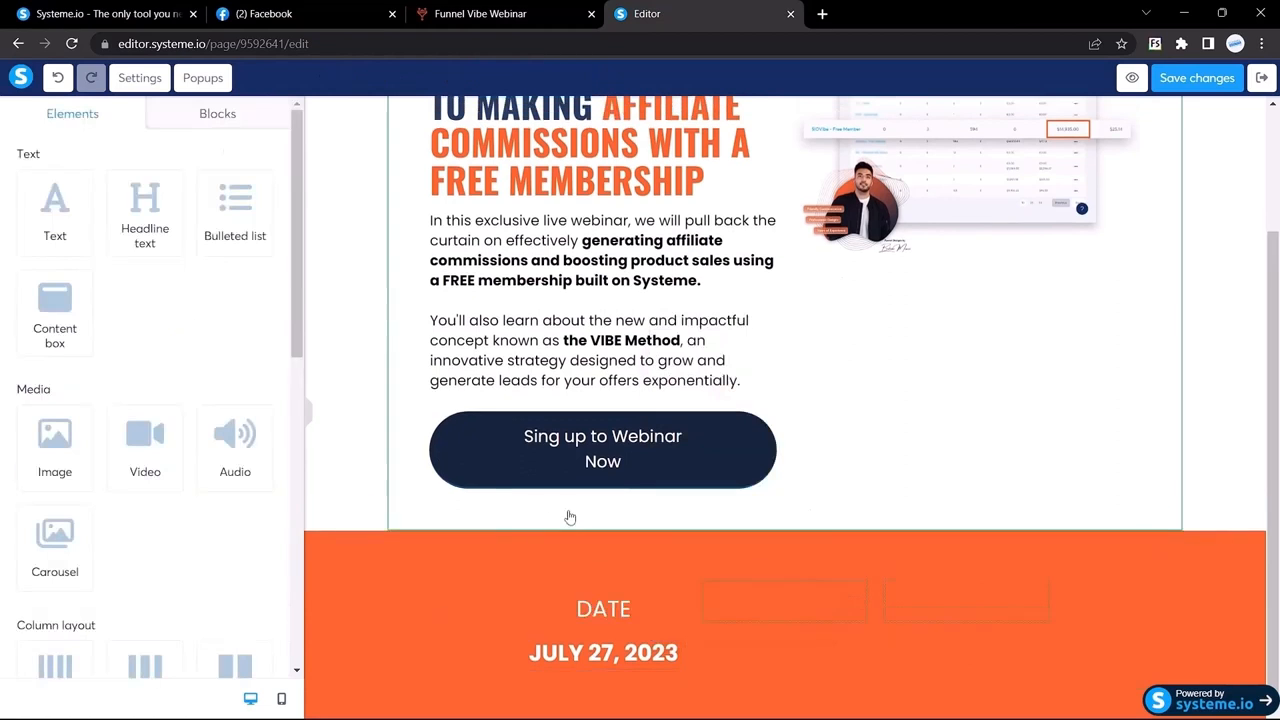
Step: Change the DATE heading's bottom margin from 15 to 0
{"action": "double_click", "coordinate": [604, 614]}
{"action": "scroll", "coordinate": [134, 443], "scroll_direction": "down", "scroll_amount": 5}
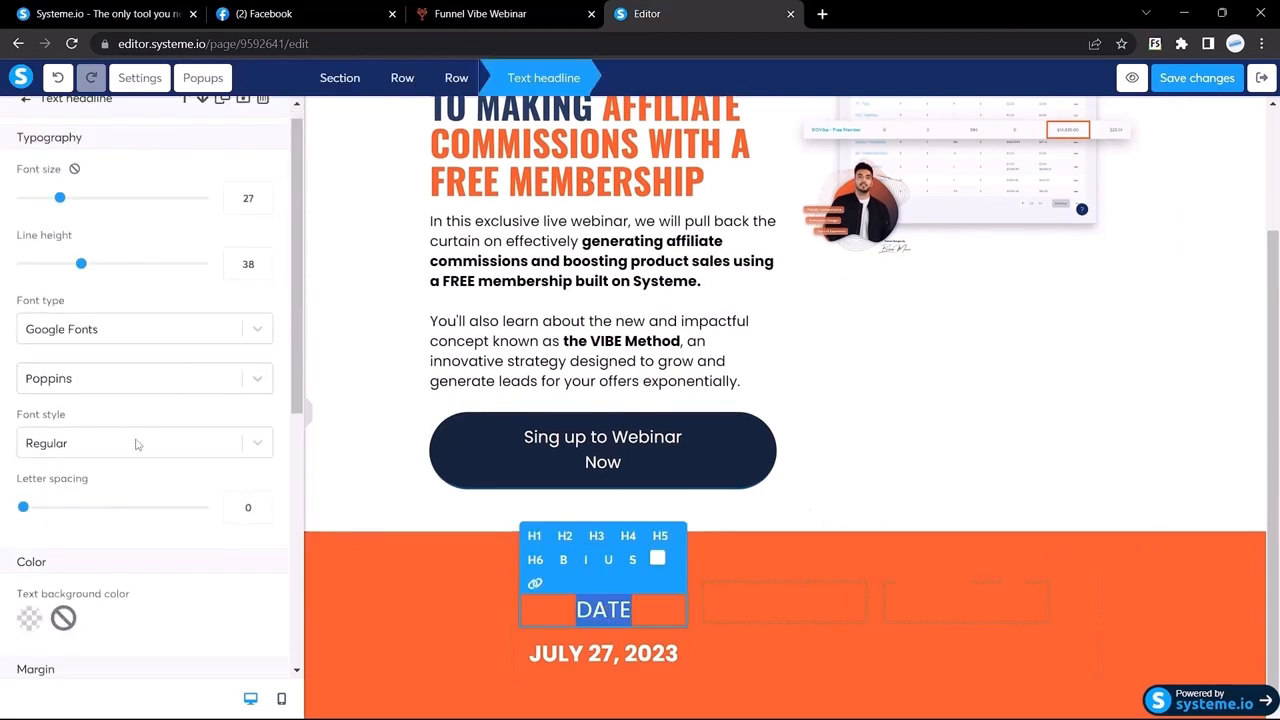
{"action": "double_click", "coordinate": [188, 274]}
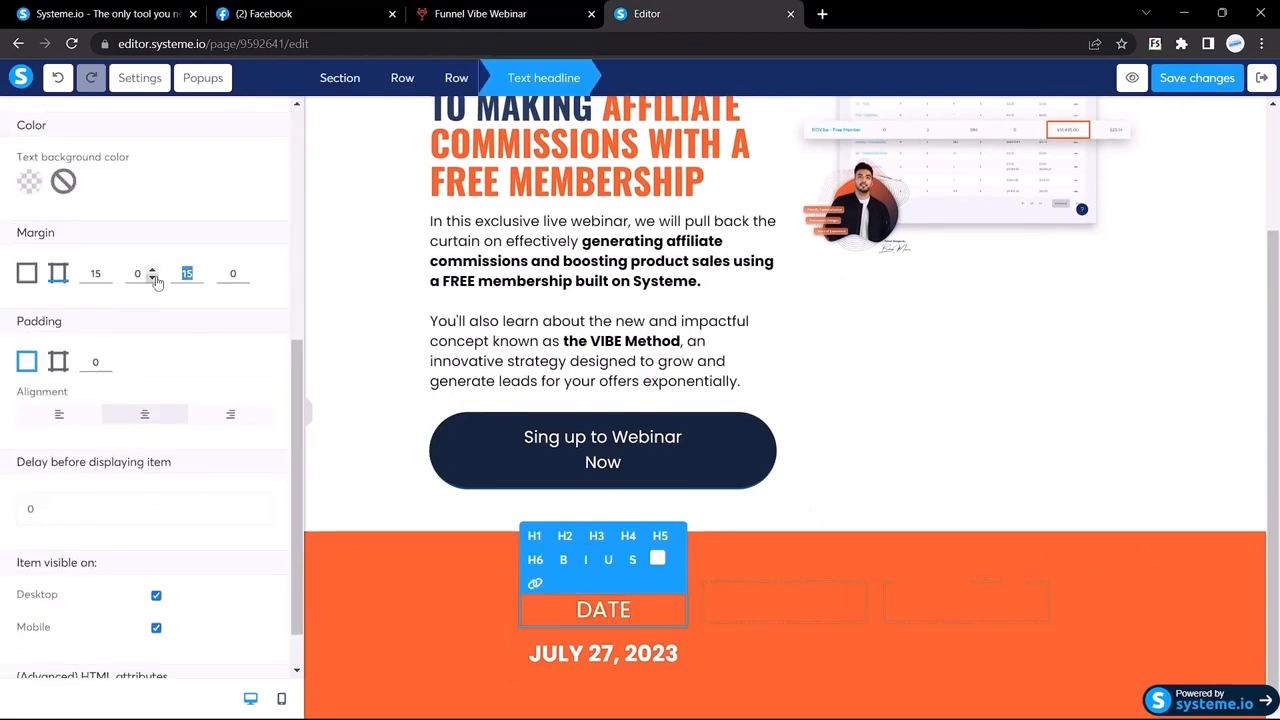
{"action": "type", "text": "0"}
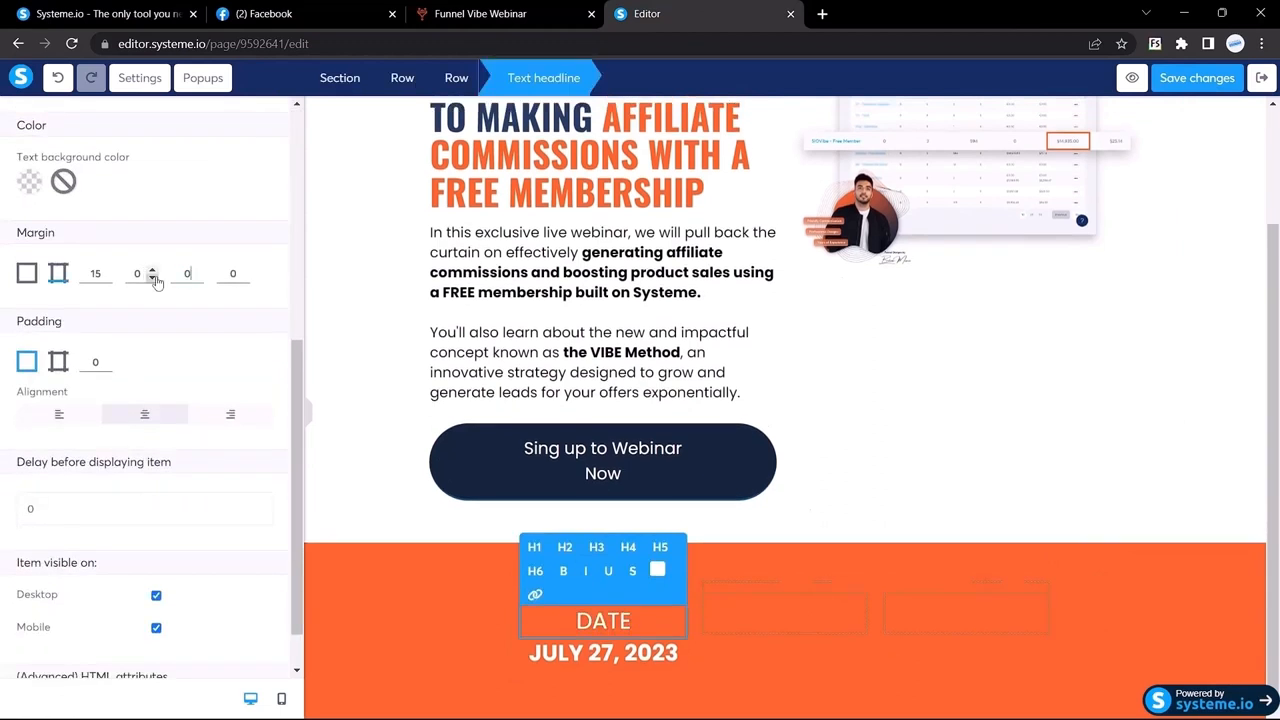
{"action": "left_click", "coordinate": [307, 419]}
{"action": "left_click", "coordinate": [170, 641]}
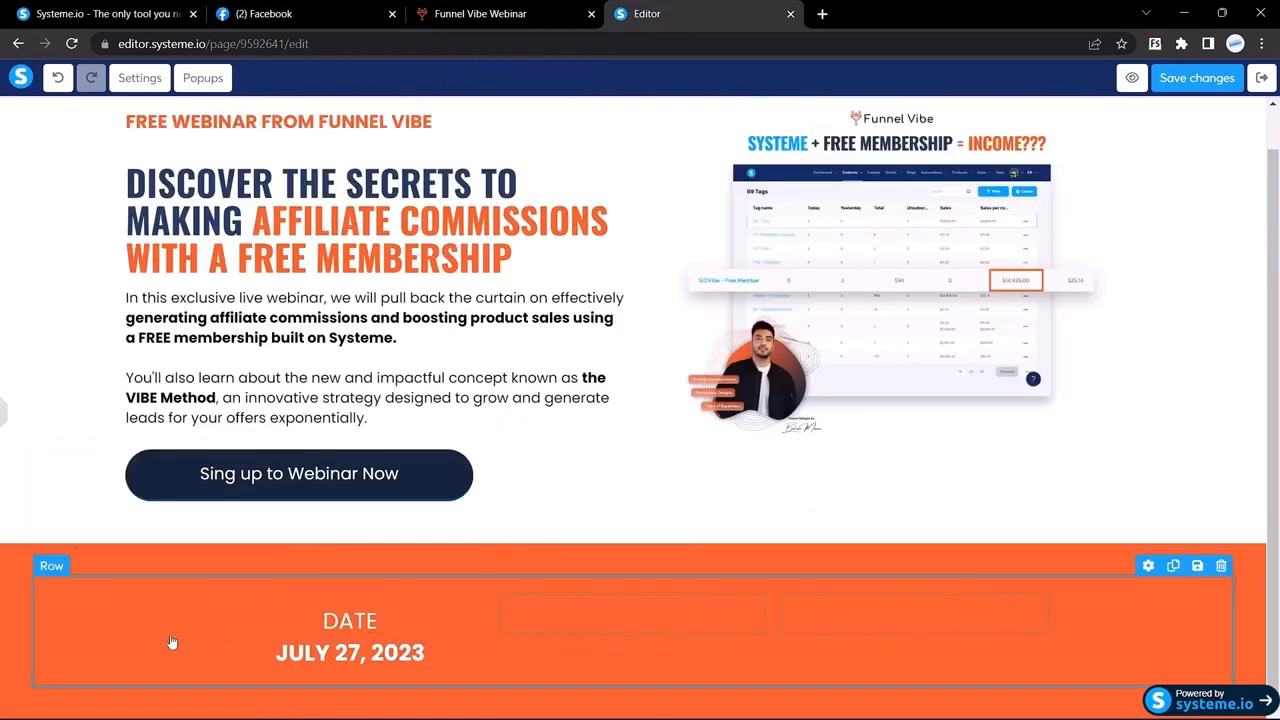
Step: Compare with the Funnel Vibe reference and open the Elements panel in the editor
{"action": "left_click", "coordinate": [505, 13]}
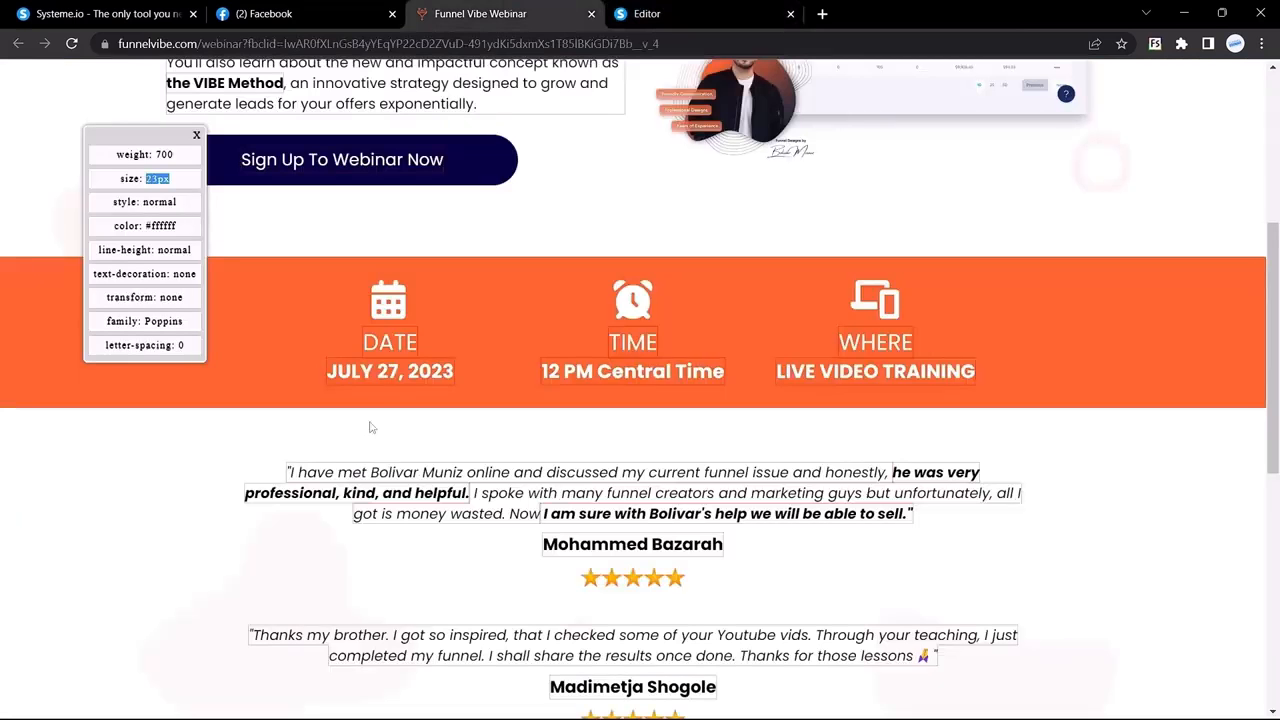
{"action": "left_click", "coordinate": [664, 11]}
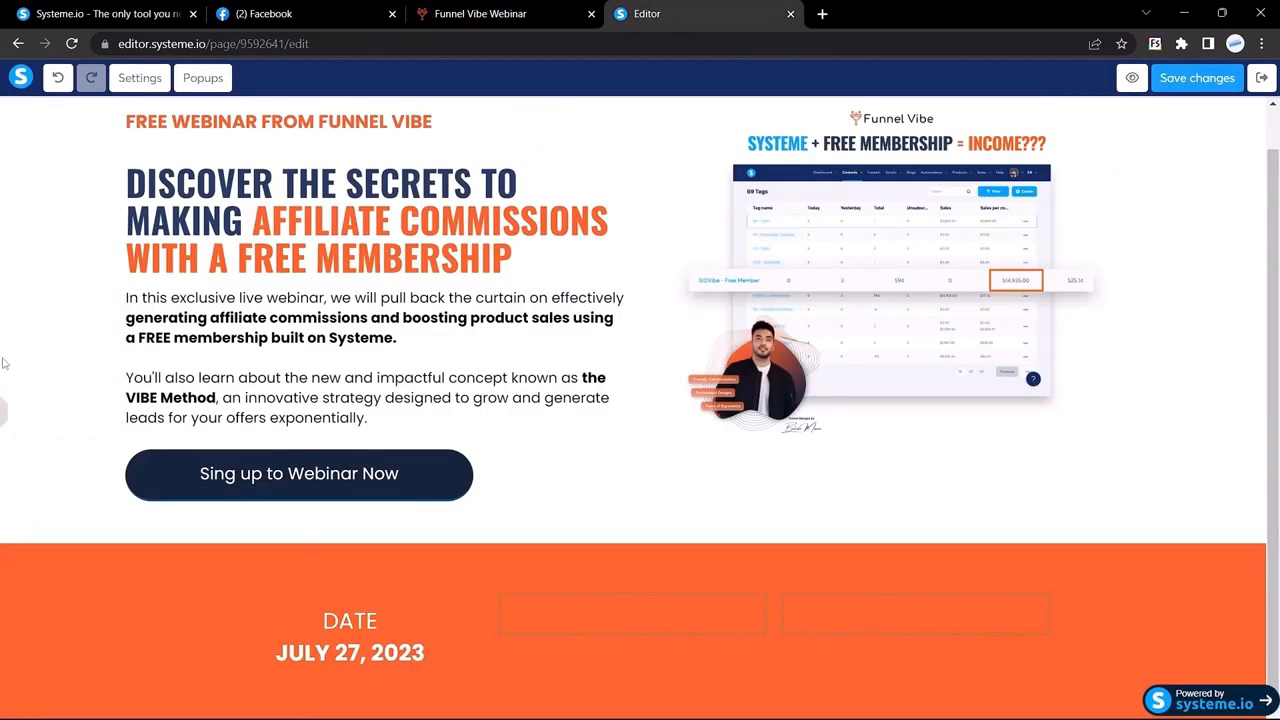
{"action": "left_click", "coordinate": [3, 432]}
{"action": "left_click", "coordinate": [570, 9]}
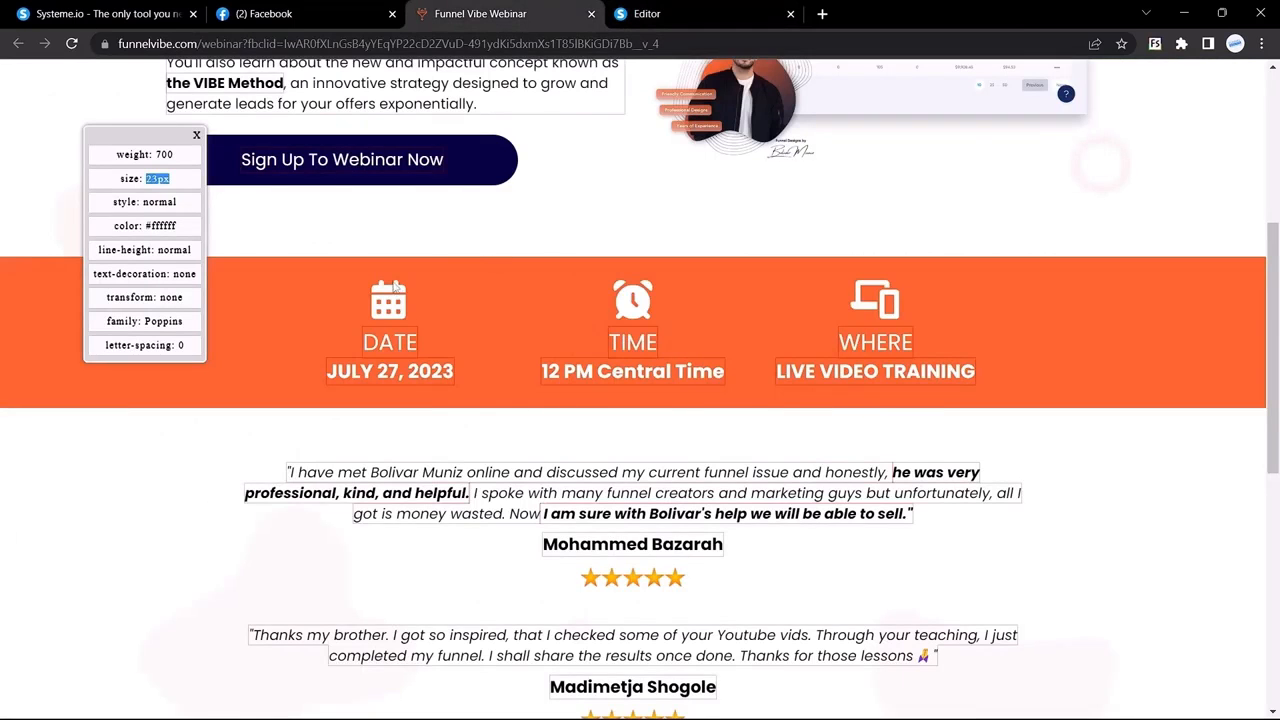
{"action": "left_click", "coordinate": [642, 13]}
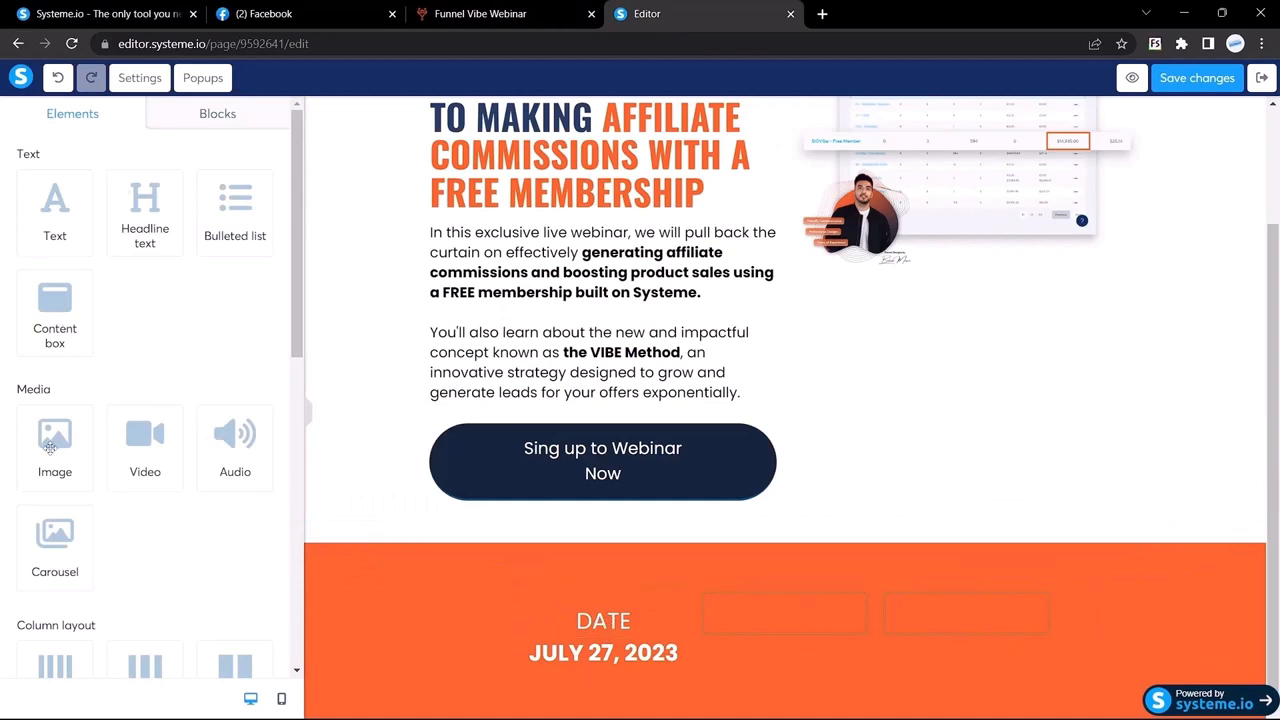
Step: Drag an Image element into the orange strip's first column above DATE
{"action": "scroll", "coordinate": [50, 447], "scroll_direction": "down", "scroll_amount": 2}
{"action": "scroll", "coordinate": [50, 447], "scroll_direction": "up", "scroll_amount": 1}
{"action": "left_click_drag", "start_coordinate": [54, 352], "coordinate": [630, 540]}
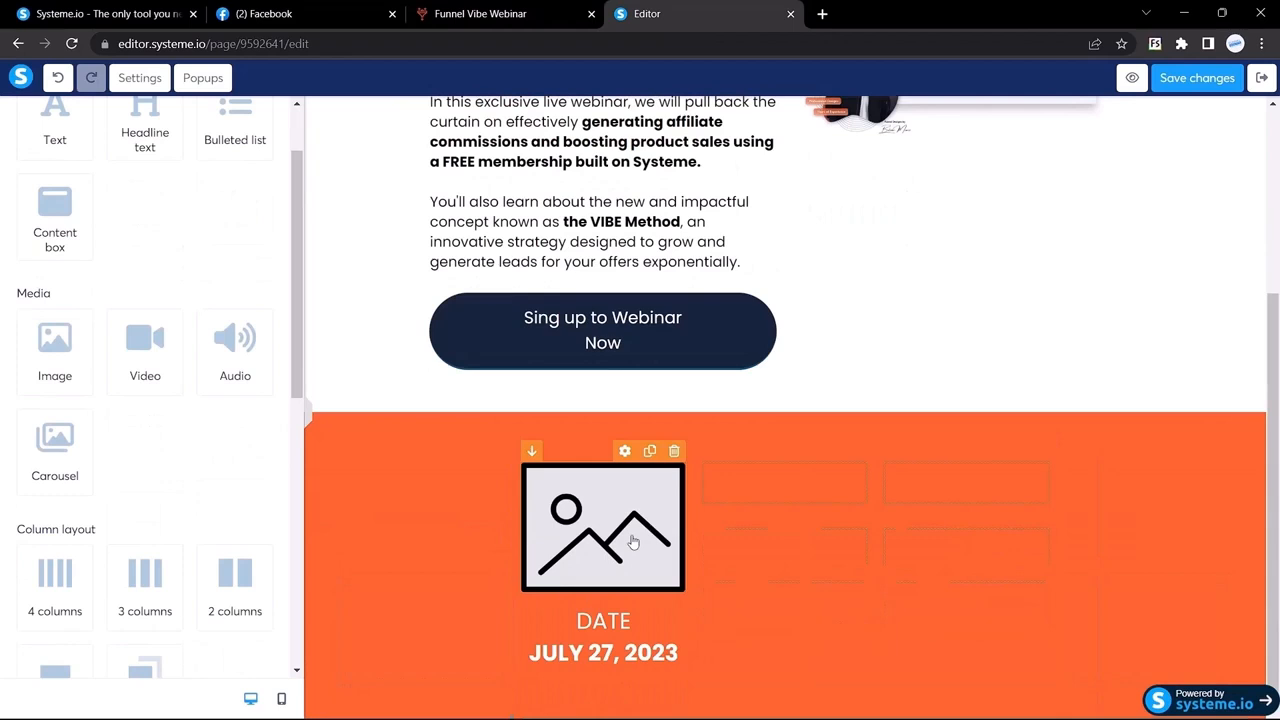
{"action": "left_click", "coordinate": [823, 15]}
Step: Search Google for flaticon and download a free calendar icon as calendar.png
{"action": "type", "text": "flati"}
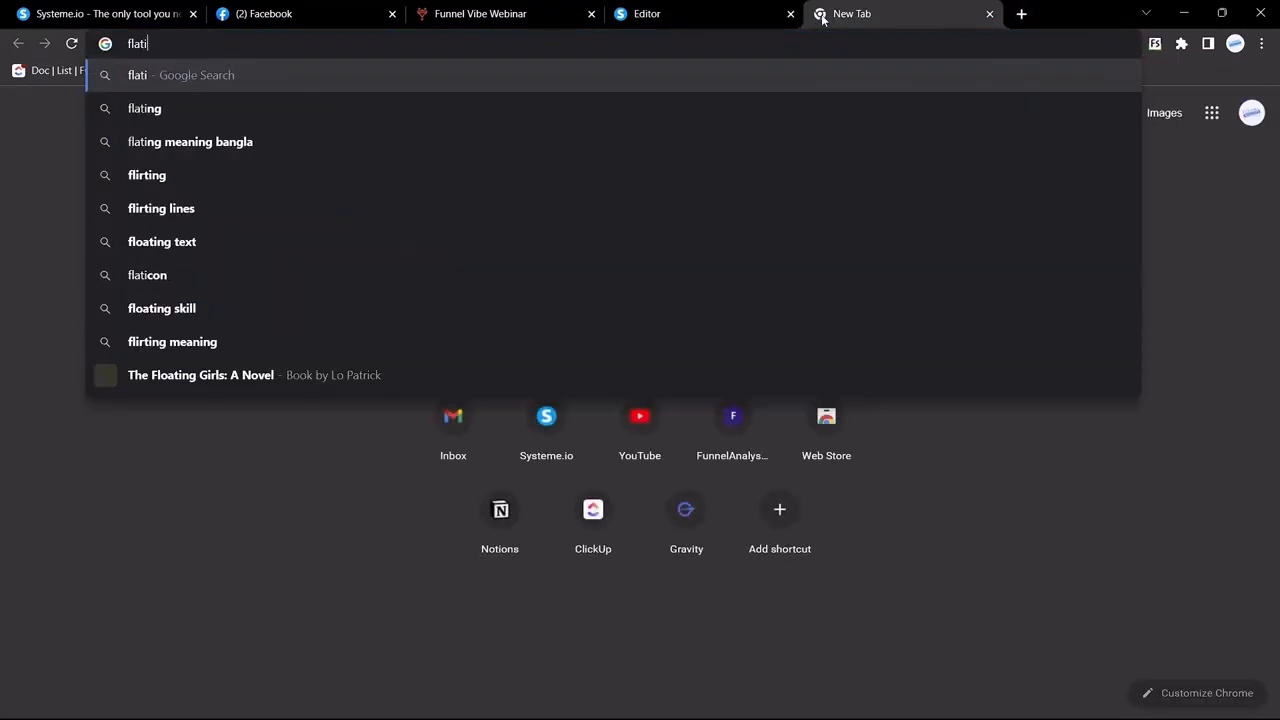
{"action": "type", "text": "con"}
{"action": "key", "text": "Return"}
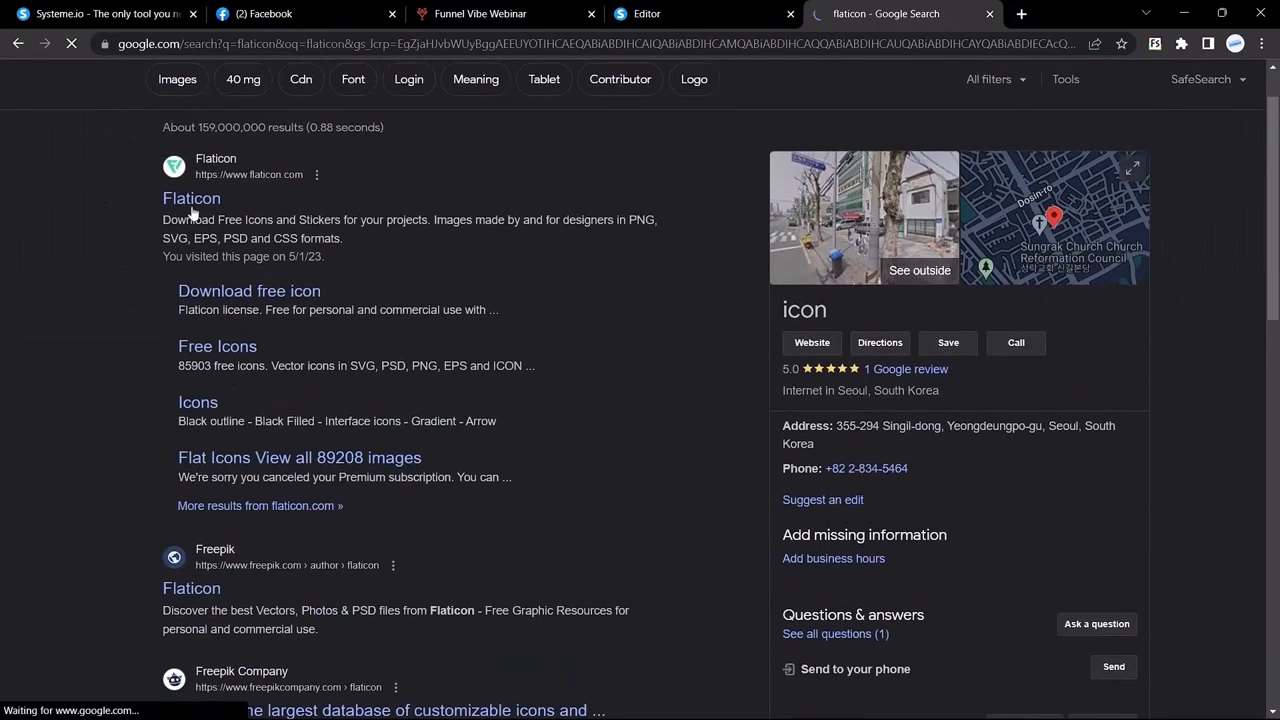
{"action": "left_click", "coordinate": [191, 203]}
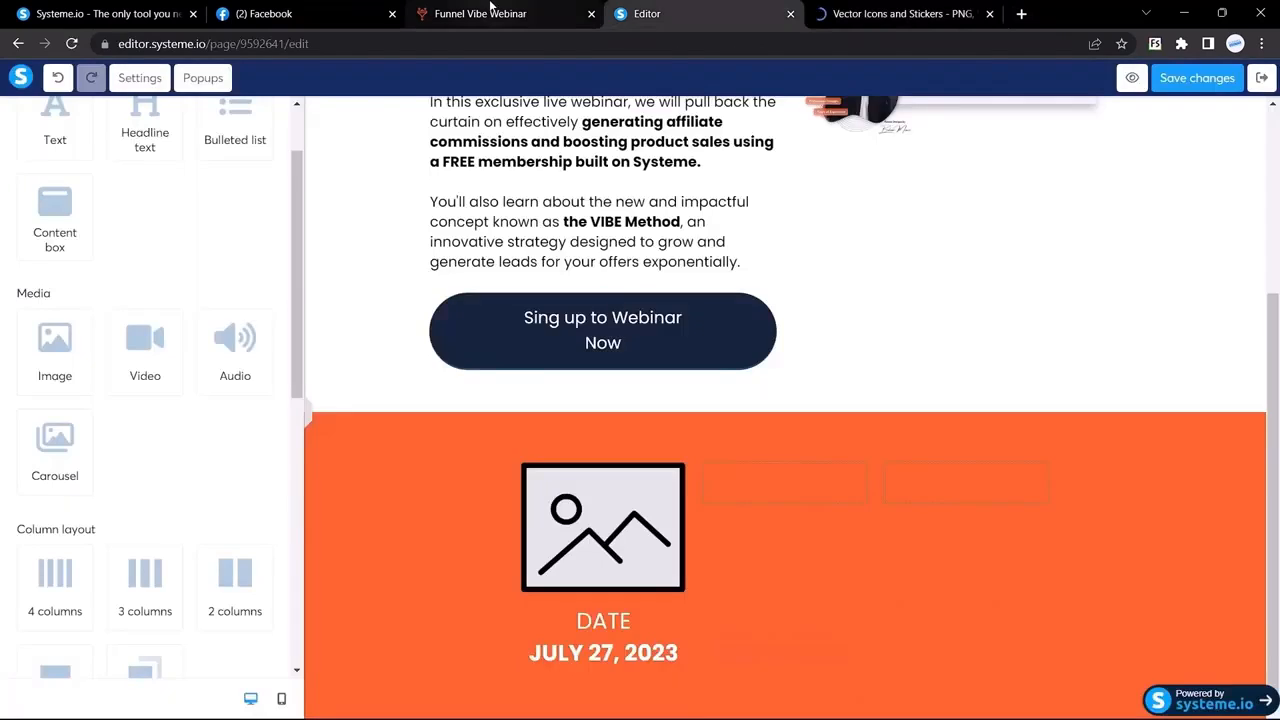
{"action": "left_click", "coordinate": [492, 8]}
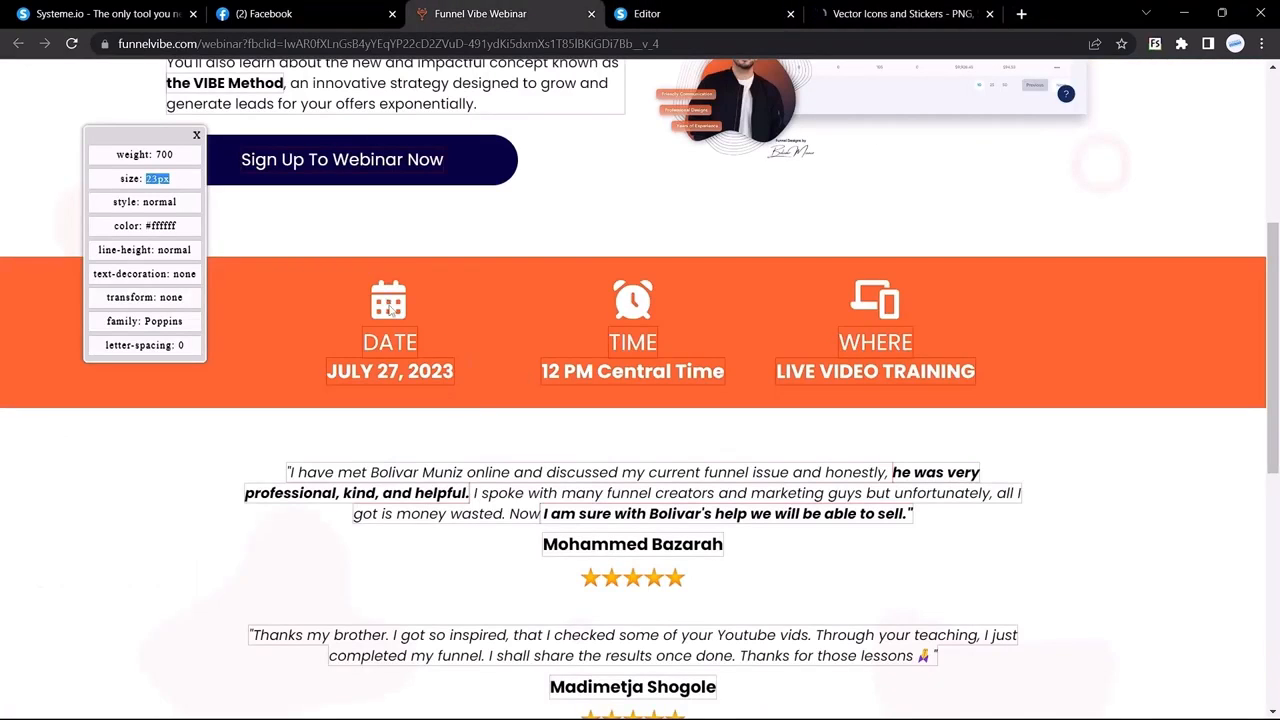
{"action": "left_click", "coordinate": [850, 14]}
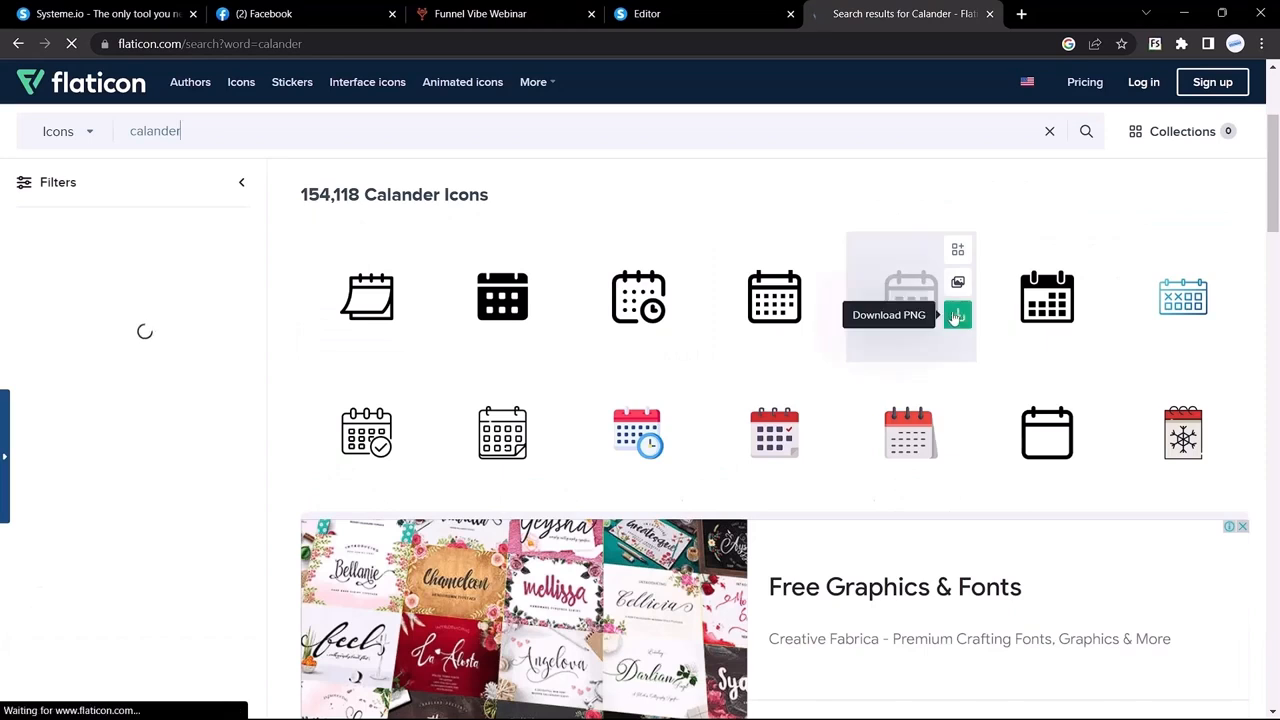
{"action": "left_click", "coordinate": [957, 316]}
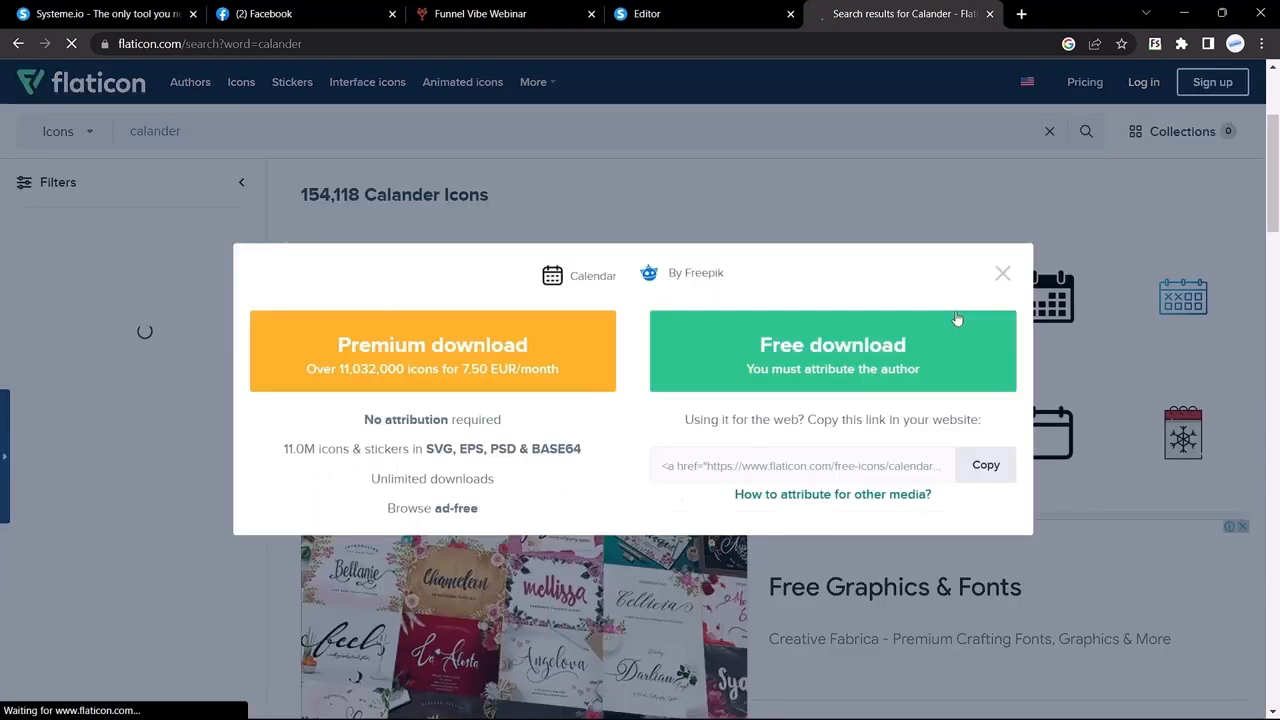
{"action": "left_click", "coordinate": [863, 357]}
{"action": "left_click", "coordinate": [692, 10]}
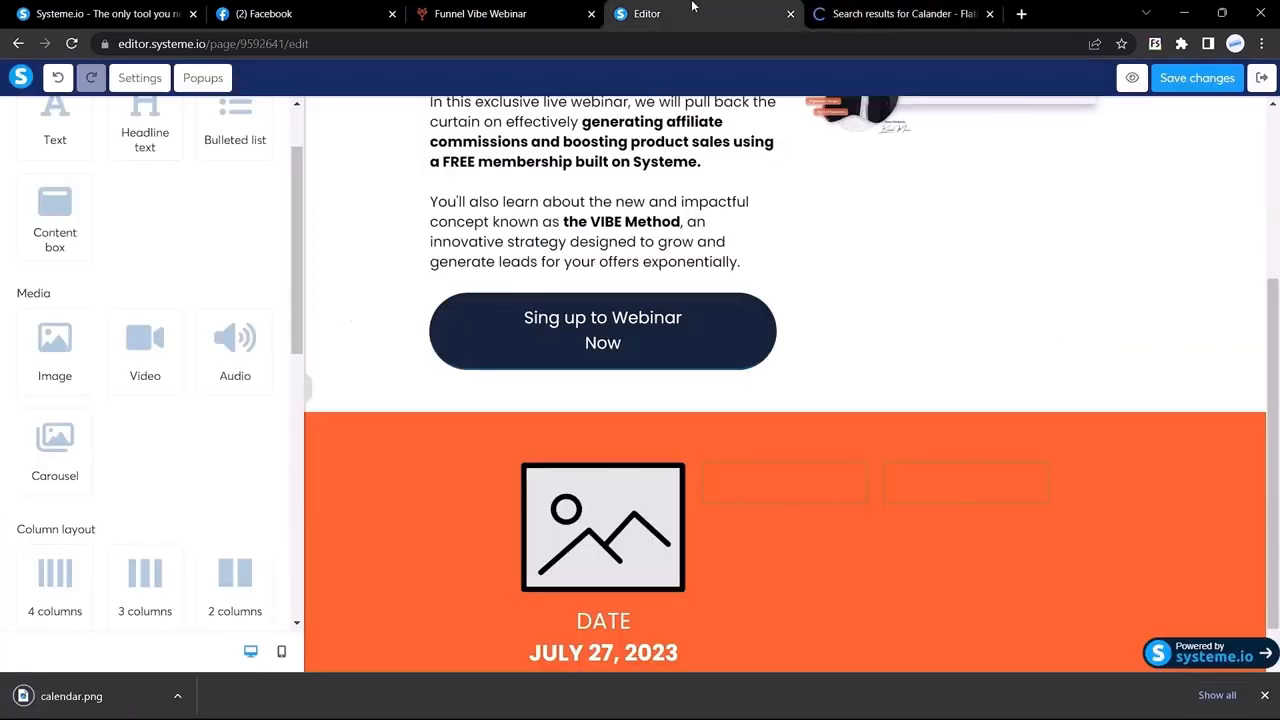
Step: Upload calendar.png and insert it into the empty image placeholder above DATE
{"action": "left_click", "coordinate": [553, 508]}
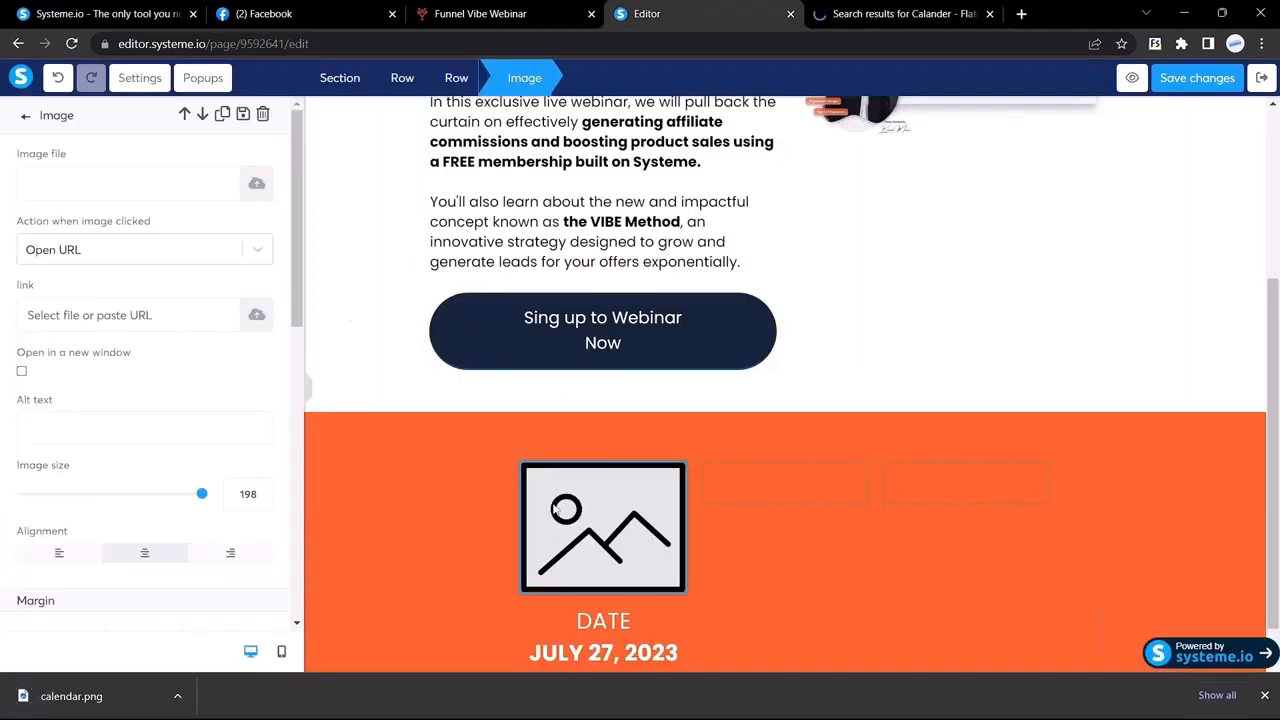
{"action": "left_click", "coordinate": [256, 187]}
{"action": "left_click_drag", "start_coordinate": [90, 692], "coordinate": [589, 383]}
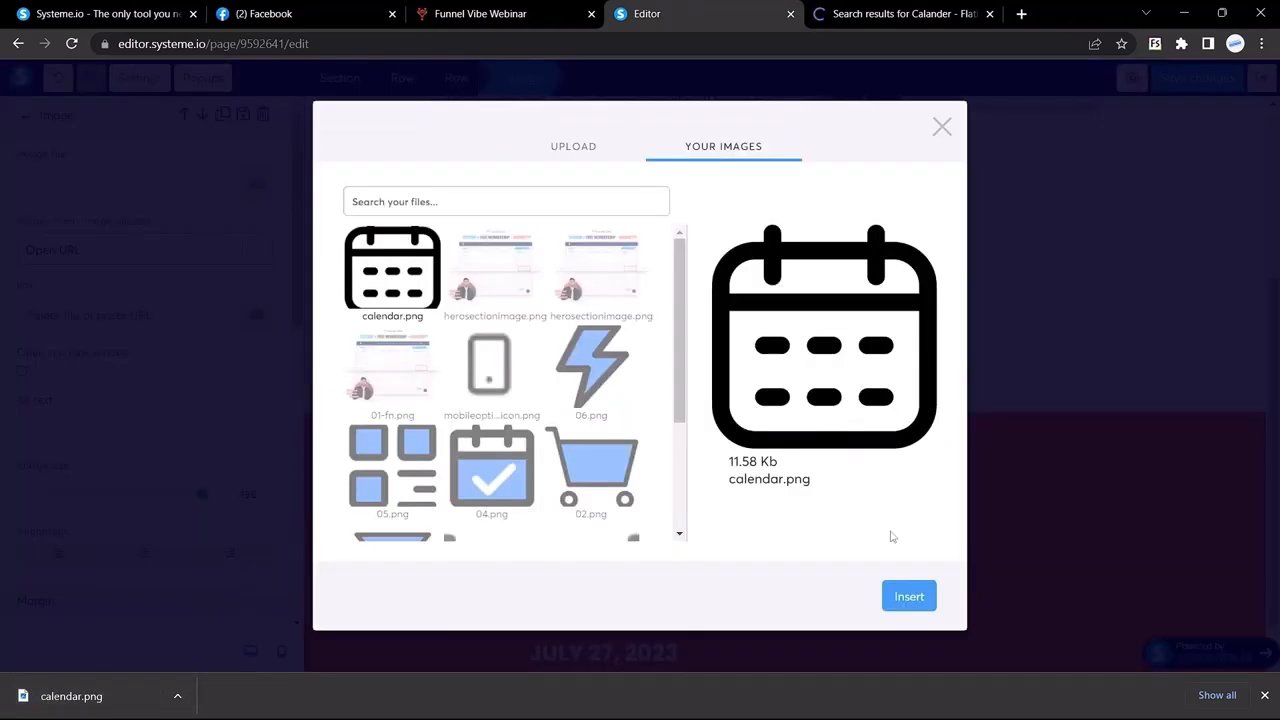
{"action": "left_click", "coordinate": [905, 597]}
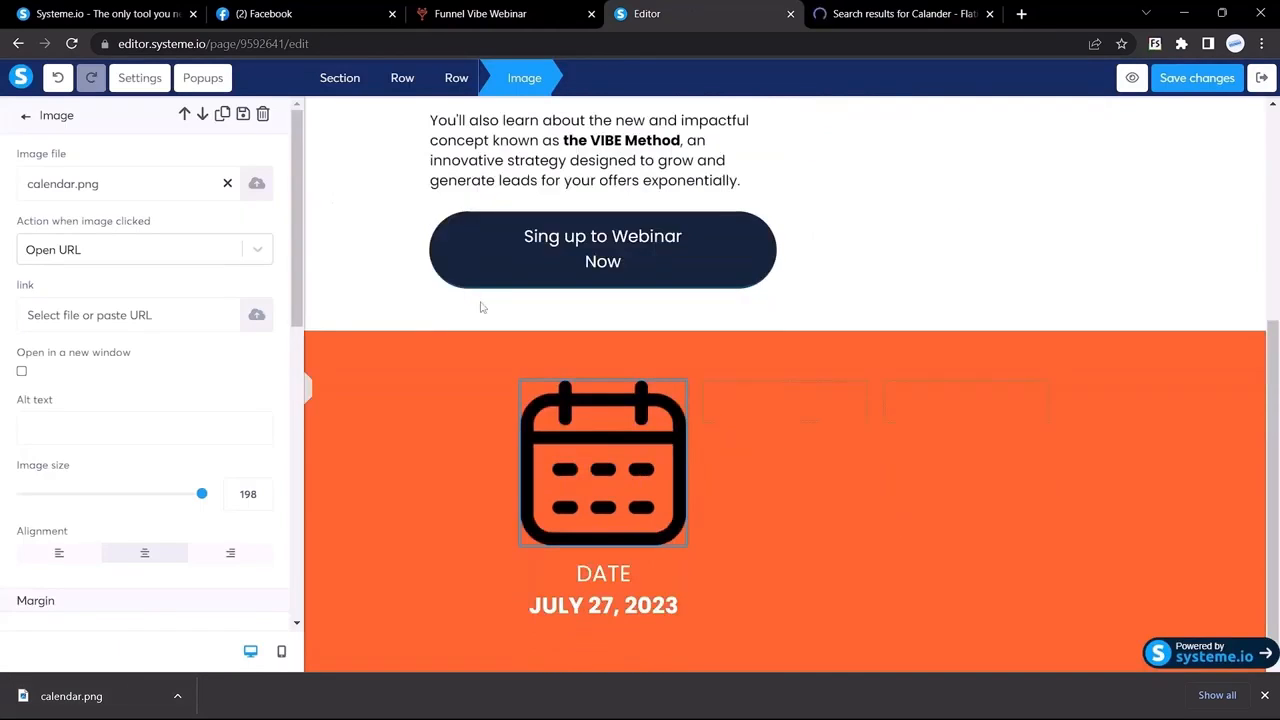
Step: Shrink the calendar icon's image size to 60
{"action": "left_click", "coordinate": [528, 12]}
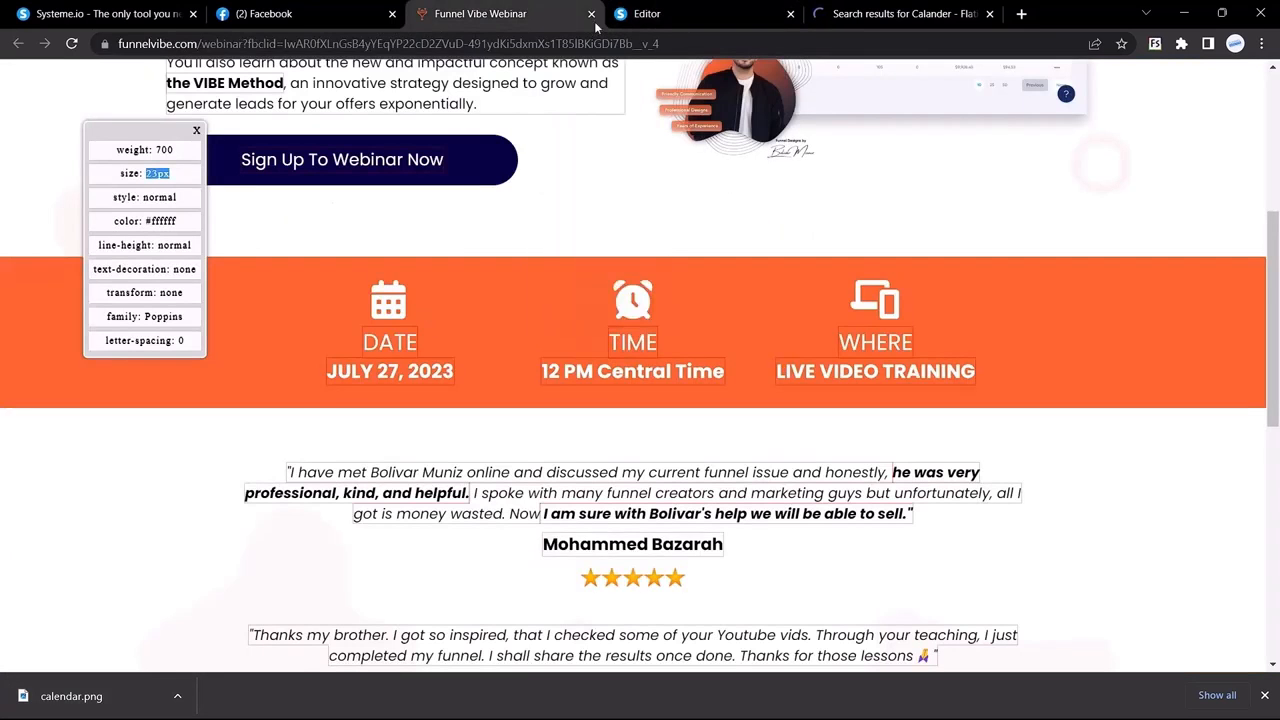
{"action": "left_click", "coordinate": [660, 13]}
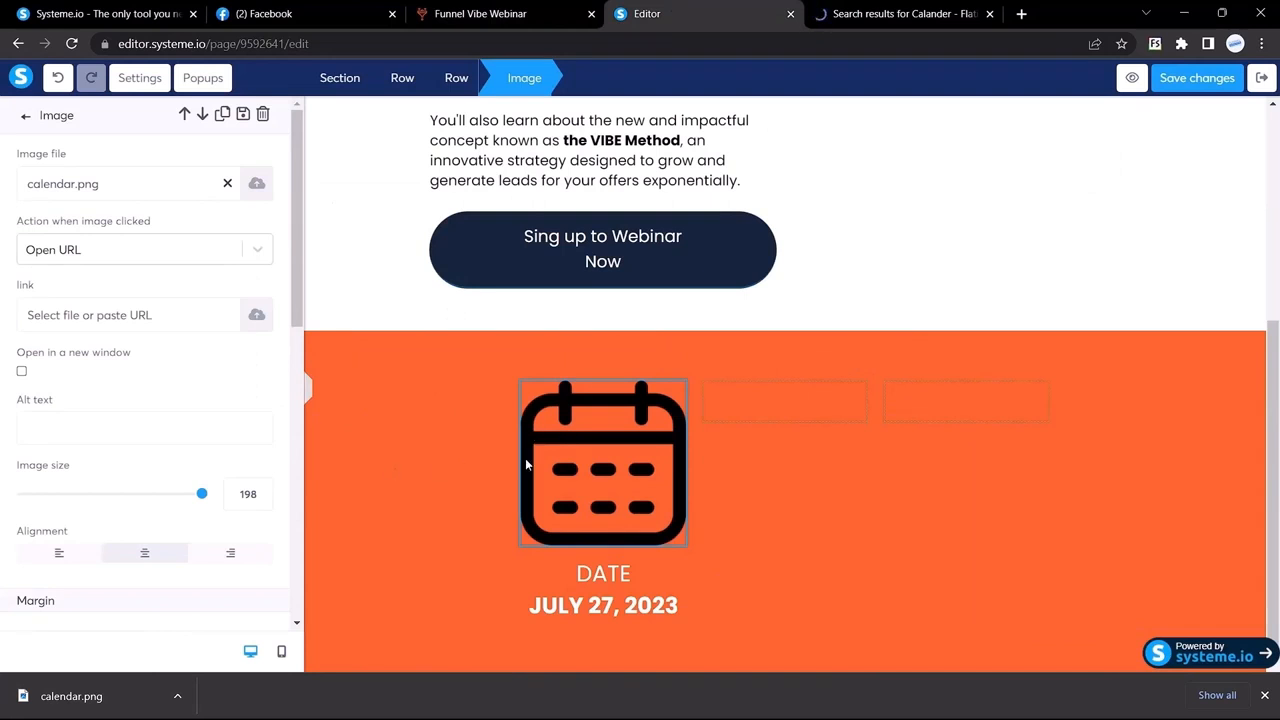
{"action": "left_click_drag", "start_coordinate": [202, 497], "coordinate": [79, 519]}
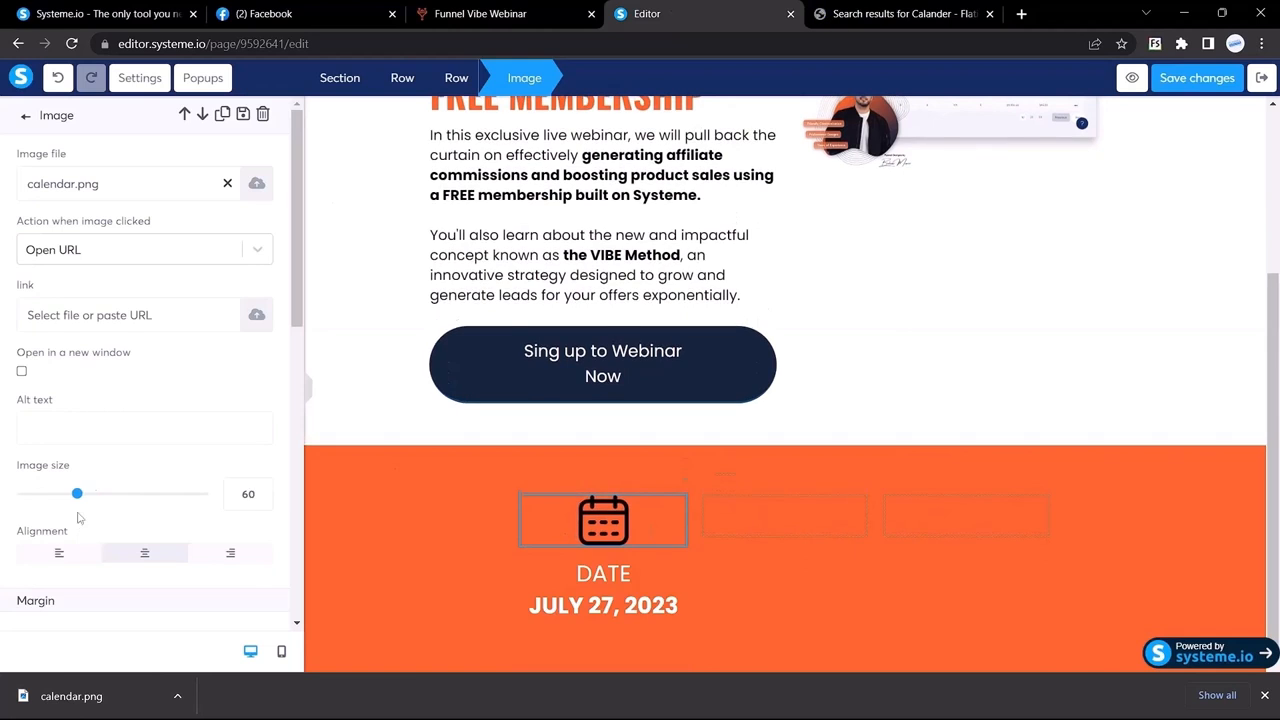
{"action": "left_click", "coordinate": [460, 490]}
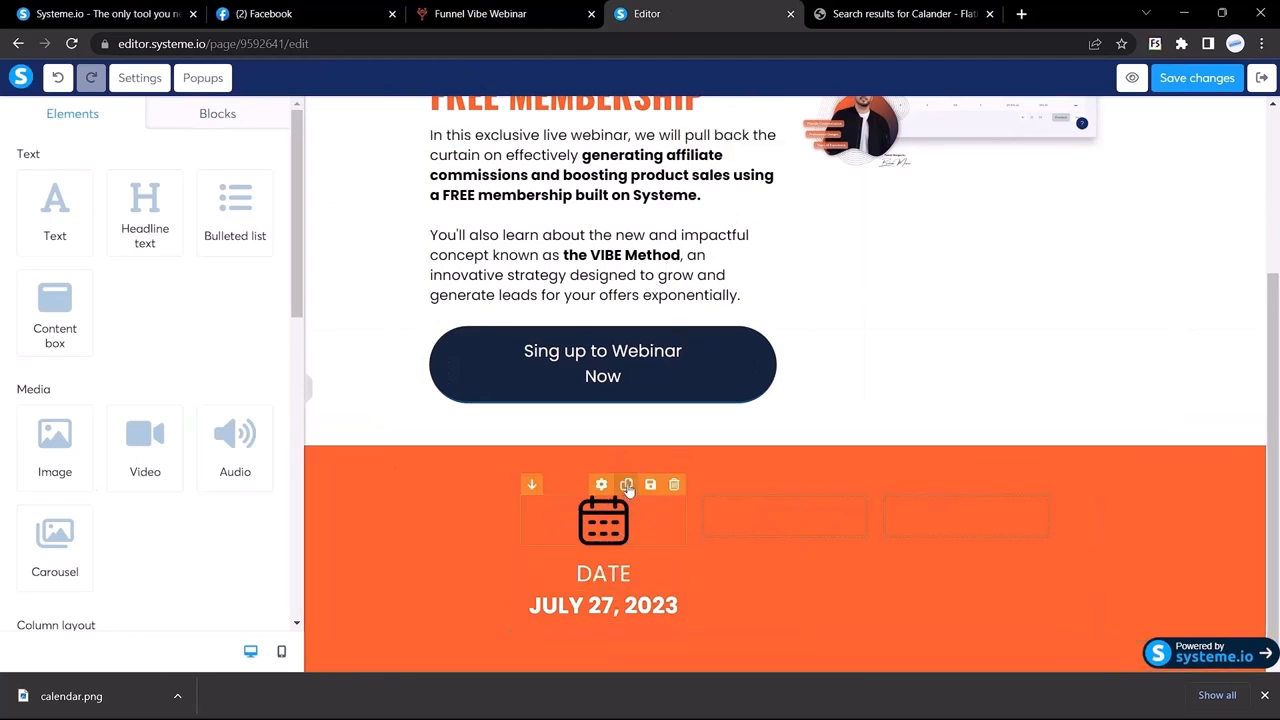
Step: Duplicate the calendar icon, DATE and JULY 27, 2023 into the strip's second column
{"action": "left_click", "coordinate": [520, 535]}
{"action": "key", "text": "Escape"}
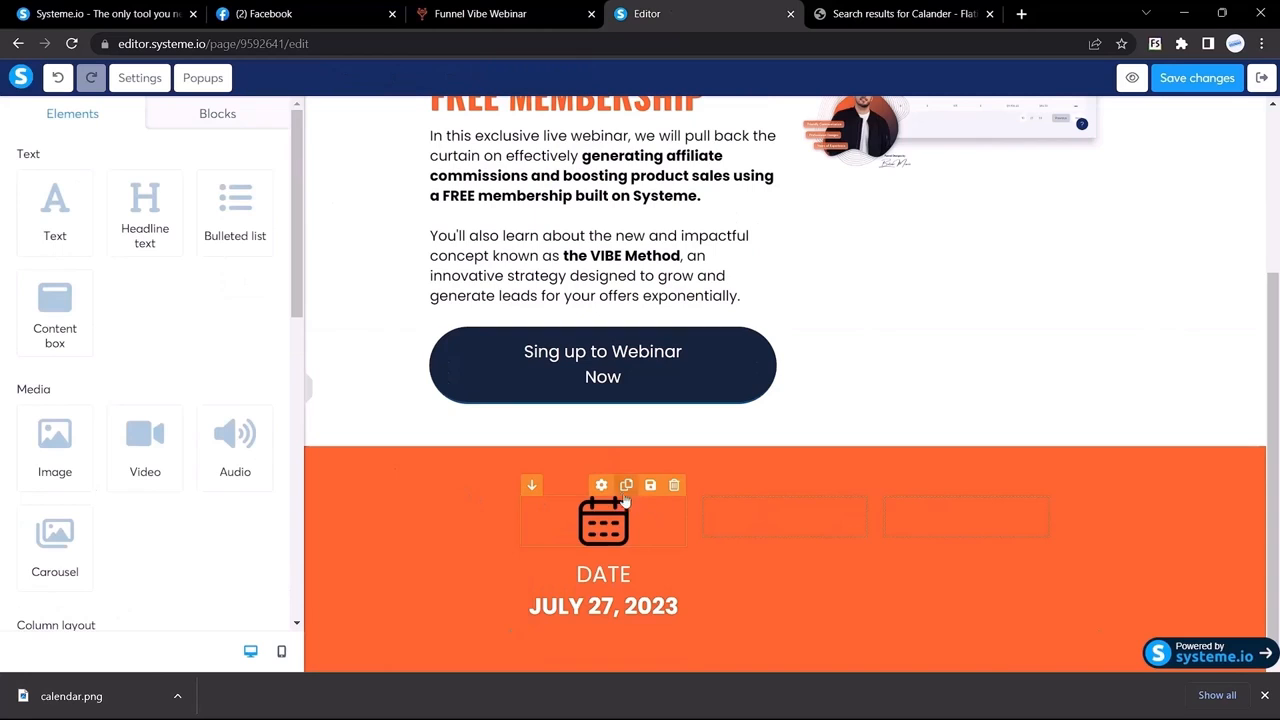
{"action": "left_click", "coordinate": [572, 506]}
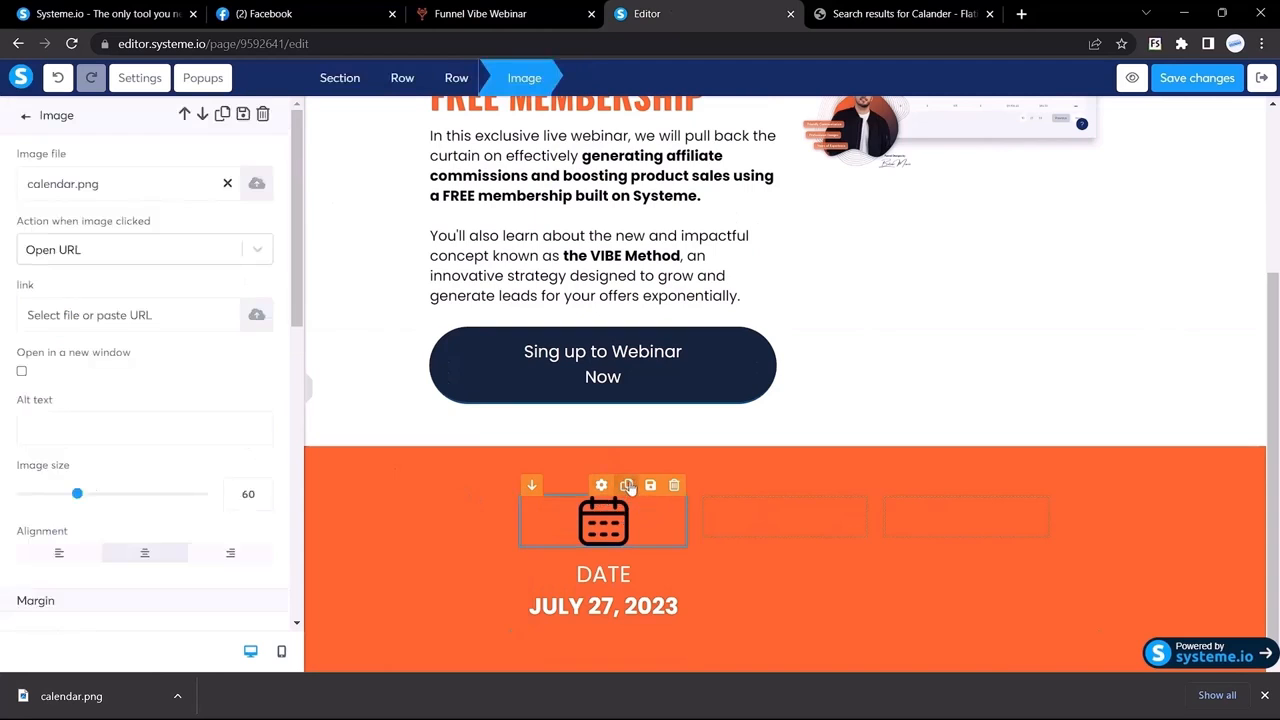
{"action": "left_click", "coordinate": [627, 486]}
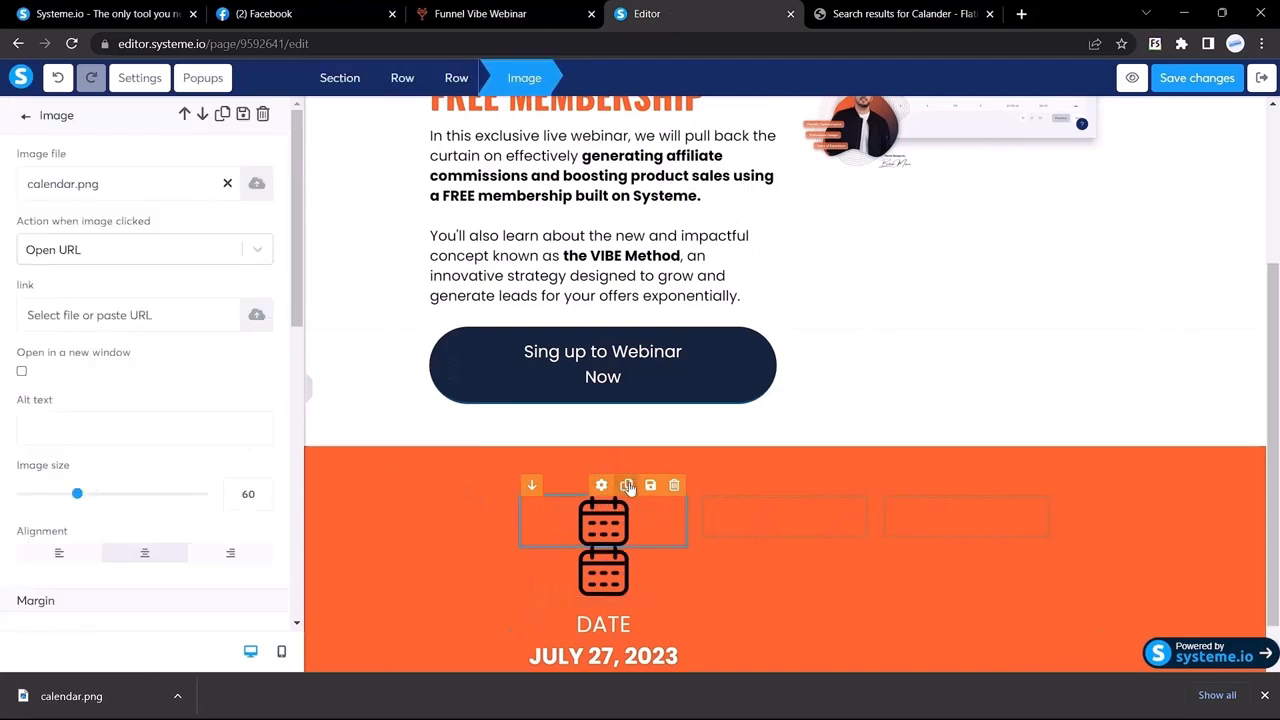
{"action": "left_click", "coordinate": [604, 578]}
{"action": "left_click_drag", "start_coordinate": [594, 584], "coordinate": [782, 540]}
{"action": "left_click", "coordinate": [626, 548]}
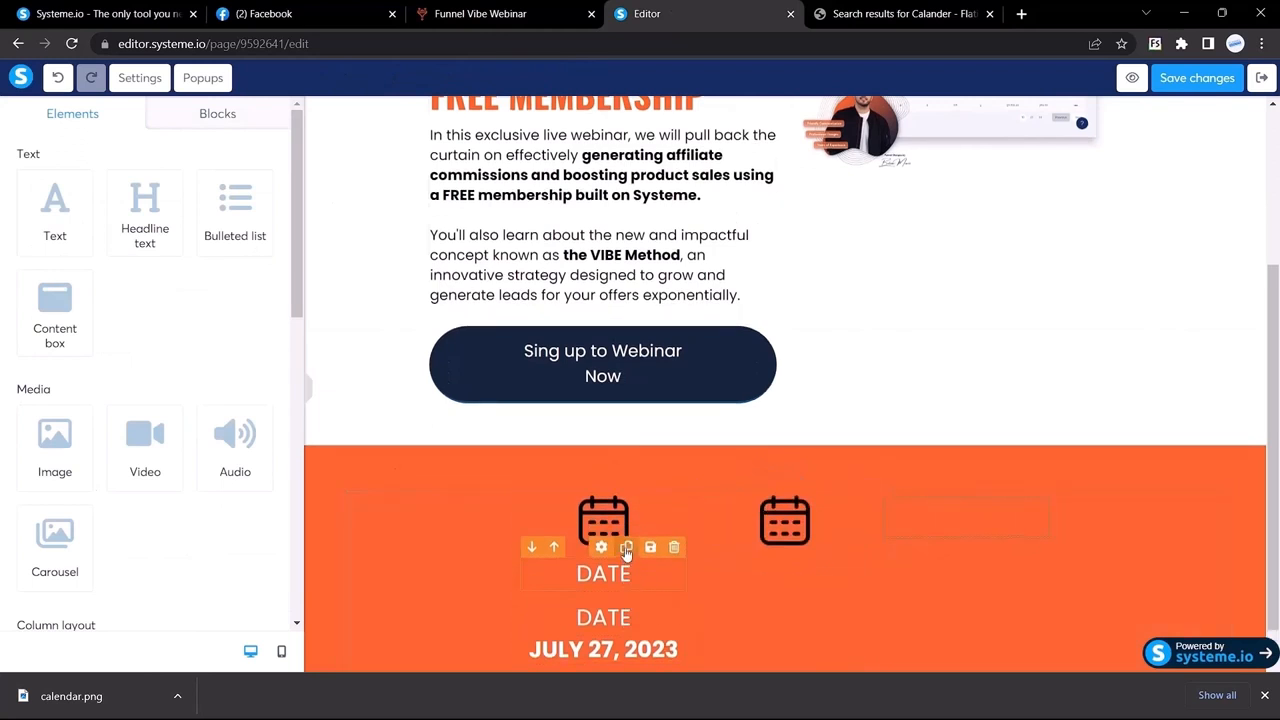
{"action": "left_click_drag", "start_coordinate": [584, 621], "coordinate": [766, 542]}
{"action": "left_click", "coordinate": [626, 580]}
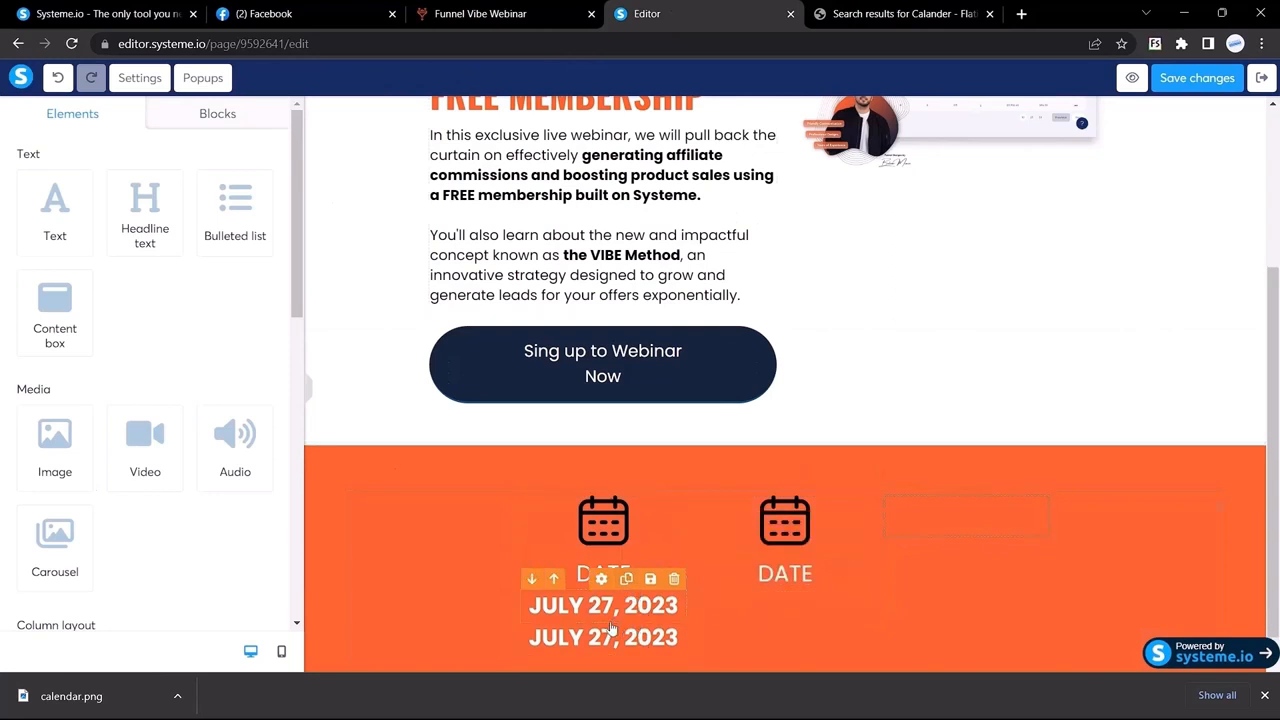
{"action": "left_click_drag", "start_coordinate": [610, 637], "coordinate": [784, 590]}
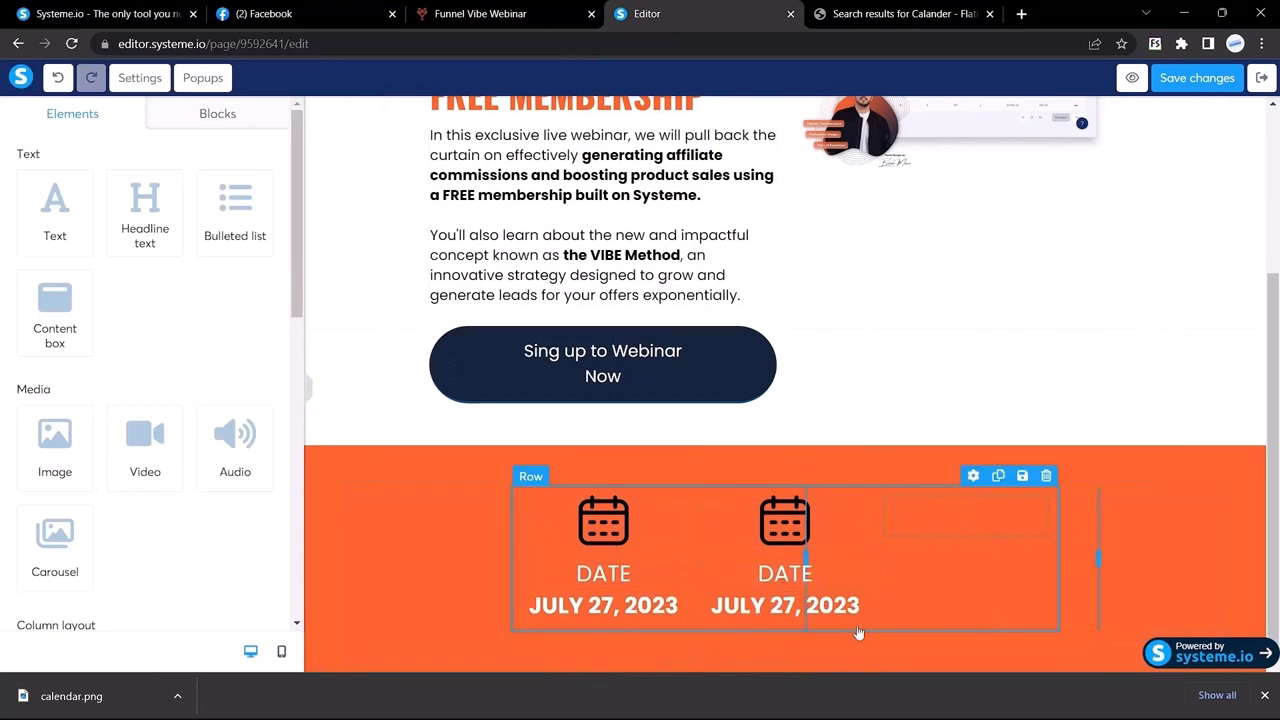
Step: Duplicate the second column's icon, DATE and date text into the third column
{"action": "left_click", "coordinate": [807, 486]}
{"action": "left_click_drag", "start_coordinate": [785, 566], "coordinate": [940, 513]}
{"action": "left_click", "coordinate": [808, 553]}
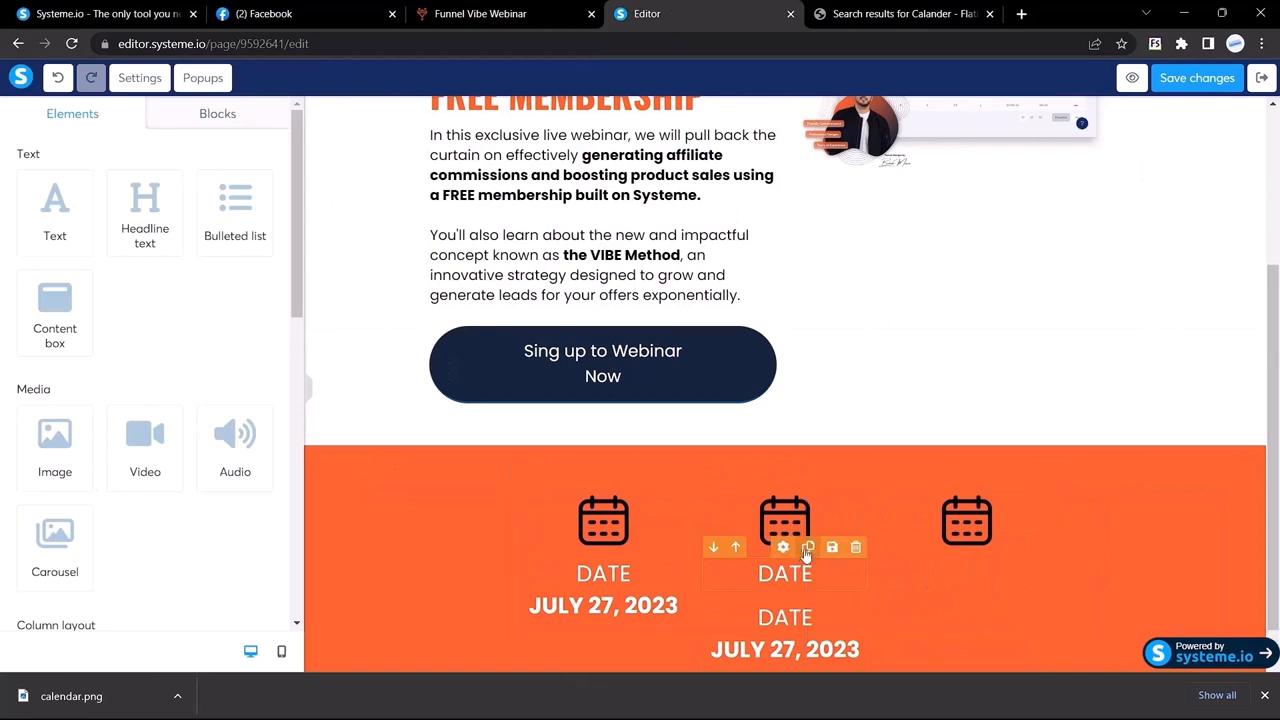
{"action": "left_click_drag", "start_coordinate": [803, 600], "coordinate": [966, 576]}
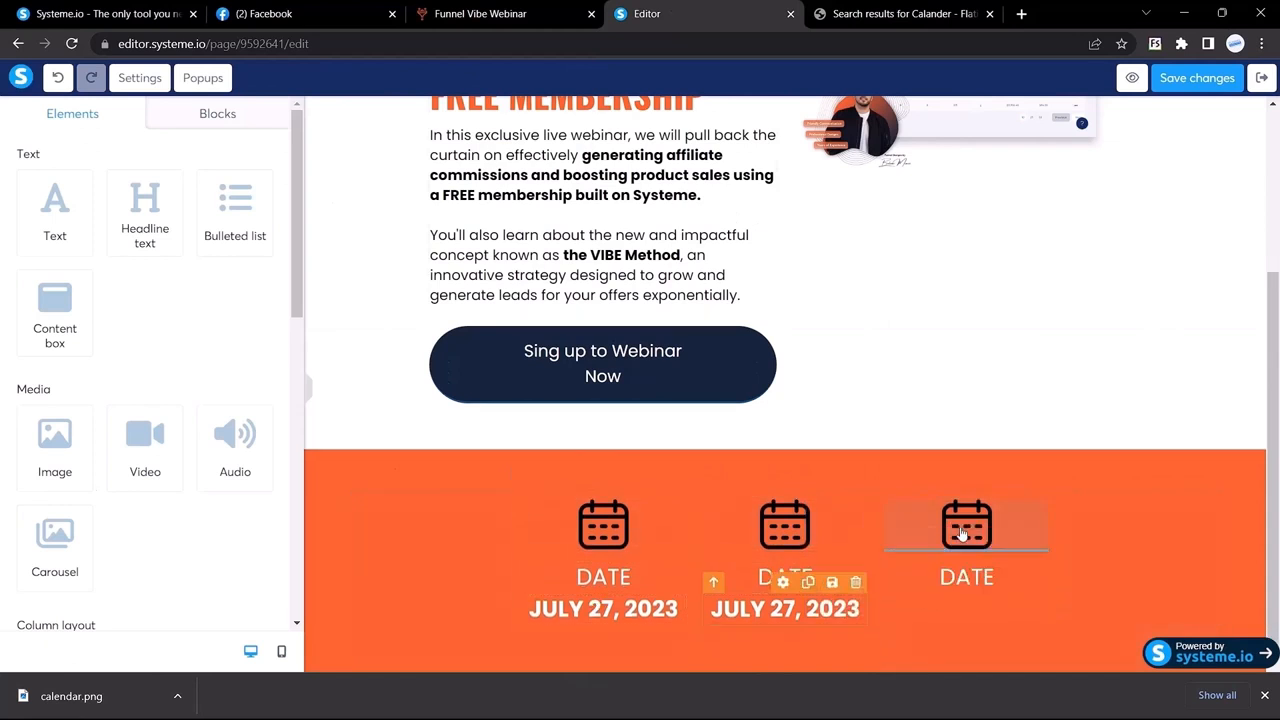
{"action": "left_click", "coordinate": [807, 578]}
{"action": "left_click_drag", "start_coordinate": [795, 632], "coordinate": [966, 593]}
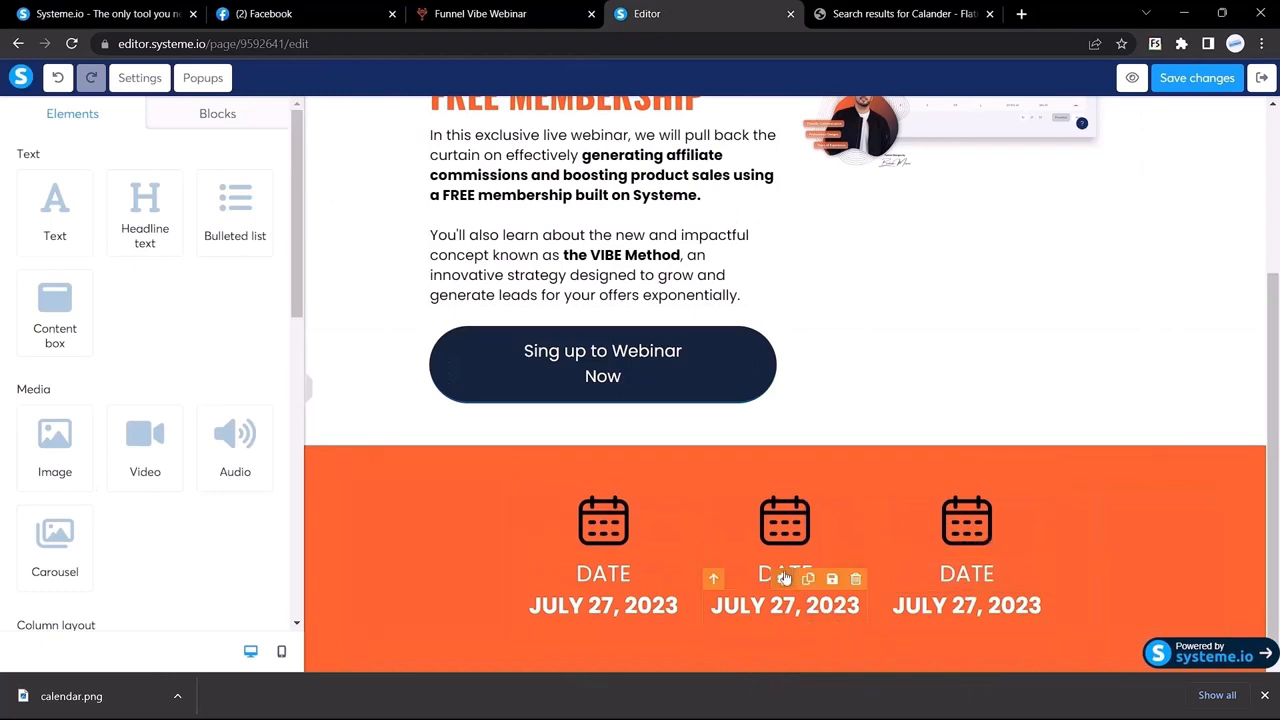
{"action": "left_click", "coordinate": [470, 13]}
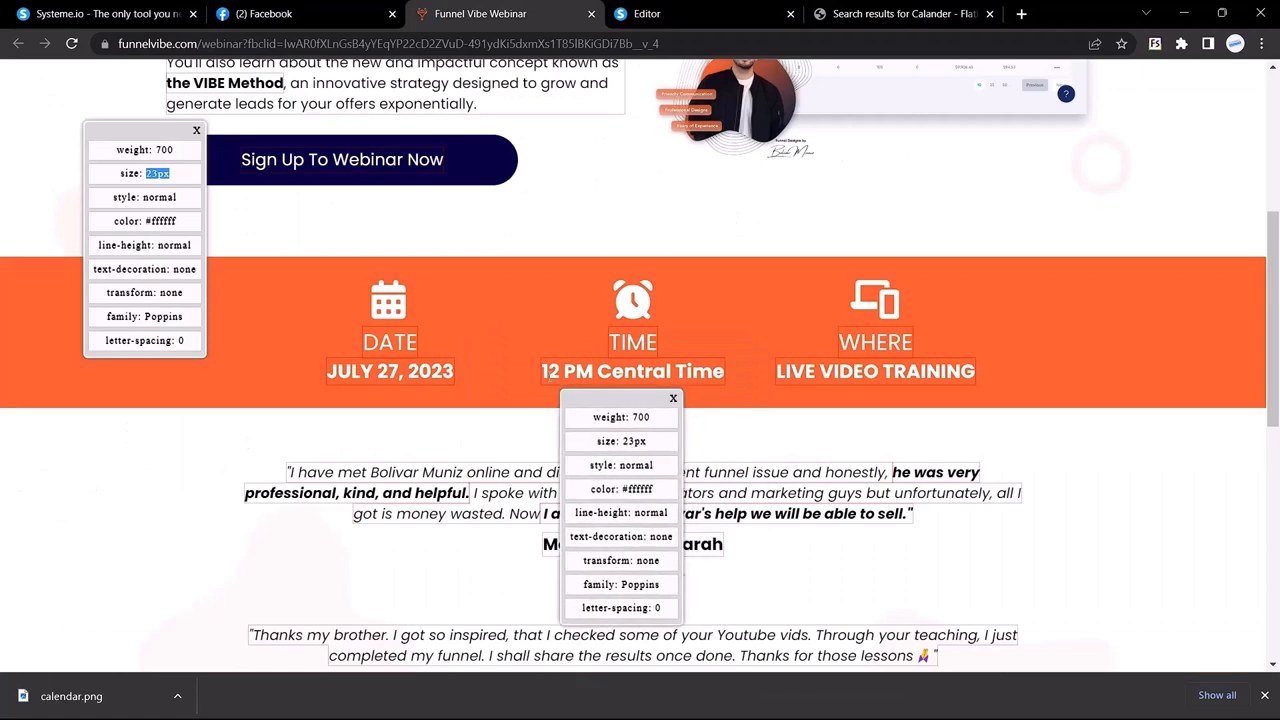
Step: Copy '12 PM Central Time' from the reference and paste it over the middle column's date
{"action": "left_click_drag", "start_coordinate": [545, 375], "coordinate": [743, 379]}
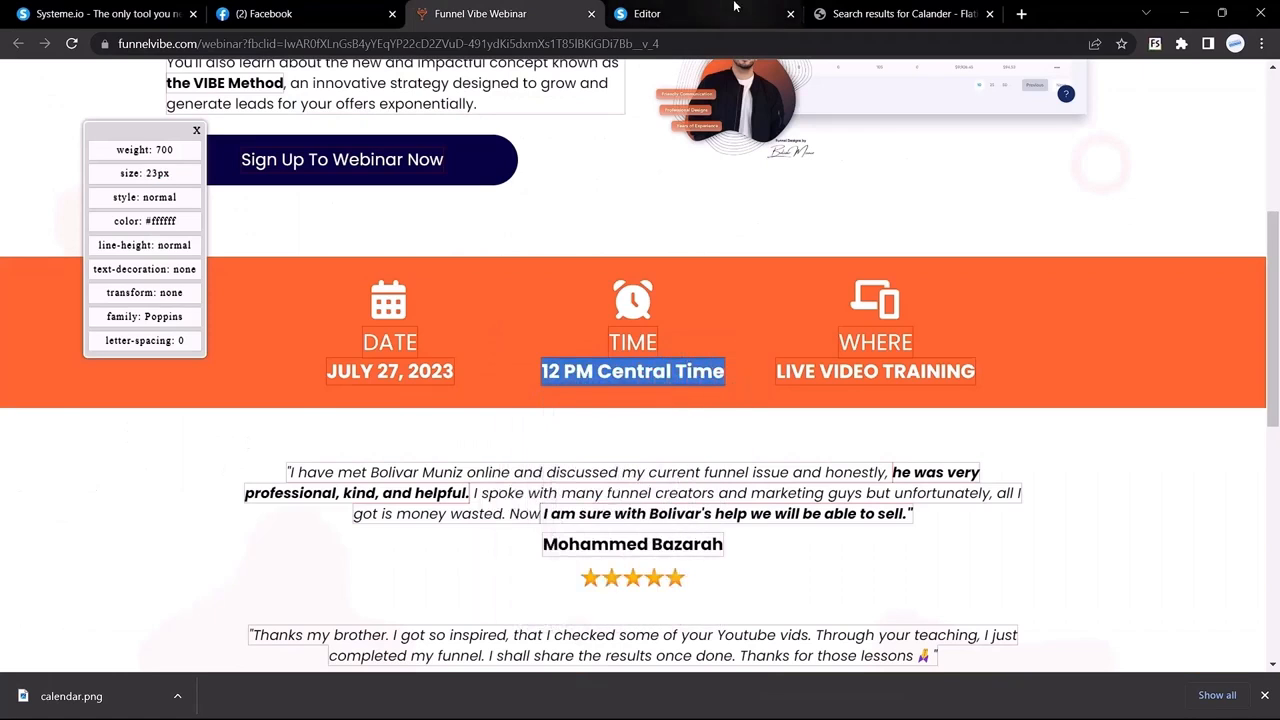
{"action": "left_click", "coordinate": [734, 7]}
{"action": "triple_click", "coordinate": [769, 600]}
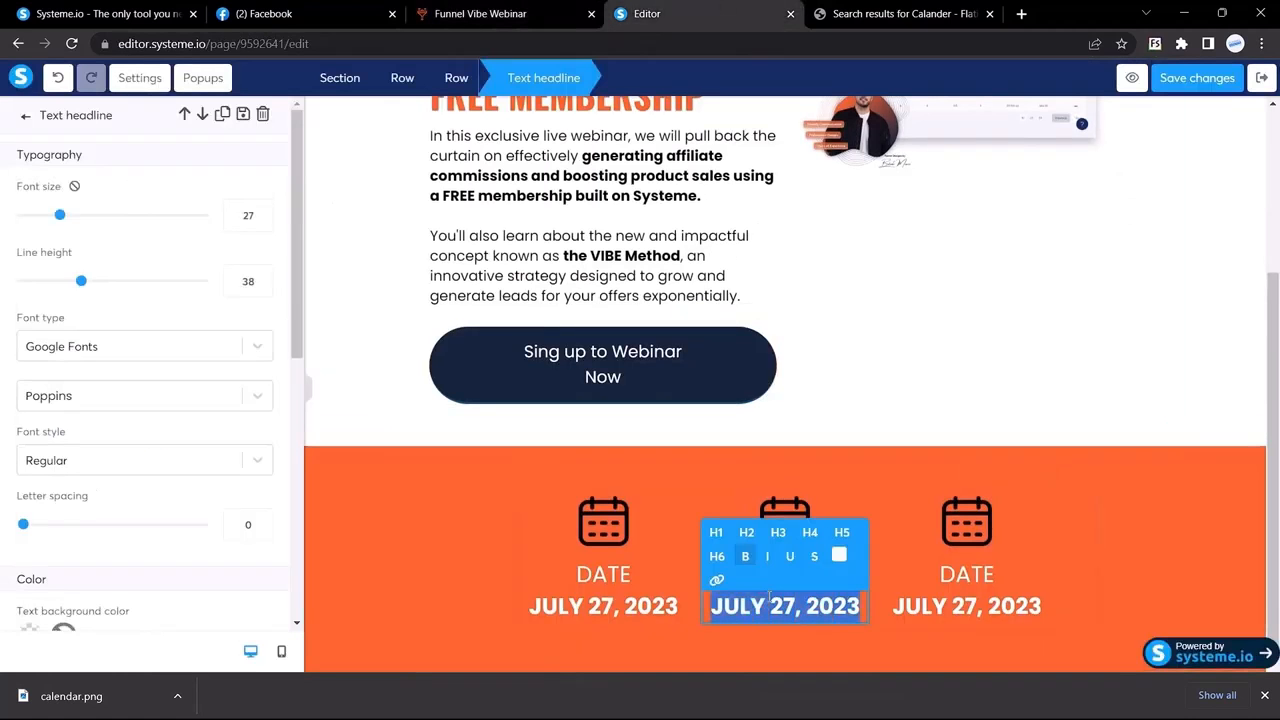
{"action": "key", "text": "ctrl+v"}
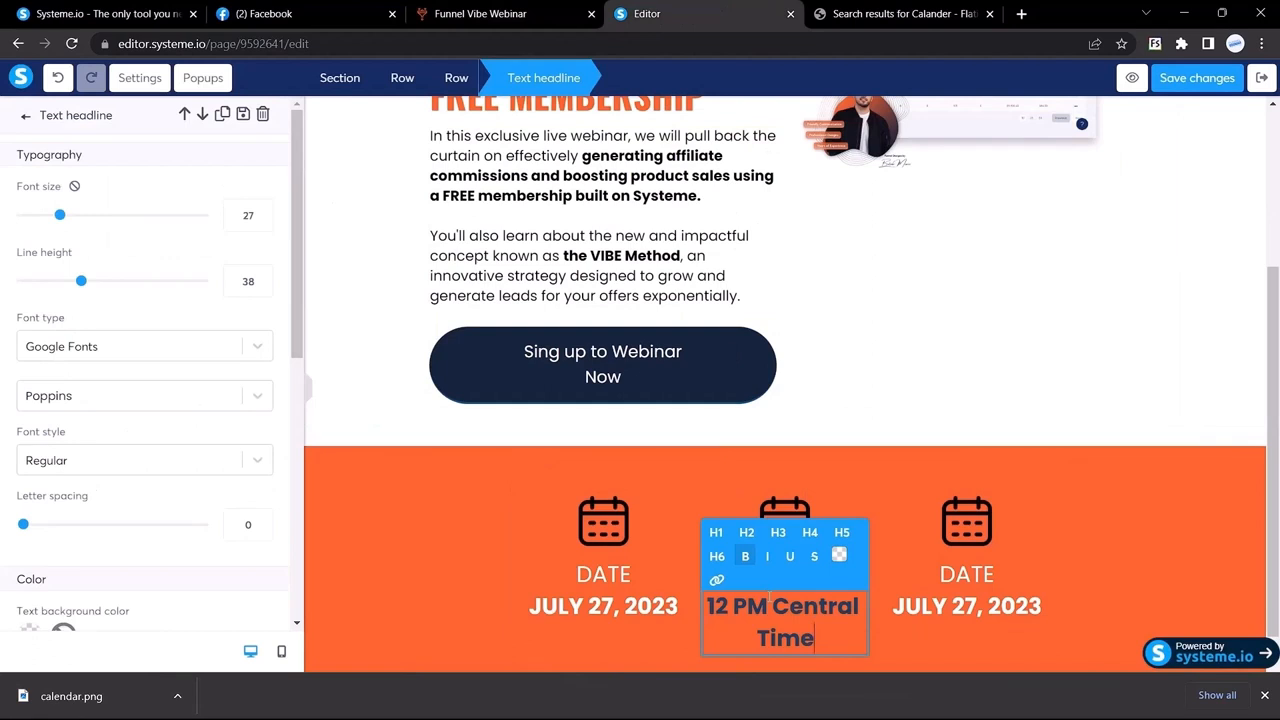
{"action": "key", "text": "ctrl+z"}
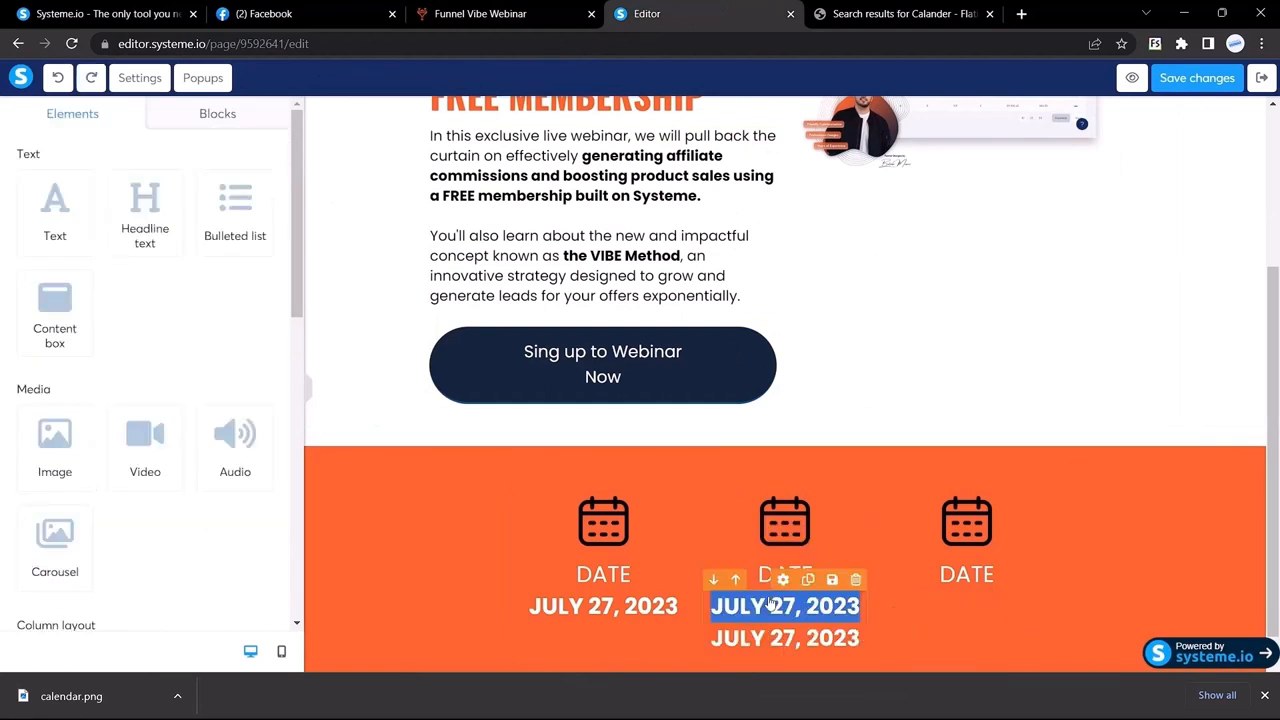
{"action": "key", "text": "ctrl+v"}
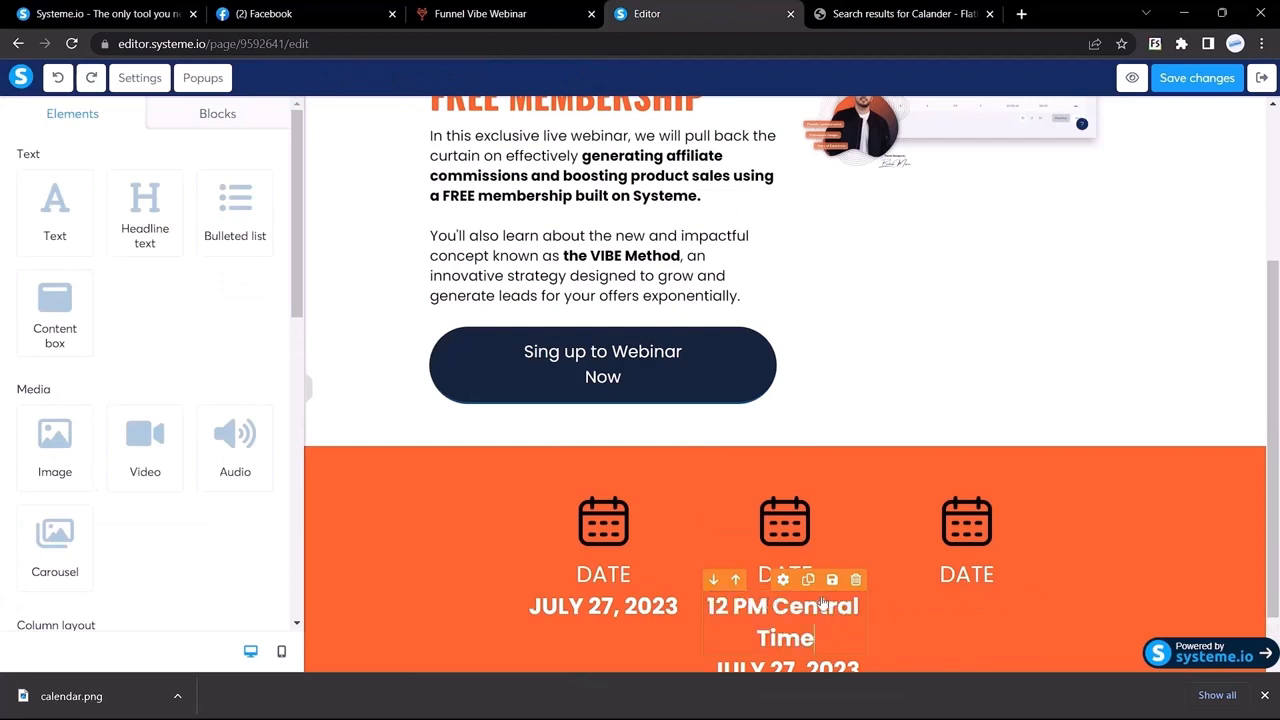
Step: Move the leftover date headline back into the third column
{"action": "scroll", "coordinate": [816, 605], "scroll_direction": "down", "scroll_amount": 1}
{"action": "left_click", "coordinate": [812, 607]}
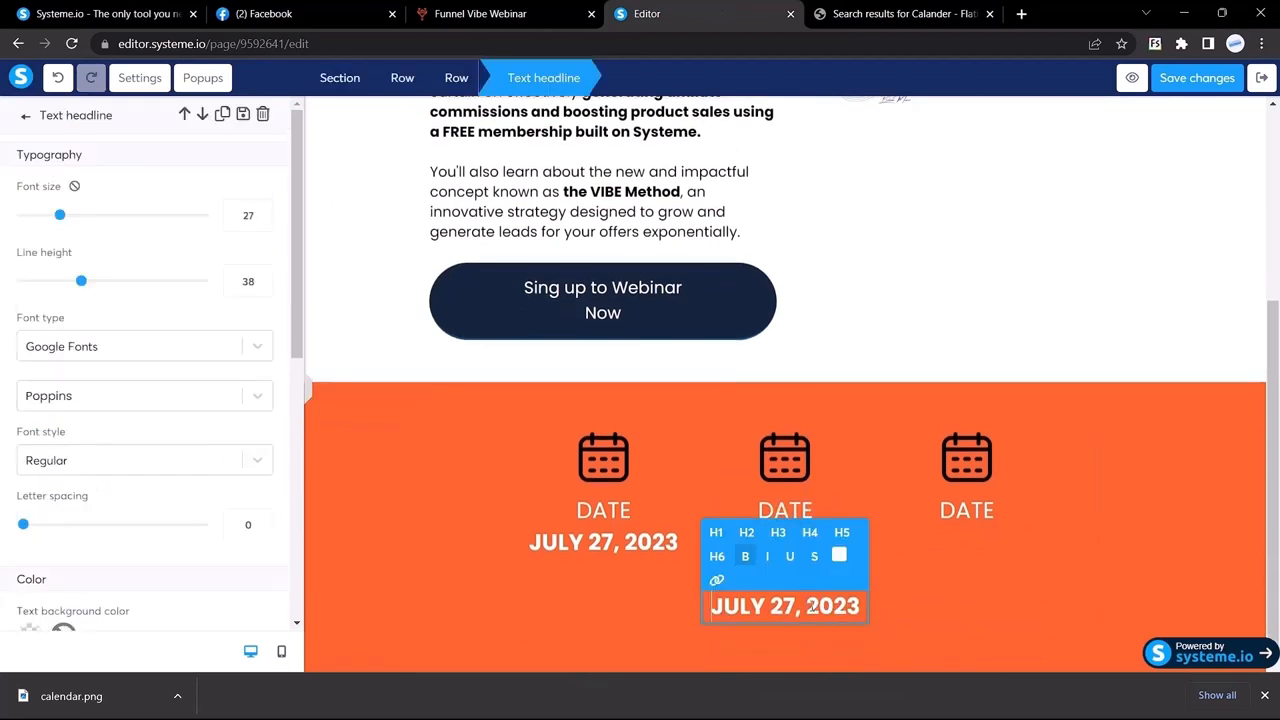
{"action": "key", "text": "Escape"}
{"action": "left_click", "coordinate": [856, 579]}
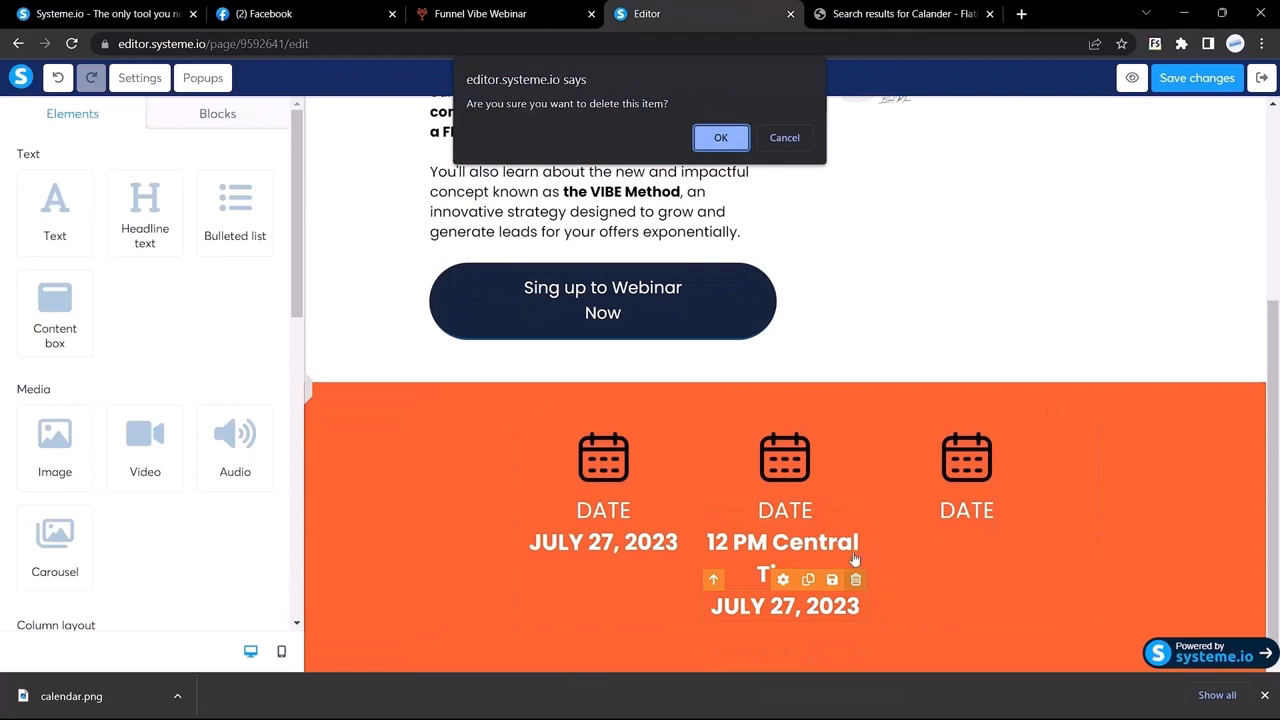
{"action": "left_click", "coordinate": [784, 138]}
{"action": "left_click_drag", "start_coordinate": [757, 605], "coordinate": [946, 519]}
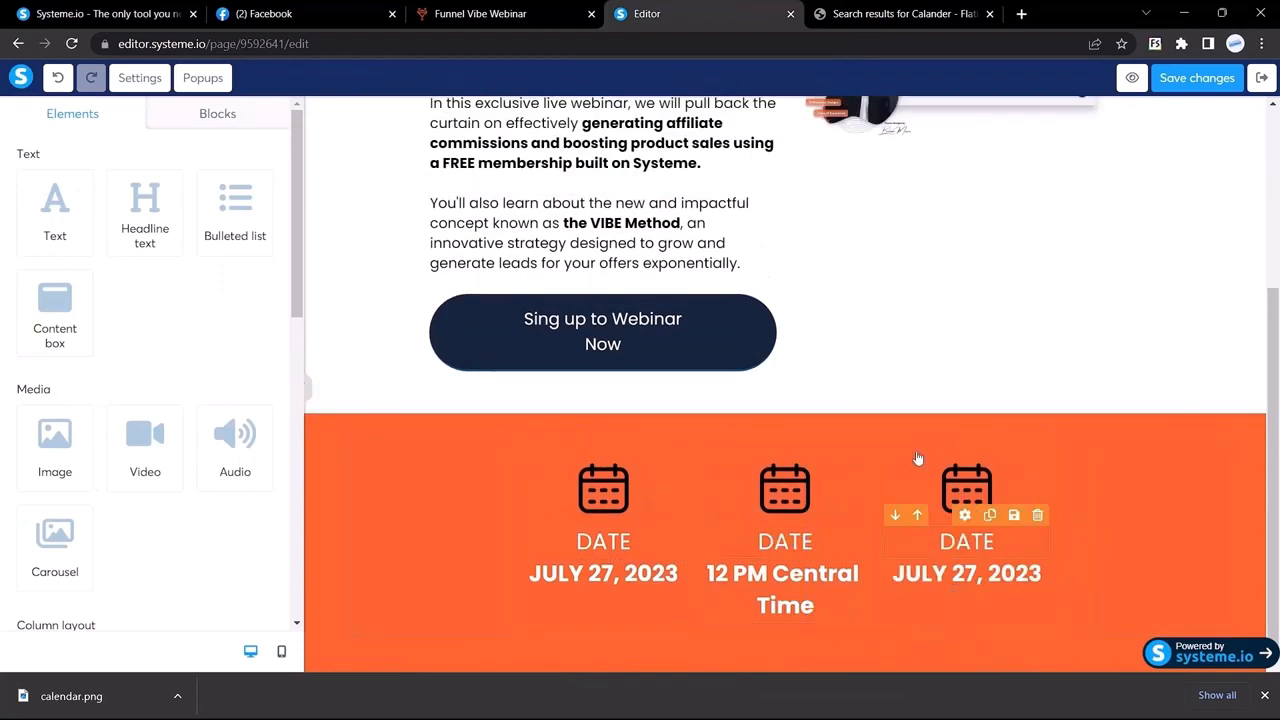
{"action": "left_click", "coordinate": [870, 12]}
{"action": "left_click", "coordinate": [700, 10]}
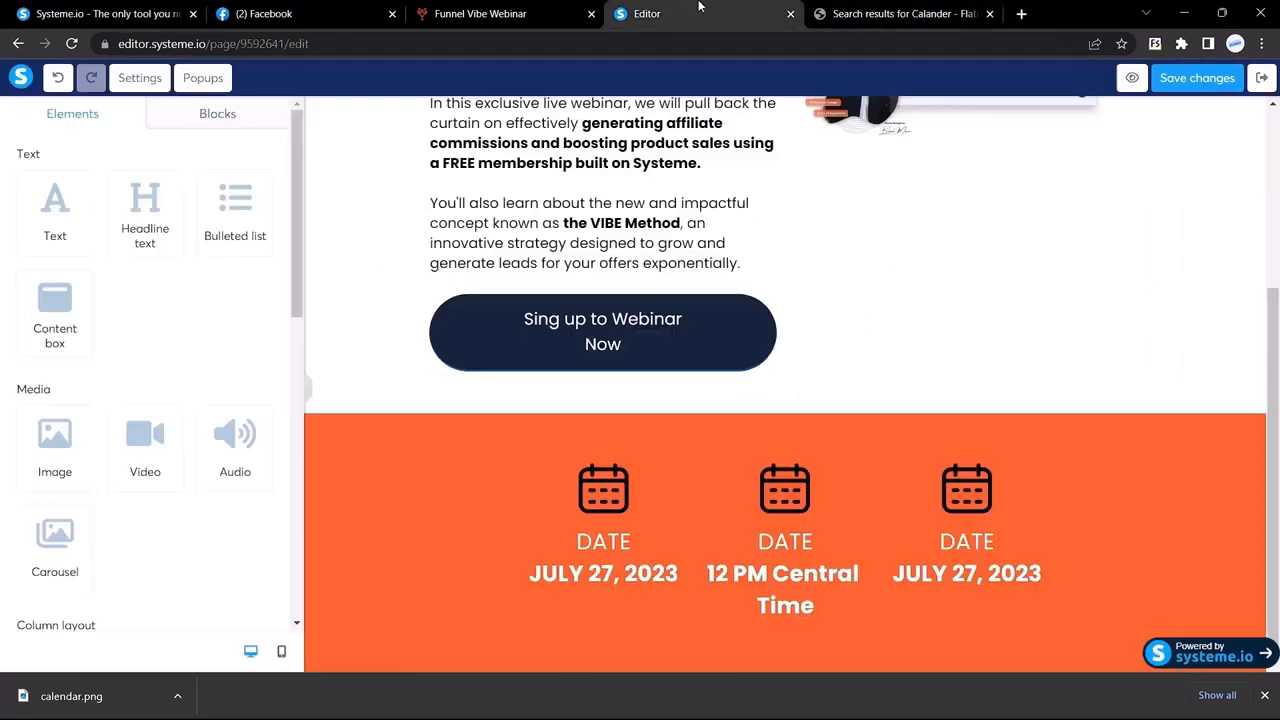
Step: Copy LIVE VIDEO TRAINING from the reference and paste it over the third column's date
{"action": "left_click", "coordinate": [570, 7]}
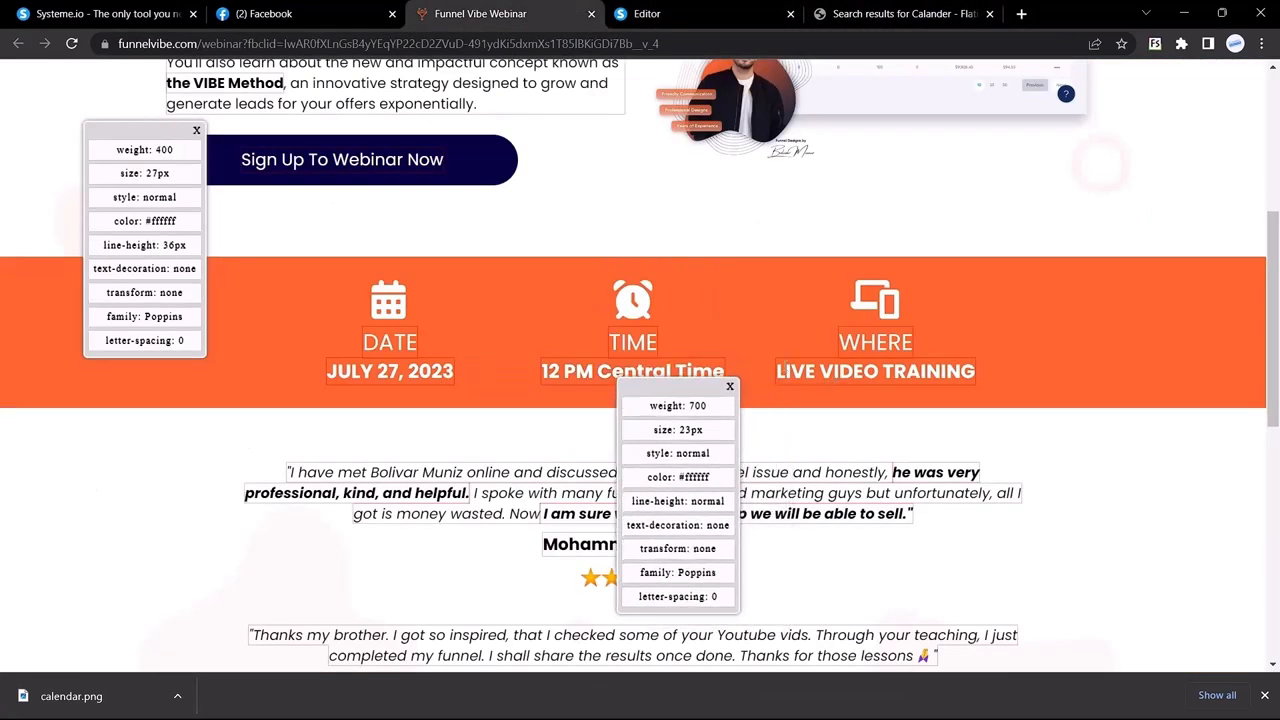
{"action": "left_click_drag", "start_coordinate": [779, 371], "coordinate": [1003, 383]}
{"action": "key", "text": "ctrl+c"}
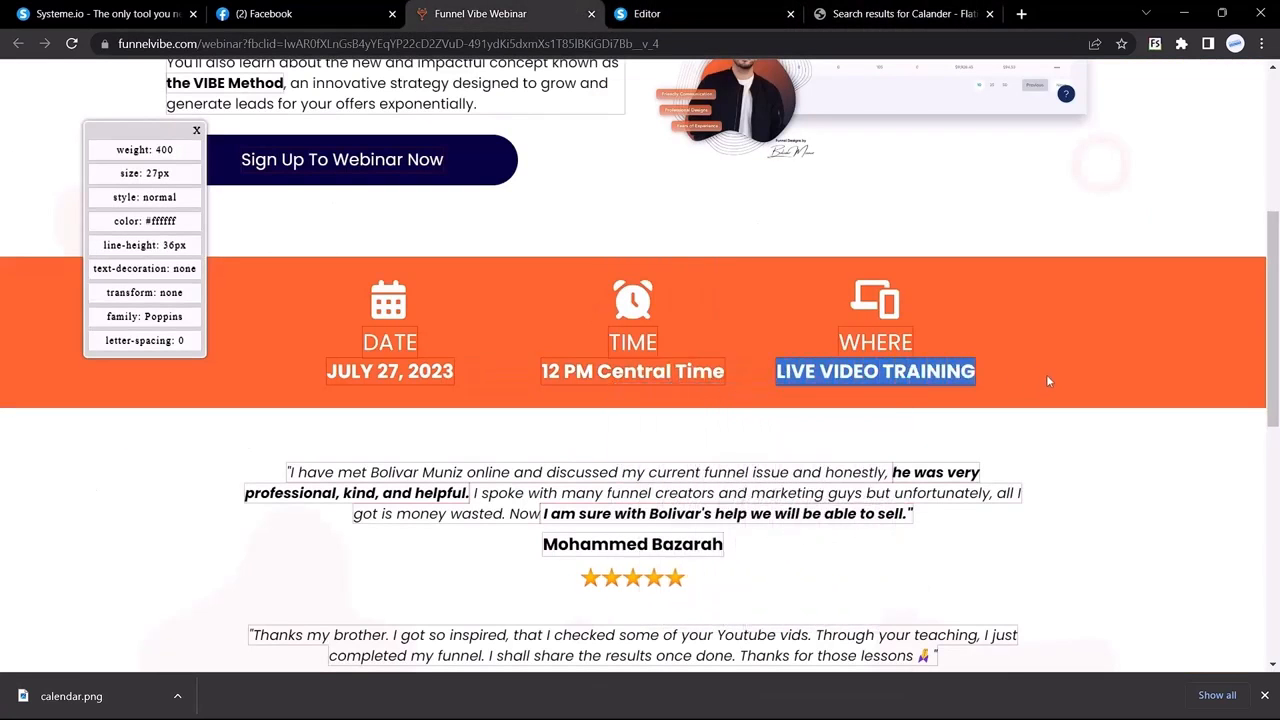
{"action": "left_click", "coordinate": [760, 13]}
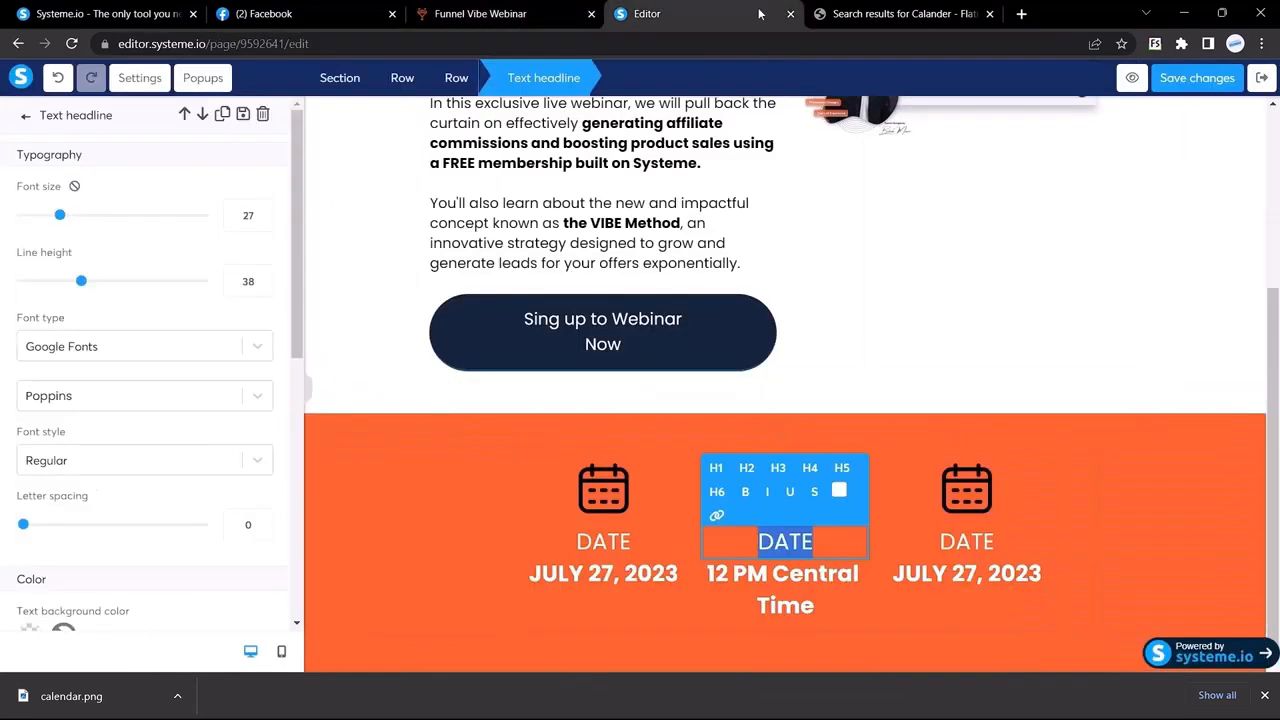
{"action": "left_click", "coordinate": [476, 8]}
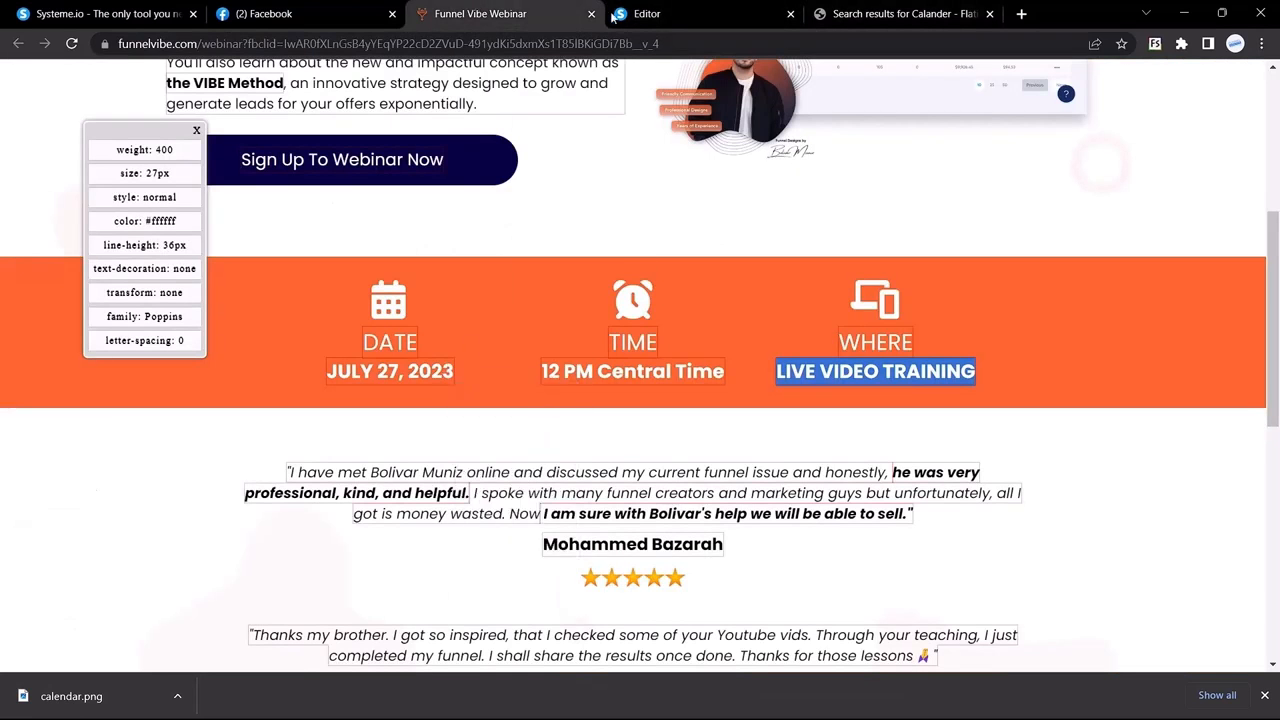
{"action": "left_click", "coordinate": [620, 15]}
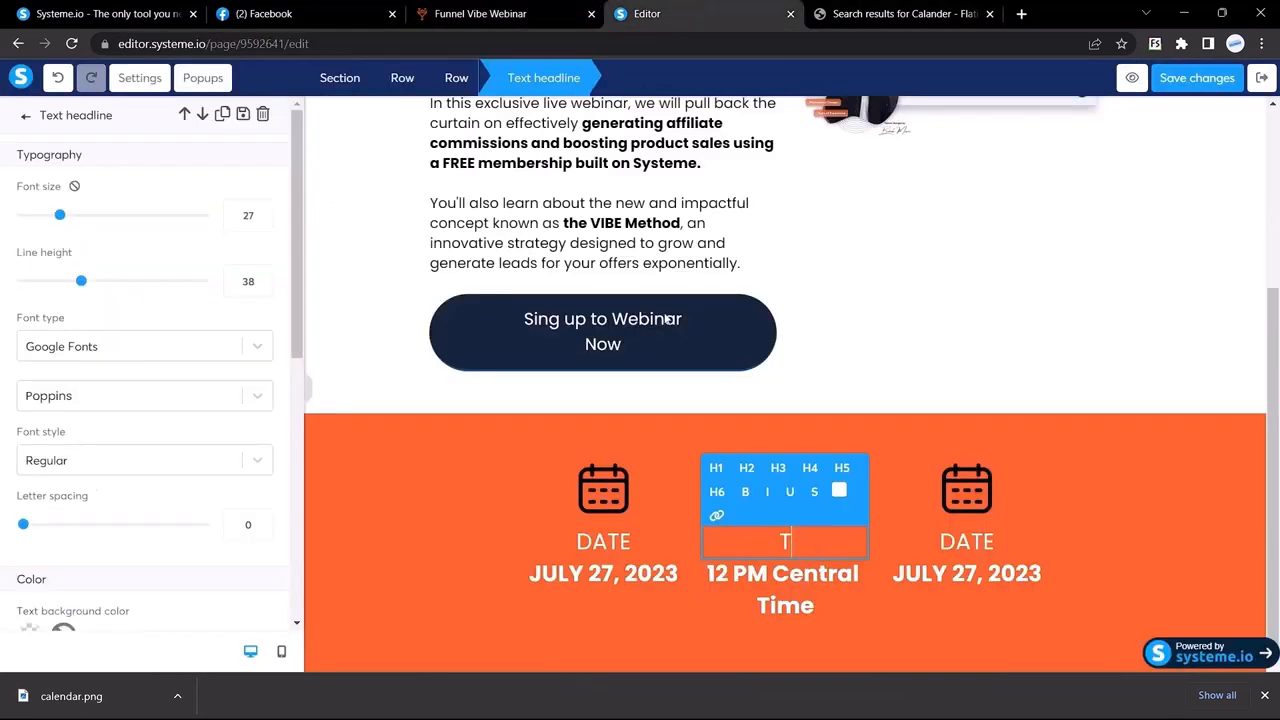
{"action": "triple_click", "coordinate": [966, 580]}
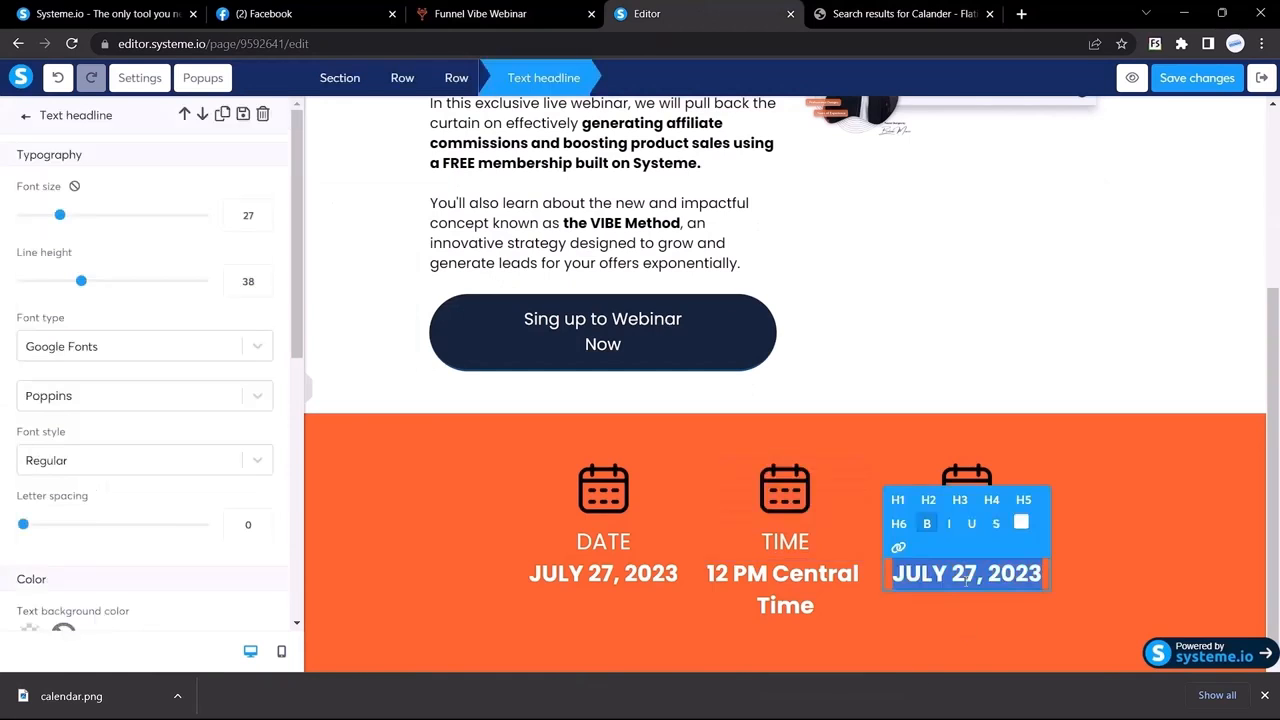
{"action": "key", "text": "ctrl+v"}
{"action": "key", "text": "Escape"}
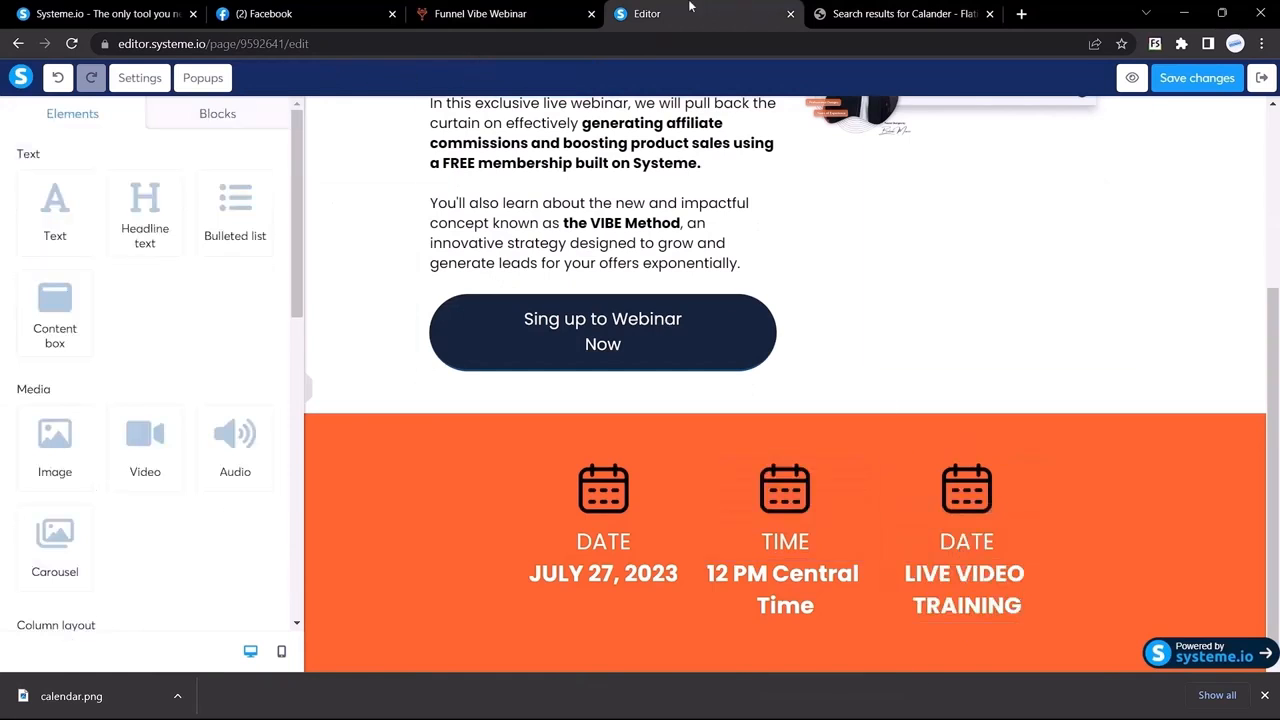
Step: Retype the third column's heading as WHERE and preview the strip at full width
{"action": "left_click", "coordinate": [555, 13]}
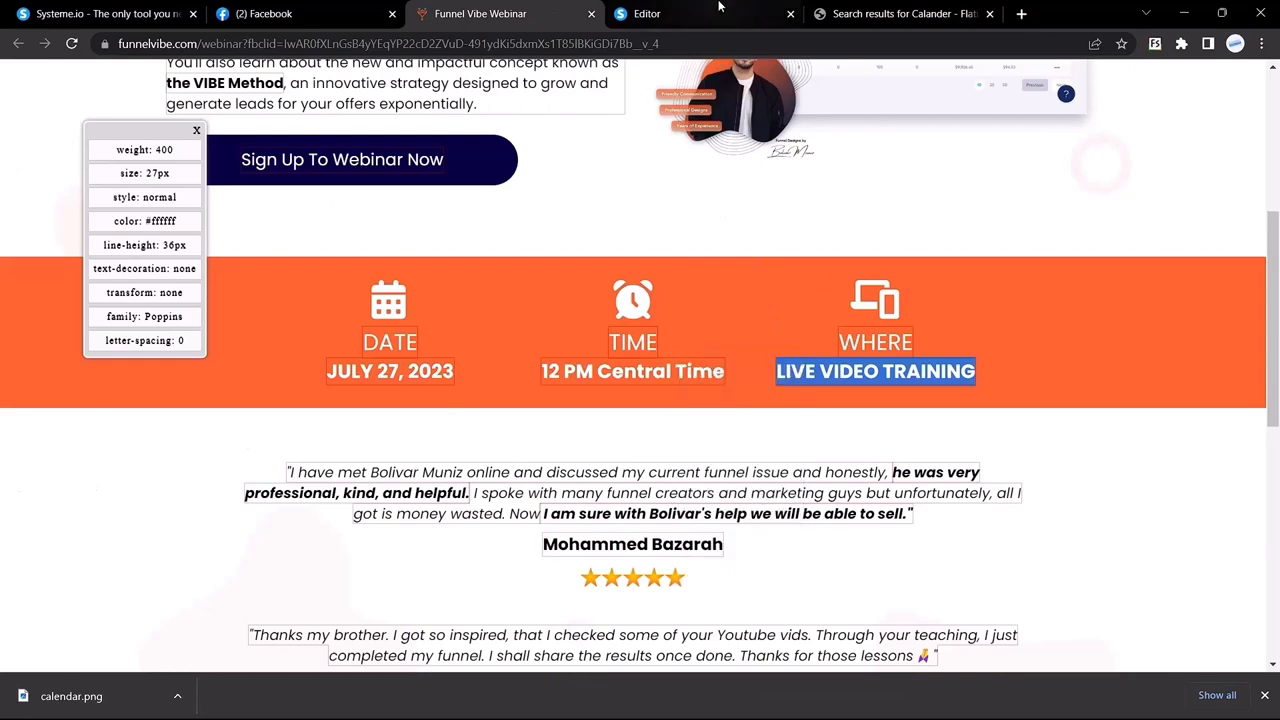
{"action": "left_click", "coordinate": [647, 13]}
{"action": "triple_click", "coordinate": [975, 545]}
{"action": "type", "text": "Where"}
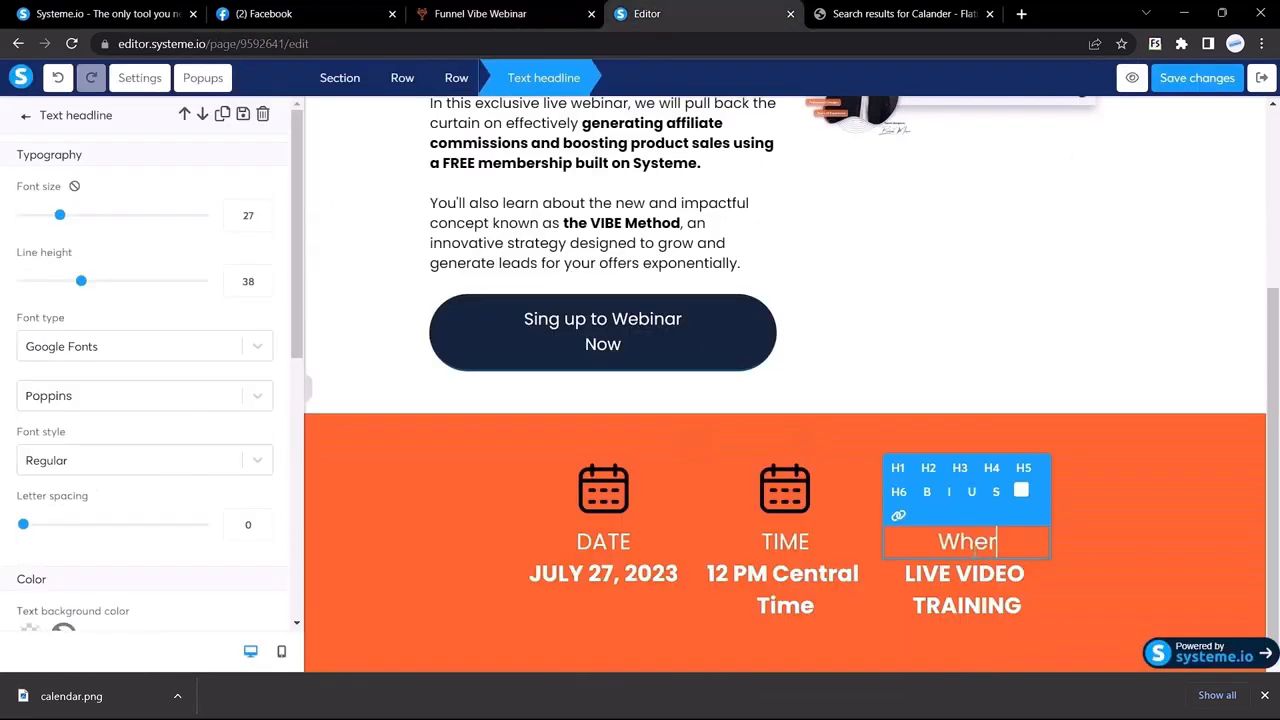
{"action": "left_click", "coordinate": [446, 454]}
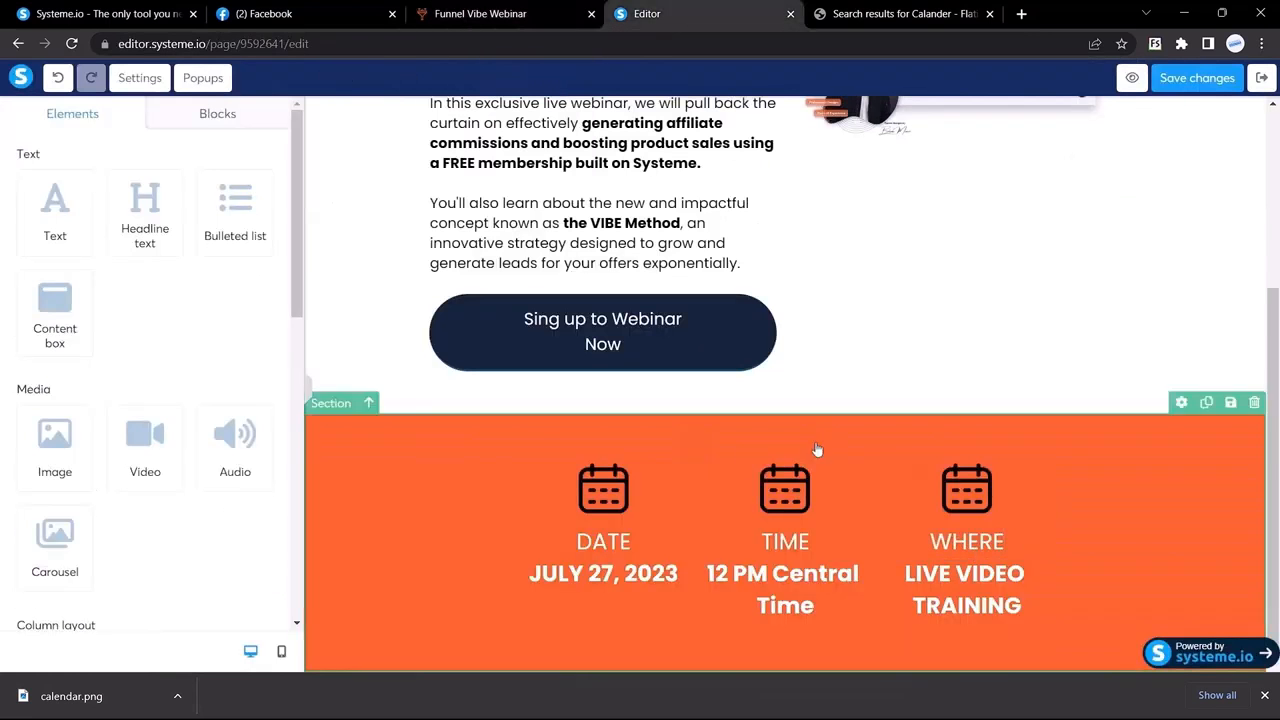
{"action": "left_click", "coordinate": [309, 393]}
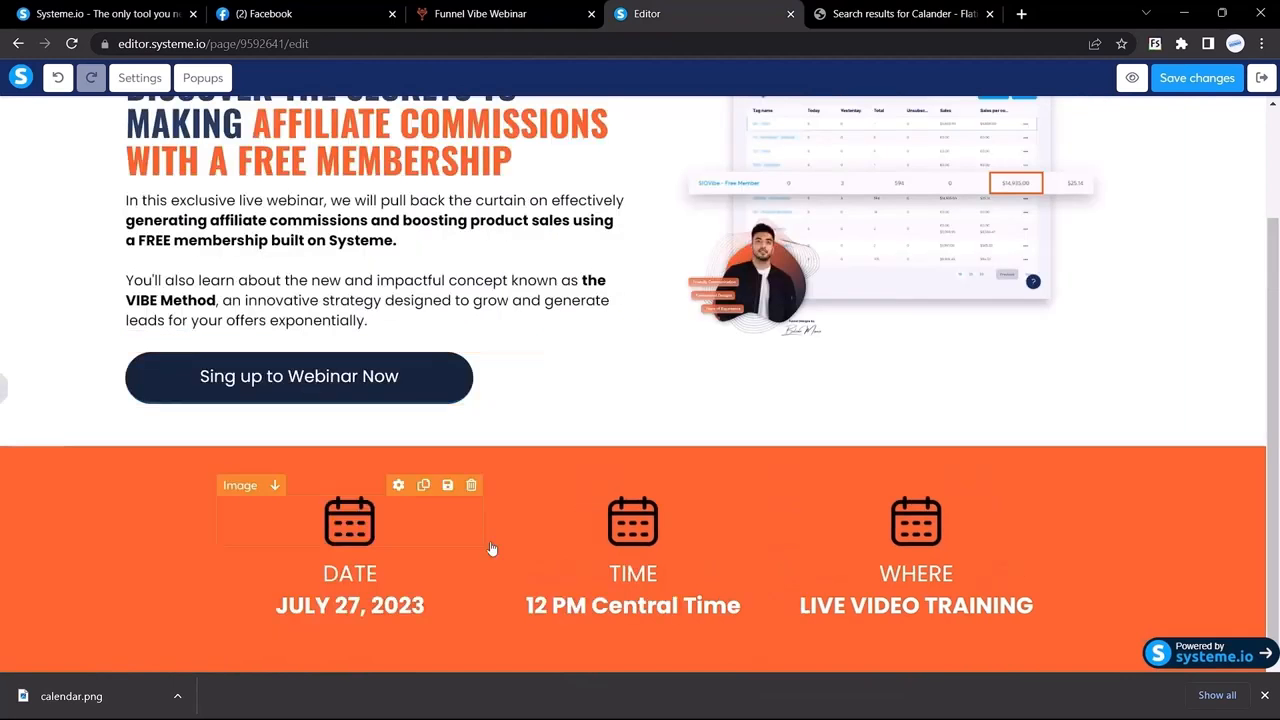
{"action": "left_click", "coordinate": [480, 13]}
{"action": "left_click", "coordinate": [714, 7]}
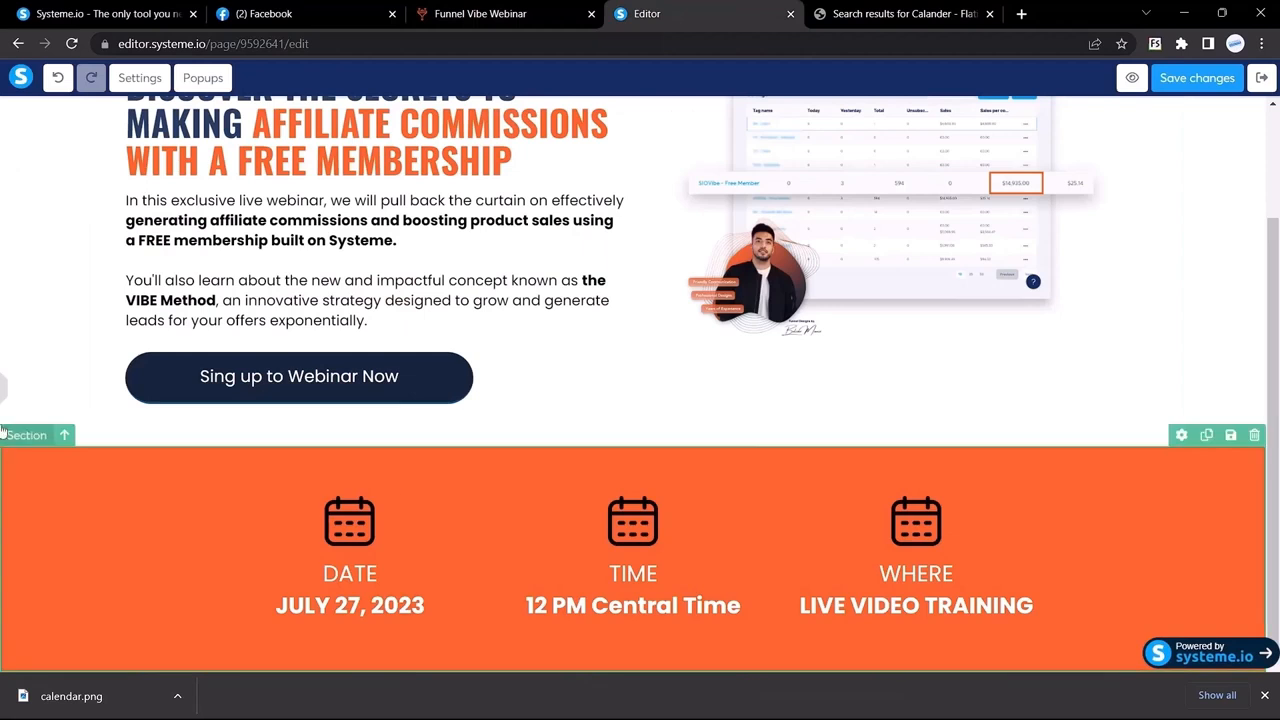
{"action": "left_click", "coordinate": [5, 392]}
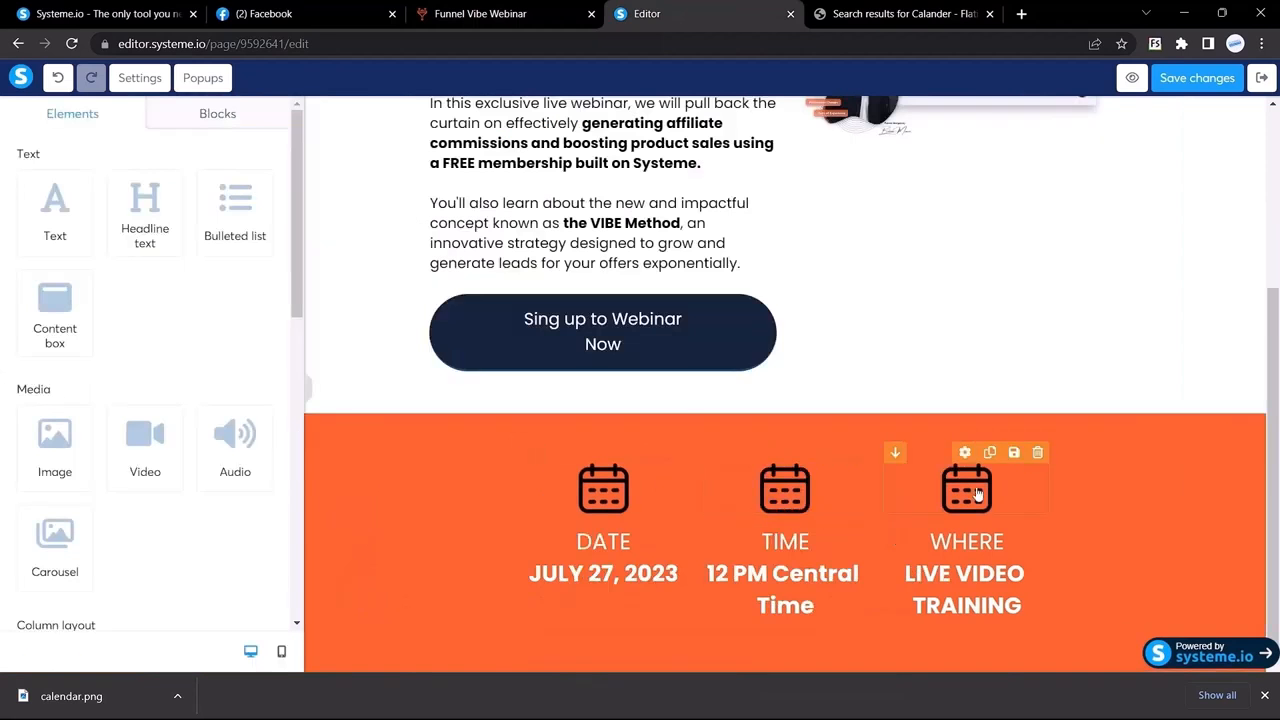
Step: Search Flaticon for 'time' and download the blue clock icon as clock.png
{"action": "left_click", "coordinate": [876, 7]}
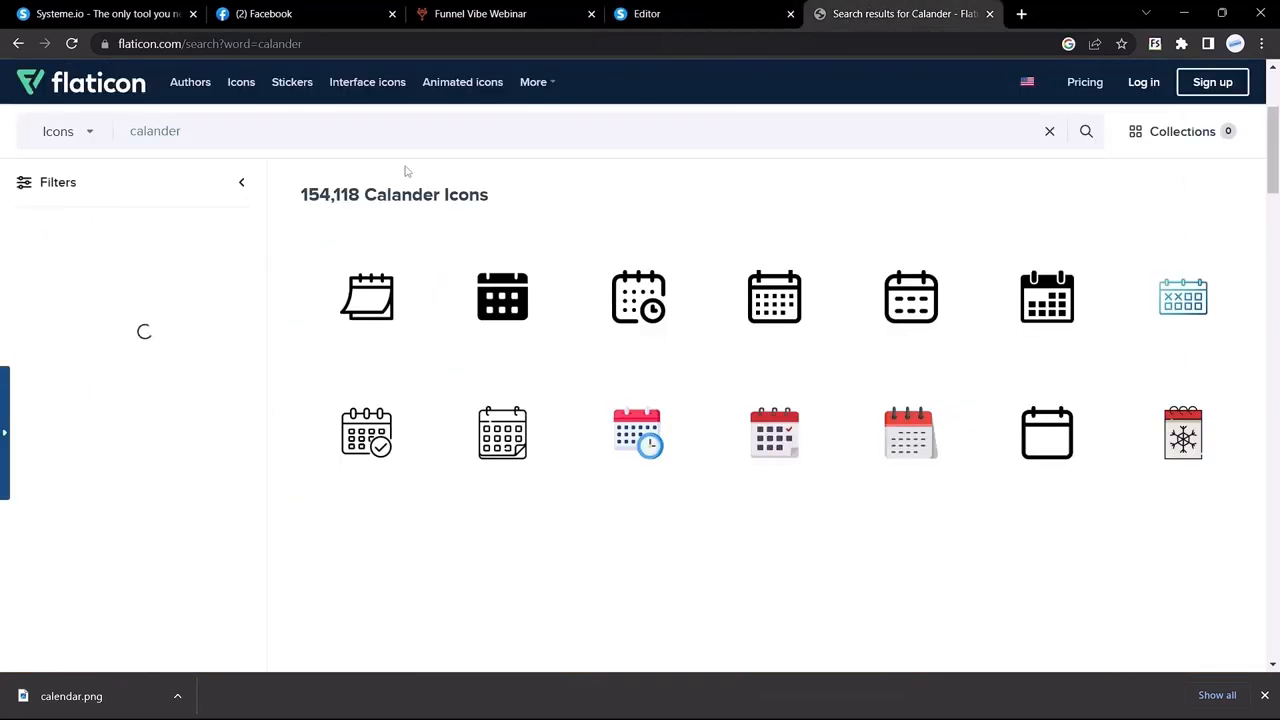
{"action": "left_click", "coordinate": [378, 142]}
{"action": "type", "text": "time"}
{"action": "key", "text": "Return"}
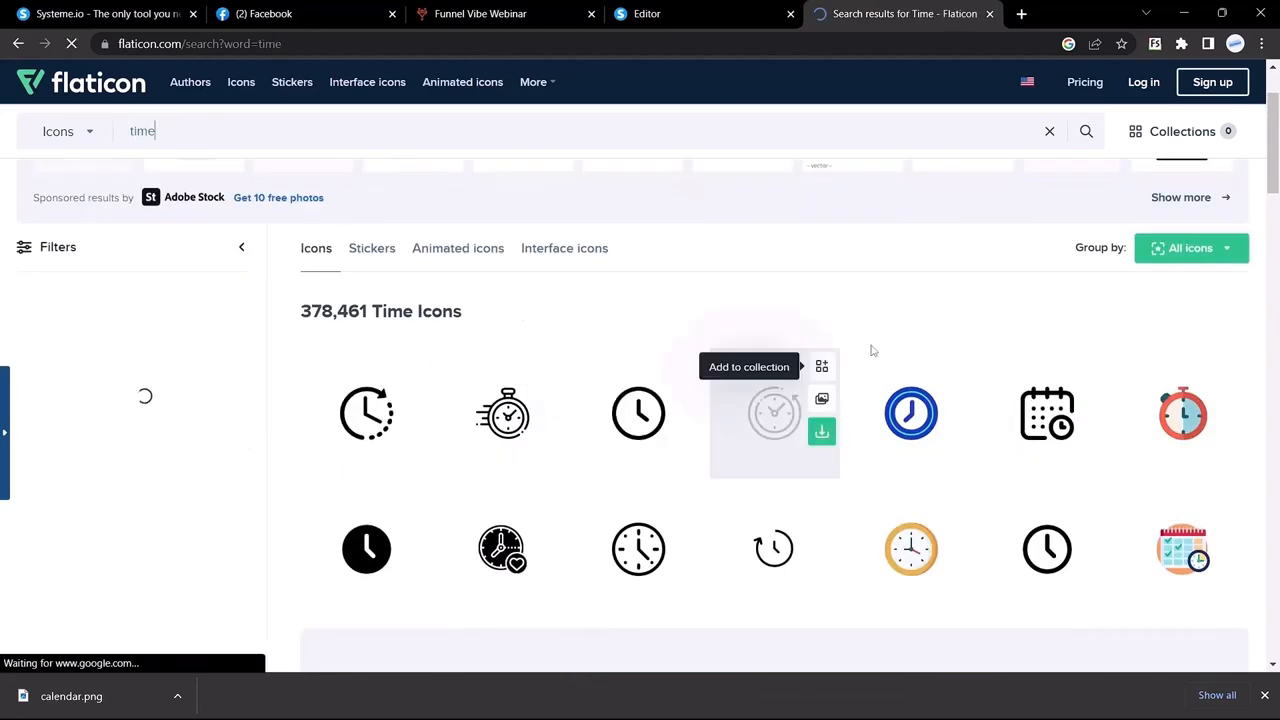
{"action": "scroll", "coordinate": [690, 481], "scroll_direction": "down", "scroll_amount": 1}
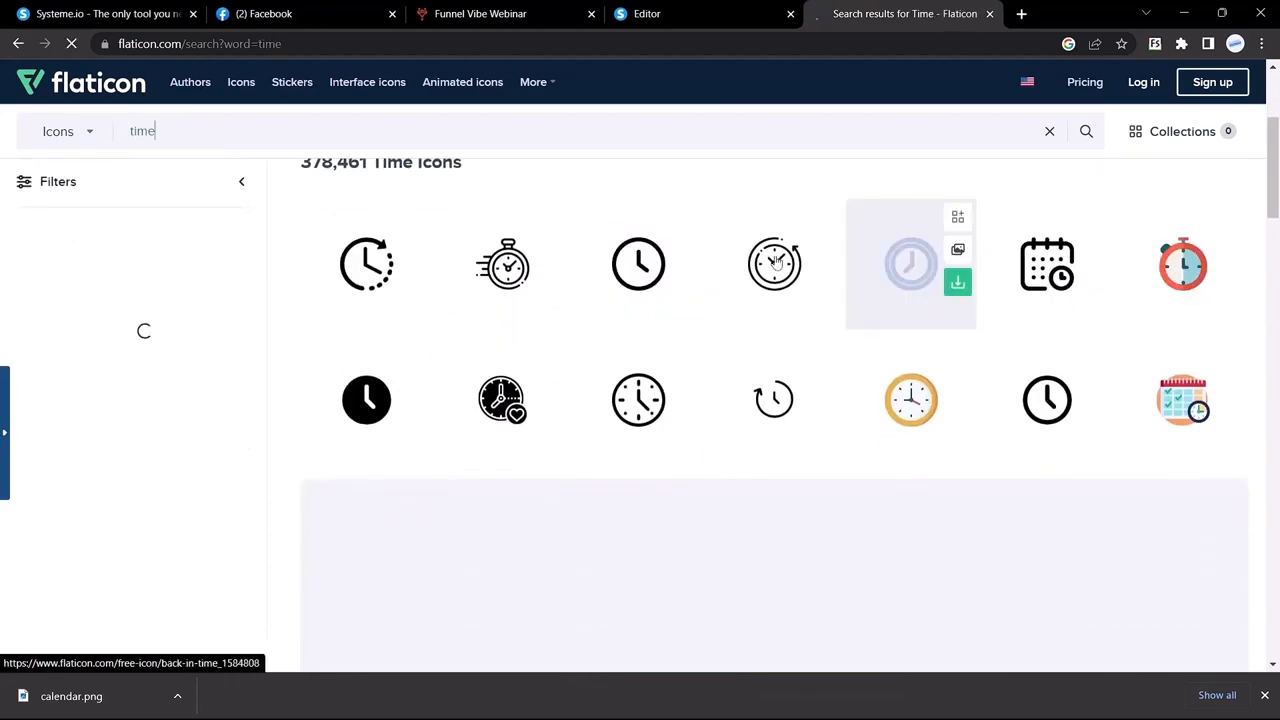
{"action": "left_click", "coordinate": [685, 282]}
{"action": "left_click", "coordinate": [1054, 171]}
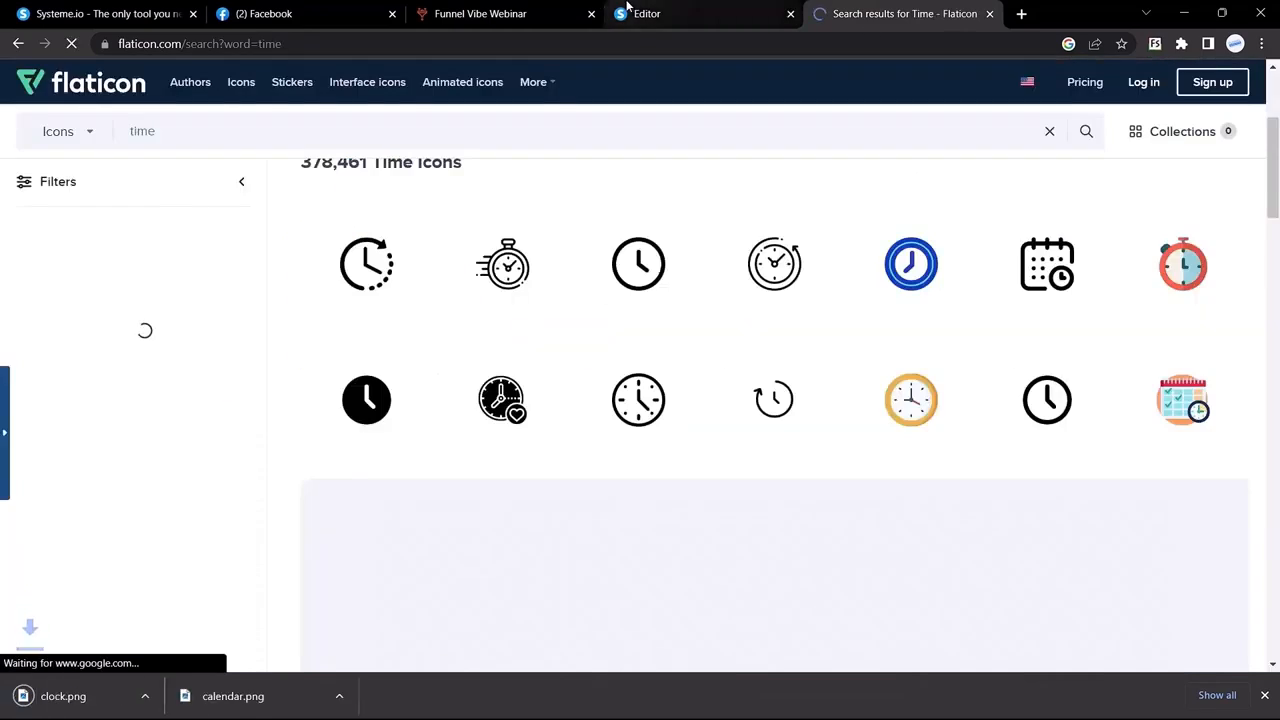
Step: Search Flaticon for 'device' and download the monitor-and-phone icon as responsive.png
{"action": "left_click", "coordinate": [521, 7]}
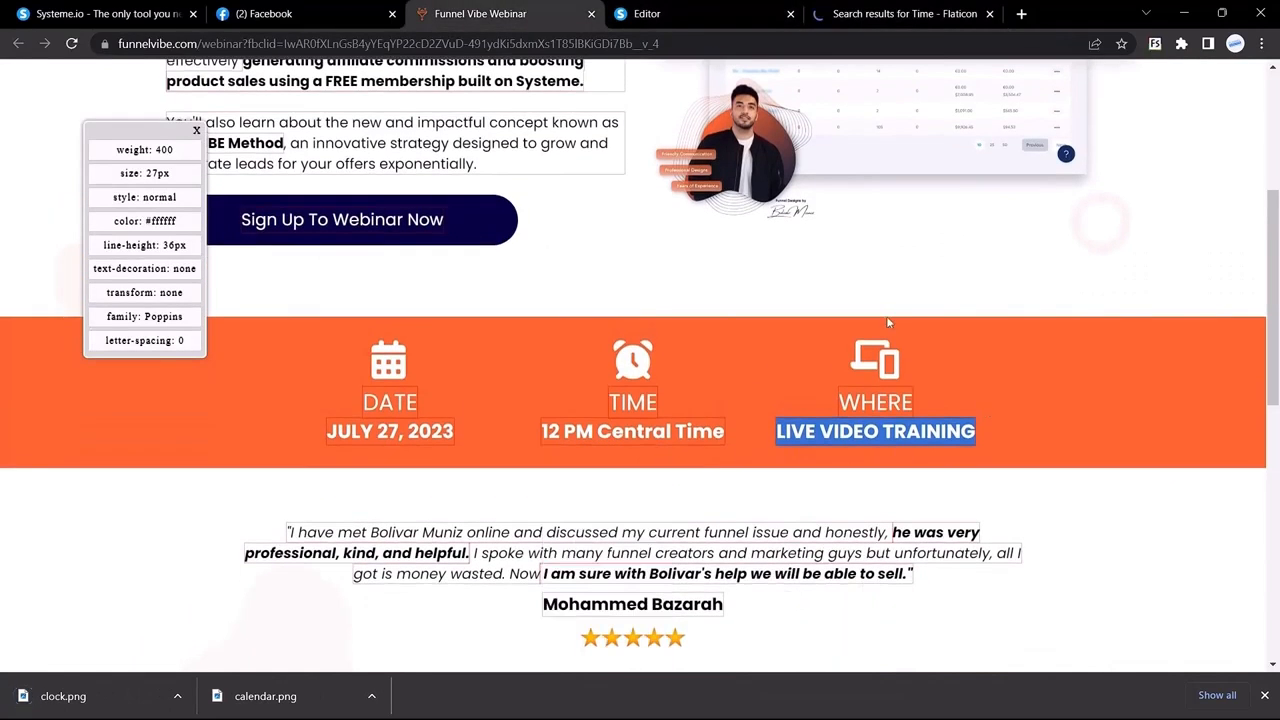
{"action": "left_click", "coordinate": [871, 9]}
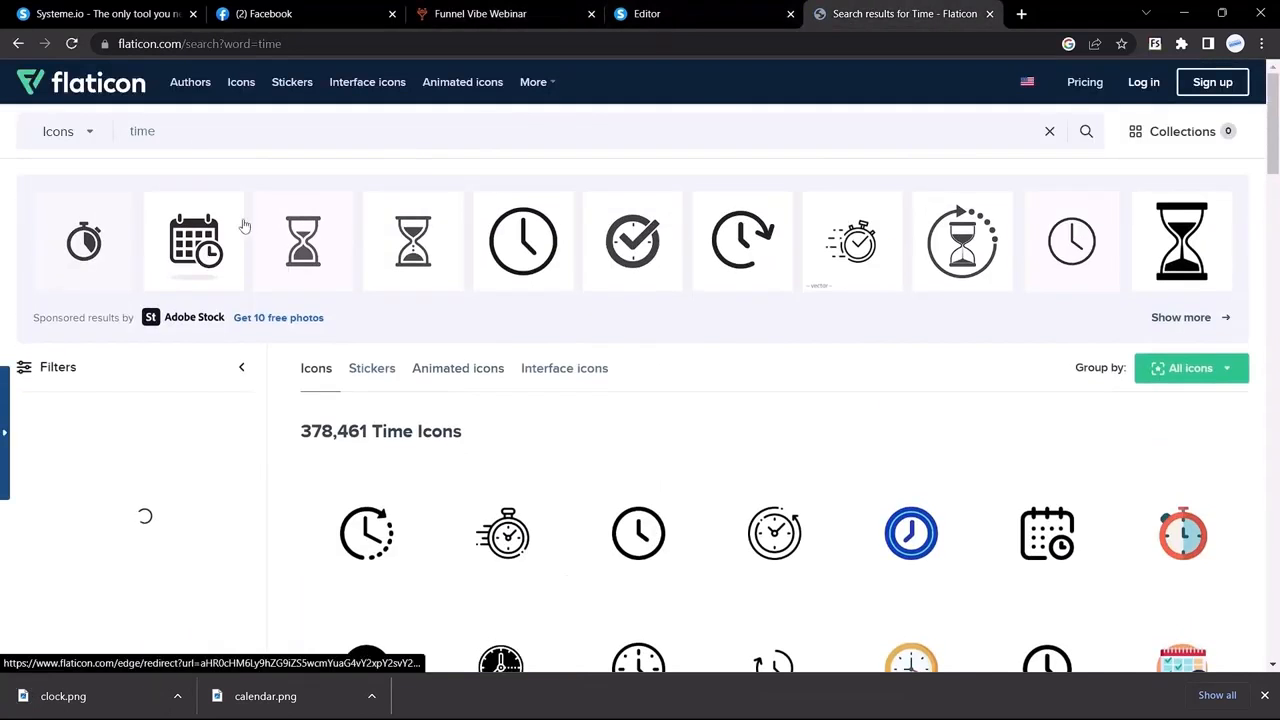
{"action": "triple_click", "coordinate": [186, 137]}
{"action": "type", "text": "device"}
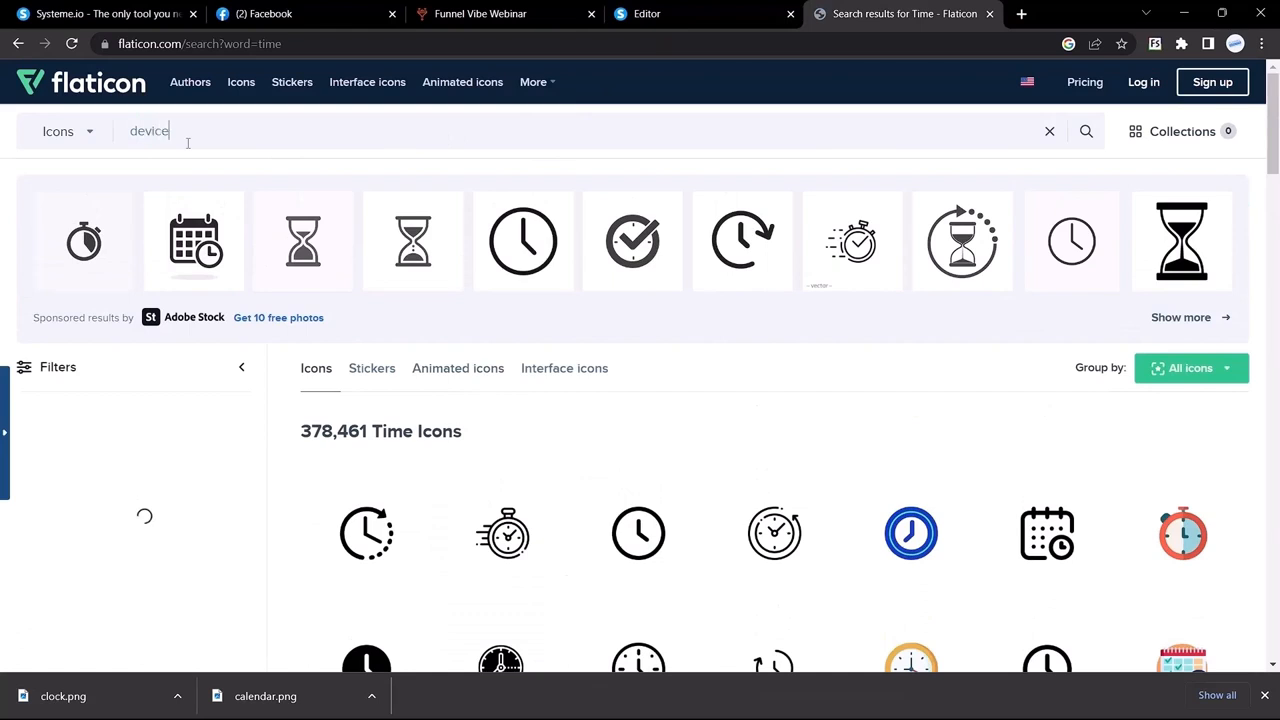
{"action": "key", "text": "Return"}
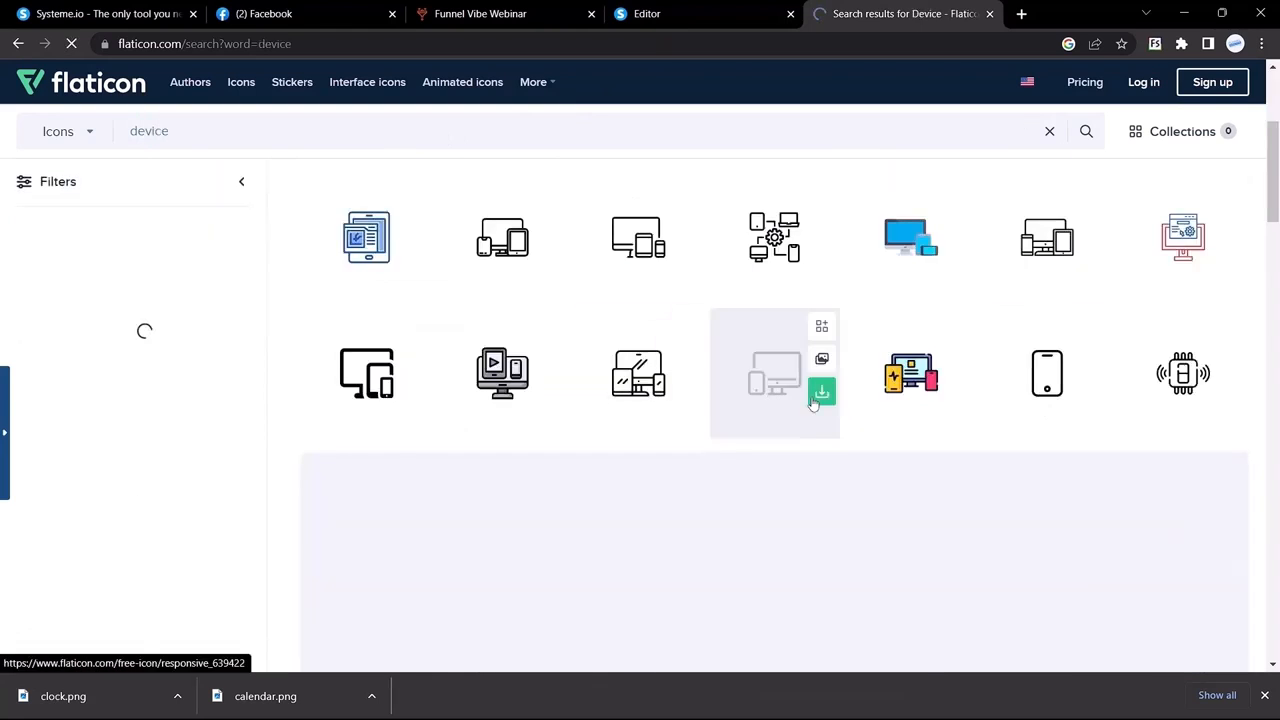
{"action": "left_click", "coordinate": [820, 391]}
{"action": "left_click", "coordinate": [700, 8]}
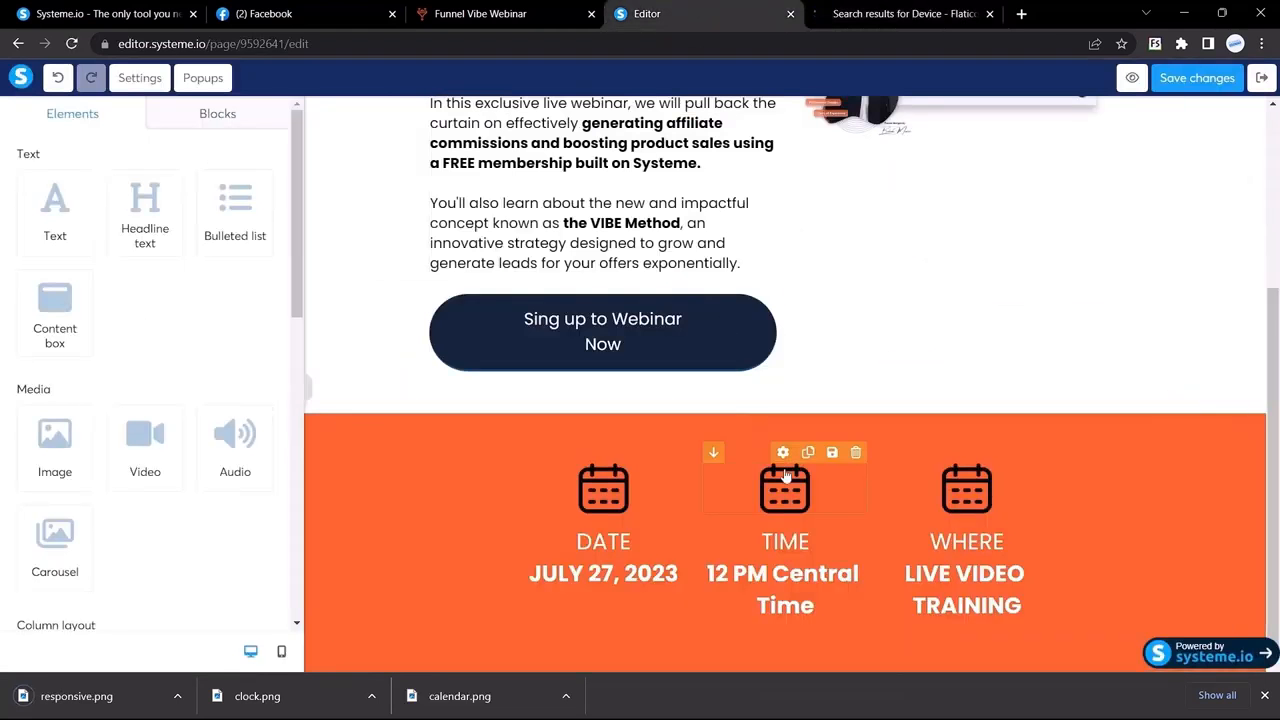
Step: Replace the middle column's calendar image with the uploaded clock.png
{"action": "left_click", "coordinate": [788, 503]}
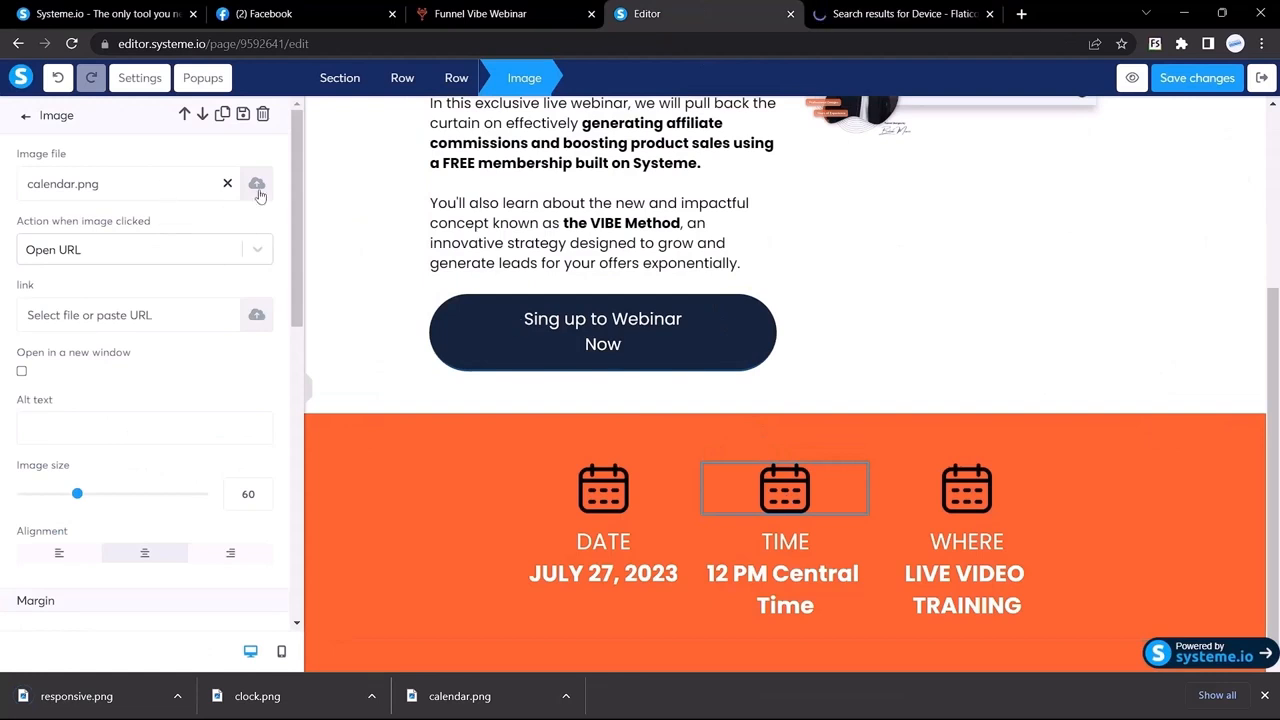
{"action": "left_click", "coordinate": [258, 190]}
{"action": "left_click_drag", "start_coordinate": [283, 683], "coordinate": [640, 480]}
{"action": "left_click", "coordinate": [898, 594]}
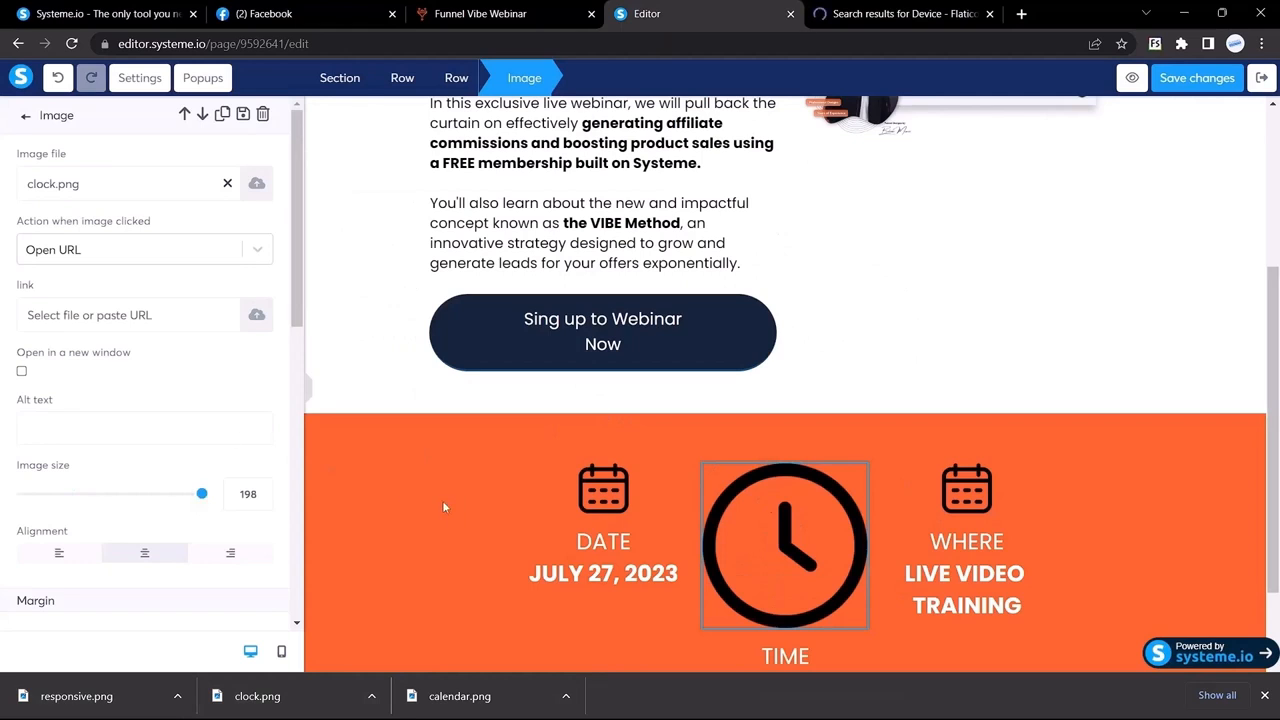
Step: Set the clock icon under TIME to image size 60
{"action": "left_click", "coordinate": [596, 498]}
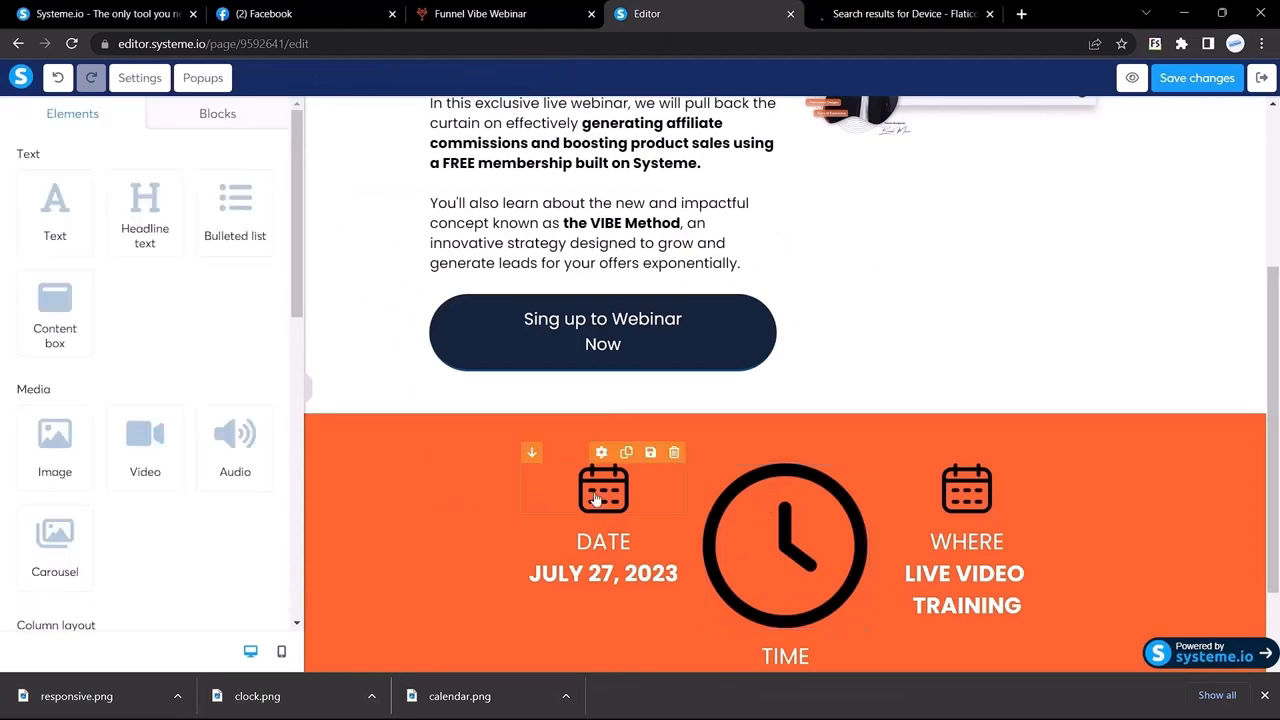
{"action": "left_click", "coordinate": [596, 498]}
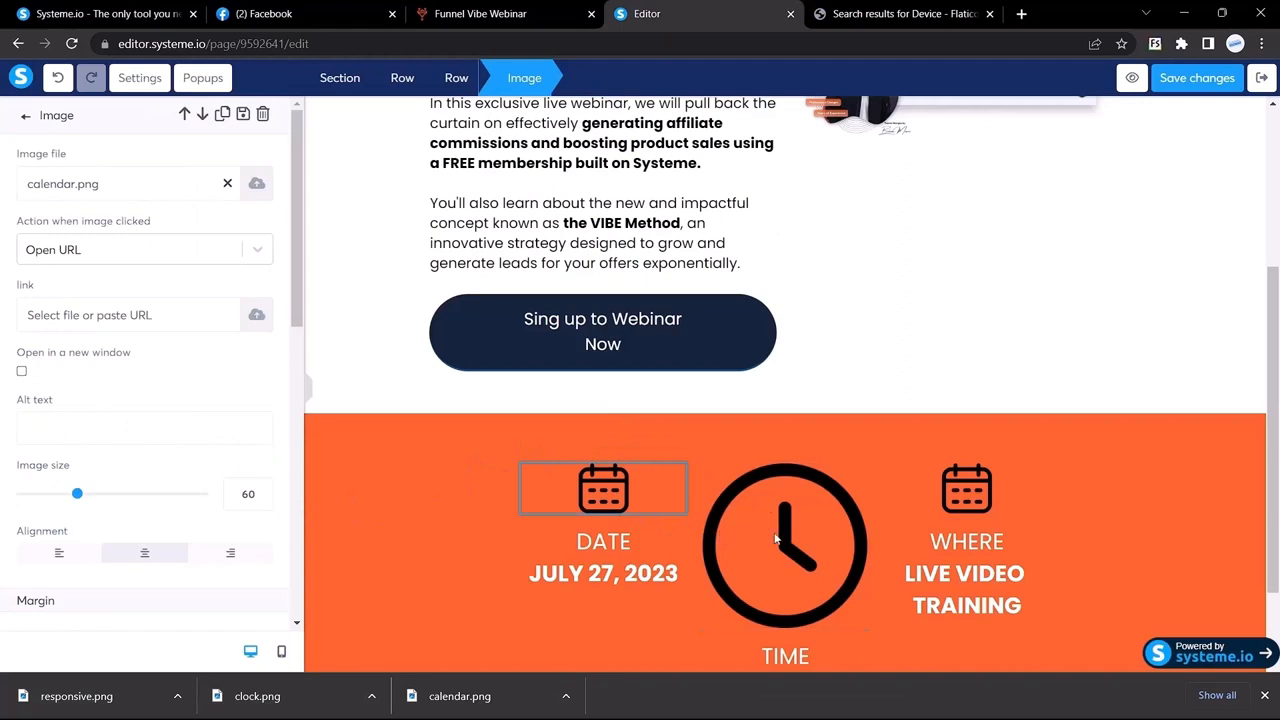
{"action": "left_click", "coordinate": [775, 540]}
{"action": "left_click", "coordinate": [760, 560]}
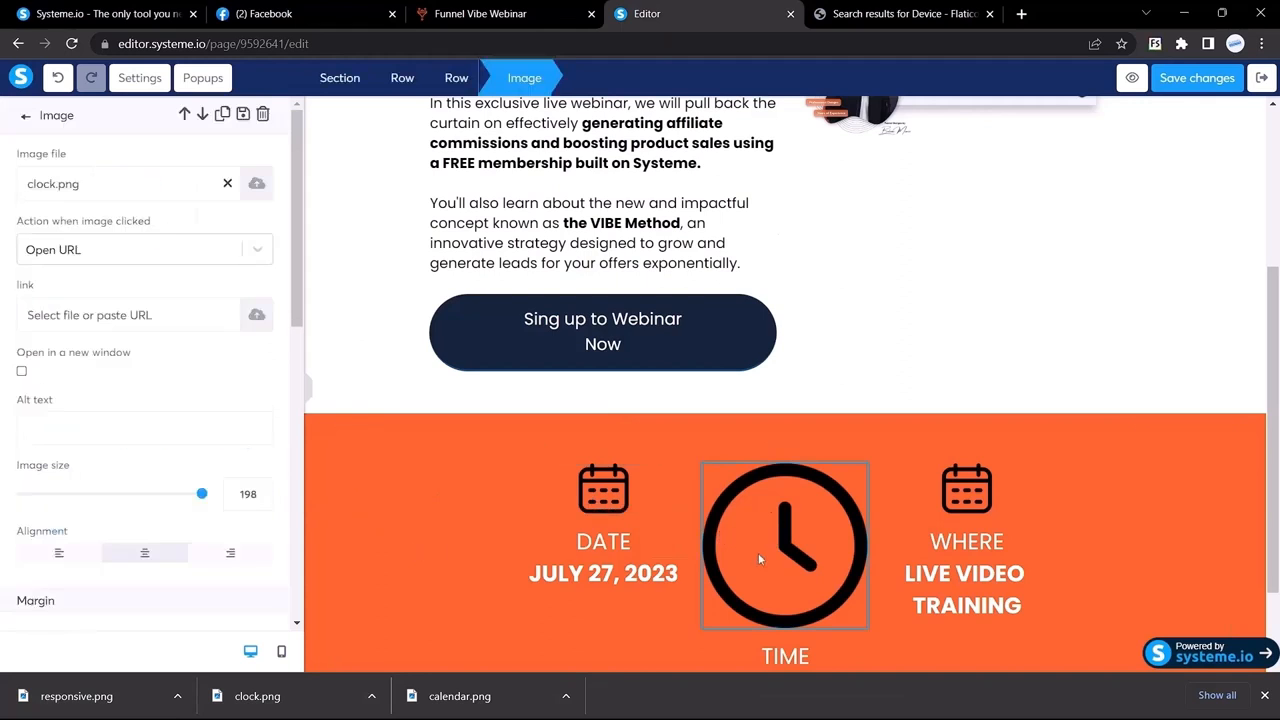
{"action": "double_click", "coordinate": [248, 494]}
{"action": "type", "text": "60"}
{"action": "left_click", "coordinate": [983, 484]}
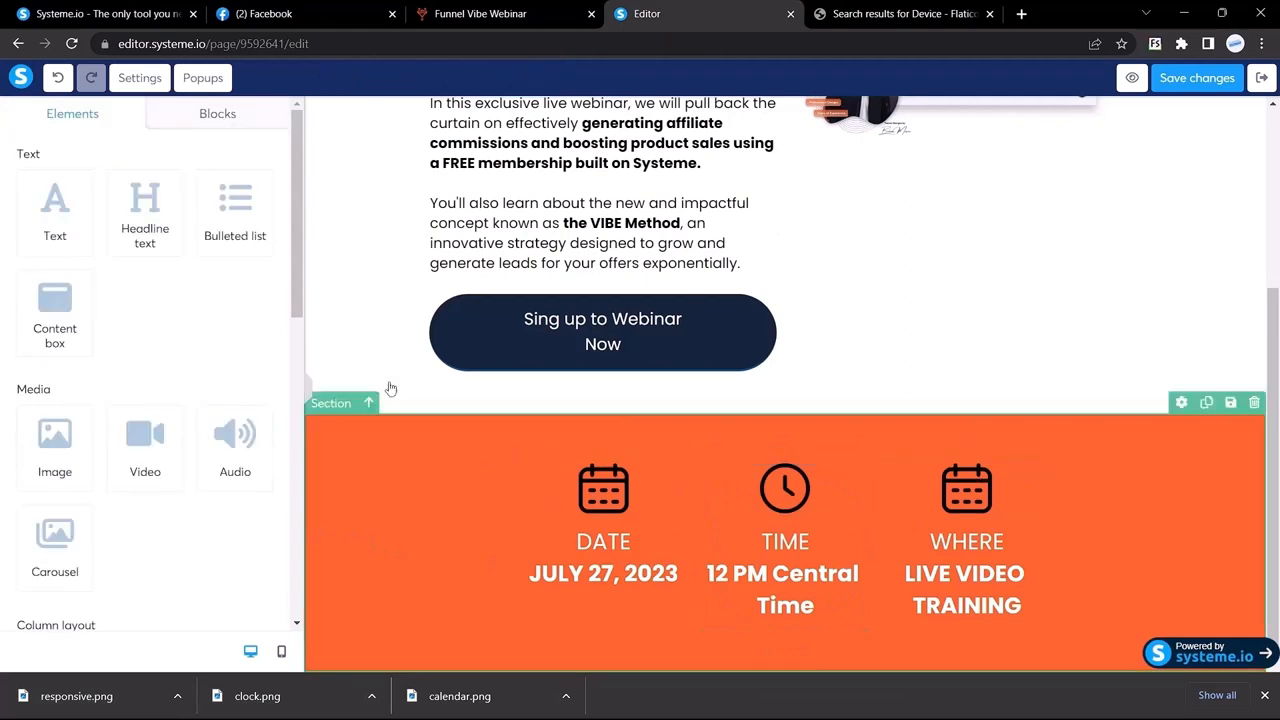
Step: Replace the WHERE column's calendar with responsive.png at image size 60
{"action": "left_click", "coordinate": [962, 506]}
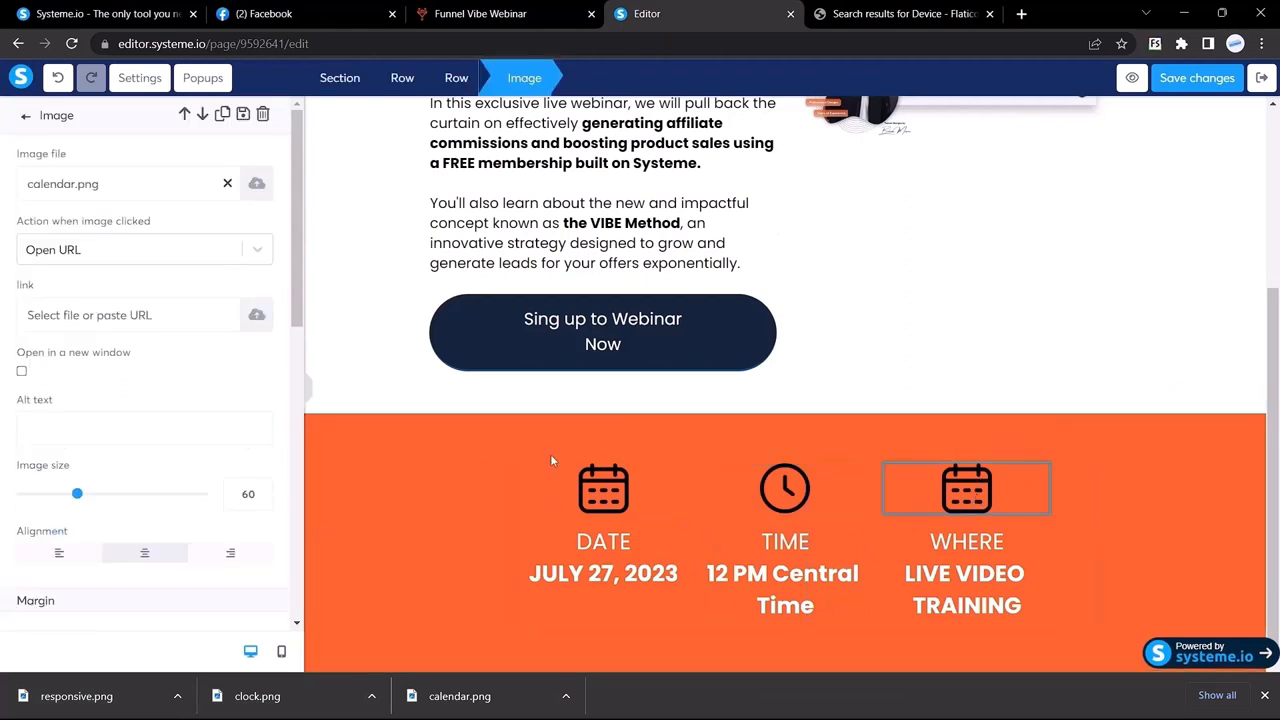
{"action": "left_click", "coordinate": [256, 183]}
{"action": "left_click_drag", "start_coordinate": [149, 694], "coordinate": [611, 371]}
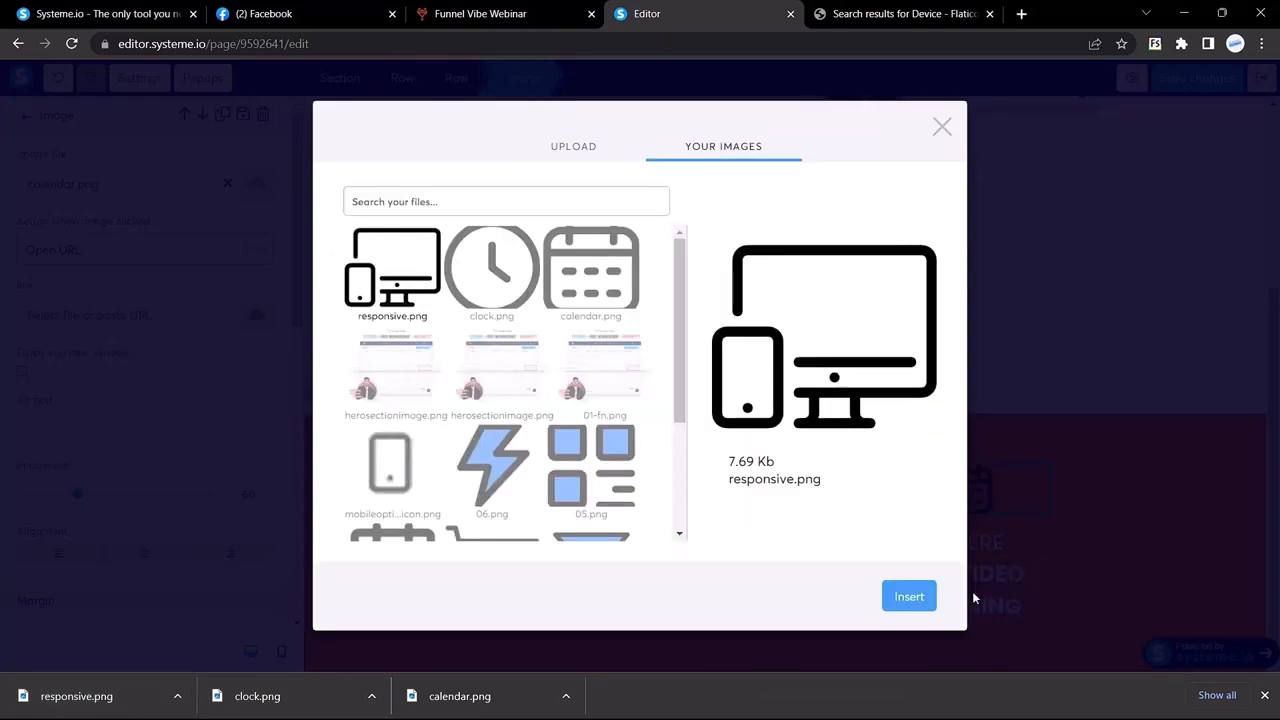
{"action": "left_click", "coordinate": [906, 597]}
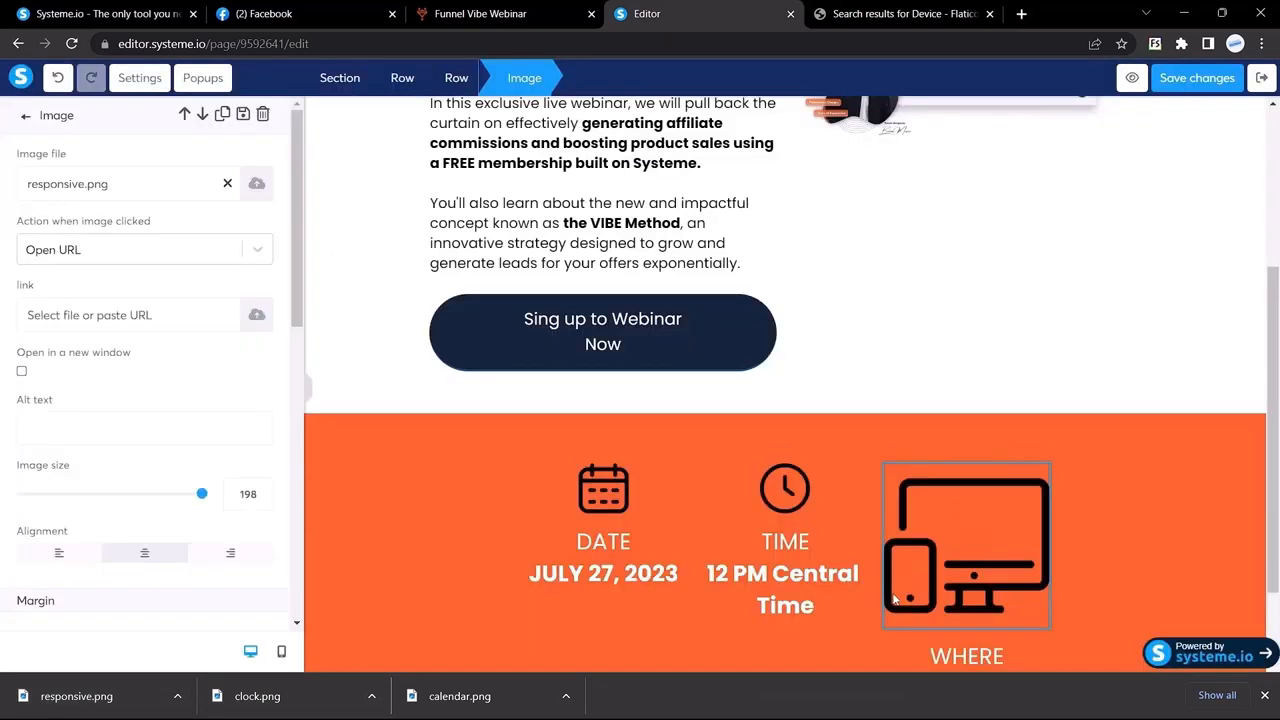
{"action": "double_click", "coordinate": [244, 494]}
{"action": "type", "text": "60"}
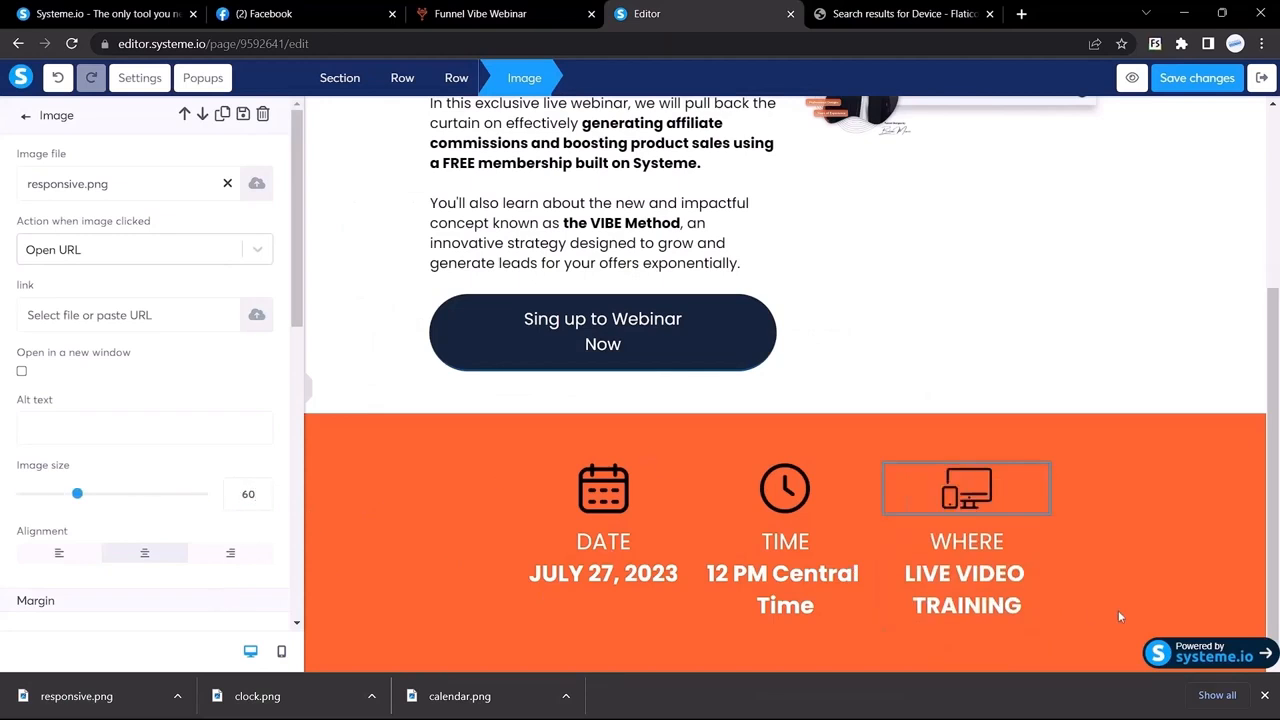
{"action": "left_click", "coordinate": [1264, 695]}
{"action": "left_click", "coordinate": [480, 13]}
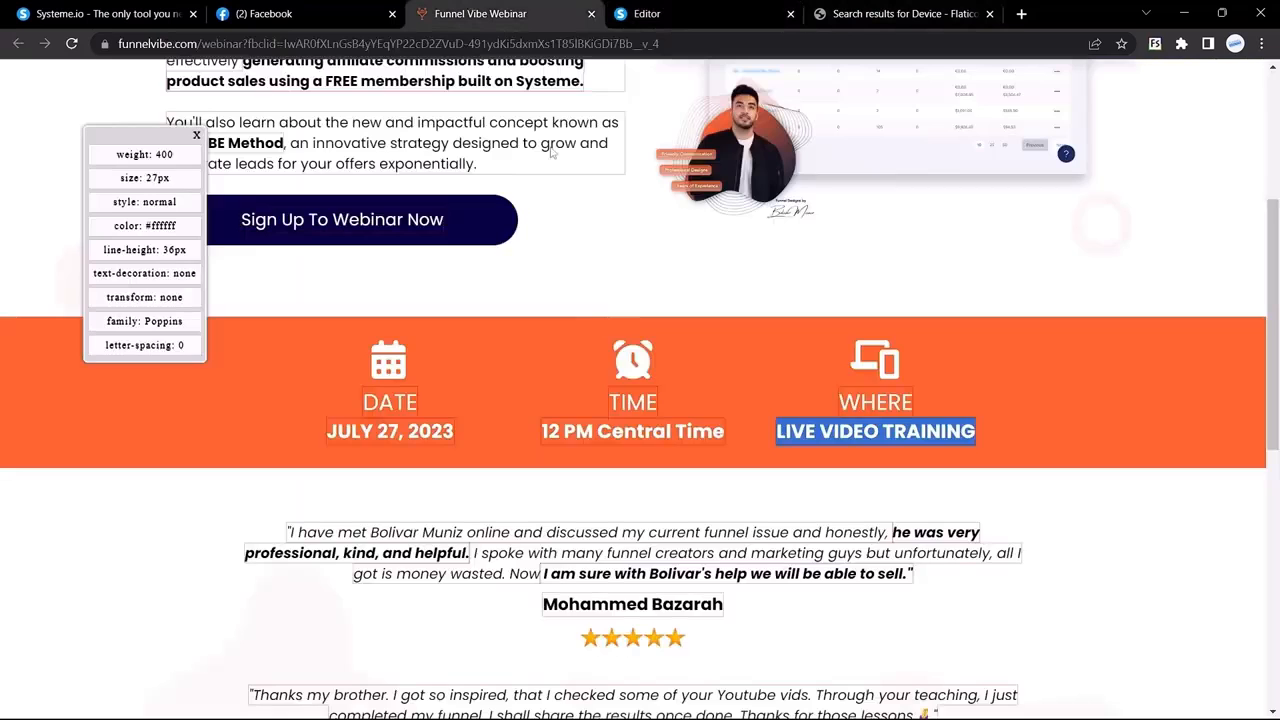
{"action": "scroll", "coordinate": [591, 322], "scroll_direction": "down", "scroll_amount": 2}
{"action": "scroll", "coordinate": [591, 324], "scroll_direction": "down", "scroll_amount": 1}
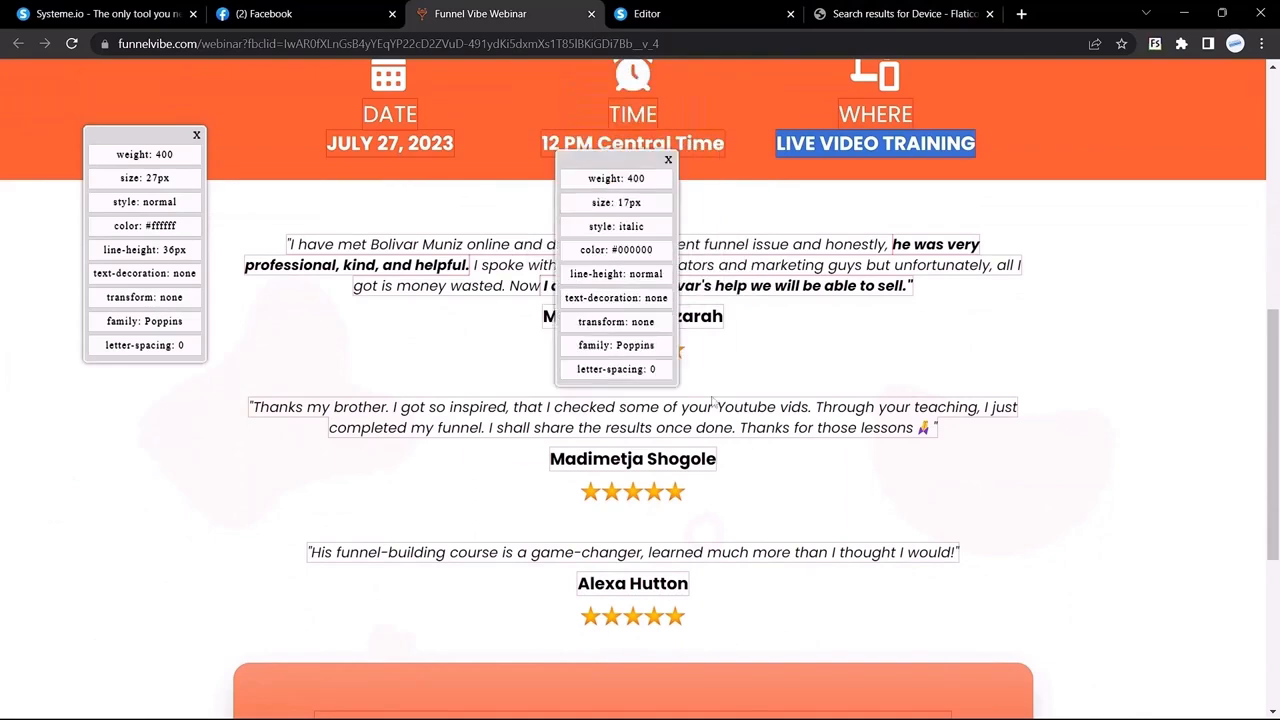
{"action": "mouse_move", "coordinate": [730, 717]}
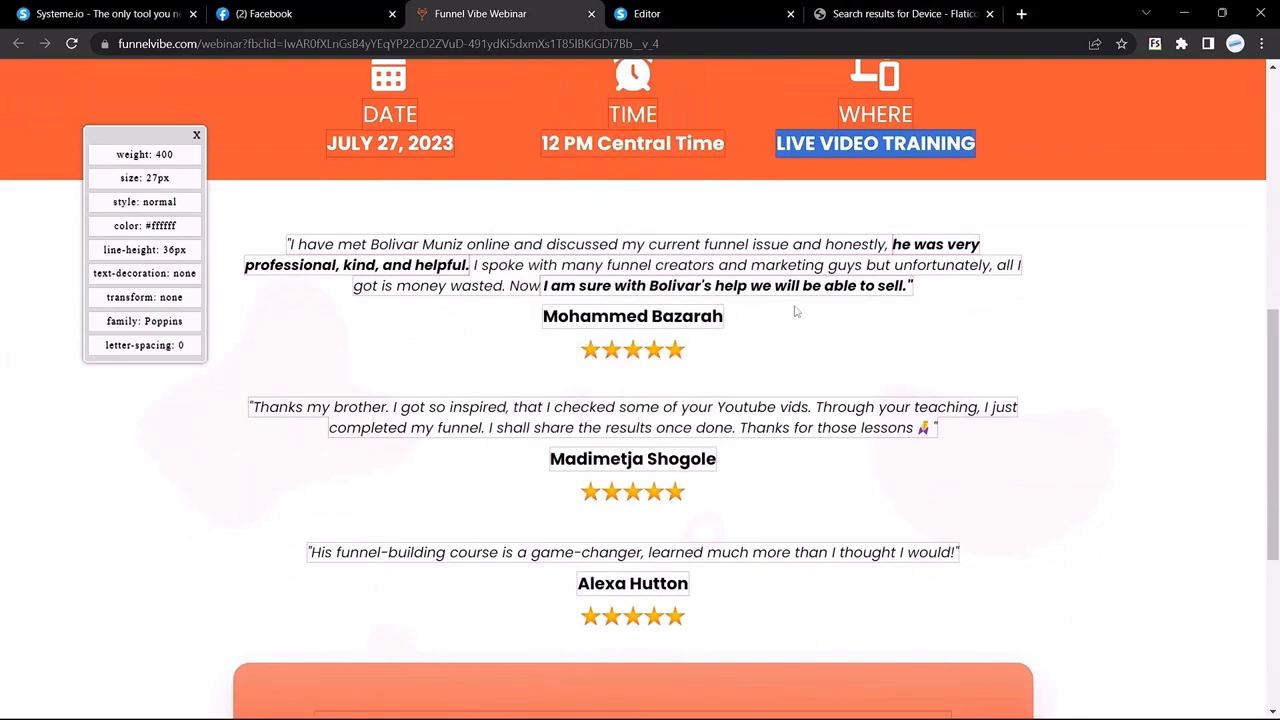
{"action": "key", "text": "ctrl+Tab"}
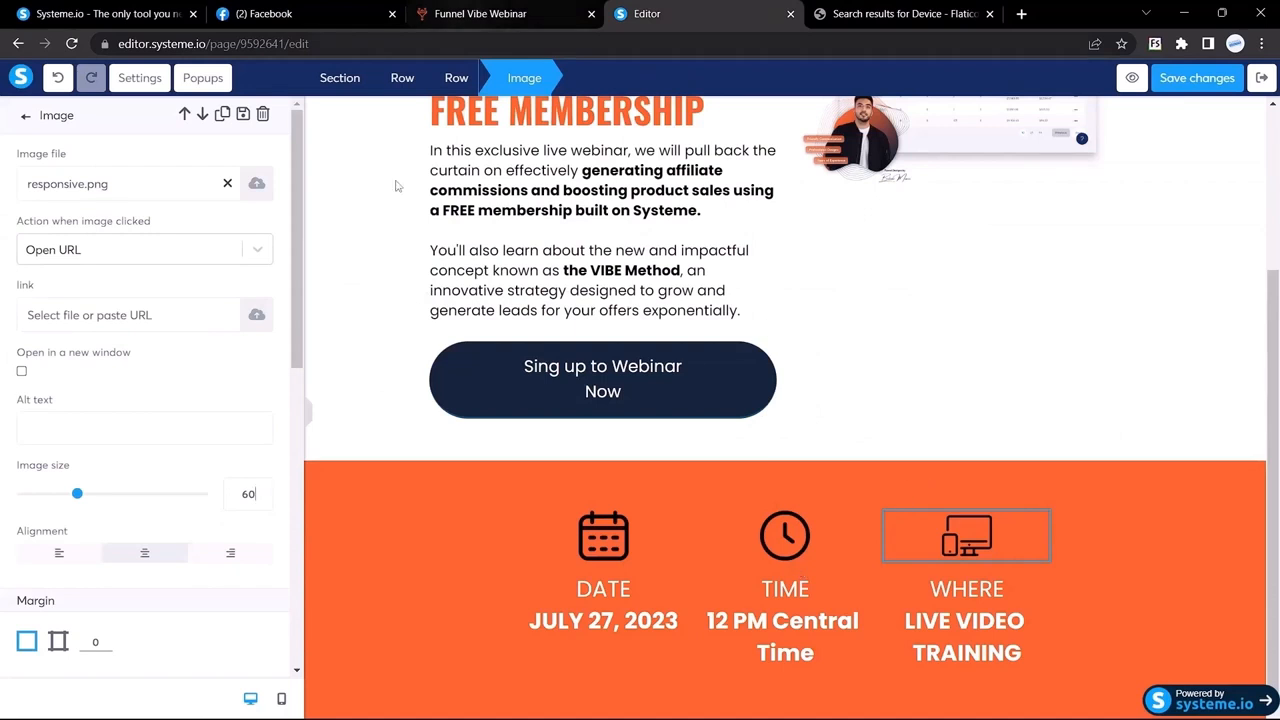
{"action": "left_click", "coordinate": [306, 418]}
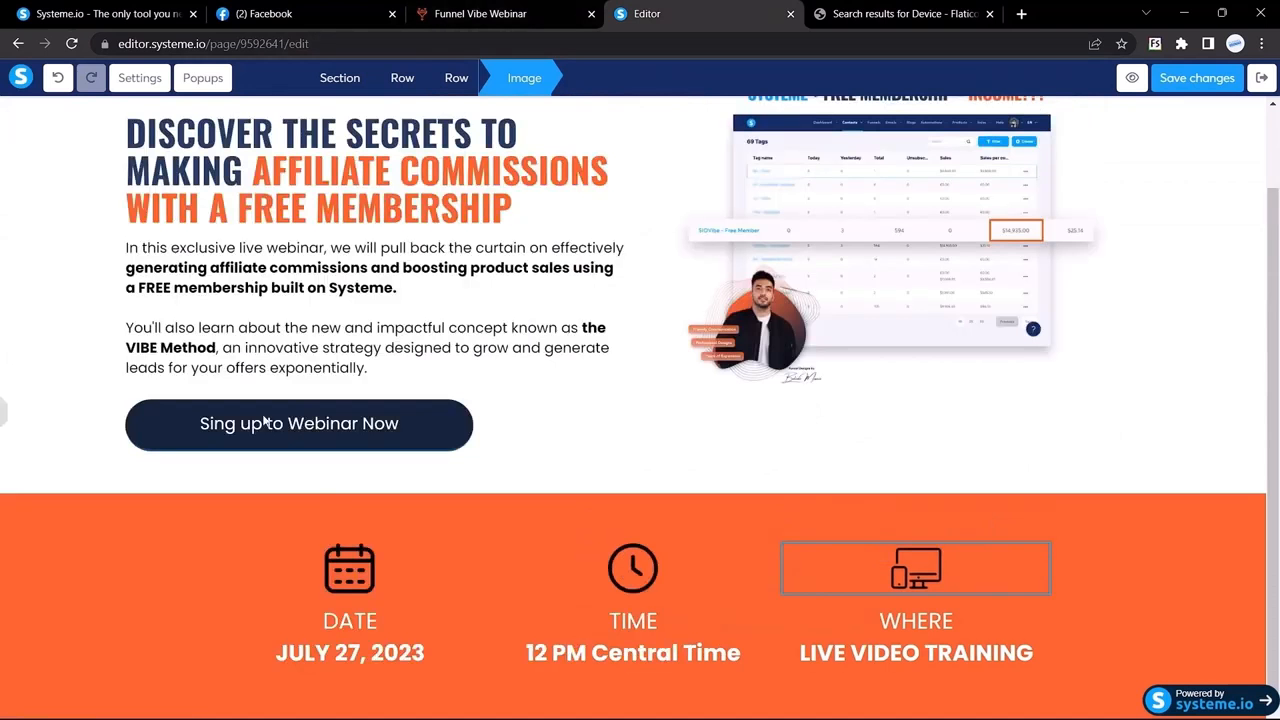
{"action": "left_click", "coordinate": [150, 551]}
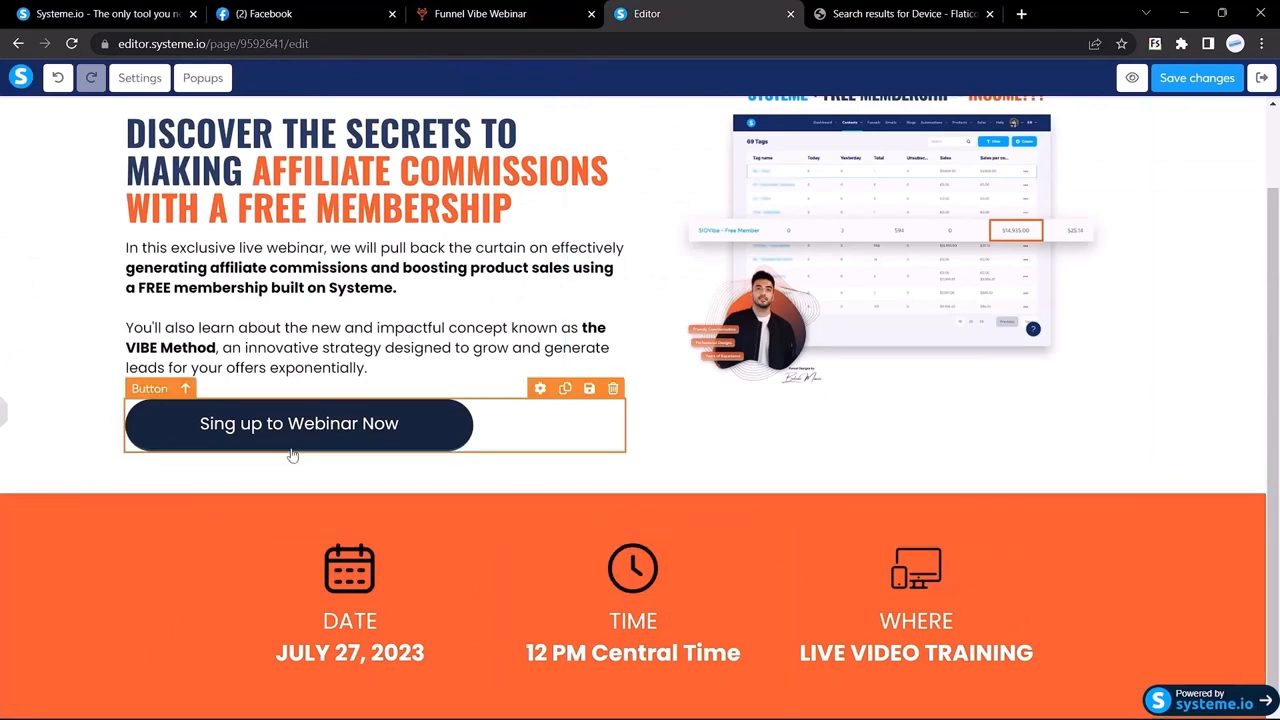
{"action": "left_click", "coordinate": [4, 422]}
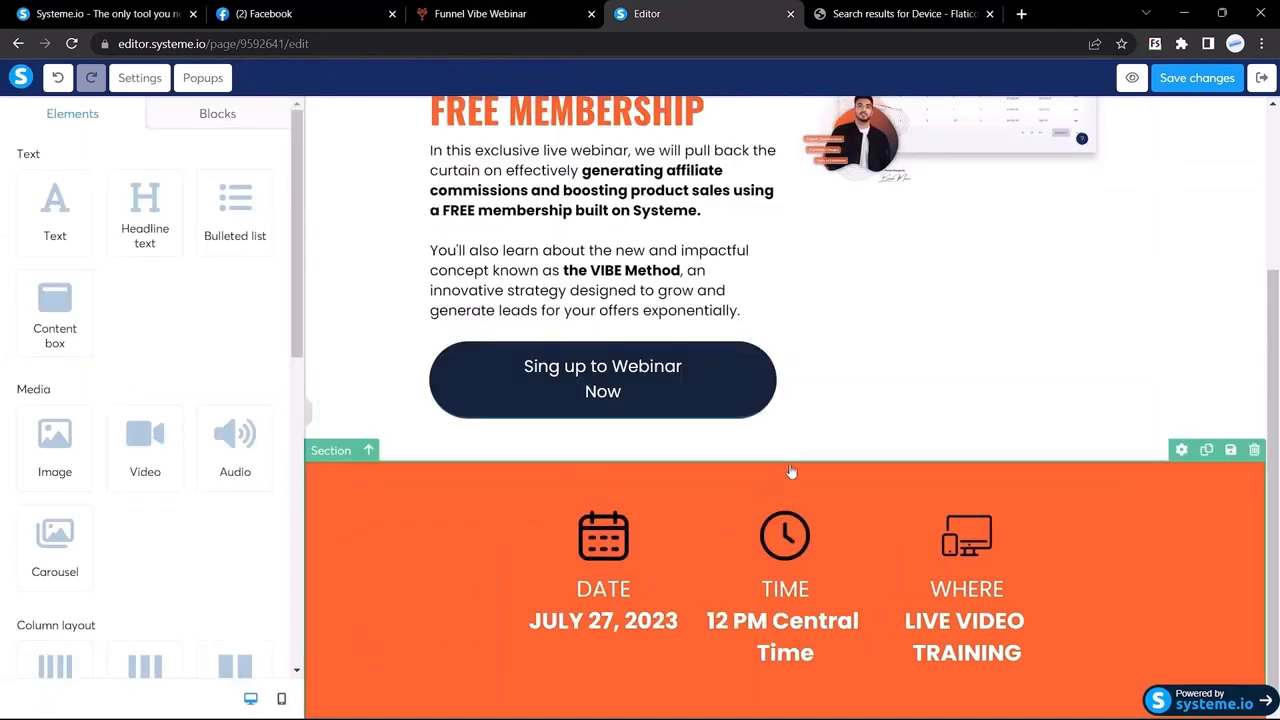
Step: Give the date/time/where row top and bottom margins of 50 and preview the spacing
{"action": "left_click", "coordinate": [541, 503]}
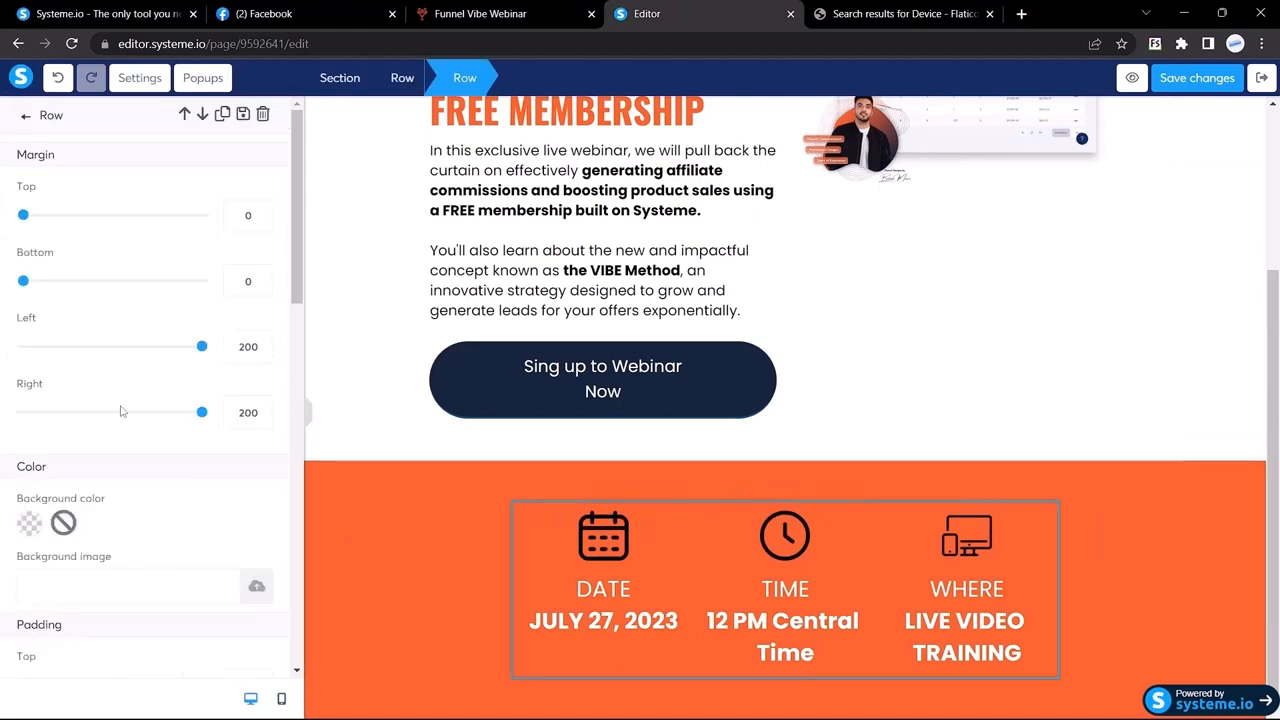
{"action": "double_click", "coordinate": [249, 214]}
{"action": "type", "text": "50"}
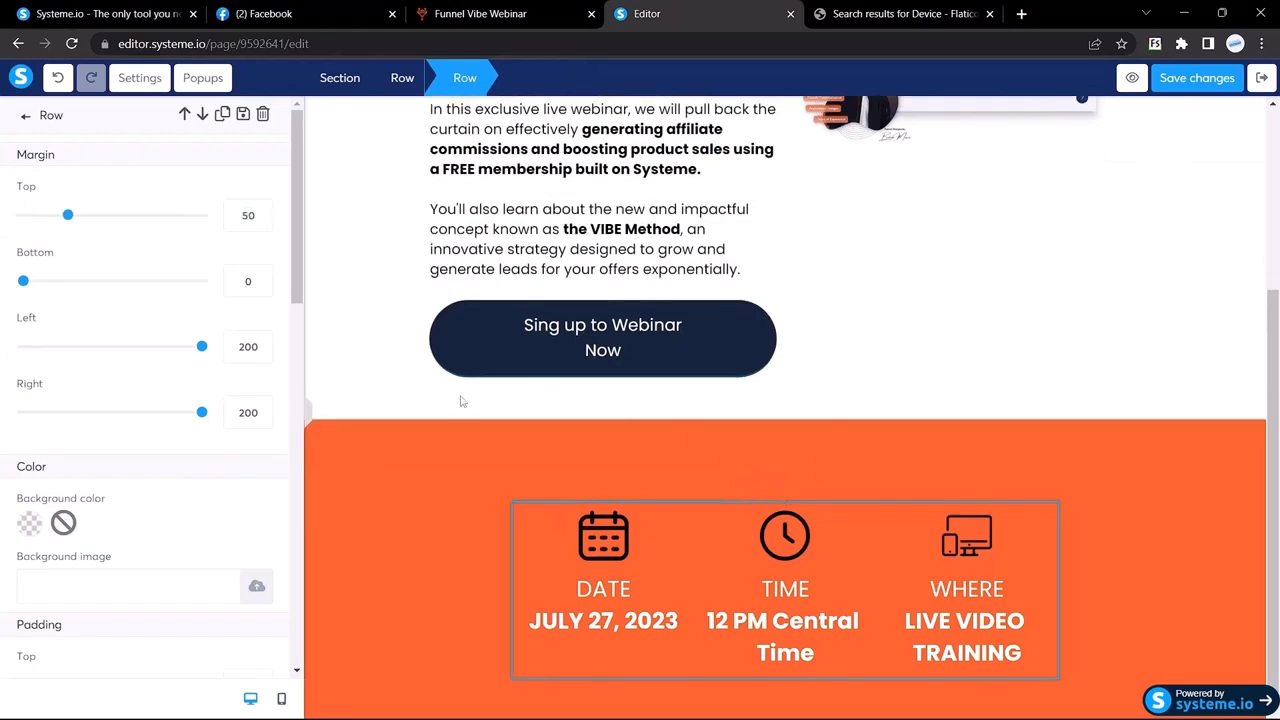
{"action": "double_click", "coordinate": [247, 283]}
{"action": "type", "text": "50"}
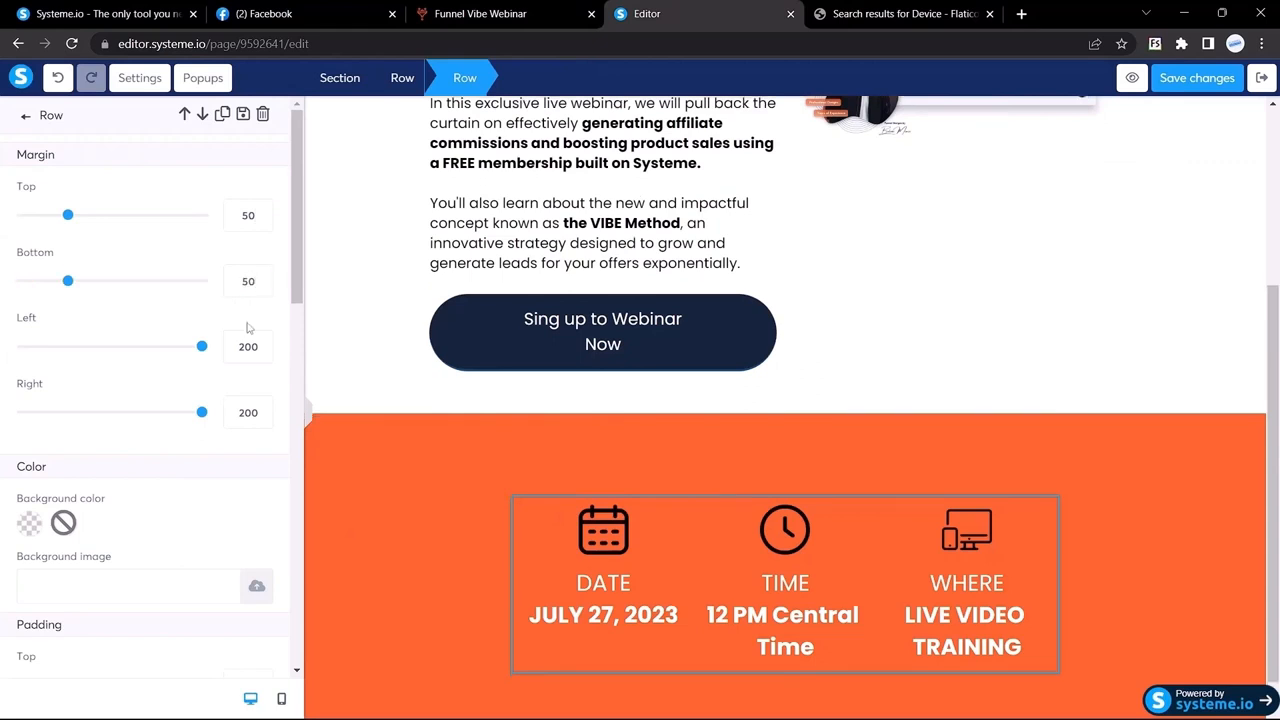
{"action": "left_click", "coordinate": [310, 419]}
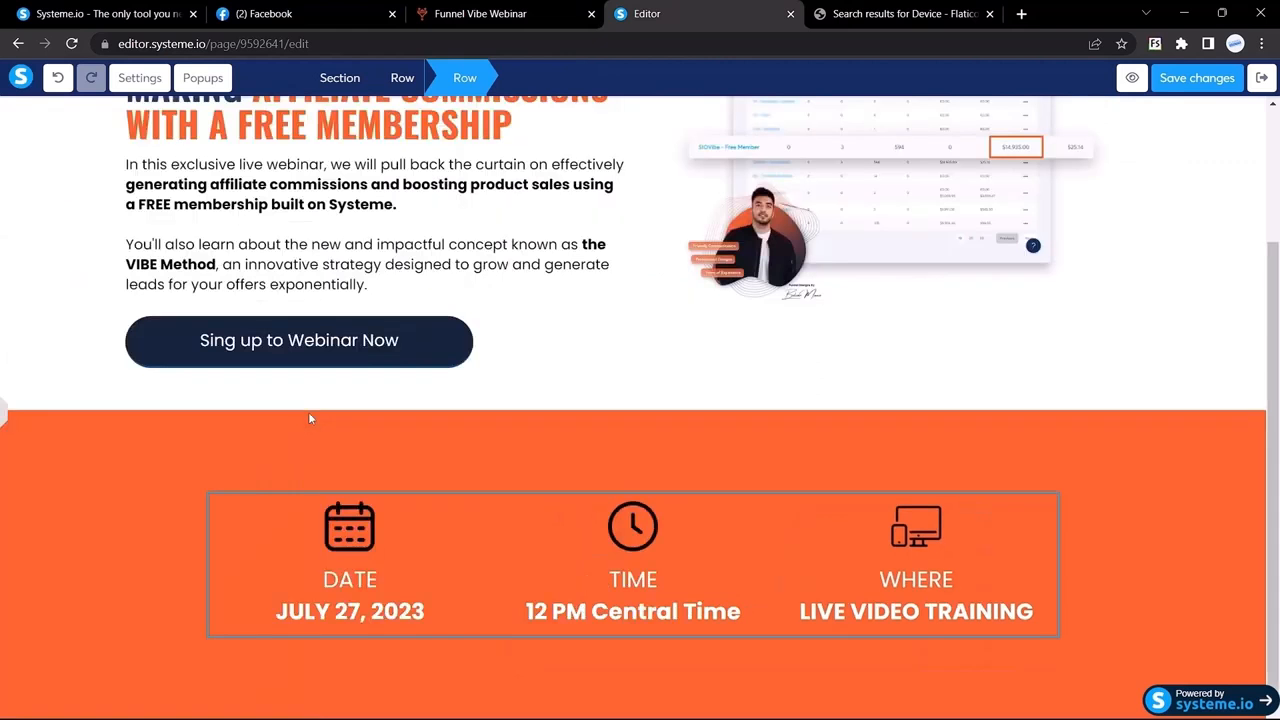
{"action": "left_click", "coordinate": [6, 424]}
{"action": "left_click", "coordinate": [490, 13]}
{"action": "scroll", "coordinate": [465, 384], "scroll_direction": "up", "scroll_amount": 2}
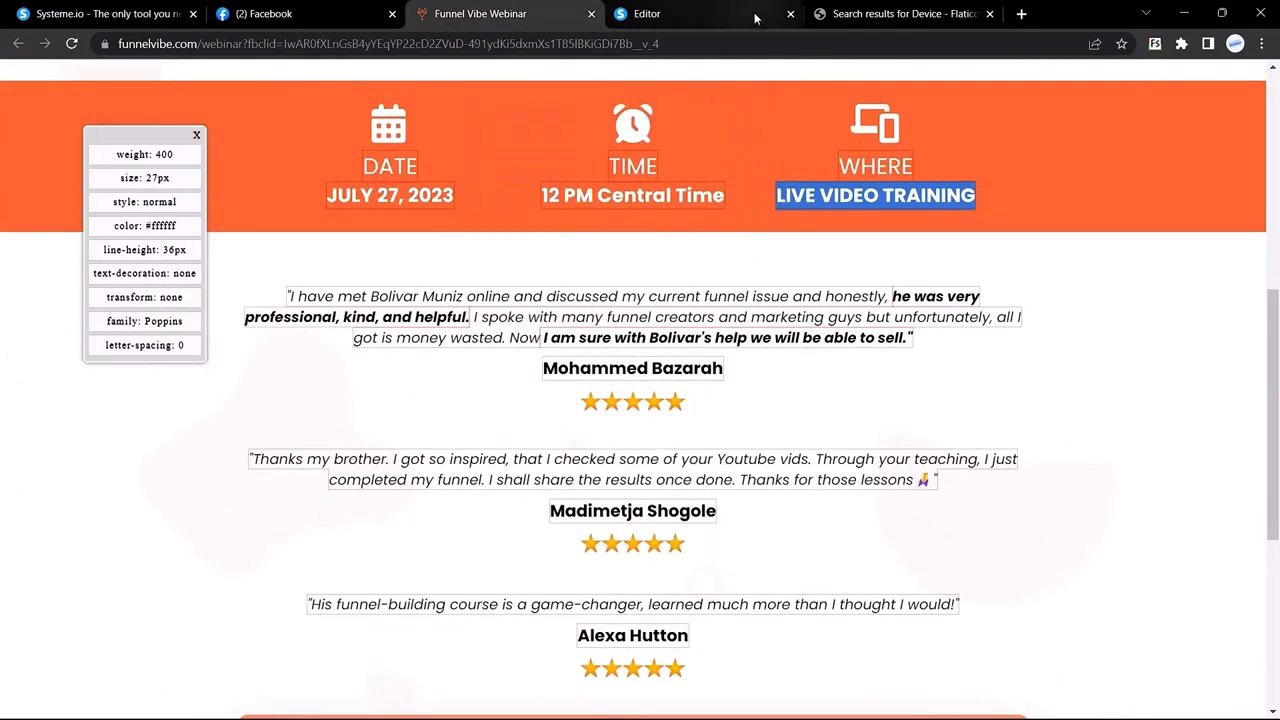
Step: Add an empty section below the orange strip
{"action": "left_click", "coordinate": [665, 8]}
{"action": "scroll", "coordinate": [157, 411], "scroll_direction": "down", "scroll_amount": 6}
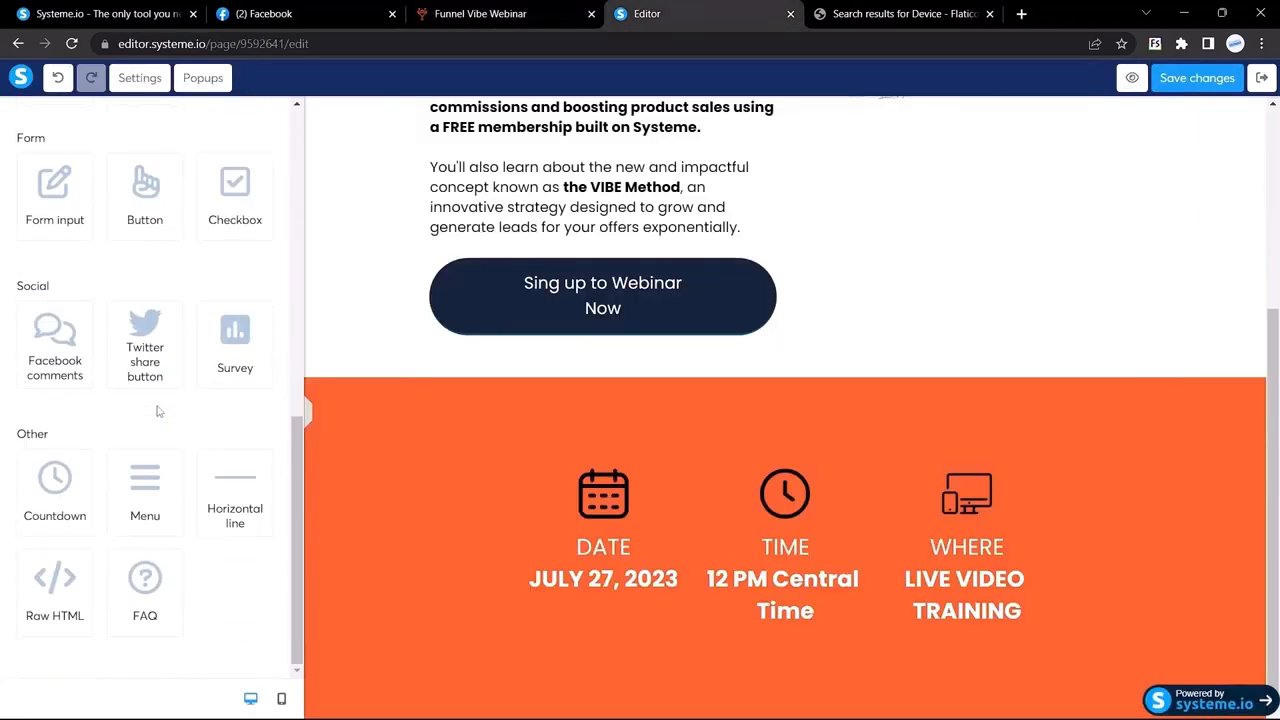
{"action": "scroll", "coordinate": [146, 412], "scroll_direction": "up", "scroll_amount": 5}
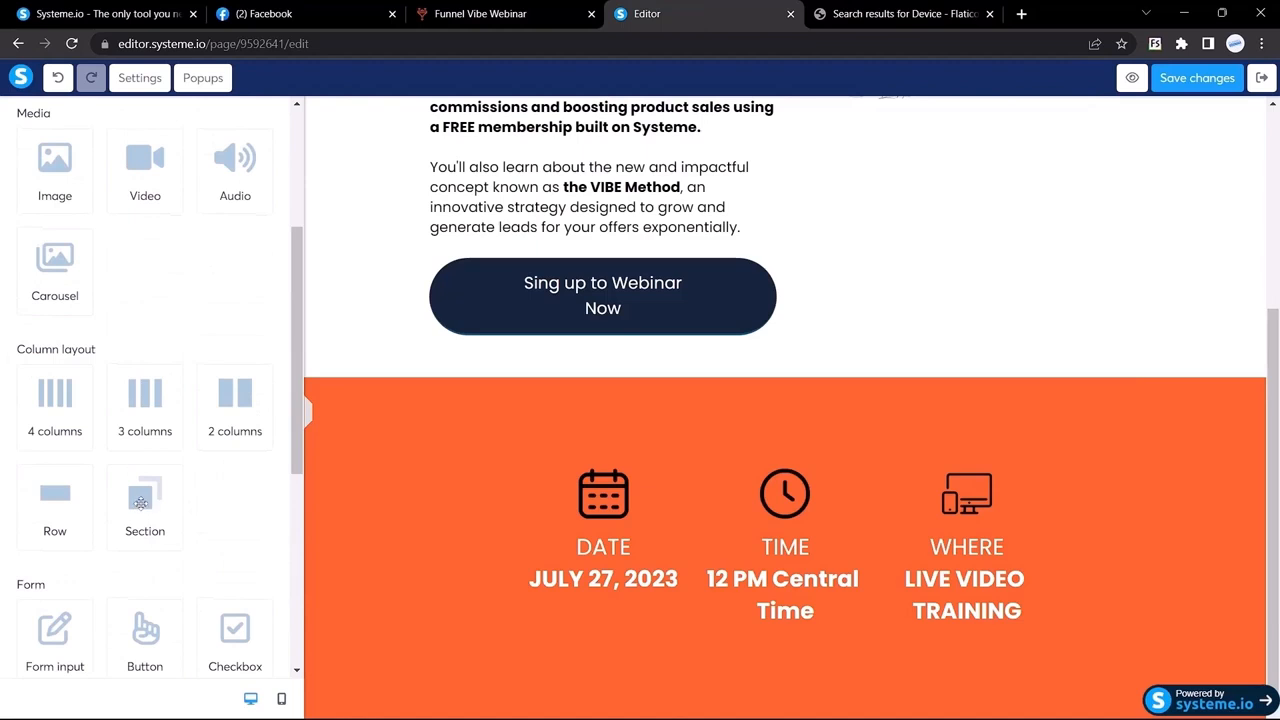
{"action": "left_click_drag", "start_coordinate": [141, 502], "coordinate": [712, 580]}
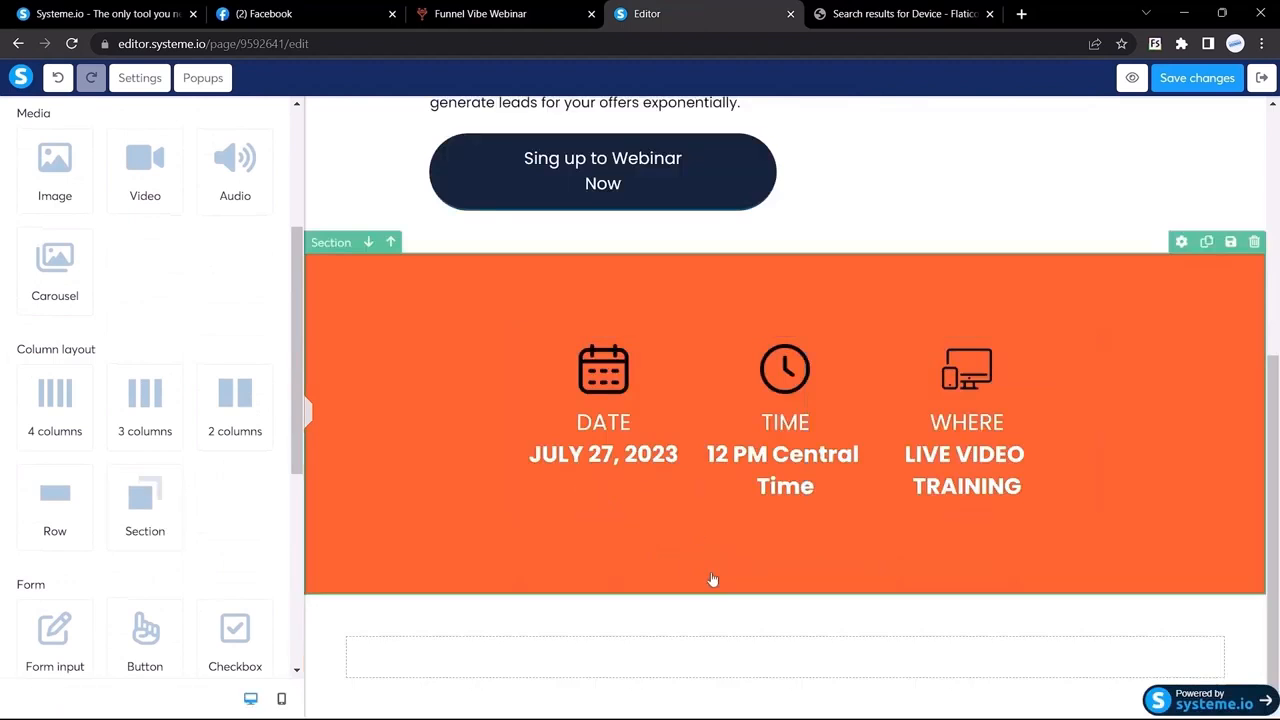
Step: Copy the first testimonial quote from the reference and paste it into a new Text block
{"action": "left_click", "coordinate": [524, 10]}
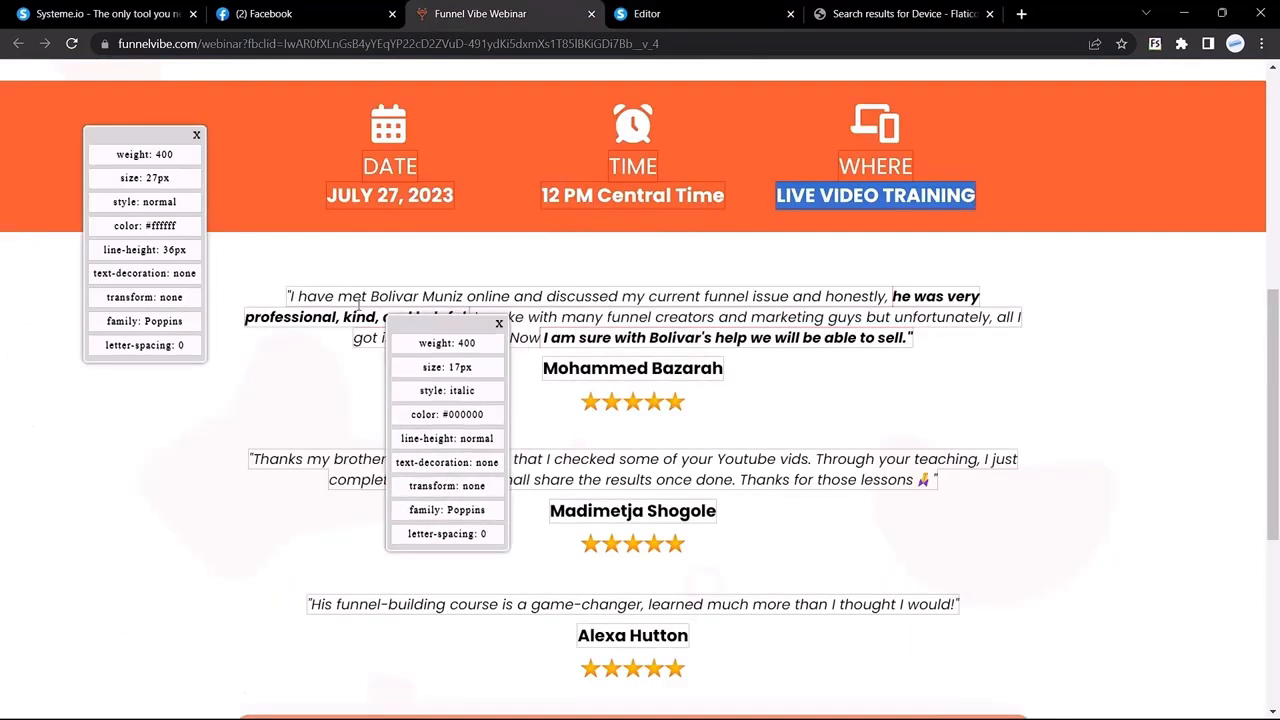
{"action": "left_click_drag", "start_coordinate": [286, 297], "coordinate": [556, 318]}
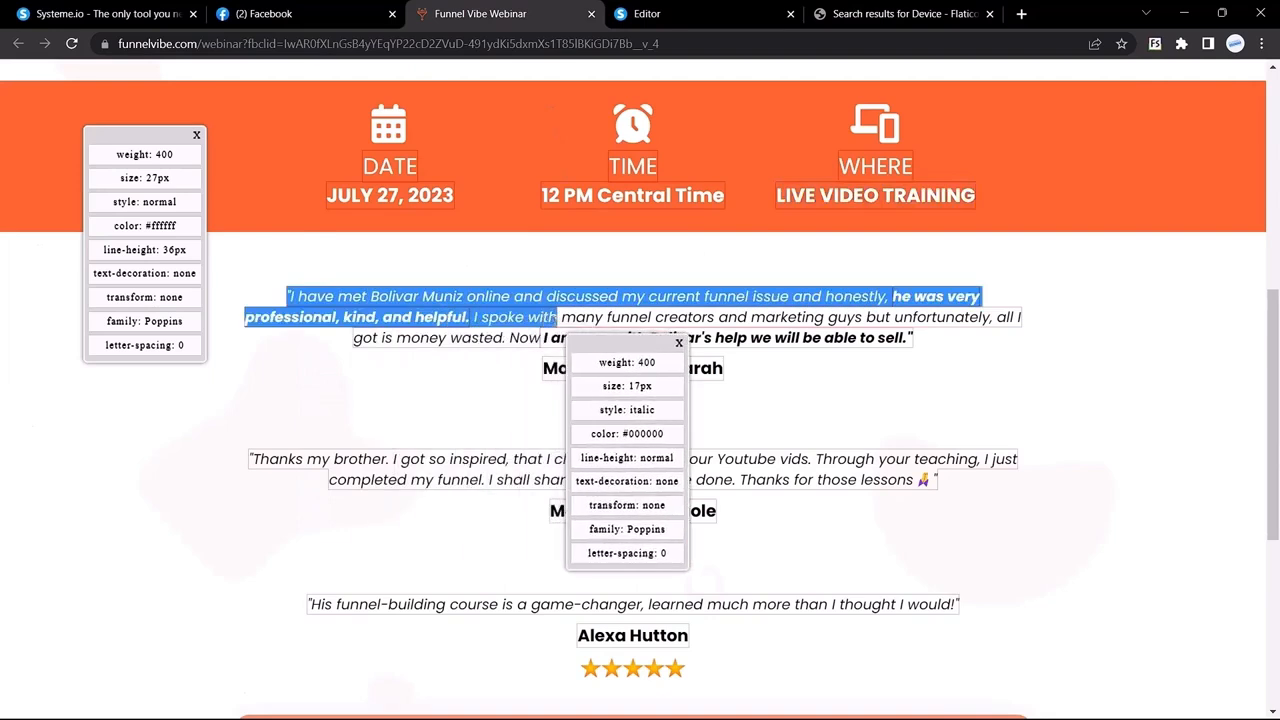
{"action": "left_click", "coordinate": [655, 13]}
{"action": "scroll", "coordinate": [143, 288], "scroll_direction": "up", "scroll_amount": 3}
{"action": "left_click_drag", "start_coordinate": [54, 230], "coordinate": [666, 665]}
{"action": "triple_click", "coordinate": [703, 660]}
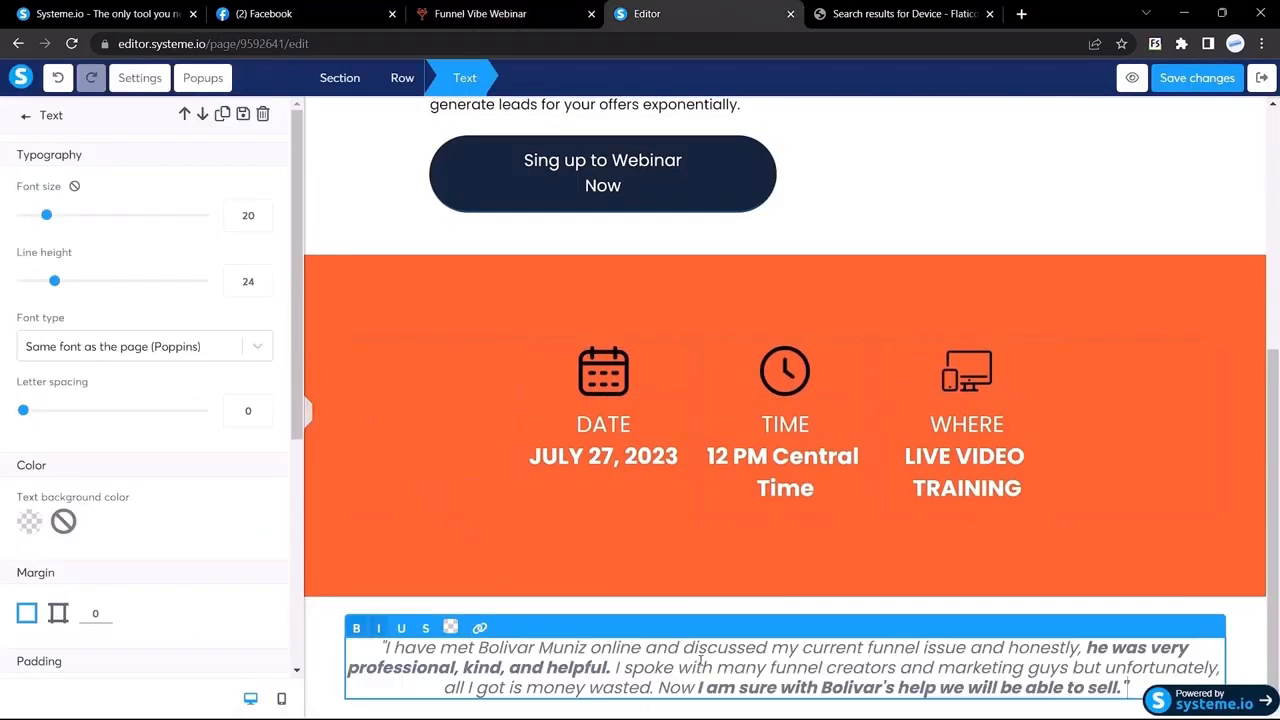
Step: Check the font size and style of the Funnel Vibe reference quote
{"action": "left_click", "coordinate": [545, 10]}
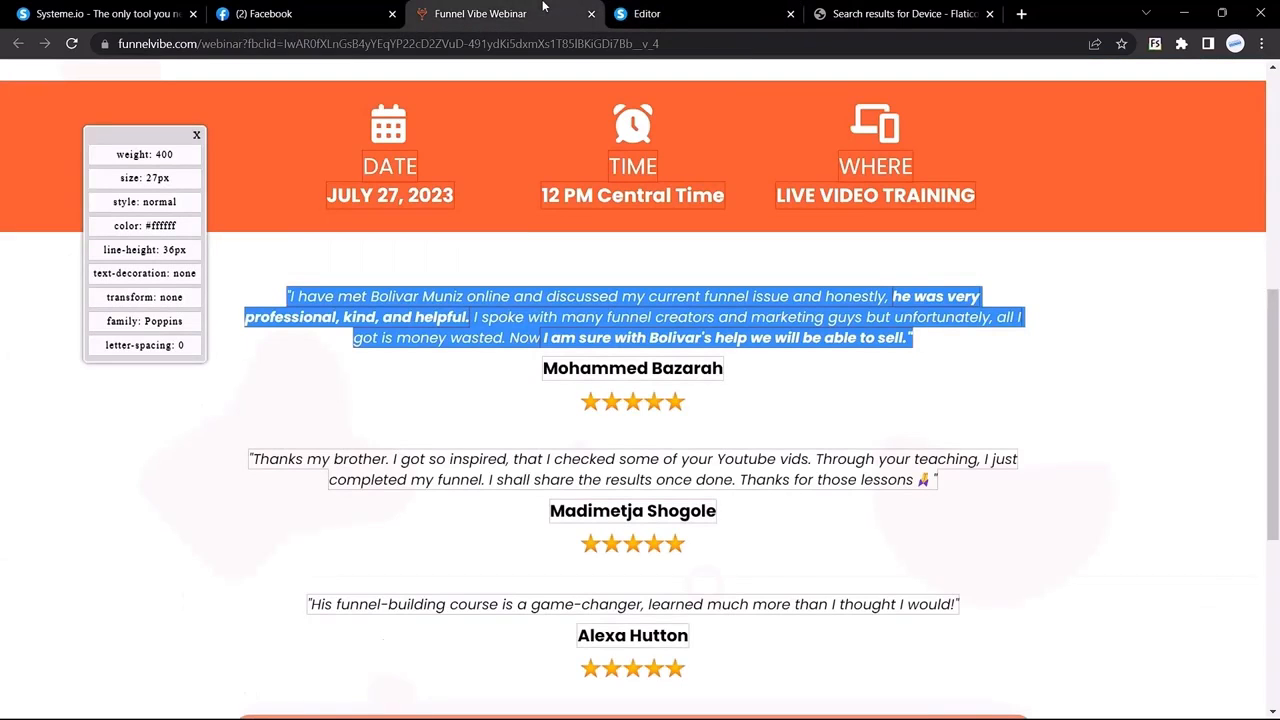
{"action": "left_click", "coordinate": [369, 297]}
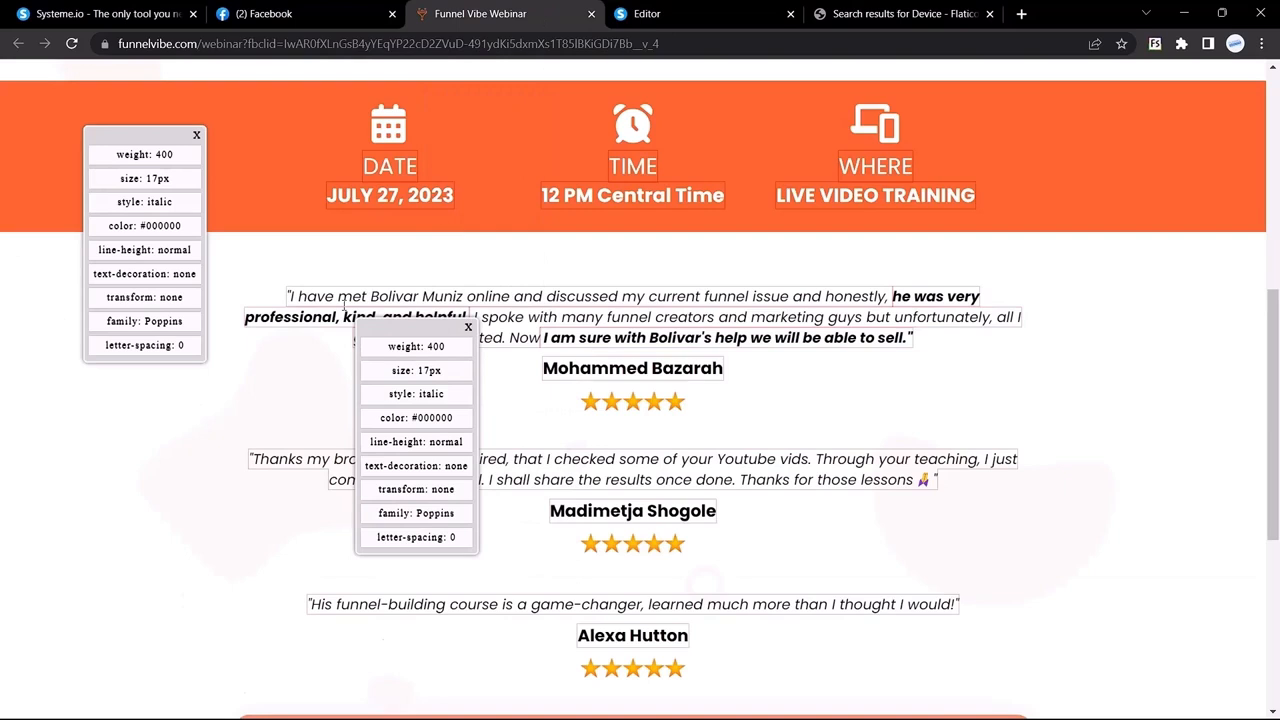
{"action": "left_click", "coordinate": [688, 7]}
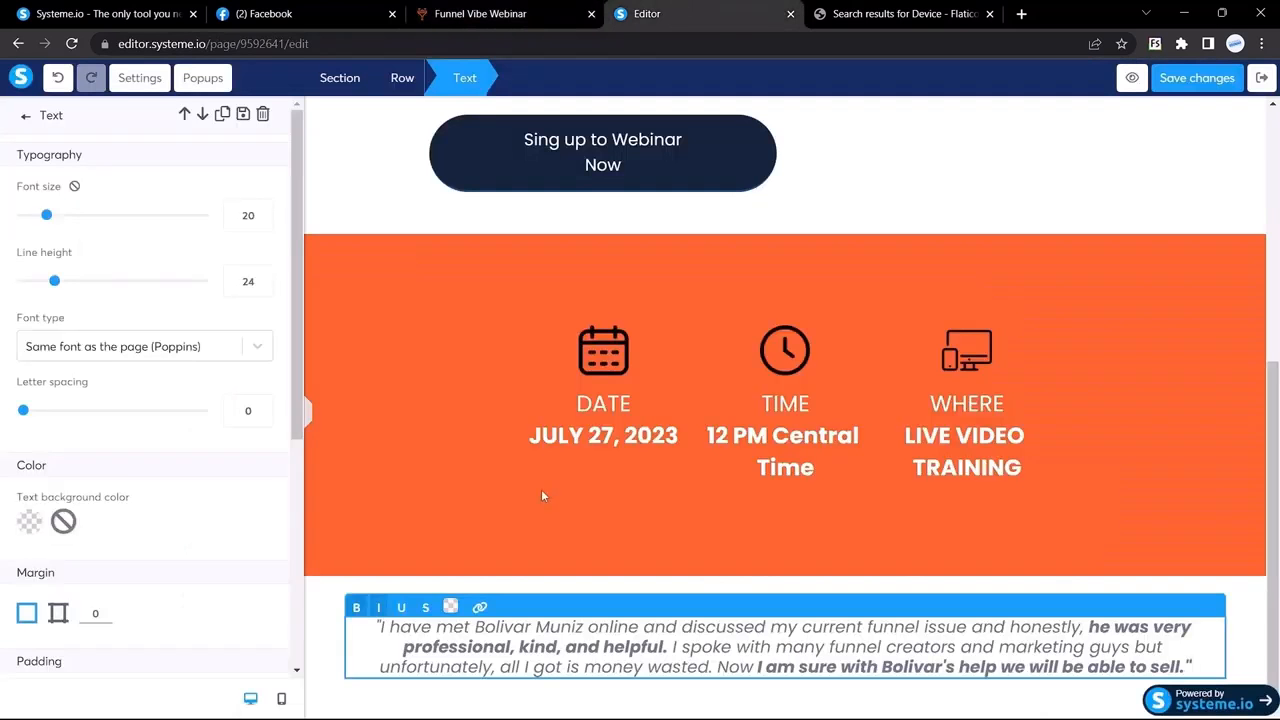
Step: Make the testimonial quote solid black (000000) at font size 17
{"action": "triple_click", "coordinate": [692, 651]}
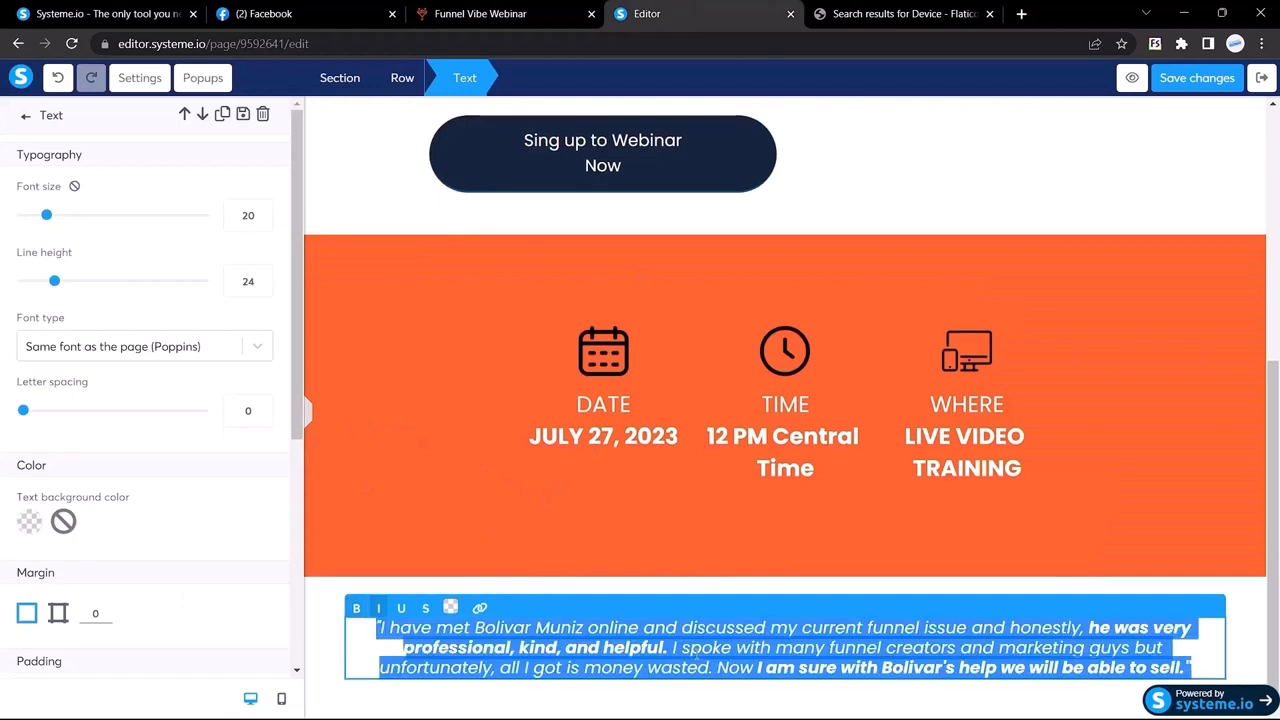
{"action": "left_click", "coordinate": [450, 607]}
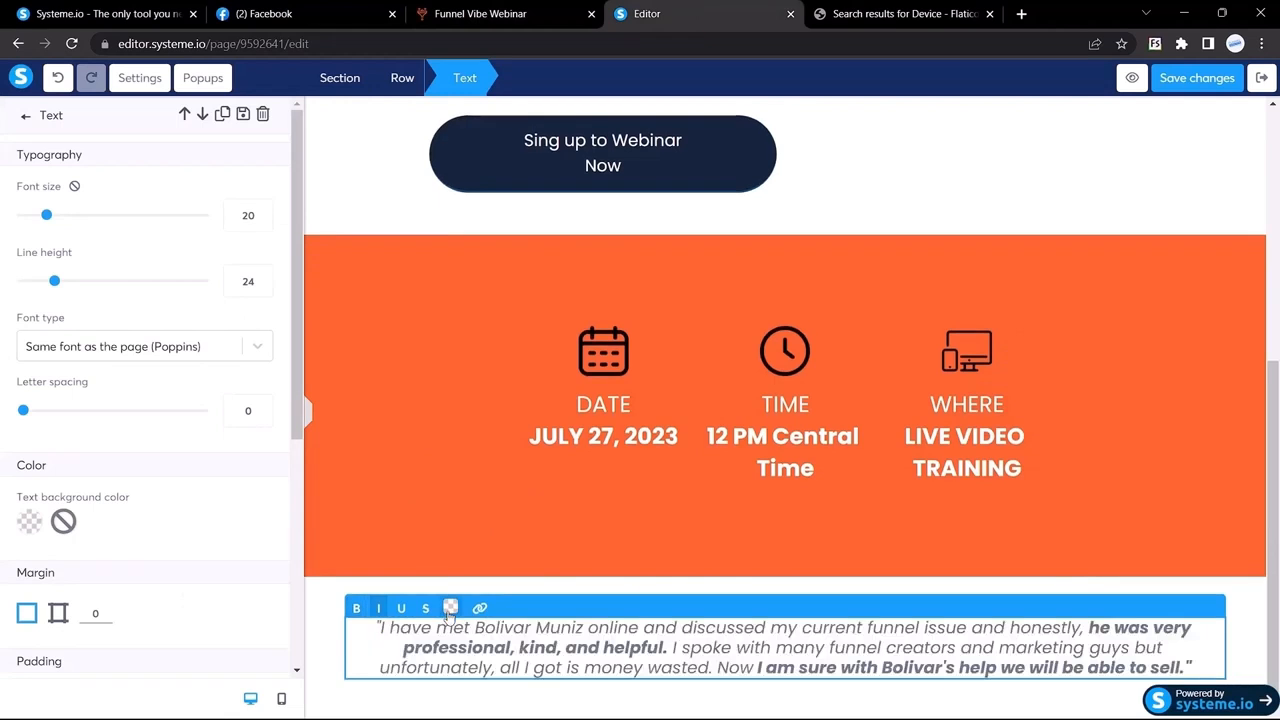
{"action": "left_click", "coordinate": [498, 396]}
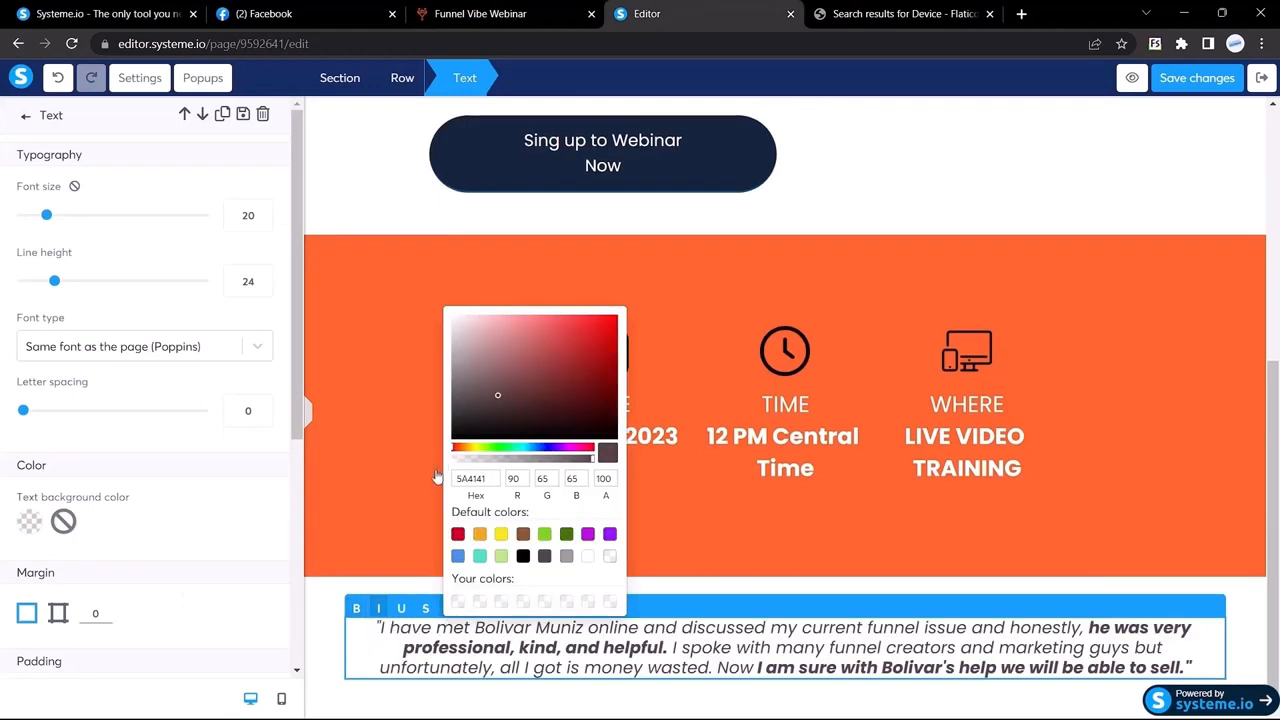
{"action": "left_click_drag", "start_coordinate": [437, 477], "coordinate": [373, 648]}
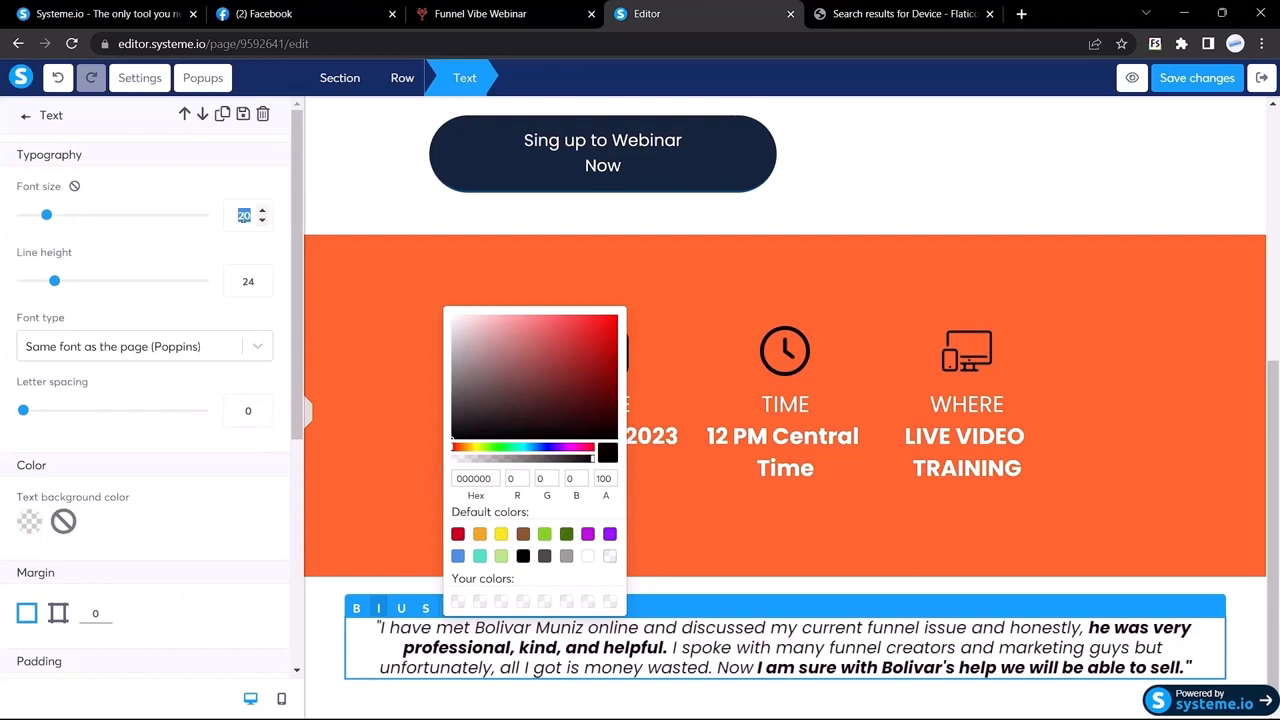
{"action": "type", "text": "17"}
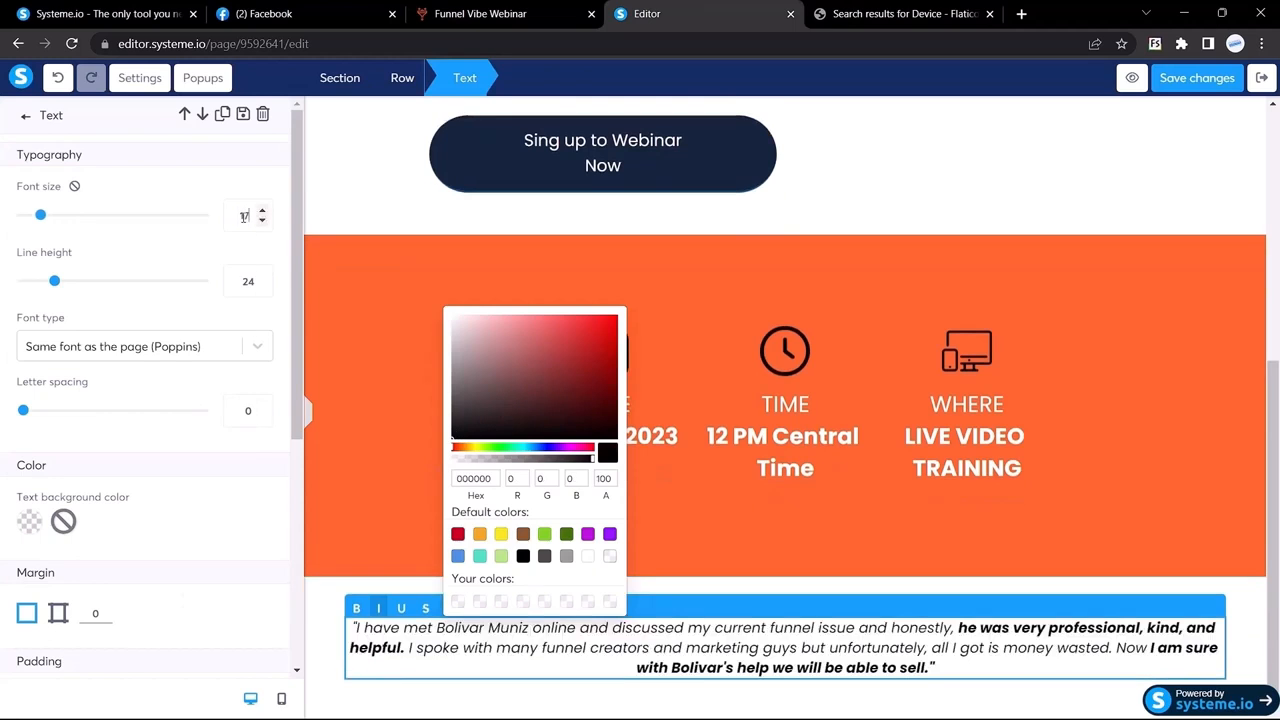
{"action": "left_click", "coordinate": [310, 420]}
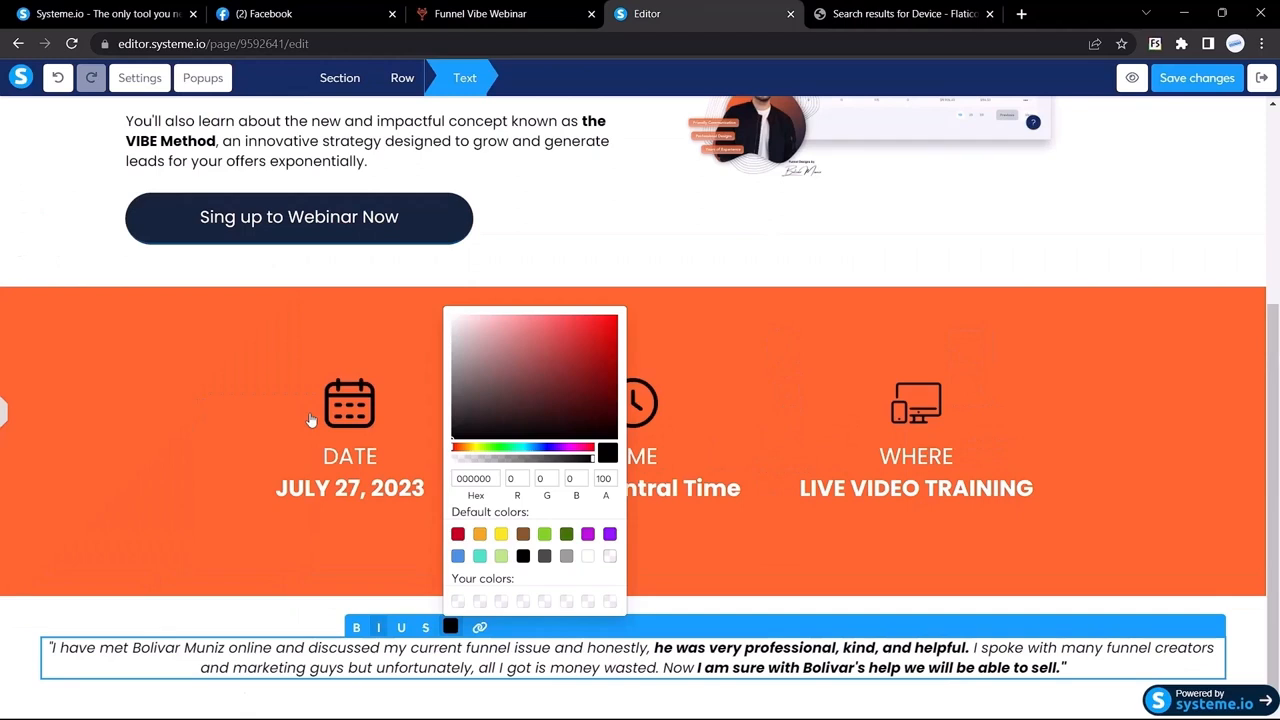
{"action": "left_click", "coordinate": [3, 608]}
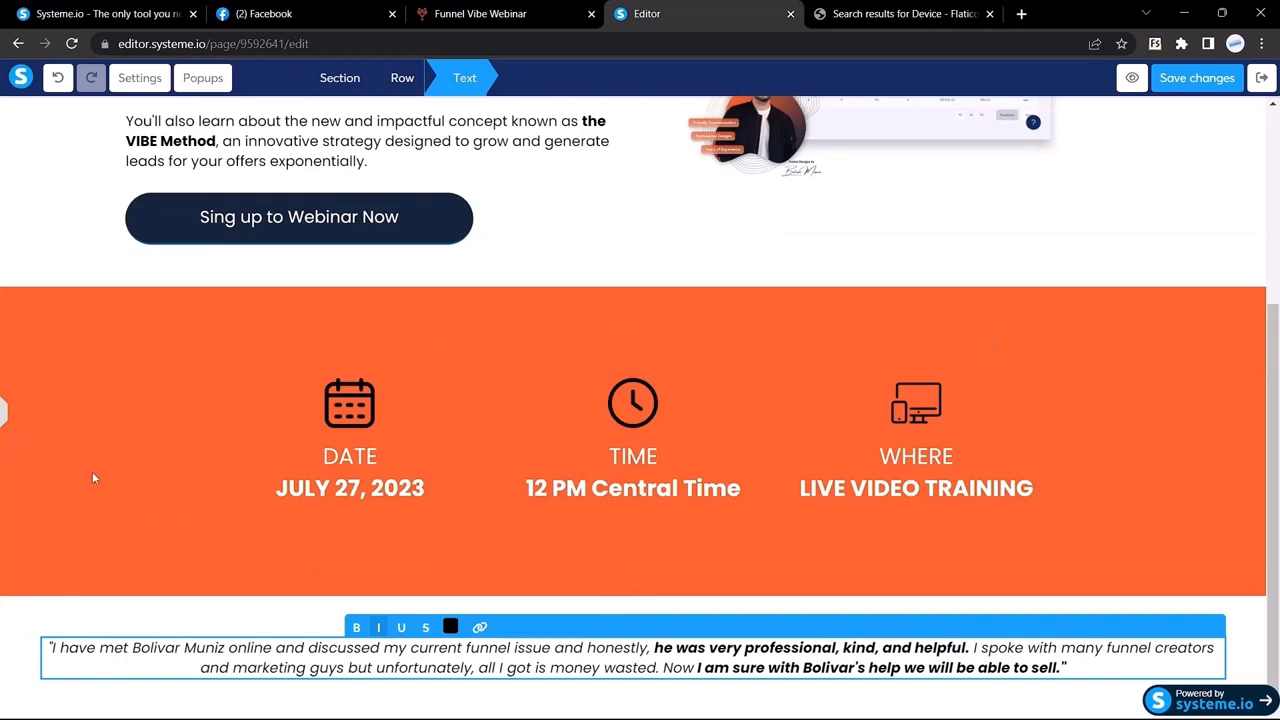
{"action": "left_click", "coordinate": [3, 414]}
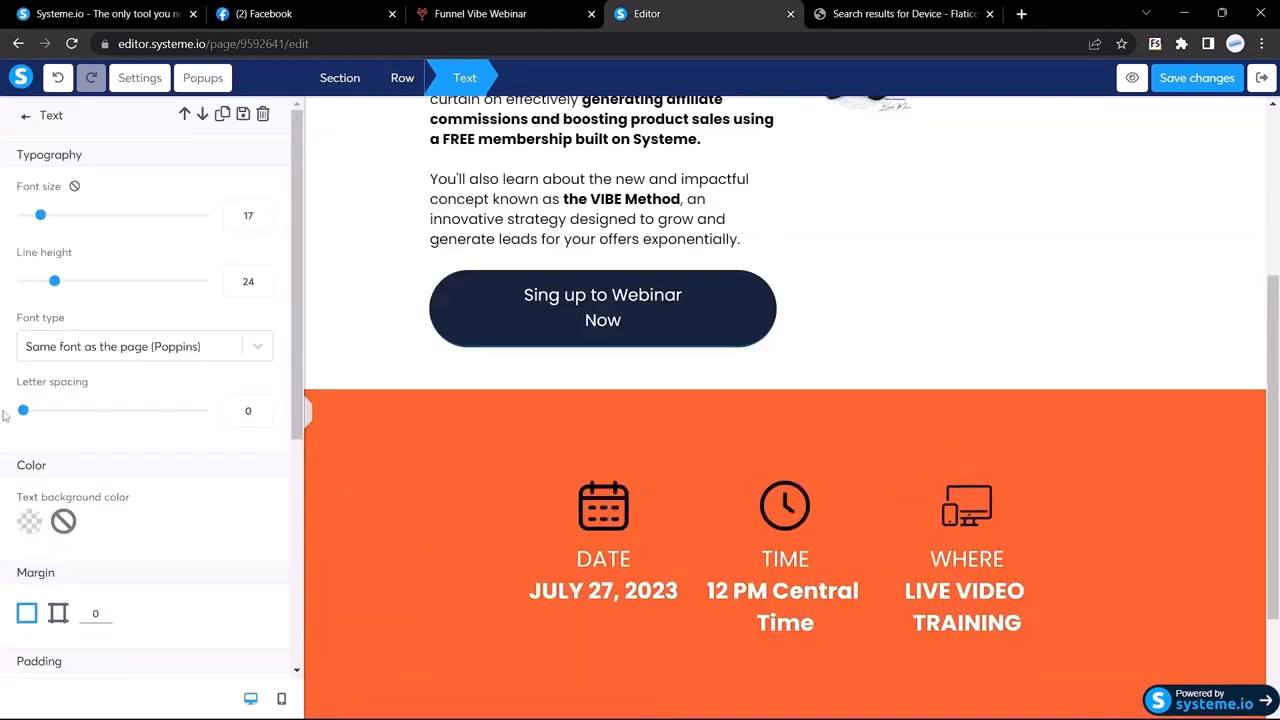
Step: Switch the testimonial margin to per-side values and try 100 for right and left
{"action": "scroll", "coordinate": [762, 392], "scroll_direction": "down", "scroll_amount": 2}
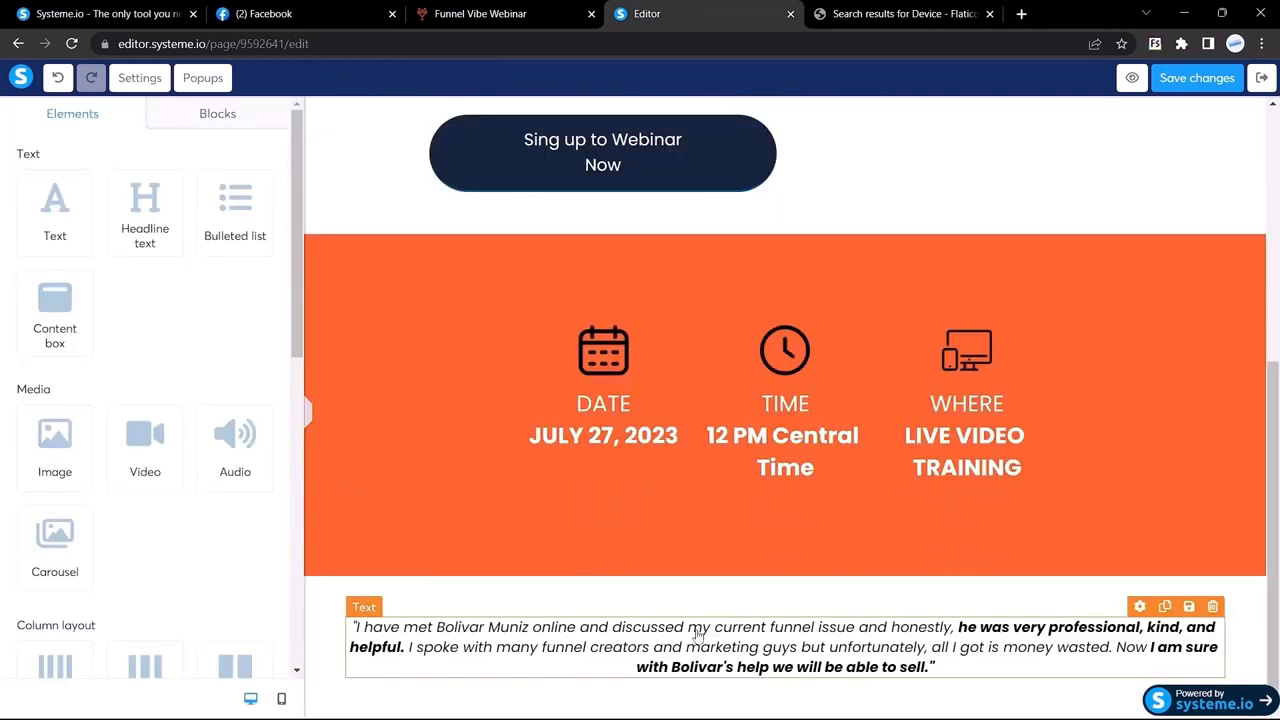
{"action": "scroll", "coordinate": [105, 375], "scroll_direction": "down", "scroll_amount": 5}
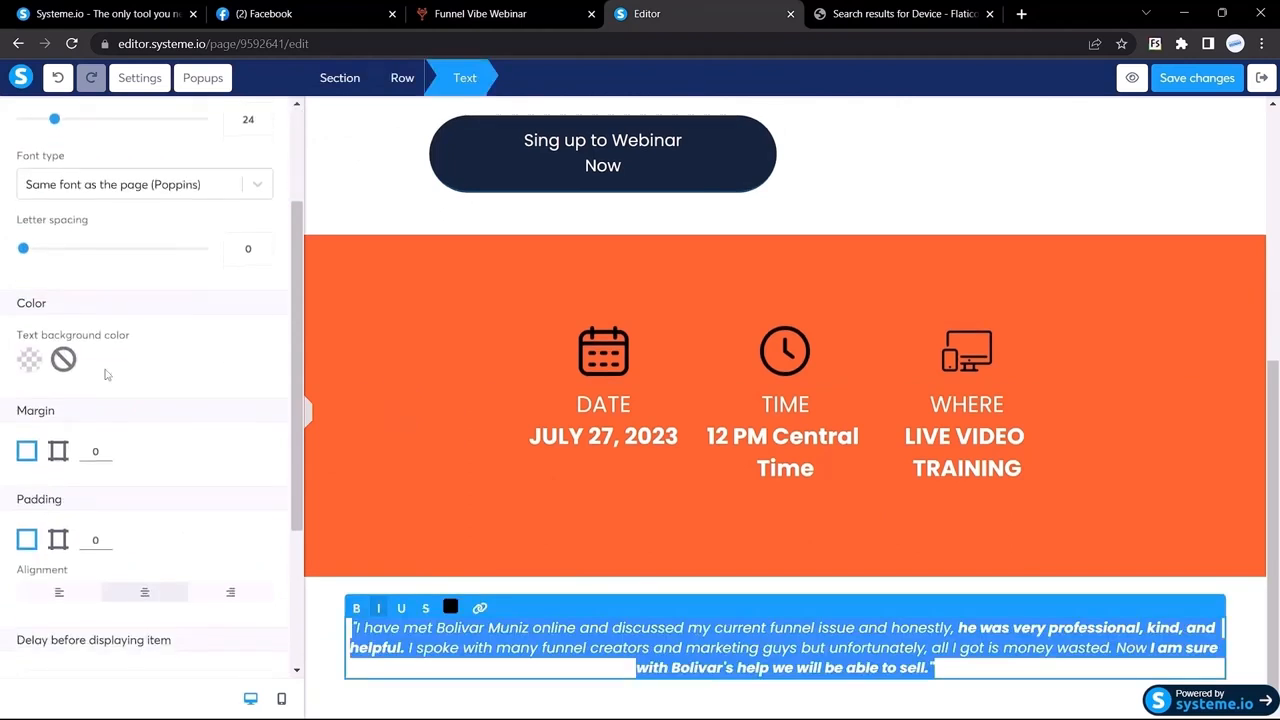
{"action": "scroll", "coordinate": [30, 320], "scroll_direction": "up", "scroll_amount": 2}
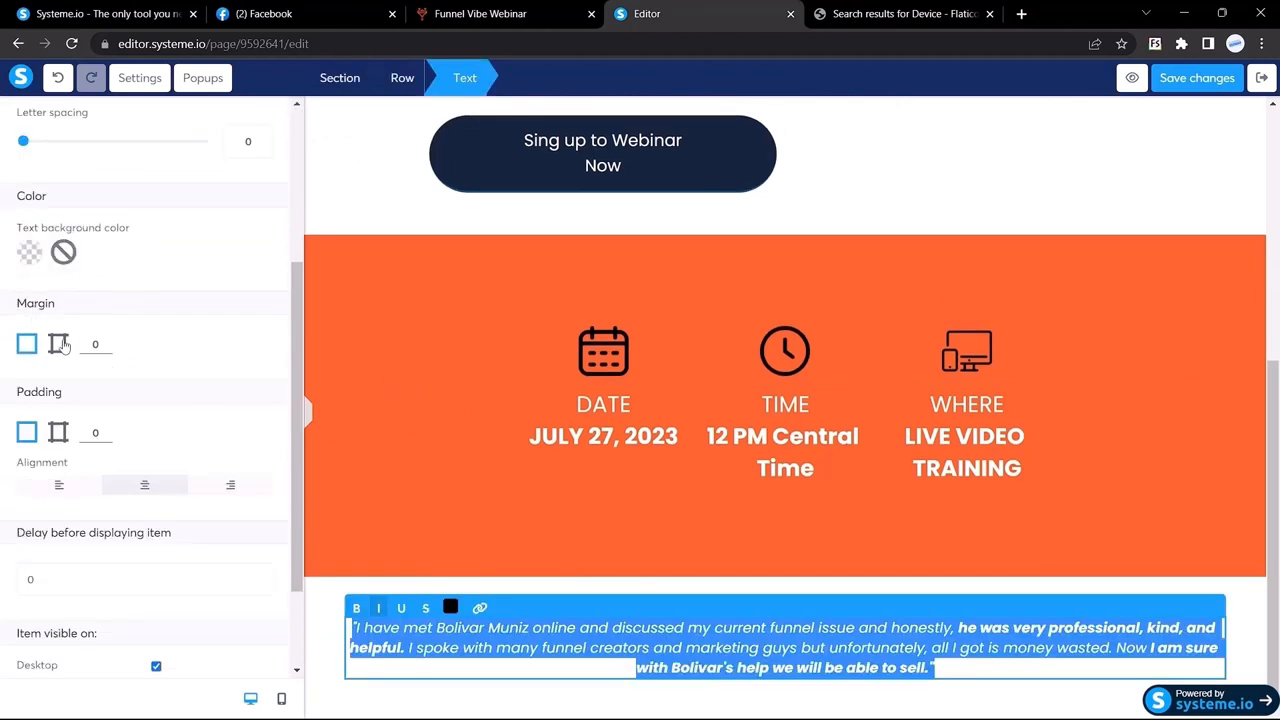
{"action": "left_click", "coordinate": [58, 344]}
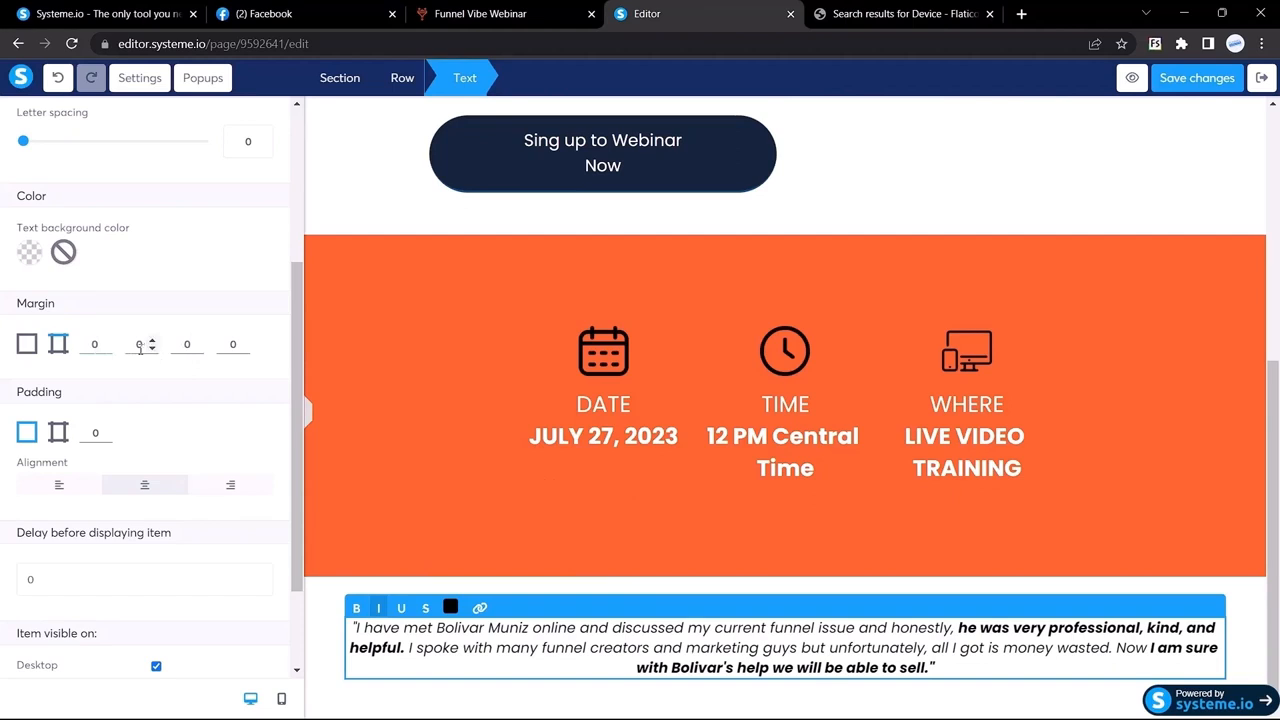
{"action": "left_click_drag", "start_coordinate": [143, 343], "coordinate": [125, 344]}
{"action": "type", "text": "100"}
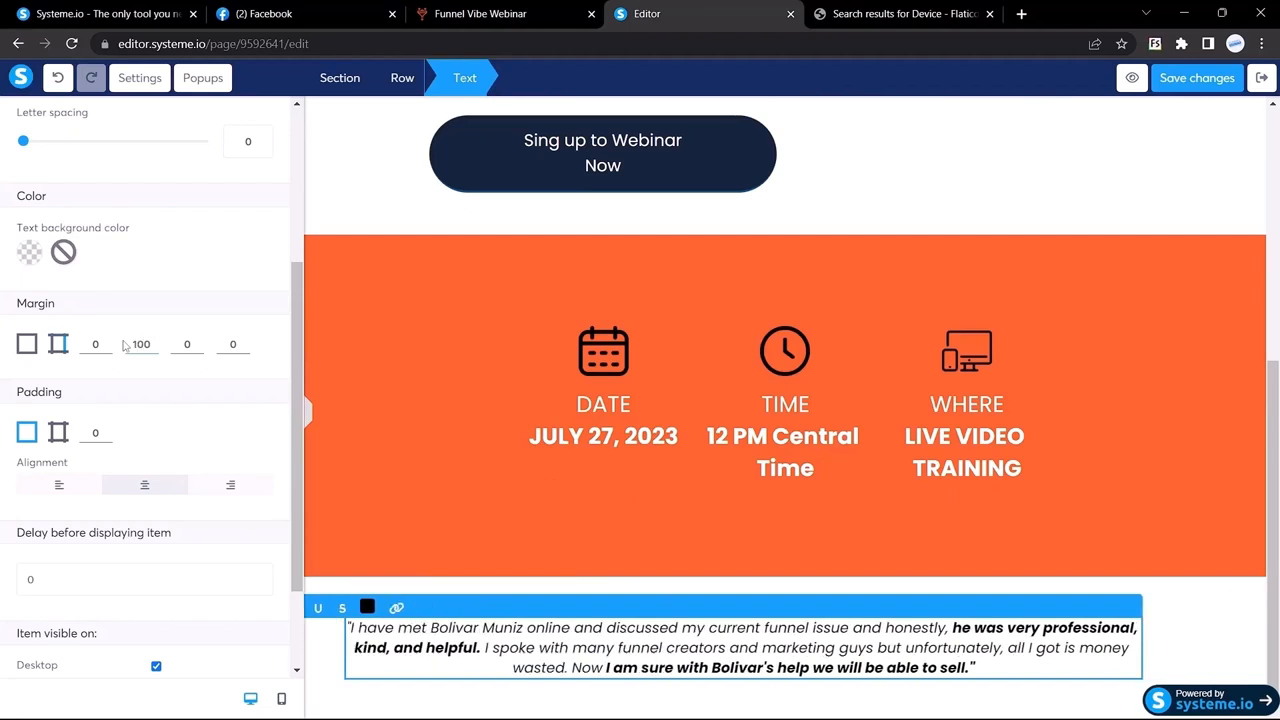
{"action": "left_click_drag", "start_coordinate": [244, 344], "coordinate": [208, 347]}
{"action": "type", "text": "100"}
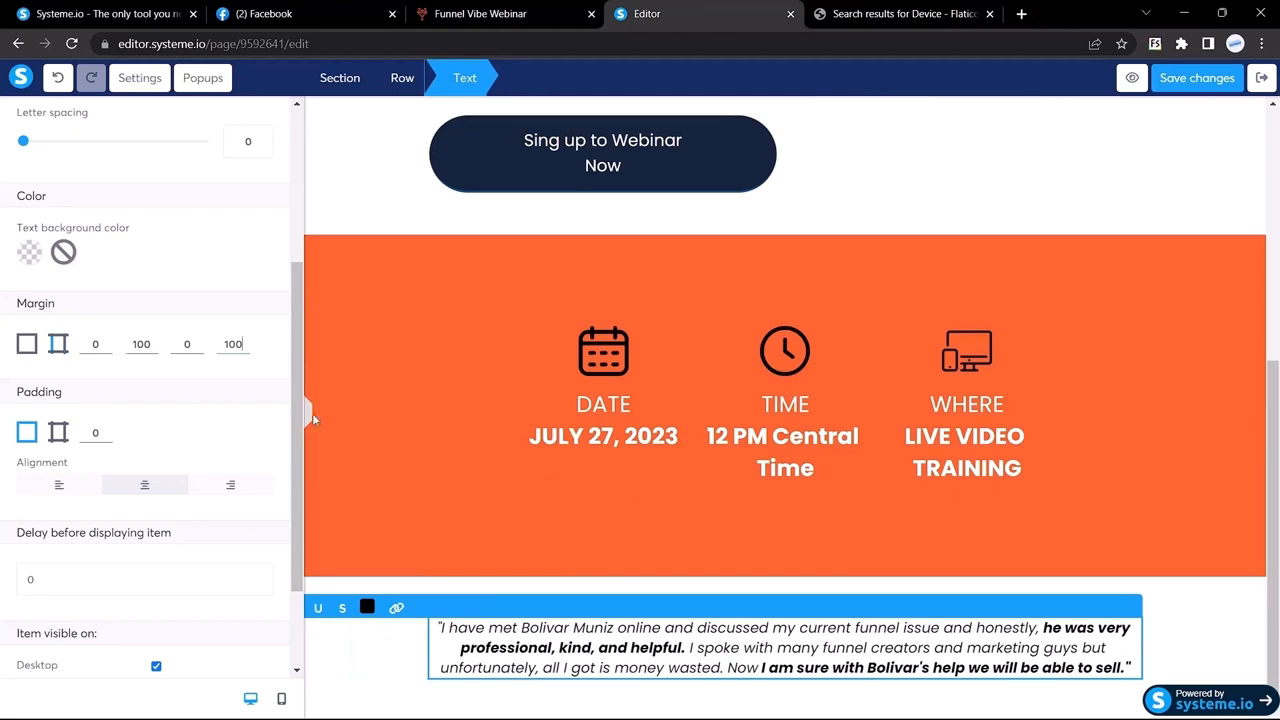
{"action": "left_click", "coordinate": [312, 420]}
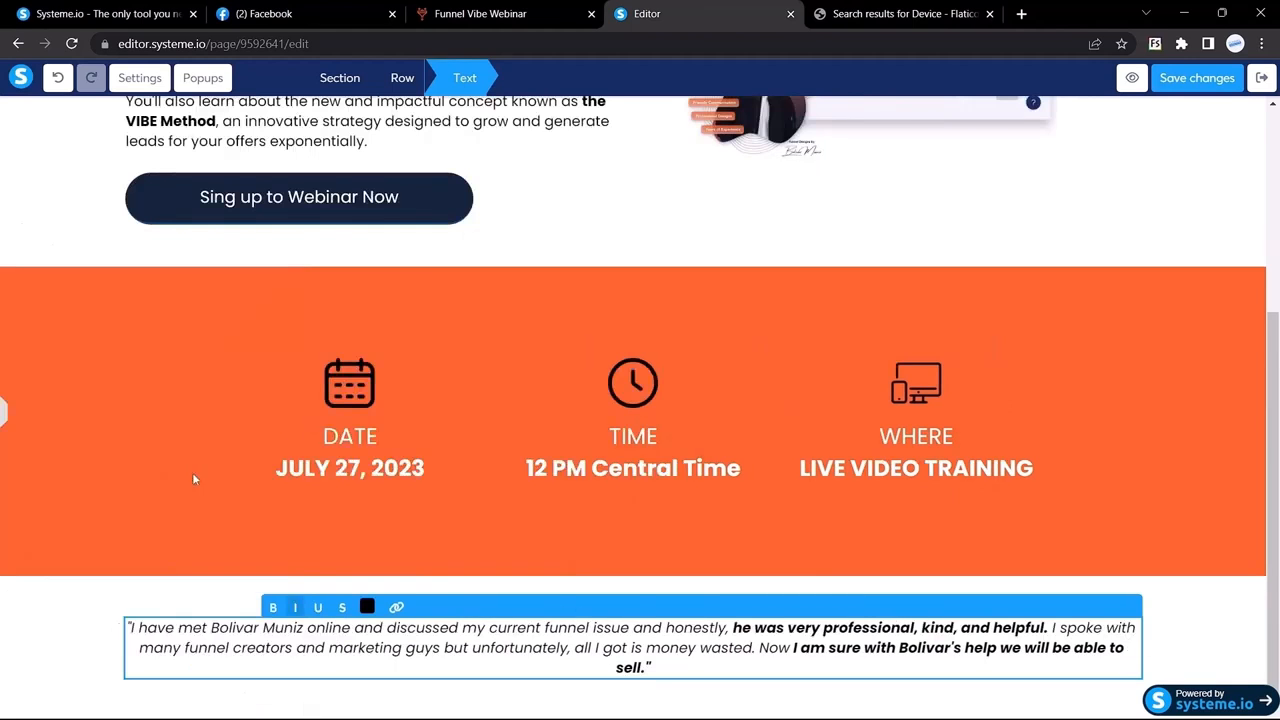
Step: Change the testimonial's right and left margins to 200 and preview the narrower quote
{"action": "left_click", "coordinate": [3, 418]}
{"action": "left_click_drag", "start_coordinate": [150, 344], "coordinate": [117, 348]}
{"action": "type", "text": "300"}
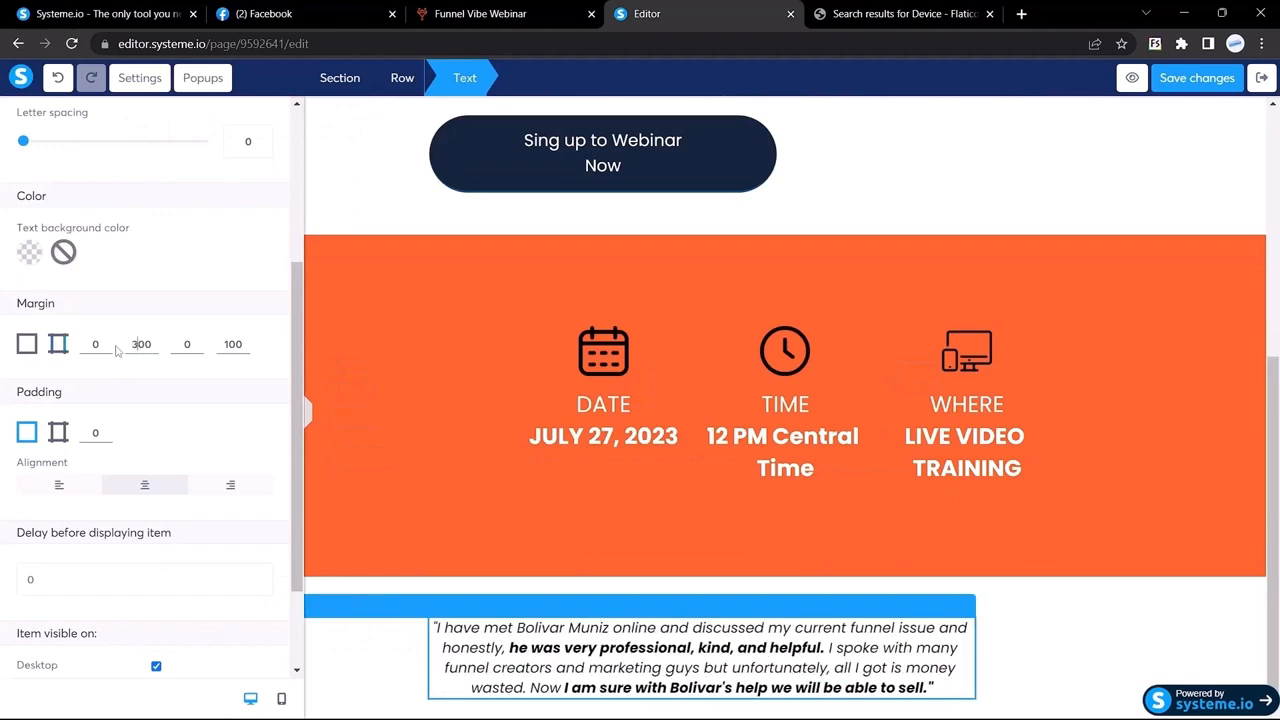
{"action": "key", "text": "Left"}
{"action": "key", "text": "Left"}
{"action": "key", "text": "BackSpace"}
{"action": "type", "text": "2"}
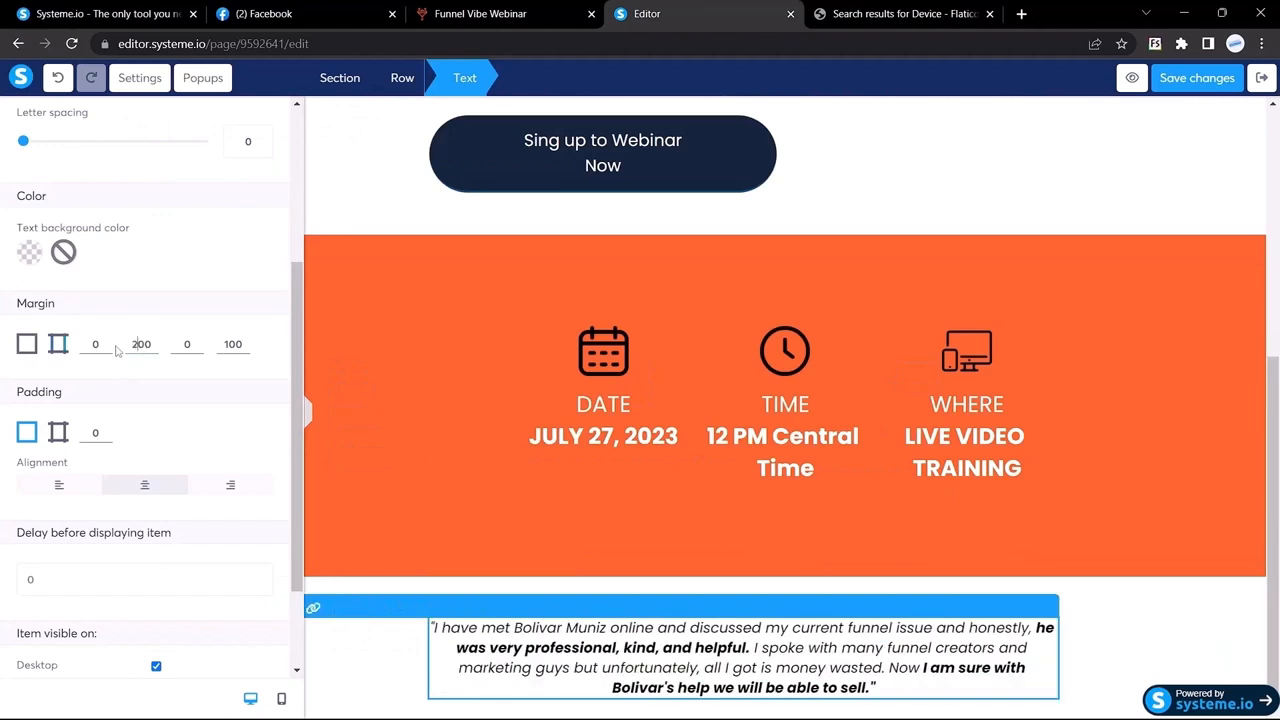
{"action": "left_click", "coordinate": [226, 344]}
{"action": "key", "text": "BackSpace"}
{"action": "type", "text": "2"}
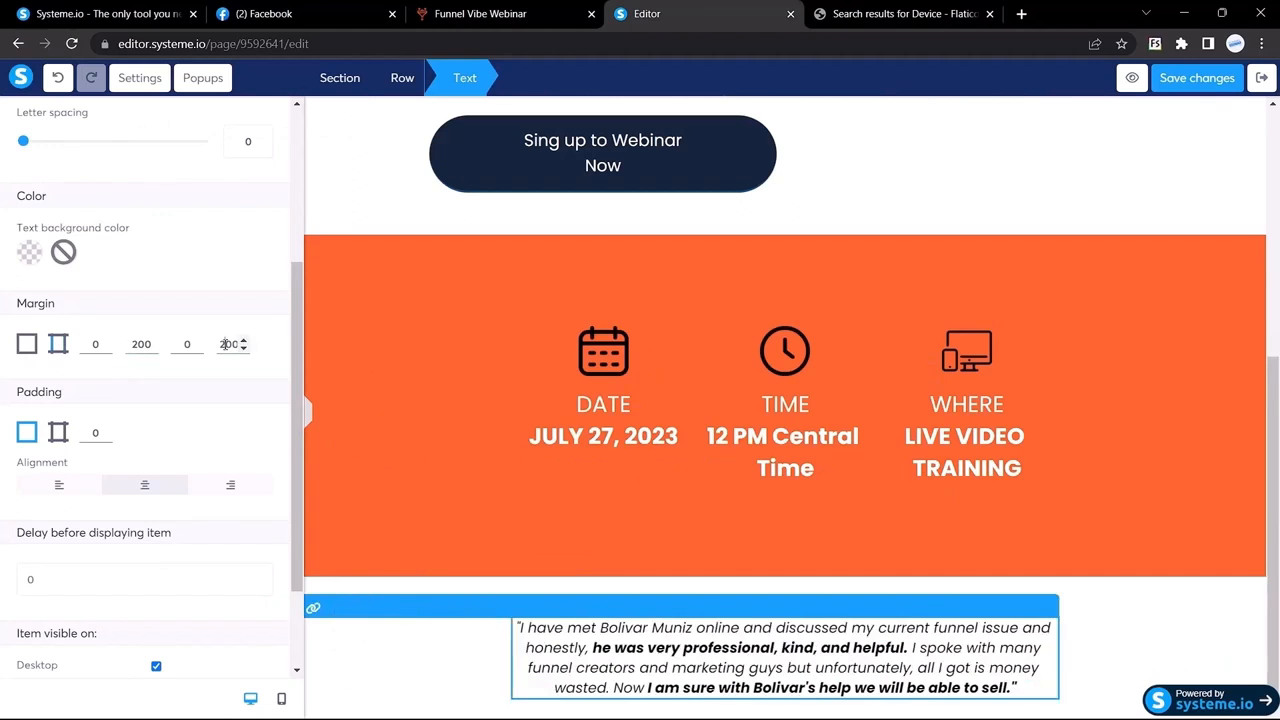
{"action": "left_click", "coordinate": [308, 418]}
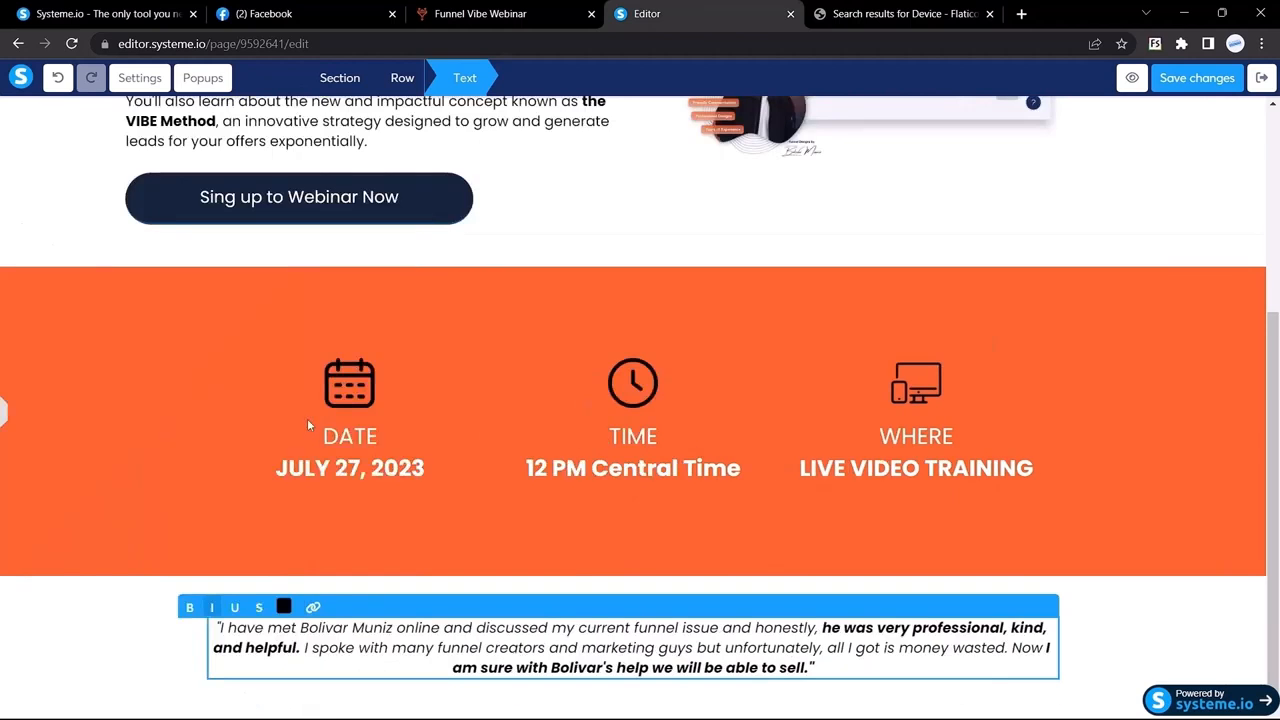
{"action": "left_click", "coordinate": [157, 637]}
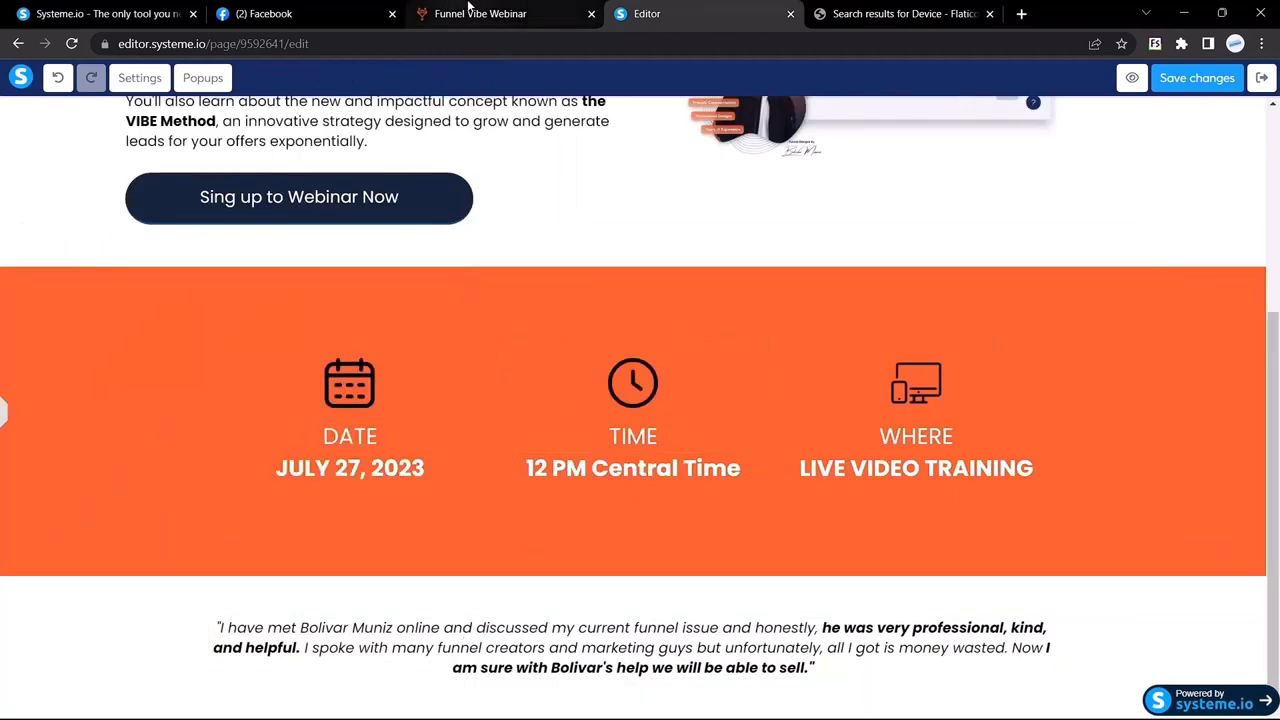
Step: After comparing with the reference, set the testimonial's right and left margins to 250
{"action": "left_click", "coordinate": [468, 12]}
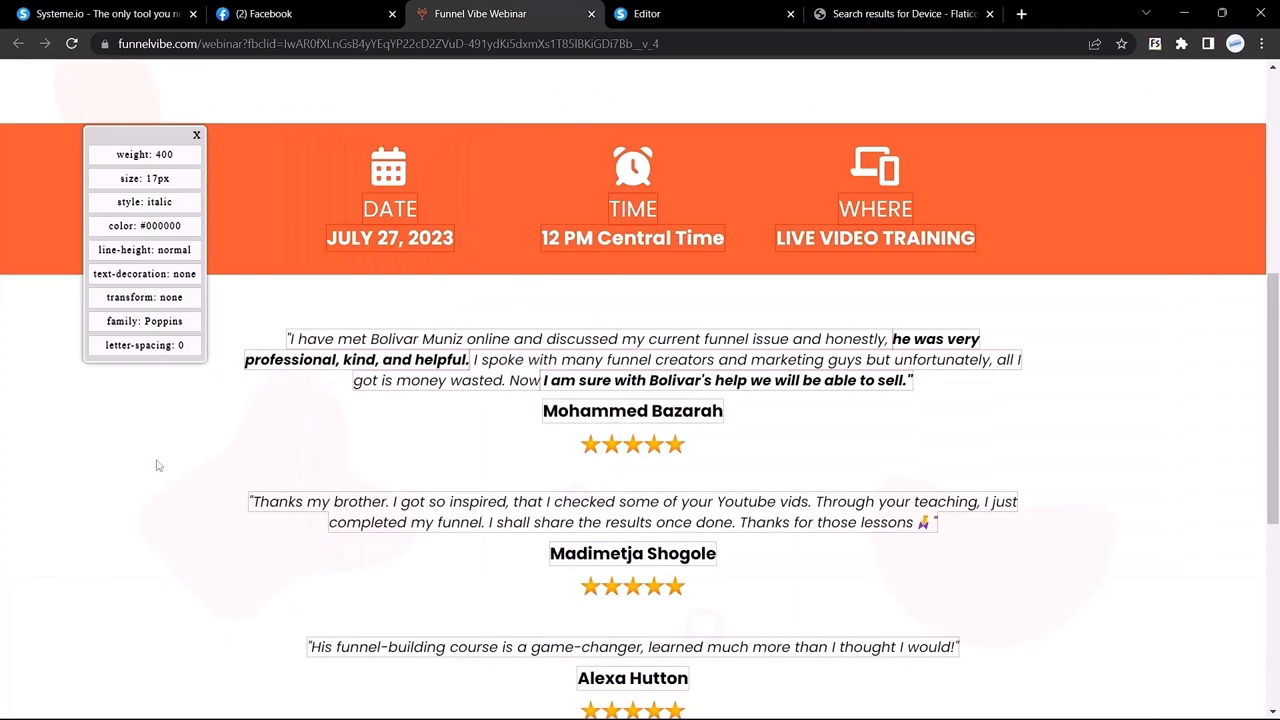
{"action": "left_click", "coordinate": [628, 8]}
{"action": "triple_click", "coordinate": [590, 645]}
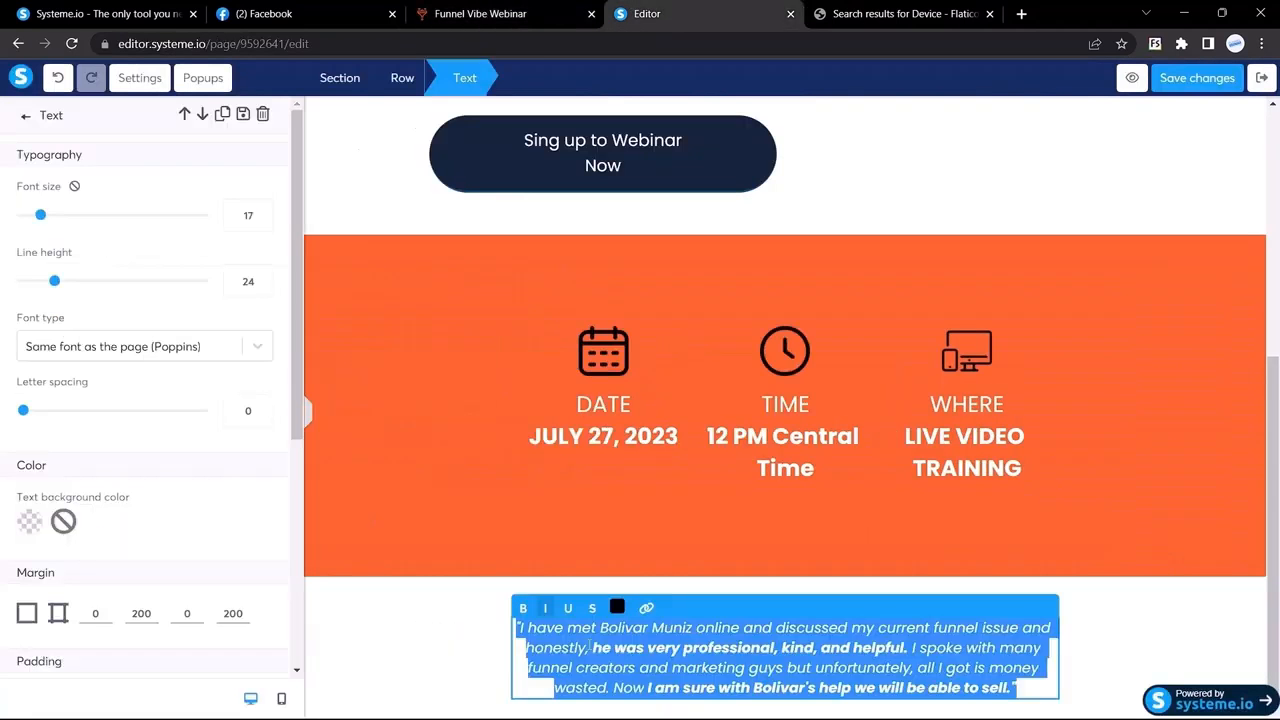
{"action": "scroll", "coordinate": [223, 460], "scroll_direction": "down", "scroll_amount": 3}
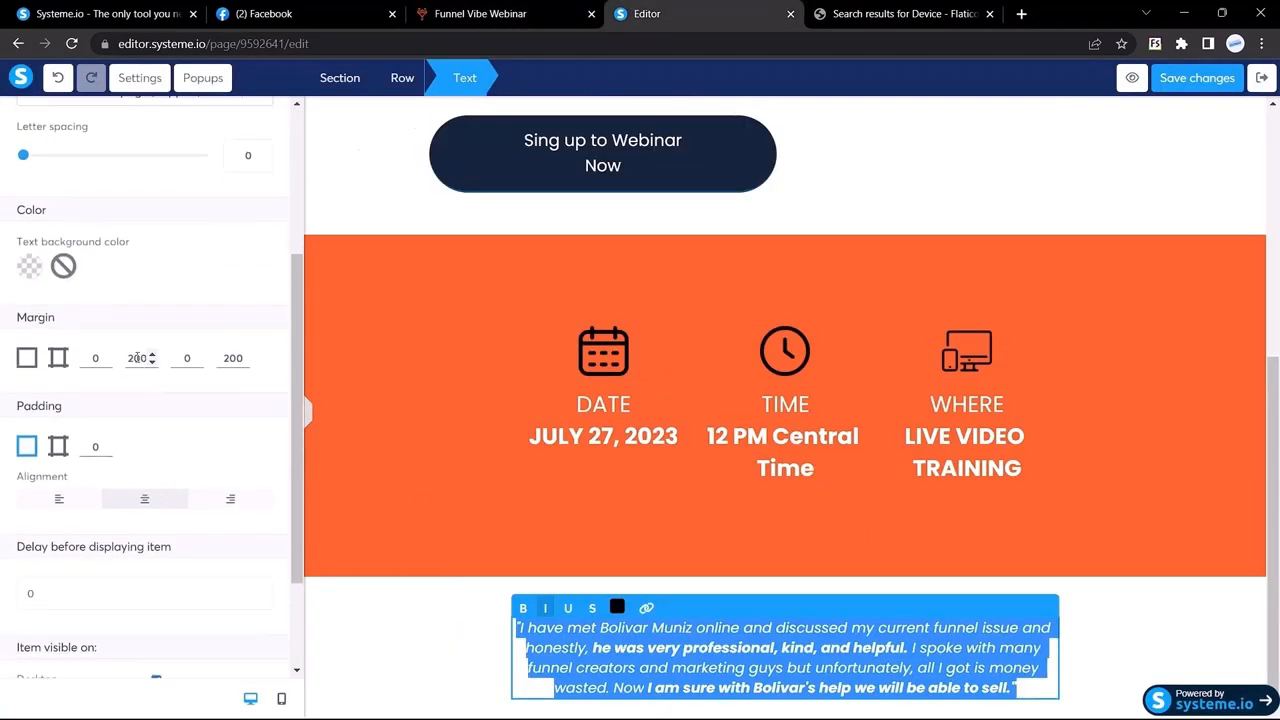
{"action": "left_click", "coordinate": [137, 357]}
{"action": "key", "text": "BackSpace"}
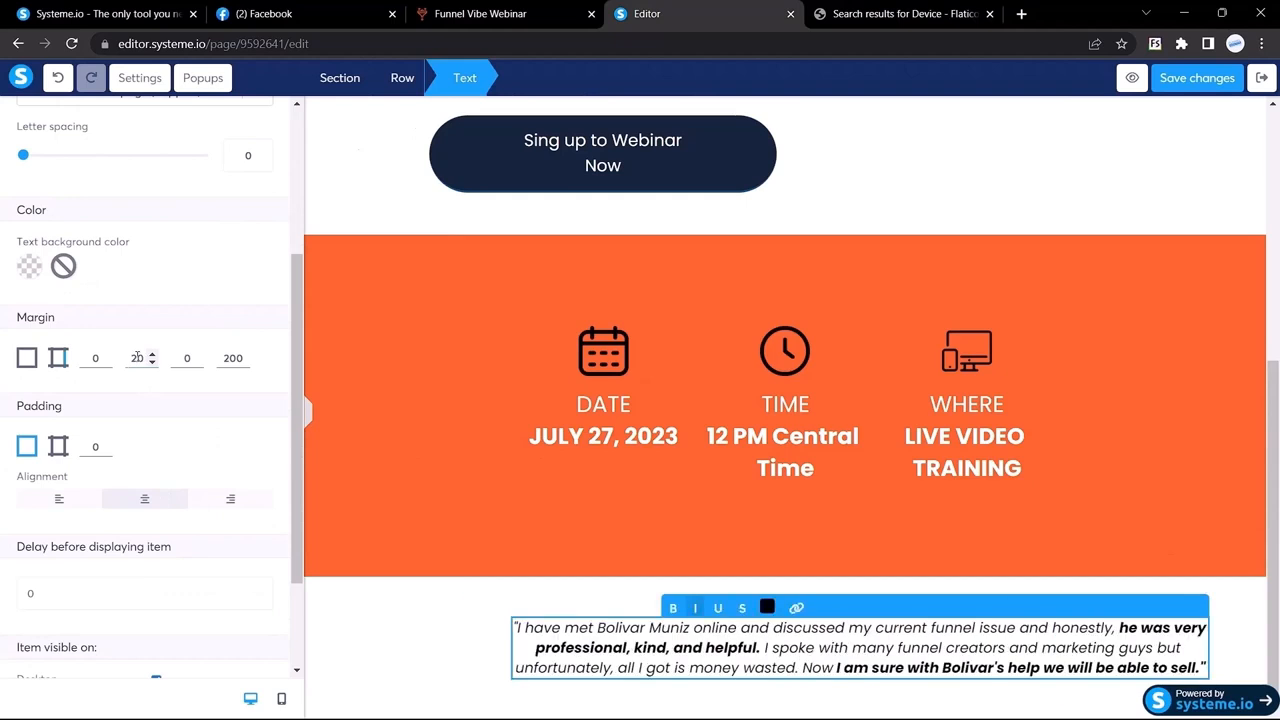
{"action": "type", "text": "5"}
{"action": "key", "text": "BackSpace"}
{"action": "type", "text": "5"}
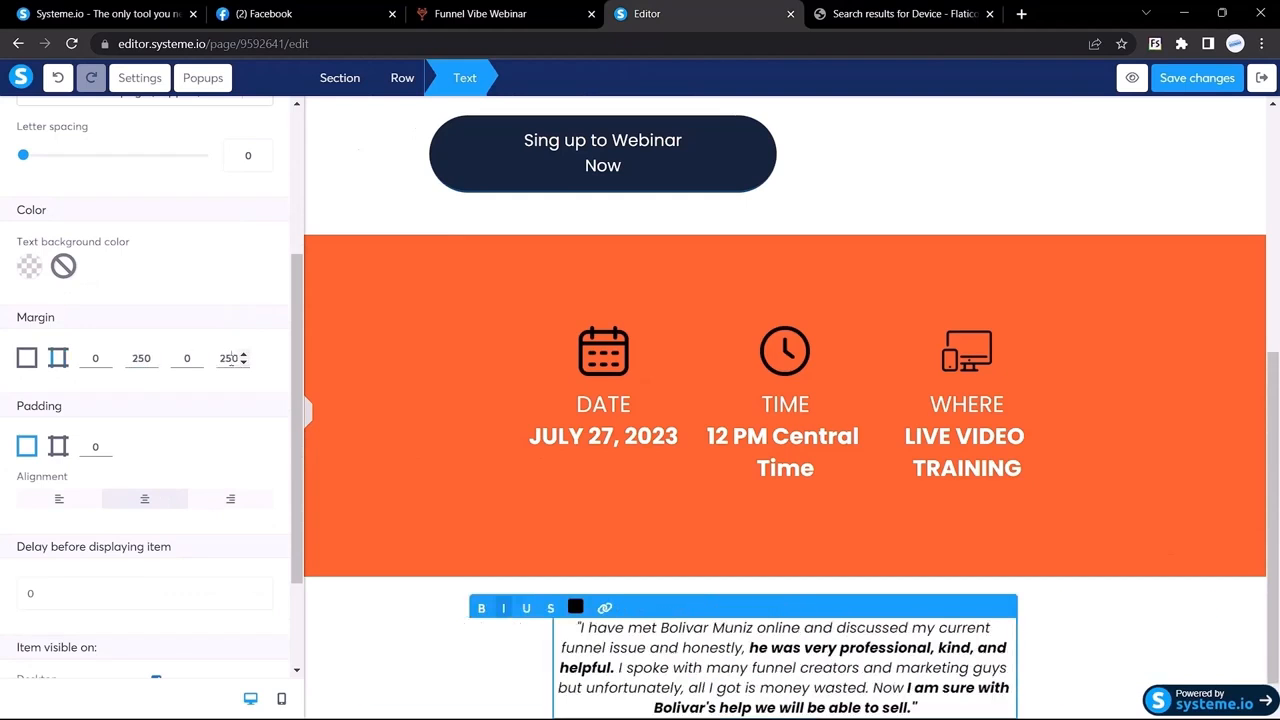
{"action": "left_click", "coordinate": [308, 412]}
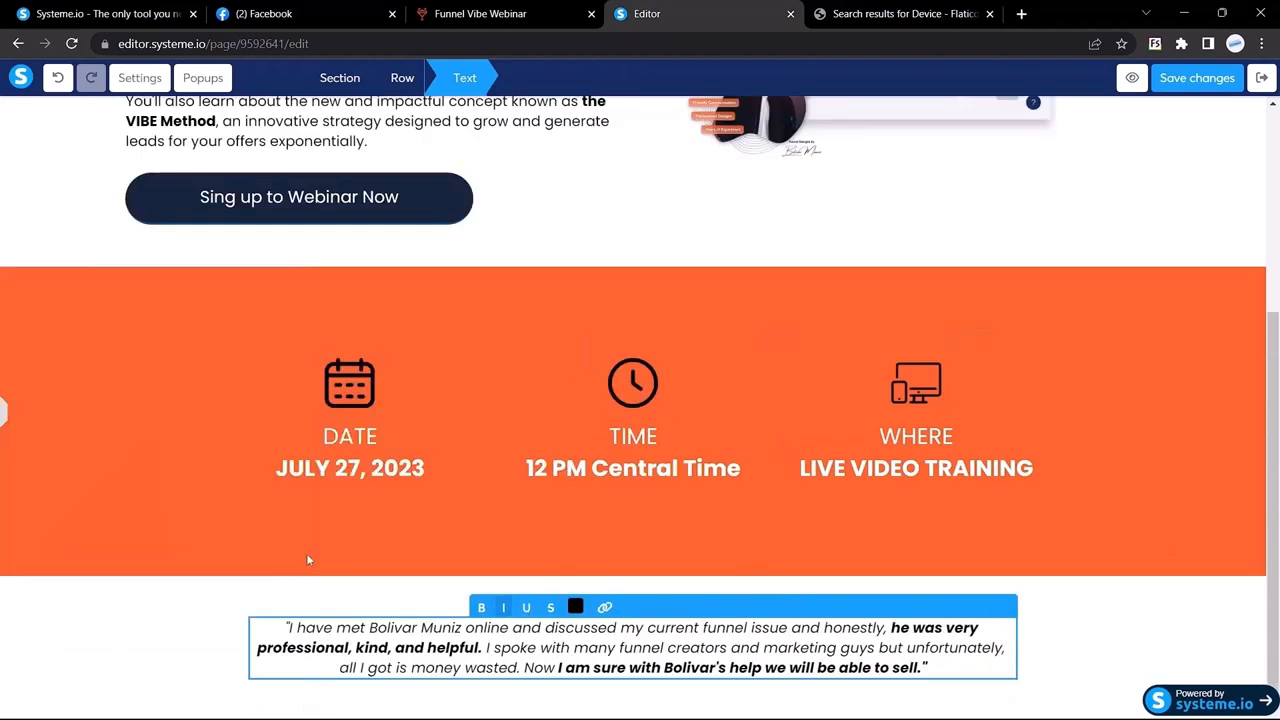
Step: Inspect the bold phrases of the Funnel Vibe reference quote, shown at weight 700
{"action": "left_click", "coordinate": [470, 13]}
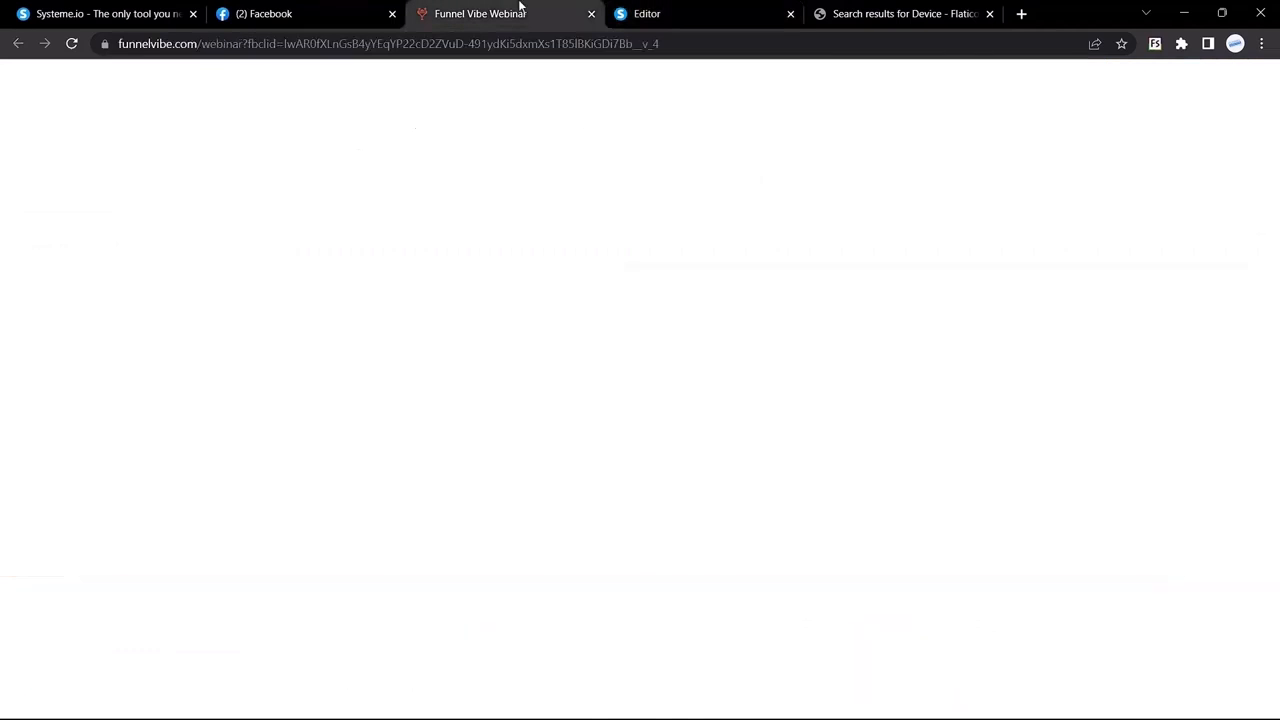
{"action": "left_click_drag", "start_coordinate": [672, 381], "coordinate": [574, 381]}
{"action": "left_click", "coordinate": [360, 423]}
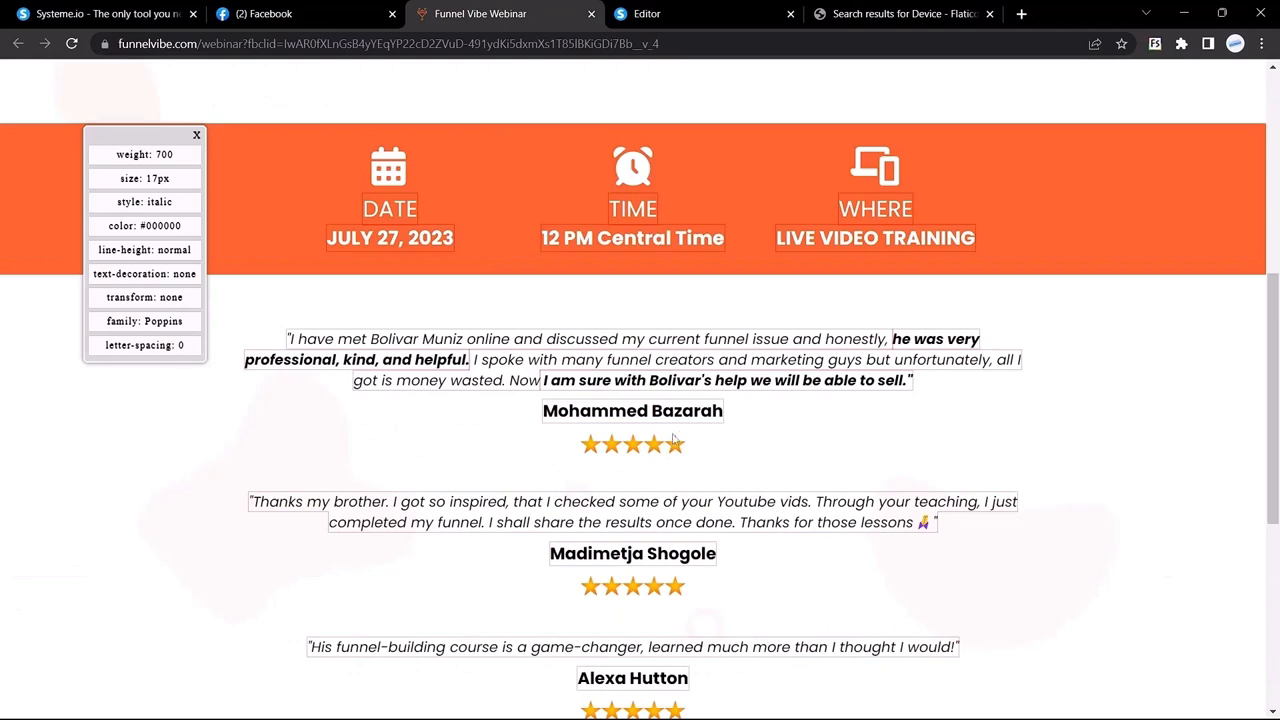
Step: Search Flaticon for '5 star' icons, replacing the previous search
{"action": "right_click", "coordinate": [617, 451]}
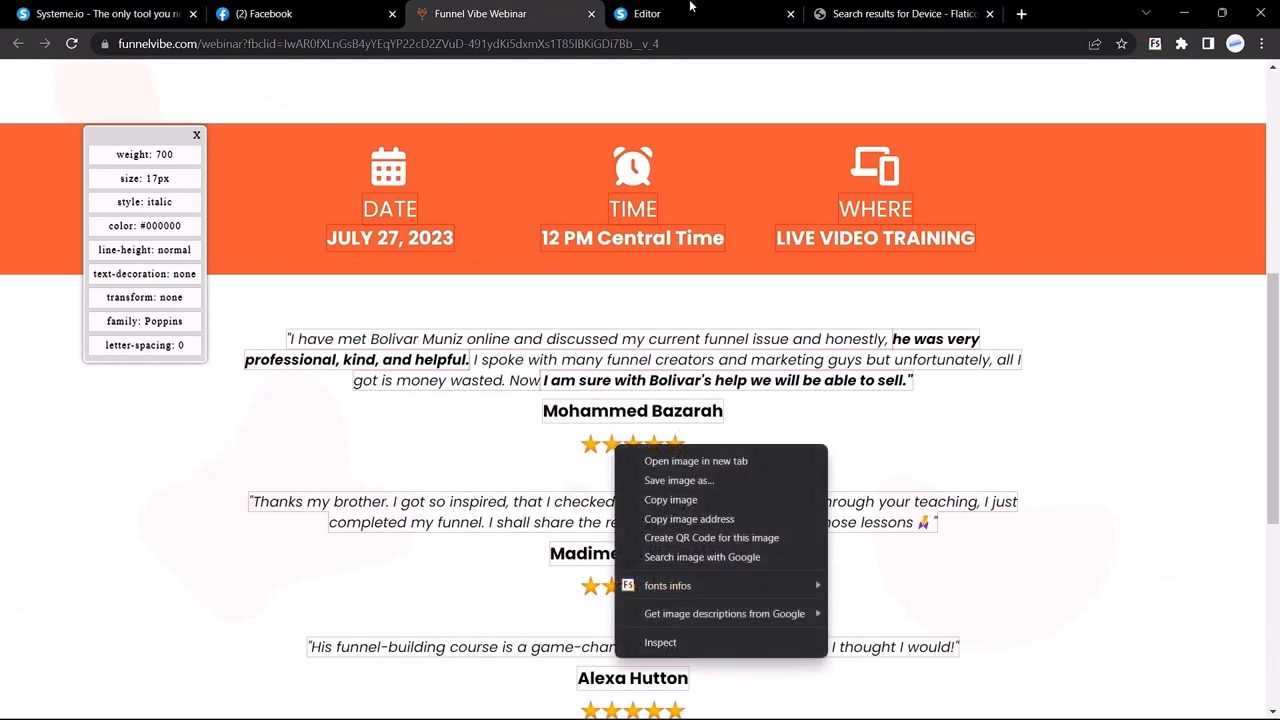
{"action": "left_click", "coordinate": [845, 8]}
{"action": "left_click", "coordinate": [847, 6]}
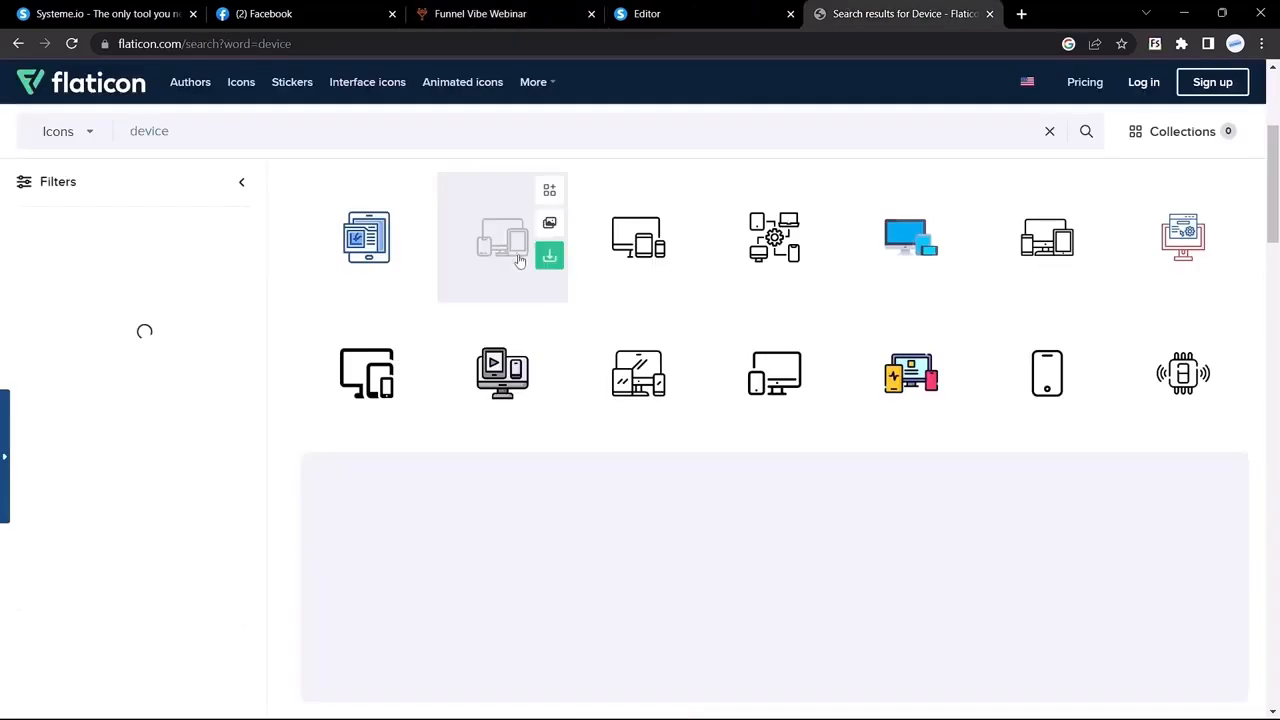
{"action": "left_click", "coordinate": [323, 136]}
{"action": "key", "text": "BackSpace"}
{"action": "key", "text": "BackSpace"}
{"action": "key", "text": "BackSpace"}
{"action": "key", "text": "BackSpace"}
{"action": "key", "text": "BackSpace"}
{"action": "key", "text": "BackSpace"}
{"action": "type", "text": "5 star"}
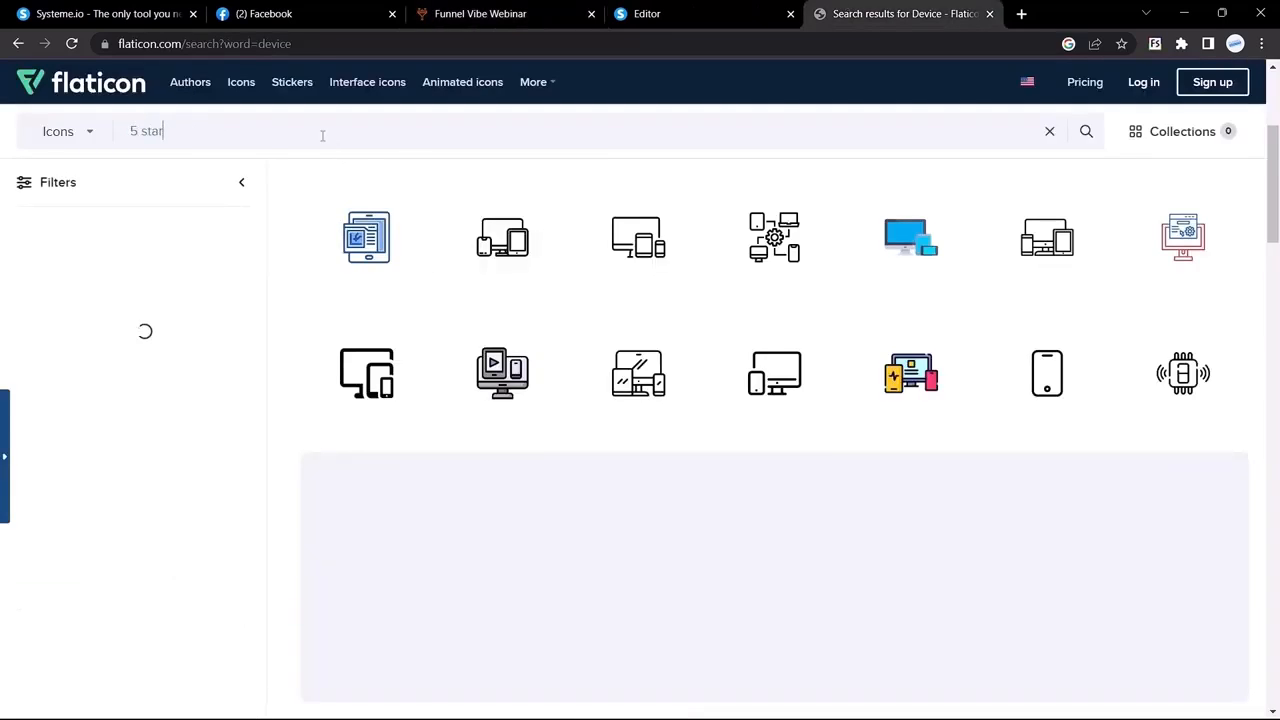
{"action": "key", "text": "Return"}
{"action": "scroll", "coordinate": [543, 405], "scroll_direction": "down", "scroll_amount": 3}
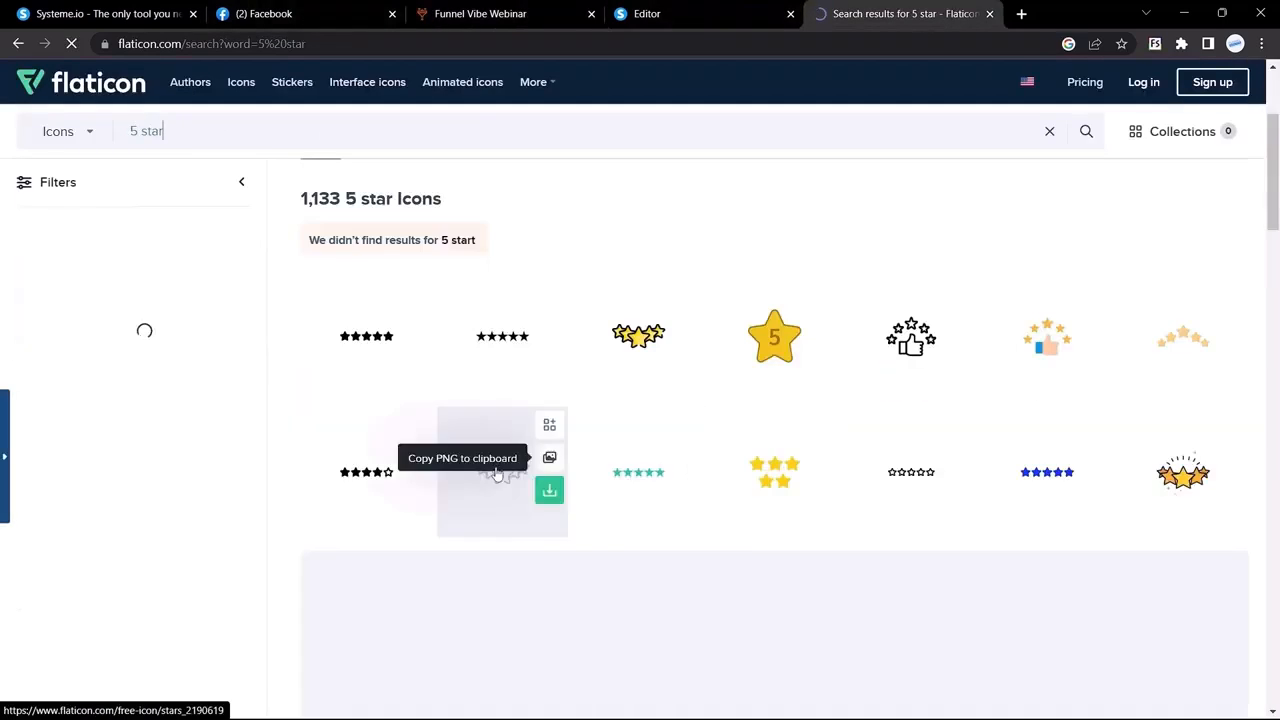
Step: Save the reference page's five-star image as '5 start.png' and return to the editor
{"action": "left_click", "coordinate": [754, 5]}
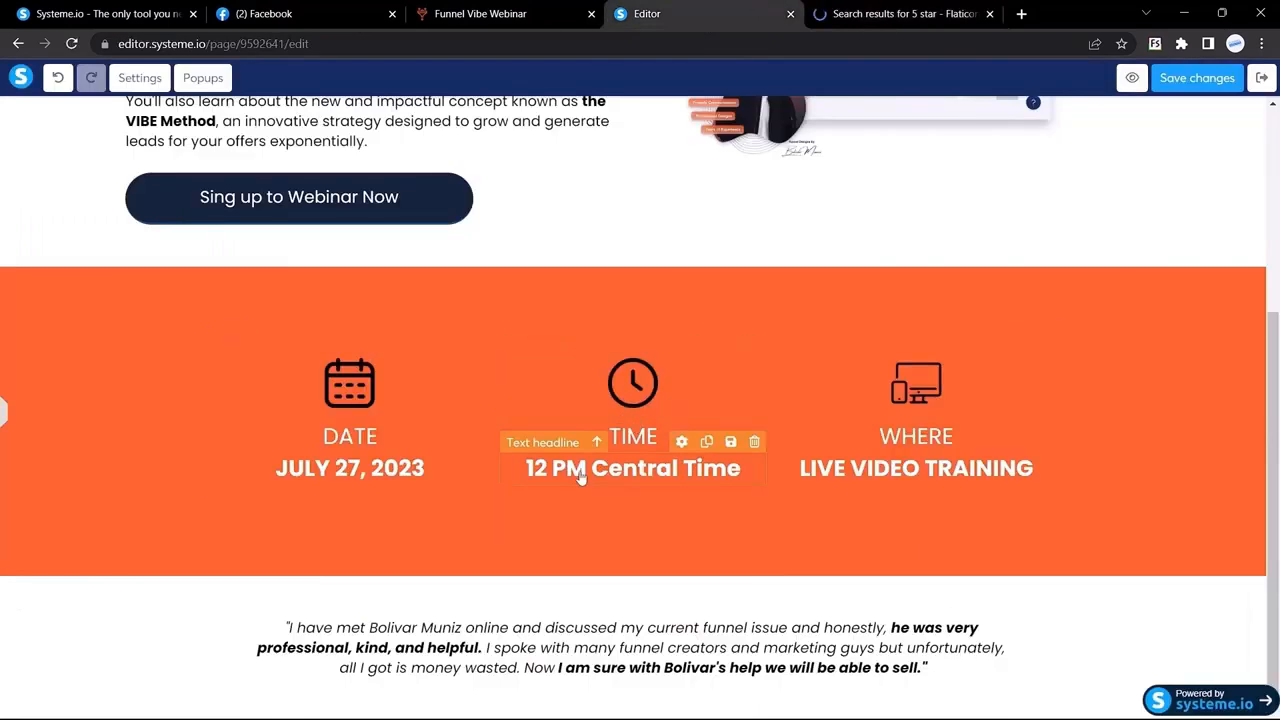
{"action": "scroll", "coordinate": [500, 150], "scroll_direction": "up", "scroll_amount": 2}
{"action": "left_click", "coordinate": [493, 6]}
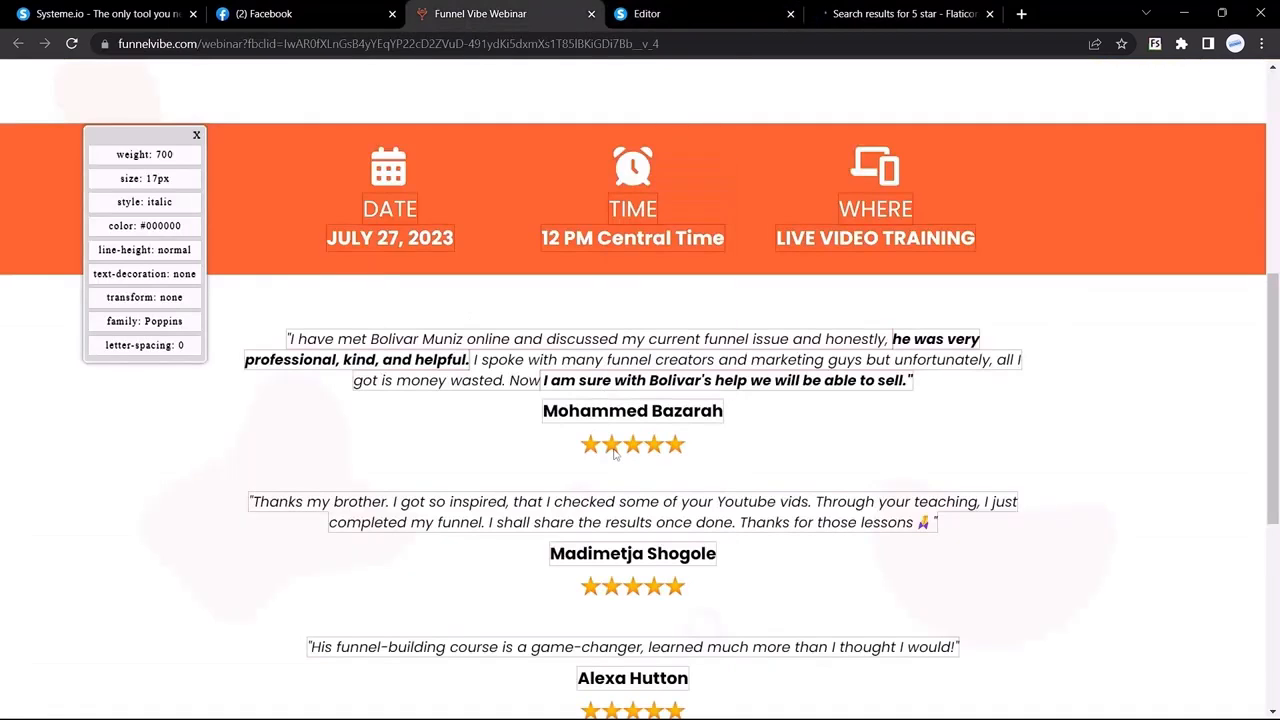
{"action": "right_click", "coordinate": [614, 453]}
{"action": "left_click", "coordinate": [677, 484]}
{"action": "type", "text": "5 start"}
{"action": "key", "text": "Return"}
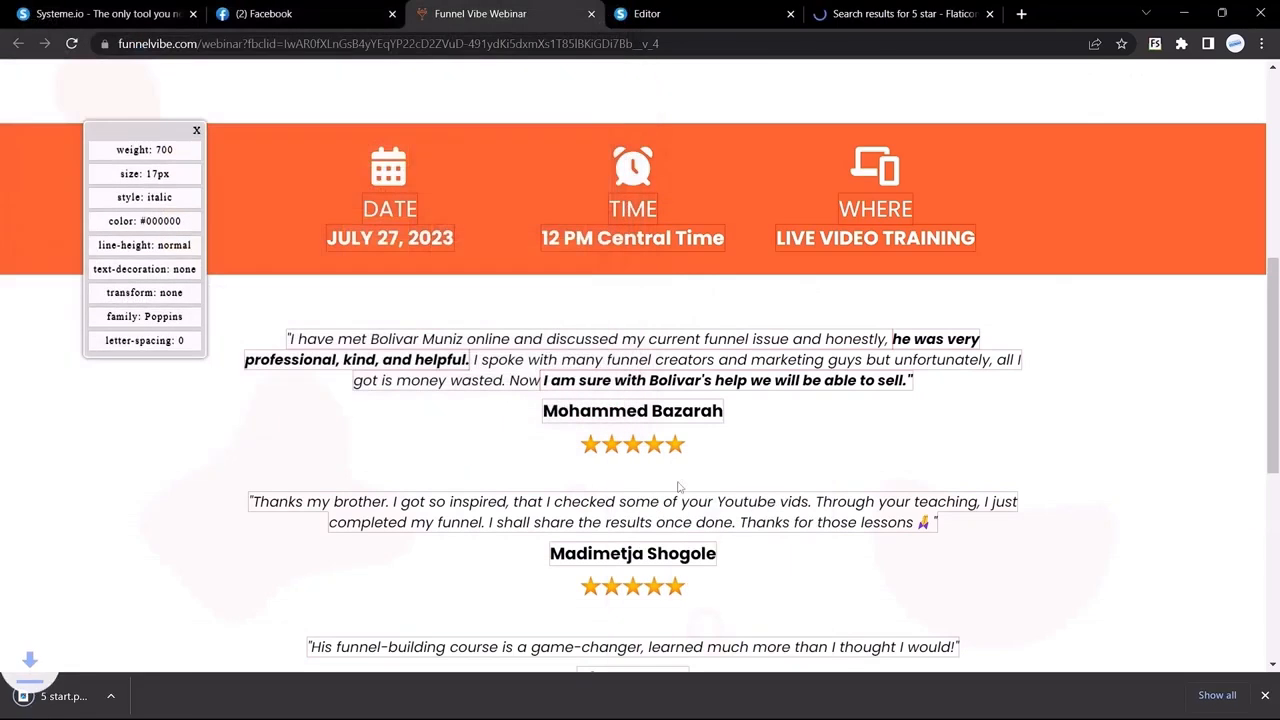
{"action": "left_click", "coordinate": [647, 13]}
{"action": "scroll", "coordinate": [294, 299], "scroll_direction": "down", "scroll_amount": 2}
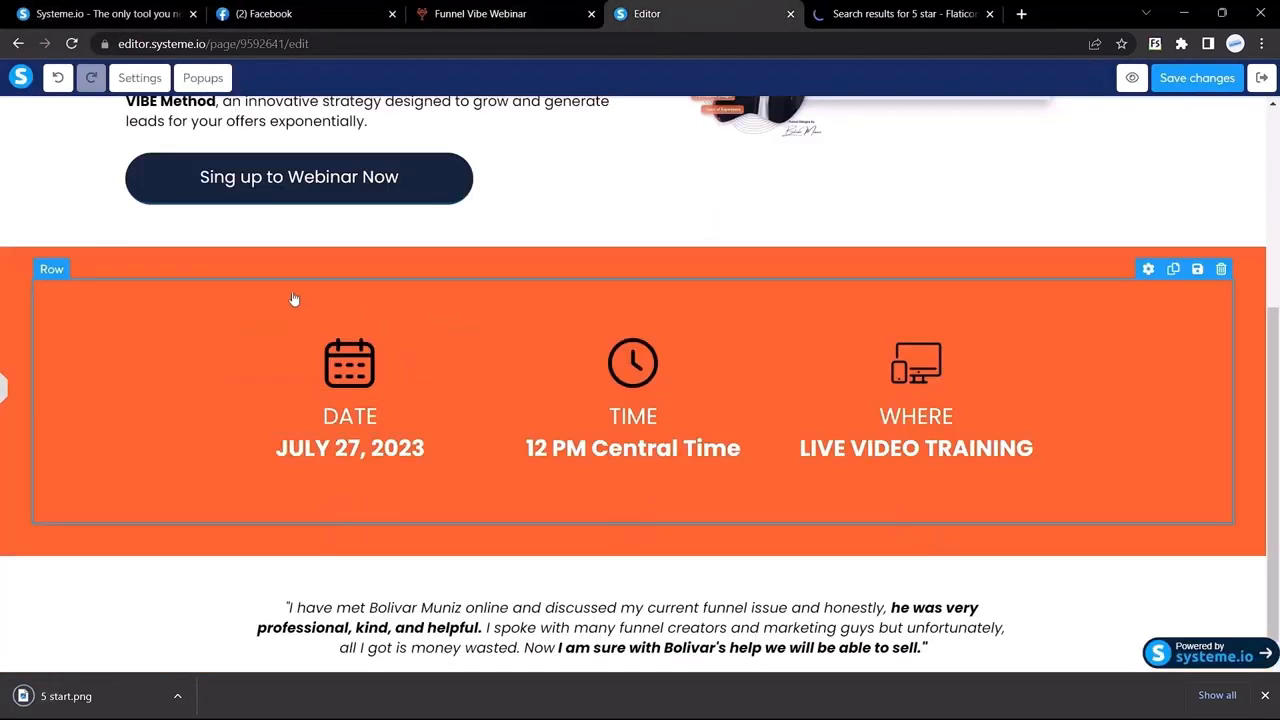
Step: Add an Image element below the first testimonial showing 5 start.png uploaded from the Desktop
{"action": "left_click", "coordinate": [6, 387]}
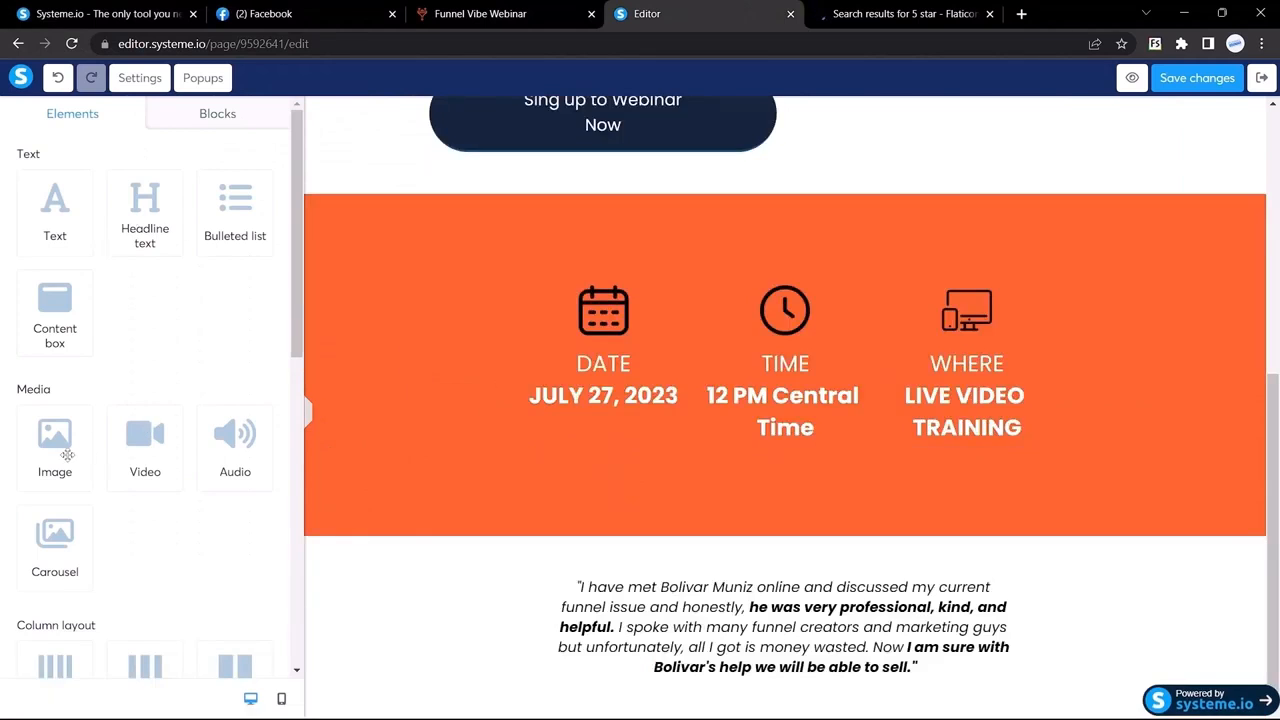
{"action": "left_click_drag", "start_coordinate": [62, 450], "coordinate": [737, 617]}
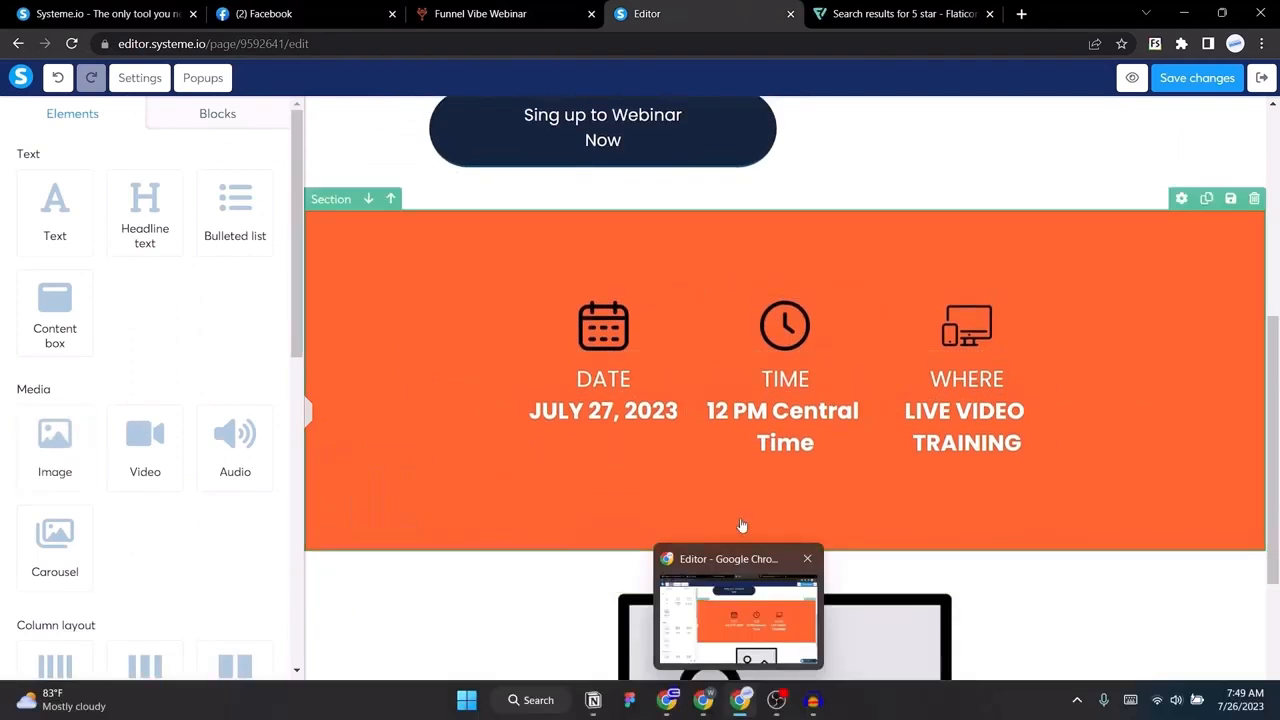
{"action": "scroll", "coordinate": [774, 562], "scroll_direction": "down", "scroll_amount": 3}
{"action": "left_click_drag", "start_coordinate": [777, 351], "coordinate": [789, 677]}
{"action": "left_click", "coordinate": [744, 586]}
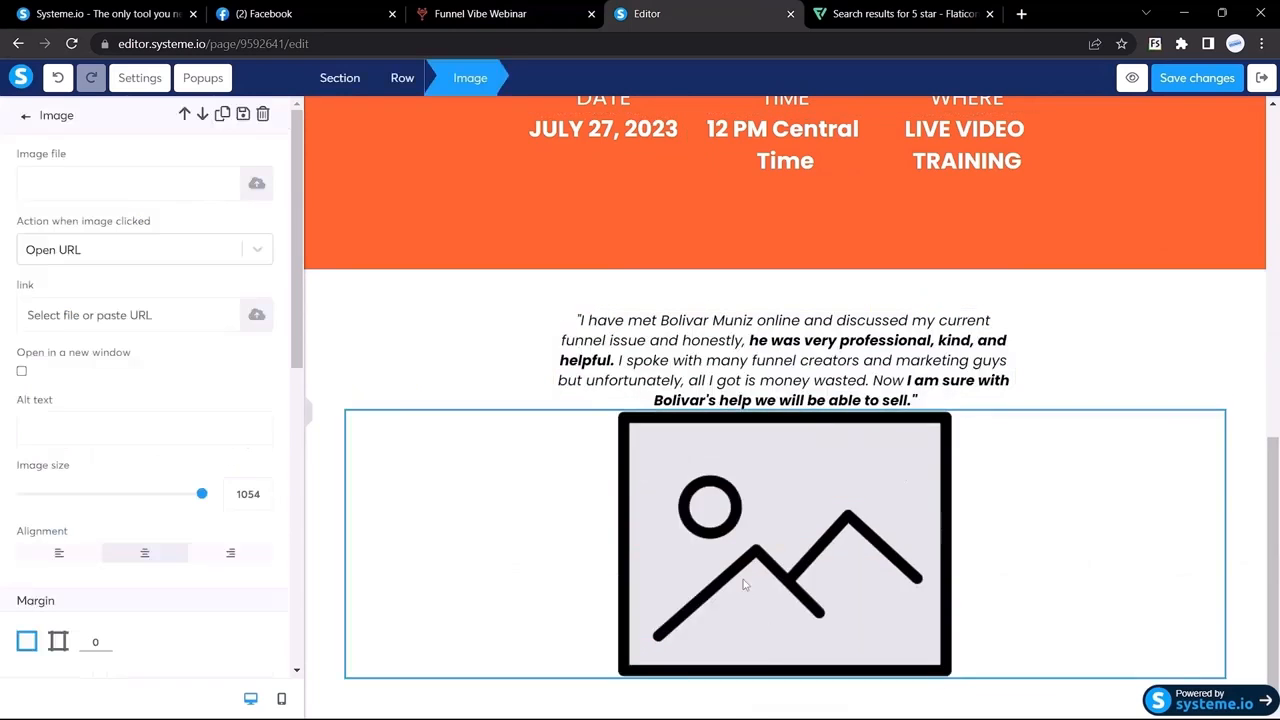
{"action": "left_click", "coordinate": [257, 184]}
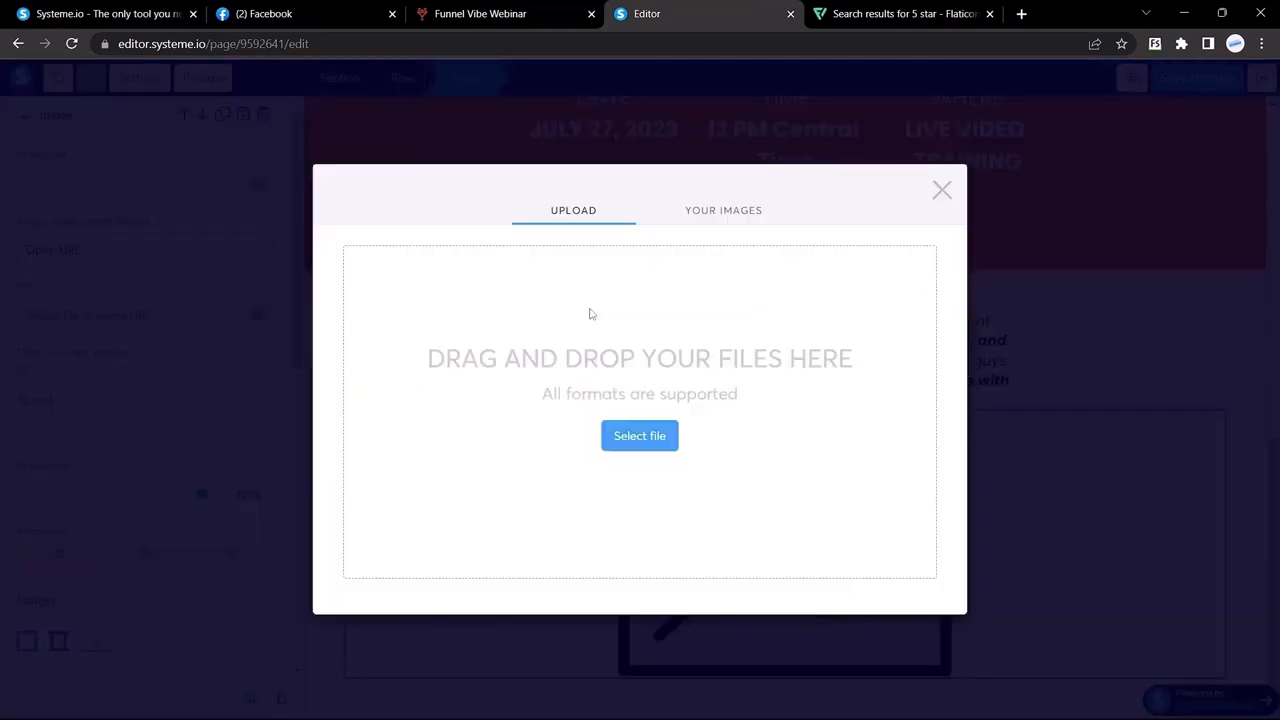
{"action": "left_click", "coordinate": [640, 436]}
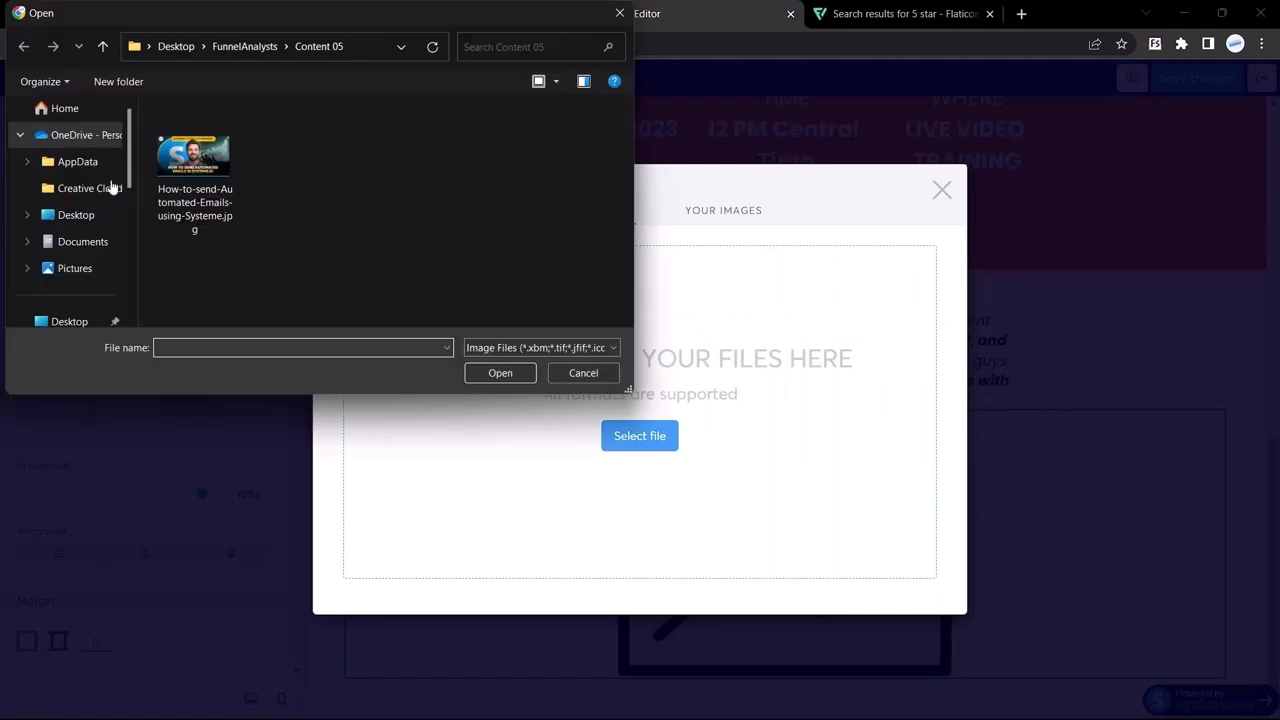
{"action": "left_click", "coordinate": [72, 216]}
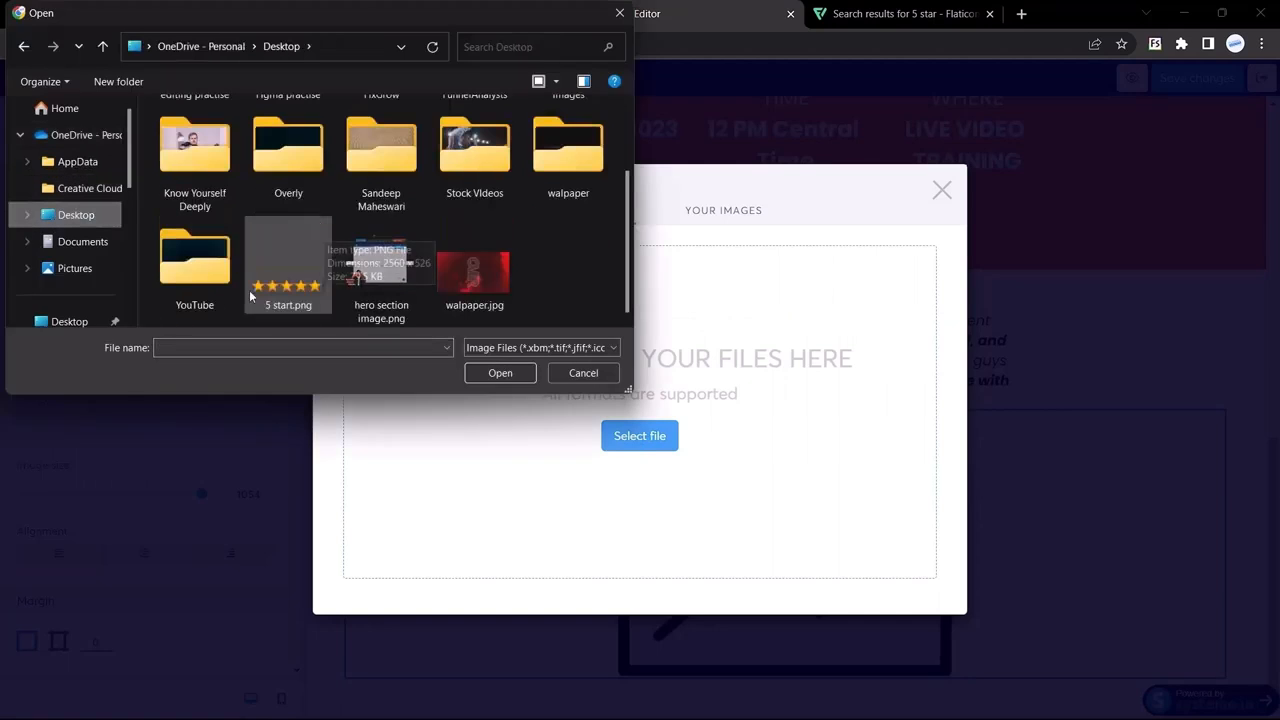
{"action": "double_click", "coordinate": [286, 280]}
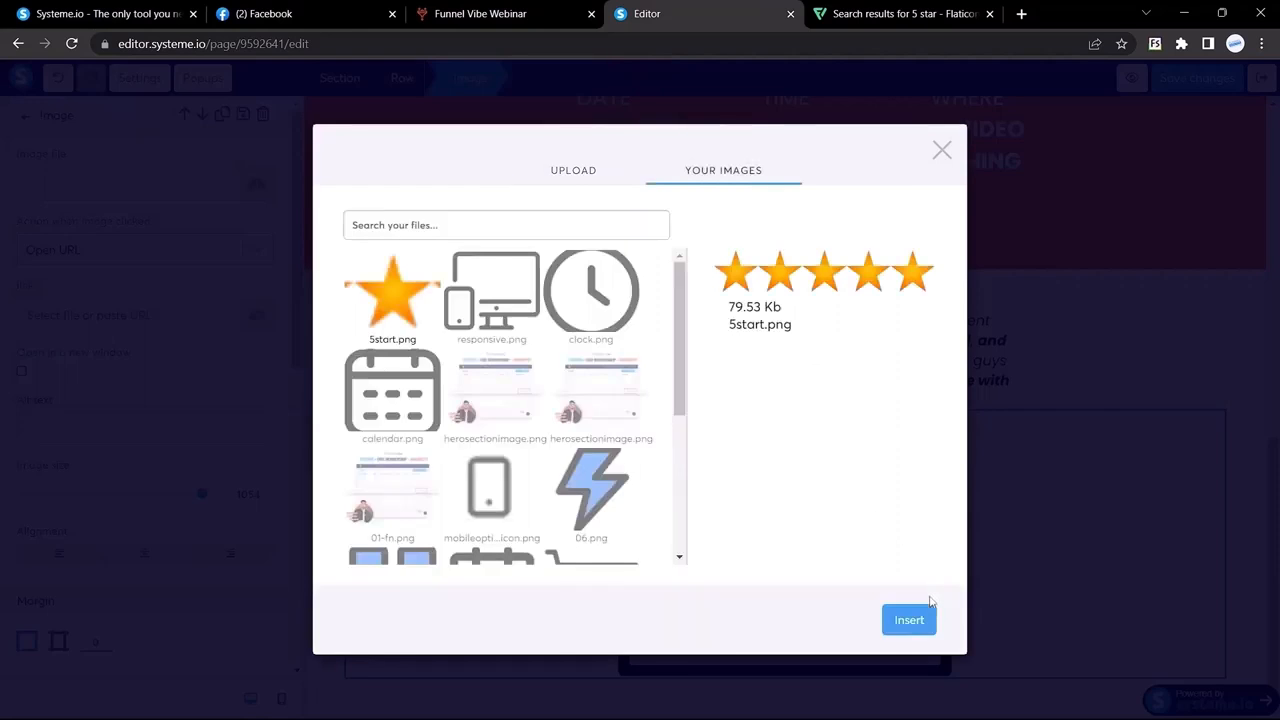
{"action": "left_click", "coordinate": [908, 621]}
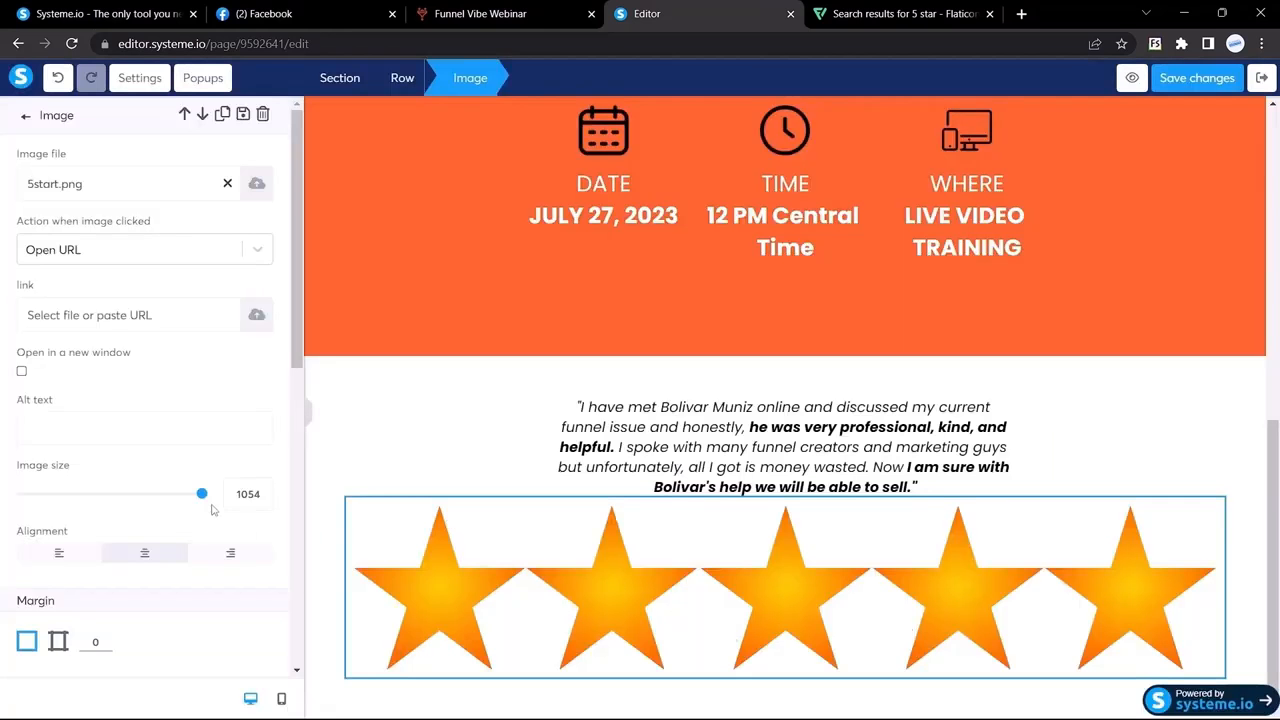
Step: Resize the stars image to 106 and give it a separate top margin of 15
{"action": "left_click_drag", "start_coordinate": [203, 499], "coordinate": [41, 495]}
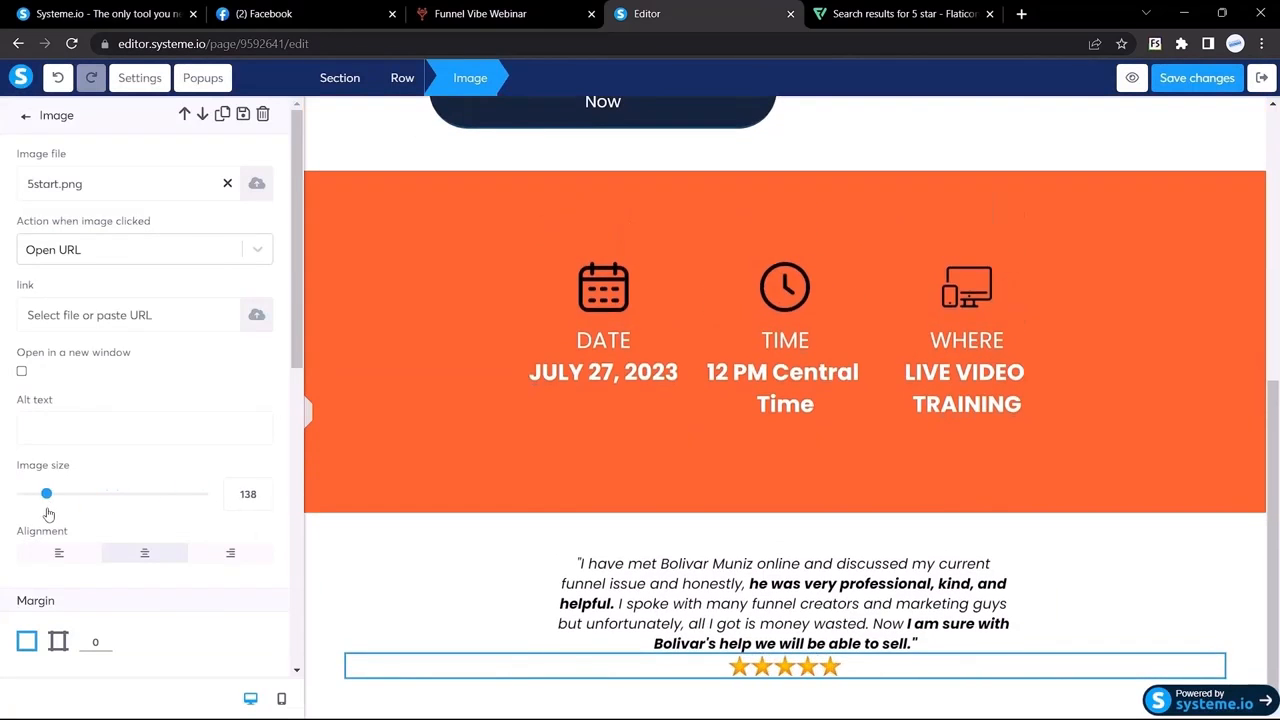
{"action": "scroll", "coordinate": [120, 451], "scroll_direction": "down", "scroll_amount": 3}
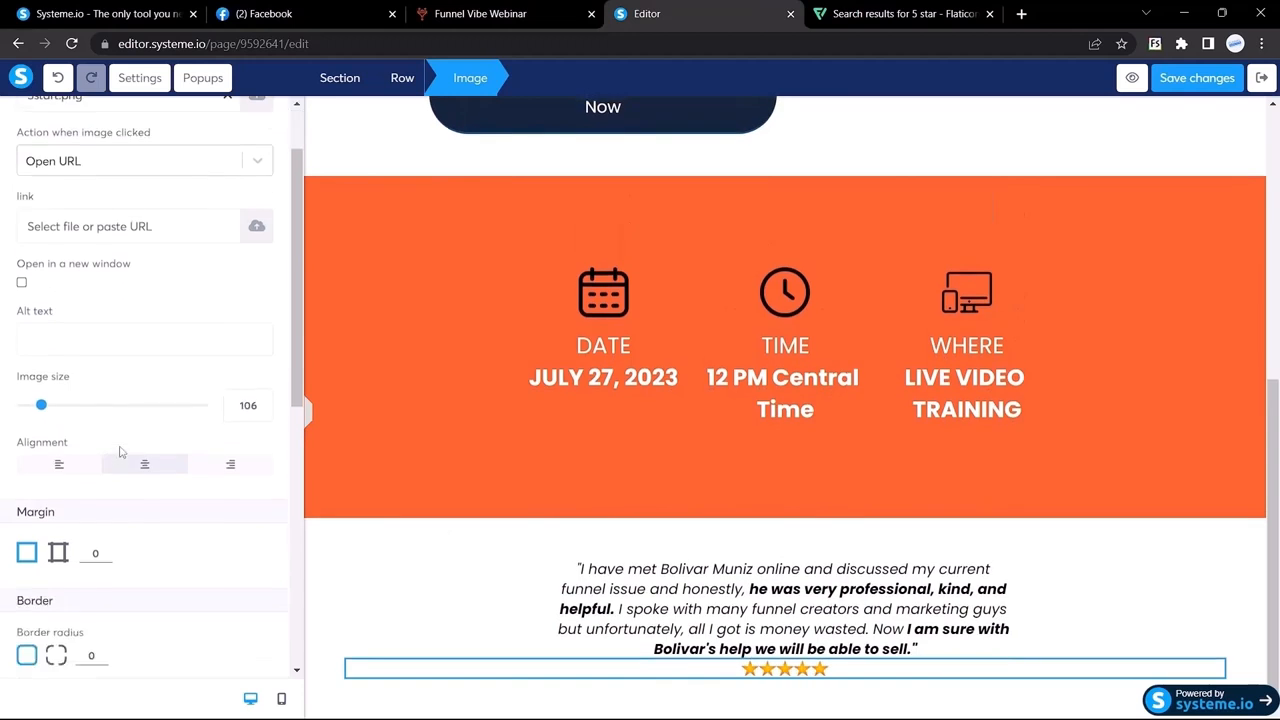
{"action": "left_click", "coordinate": [57, 375]}
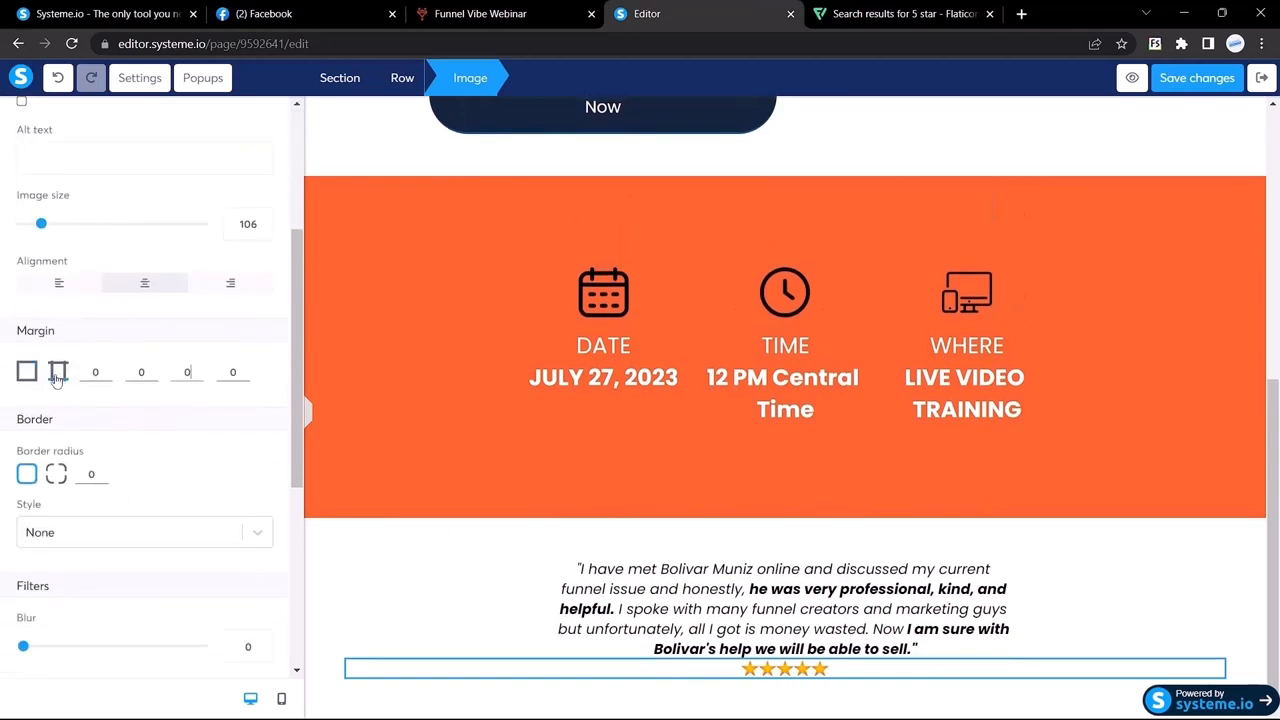
{"action": "double_click", "coordinate": [93, 371]}
{"action": "type", "text": "20"}
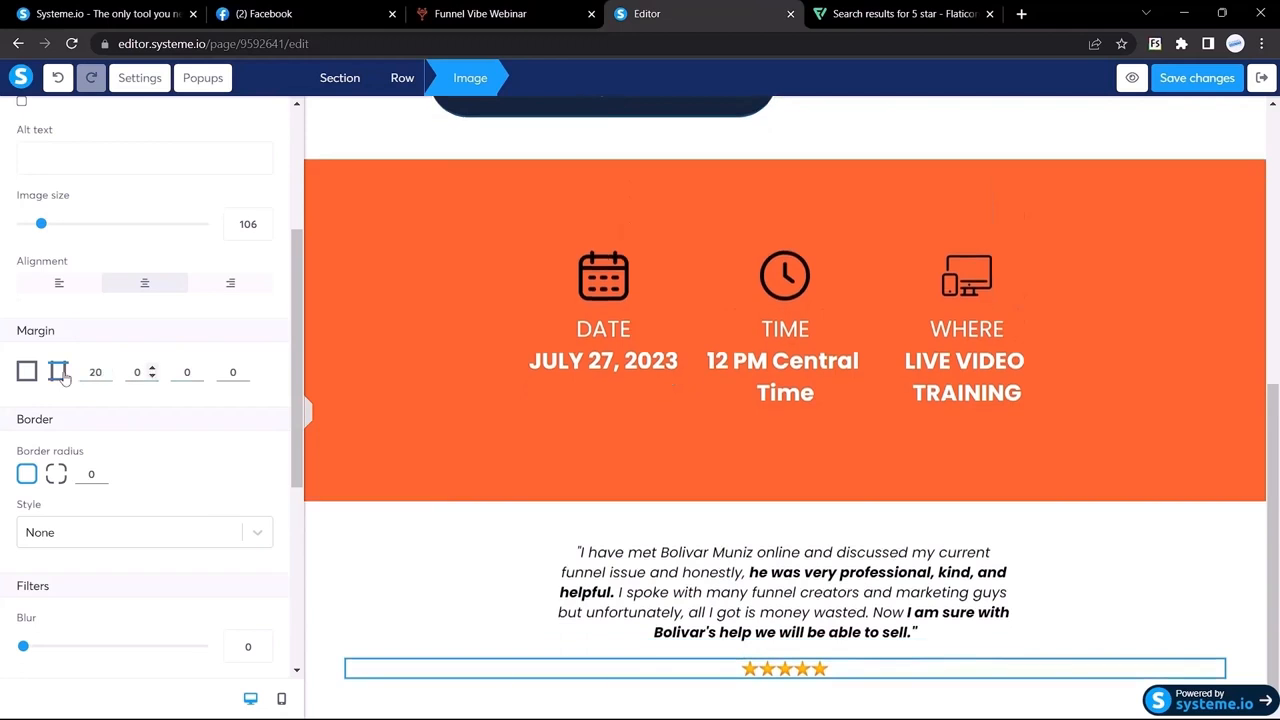
{"action": "key", "text": "BackSpace"}
{"action": "key", "text": "BackSpace"}
{"action": "type", "text": "15"}
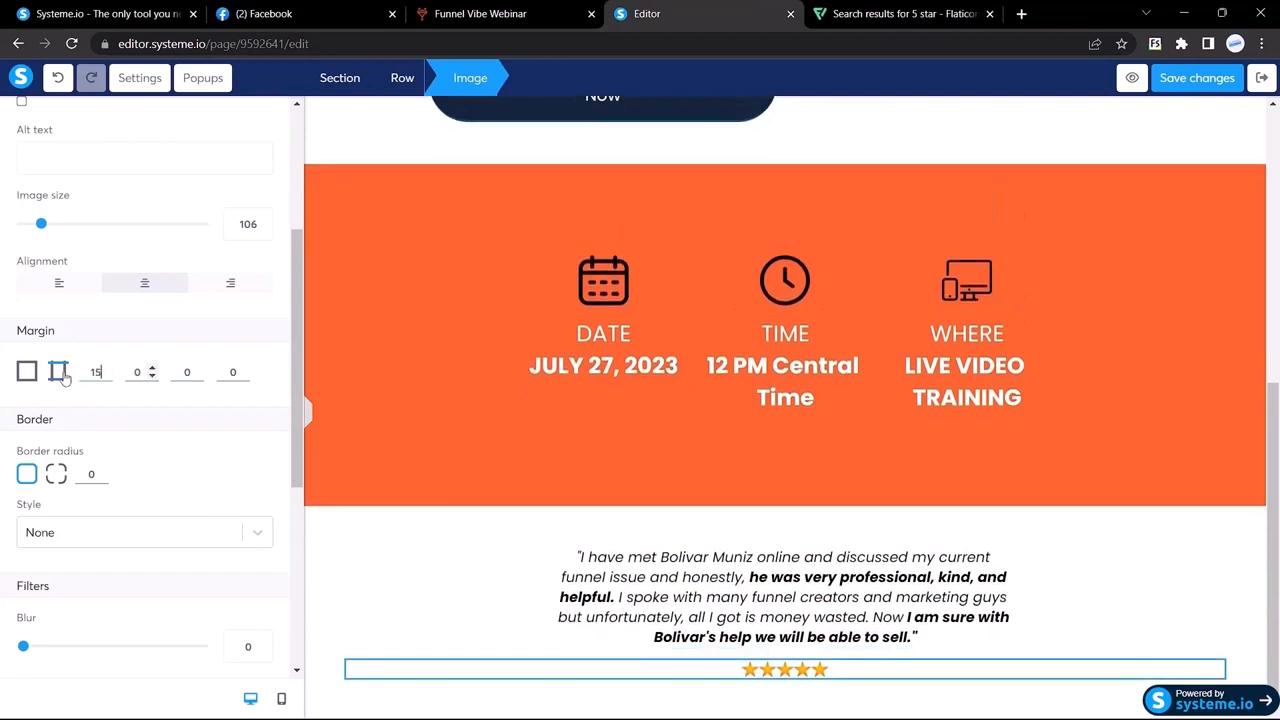
{"action": "left_click", "coordinate": [308, 414]}
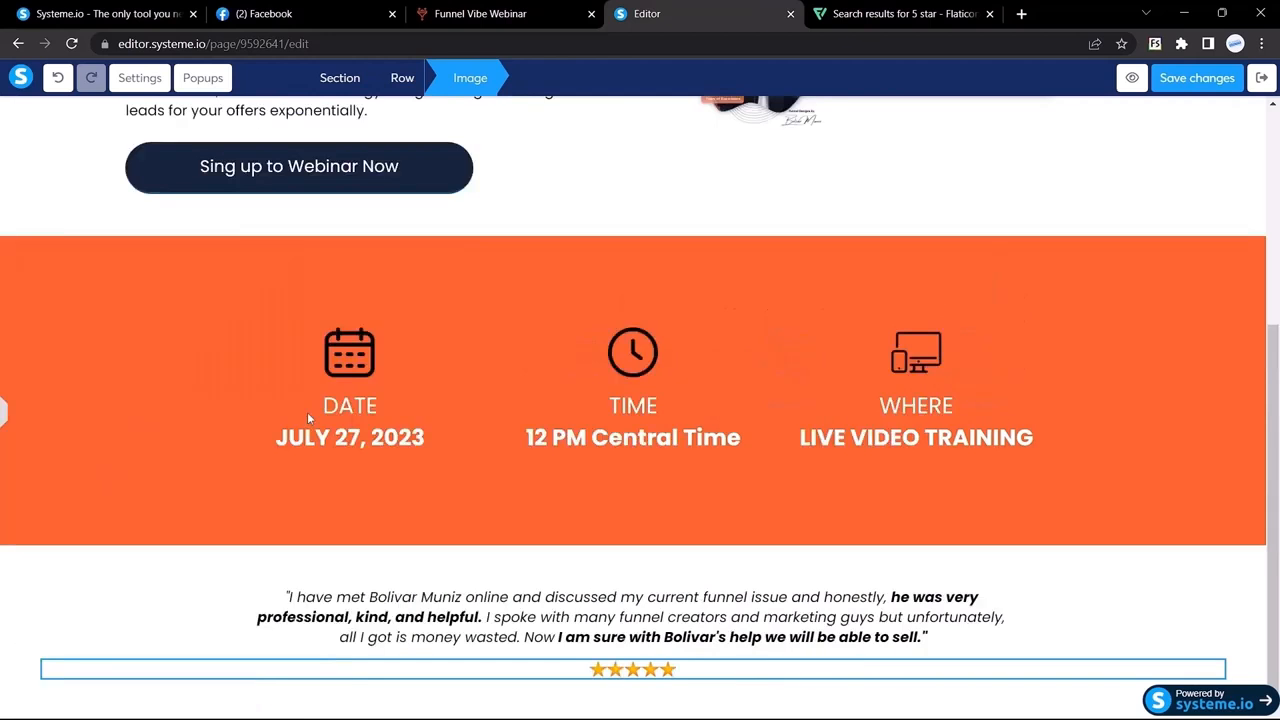
{"action": "key", "text": "ctrl+shift+Tab"}
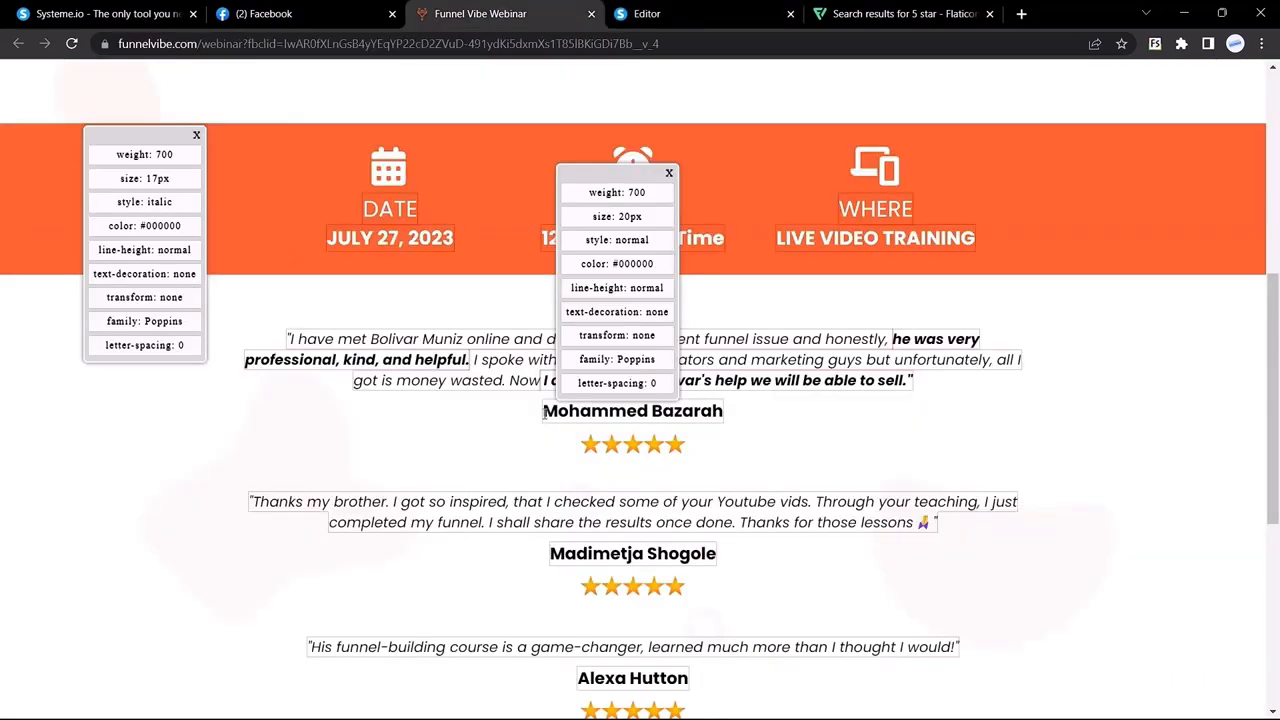
Step: Try font size 19 on the first testimonial quote, then settle on 18
{"action": "left_click", "coordinate": [700, 14]}
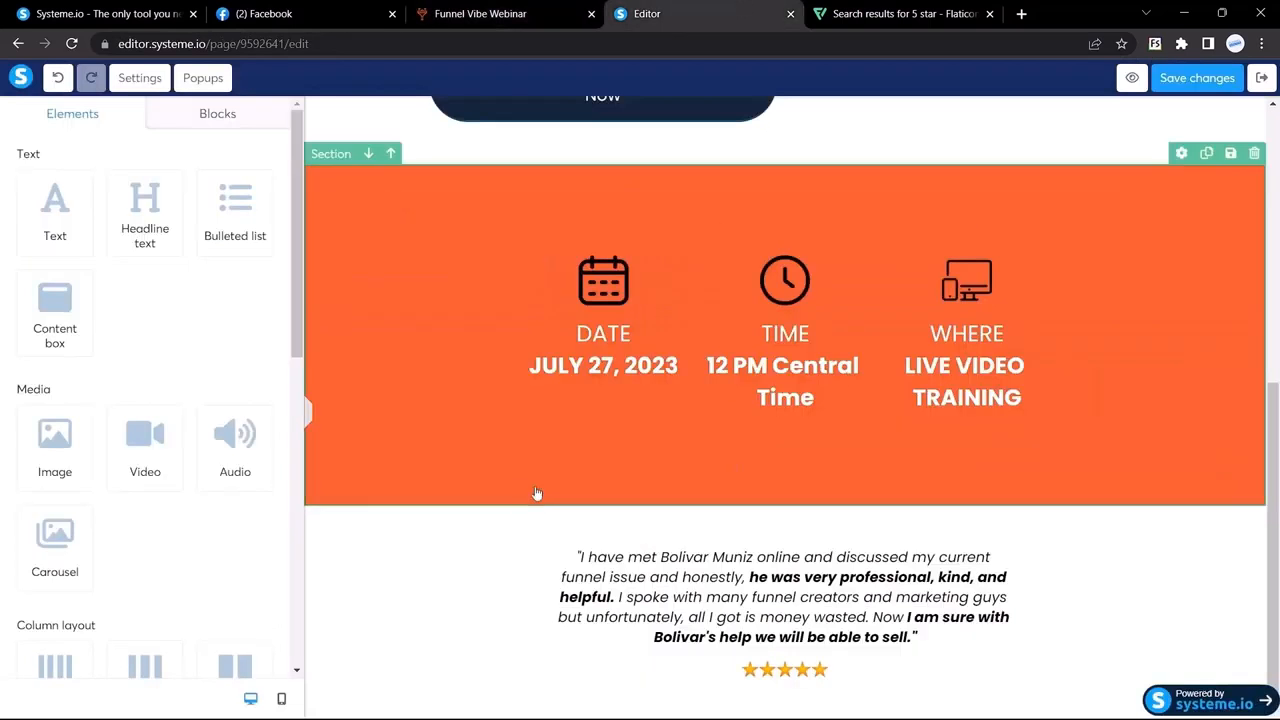
{"action": "double_click", "coordinate": [697, 567]}
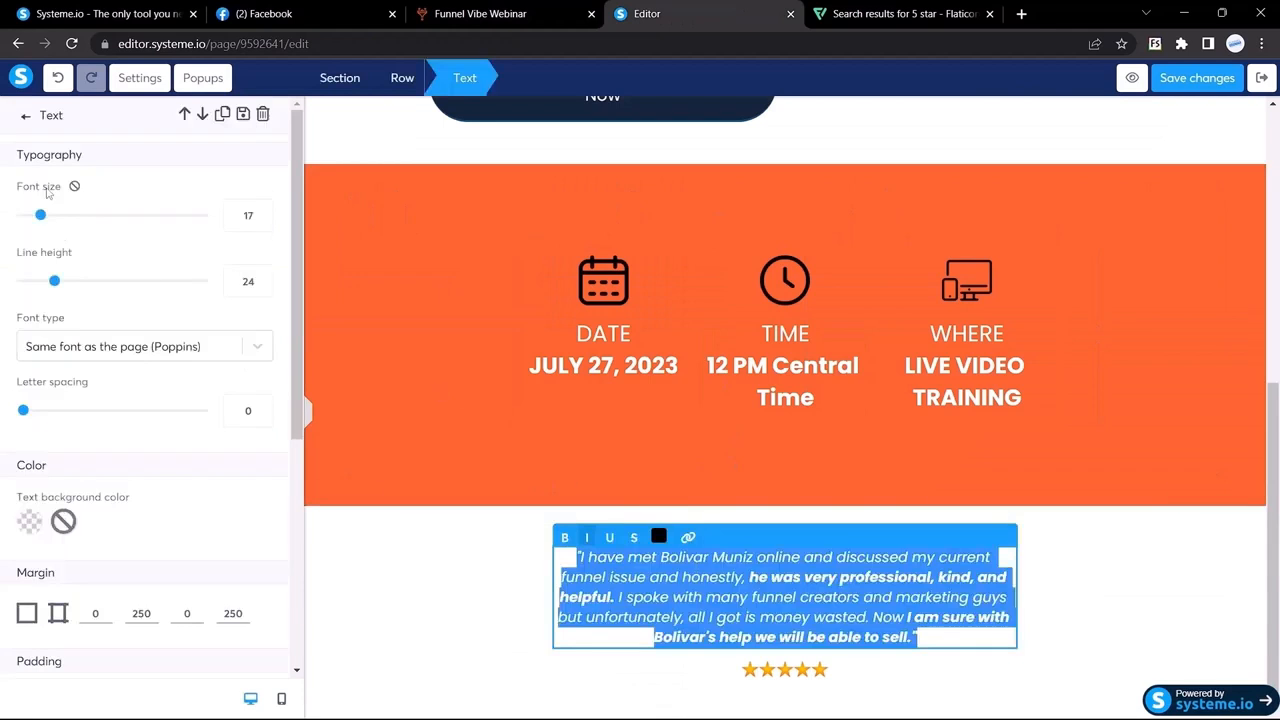
{"action": "left_click", "coordinate": [261, 209]}
{"action": "left_click", "coordinate": [261, 209]}
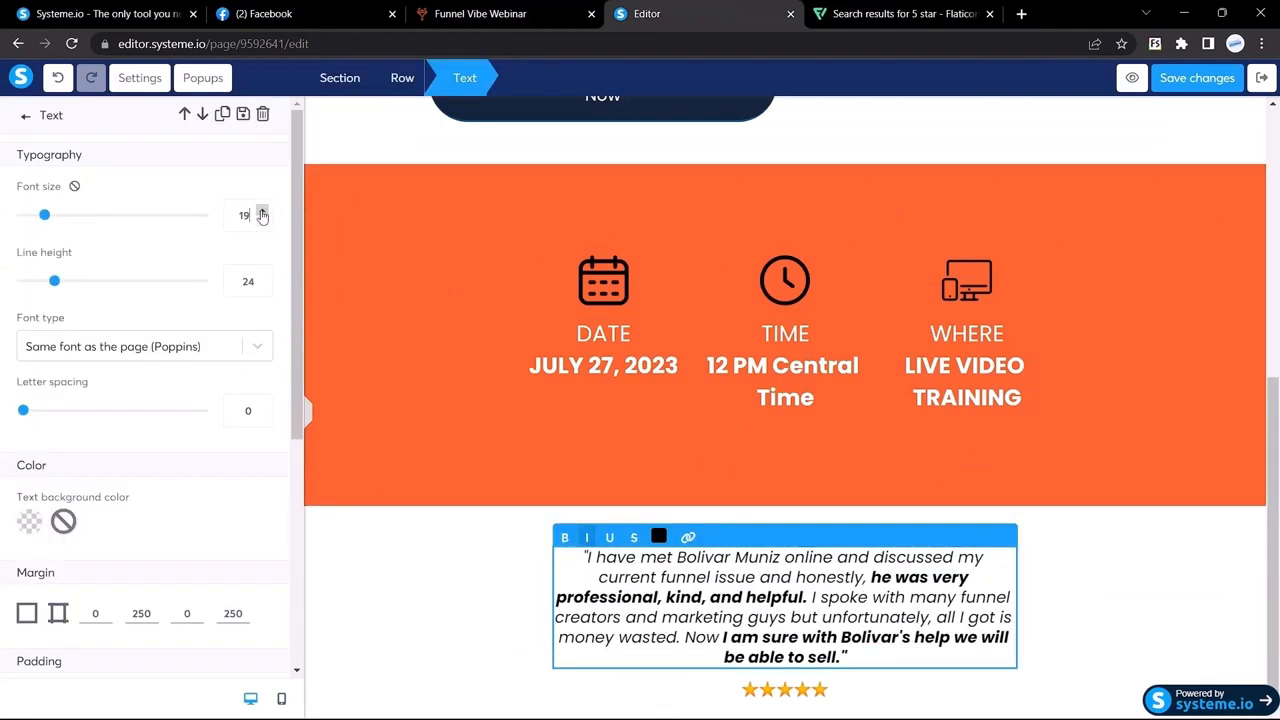
{"action": "left_click", "coordinate": [306, 410]}
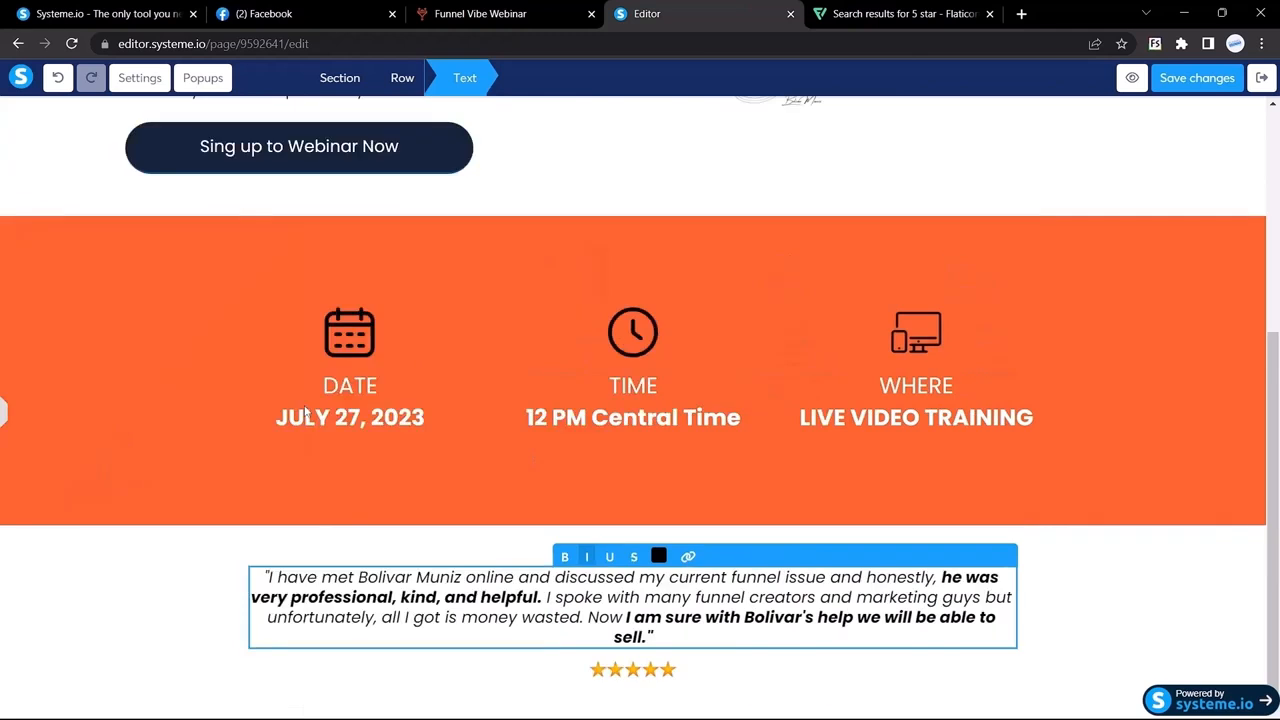
{"action": "left_click", "coordinate": [201, 569]}
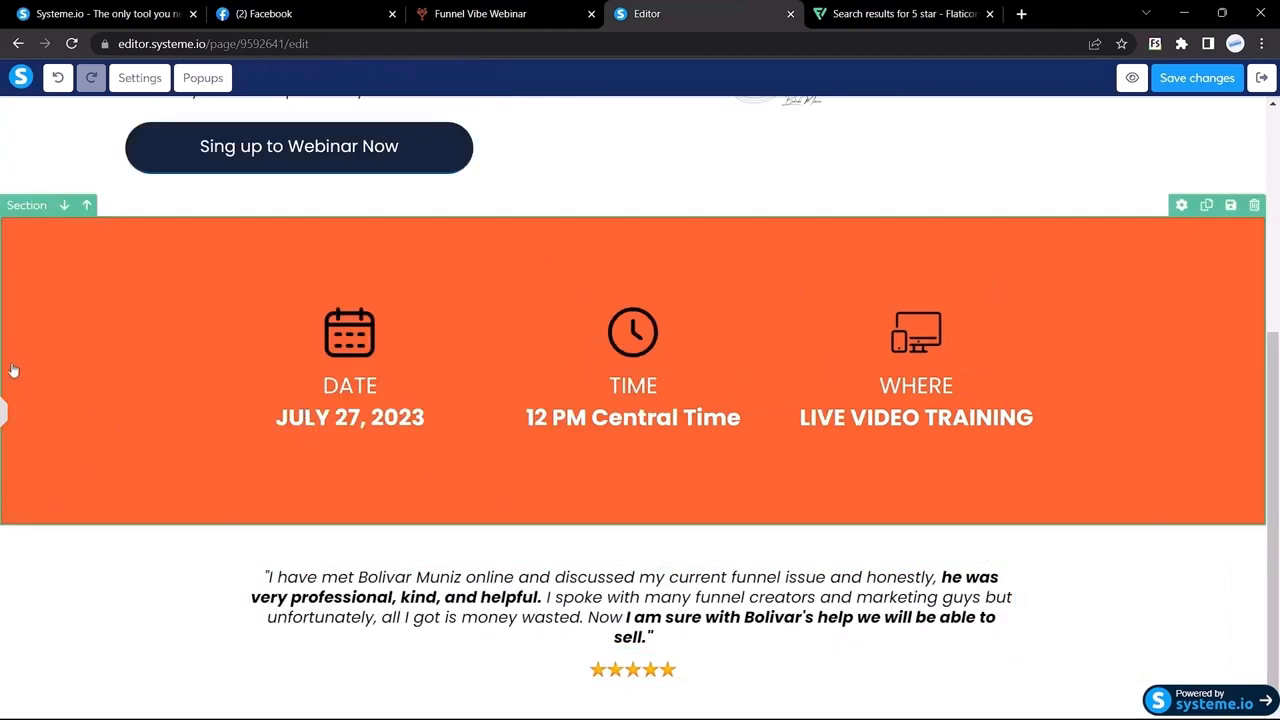
{"action": "left_click", "coordinate": [3, 410]}
{"action": "triple_click", "coordinate": [628, 572]}
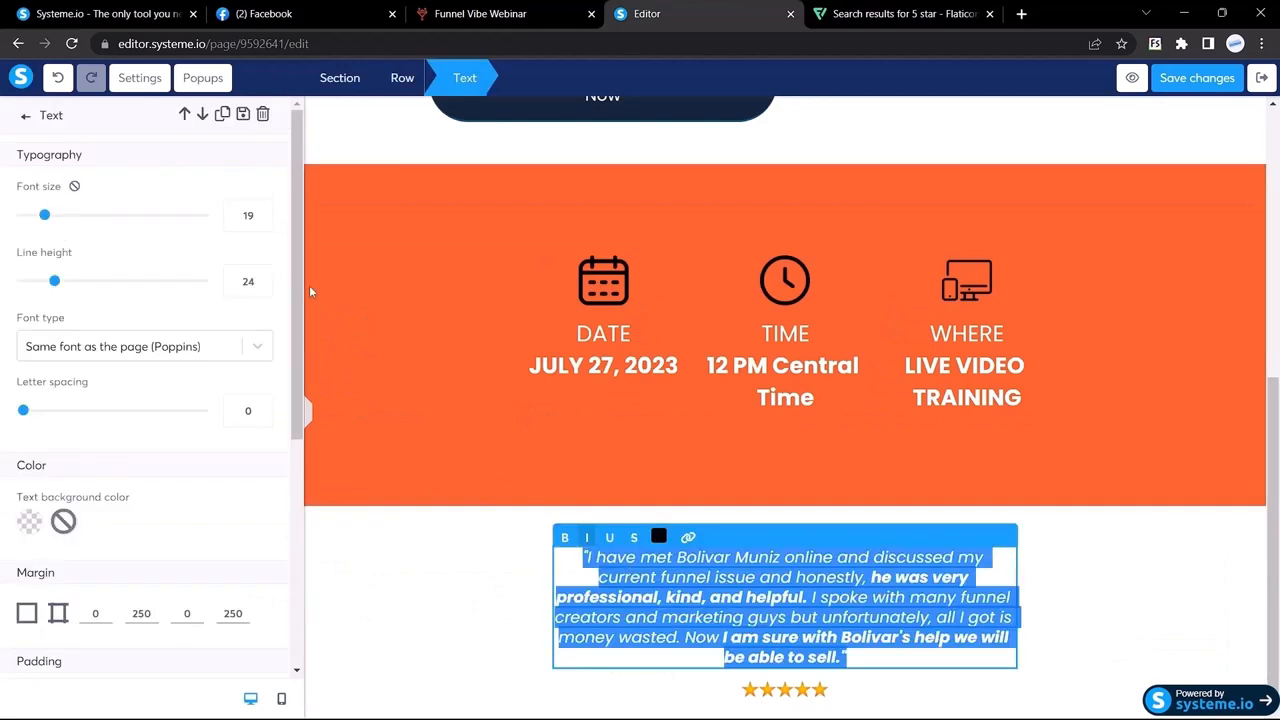
{"action": "left_click", "coordinate": [265, 221]}
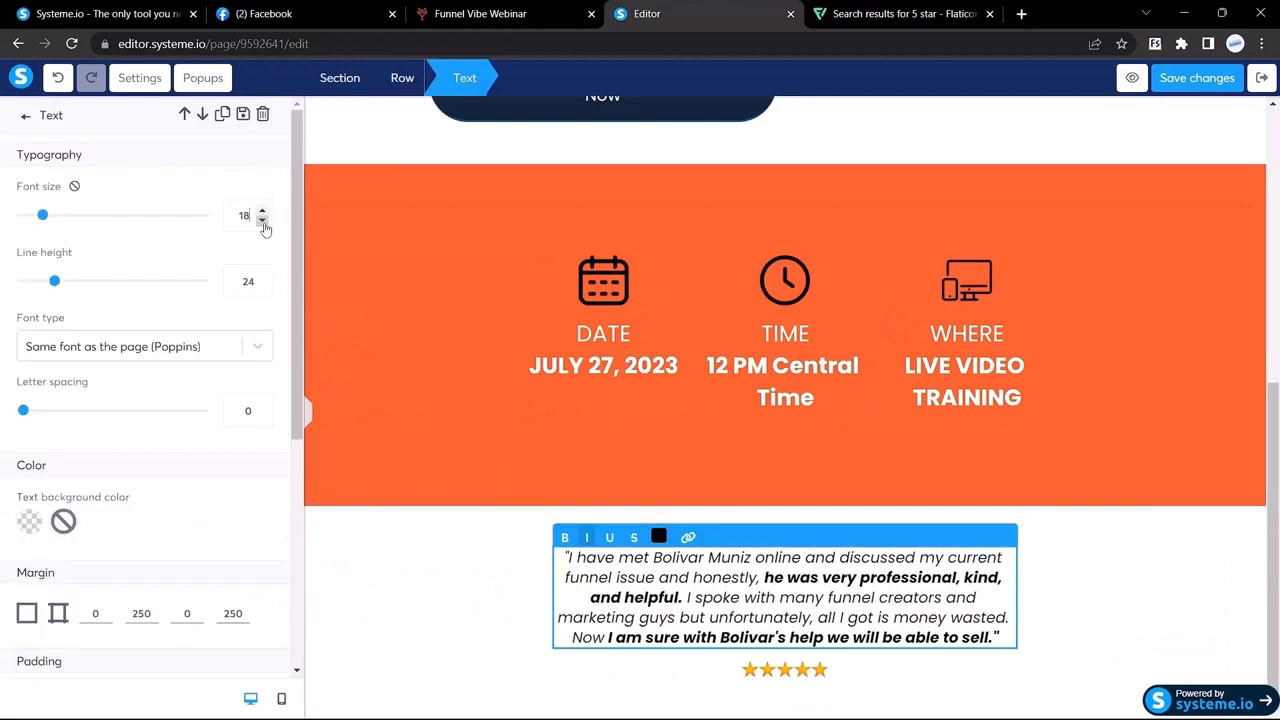
{"action": "left_click", "coordinate": [305, 412]}
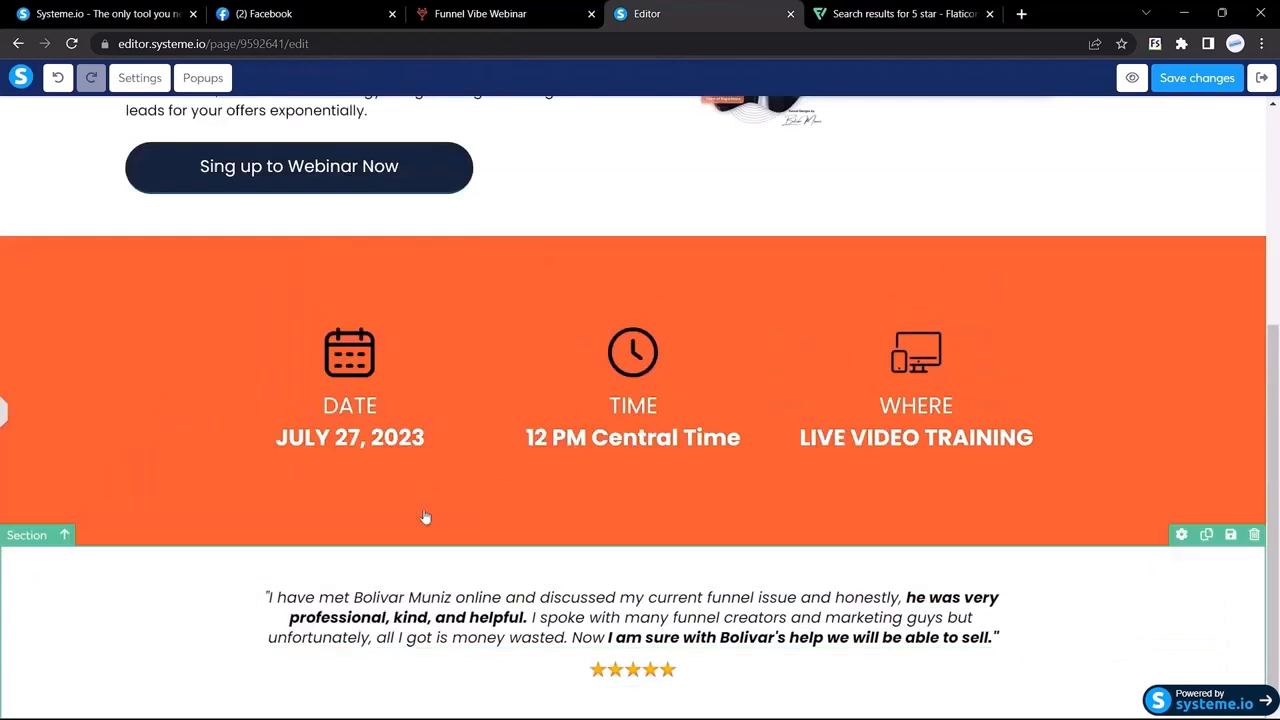
{"action": "left_click", "coordinate": [450, 12]}
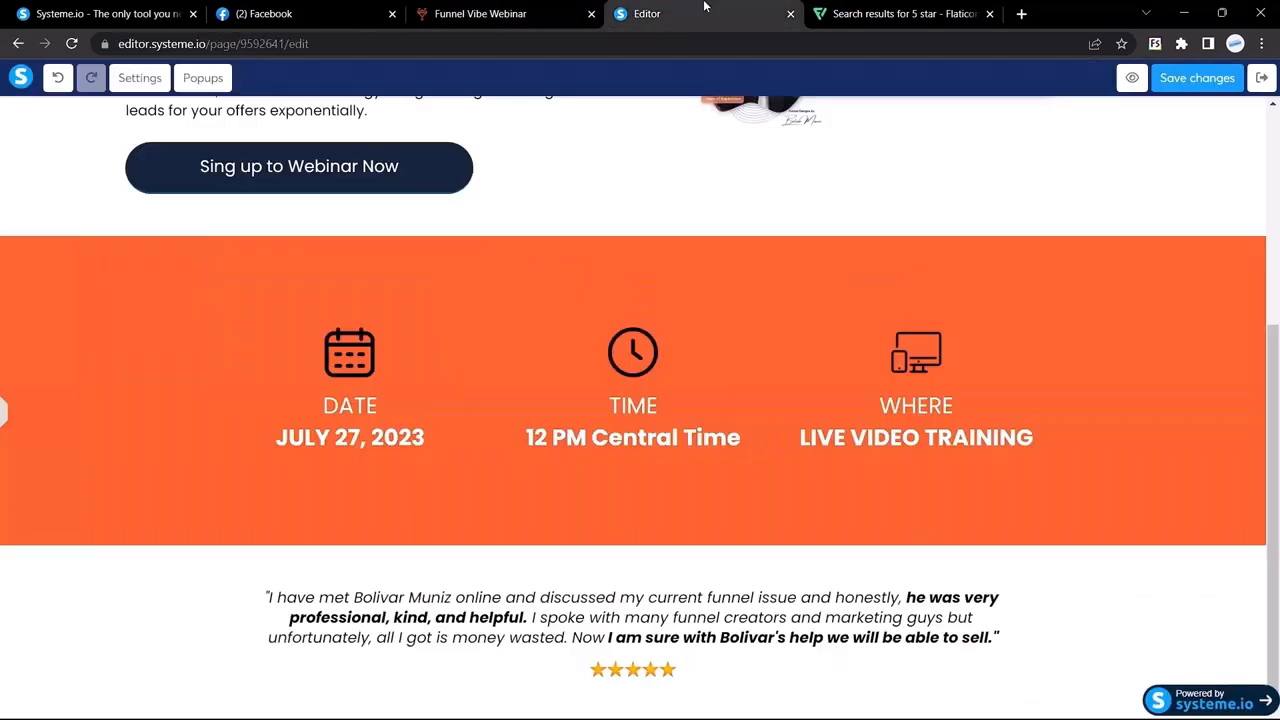
Step: Check the reference reviewer name's font: Poppins, weight 700, 20px, normal style
{"action": "left_click", "coordinate": [678, 10]}
{"action": "left_click", "coordinate": [500, 13]}
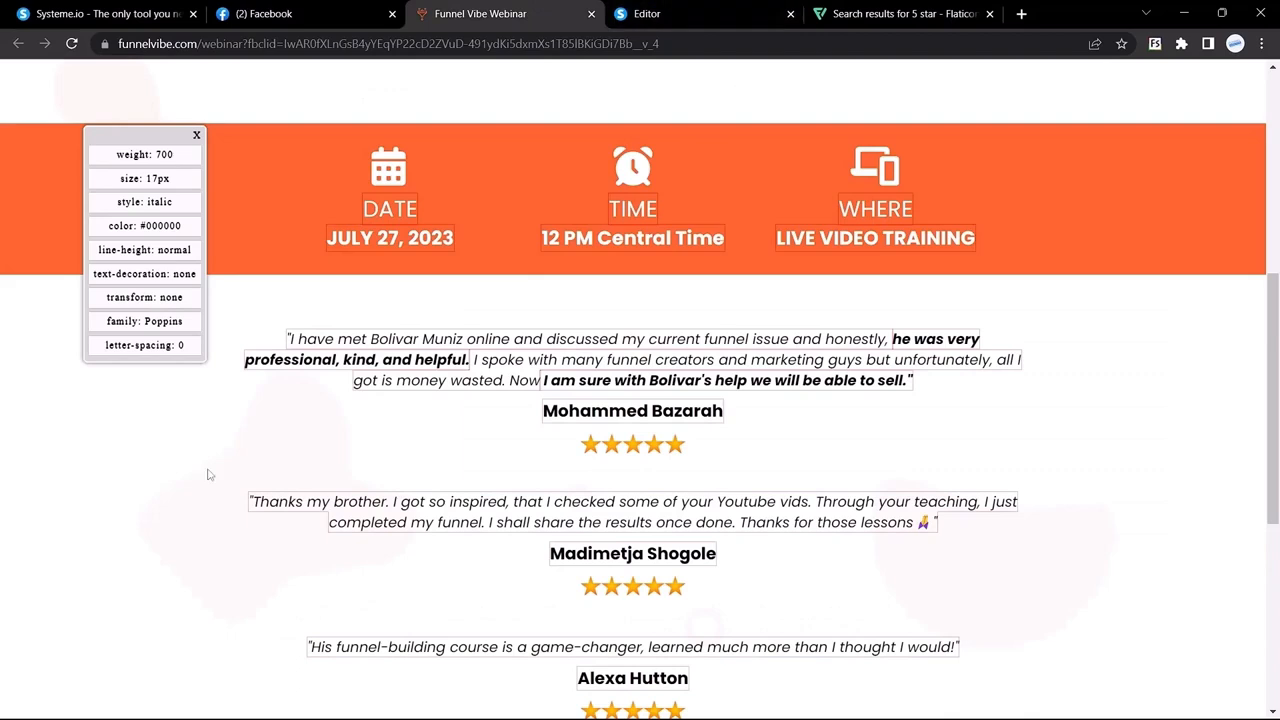
{"action": "left_click_drag", "start_coordinate": [542, 411], "coordinate": [722, 405]}
{"action": "key", "text": "ctrl+c"}
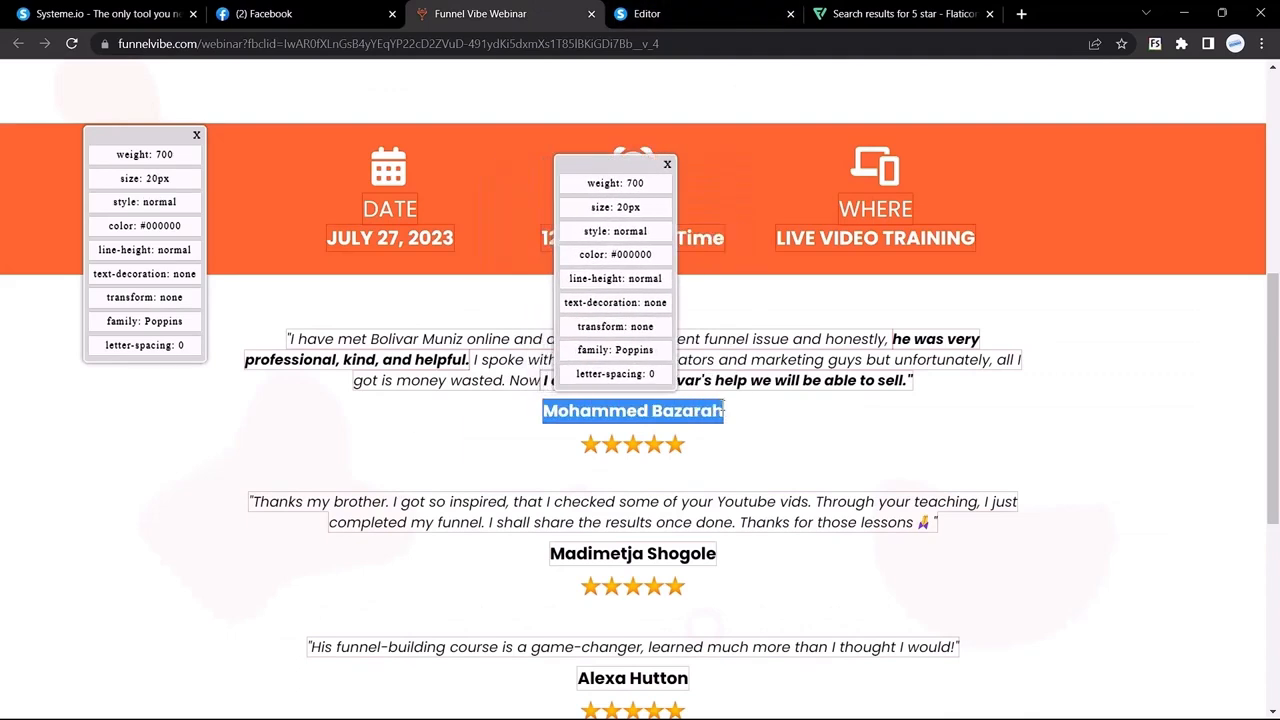
{"action": "left_click", "coordinate": [647, 13]}
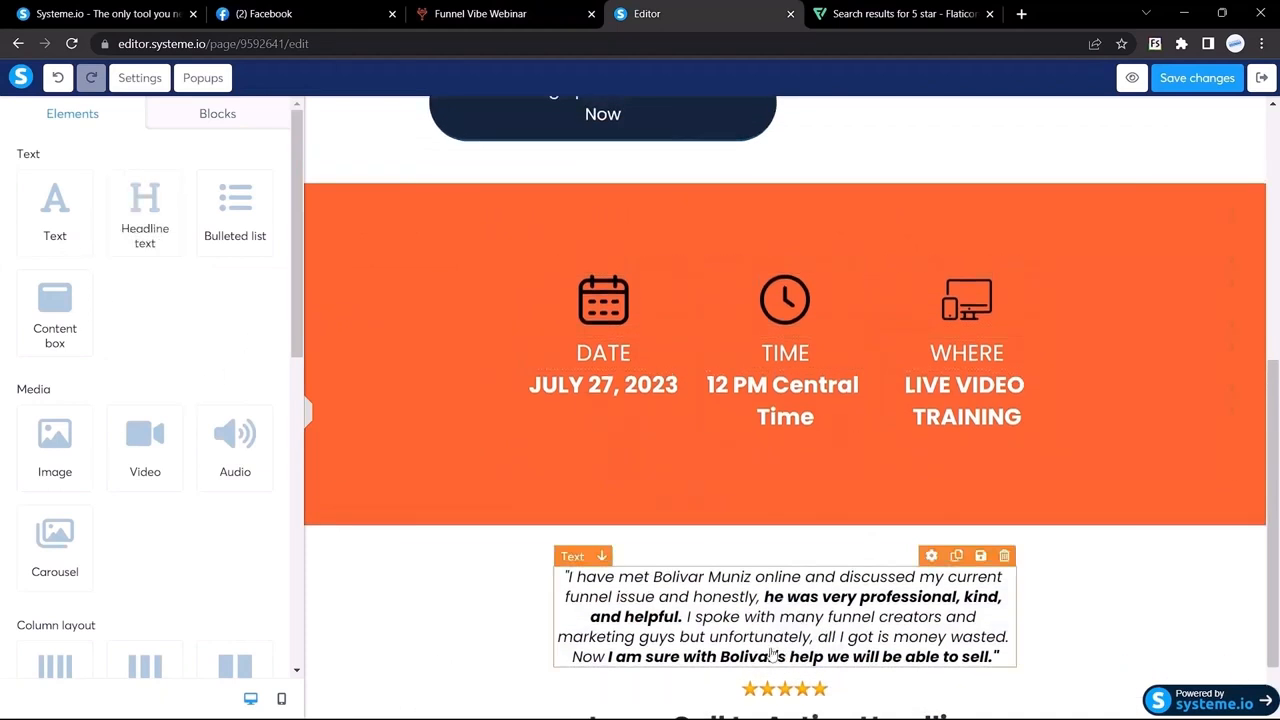
Step: Add a headline below the stars and paste the reviewer's name into it
{"action": "scroll", "coordinate": [798, 668], "scroll_direction": "down", "scroll_amount": 1}
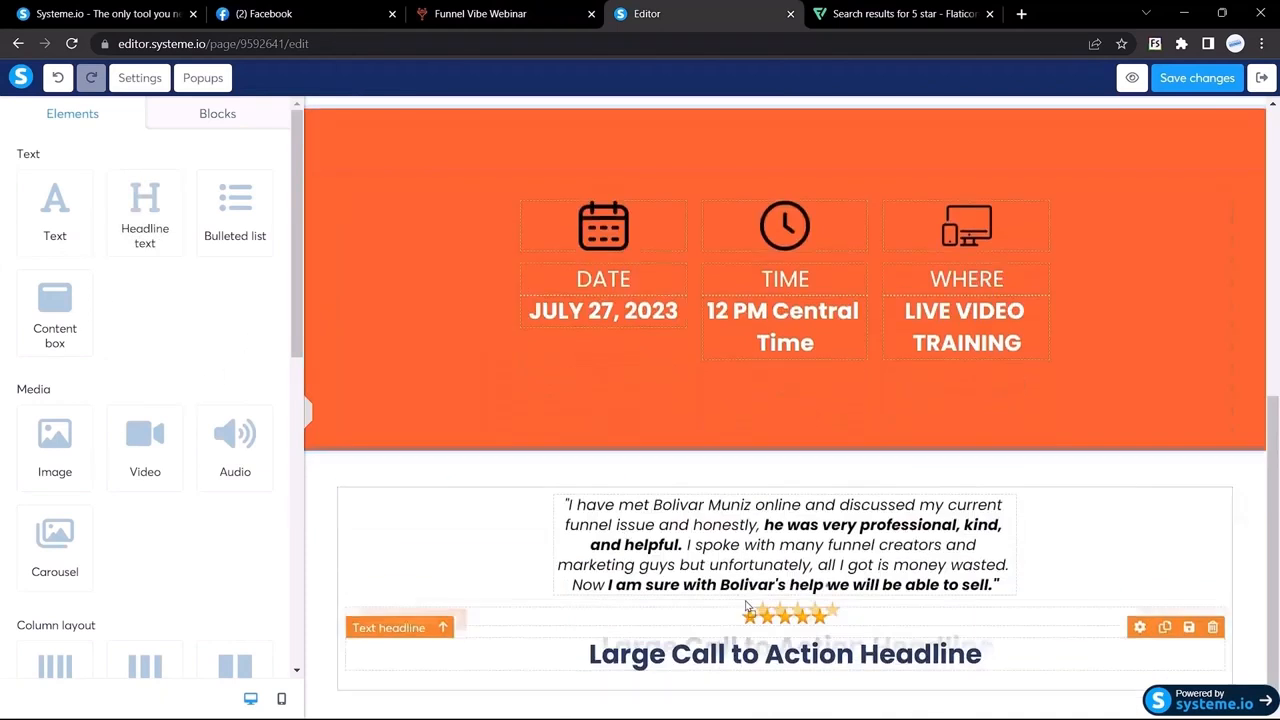
{"action": "left_click_drag", "start_coordinate": [737, 660], "coordinate": [771, 651]}
{"action": "double_click", "coordinate": [797, 663]}
{"action": "triple_click", "coordinate": [797, 663]}
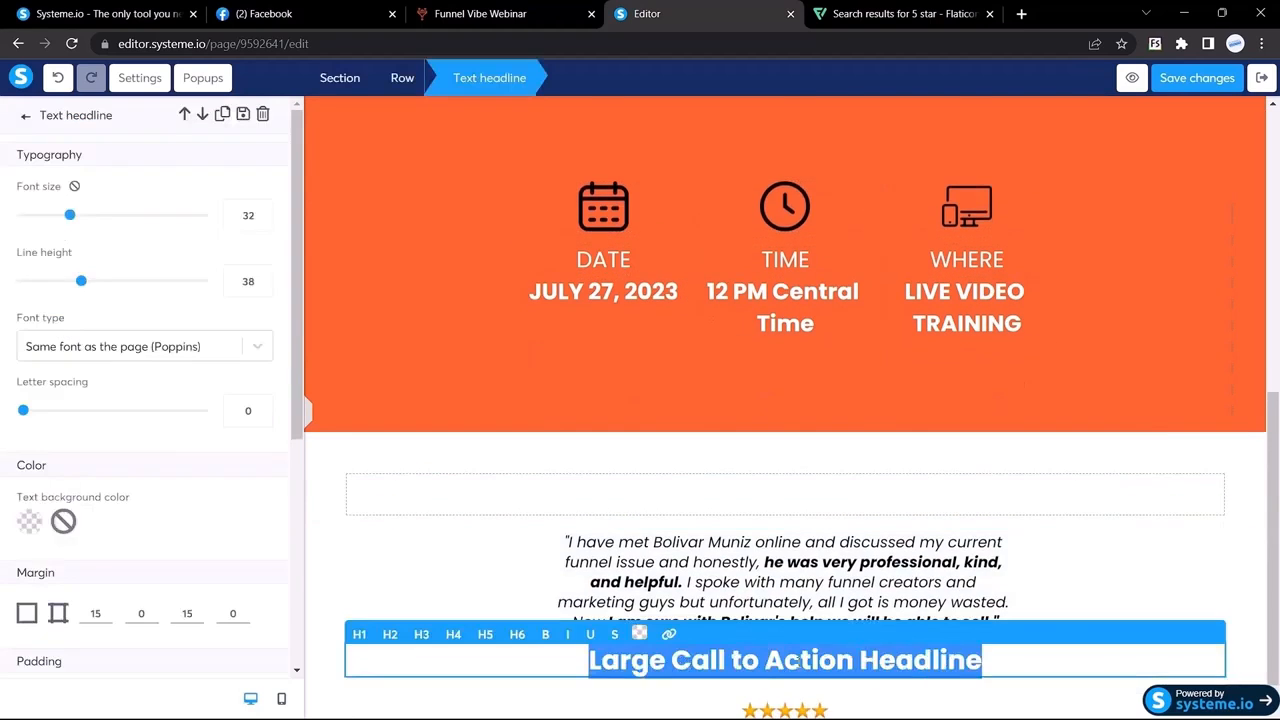
{"action": "key", "text": "ctrl+v"}
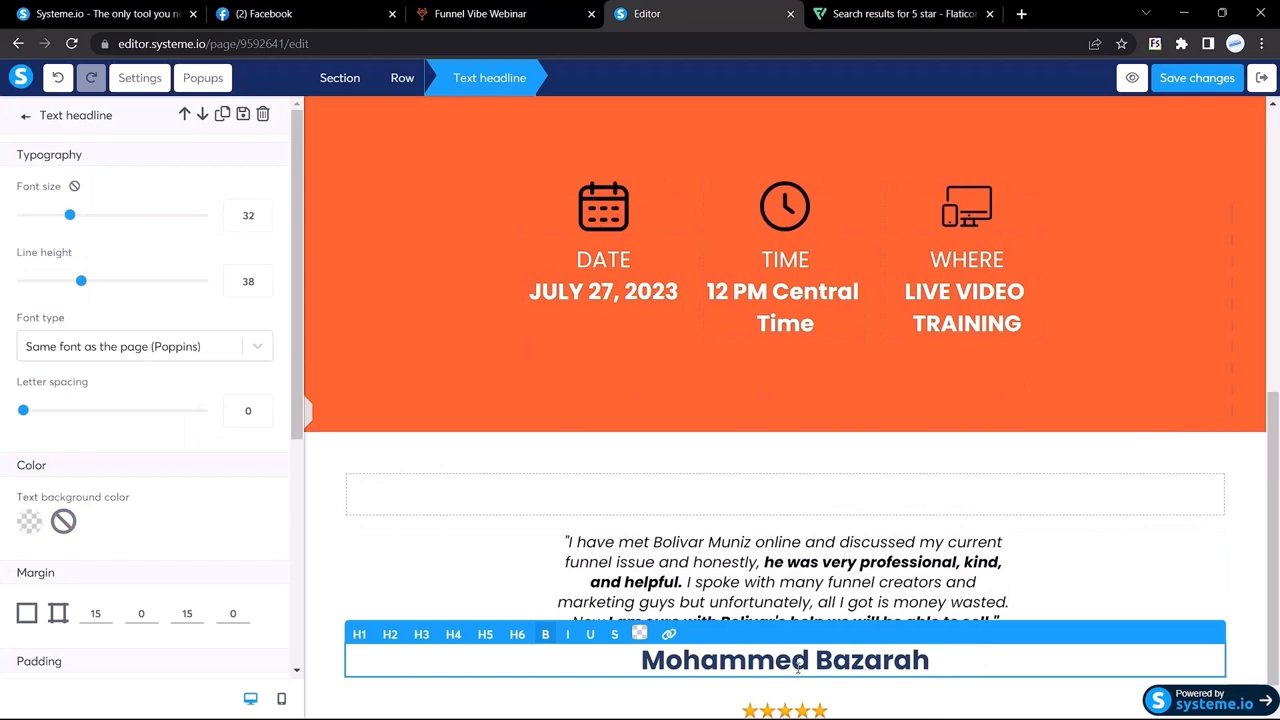
Step: Set the reviewer name to the Google Font Poppins in black
{"action": "left_click", "coordinate": [84, 356]}
{"action": "left_click", "coordinate": [85, 439]}
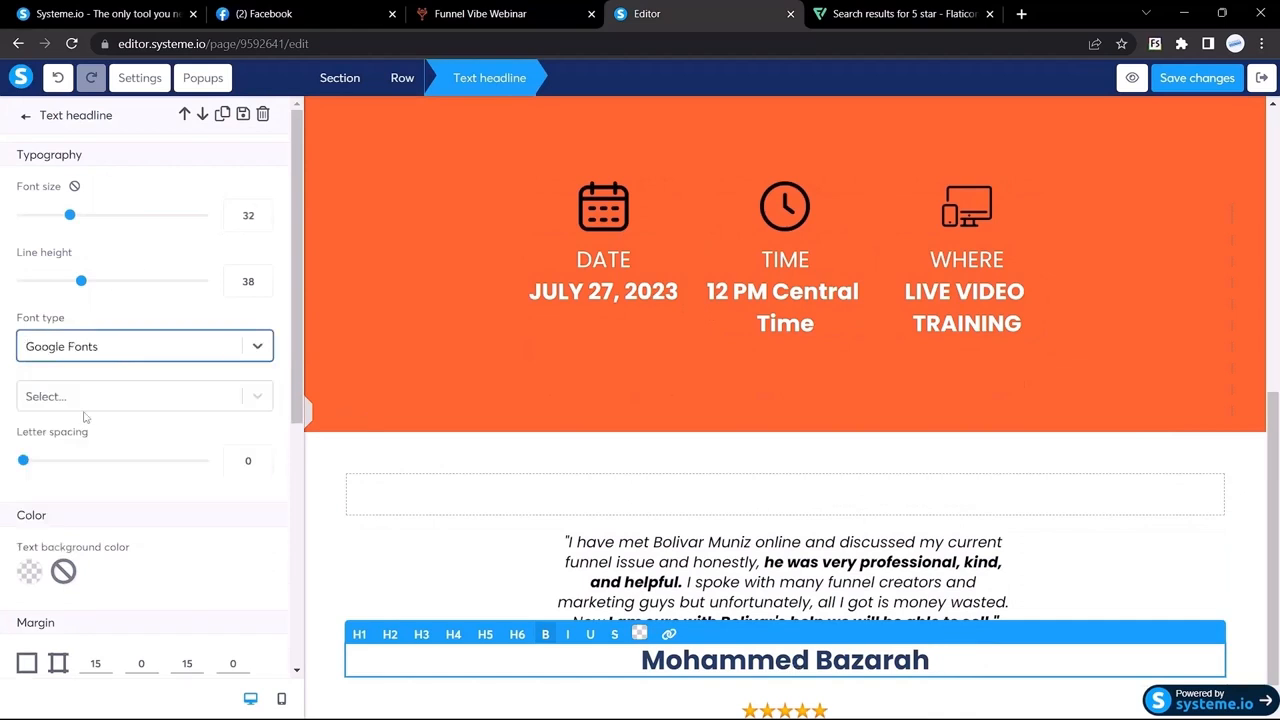
{"action": "left_click", "coordinate": [78, 397]}
{"action": "type", "text": "poppi"}
{"action": "key", "text": "Return"}
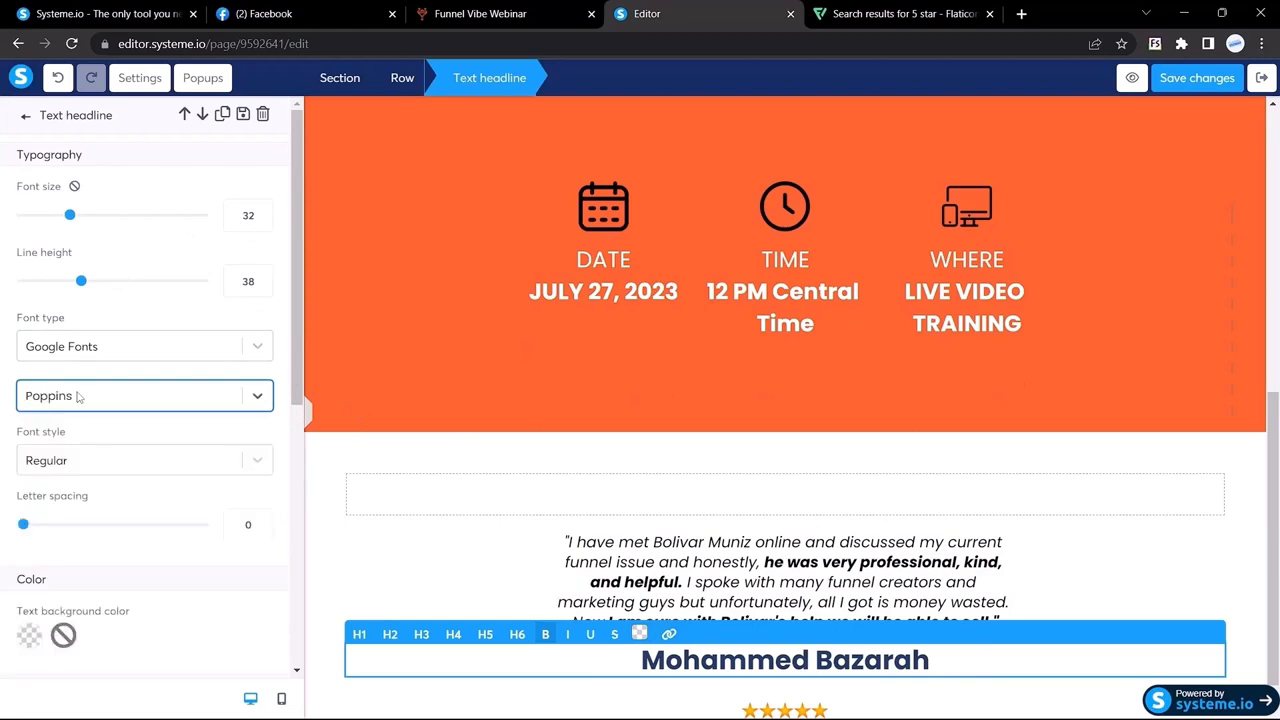
{"action": "triple_click", "coordinate": [718, 664]}
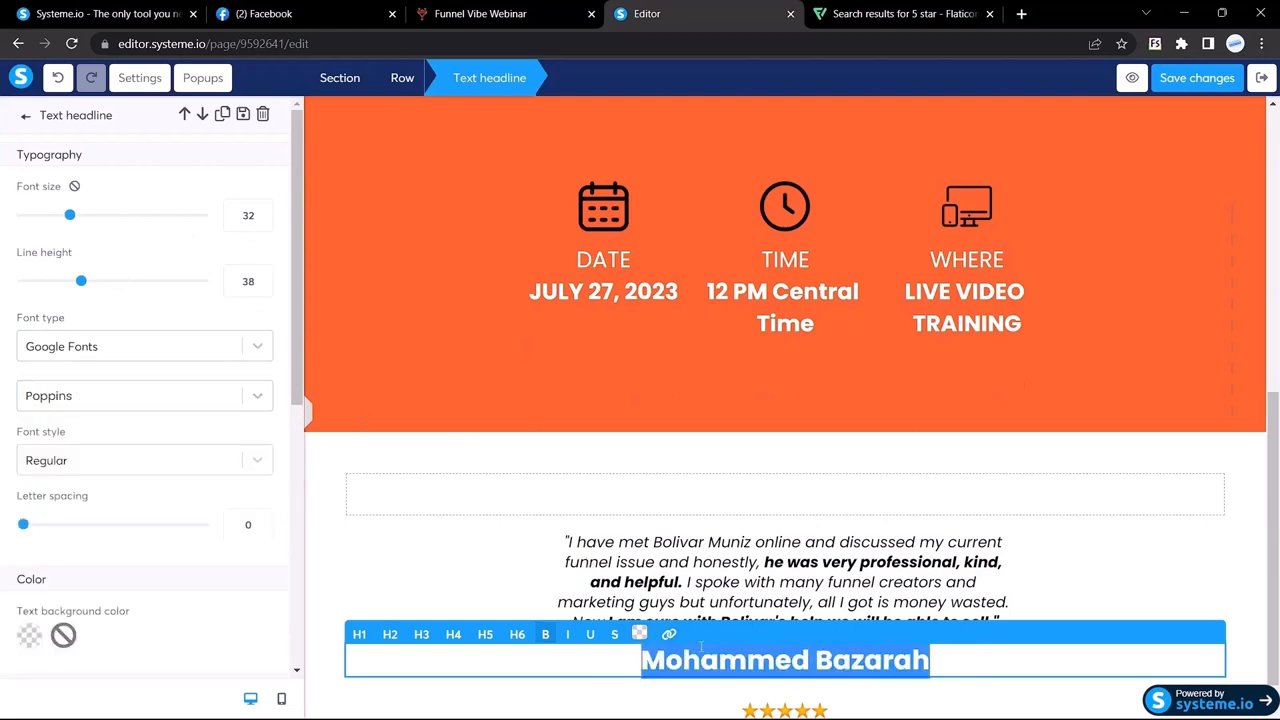
{"action": "left_click", "coordinate": [641, 641]}
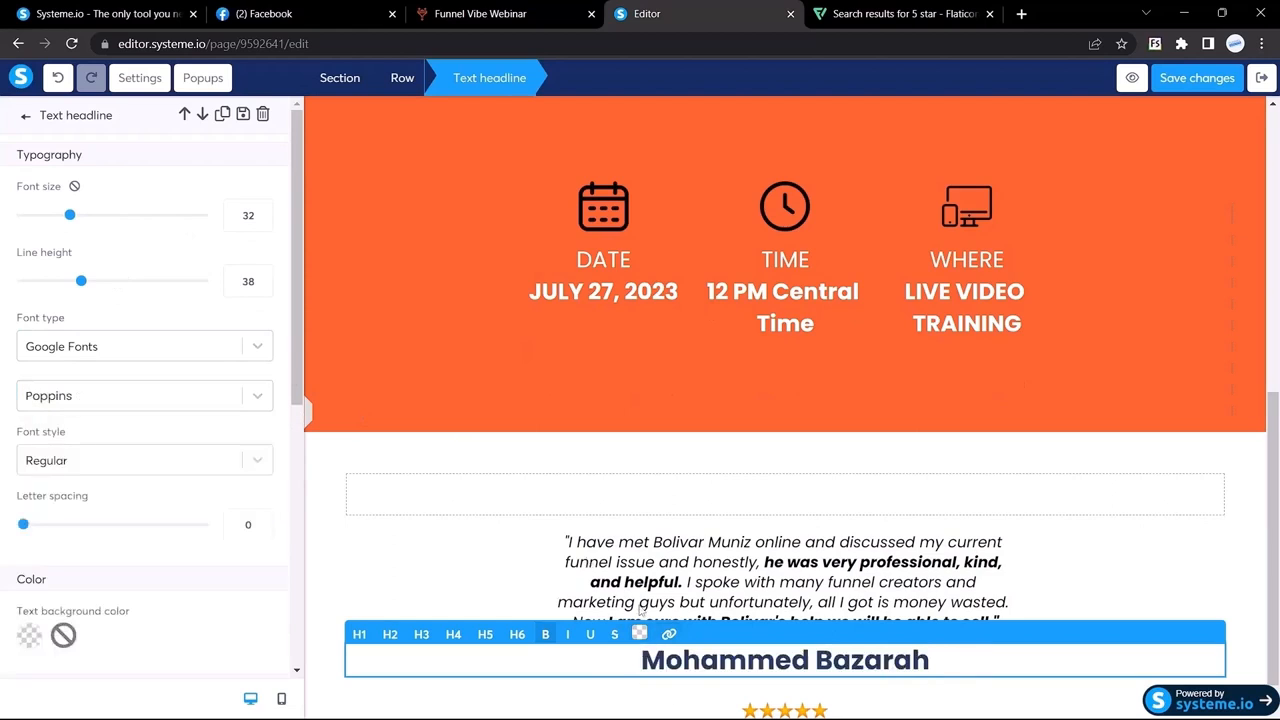
{"action": "left_click", "coordinate": [641, 634]}
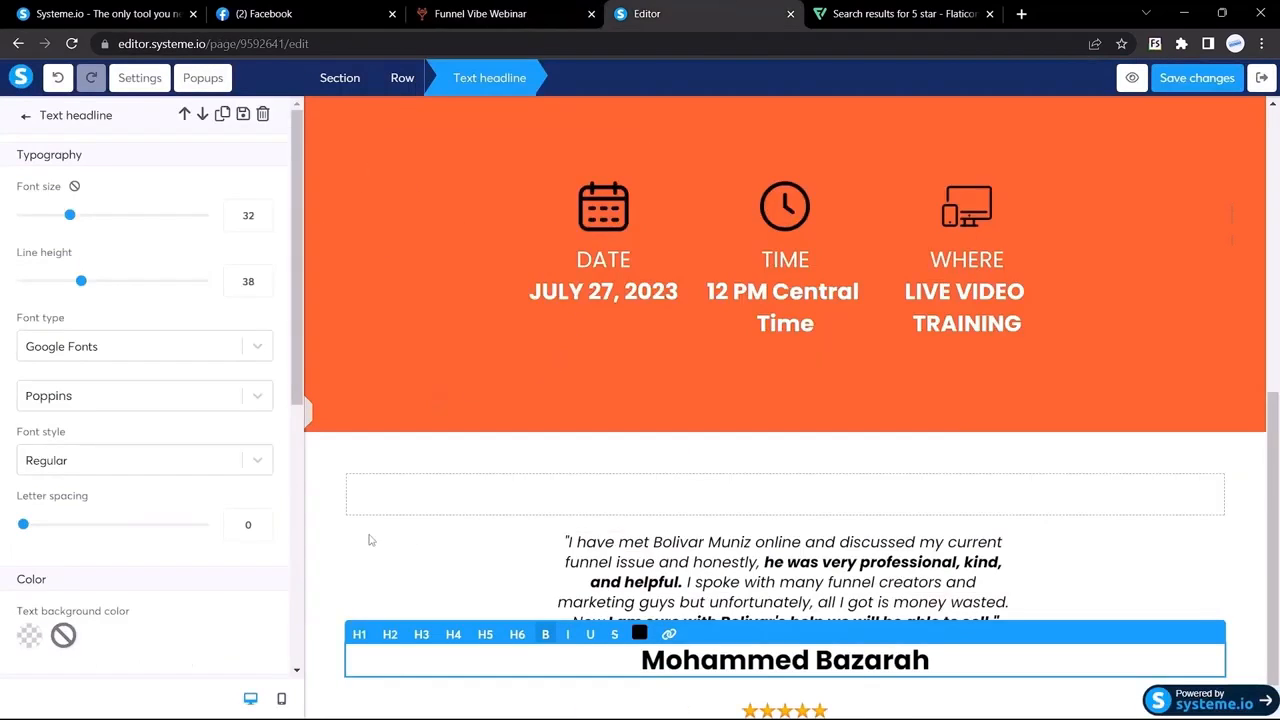
{"action": "left_click", "coordinate": [369, 540]}
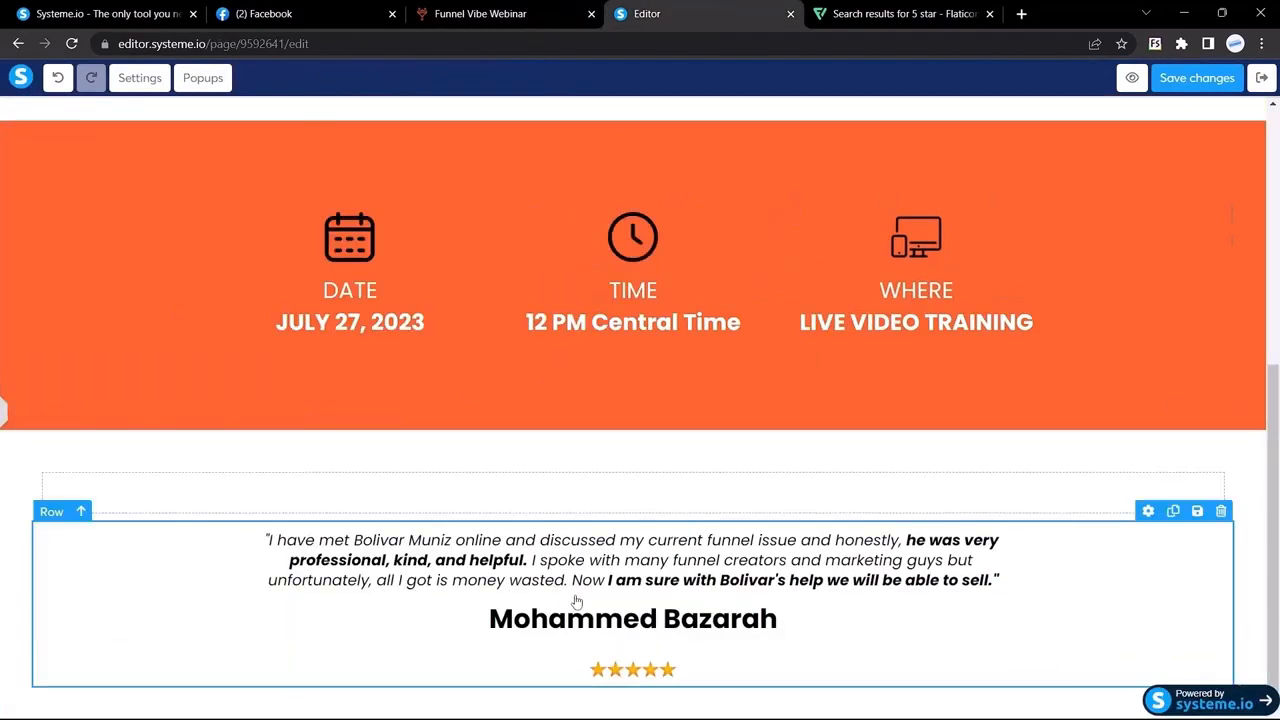
Step: Set the reviewer name headline's top margin to 0
{"action": "left_click", "coordinate": [721, 668]}
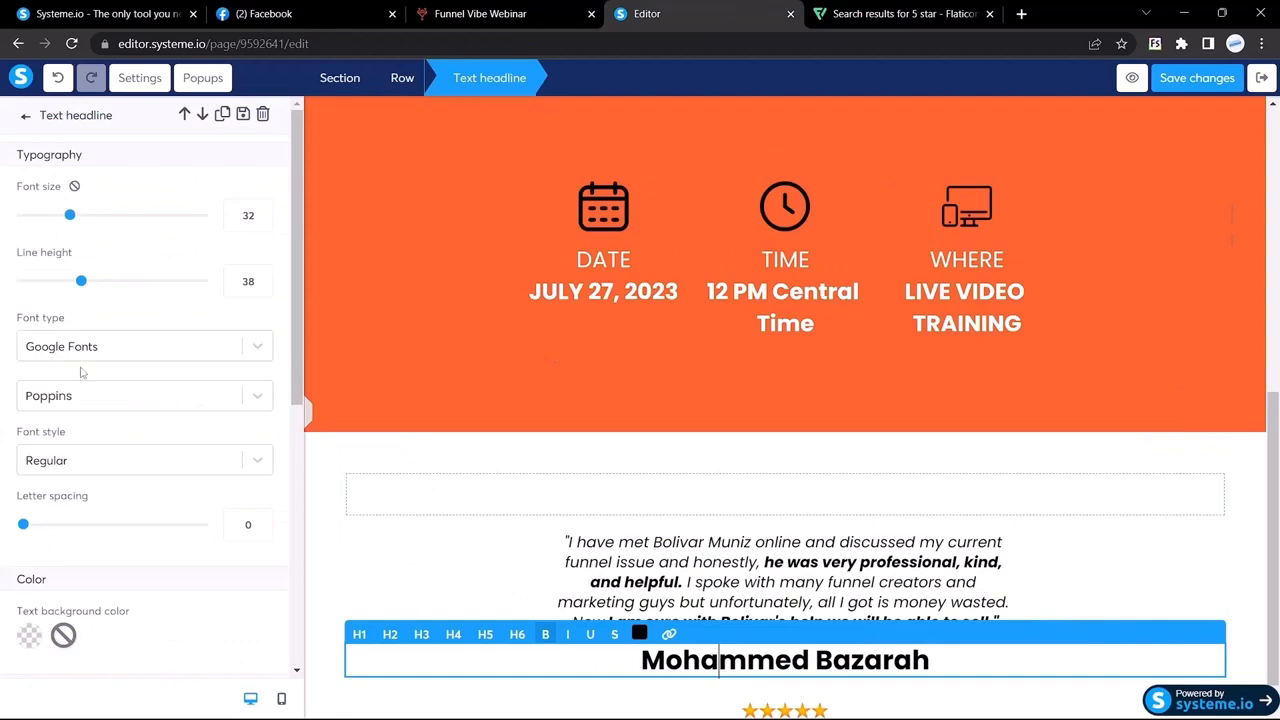
{"action": "scroll", "coordinate": [82, 372], "scroll_direction": "down", "scroll_amount": 4}
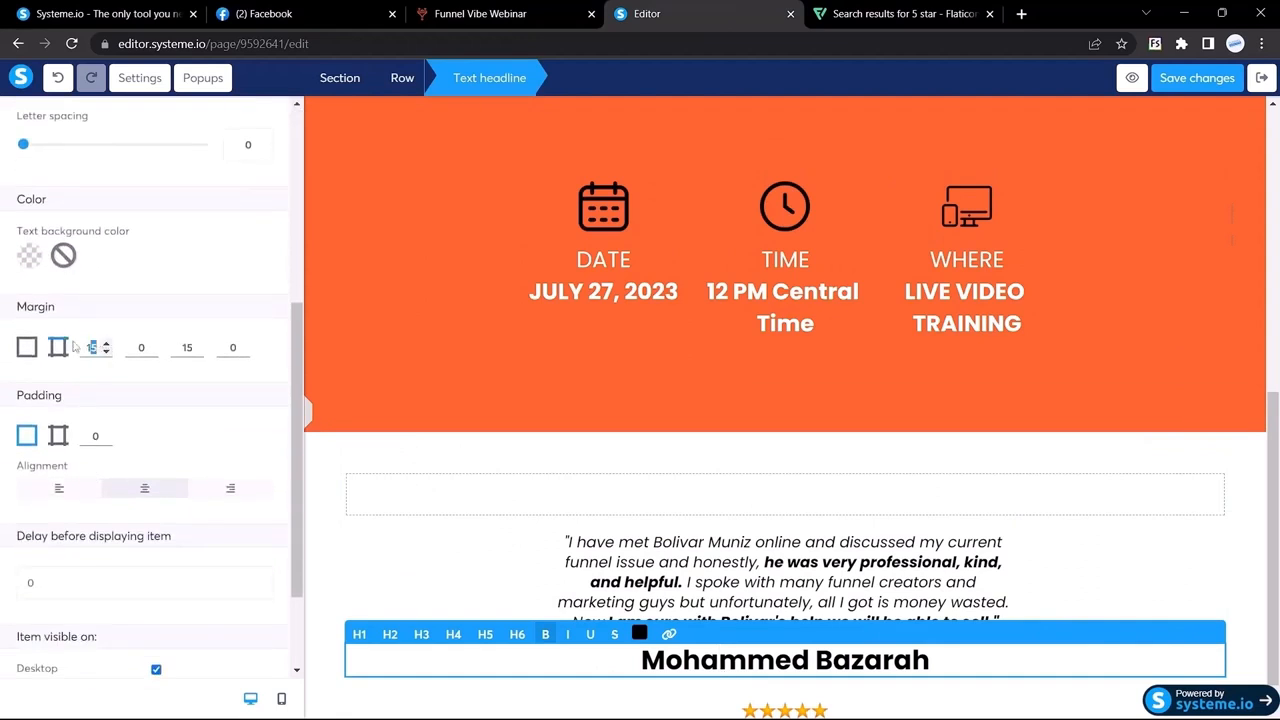
{"action": "type", "text": "0"}
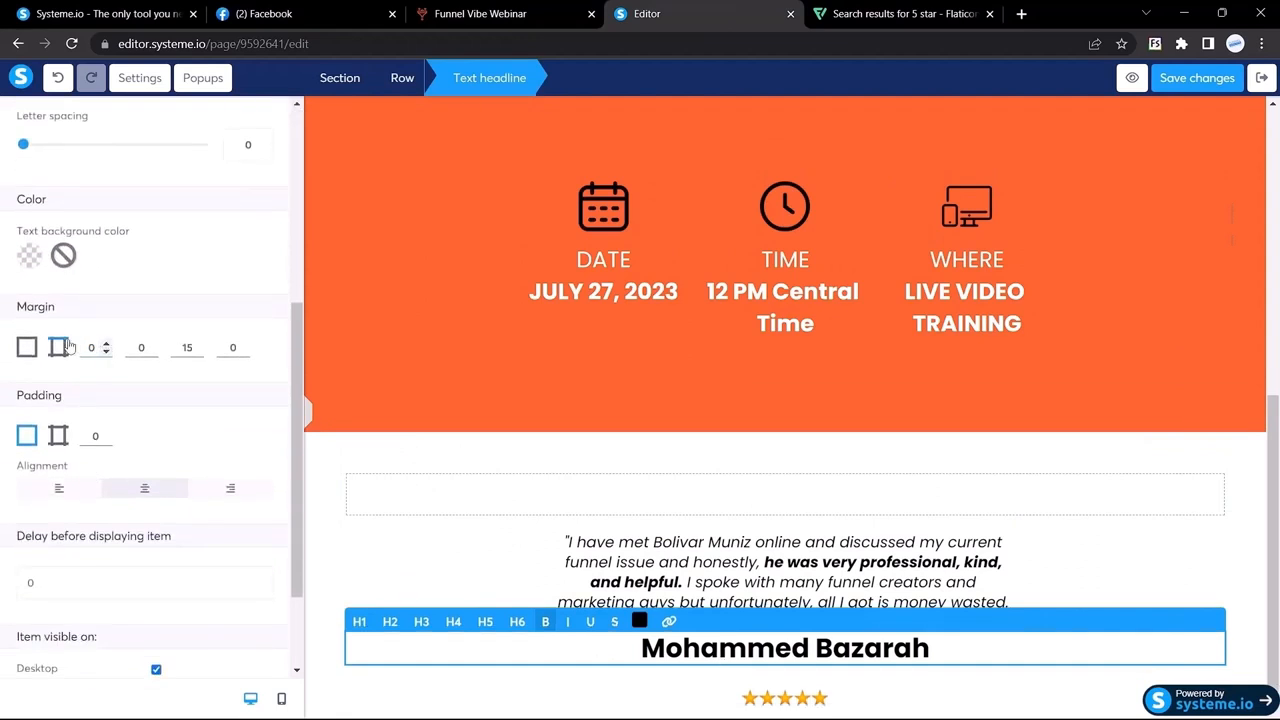
{"action": "double_click", "coordinate": [186, 347]}
{"action": "left_click", "coordinate": [308, 412]}
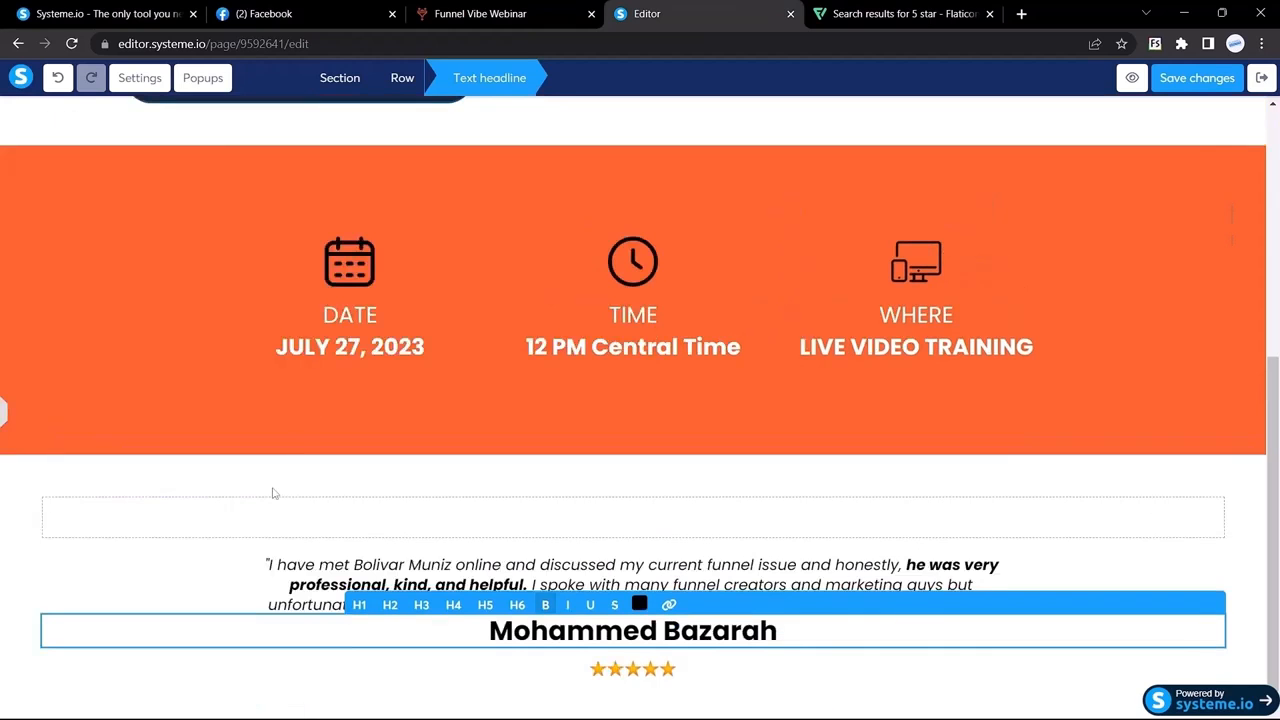
Step: Compare with the reference, then change the reviewer name's font size from 32 to 21
{"action": "left_click", "coordinate": [563, 13]}
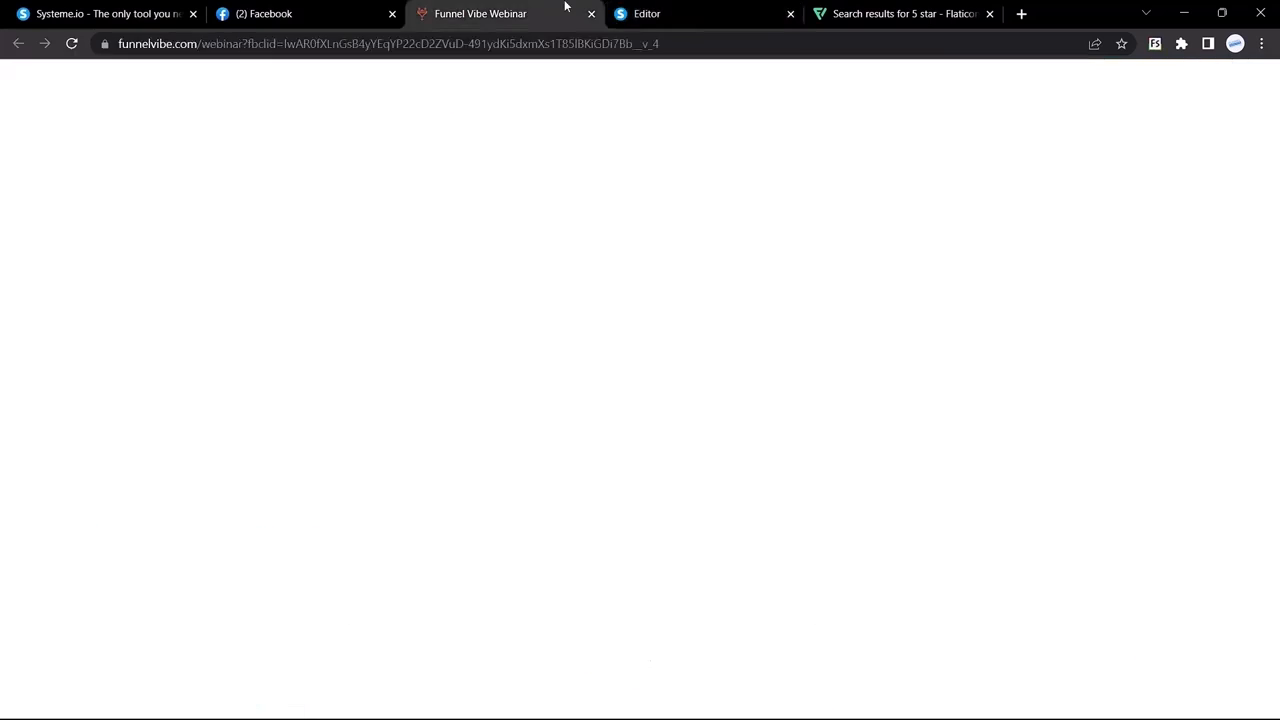
{"action": "left_click_drag", "start_coordinate": [568, 413], "coordinate": [636, 414]}
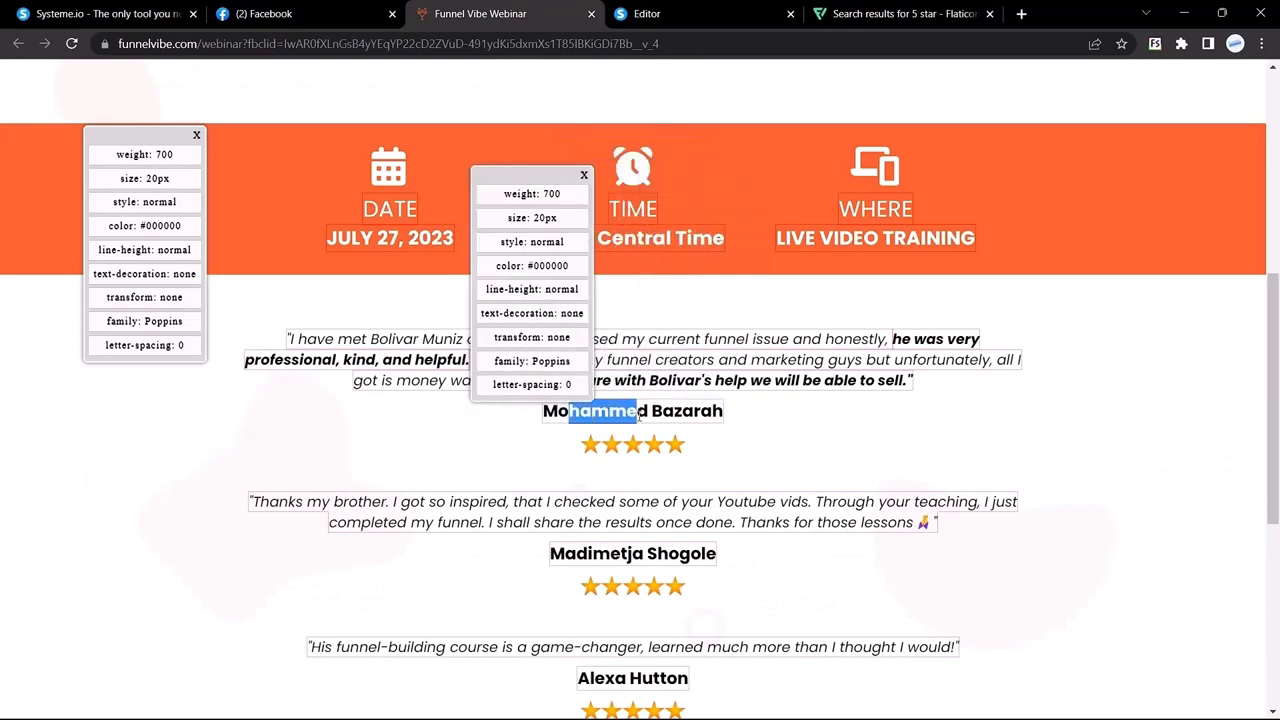
{"action": "left_click", "coordinate": [647, 13]}
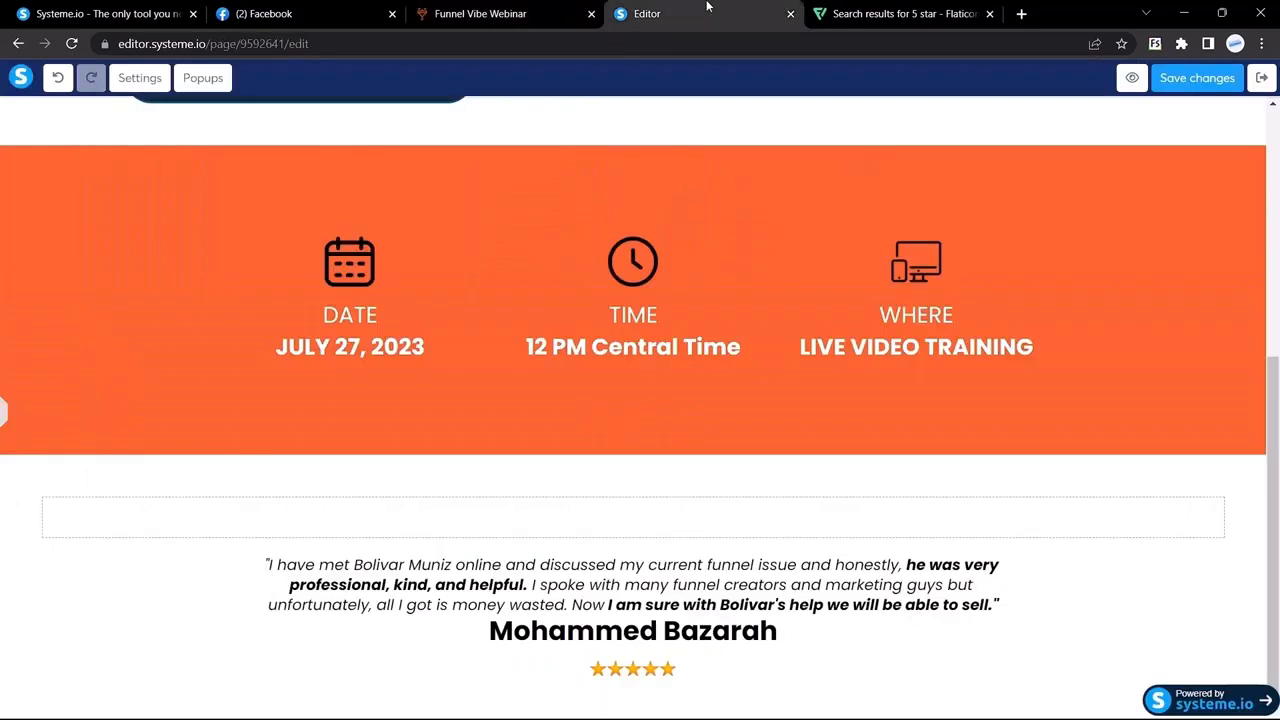
{"action": "left_click", "coordinate": [718, 648]}
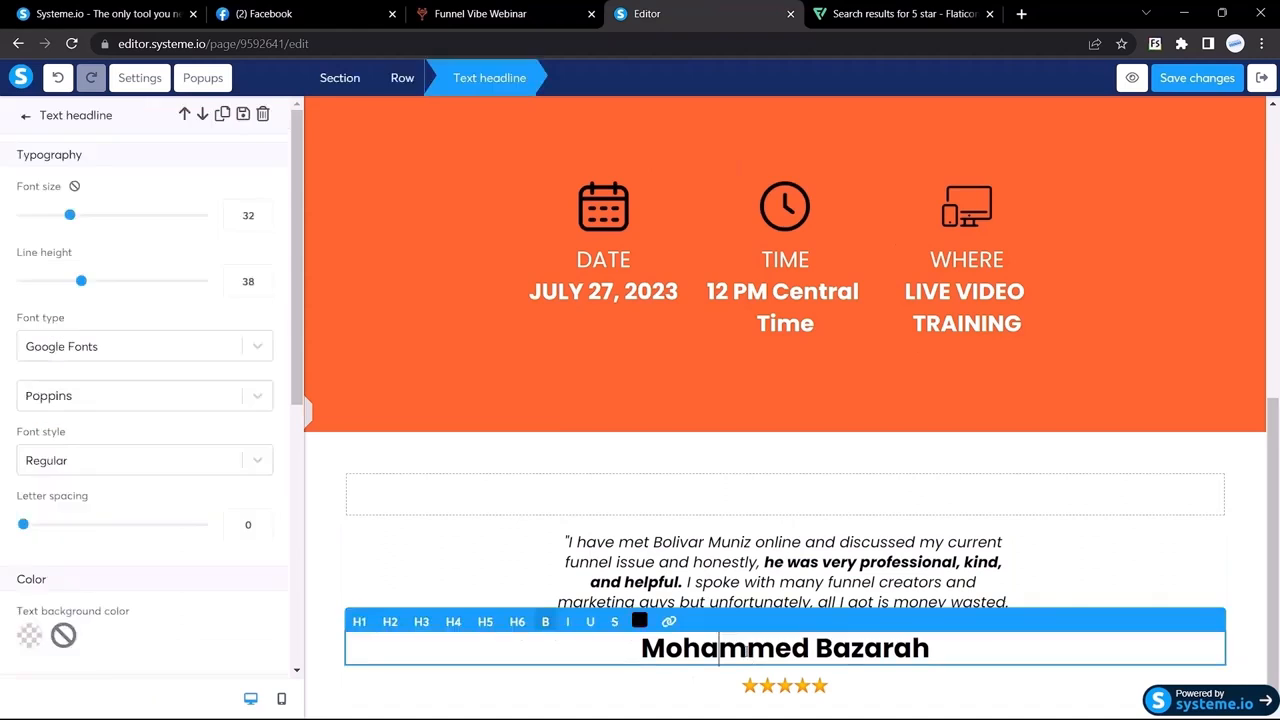
{"action": "left_click", "coordinate": [252, 224]}
{"action": "scroll", "coordinate": [252, 224], "scroll_direction": "down", "scroll_amount": 20}
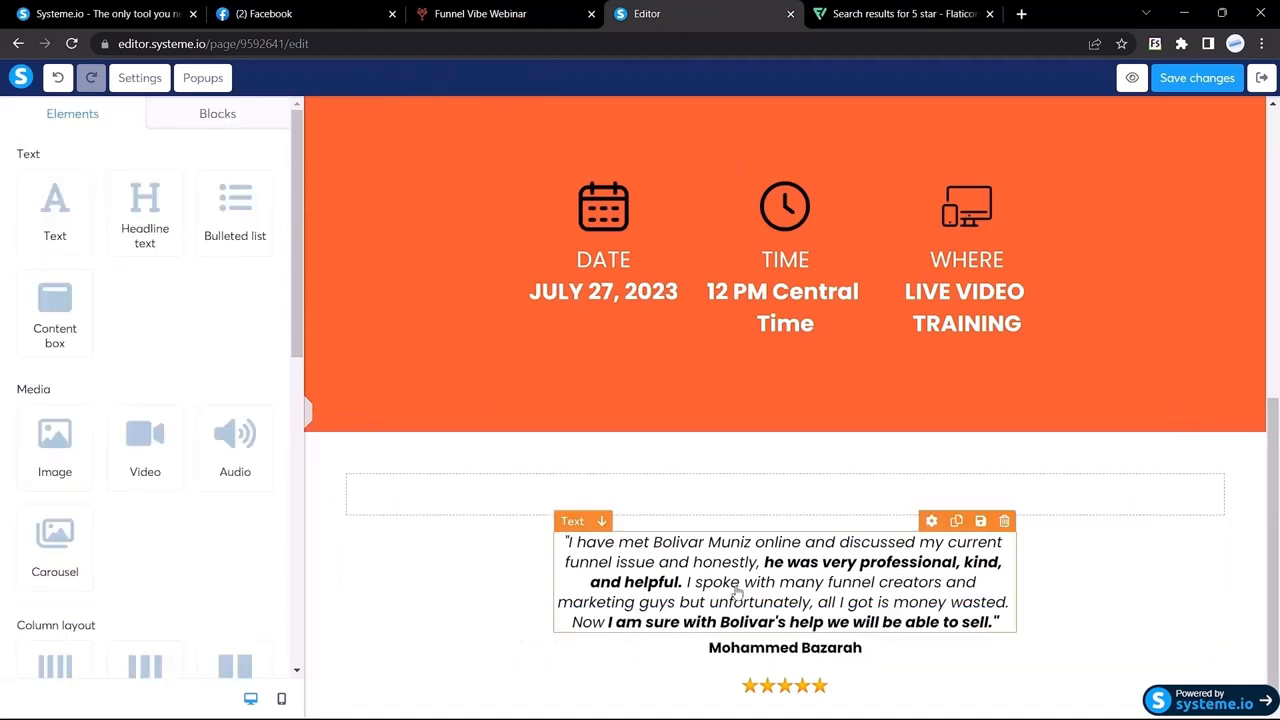
{"action": "left_click", "coordinate": [757, 651]}
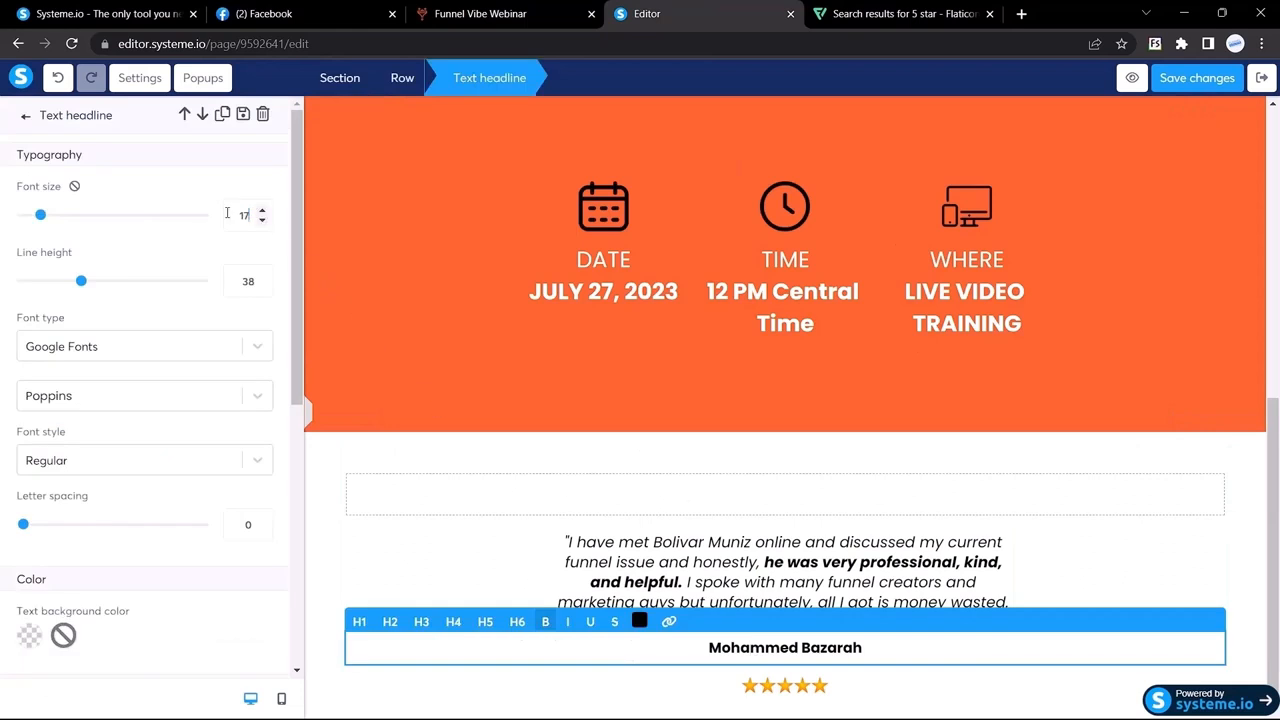
{"action": "left_click_drag", "start_coordinate": [256, 216], "coordinate": [207, 216]}
{"action": "type", "text": "21"}
{"action": "scroll", "coordinate": [140, 475], "scroll_direction": "down", "scroll_amount": 5}
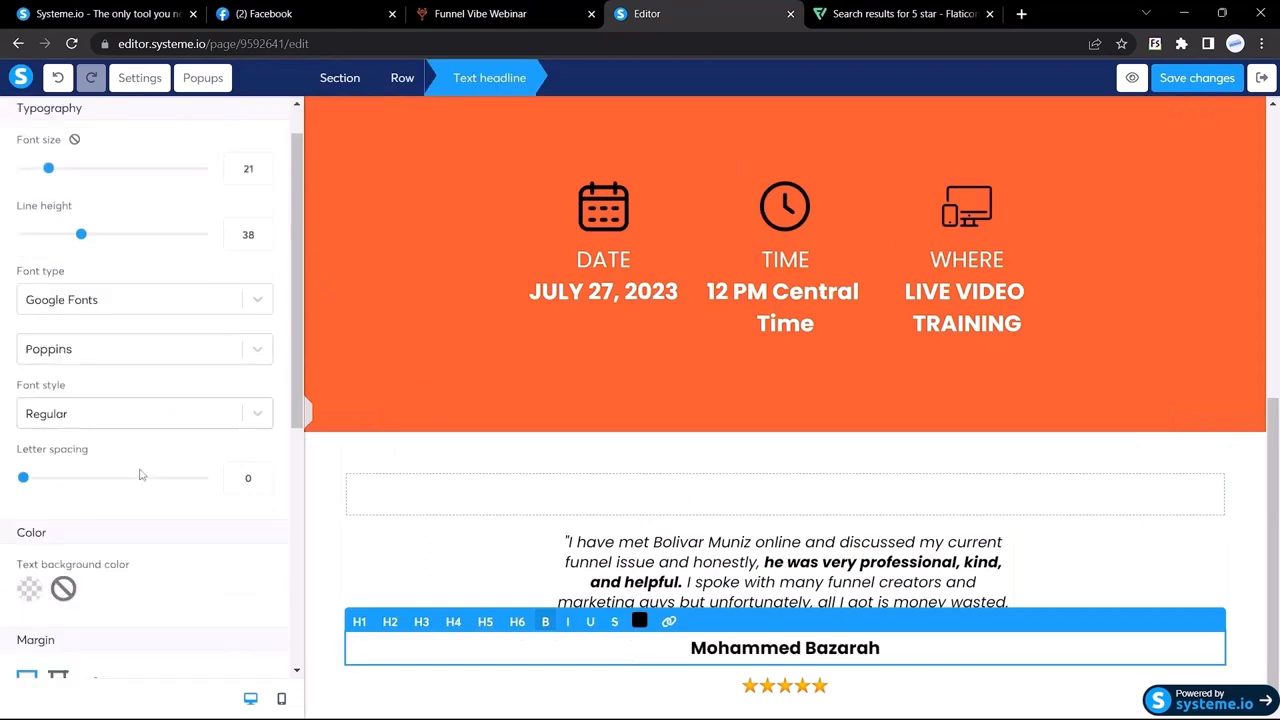
{"action": "scroll", "coordinate": [140, 475], "scroll_direction": "up", "scroll_amount": 5}
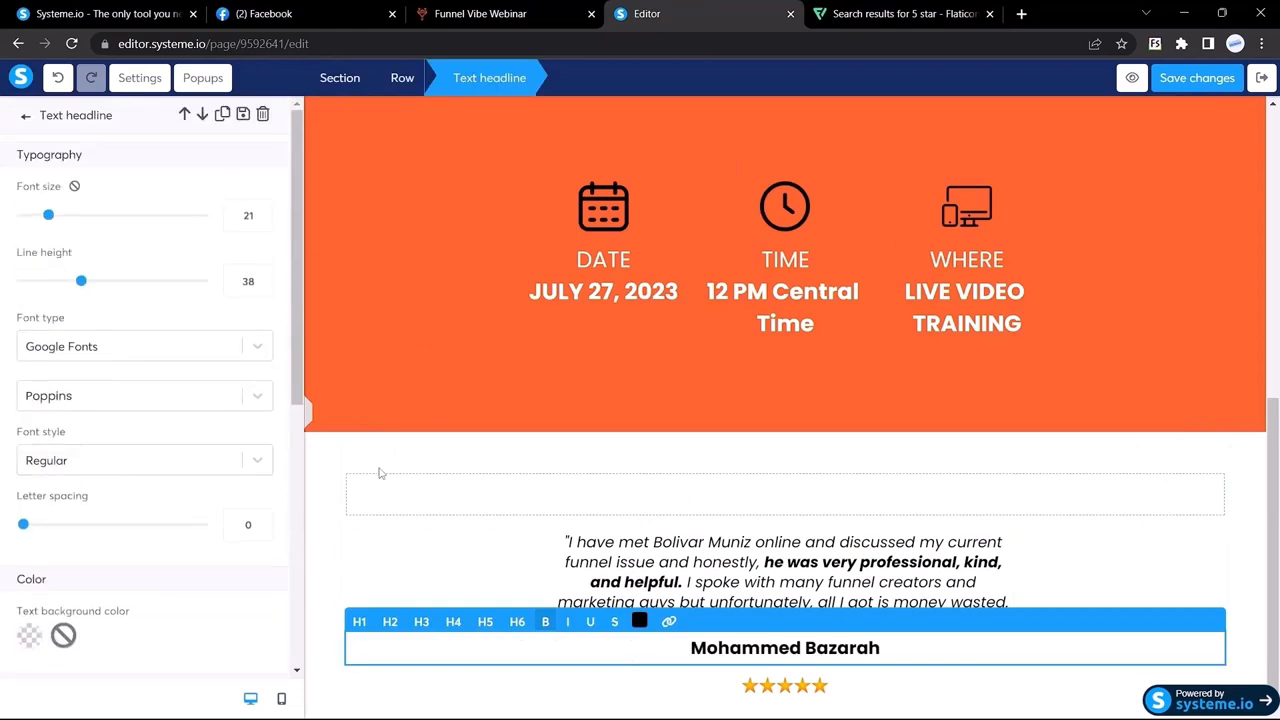
{"action": "left_click", "coordinate": [382, 476]}
{"action": "left_click", "coordinate": [5, 407]}
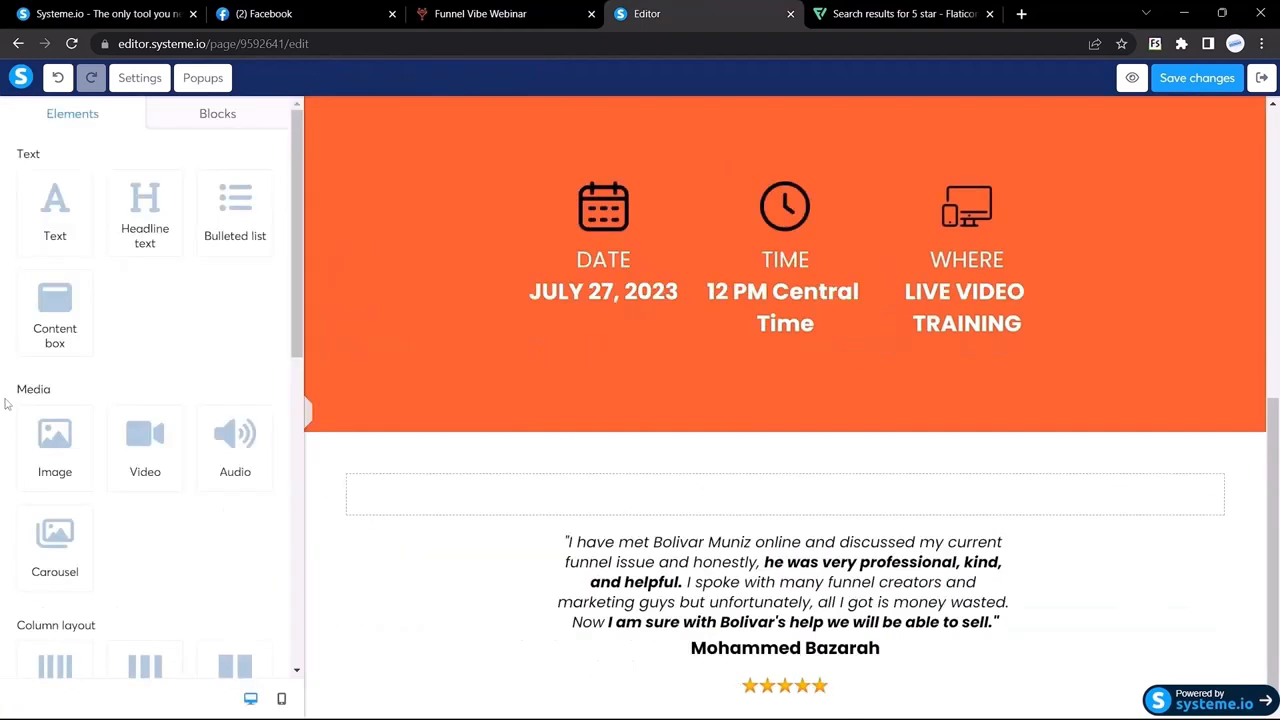
Step: Duplicate the testimonial section and delete the copy's empty row
{"action": "scroll", "coordinate": [752, 537], "scroll_direction": "down", "scroll_amount": 1}
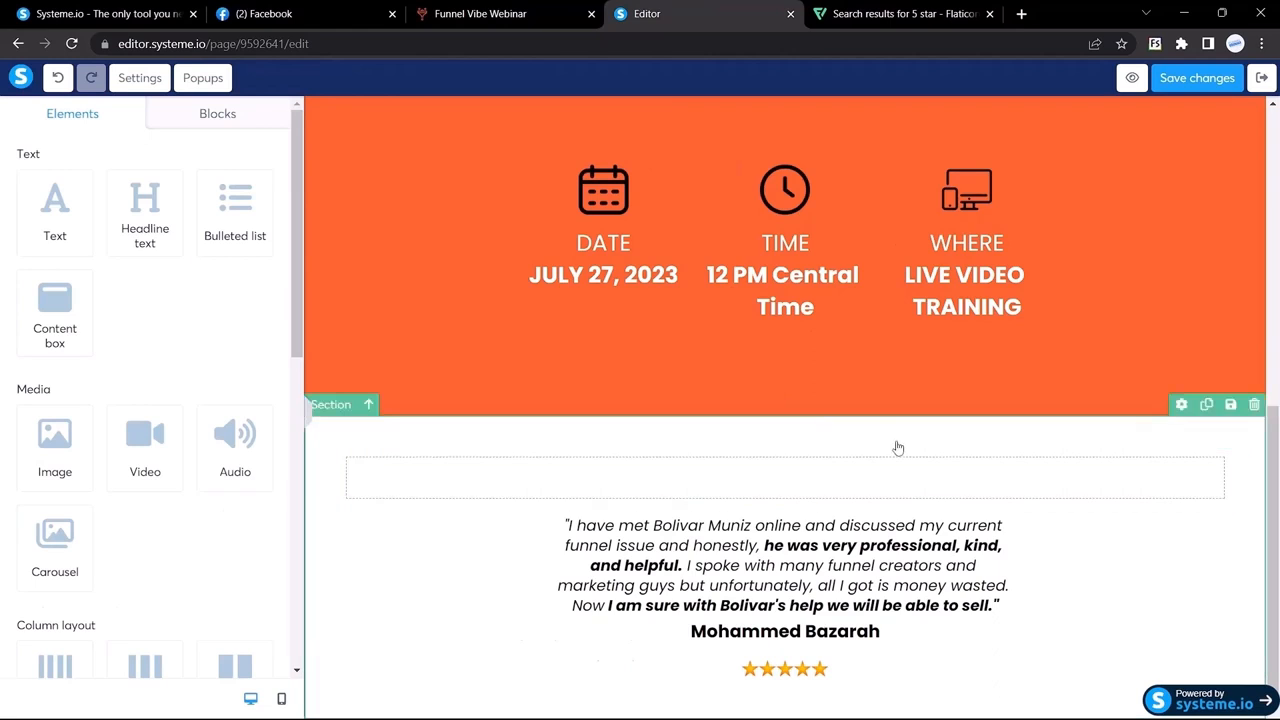
{"action": "left_click", "coordinate": [1206, 405]}
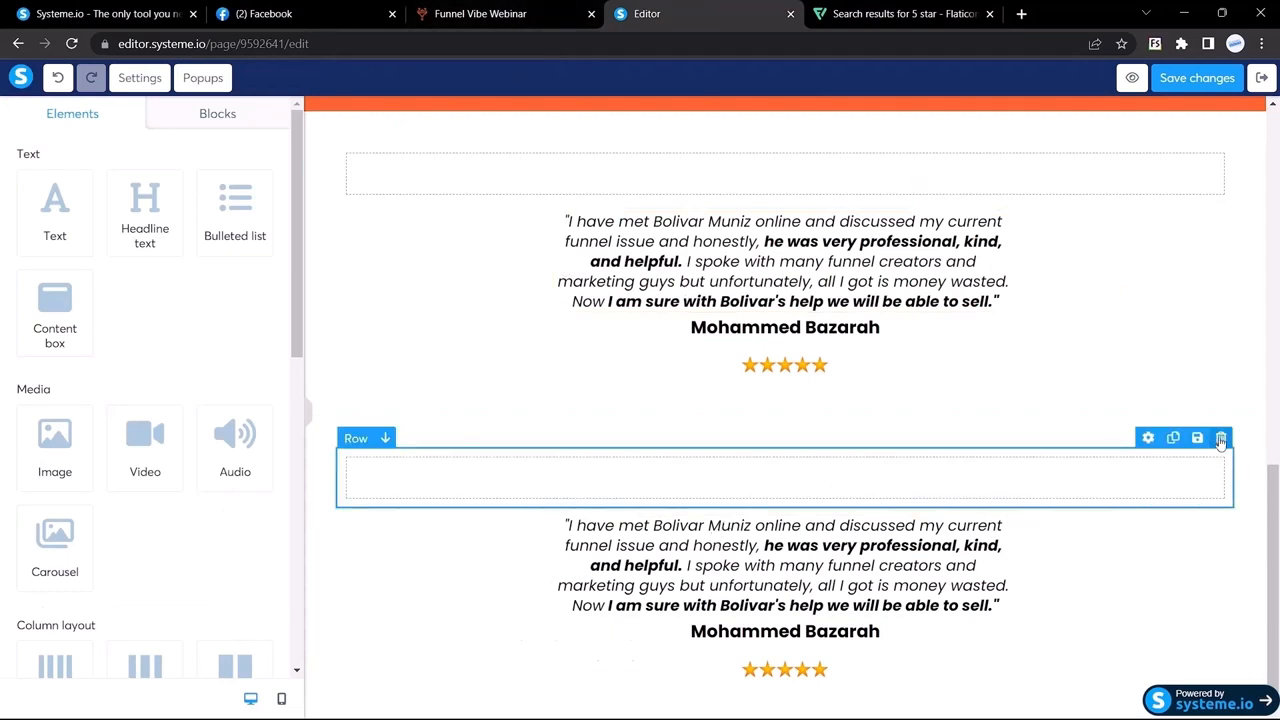
{"action": "left_click", "coordinate": [1221, 440]}
{"action": "left_click", "coordinate": [722, 136]}
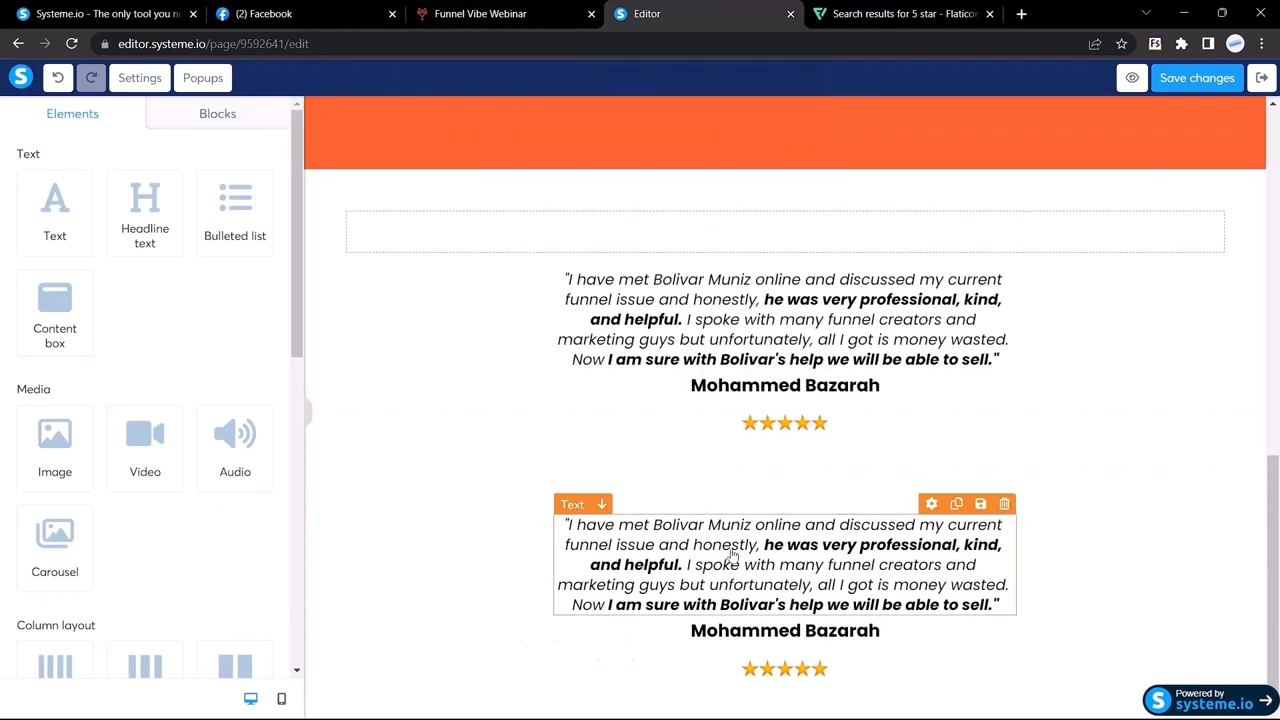
Step: Replace the copied quote with the reference's 'Thanks my brother…' testimonial in a dark colour
{"action": "left_click", "coordinate": [480, 13]}
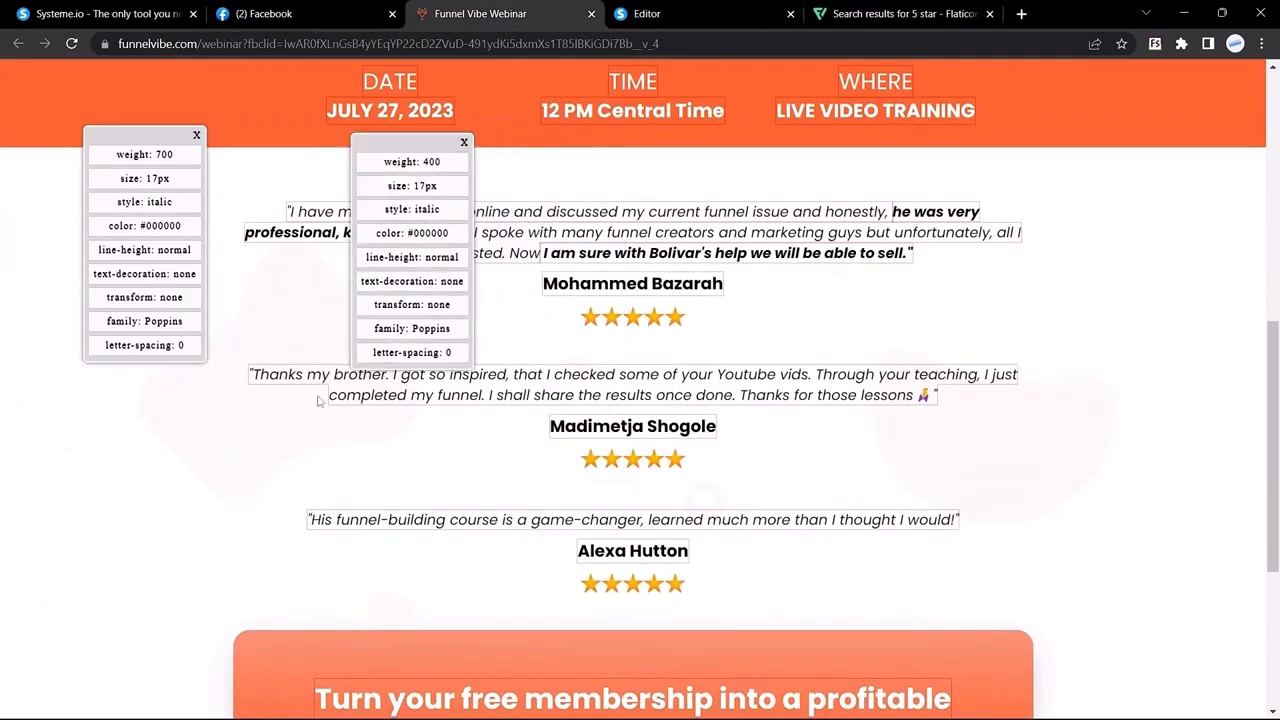
{"action": "left_click_drag", "start_coordinate": [250, 375], "coordinate": [738, 395]}
{"action": "key", "text": "ctrl+c"}
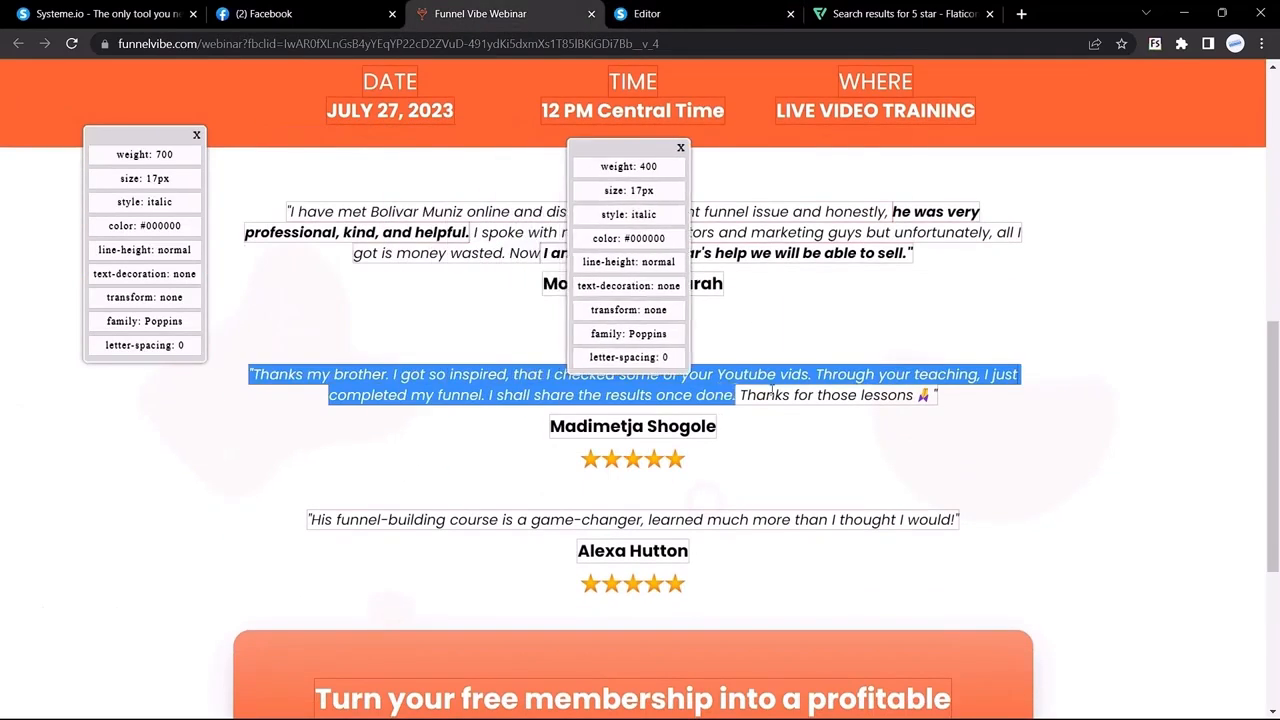
{"action": "left_click", "coordinate": [709, 8]}
{"action": "triple_click", "coordinate": [696, 551]}
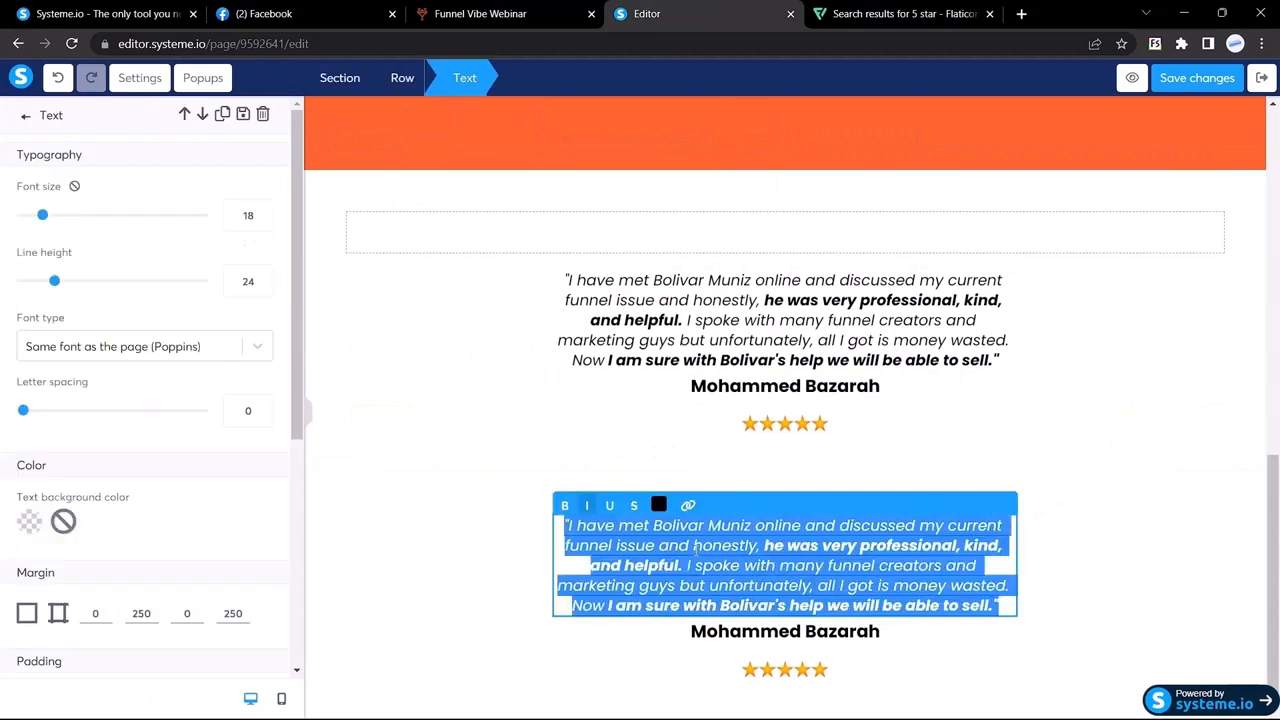
{"action": "key", "text": "ctrl+v"}
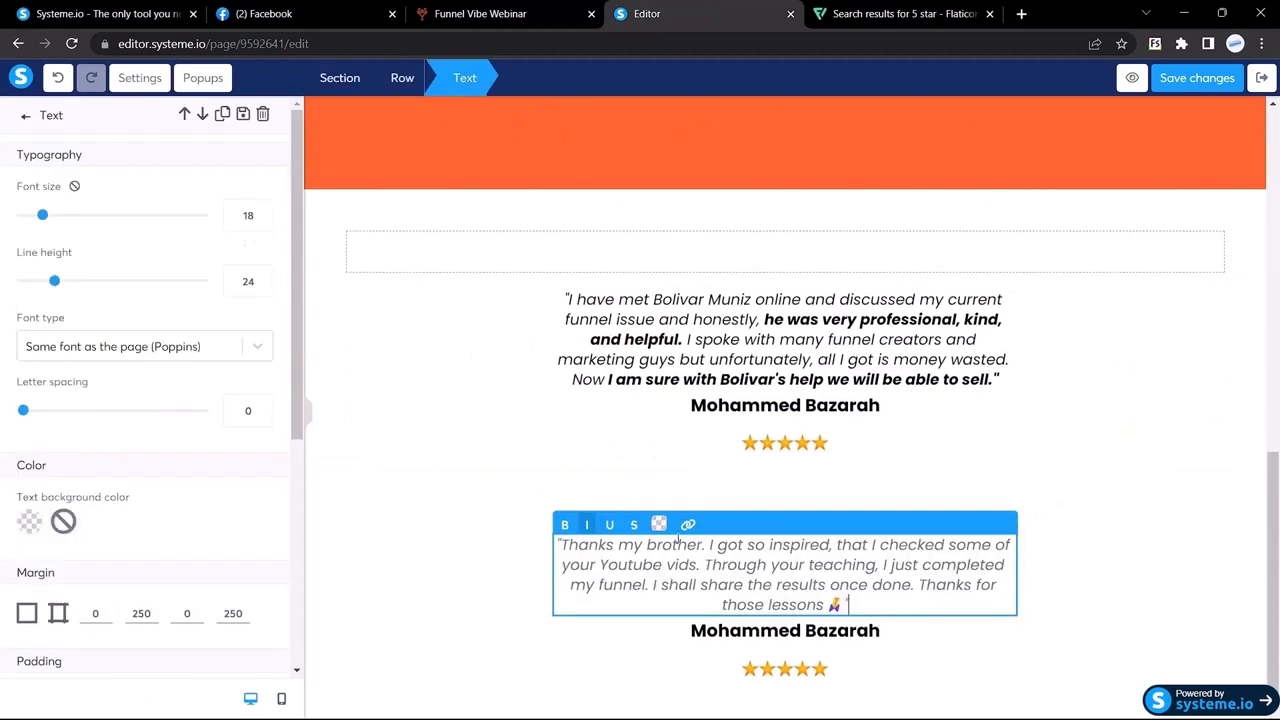
{"action": "triple_click", "coordinate": [678, 544]}
{"action": "left_click", "coordinate": [659, 524]}
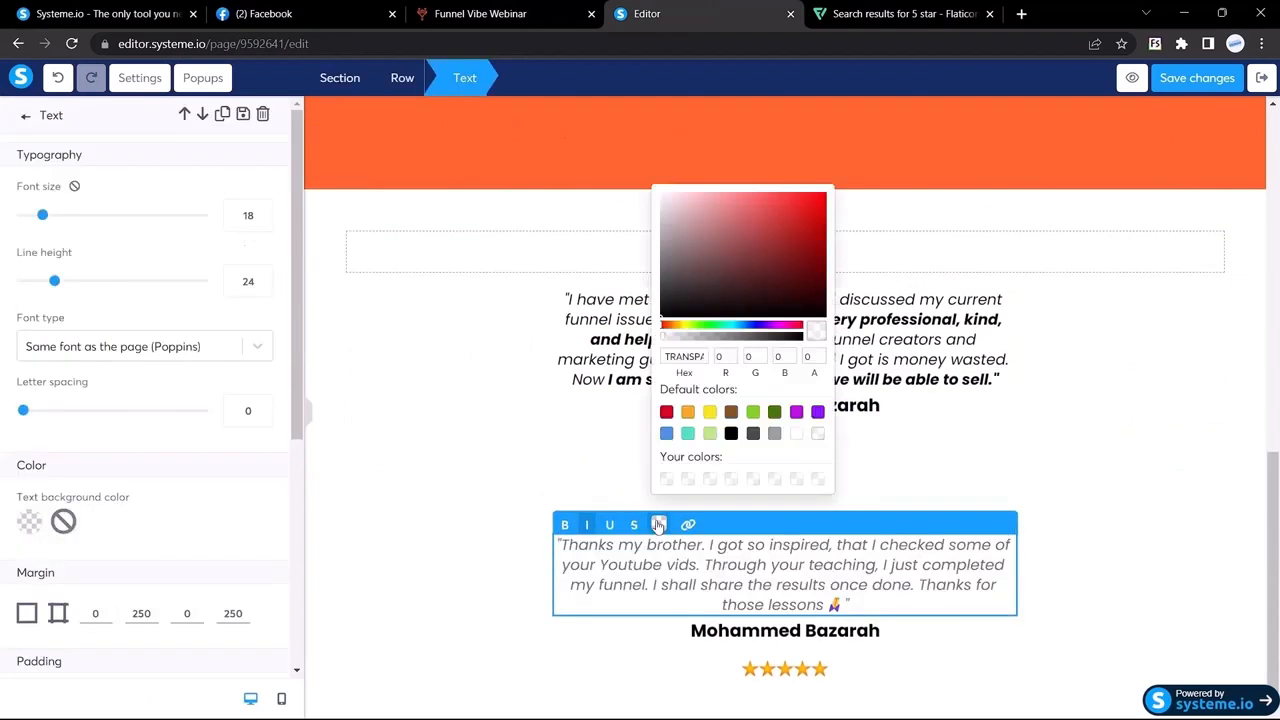
{"action": "left_click", "coordinate": [692, 271]}
Step: Replace the copied headline with the second reviewer's name from the reference
{"action": "left_click", "coordinate": [500, 12]}
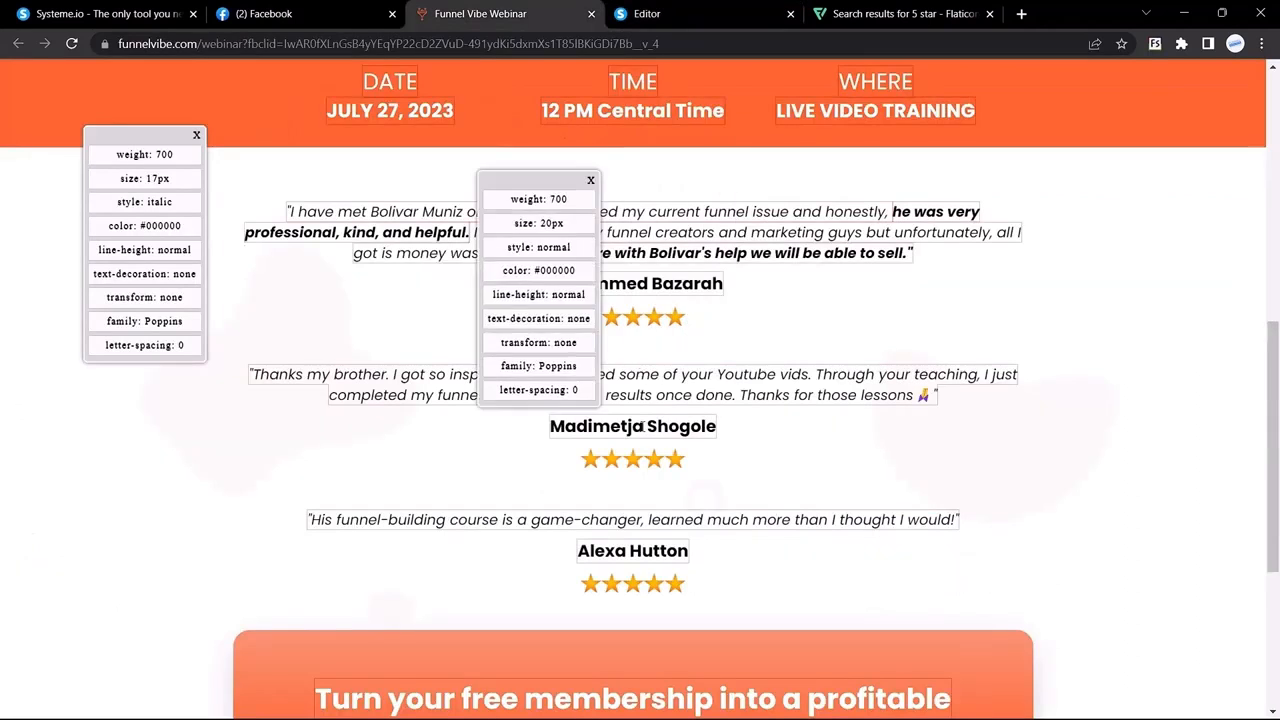
{"action": "left_click_drag", "start_coordinate": [552, 426], "coordinate": [677, 428]}
{"action": "left_click", "coordinate": [697, 10]}
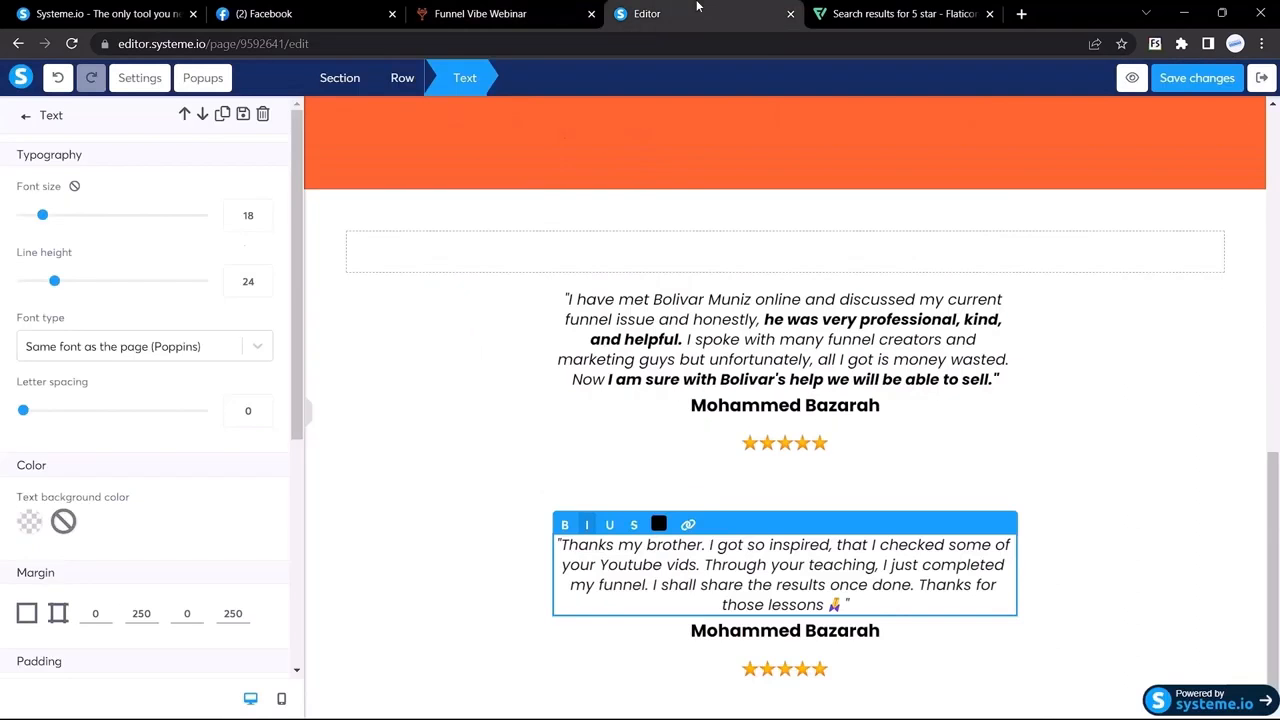
{"action": "left_click", "coordinate": [770, 633]}
{"action": "triple_click", "coordinate": [770, 633]}
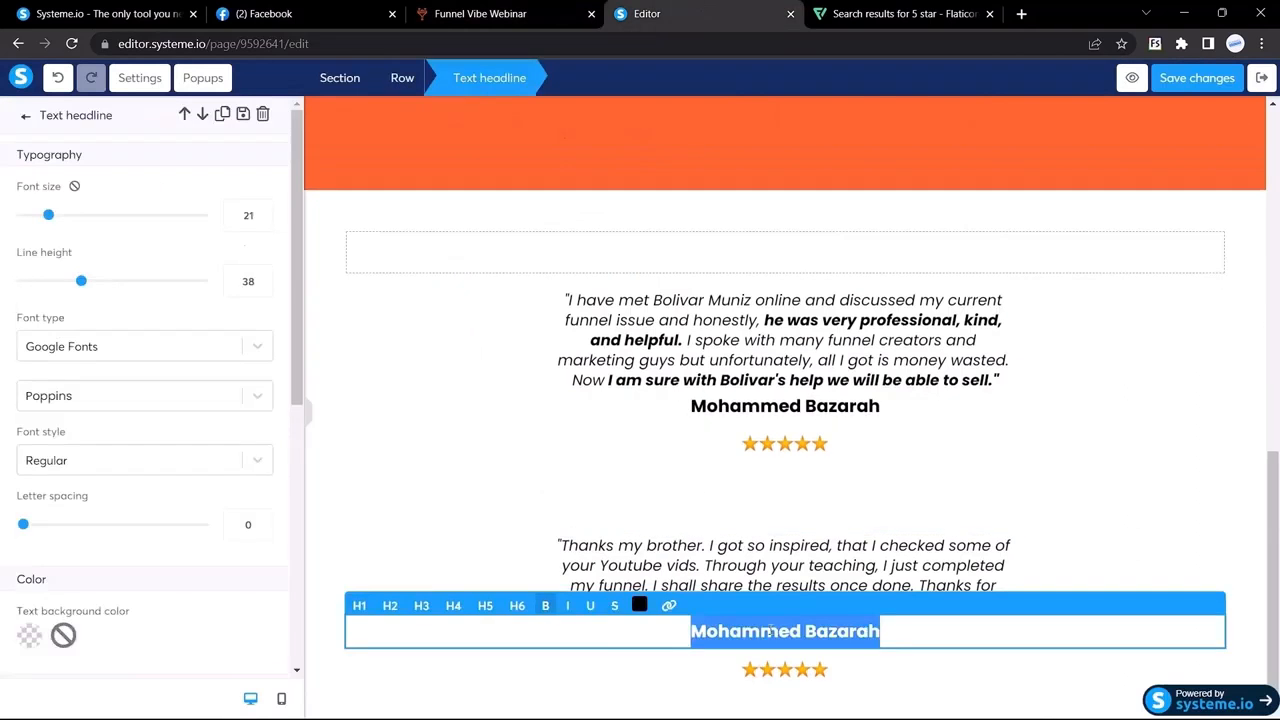
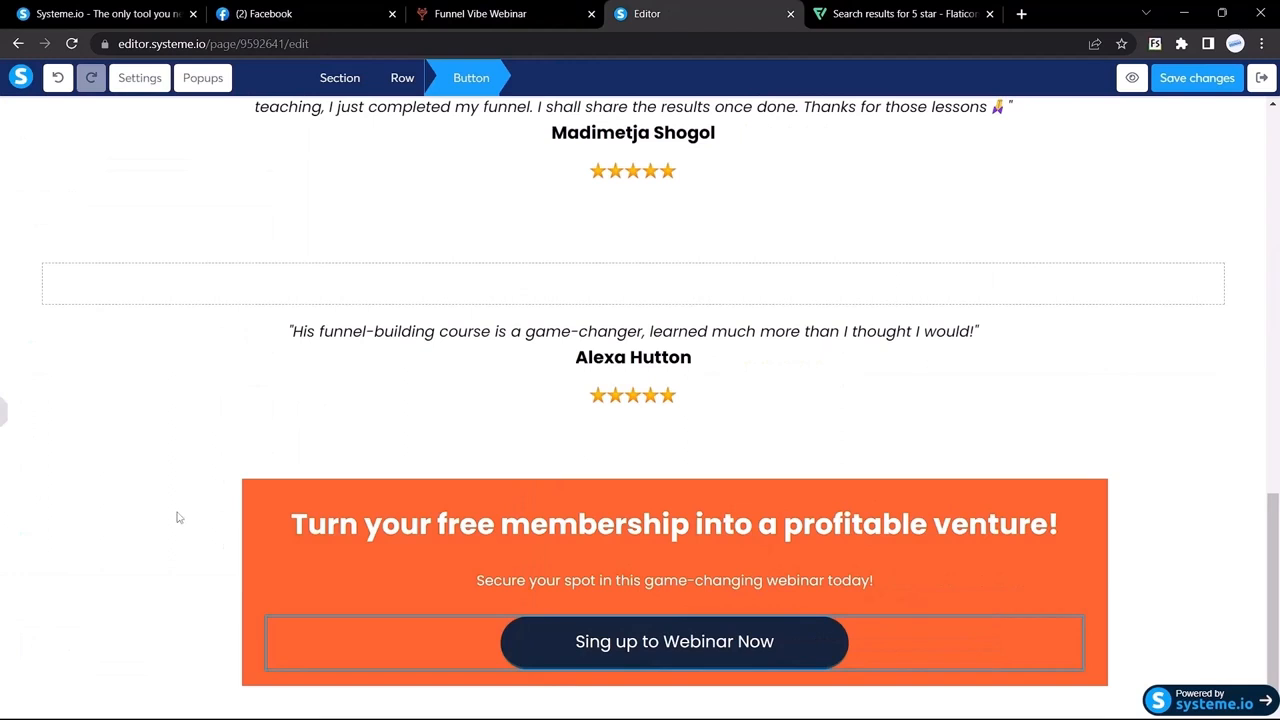
Step: Compare the editor against the live Funnel Vibe page for reference
{"action": "left_click", "coordinate": [177, 517]}
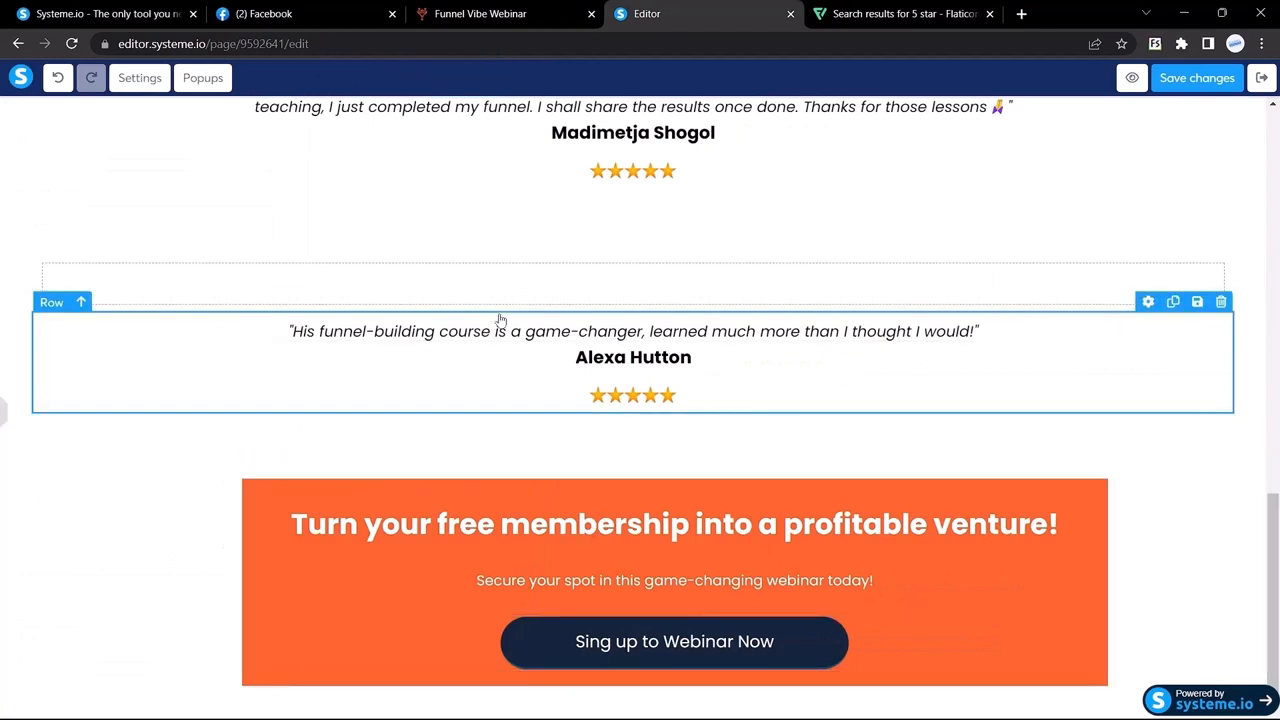
{"action": "left_click", "coordinate": [490, 14]}
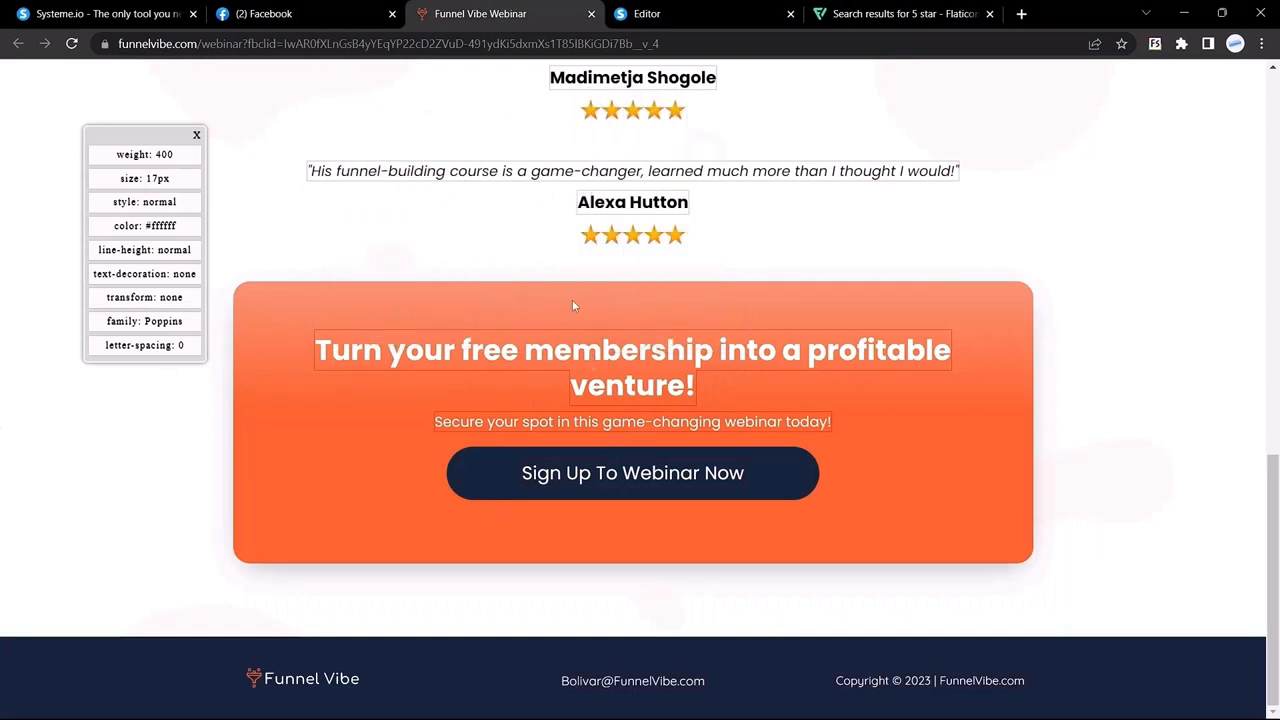
{"action": "left_click", "coordinate": [650, 14]}
Step: Change the orange banner headline's top margin from 15 to 50
{"action": "left_click", "coordinate": [5, 412]}
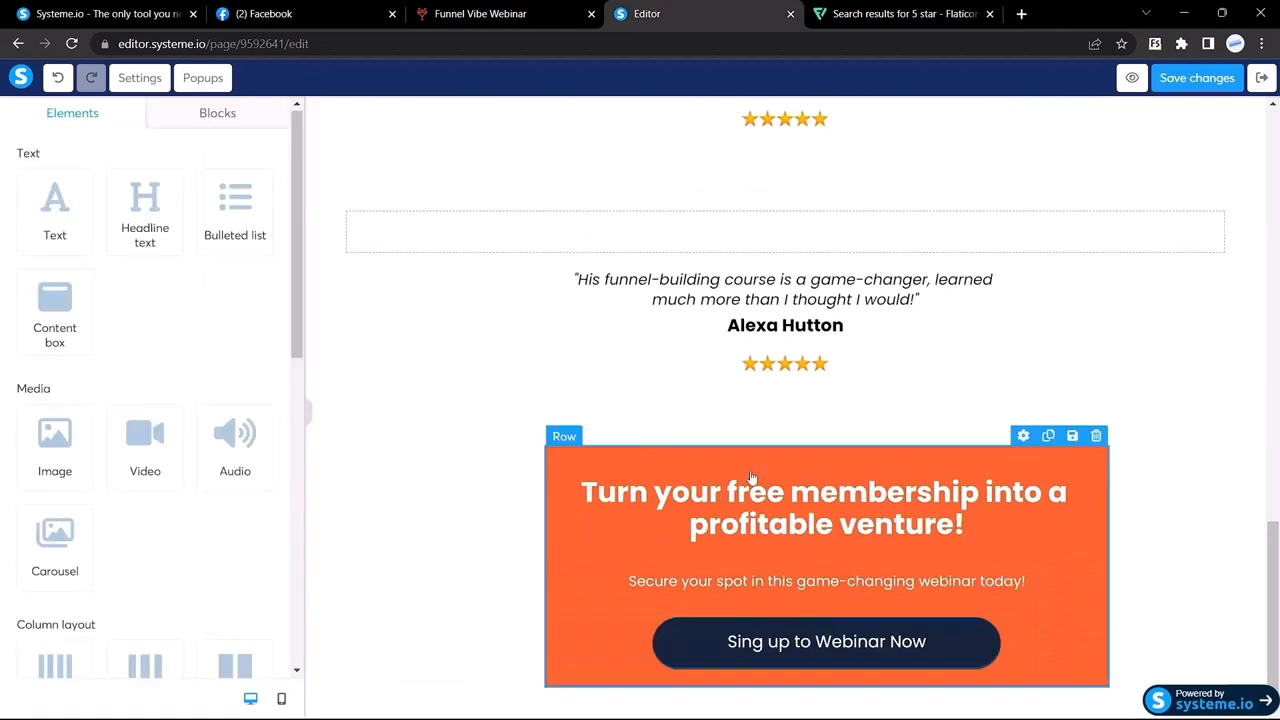
{"action": "left_click", "coordinate": [788, 492]}
{"action": "scroll", "coordinate": [211, 509], "scroll_direction": "down", "scroll_amount": 2}
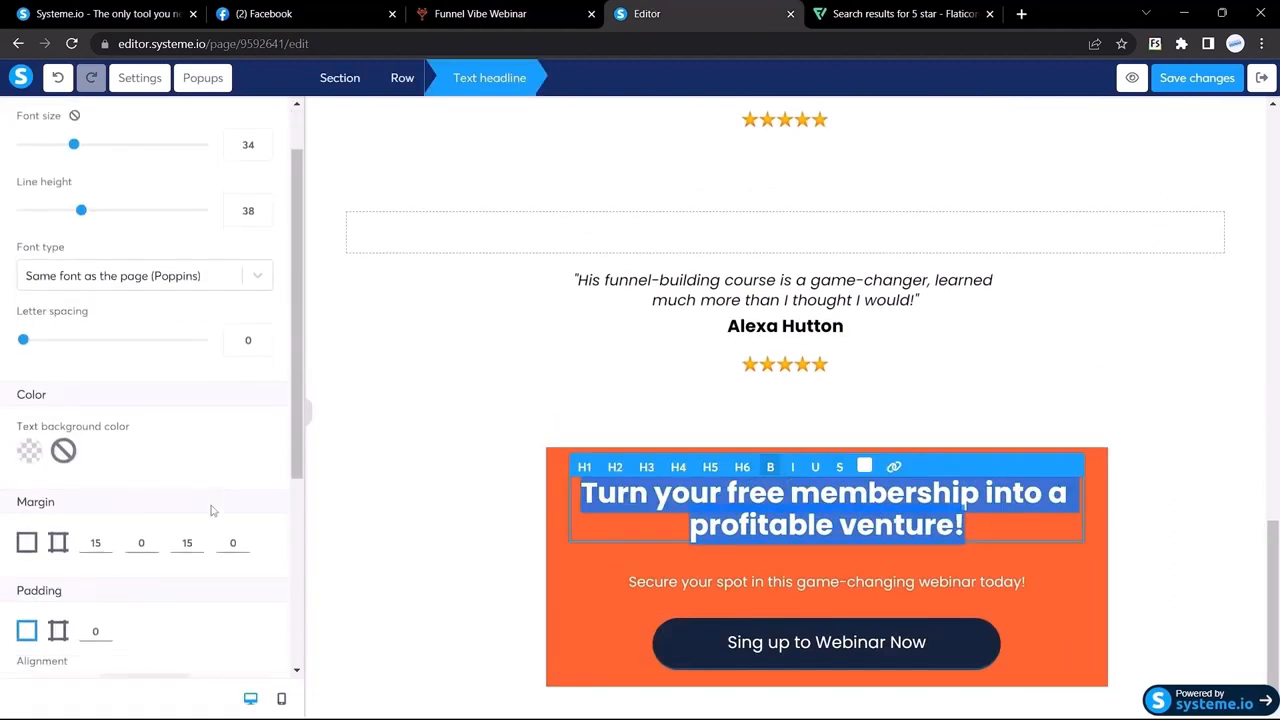
{"action": "left_click", "coordinate": [101, 521]}
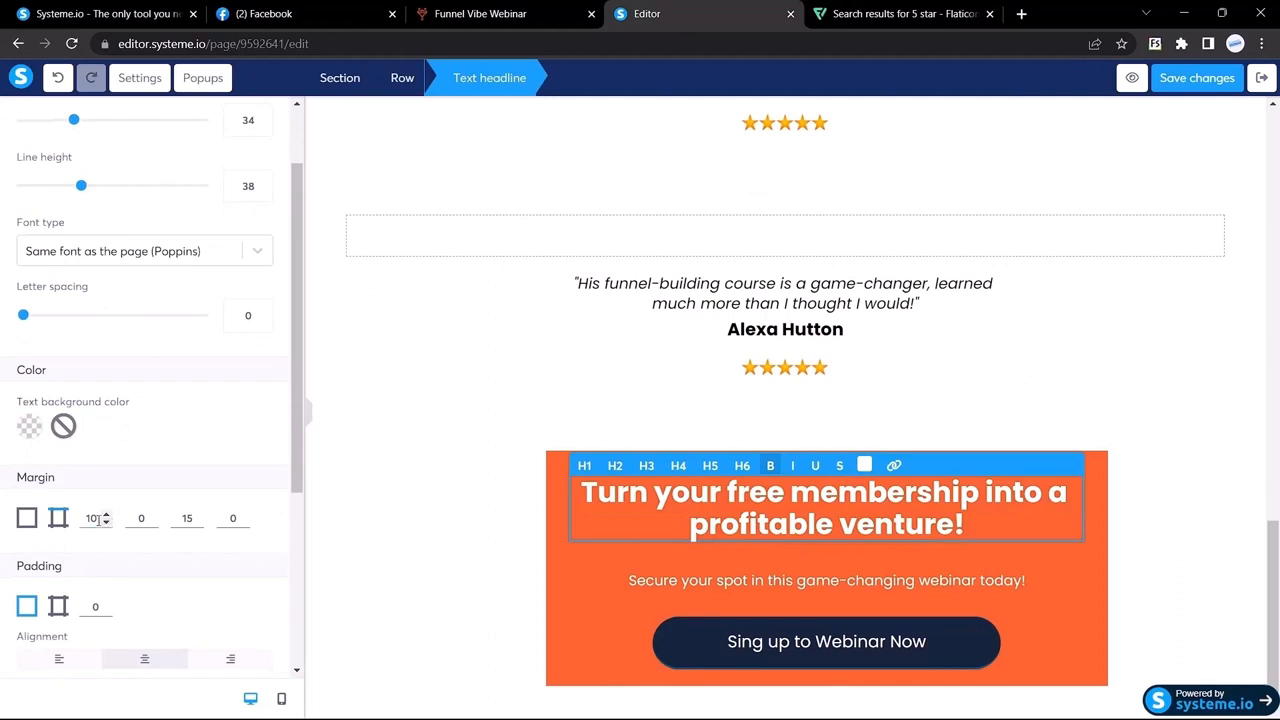
{"action": "left_click_drag", "start_coordinate": [104, 520], "coordinate": [56, 530]}
{"action": "type", "text": "50"}
{"action": "scroll", "coordinate": [55, 530], "scroll_direction": "down", "scroll_amount": 2}
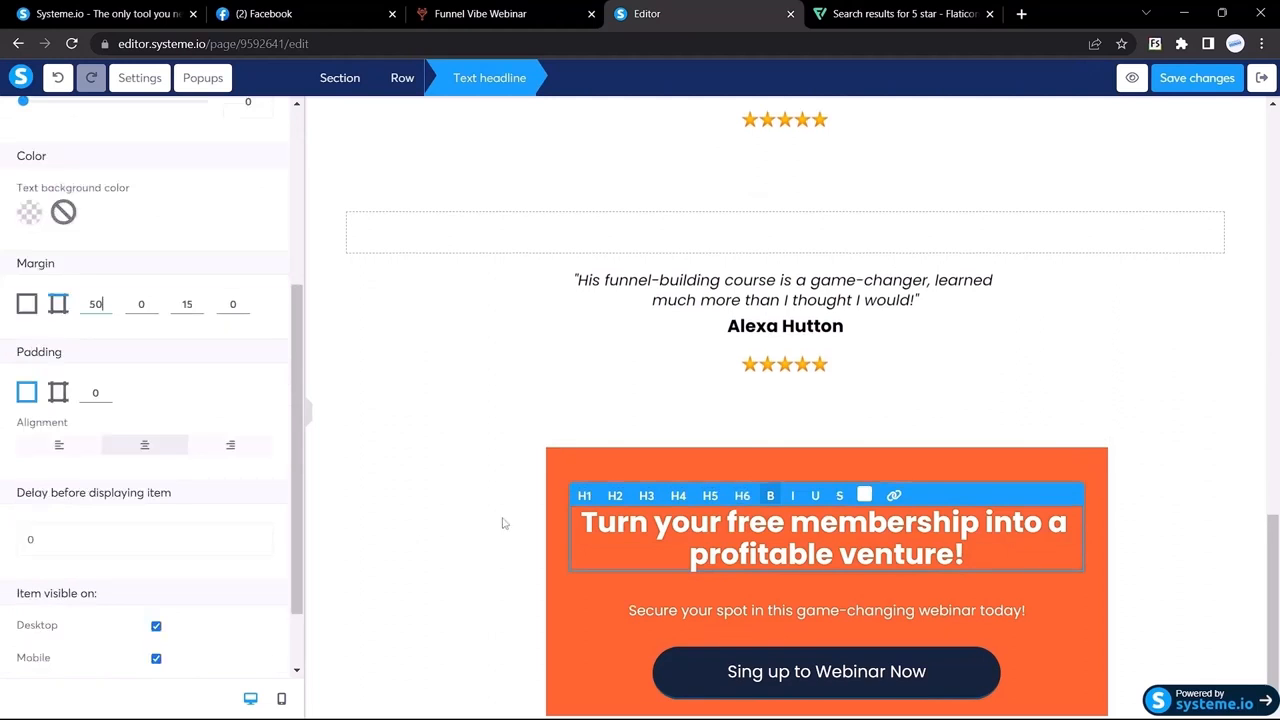
{"action": "left_click", "coordinate": [558, 463]}
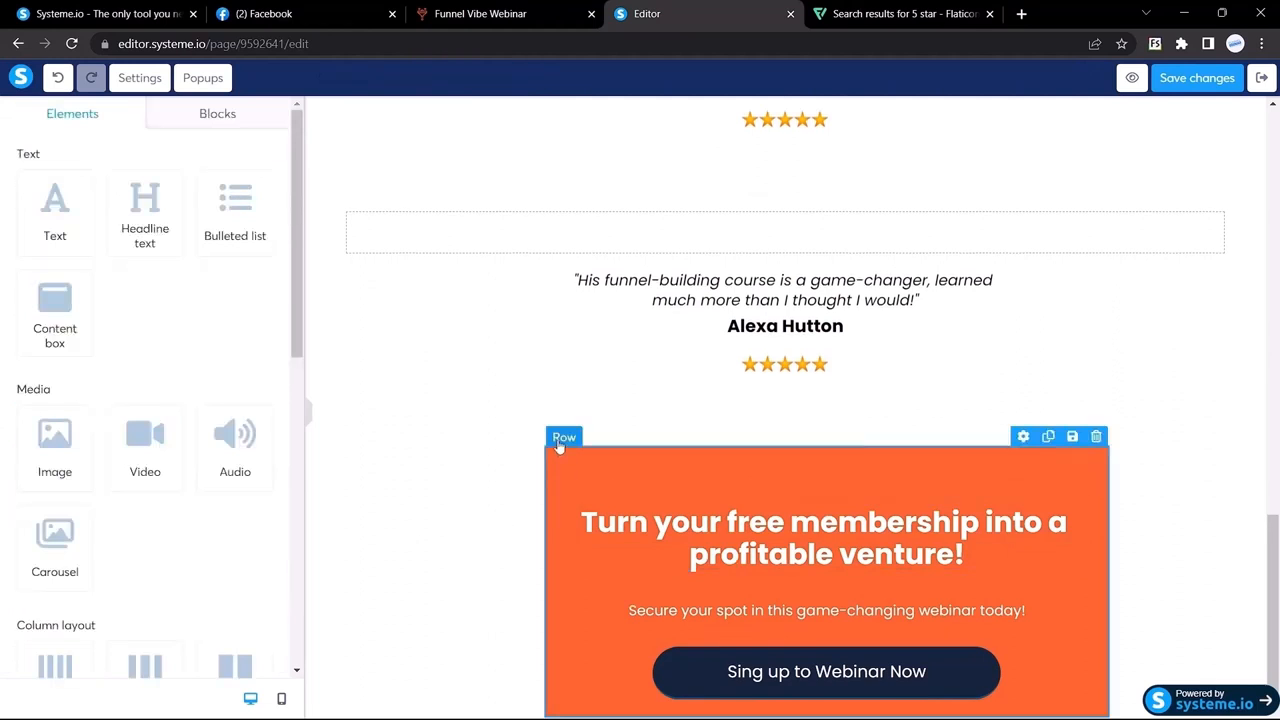
Step: Set the orange signup row's rounded corners to 14 and preview the result
{"action": "left_click", "coordinate": [560, 446]}
{"action": "scroll", "coordinate": [92, 477], "scroll_direction": "down", "scroll_amount": 5}
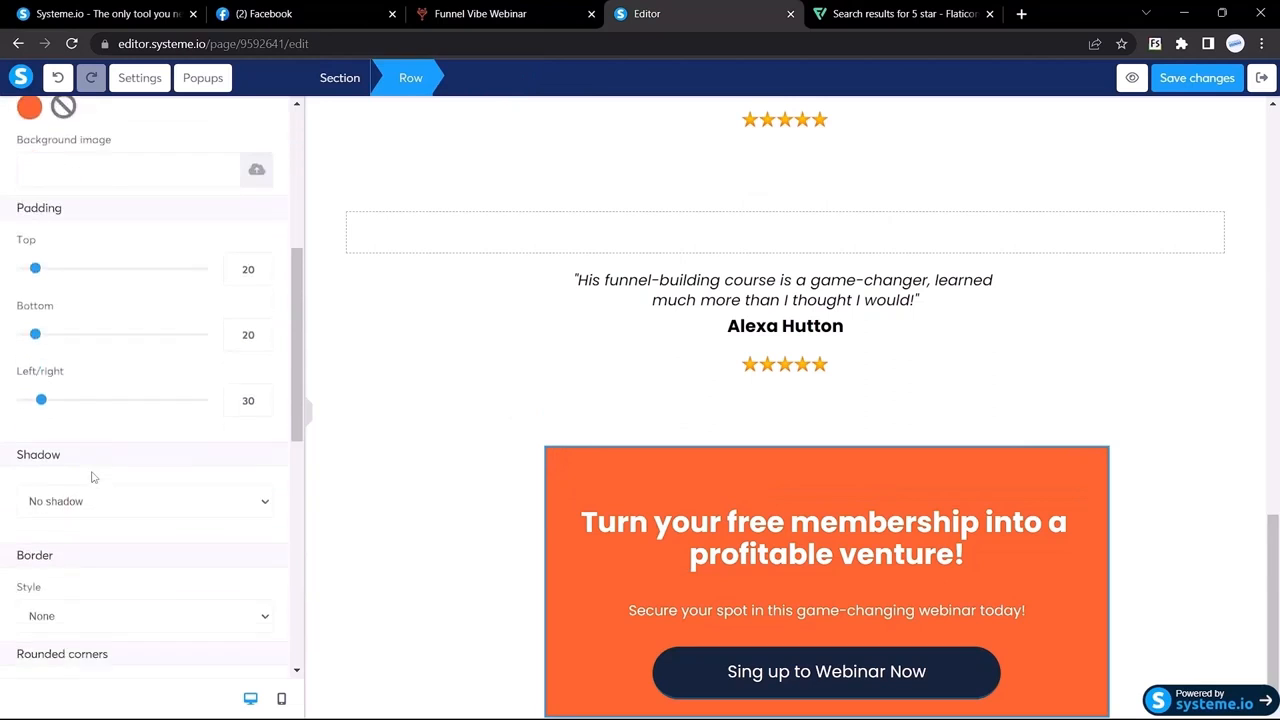
{"action": "scroll", "coordinate": [92, 477], "scroll_direction": "down", "scroll_amount": 3}
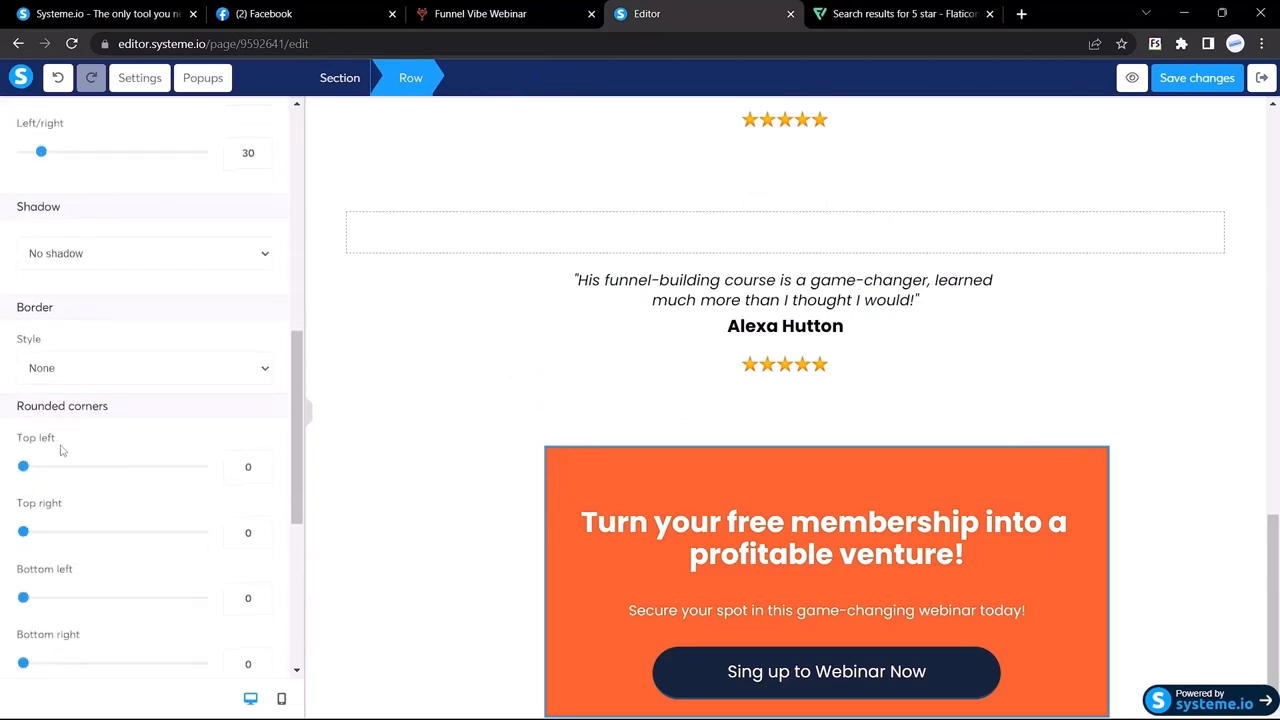
{"action": "scroll", "coordinate": [40, 451], "scroll_direction": "down", "scroll_amount": 2}
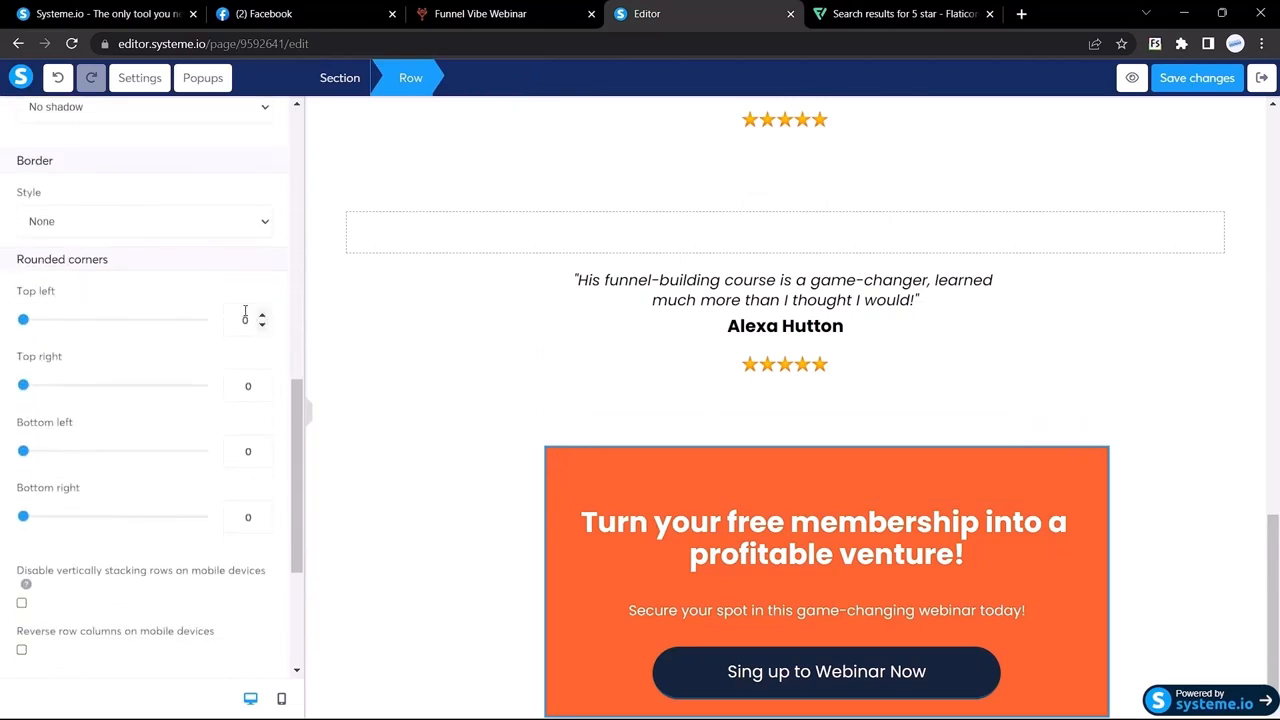
{"action": "double_click", "coordinate": [246, 320]}
{"action": "type", "text": "1414"}
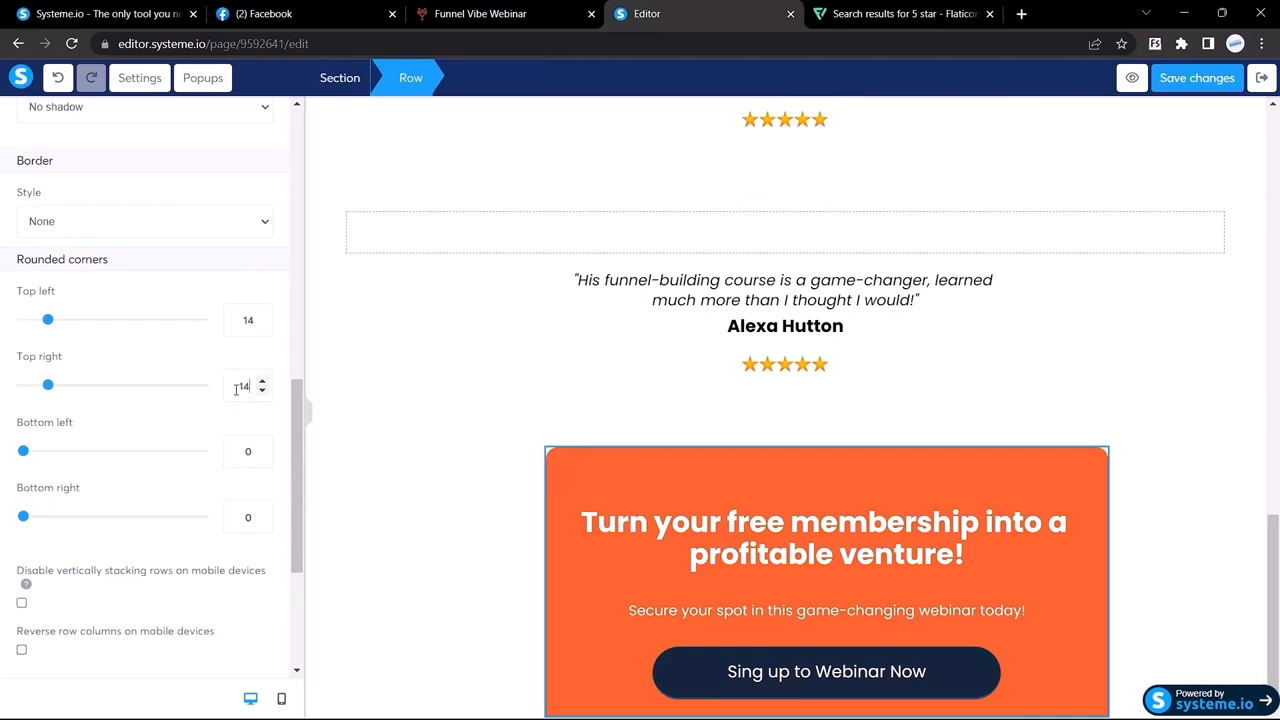
{"action": "double_click", "coordinate": [246, 451]}
{"action": "type", "text": "14"}
{"action": "double_click", "coordinate": [228, 518]}
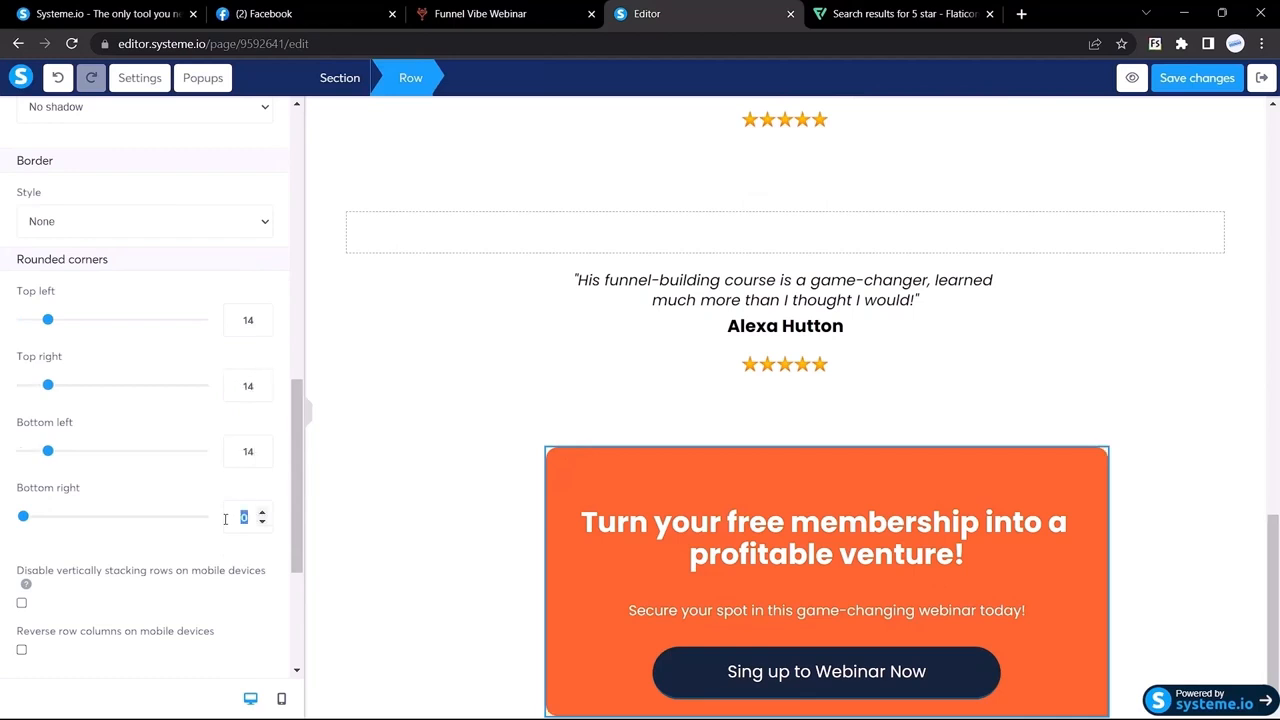
{"action": "type", "text": "14"}
{"action": "left_click", "coordinate": [309, 414]}
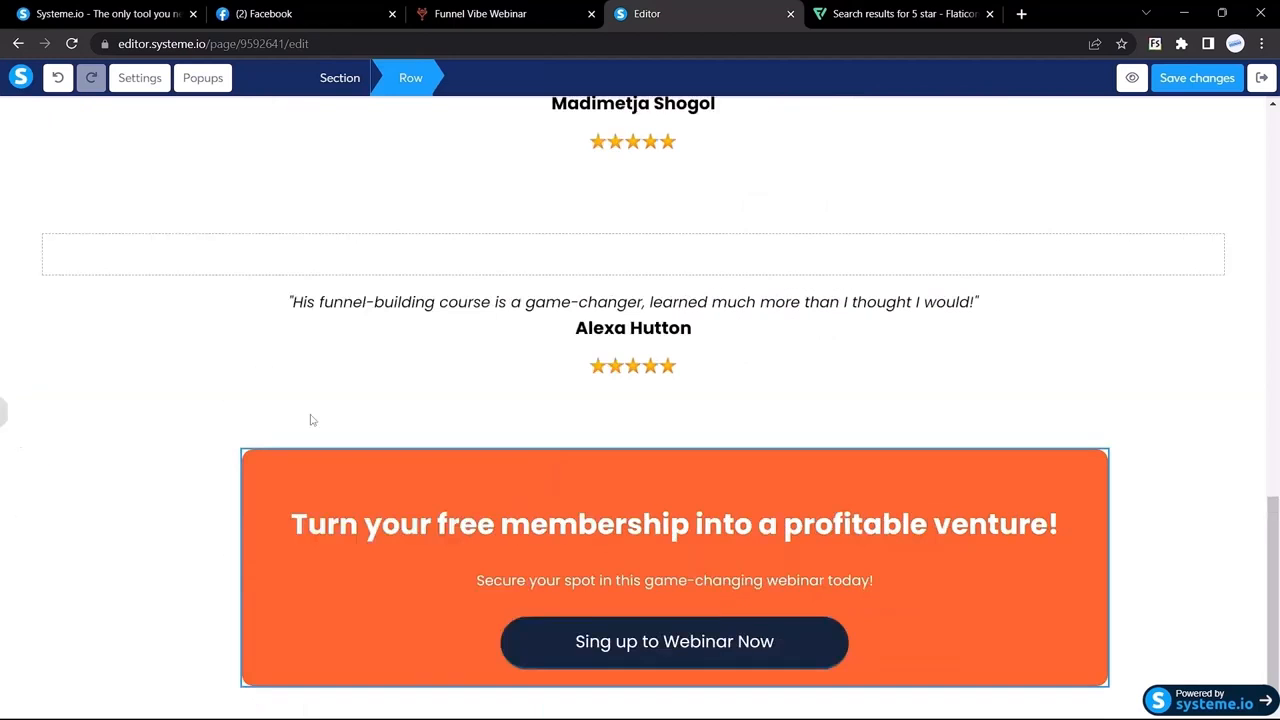
{"action": "left_click", "coordinate": [186, 478]}
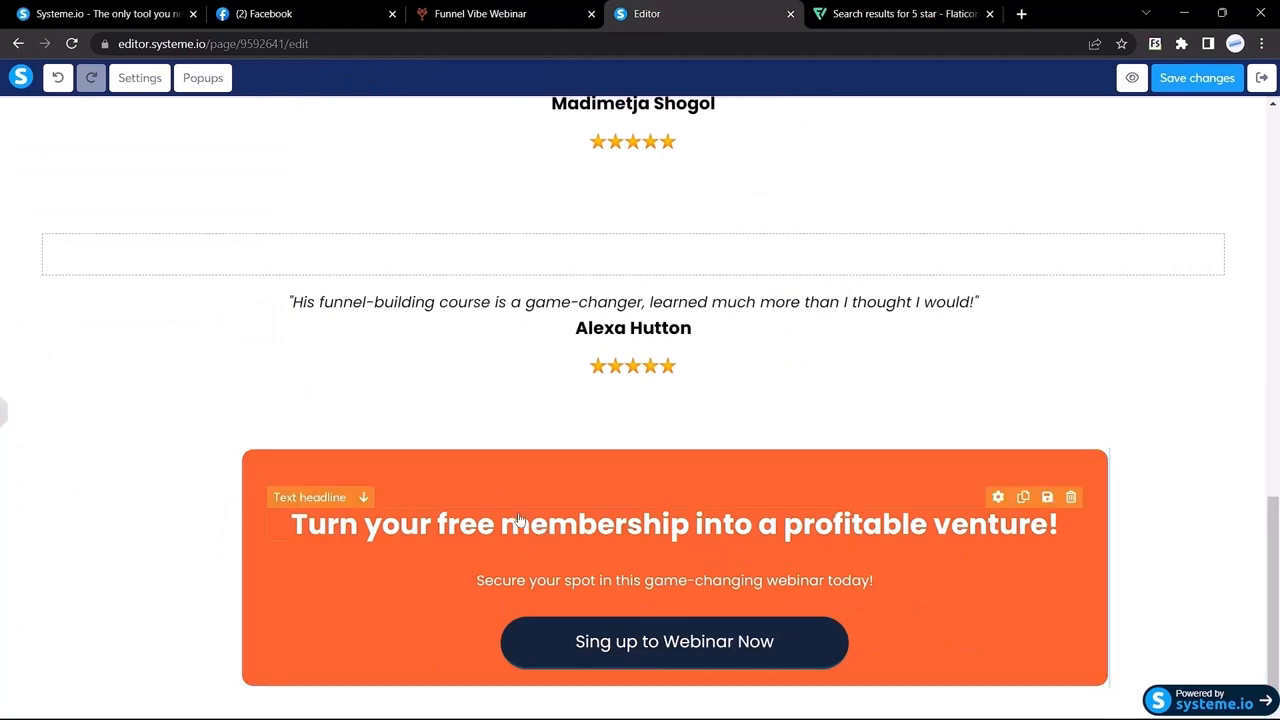
Step: Widen the orange row's left/right padding to about 62, then compare with Funnel Vibe
{"action": "left_click", "coordinate": [4, 415]}
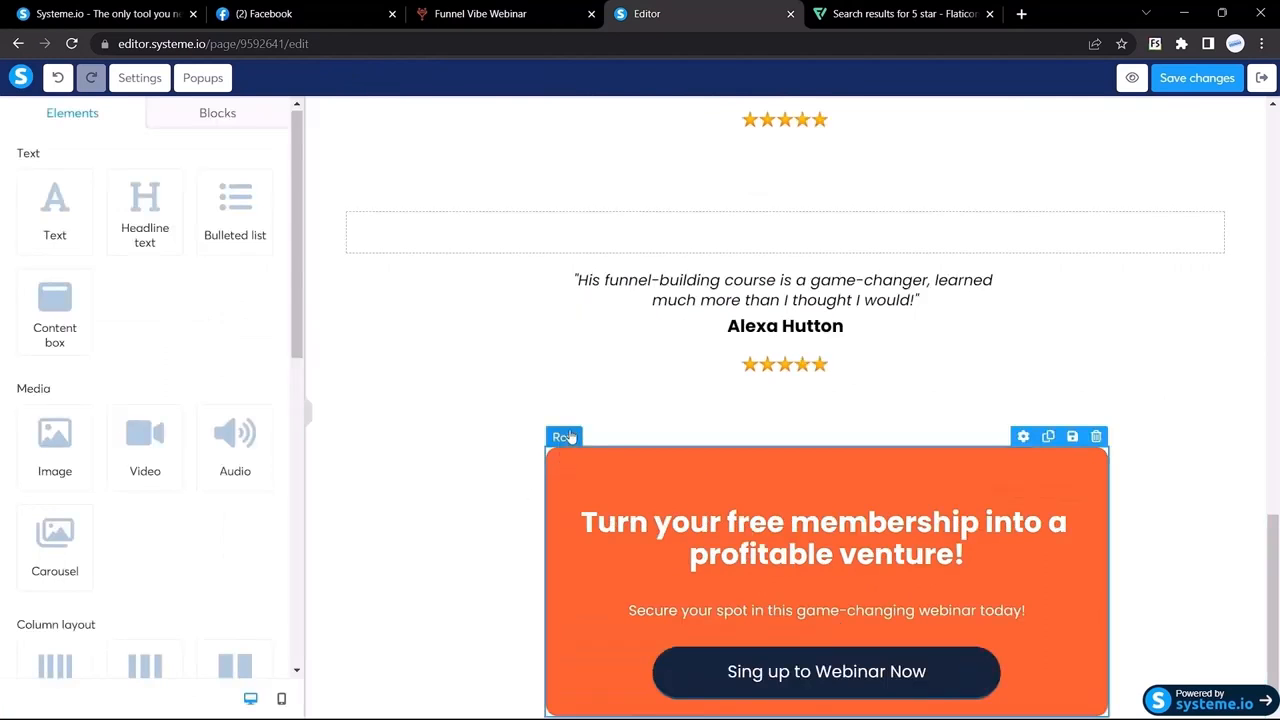
{"action": "left_click", "coordinate": [558, 436]}
{"action": "scroll", "coordinate": [198, 426], "scroll_direction": "down", "scroll_amount": 2}
{"action": "scroll", "coordinate": [198, 426], "scroll_direction": "down", "scroll_amount": 1}
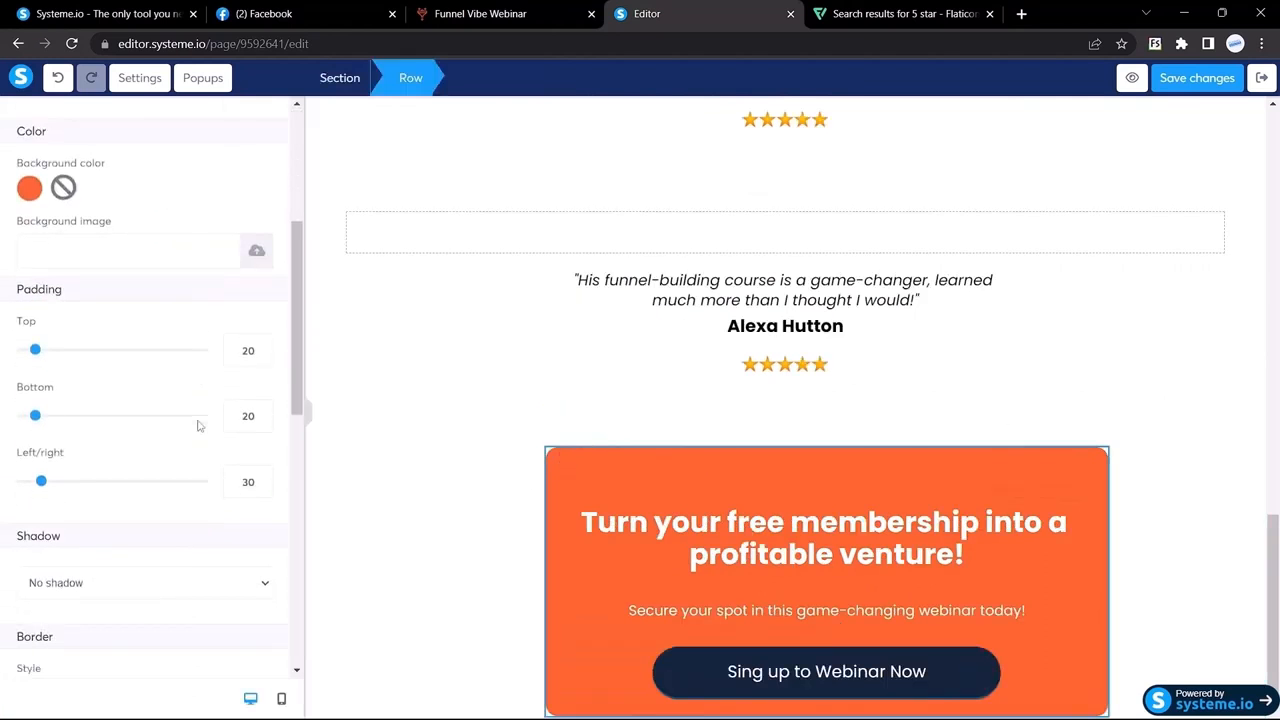
{"action": "scroll", "coordinate": [194, 412], "scroll_direction": "down", "scroll_amount": 1}
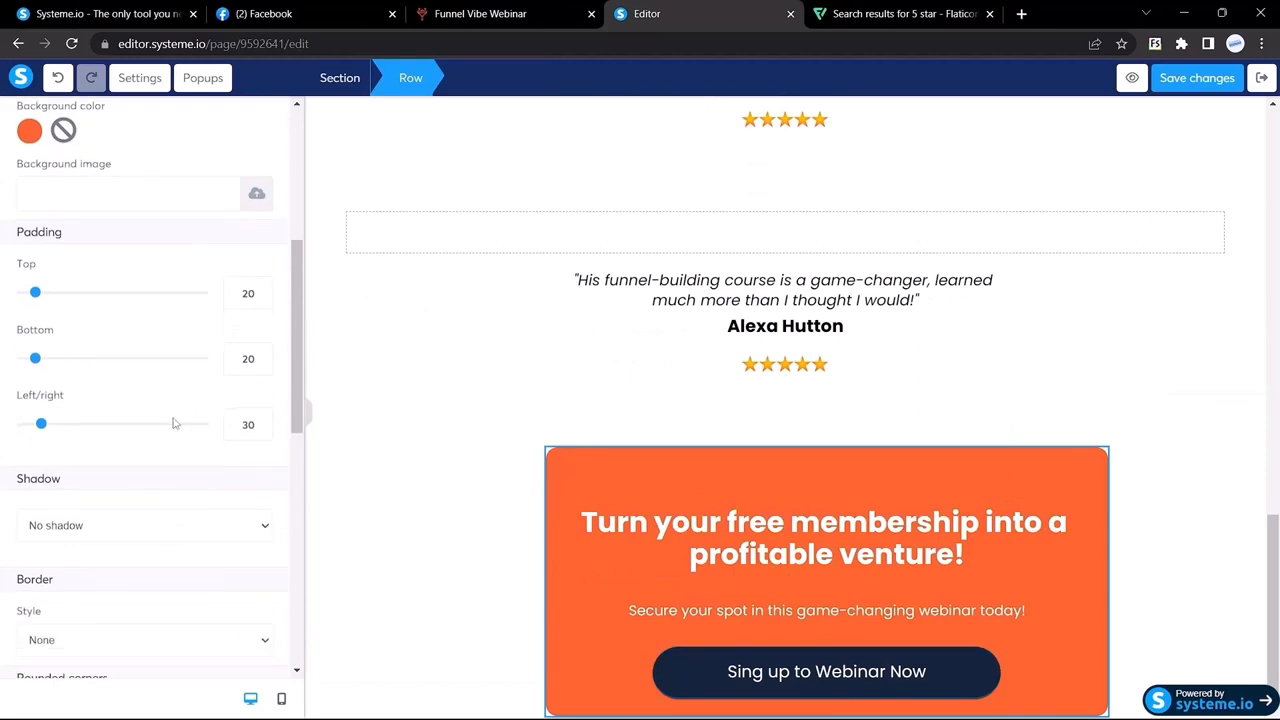
{"action": "left_click_drag", "start_coordinate": [42, 425], "coordinate": [53, 426]}
{"action": "left_click", "coordinate": [308, 418]}
{"action": "left_click", "coordinate": [5, 416]}
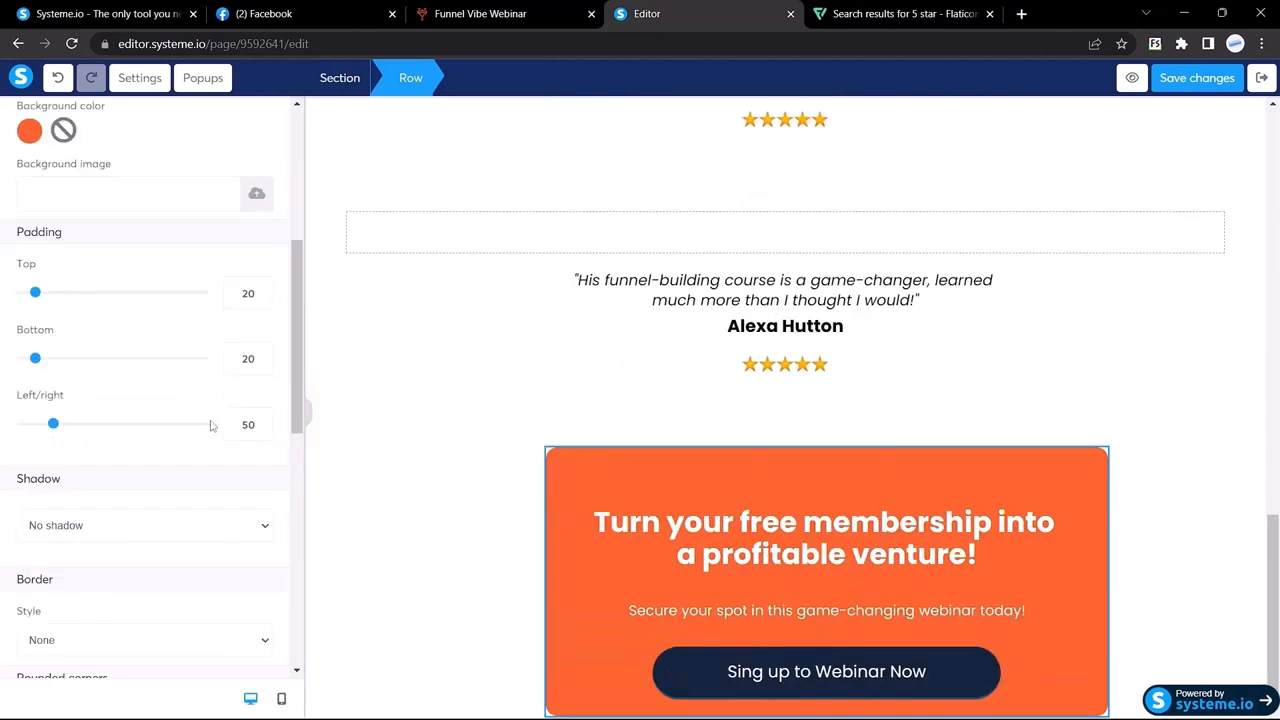
{"action": "left_click_drag", "start_coordinate": [53, 425], "coordinate": [56, 425]}
{"action": "left_click", "coordinate": [310, 424]}
{"action": "left_click", "coordinate": [4, 409]}
{"action": "left_click", "coordinate": [261, 421]}
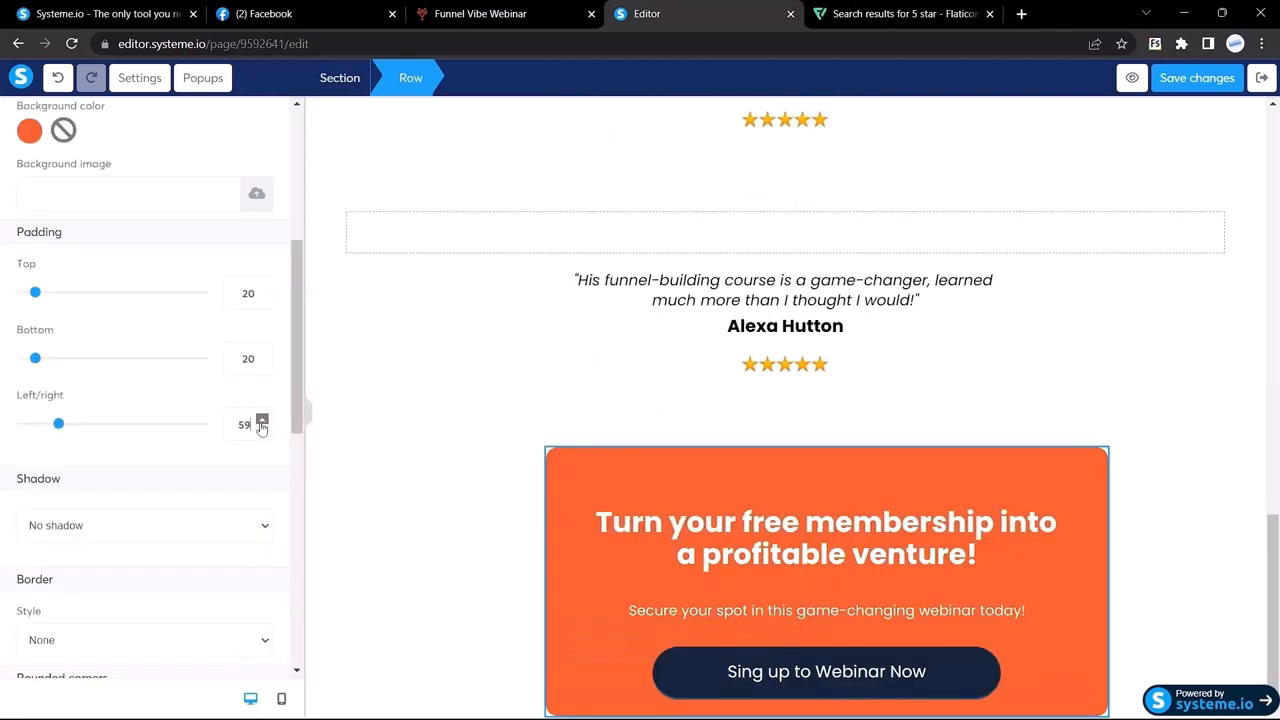
{"action": "left_click", "coordinate": [307, 412]}
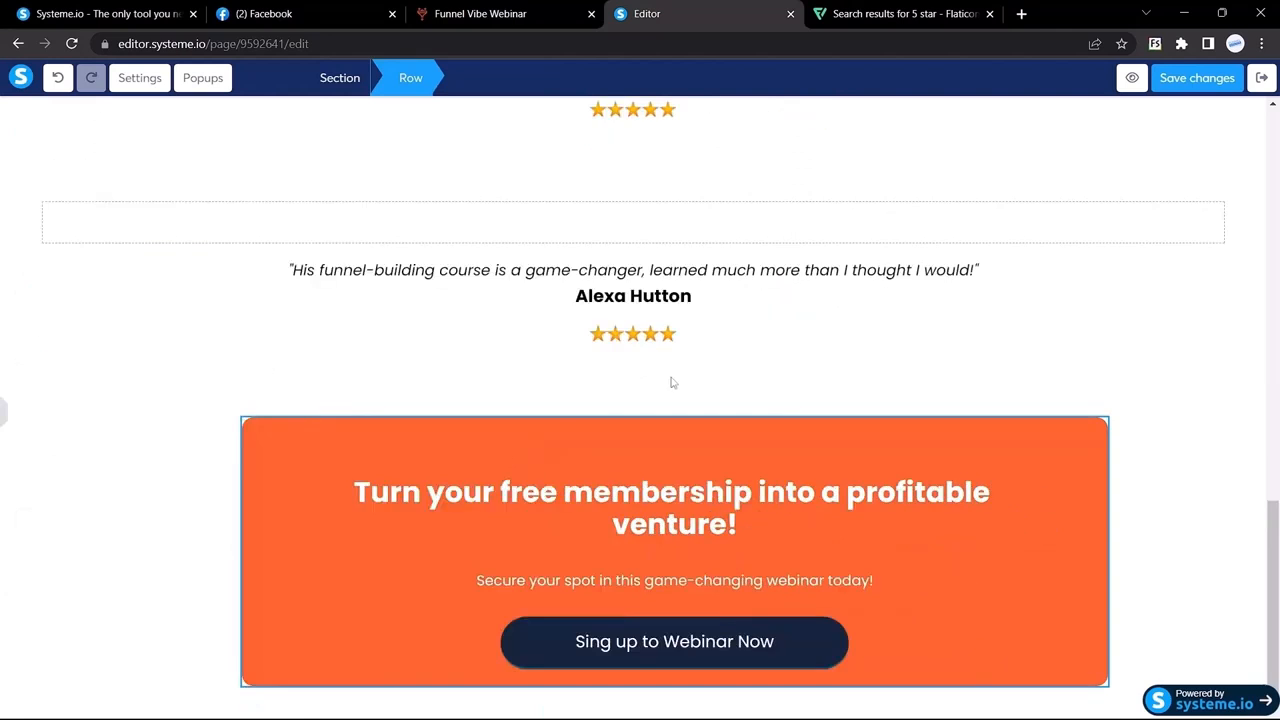
{"action": "left_click", "coordinate": [437, 13]}
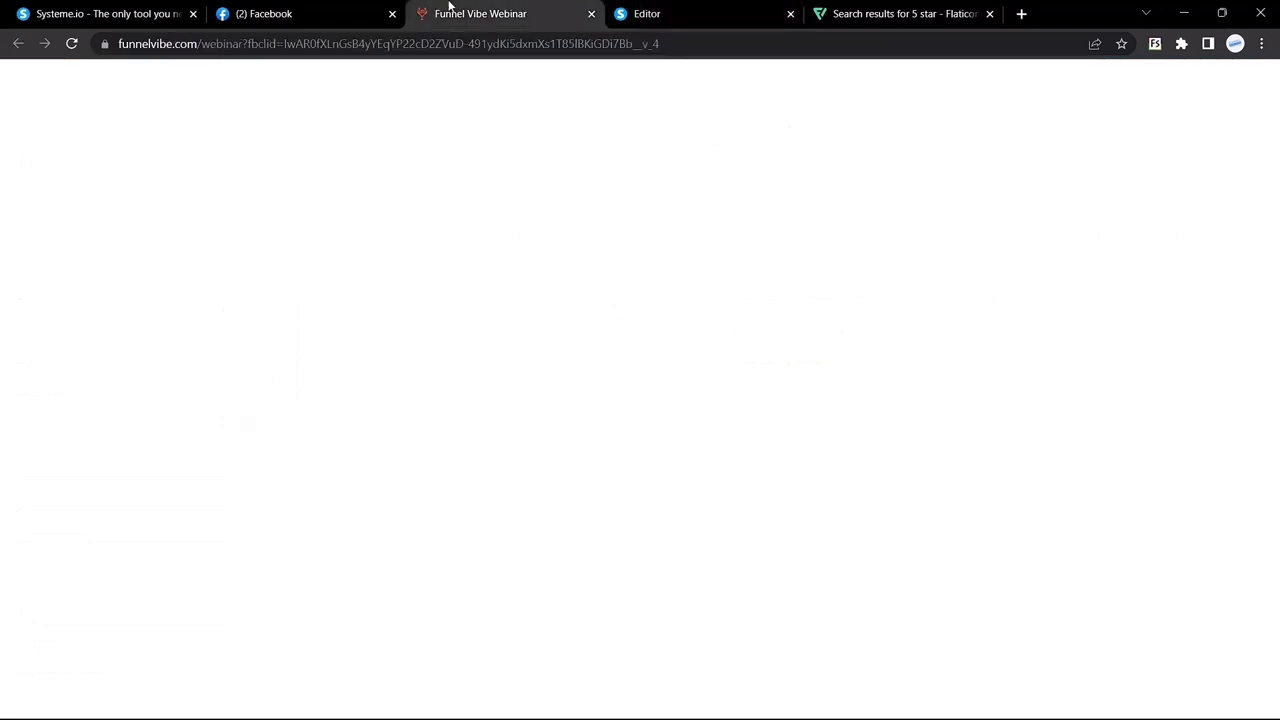
Step: Set the 'Sing up to Webinar Now' button's bottom margin to 50
{"action": "key", "text": "ctrl+Tab"}
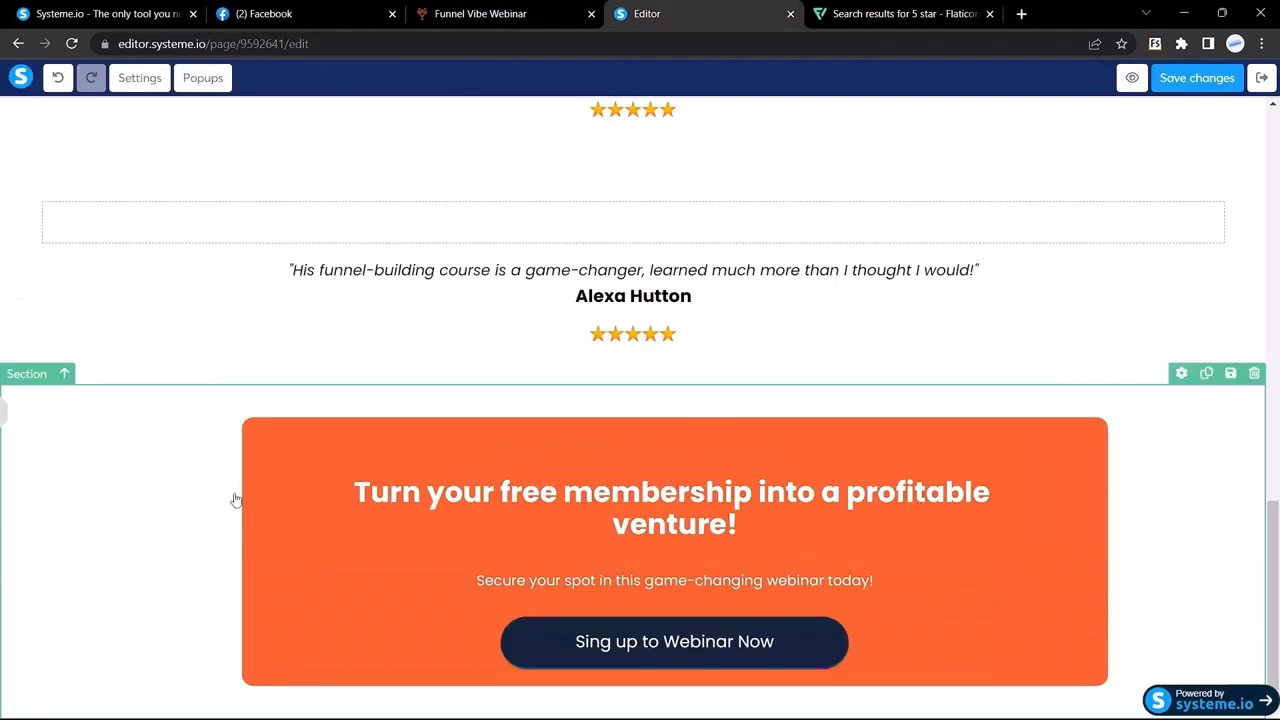
{"action": "left_click", "coordinate": [4, 413]}
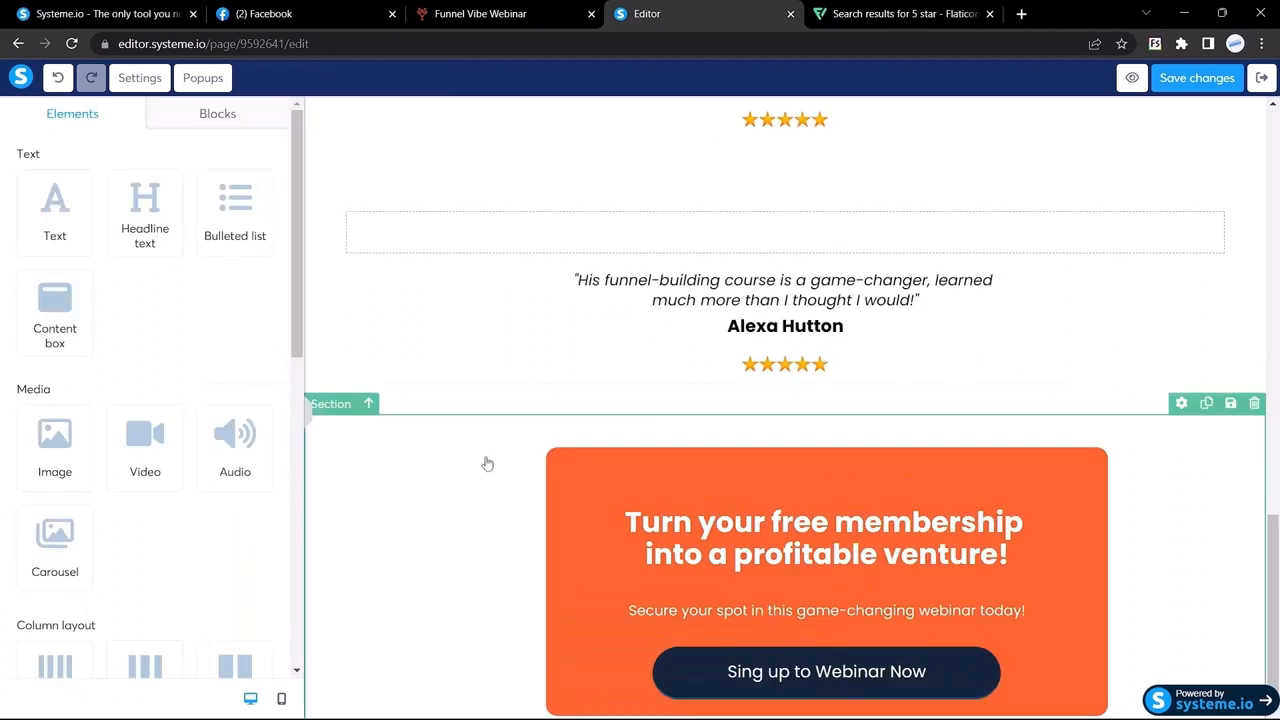
{"action": "left_click", "coordinate": [966, 654]}
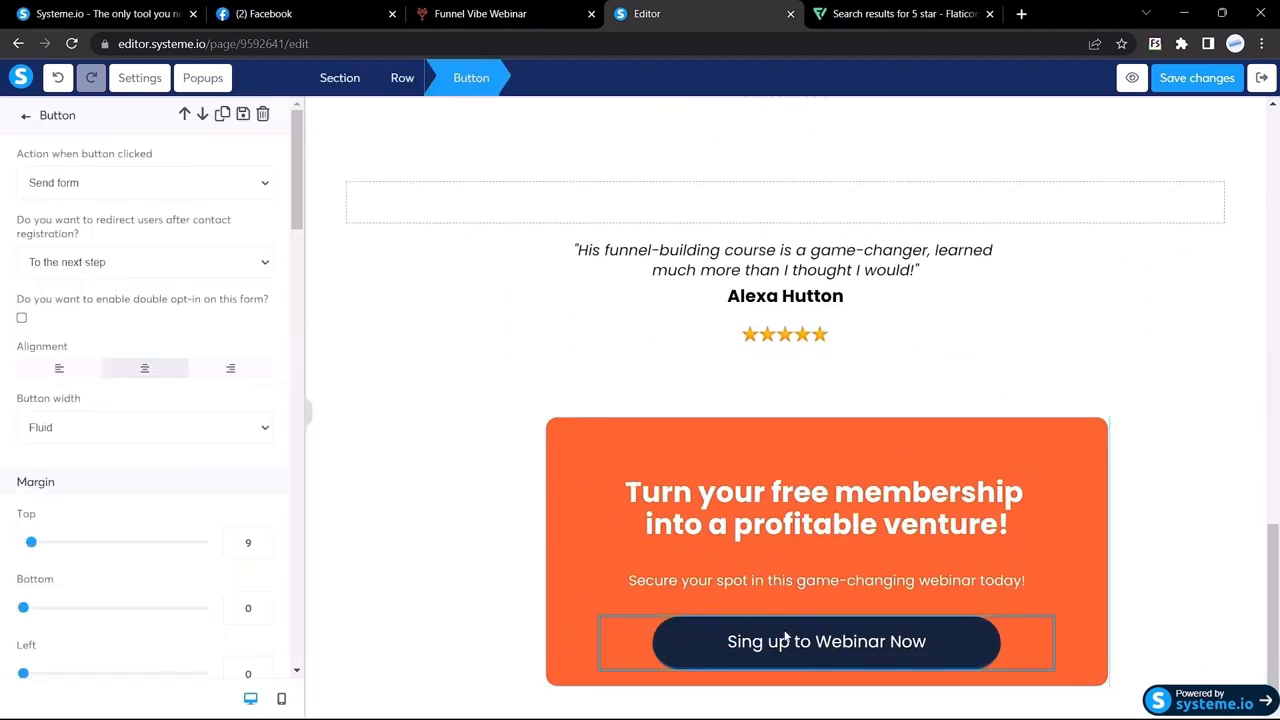
{"action": "scroll", "coordinate": [200, 434], "scroll_direction": "down", "scroll_amount": 3}
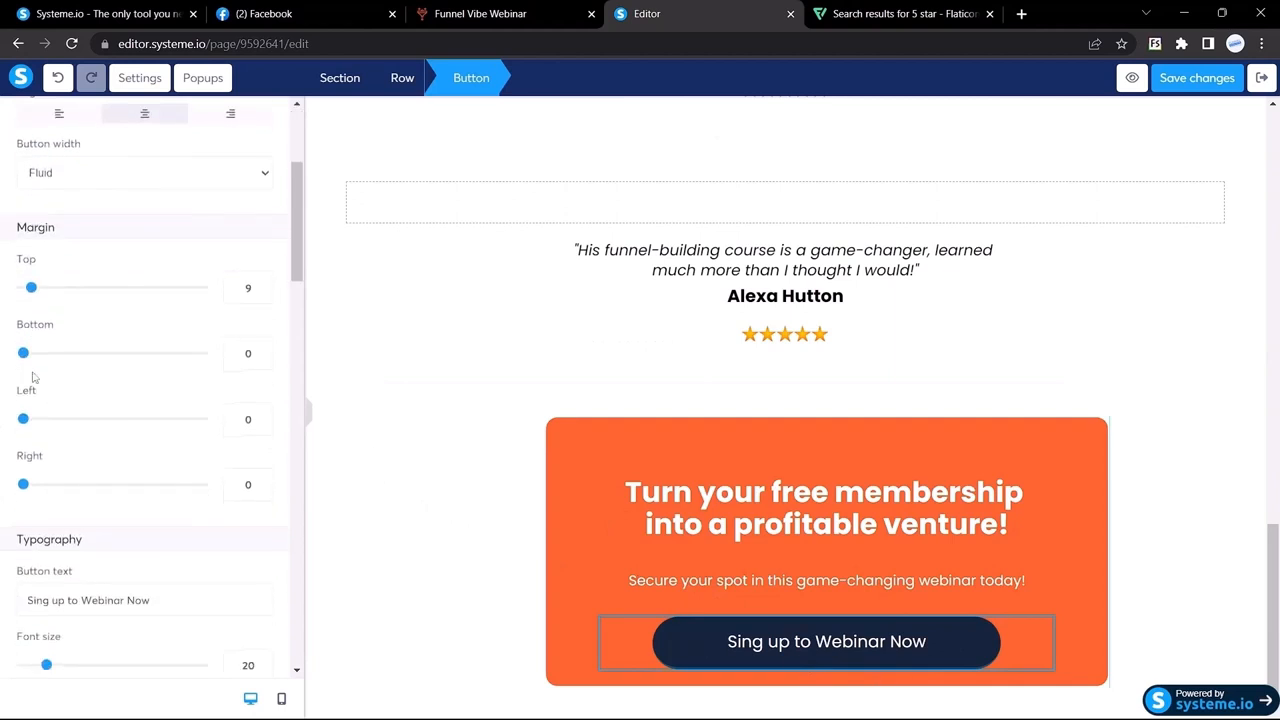
{"action": "left_click", "coordinate": [231, 354]}
{"action": "type", "text": "55"}
{"action": "scroll", "coordinate": [263, 374], "scroll_direction": "down", "scroll_amount": 3}
{"action": "scroll", "coordinate": [266, 383], "scroll_direction": "up", "scroll_amount": 1}
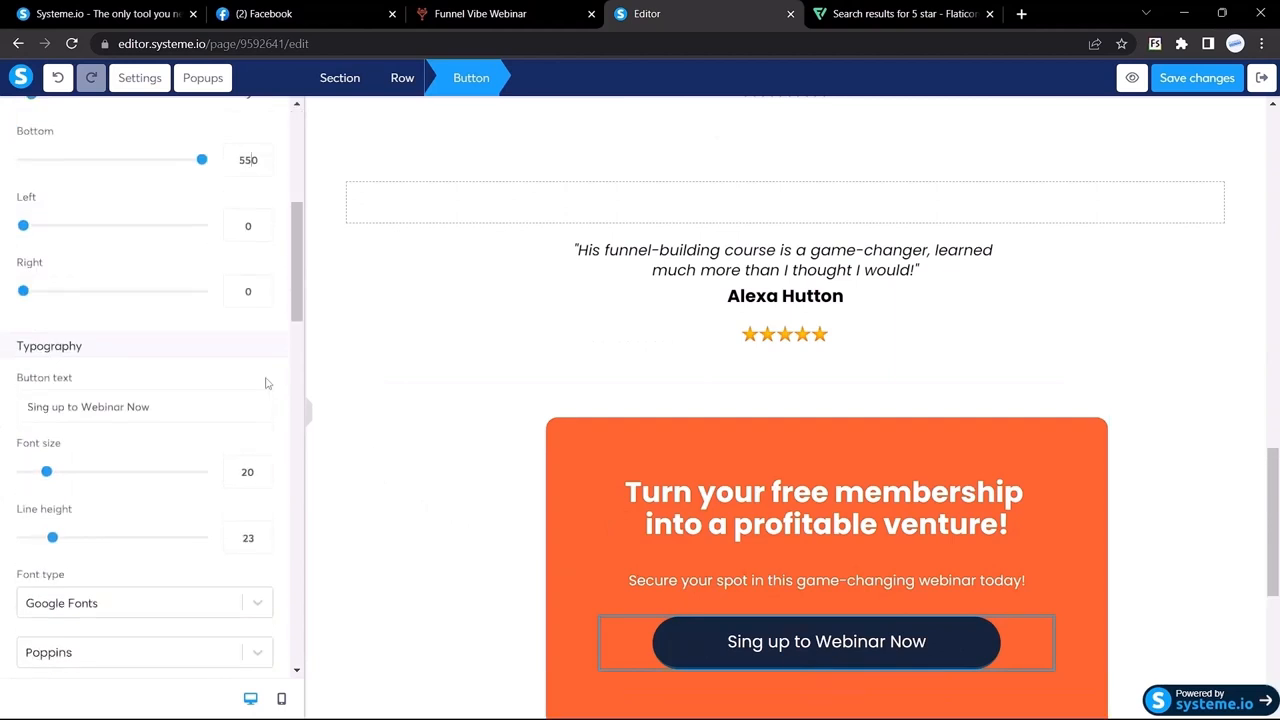
{"action": "key", "text": "BackSpace"}
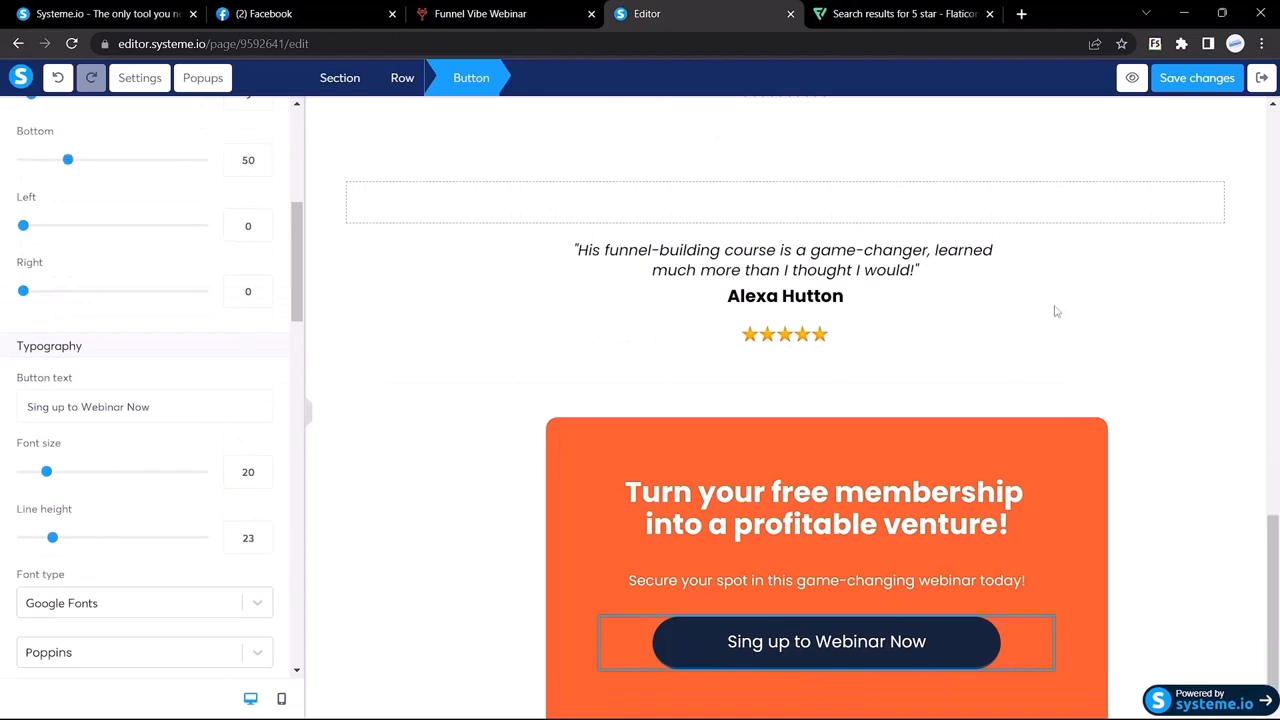
{"action": "left_click", "coordinate": [309, 420]}
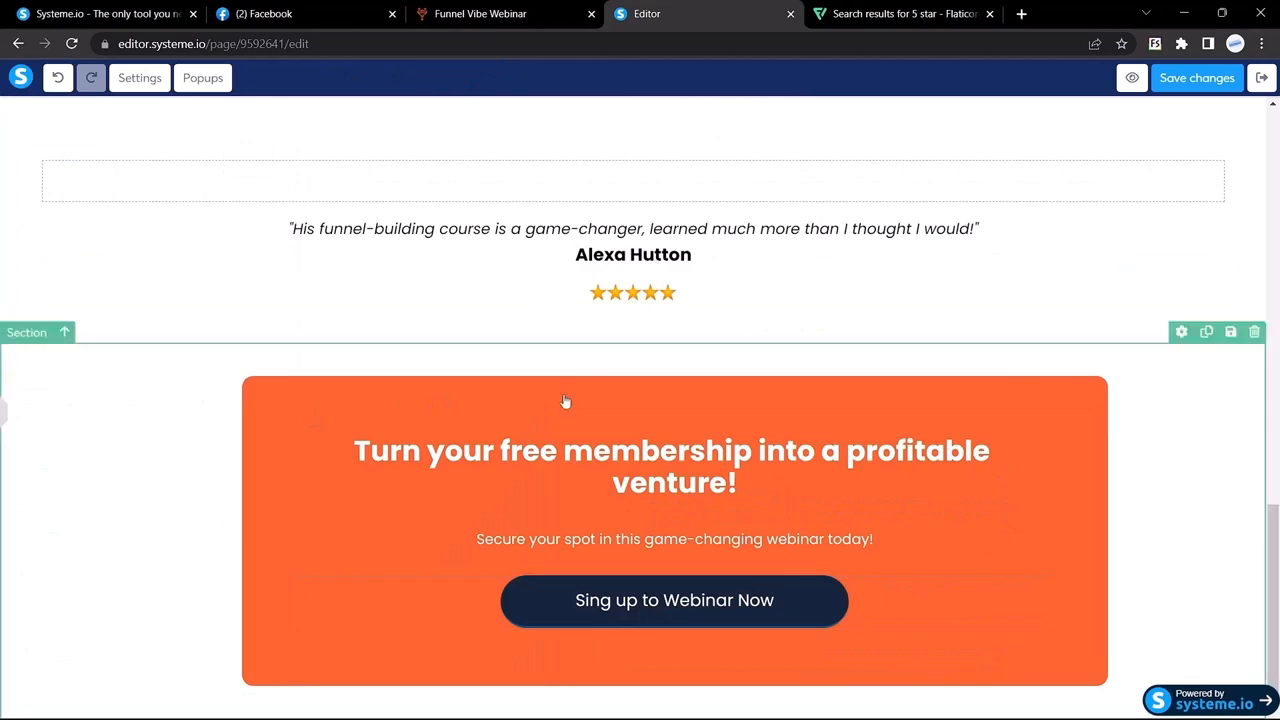
Step: Compare the button with the live Funnel Vibe page and return to the editor
{"action": "left_click", "coordinate": [540, 7]}
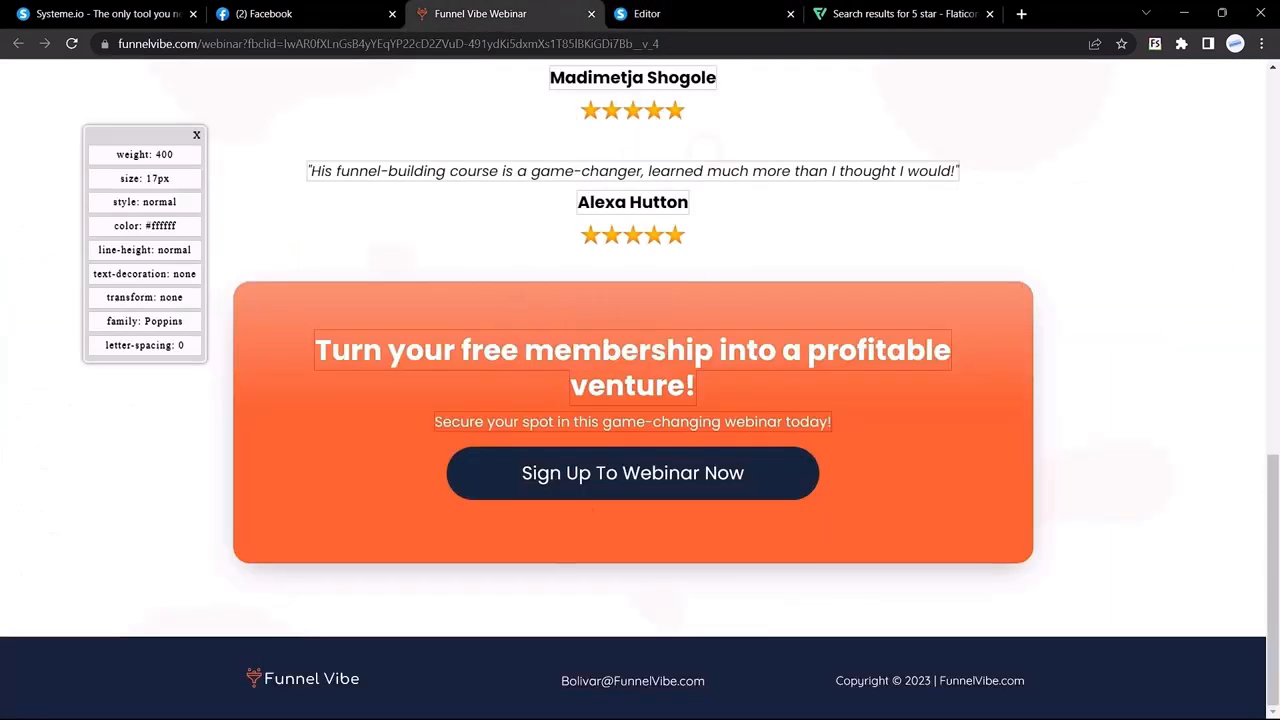
{"action": "mouse_move", "coordinate": [740, 700]}
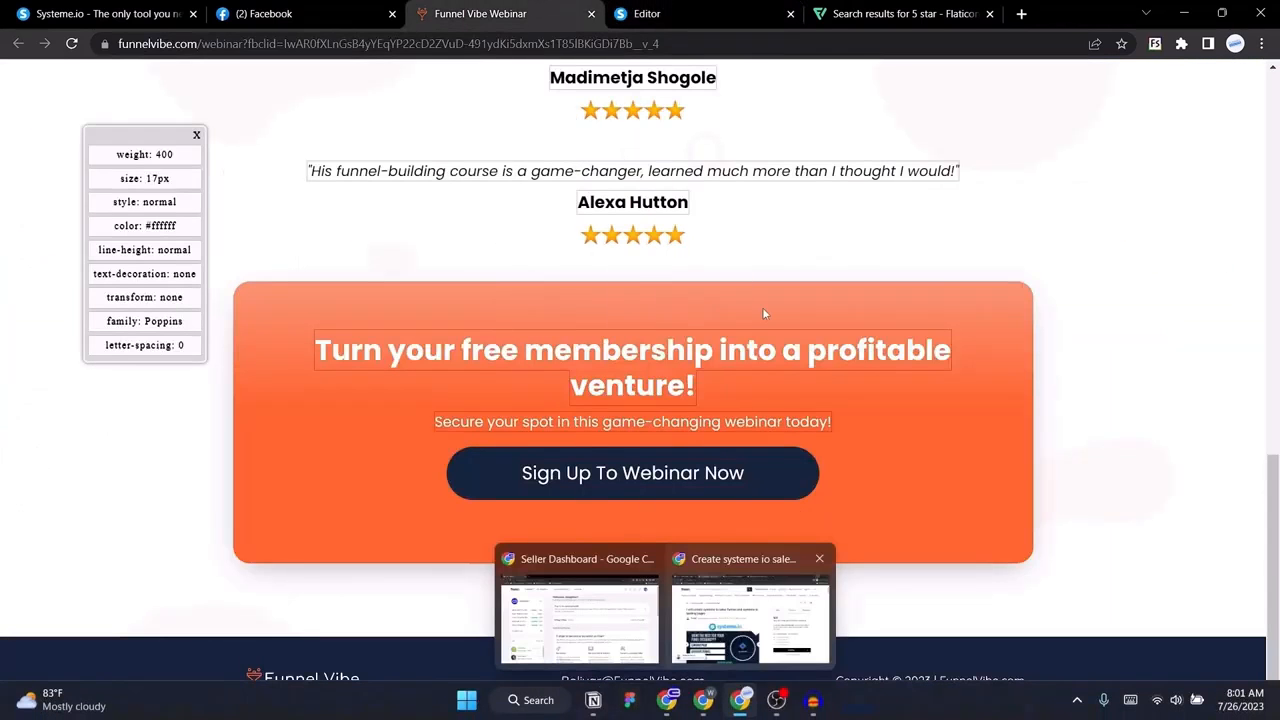
{"action": "left_click", "coordinate": [650, 13]}
{"action": "left_click", "coordinate": [469, 13]}
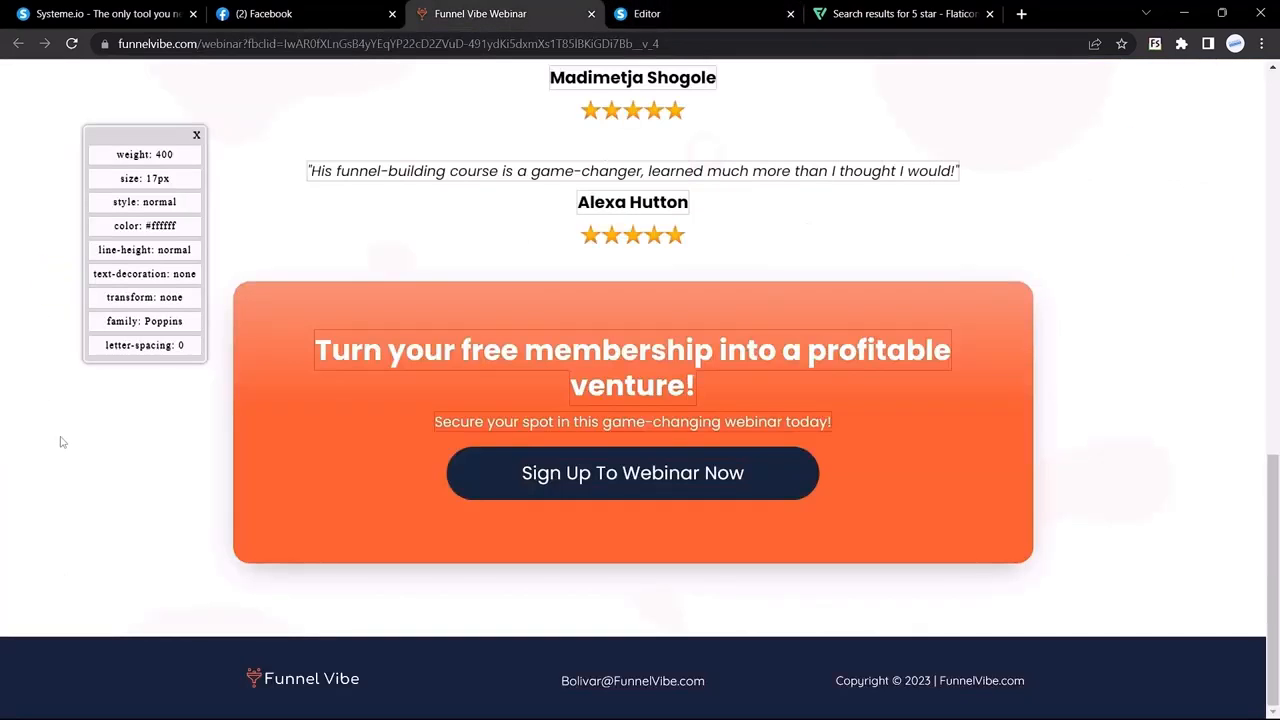
{"action": "key", "text": "ctrl+Tab"}
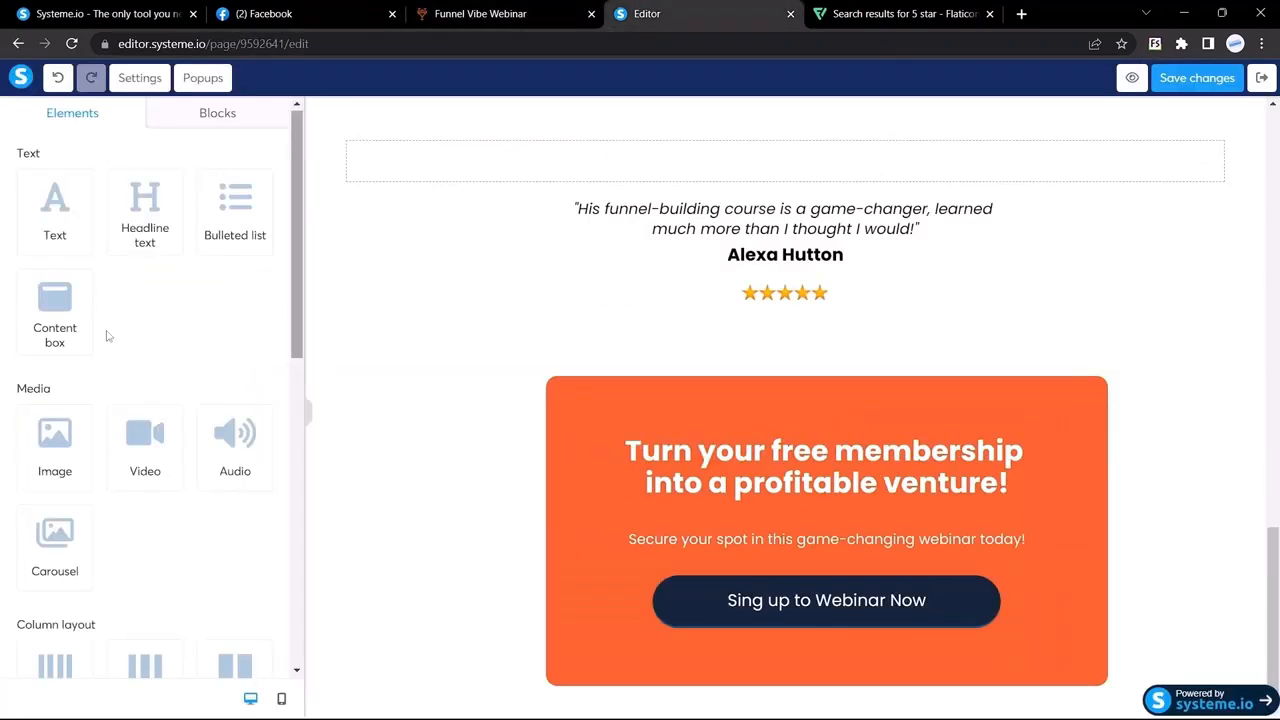
Step: Add a new section with a 3-columns row below the orange sign-up block
{"action": "scroll", "coordinate": [108, 336], "scroll_direction": "down", "scroll_amount": 5}
{"action": "left_click_drag", "start_coordinate": [142, 248], "coordinate": [691, 570]}
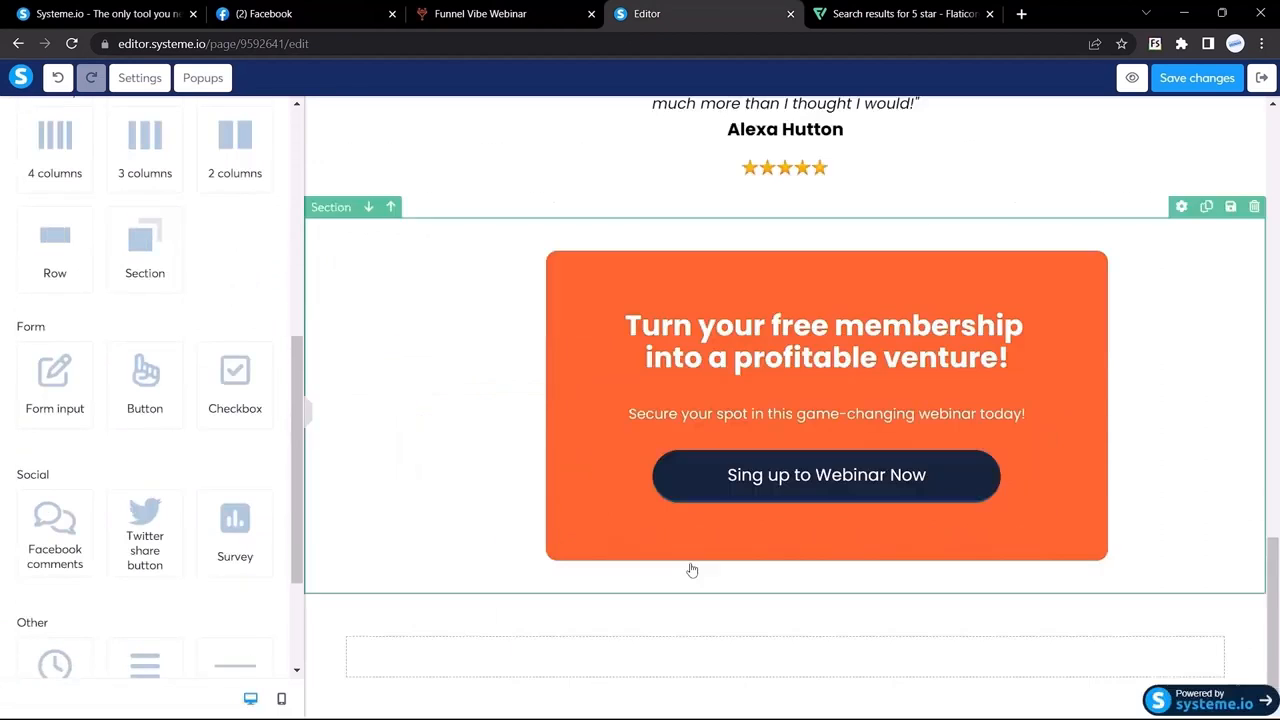
{"action": "left_click", "coordinate": [480, 13]}
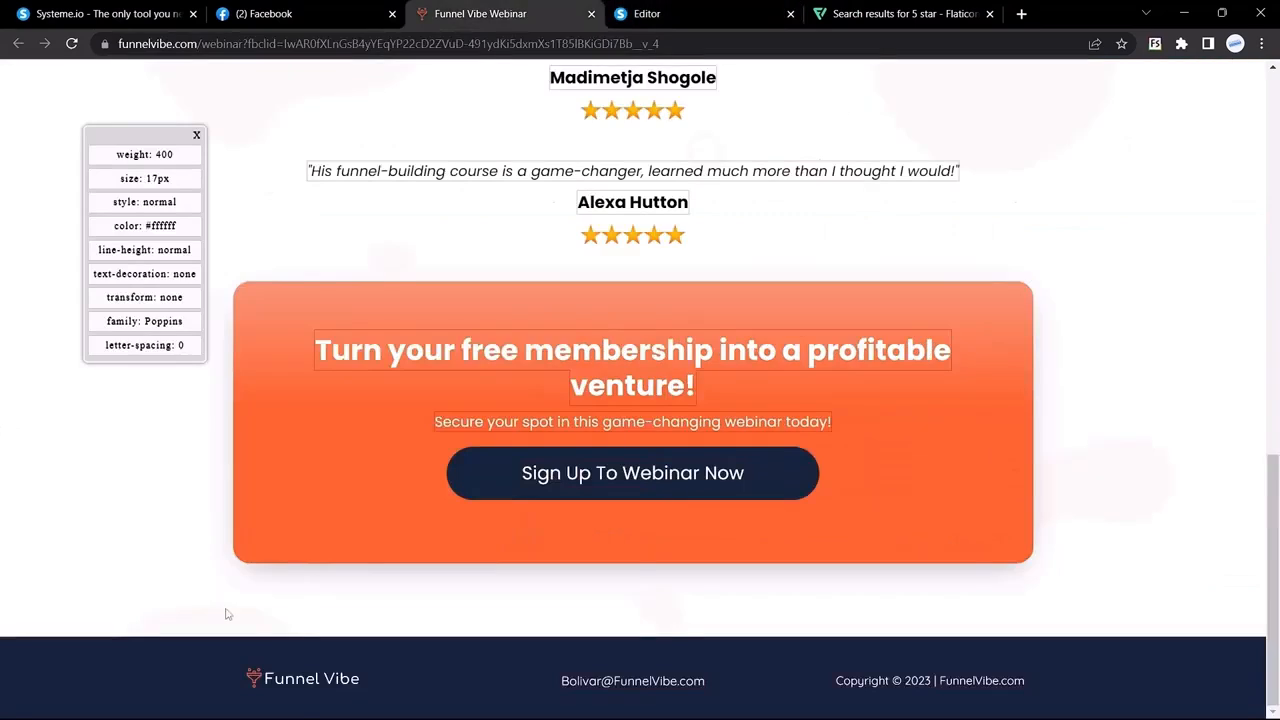
{"action": "left_click", "coordinate": [680, 13]}
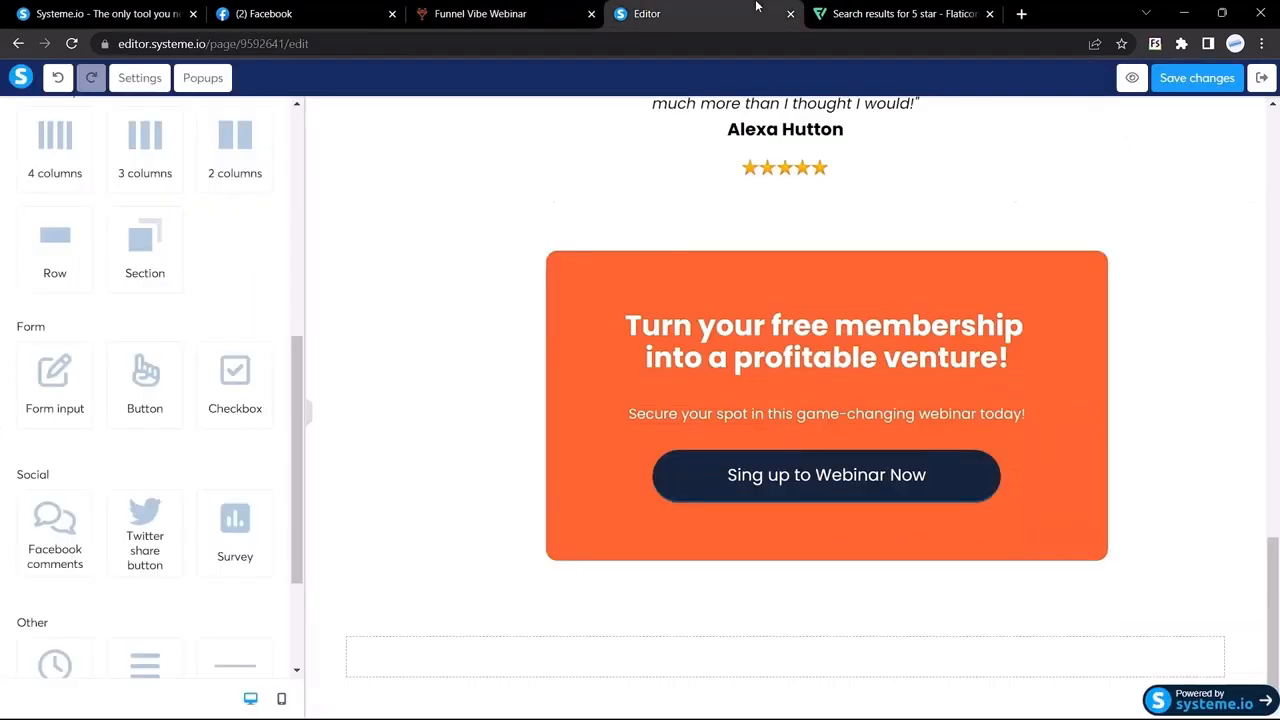
{"action": "scroll", "coordinate": [60, 220], "scroll_direction": "up", "scroll_amount": 1}
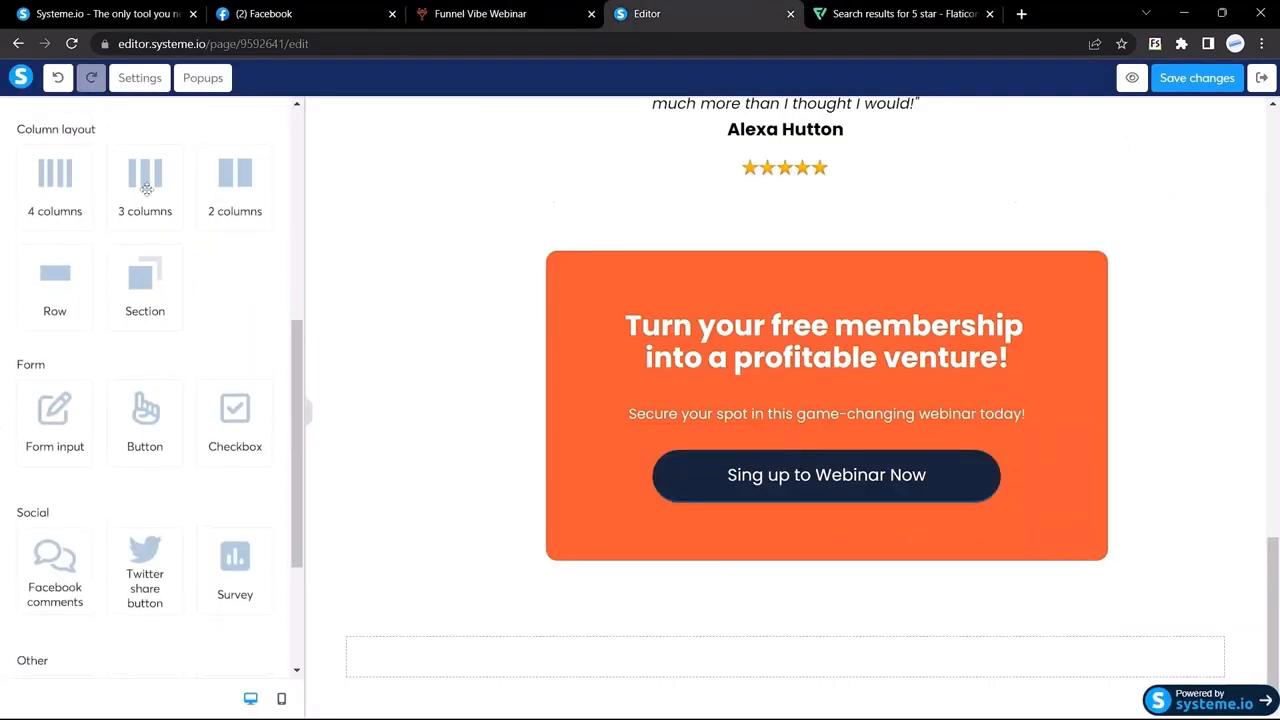
{"action": "left_click_drag", "start_coordinate": [145, 185], "coordinate": [396, 652]}
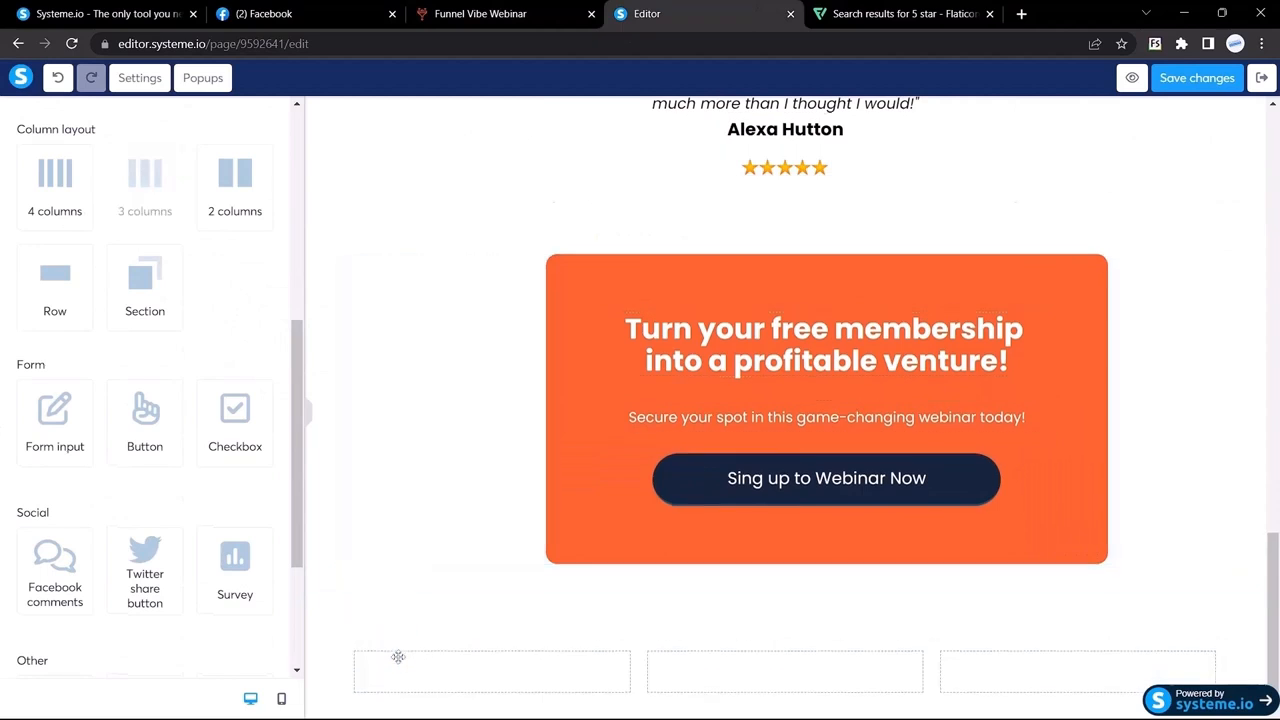
Step: Save the Funnel Vibe logo image from the live page as logo.png
{"action": "left_click", "coordinate": [563, 8]}
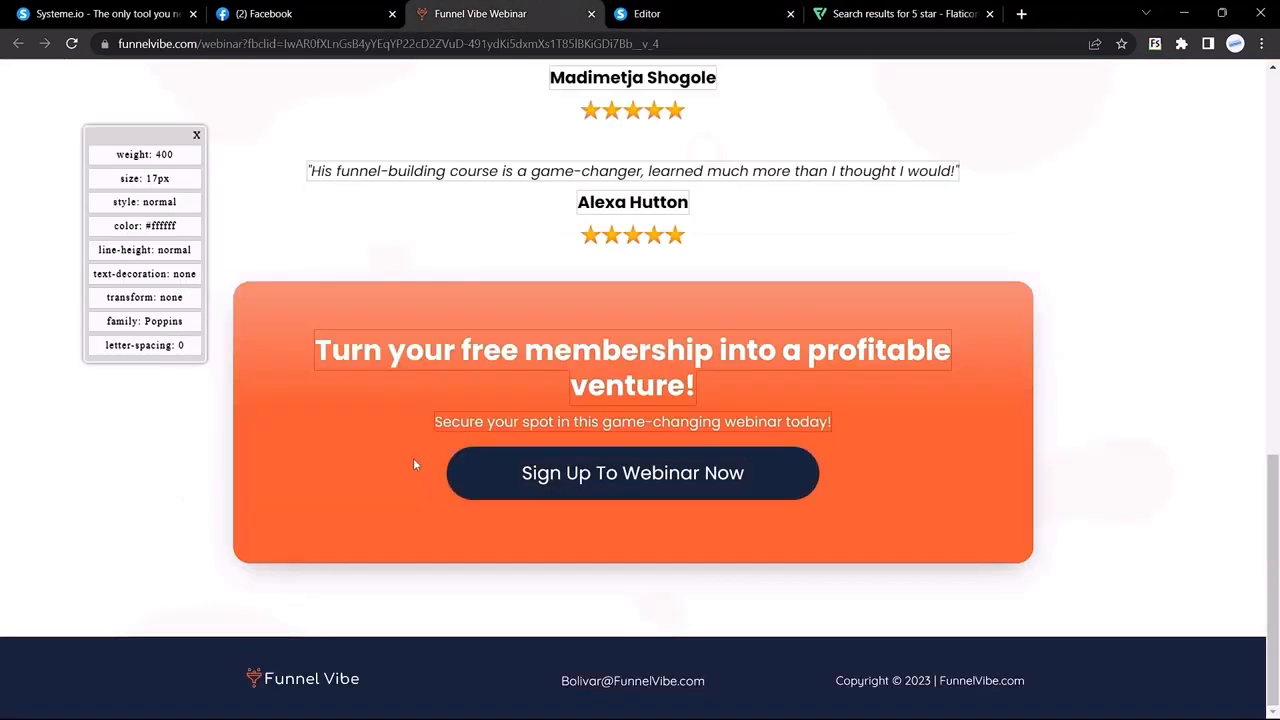
{"action": "right_click", "coordinate": [270, 682]}
{"action": "left_click", "coordinate": [334, 501]}
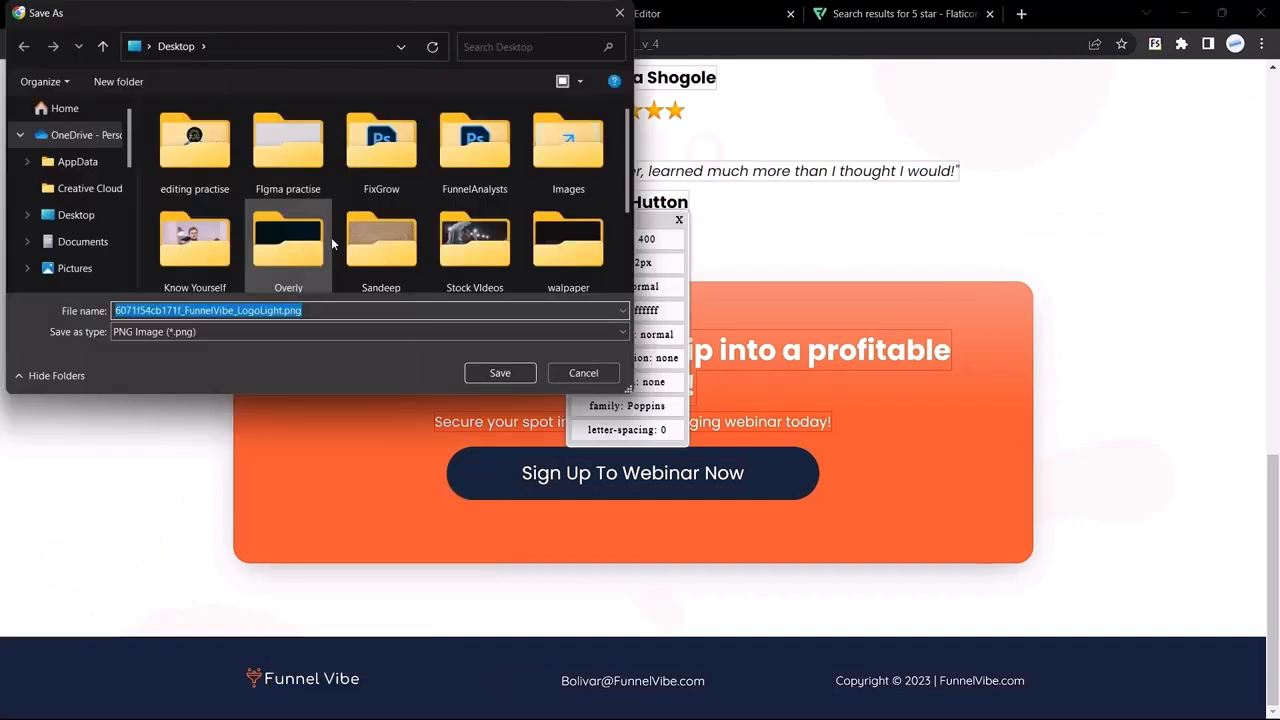
{"action": "type", "text": "logo"}
{"action": "key", "text": "Return"}
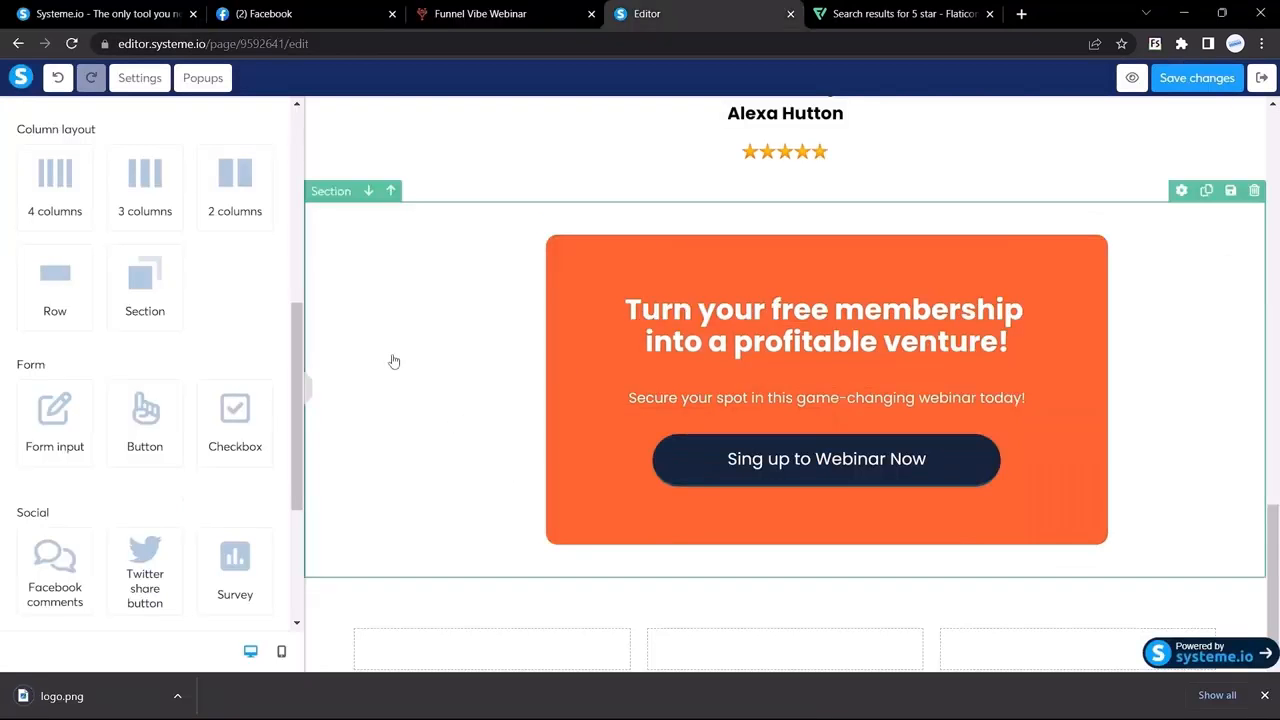
{"action": "scroll", "coordinate": [94, 426], "scroll_direction": "down", "scroll_amount": 2}
{"action": "scroll", "coordinate": [106, 443], "scroll_direction": "up", "scroll_amount": 5}
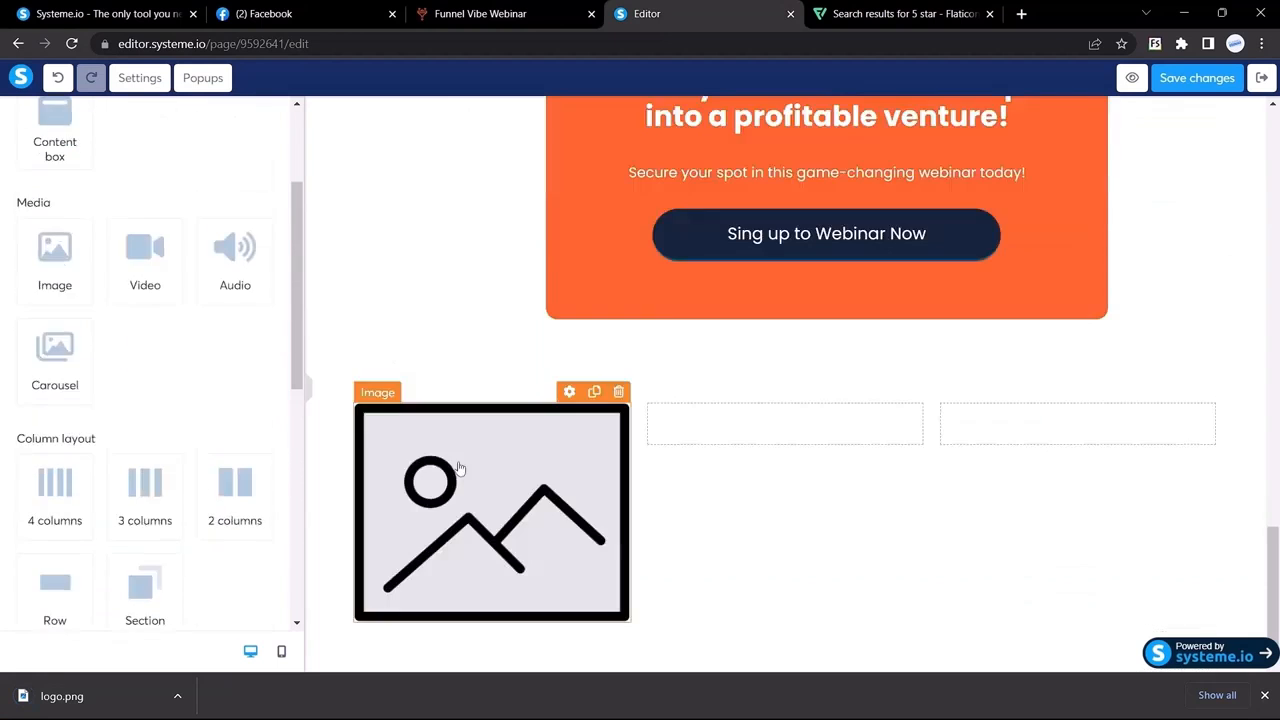
Step: Upload and insert logo.png into the first column's image block, then view the live footer
{"action": "left_click", "coordinate": [453, 462]}
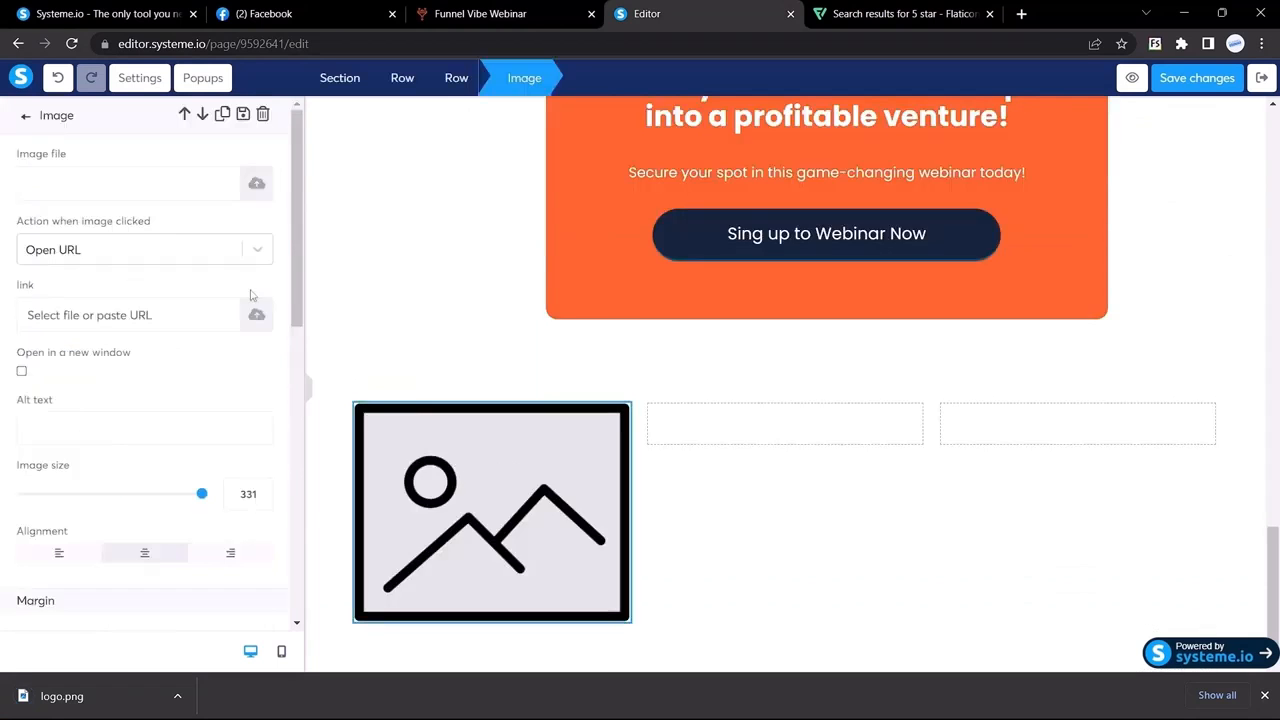
{"action": "left_click", "coordinate": [255, 186]}
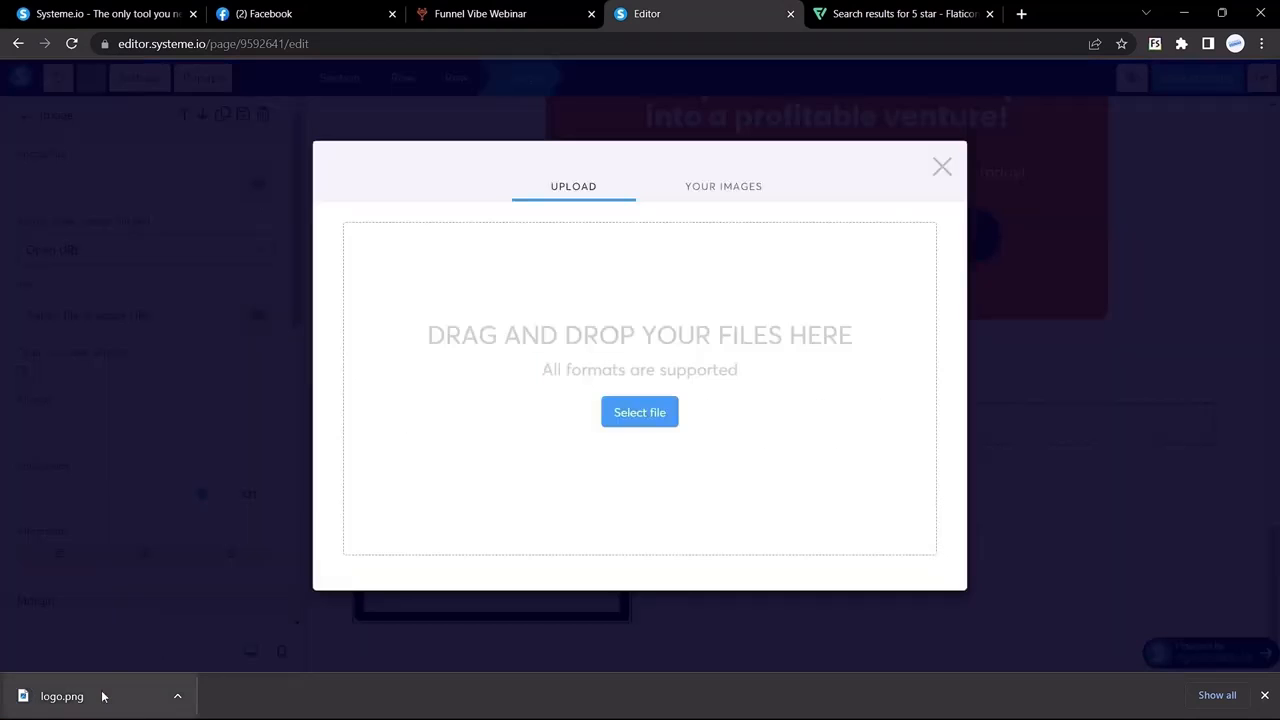
{"action": "left_click_drag", "start_coordinate": [103, 694], "coordinate": [646, 366]}
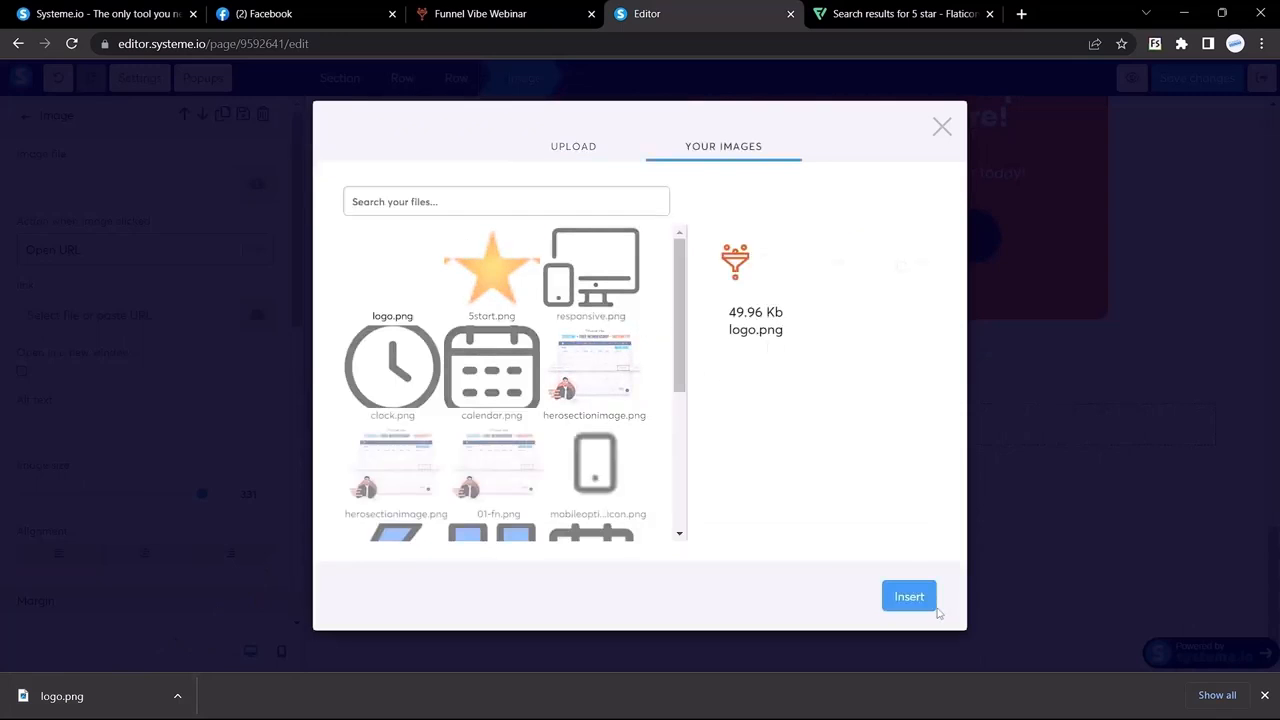
{"action": "left_click", "coordinate": [908, 597]}
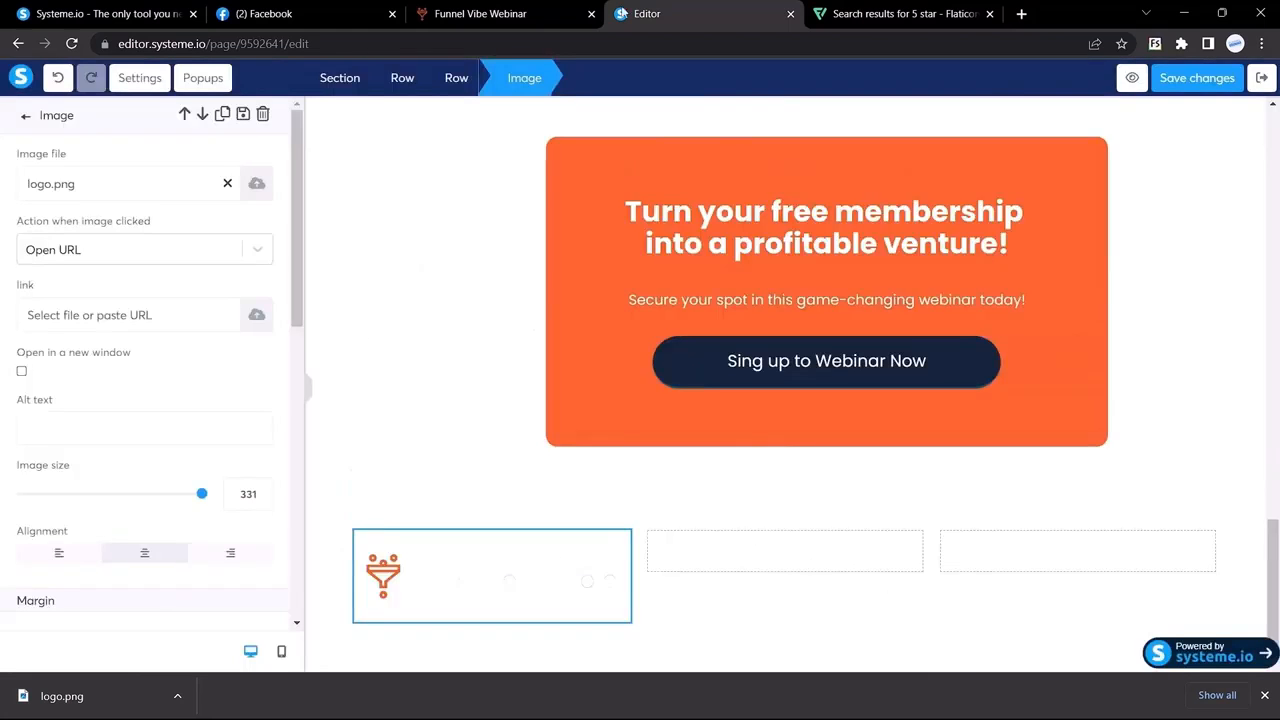
{"action": "left_click", "coordinate": [480, 12]}
{"action": "scroll", "coordinate": [488, 560], "scroll_direction": "down", "scroll_amount": 1}
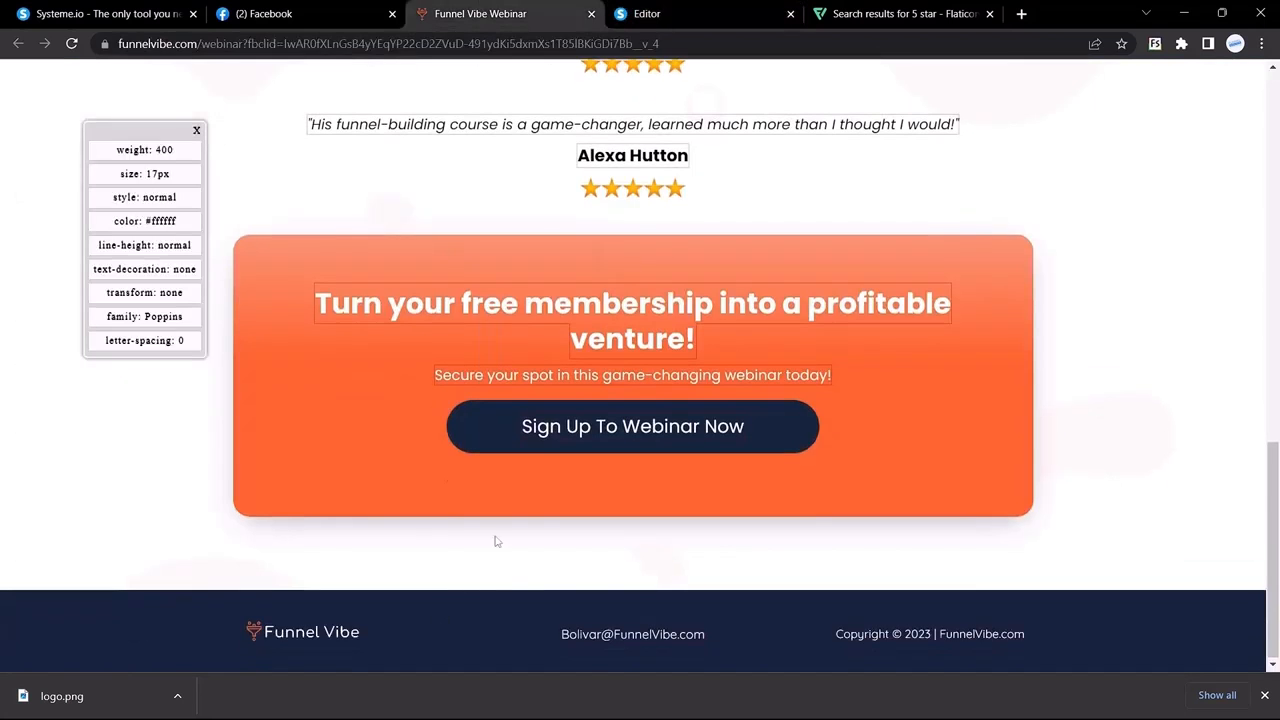
Step: Give the new footer section a navy 16253C background colour
{"action": "left_click", "coordinate": [655, 12]}
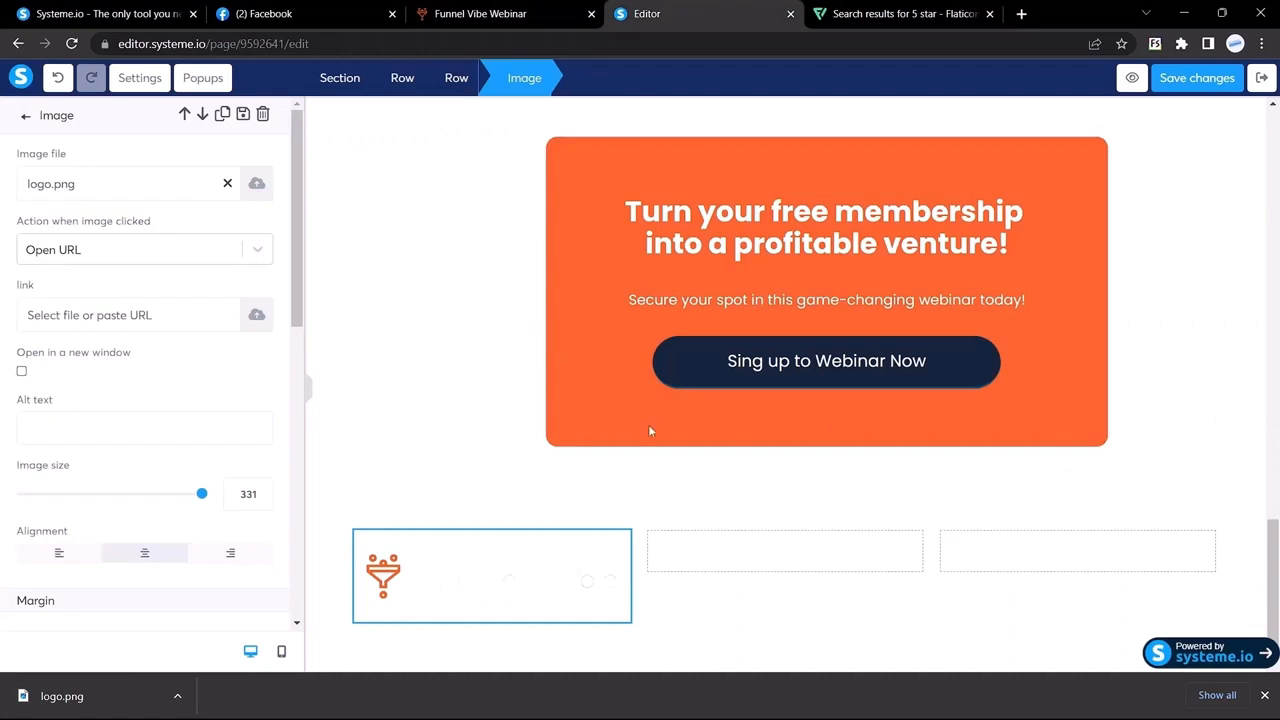
{"action": "left_click", "coordinate": [684, 369]}
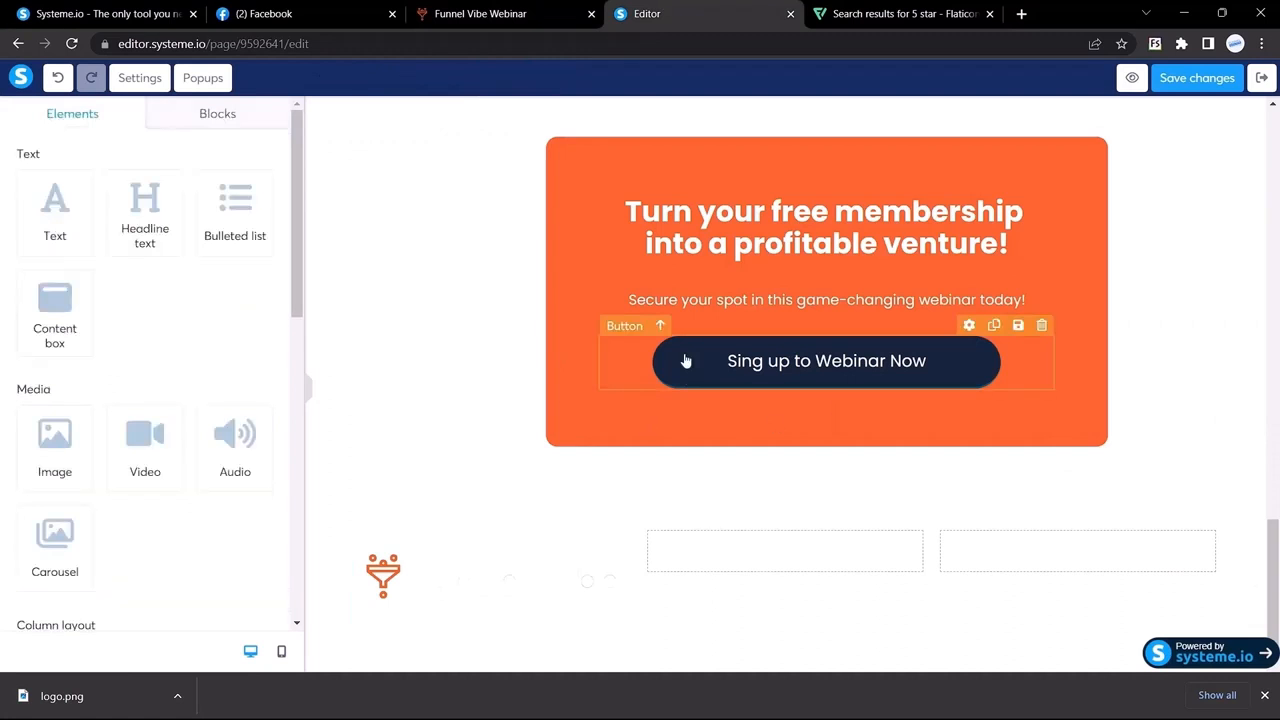
{"action": "left_click", "coordinate": [686, 361]}
{"action": "scroll", "coordinate": [131, 383], "scroll_direction": "down", "scroll_amount": 6}
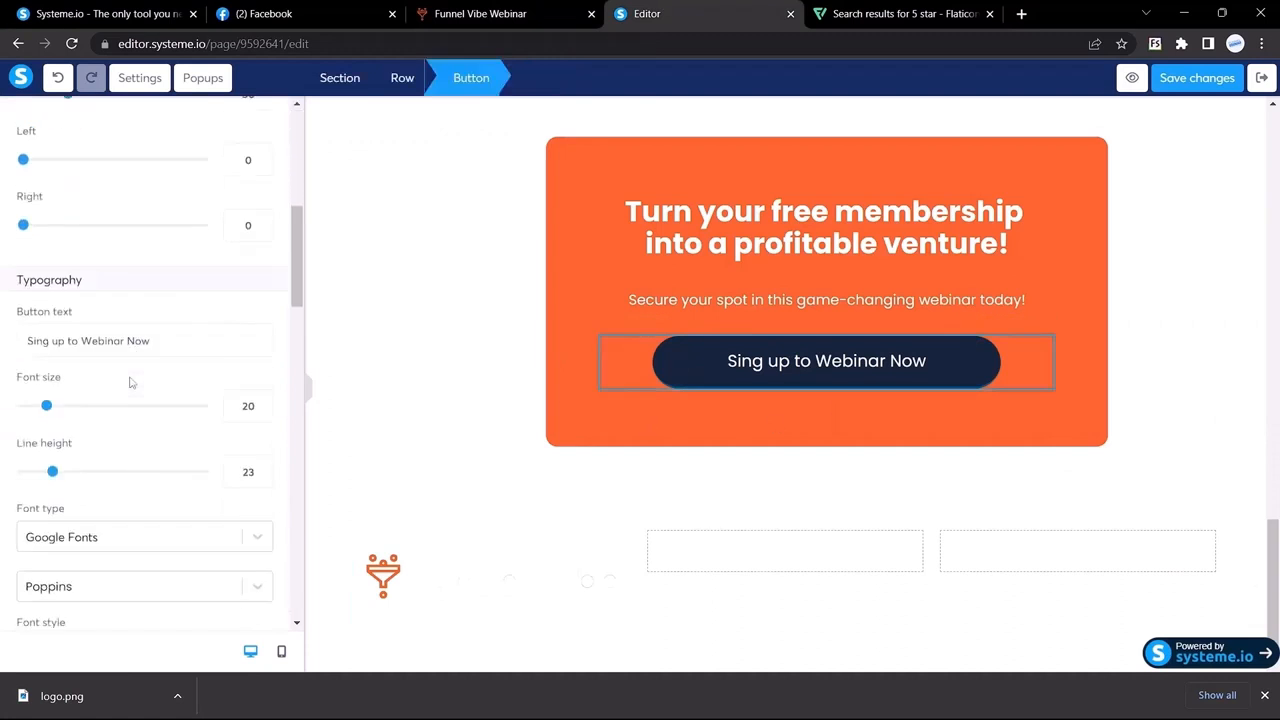
{"action": "scroll", "coordinate": [131, 383], "scroll_direction": "up", "scroll_amount": 6}
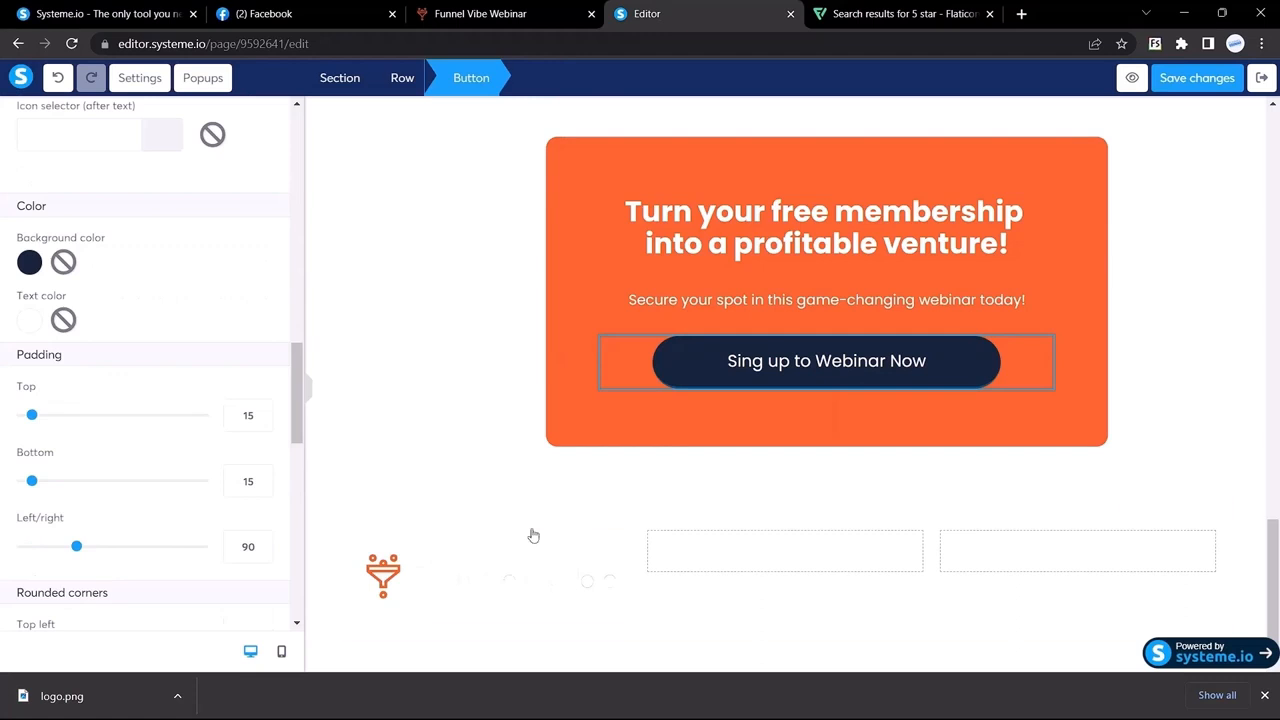
{"action": "left_click", "coordinate": [520, 534]}
{"action": "left_click", "coordinate": [363, 500]}
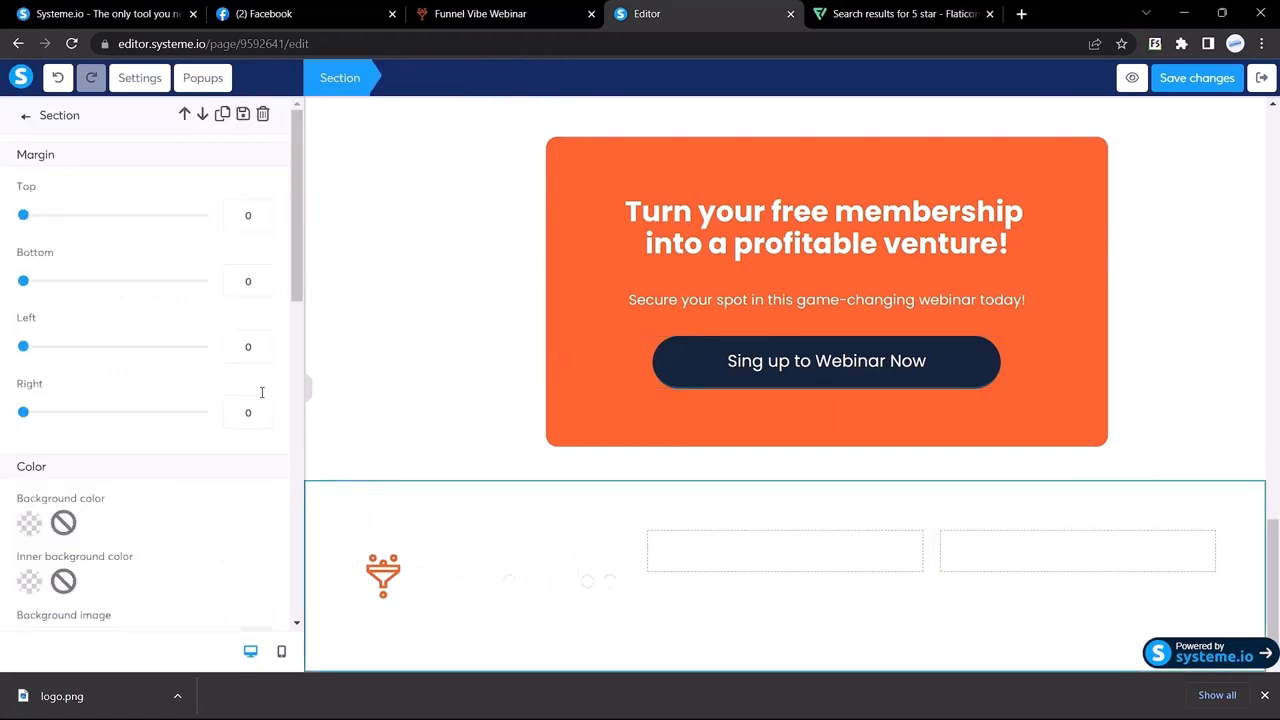
{"action": "scroll", "coordinate": [106, 392], "scroll_direction": "down", "scroll_amount": 3}
{"action": "left_click", "coordinate": [29, 297]}
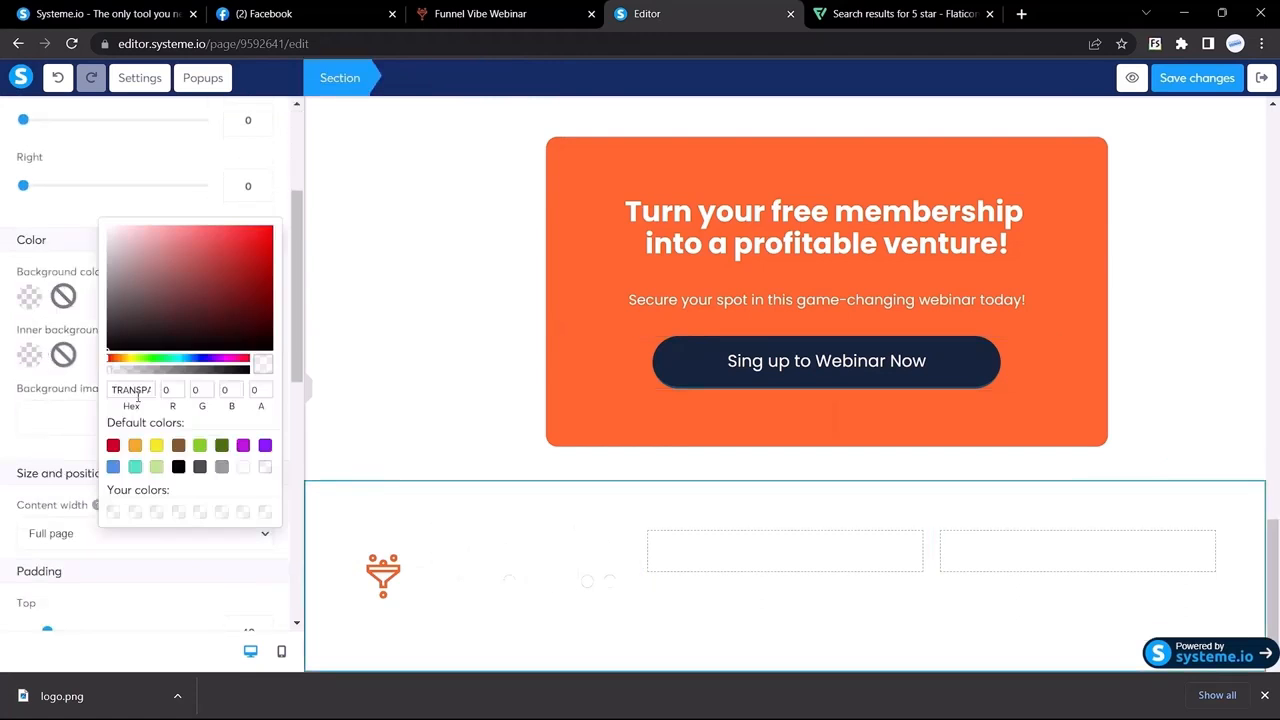
{"action": "double_click", "coordinate": [132, 390]}
{"action": "key", "text": "ctrl+v"}
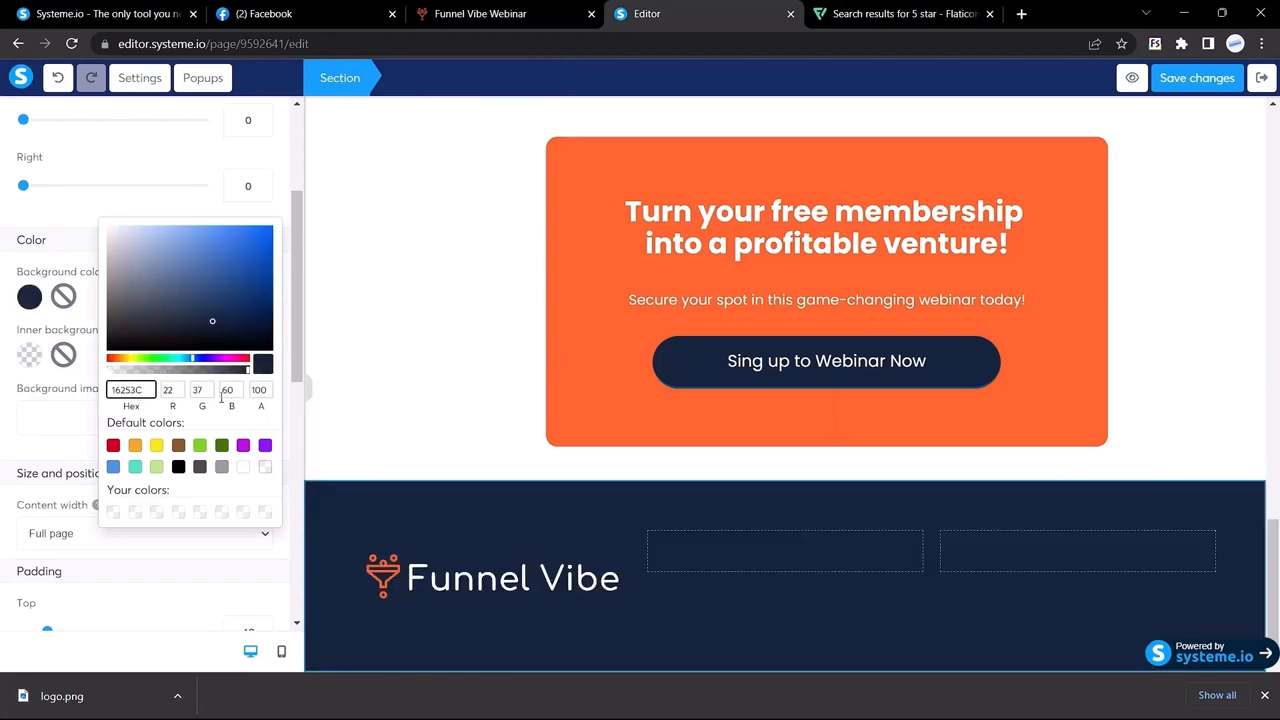
{"action": "left_click", "coordinate": [318, 476]}
Step: Shrink the Funnel Vibe logo to size 166 and align it left
{"action": "left_click", "coordinate": [497, 583]}
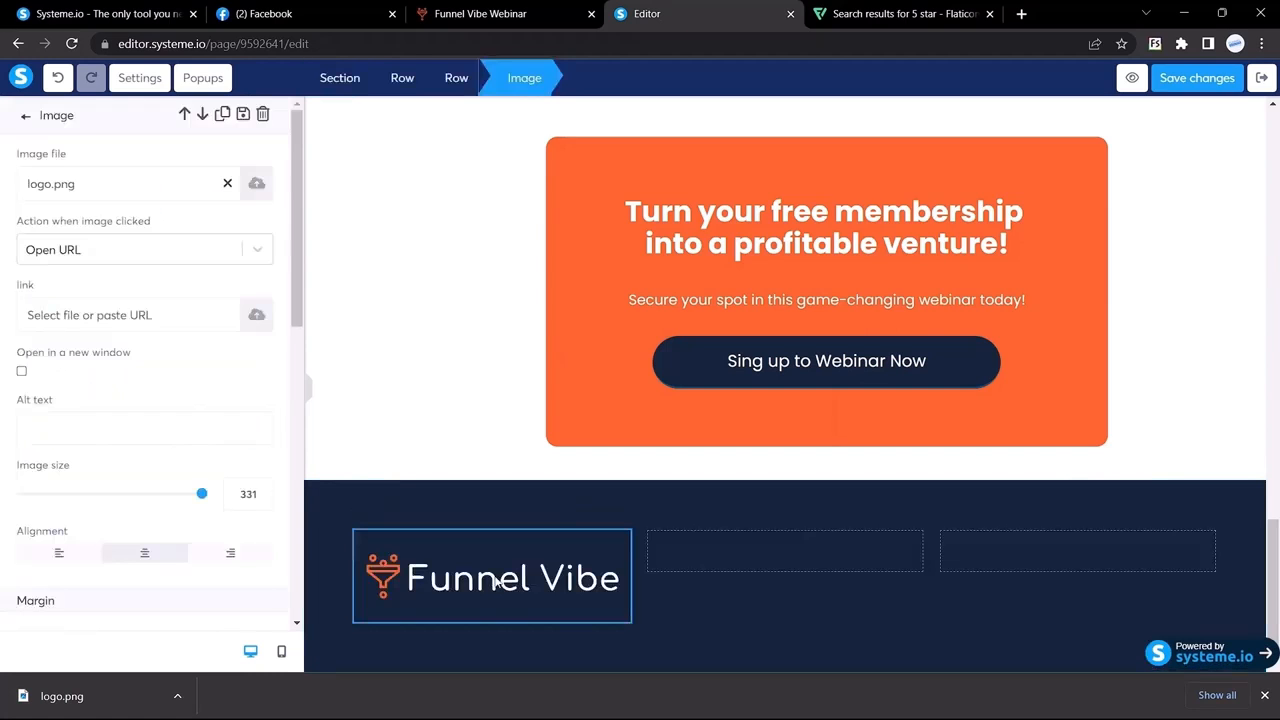
{"action": "scroll", "coordinate": [87, 376], "scroll_direction": "down", "scroll_amount": 2}
{"action": "scroll", "coordinate": [87, 376], "scroll_direction": "down", "scroll_amount": 1}
{"action": "left_click_drag", "start_coordinate": [202, 296], "coordinate": [114, 324]}
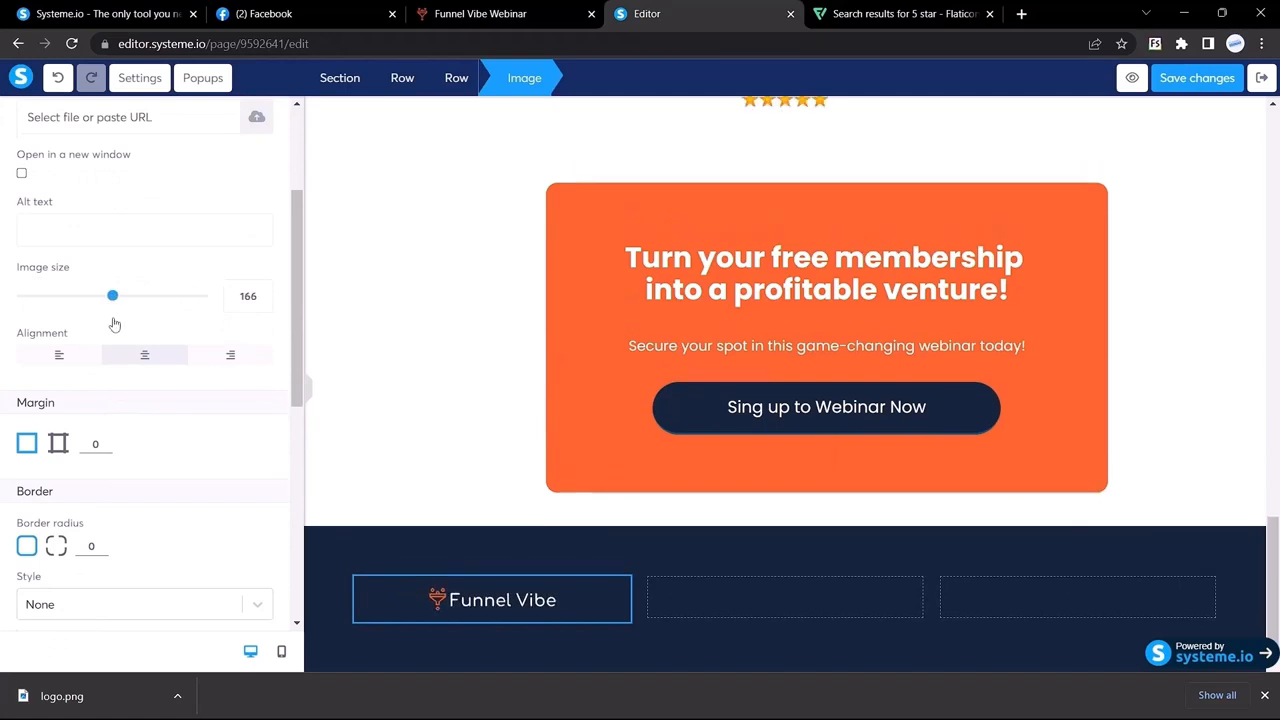
{"action": "left_click", "coordinate": [57, 369]}
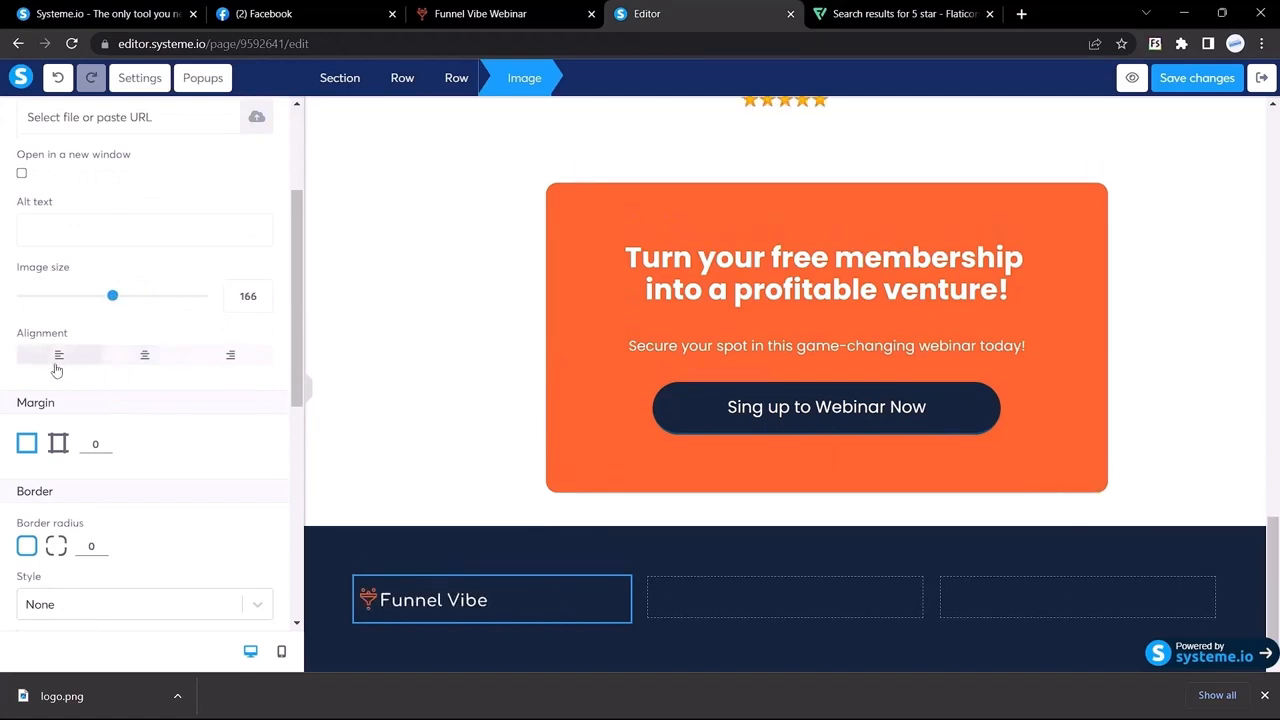
Step: Inspect the live Funnel Vibe footer email's font, then return to the element list
{"action": "left_click", "coordinate": [480, 14]}
{"action": "left_click", "coordinate": [578, 632]}
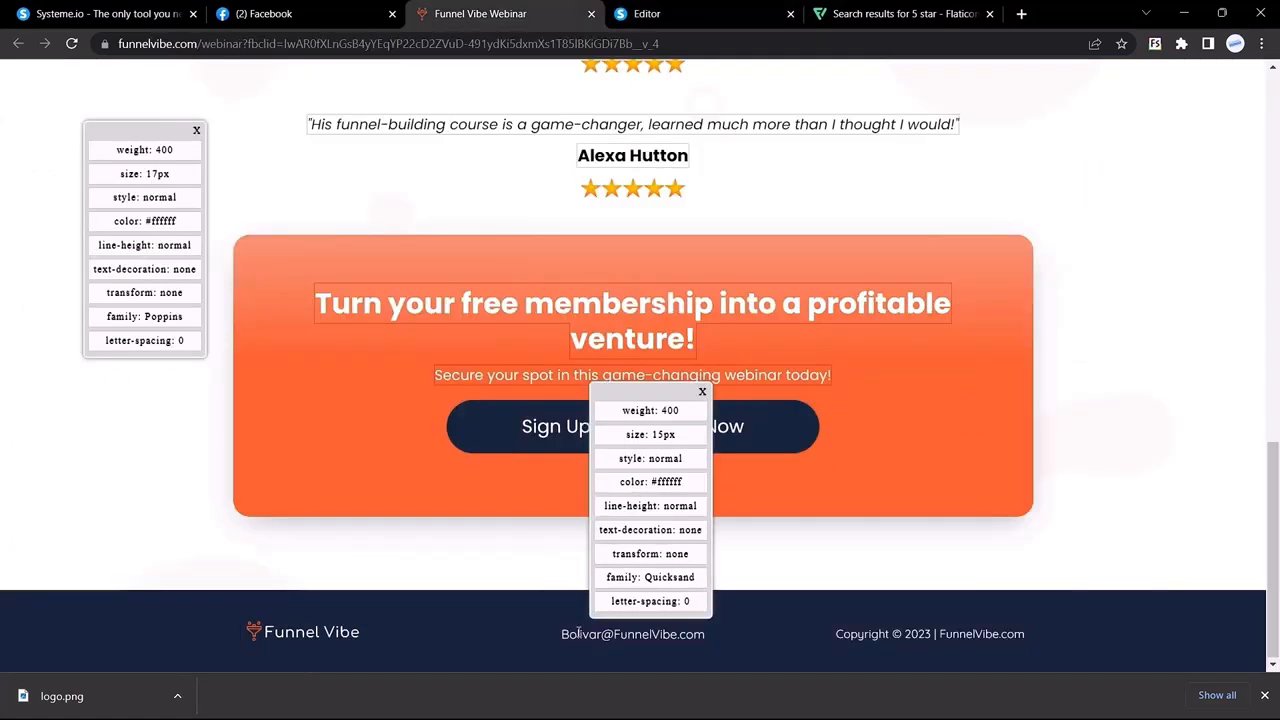
{"action": "left_click_drag", "start_coordinate": [563, 635], "coordinate": [679, 635]}
{"action": "left_click", "coordinate": [579, 635]}
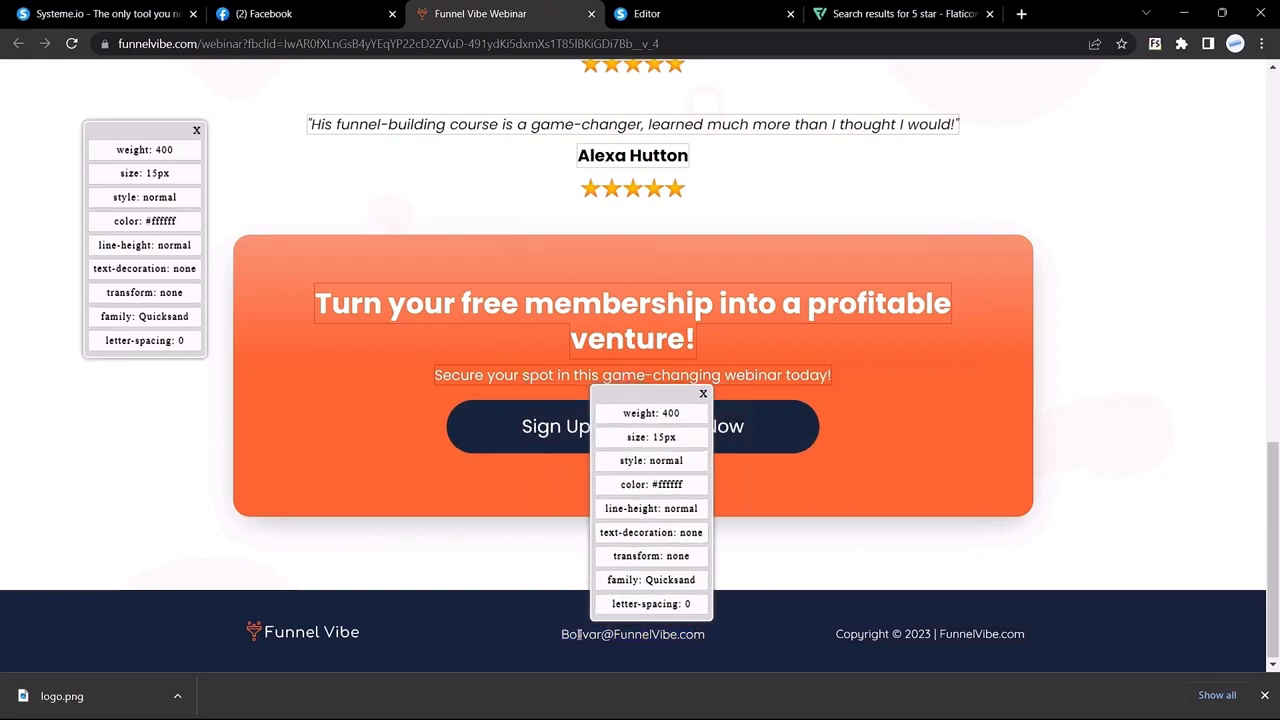
{"action": "left_click", "coordinate": [647, 14]}
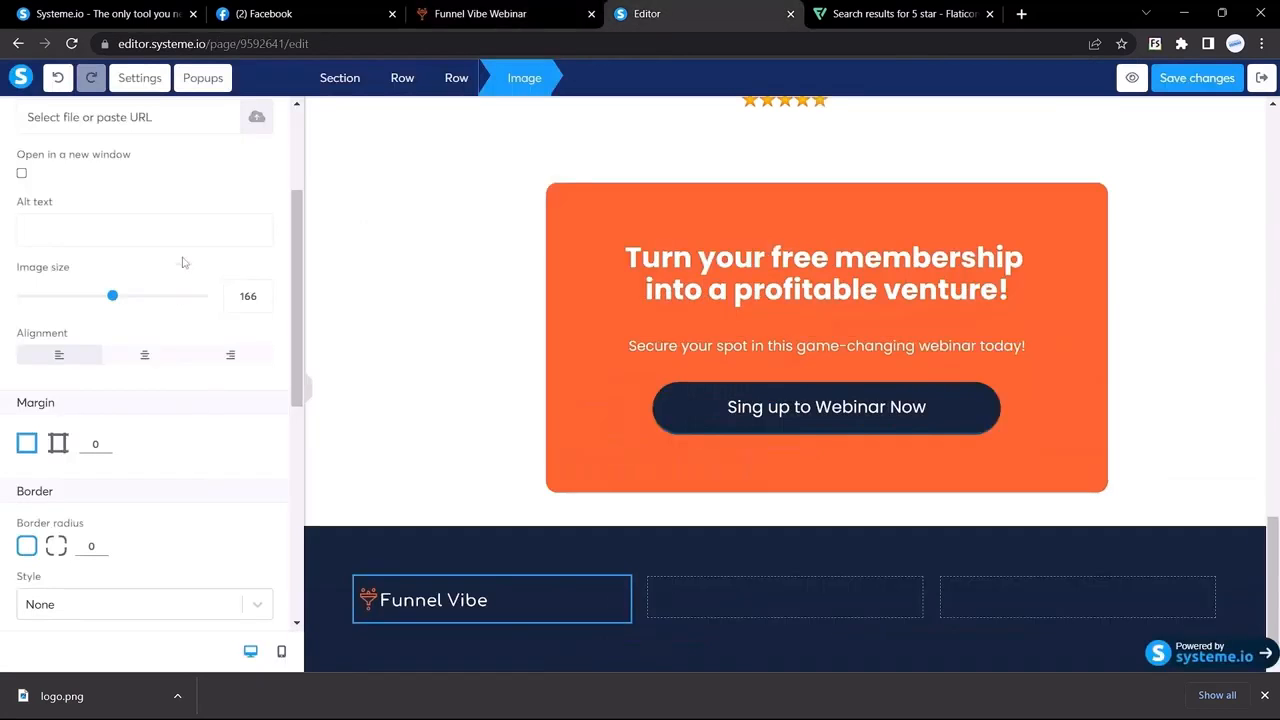
{"action": "scroll", "coordinate": [170, 255], "scroll_direction": "up", "scroll_amount": 2}
{"action": "left_click", "coordinate": [26, 116]}
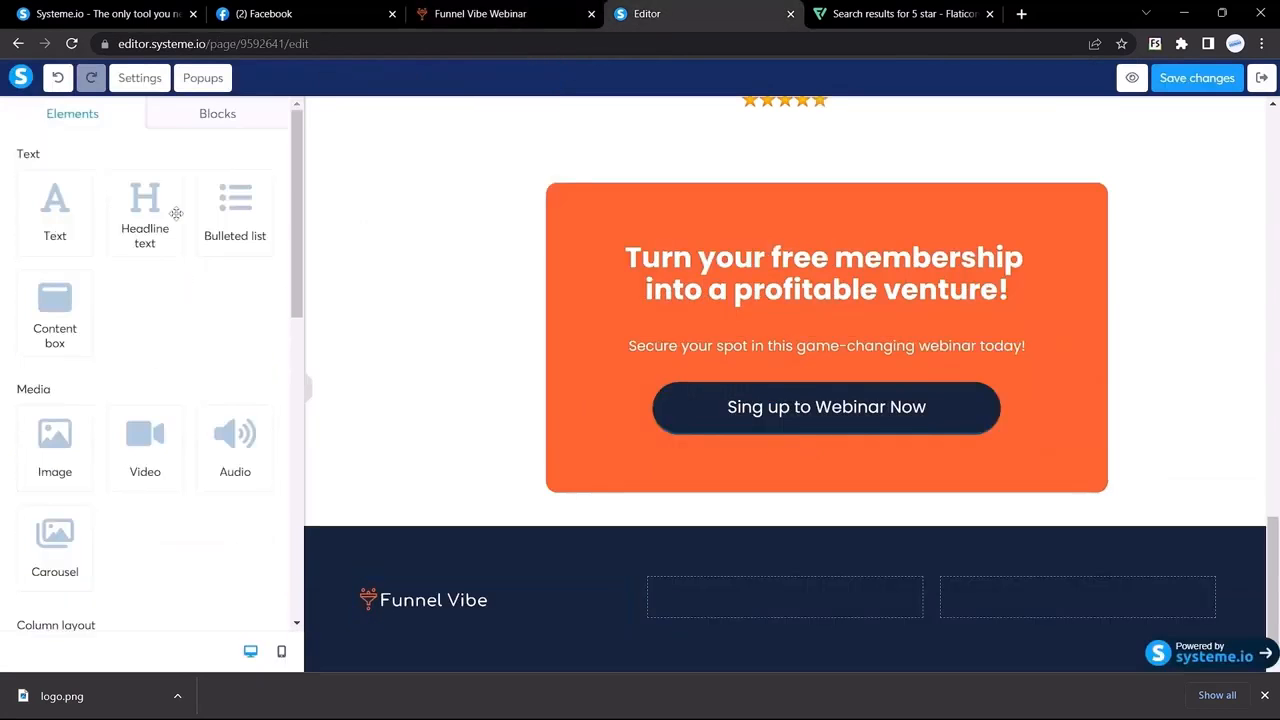
Step: Add a headline with the contact e-mail to the footer's middle column in white
{"action": "left_click_drag", "start_coordinate": [145, 210], "coordinate": [754, 583]}
{"action": "left_click", "coordinate": [754, 583]}
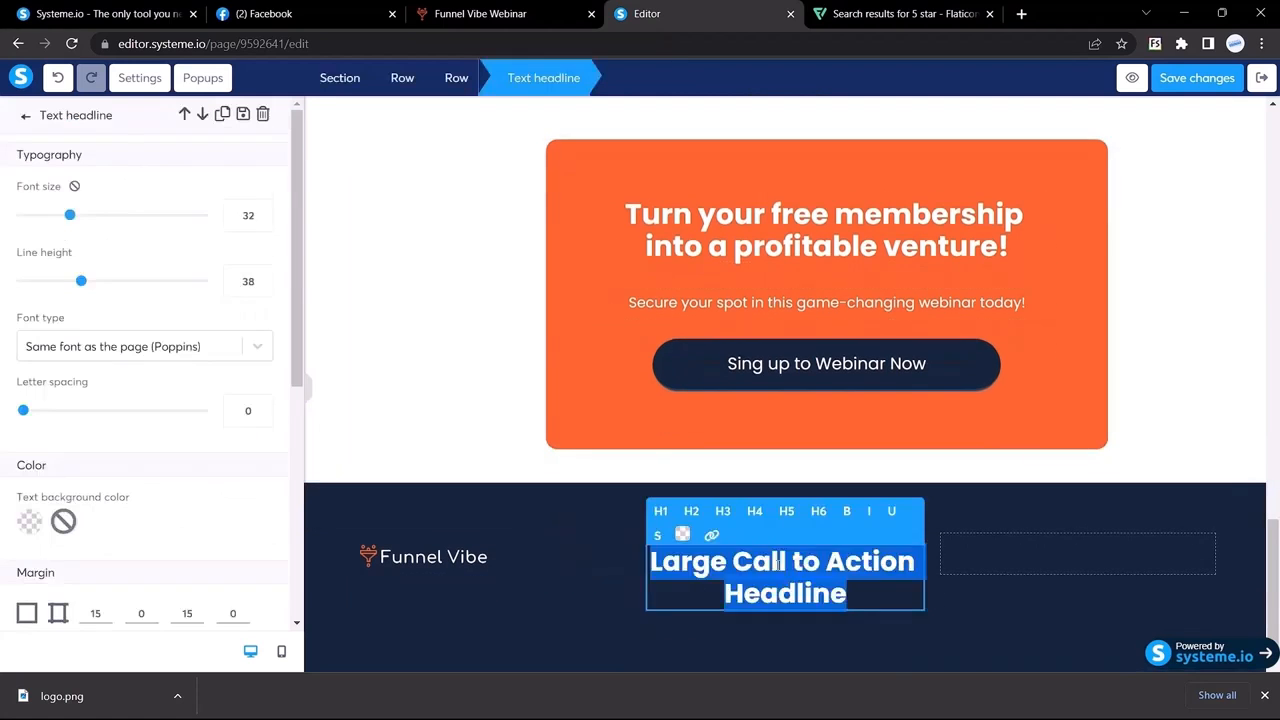
{"action": "key", "text": "ctrl+v"}
{"action": "key", "text": "ctrl+a"}
{"action": "left_click", "coordinate": [682, 534]}
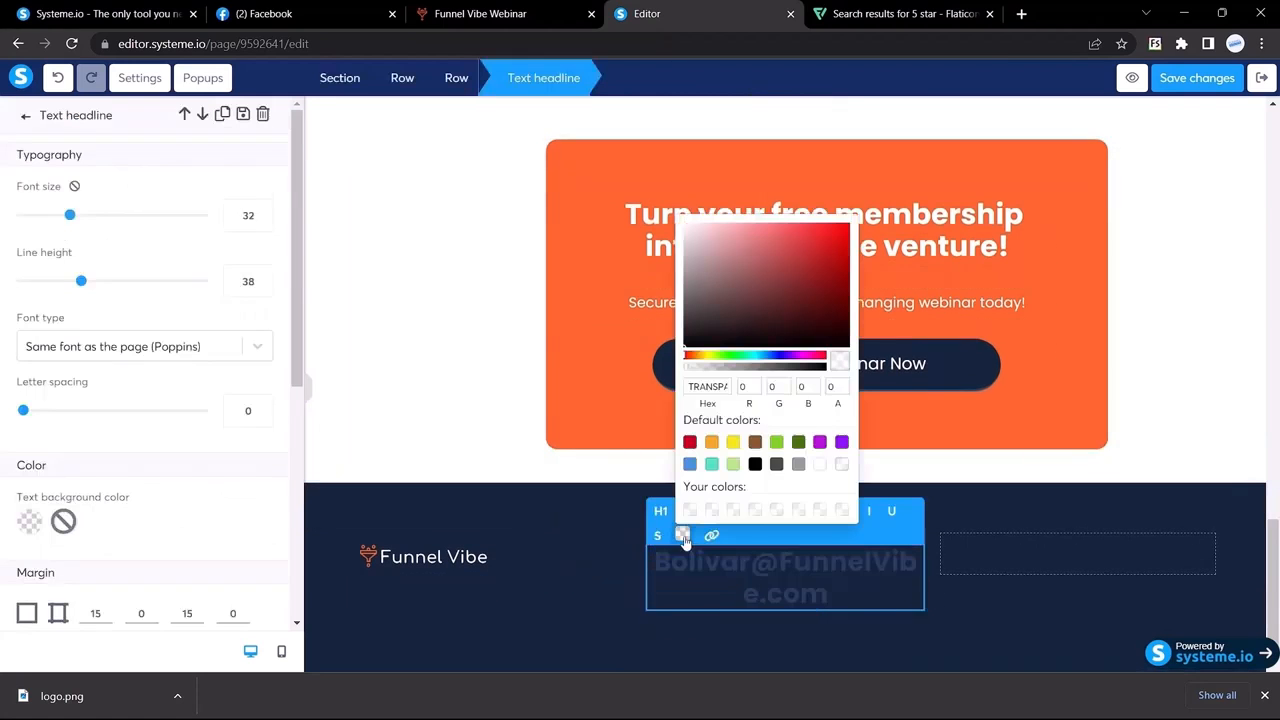
{"action": "left_click", "coordinate": [820, 464]}
{"action": "key", "text": "ctrl+shift+Tab"}
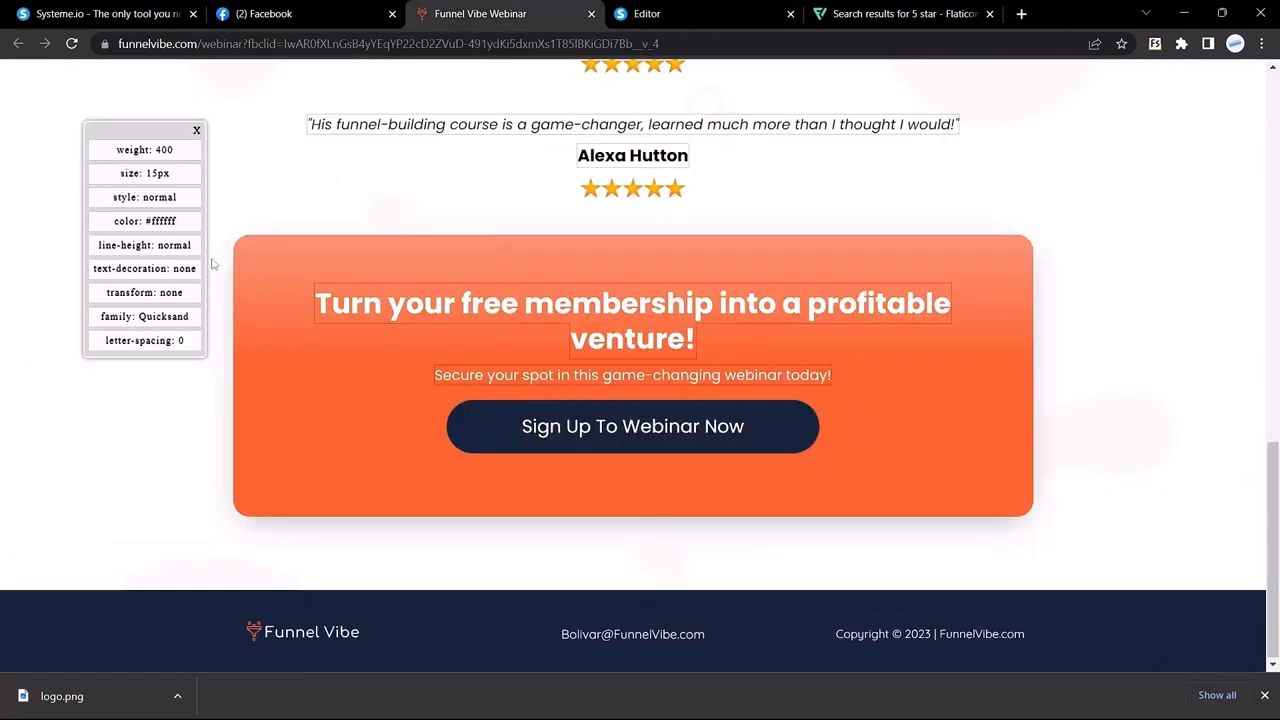
{"action": "left_click", "coordinate": [672, 9]}
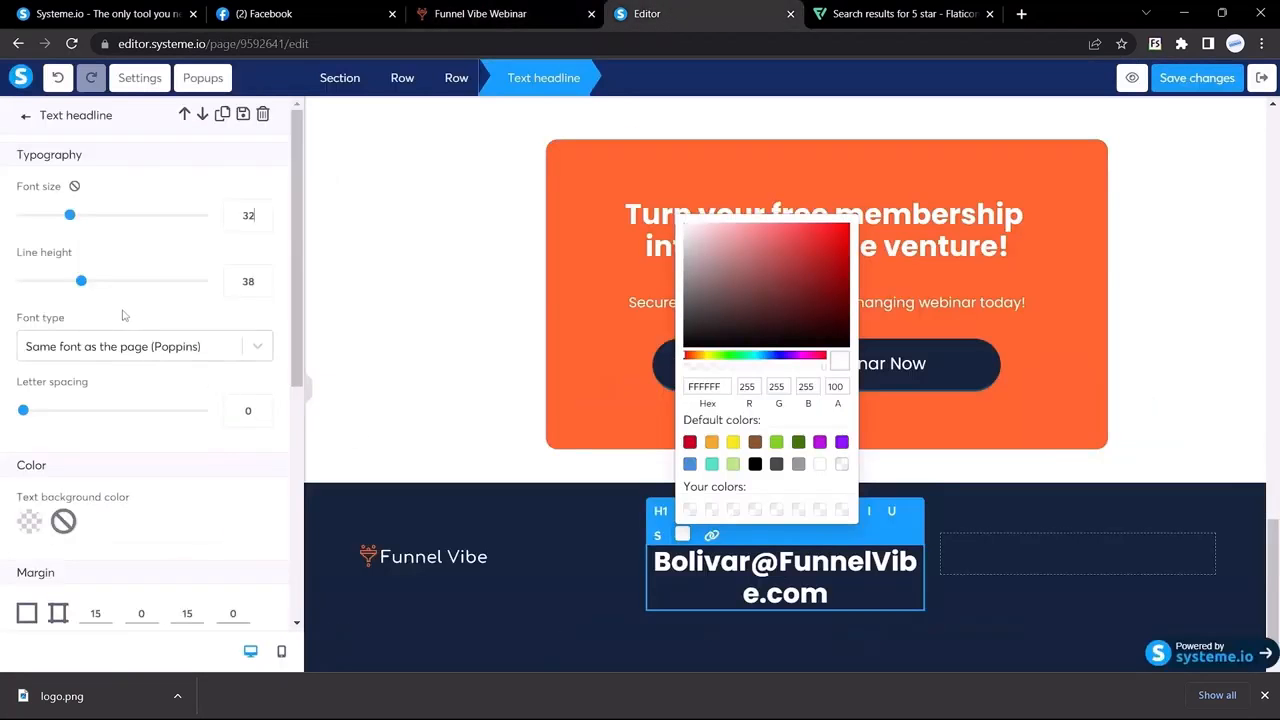
Step: Style the e-mail text as Google Fonts Poppins, size 15, left-aligned
{"action": "left_click", "coordinate": [130, 346]}
{"action": "left_click", "coordinate": [62, 441]}
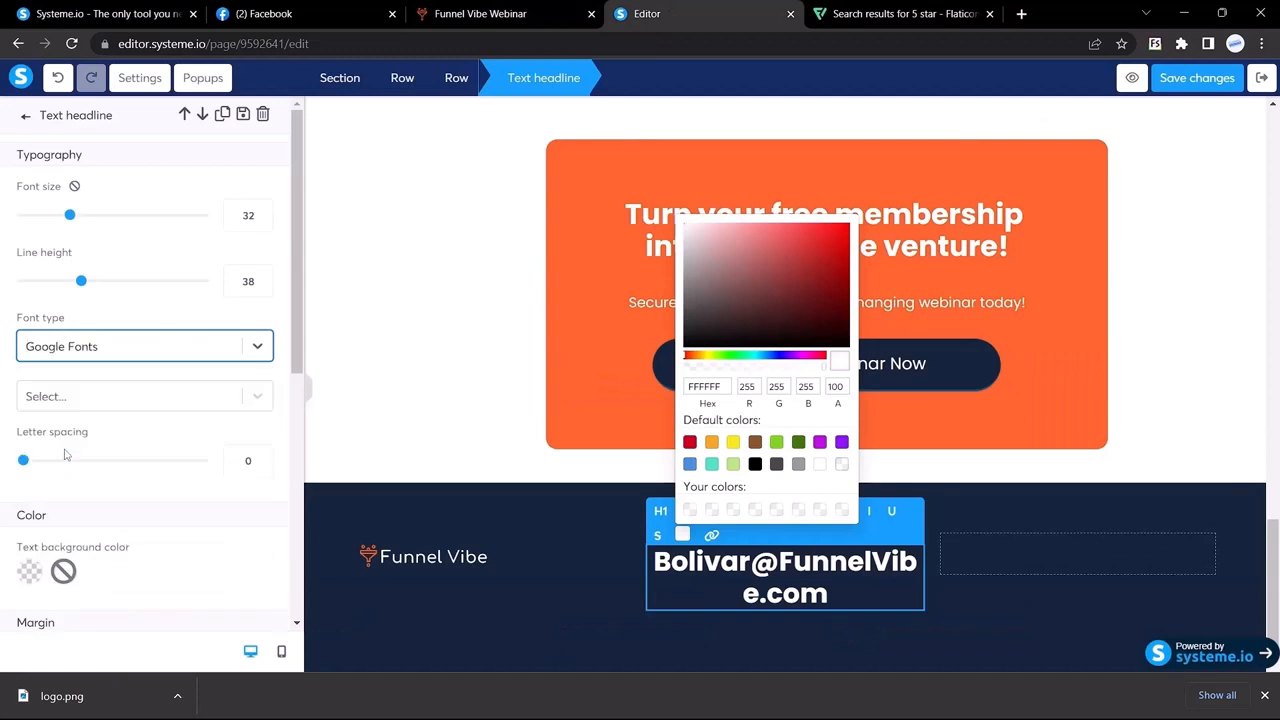
{"action": "left_click", "coordinate": [86, 398]}
{"action": "double_click", "coordinate": [244, 216]}
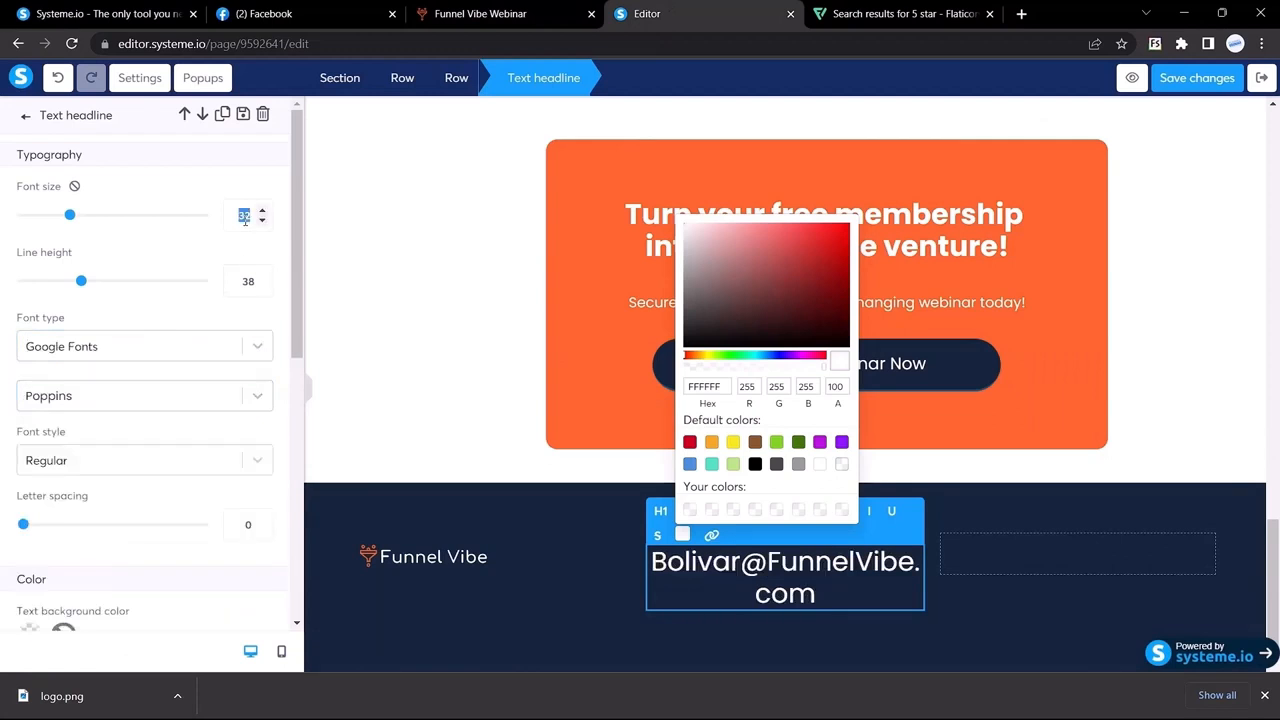
{"action": "type", "text": "15"}
{"action": "scroll", "coordinate": [195, 348], "scroll_direction": "down", "scroll_amount": 4}
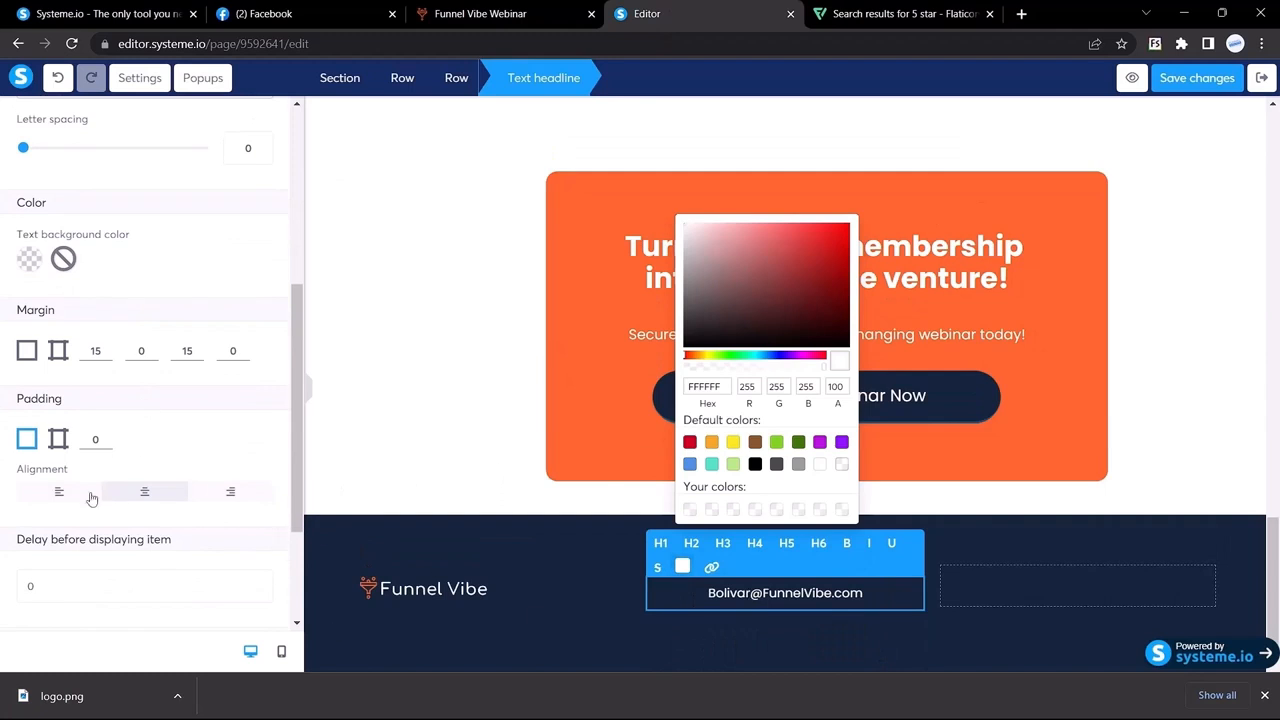
{"action": "left_click", "coordinate": [60, 491]}
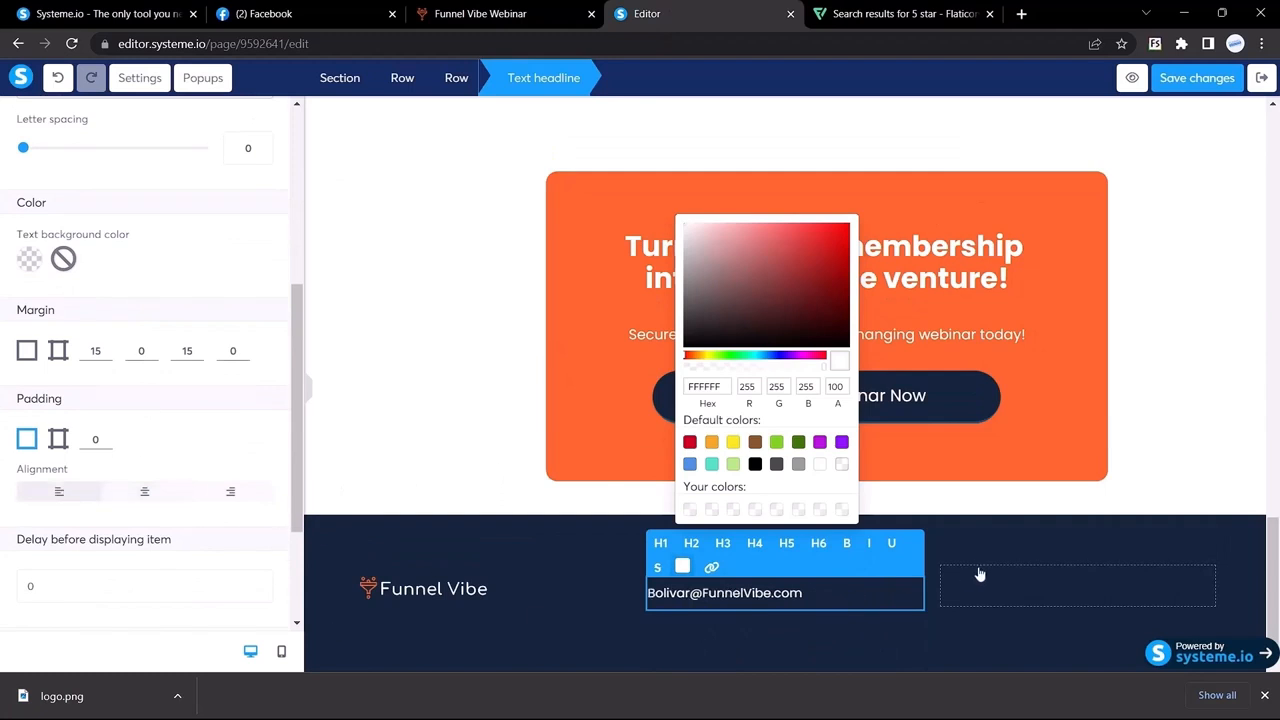
{"action": "left_click", "coordinate": [488, 10]}
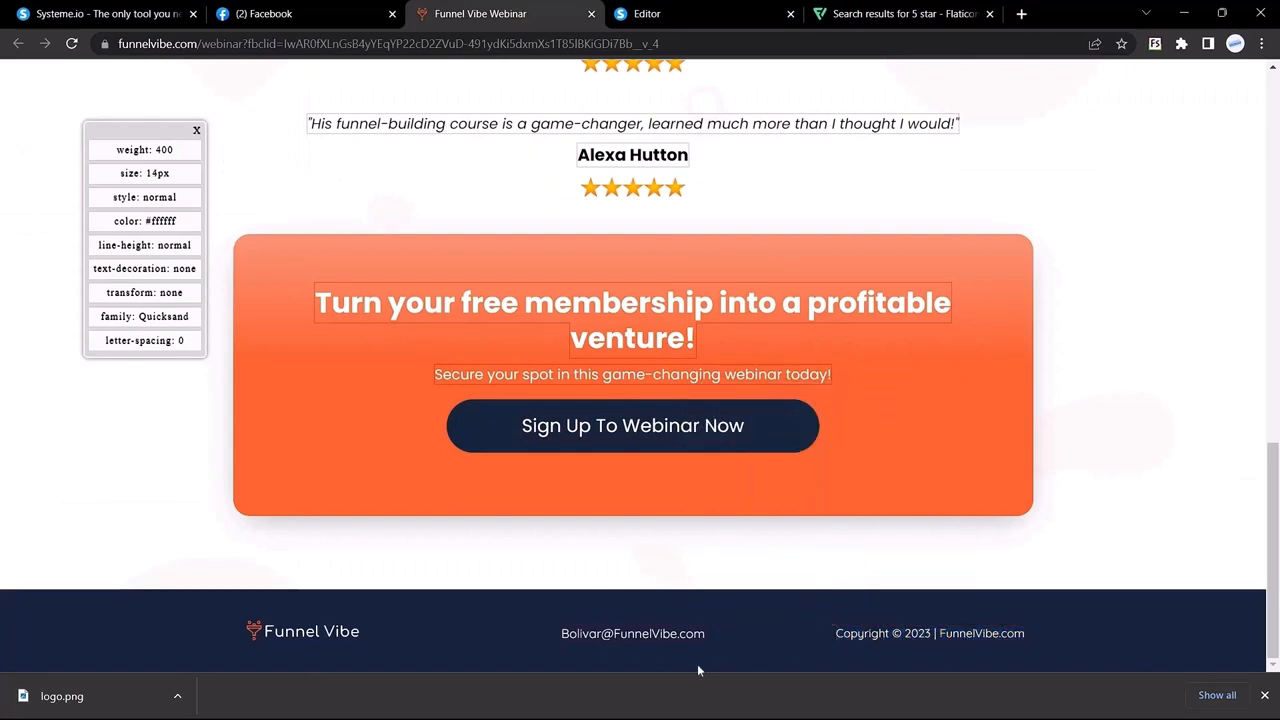
{"action": "key", "text": "ctrl+Tab"}
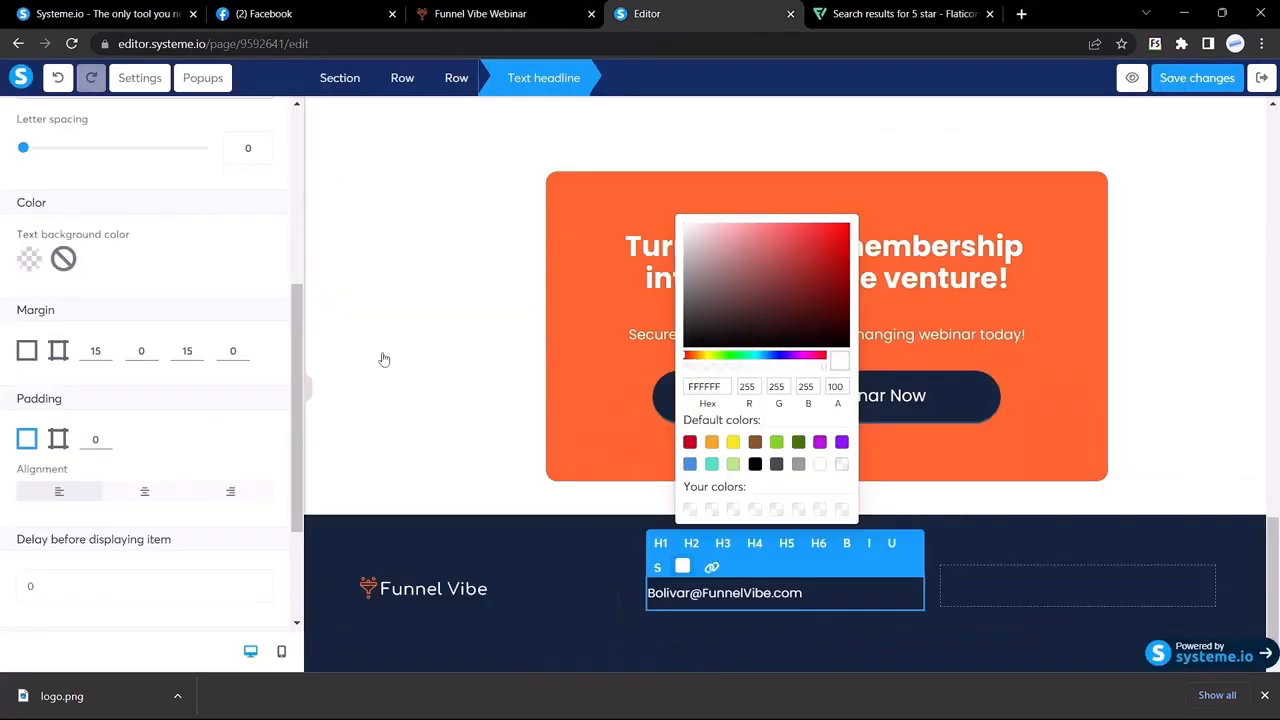
Step: Duplicate the e-mail into the right column as 'Copyright © 2023 | FunnelVibe.com' at size 14
{"action": "right_click", "coordinate": [864, 592]}
{"action": "left_click", "coordinate": [634, 538]}
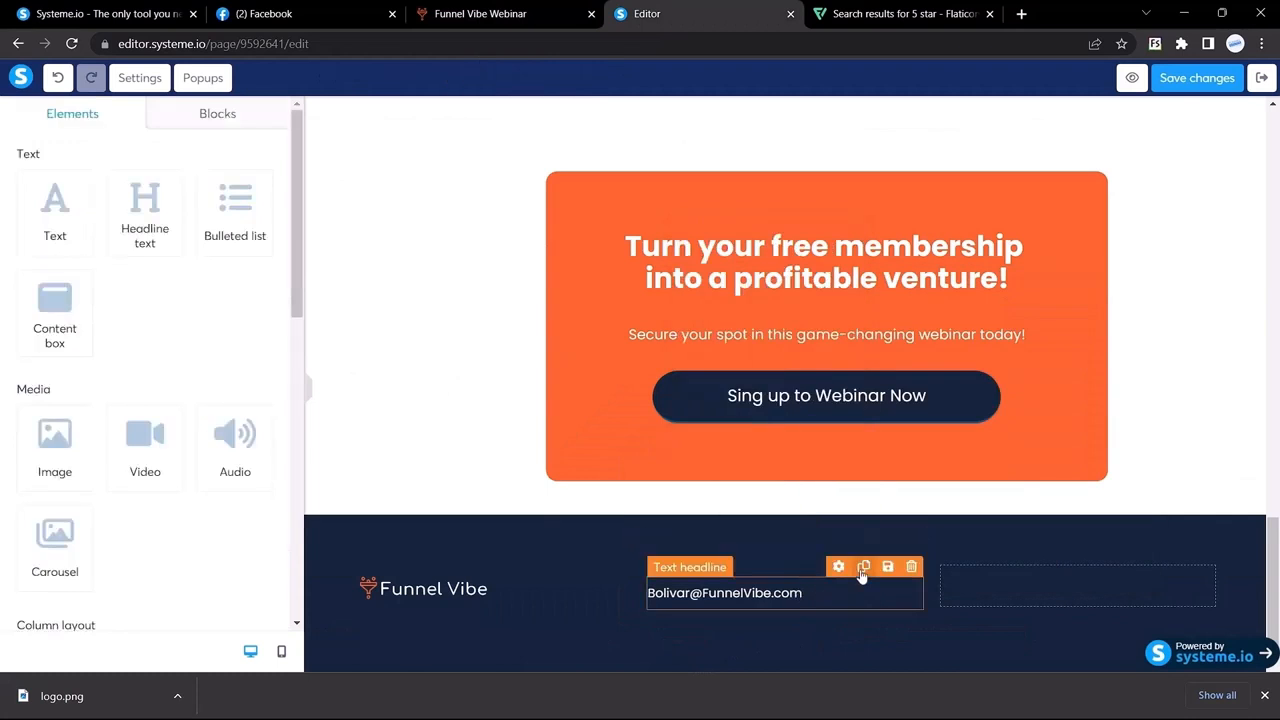
{"action": "left_click", "coordinate": [863, 570]}
{"action": "left_click_drag", "start_coordinate": [757, 654], "coordinate": [980, 595]}
{"action": "double_click", "coordinate": [1017, 593]}
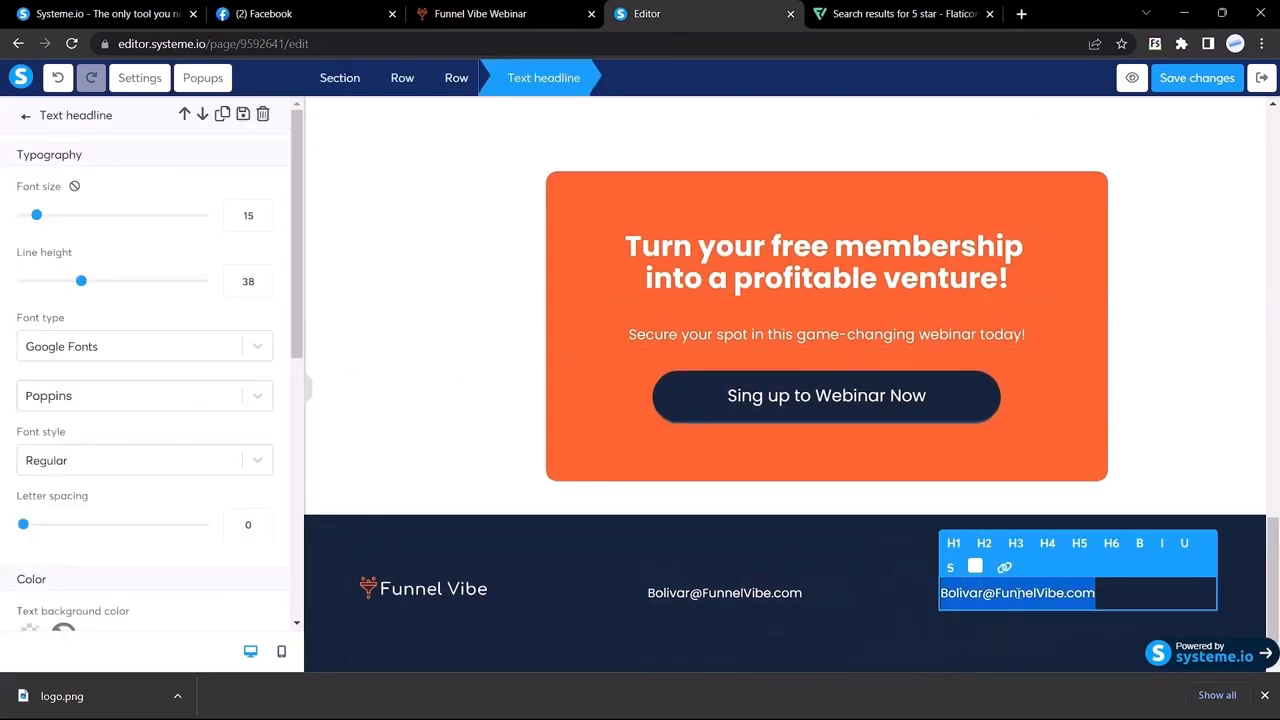
{"action": "type", "text": "Copyright © 2023 | FunnelVibe.com"}
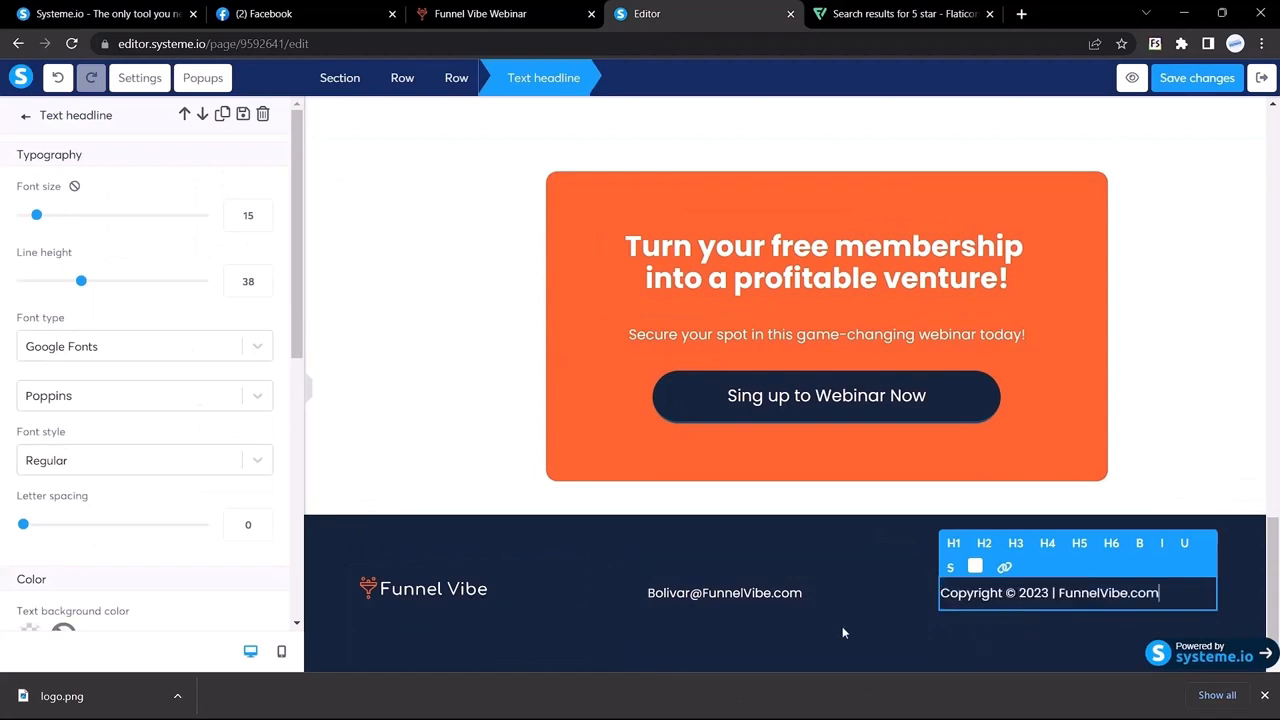
{"action": "left_click", "coordinate": [264, 221]}
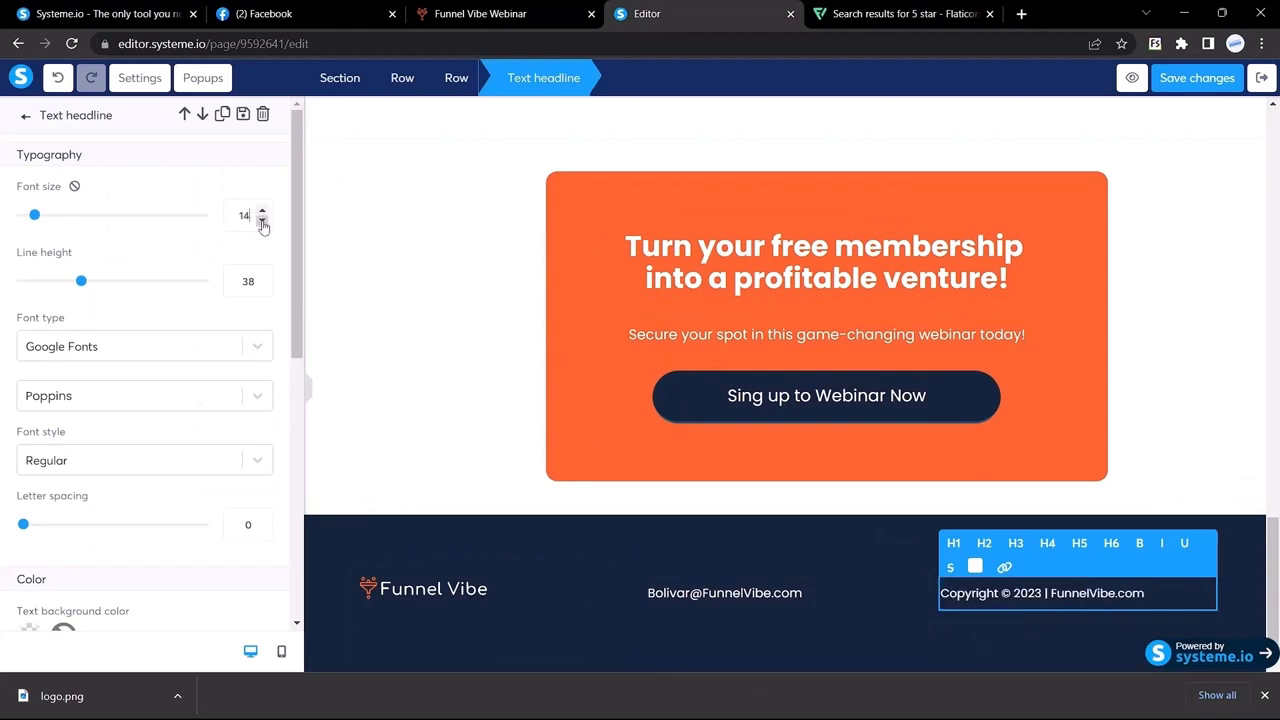
{"action": "left_click", "coordinate": [309, 392]}
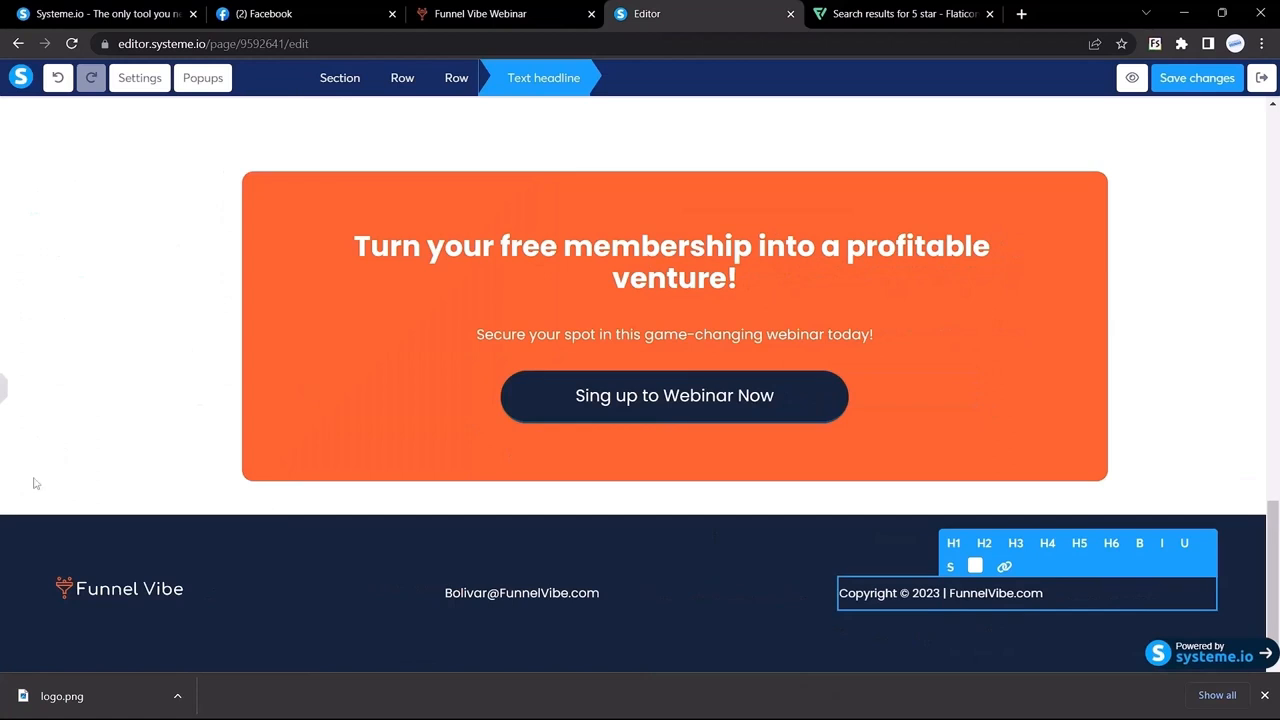
{"action": "left_click", "coordinate": [525, 13]}
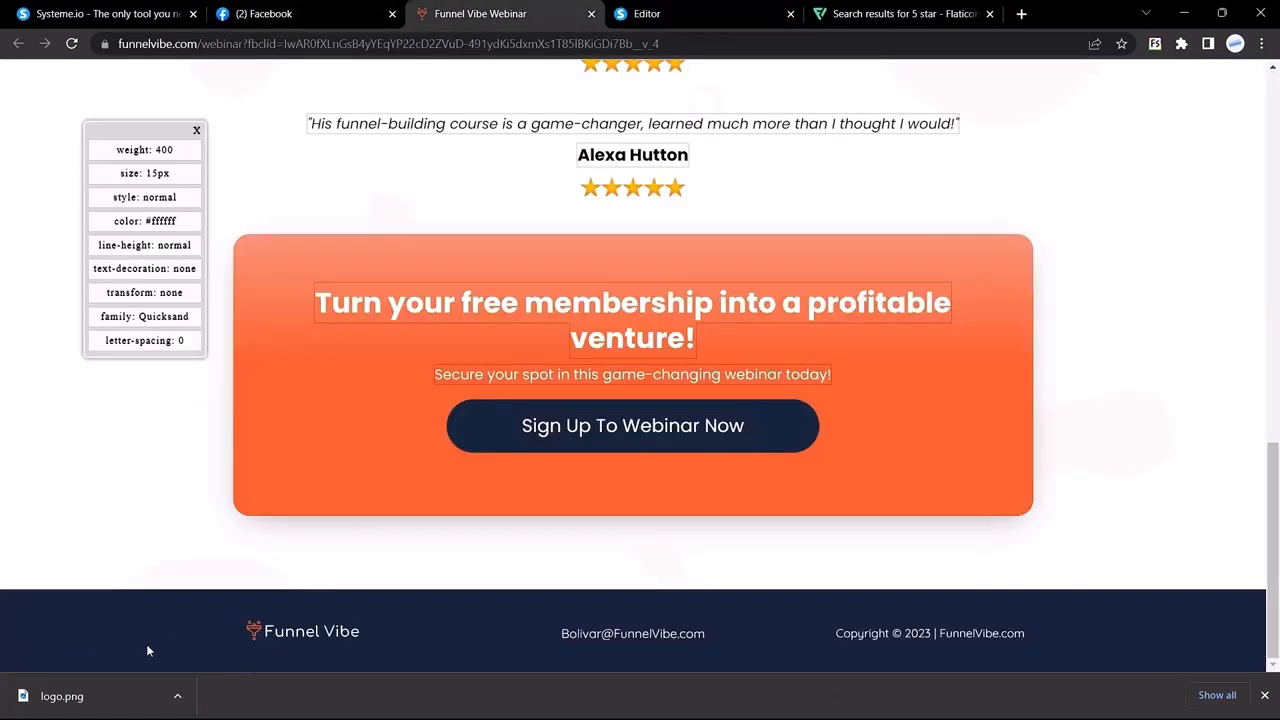
{"action": "left_click", "coordinate": [690, 13]}
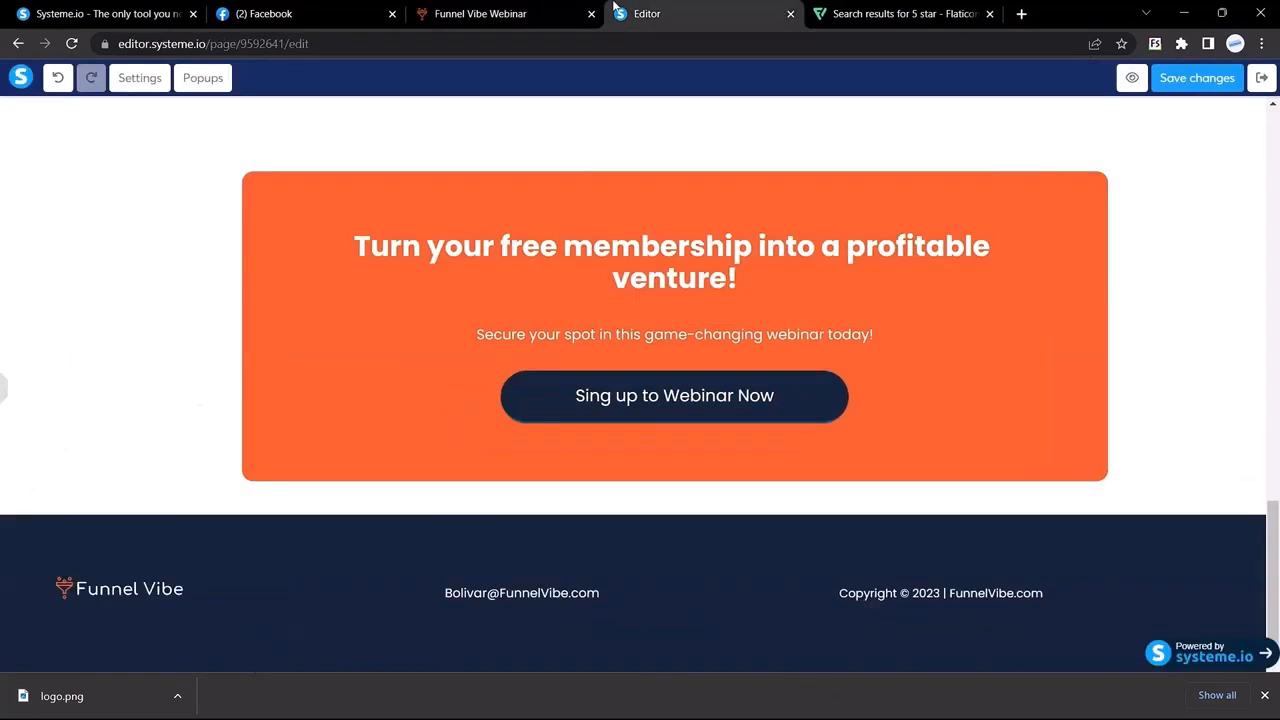
Step: Set the footer row's left and right margins to 200
{"action": "left_click", "coordinate": [6, 403]}
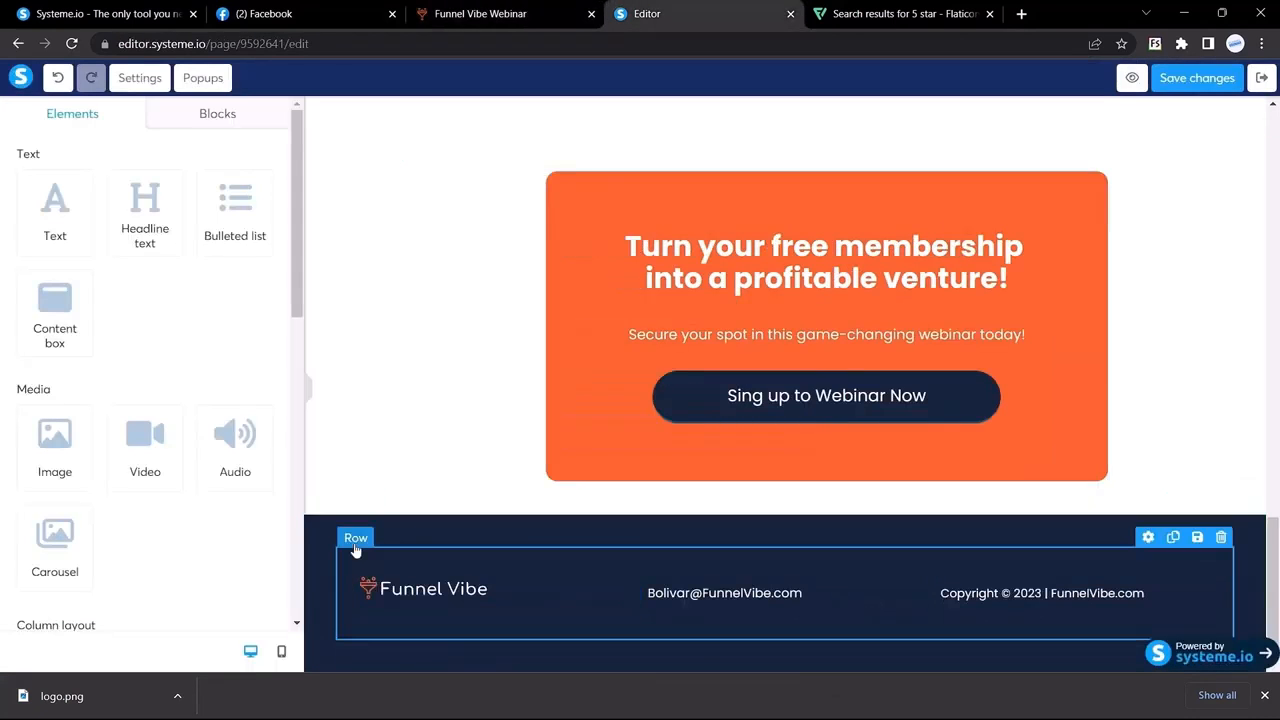
{"action": "left_click", "coordinate": [358, 535]}
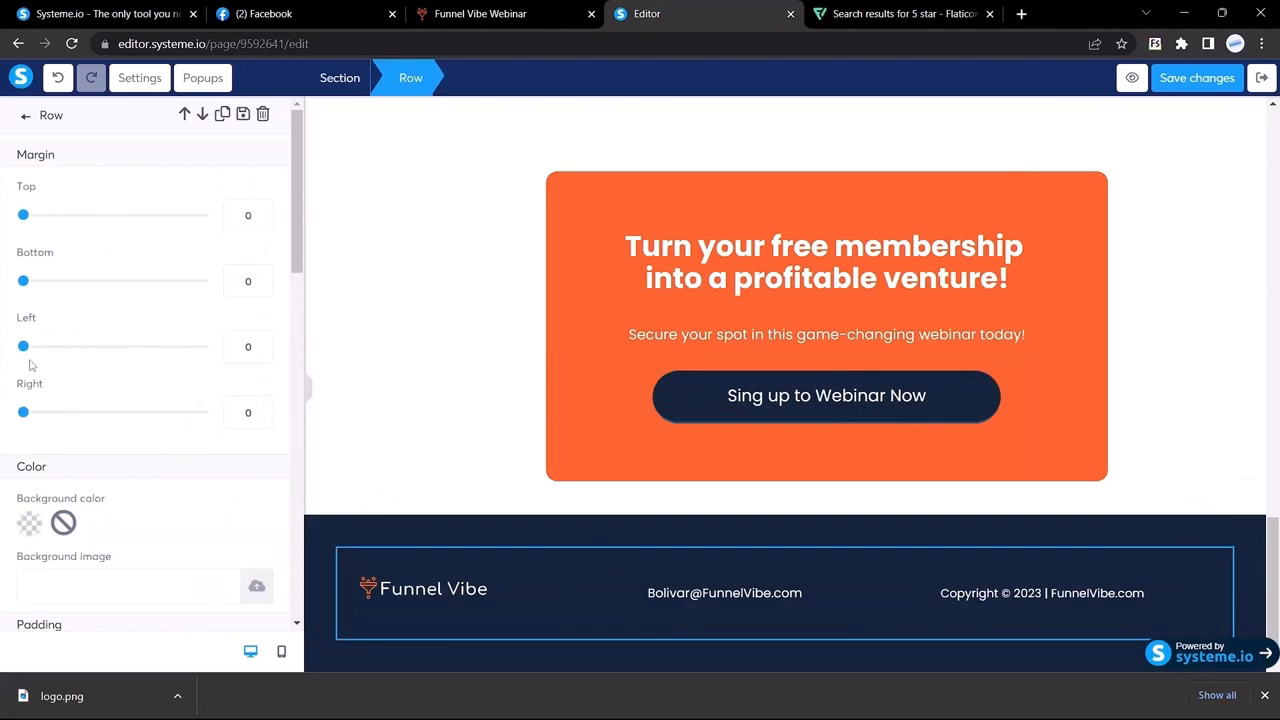
{"action": "left_click", "coordinate": [248, 346]}
{"action": "type", "text": "2"}
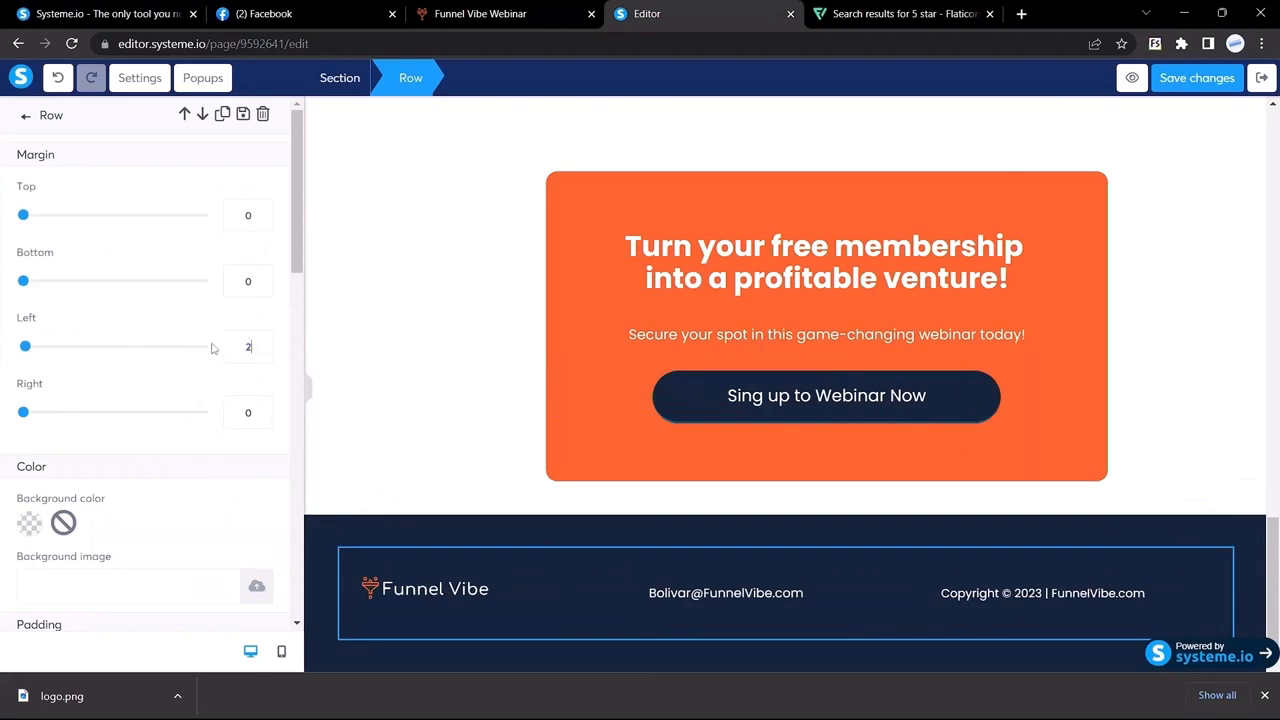
{"action": "type", "text": "50"}
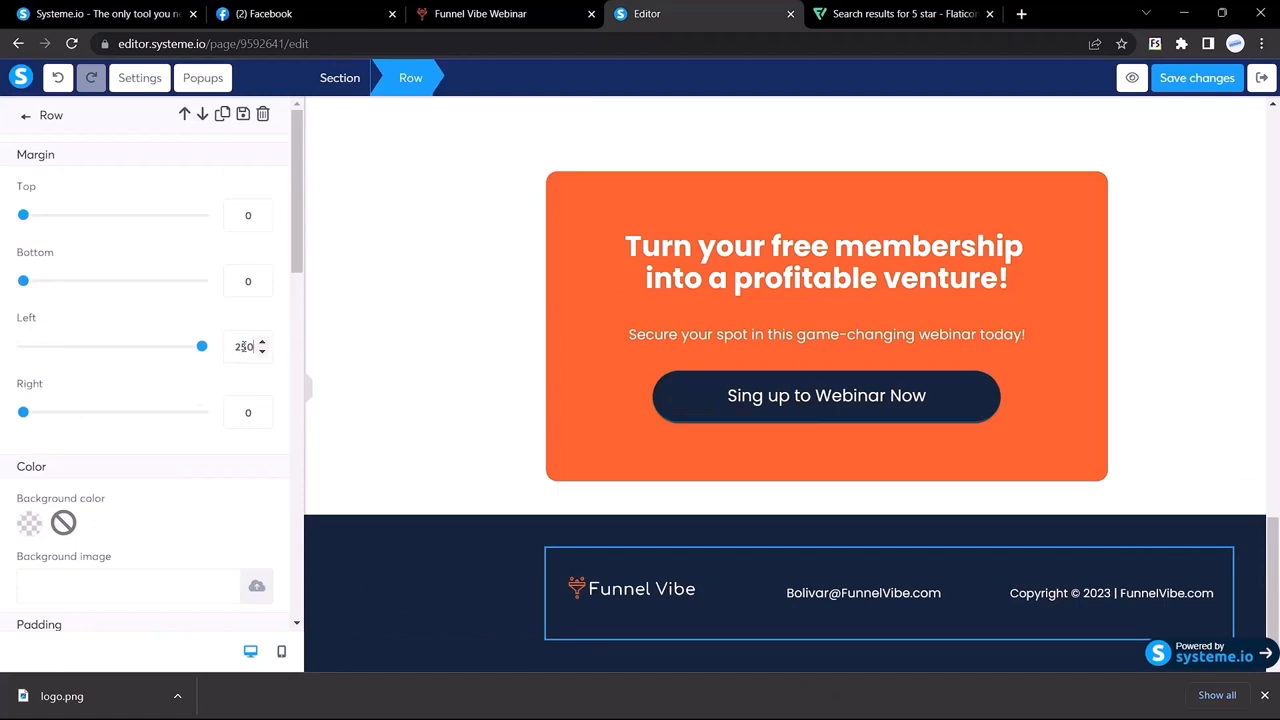
{"action": "double_click", "coordinate": [246, 346]}
{"action": "type", "text": "200"}
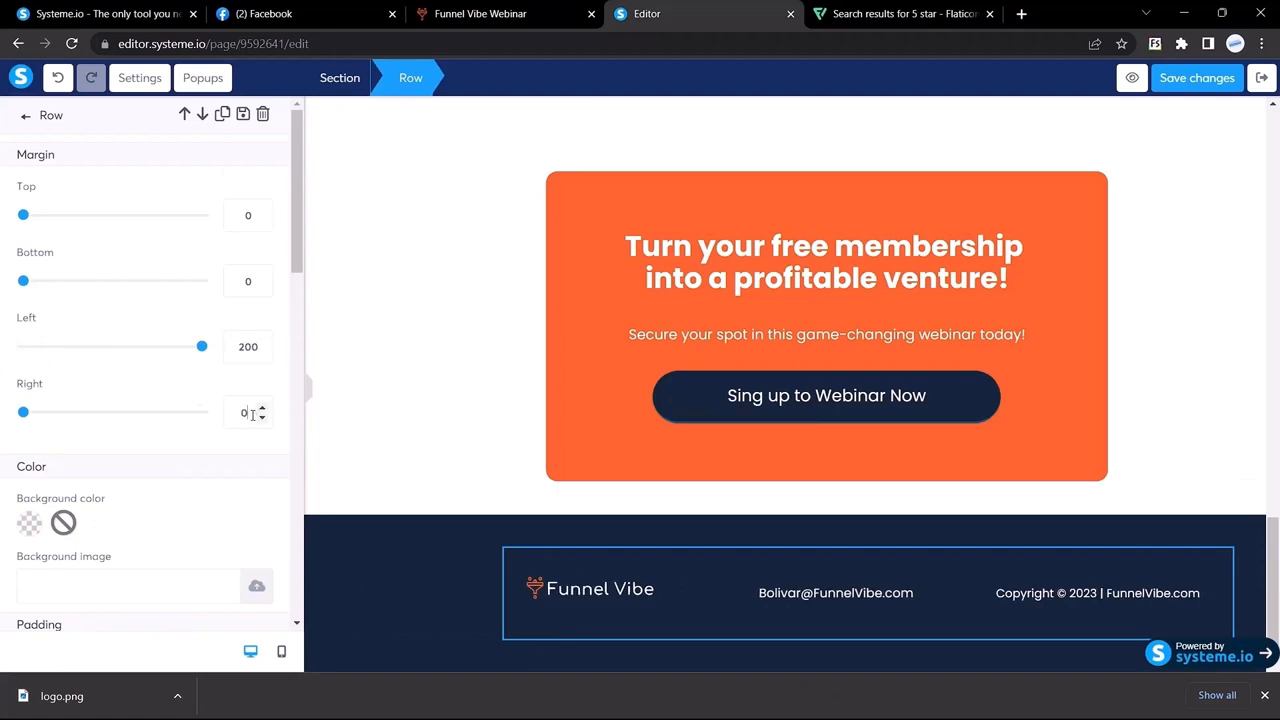
{"action": "type", "text": "200"}
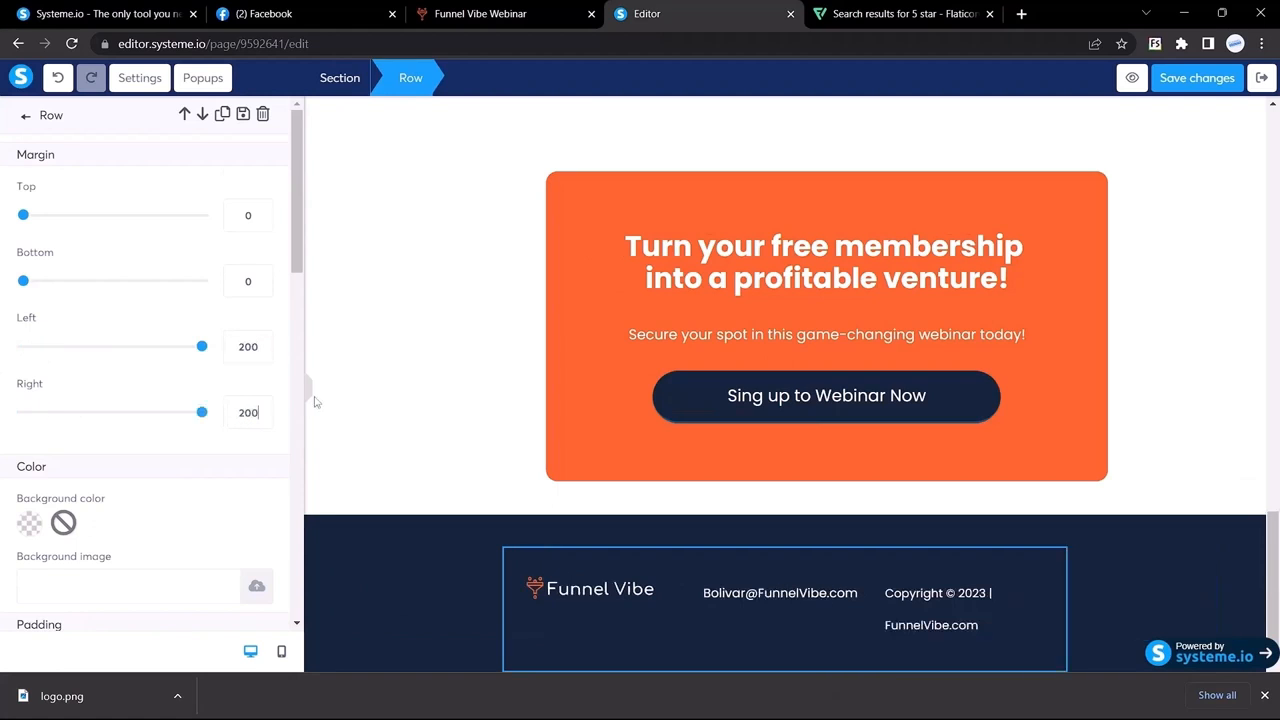
{"action": "left_click", "coordinate": [307, 397]}
{"action": "left_click", "coordinate": [195, 505]}
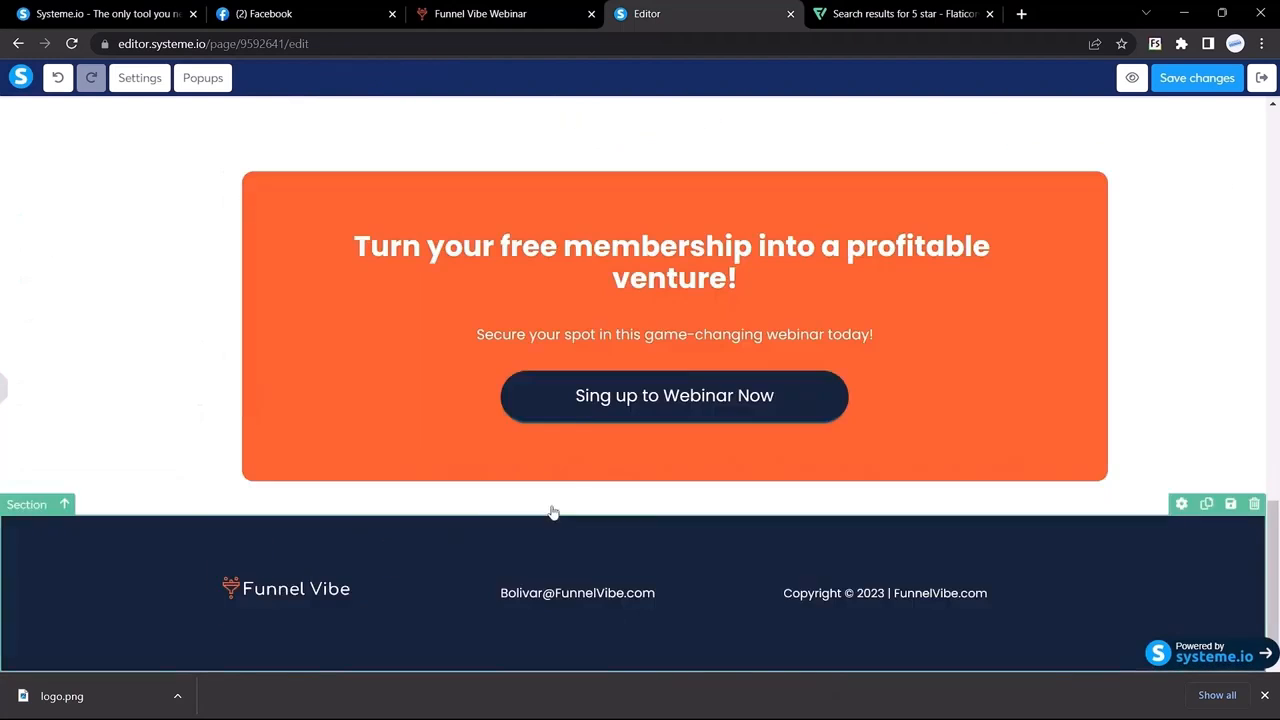
Step: Create a new popup from the page's popup list
{"action": "scroll", "coordinate": [581, 510], "scroll_direction": "up", "scroll_amount": 15}
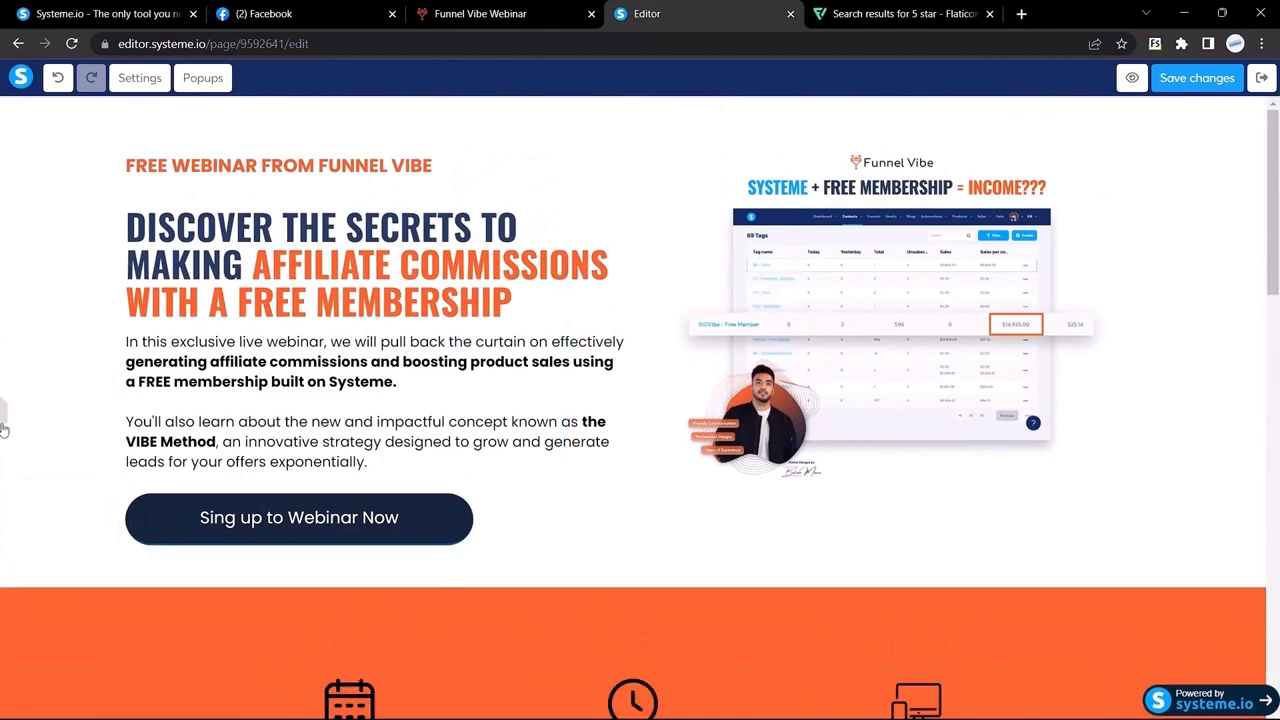
{"action": "mouse_move", "coordinate": [3, 428]}
{"action": "scroll", "coordinate": [614, 306], "scroll_direction": "down", "scroll_amount": 15}
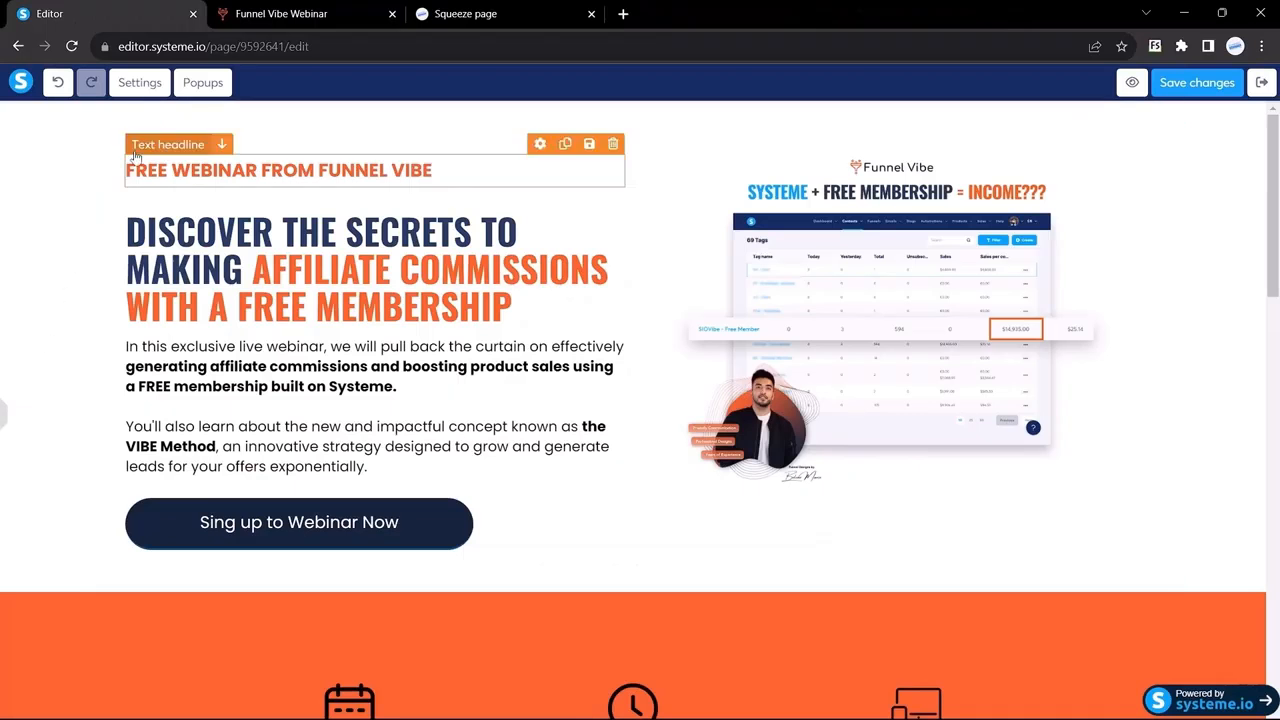
{"action": "left_click", "coordinate": [203, 84]}
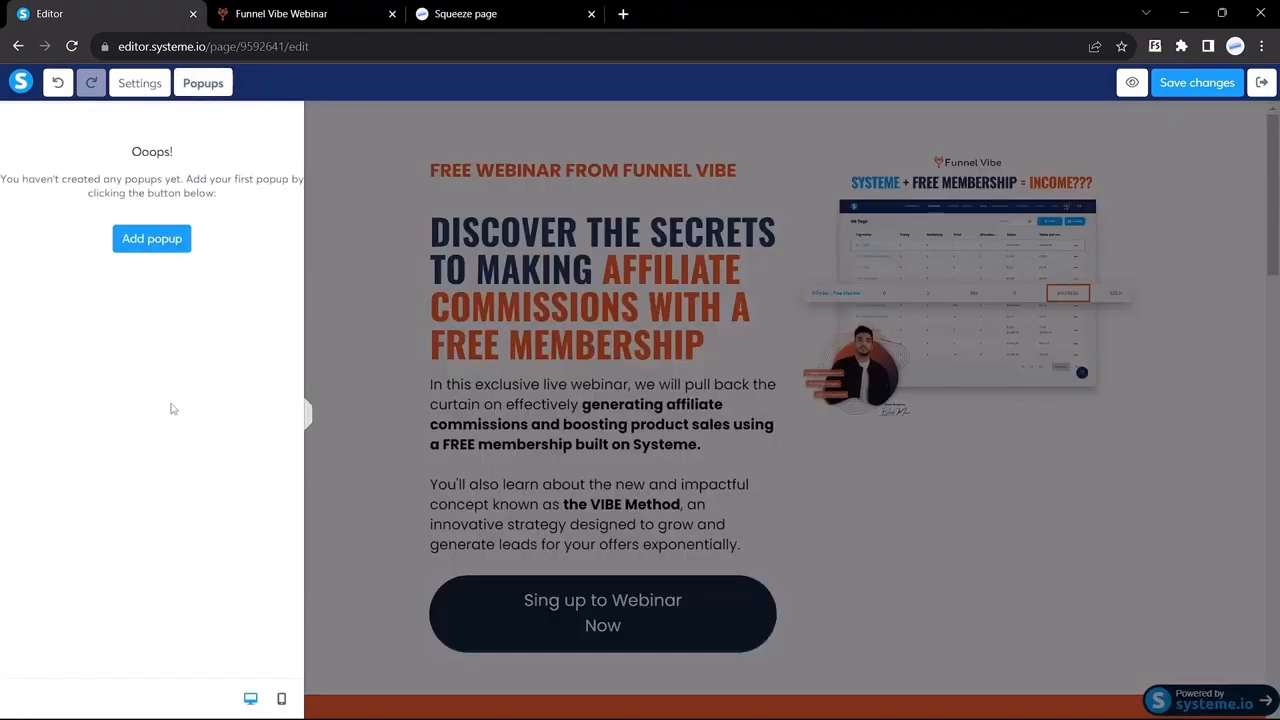
{"action": "left_click", "coordinate": [150, 246]}
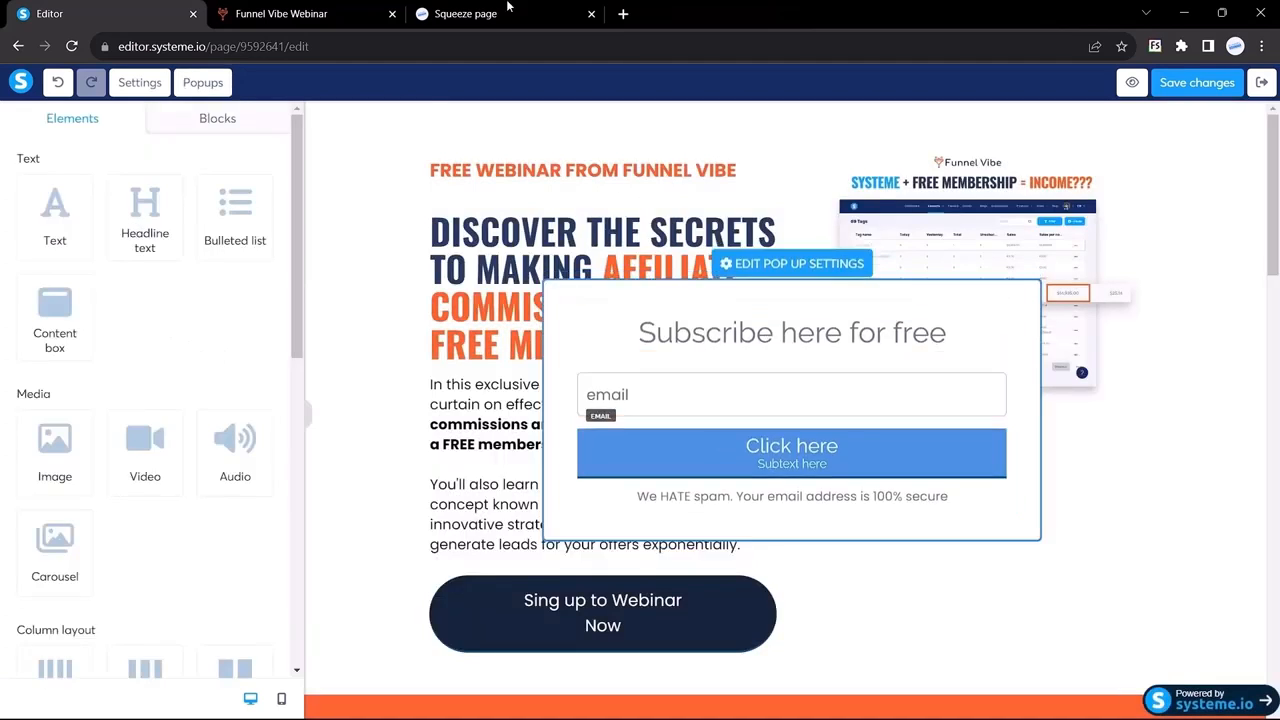
Step: Replace the placeholder headline with a new one holding the original popup's DON'T MISS OUT headline text
{"action": "left_click", "coordinate": [290, 13]}
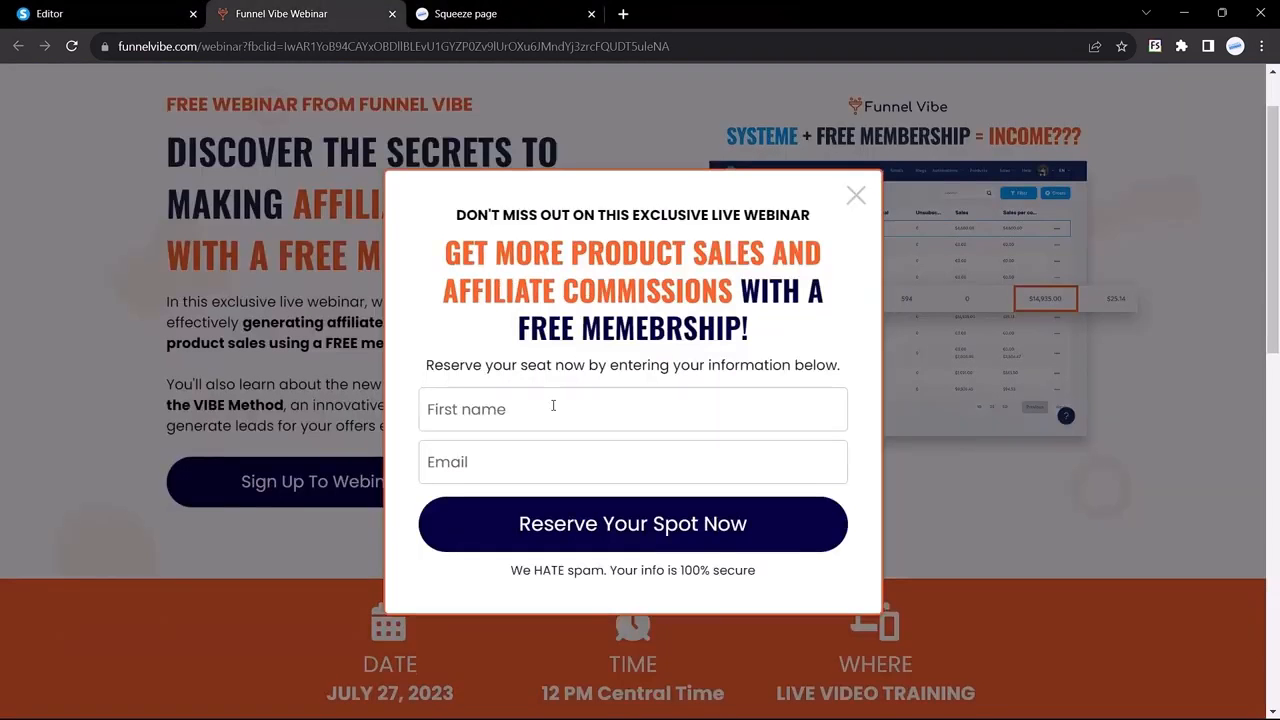
{"action": "left_click_drag", "start_coordinate": [460, 214], "coordinate": [810, 215]}
{"action": "key", "text": "ctrl+c"}
{"action": "left_click", "coordinate": [15, 8]}
{"action": "mouse_move", "coordinate": [729, 334]}
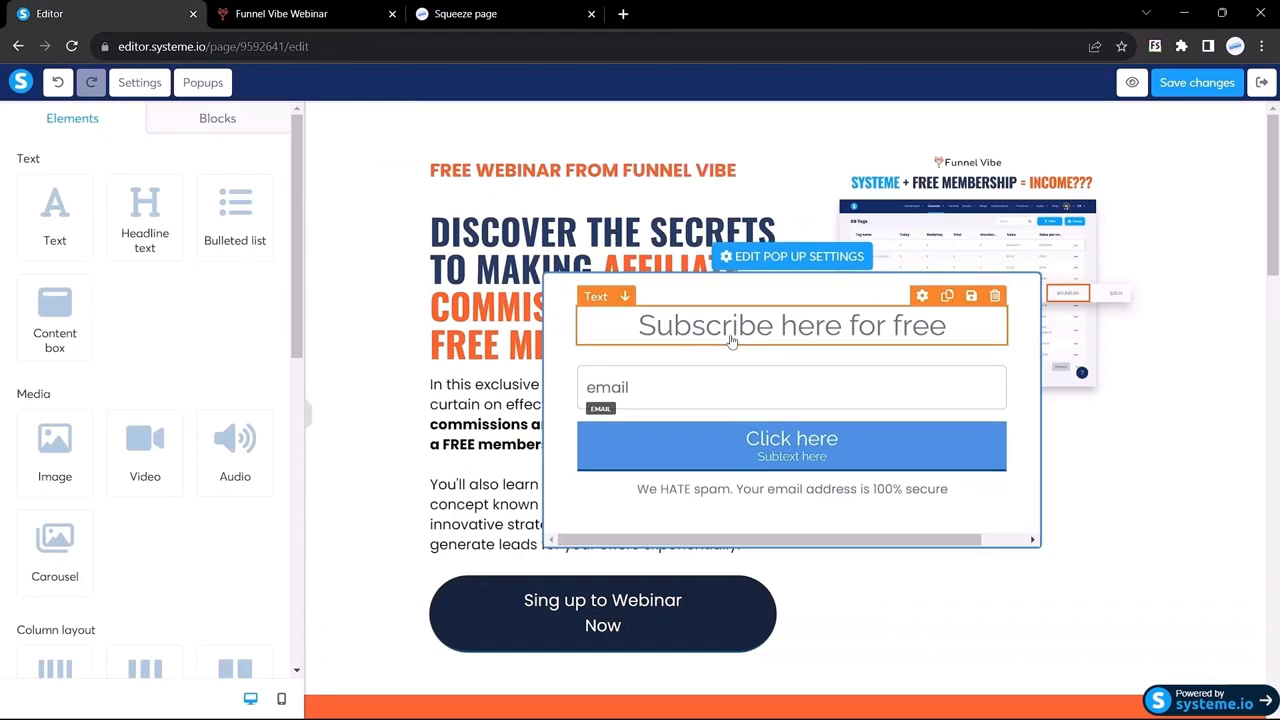
{"action": "left_click", "coordinate": [994, 297]}
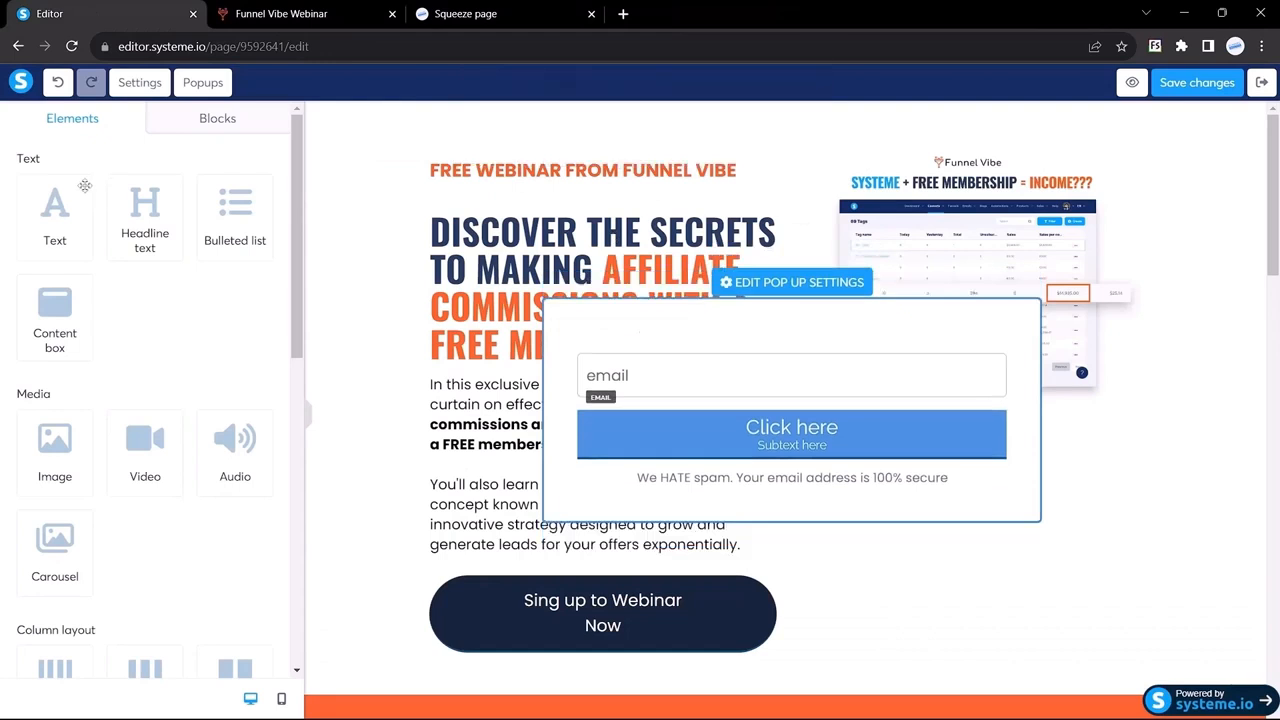
{"action": "left_click_drag", "start_coordinate": [140, 230], "coordinate": [723, 329]}
{"action": "double_click", "coordinate": [724, 325]}
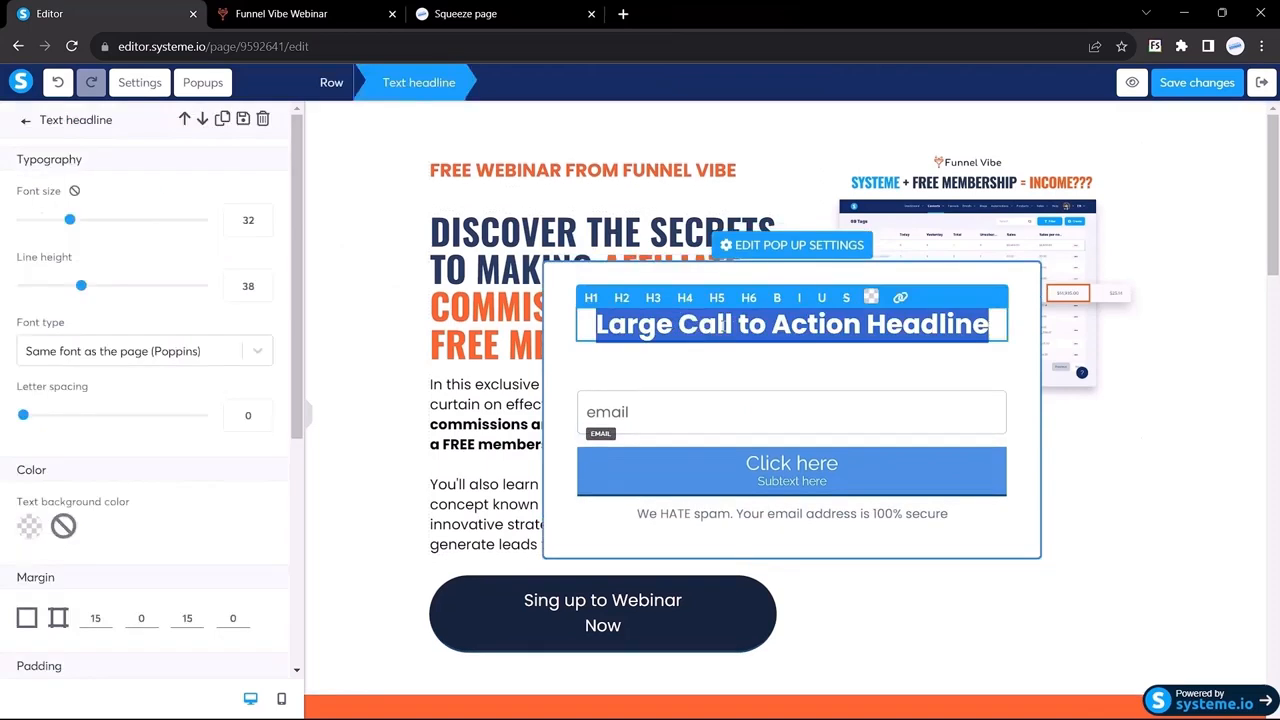
{"action": "key", "text": "ctrl+v"}
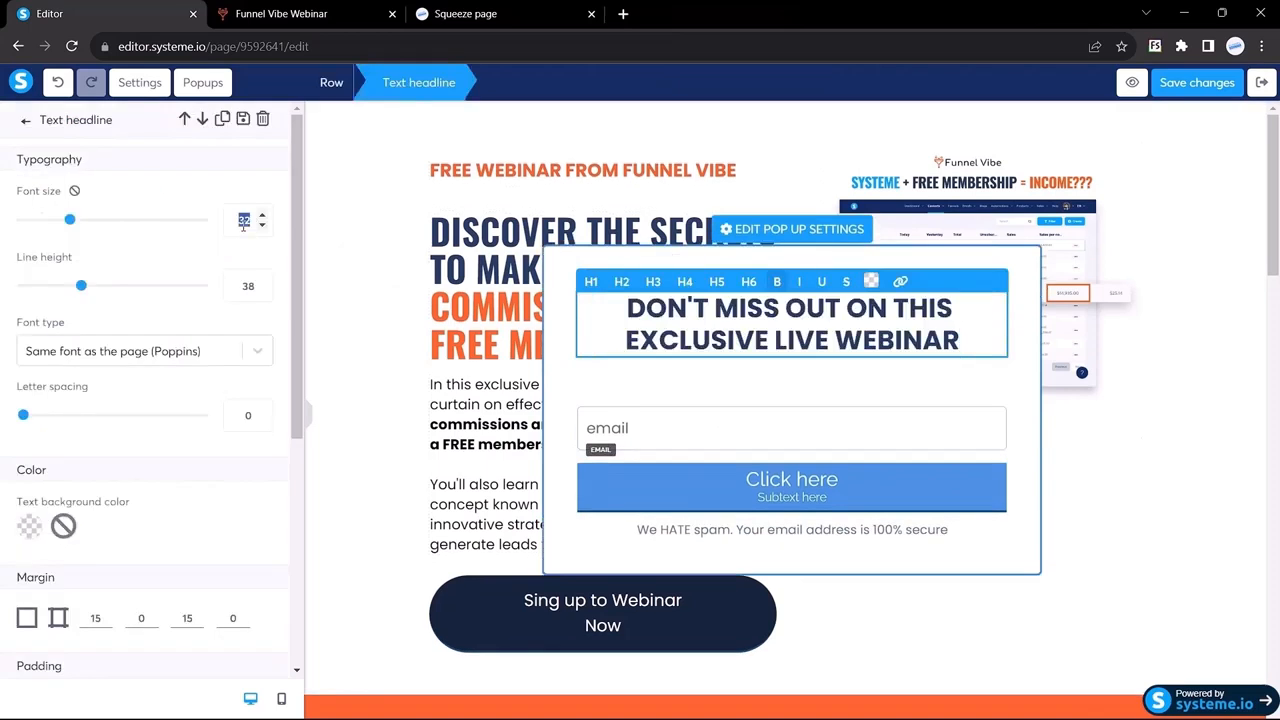
{"action": "type", "text": "20"}
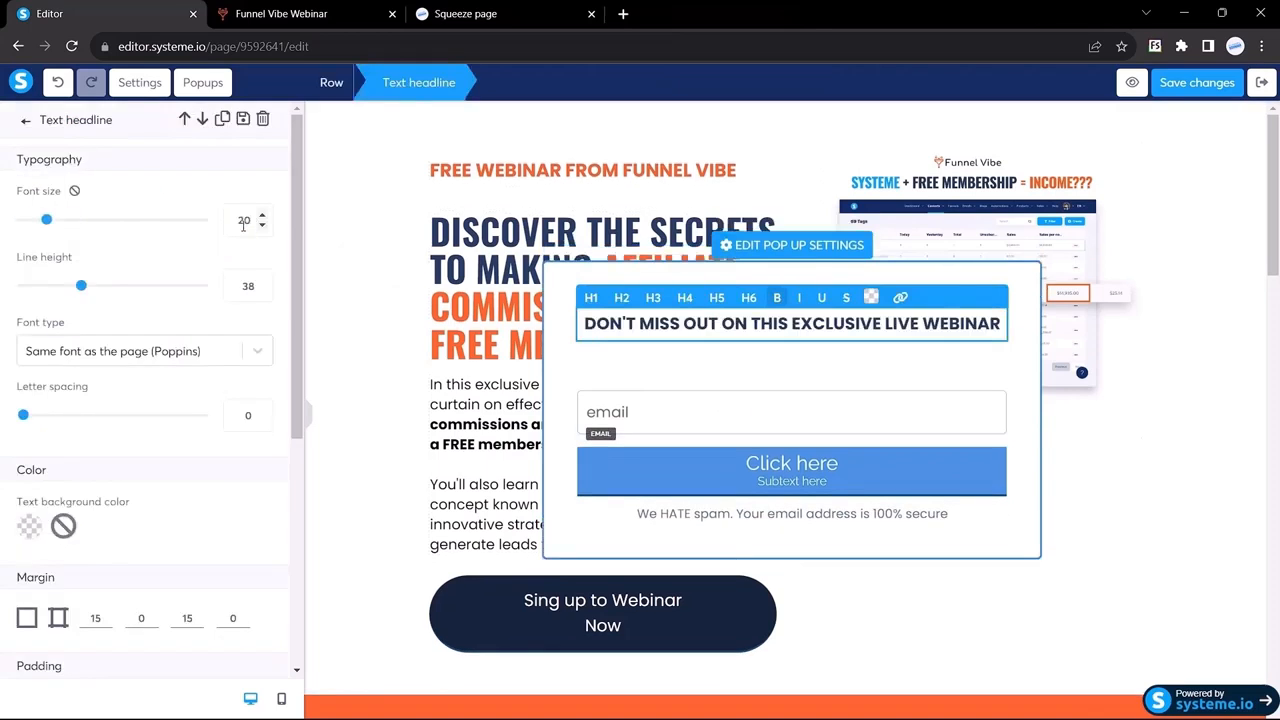
Step: Set the headline font to Poppins from Google Fonts
{"action": "left_click", "coordinate": [95, 358]}
{"action": "left_click", "coordinate": [90, 444]}
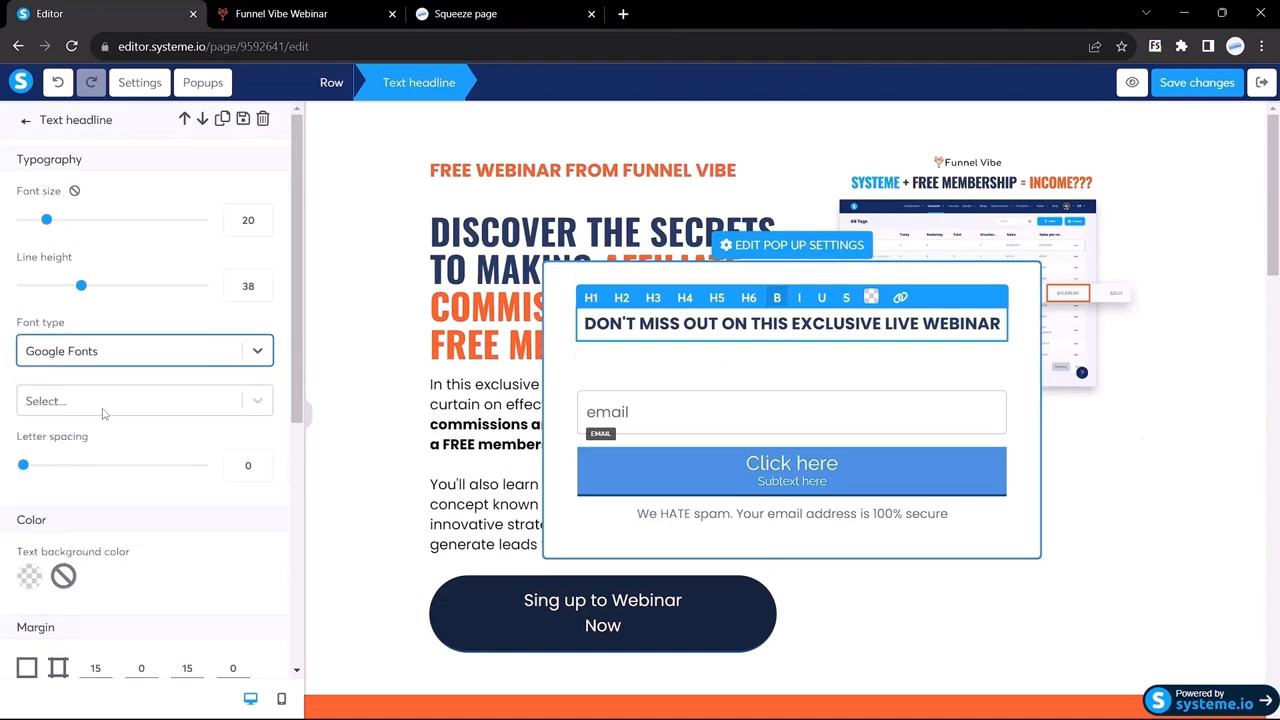
{"action": "left_click", "coordinate": [100, 408]}
{"action": "type", "text": "popp"}
{"action": "key", "text": "Return"}
Step: Inspect the font details of the Funnel Vibe popup's top headline
{"action": "key", "text": "ctrl+Tab"}
{"action": "right_click", "coordinate": [444, 233]}
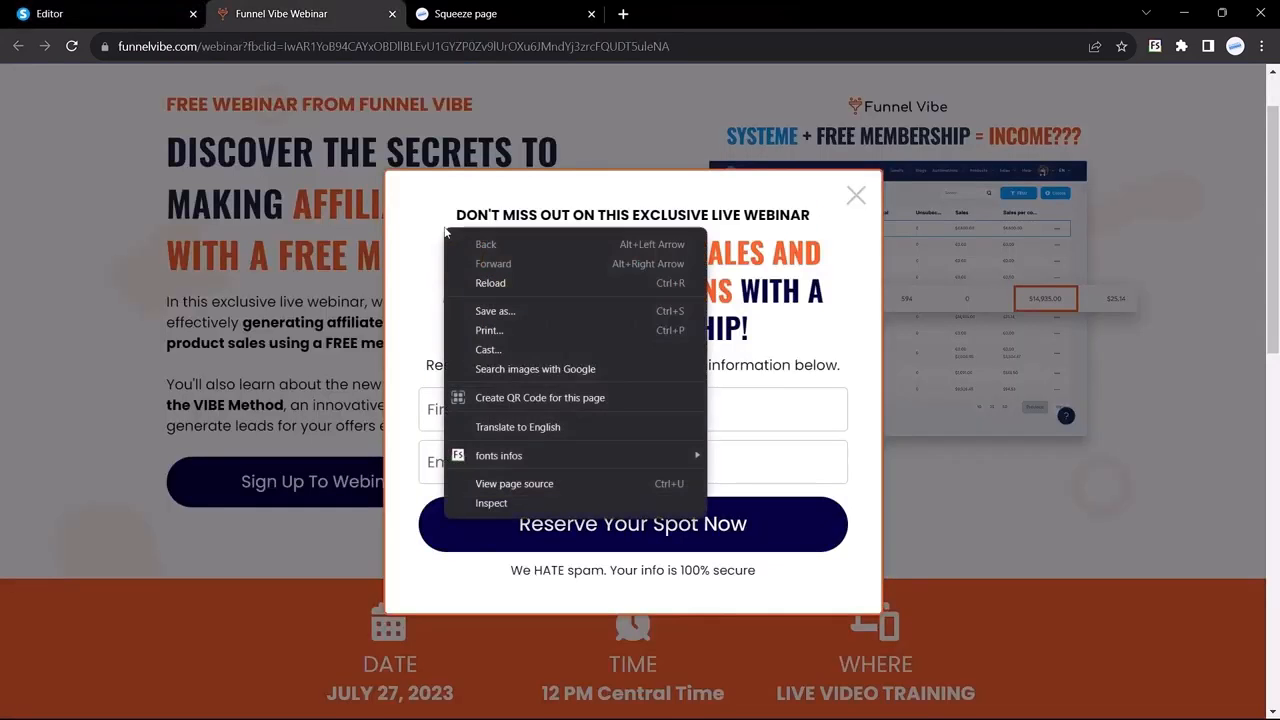
{"action": "mouse_move", "coordinate": [544, 456]}
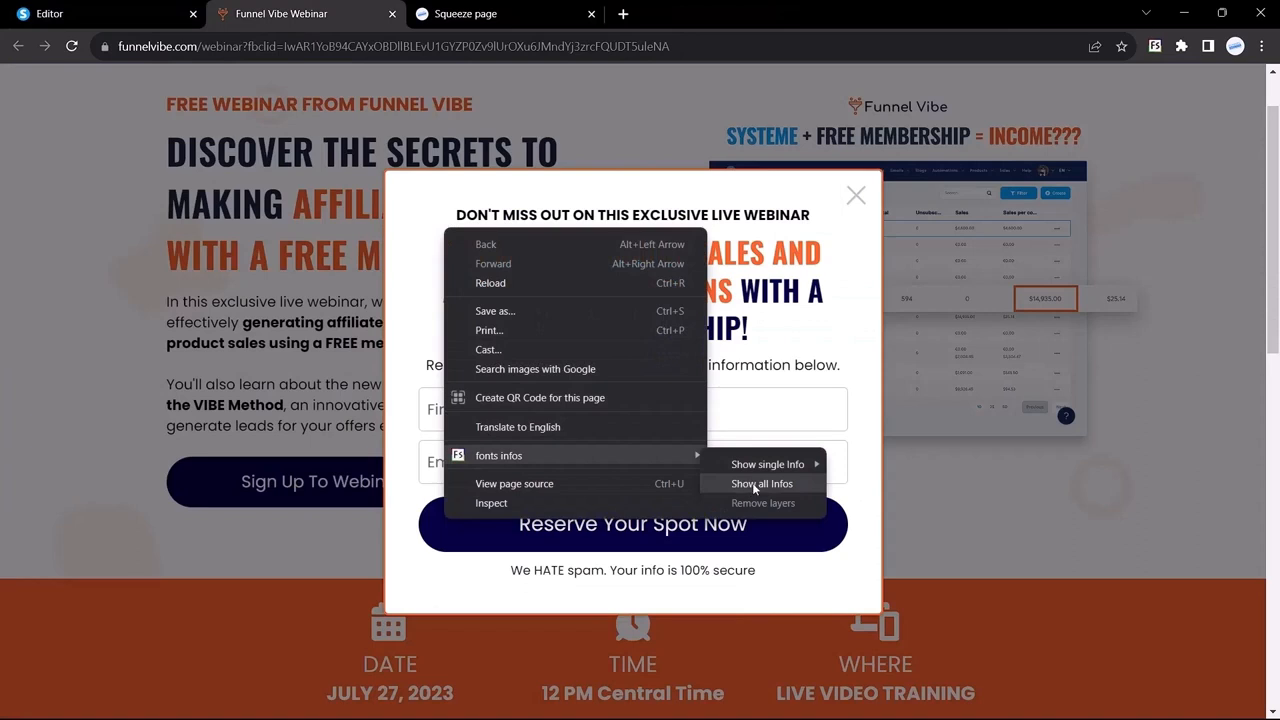
{"action": "left_click", "coordinate": [754, 485]}
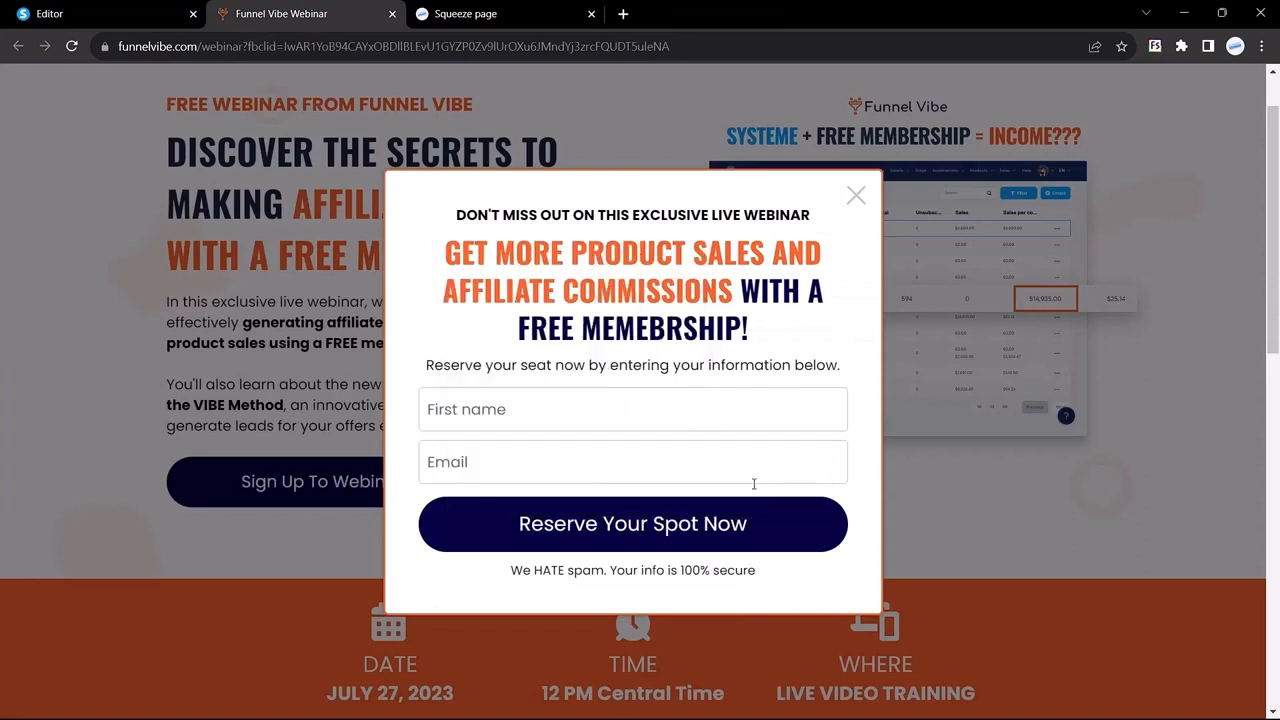
{"action": "left_click", "coordinate": [577, 216]}
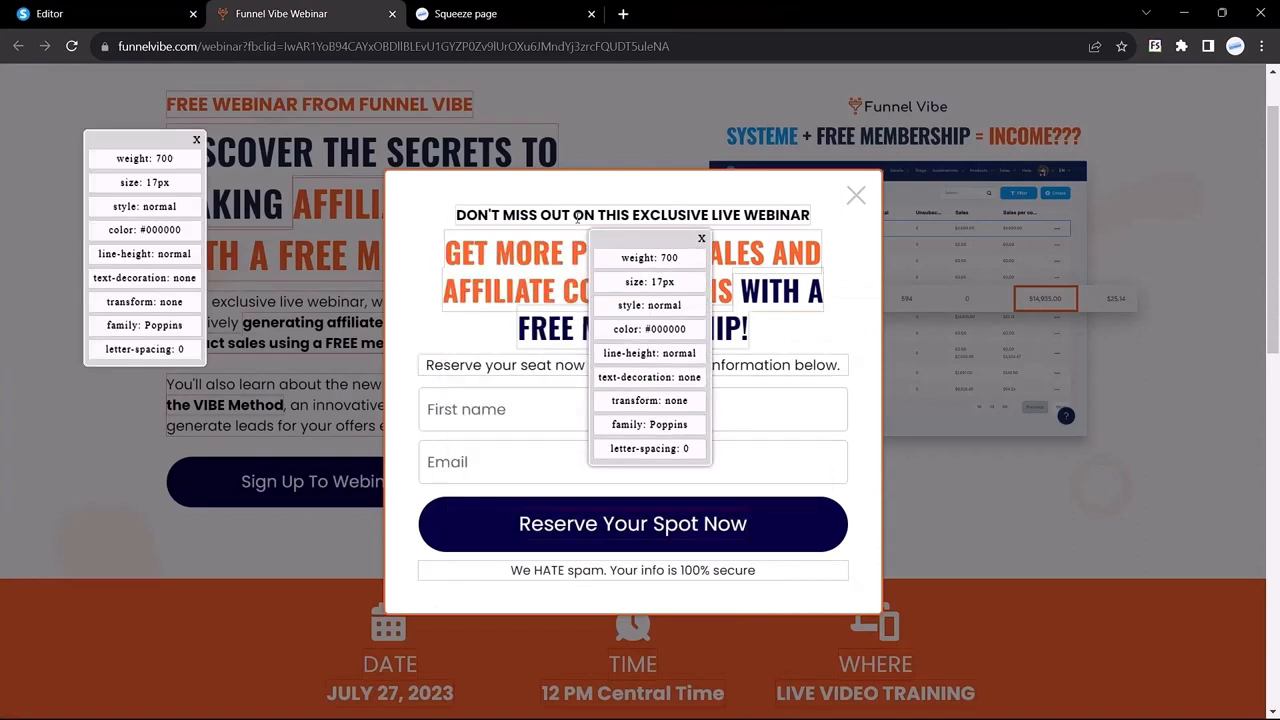
{"action": "left_click", "coordinate": [110, 13]}
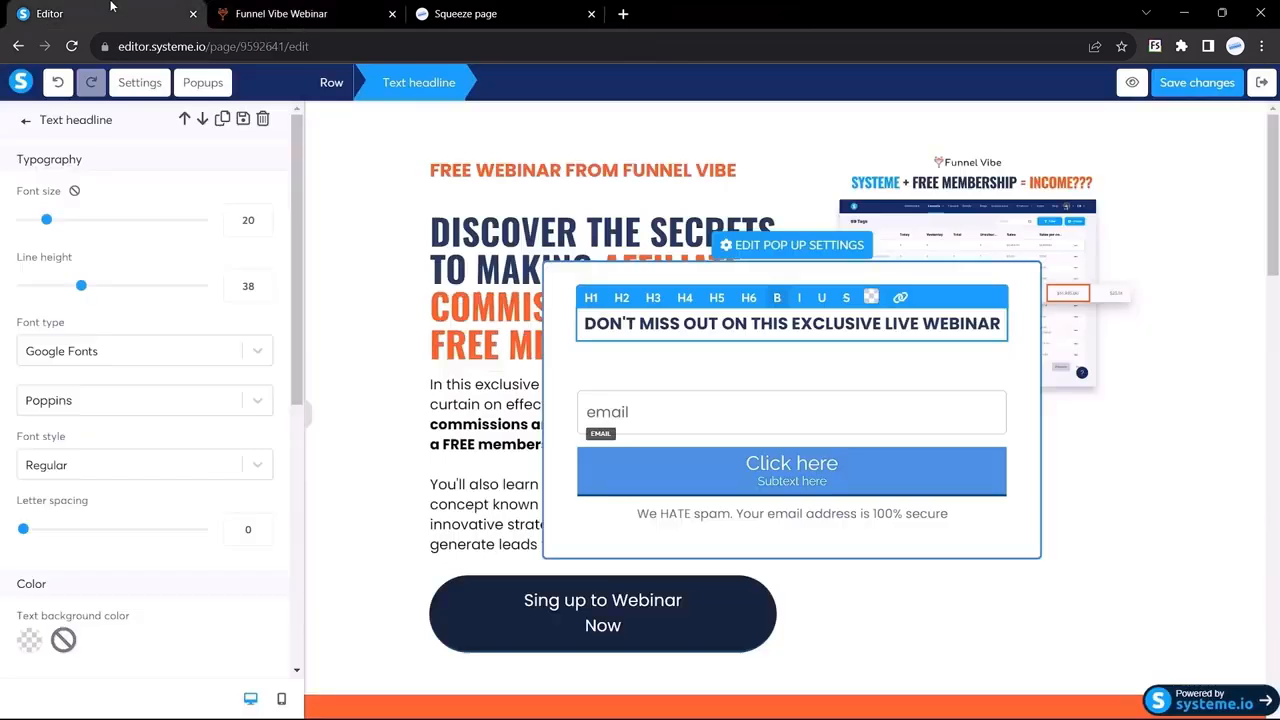
Step: Set the DON'T MISS OUT headline to size 17 in black
{"action": "double_click", "coordinate": [244, 219]}
{"action": "type", "text": "17"}
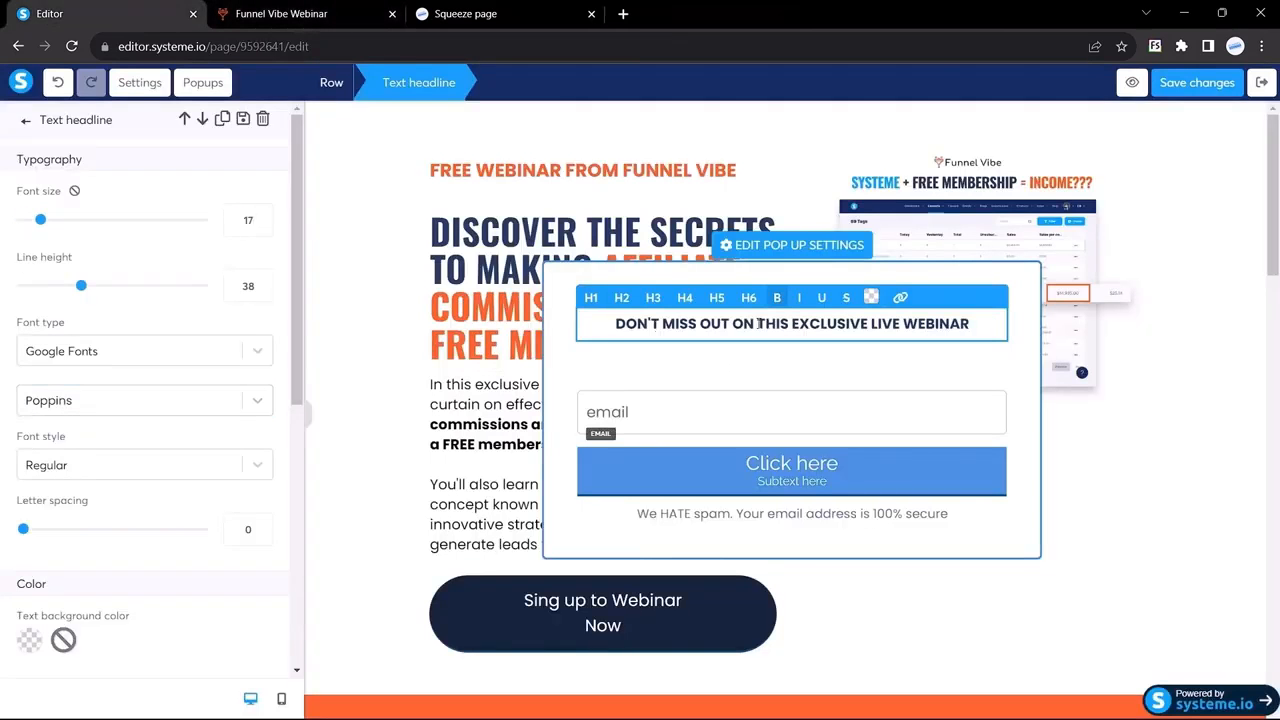
{"action": "triple_click", "coordinate": [759, 323]}
{"action": "left_click", "coordinate": [871, 297]}
{"action": "left_click_drag", "start_coordinate": [911, 590], "coordinate": [852, 654]}
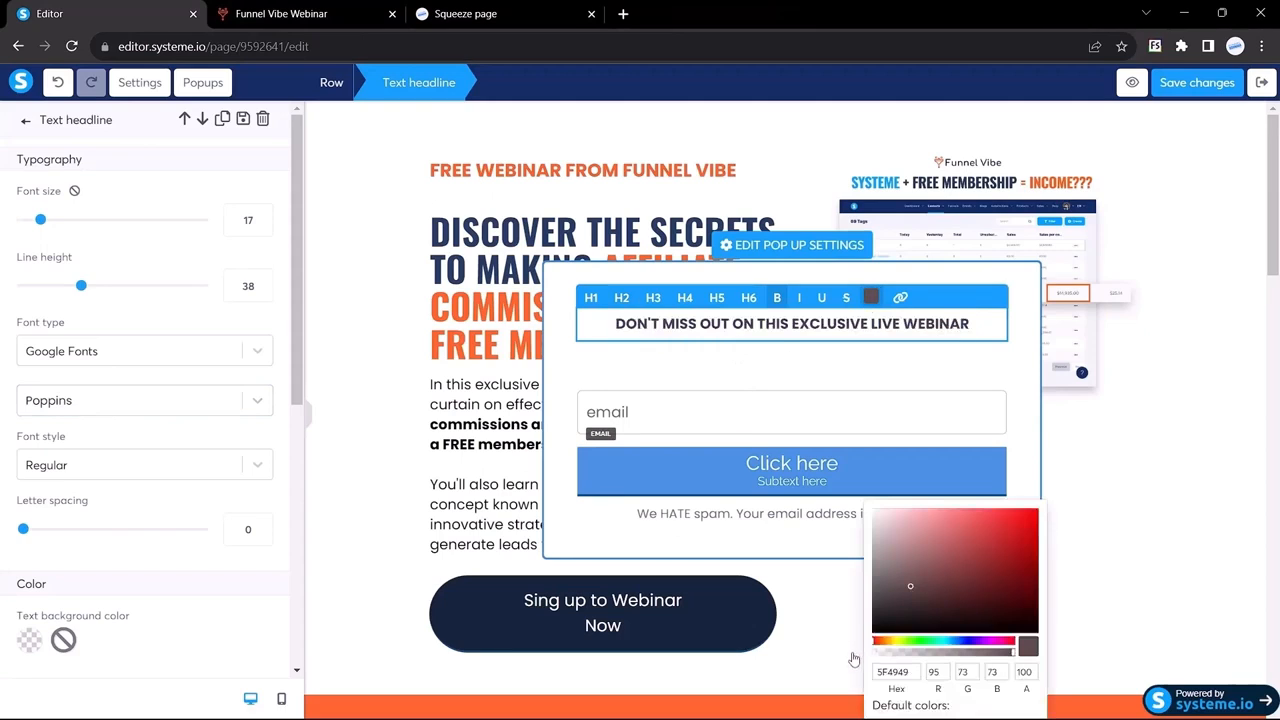
{"action": "left_click", "coordinate": [645, 364]}
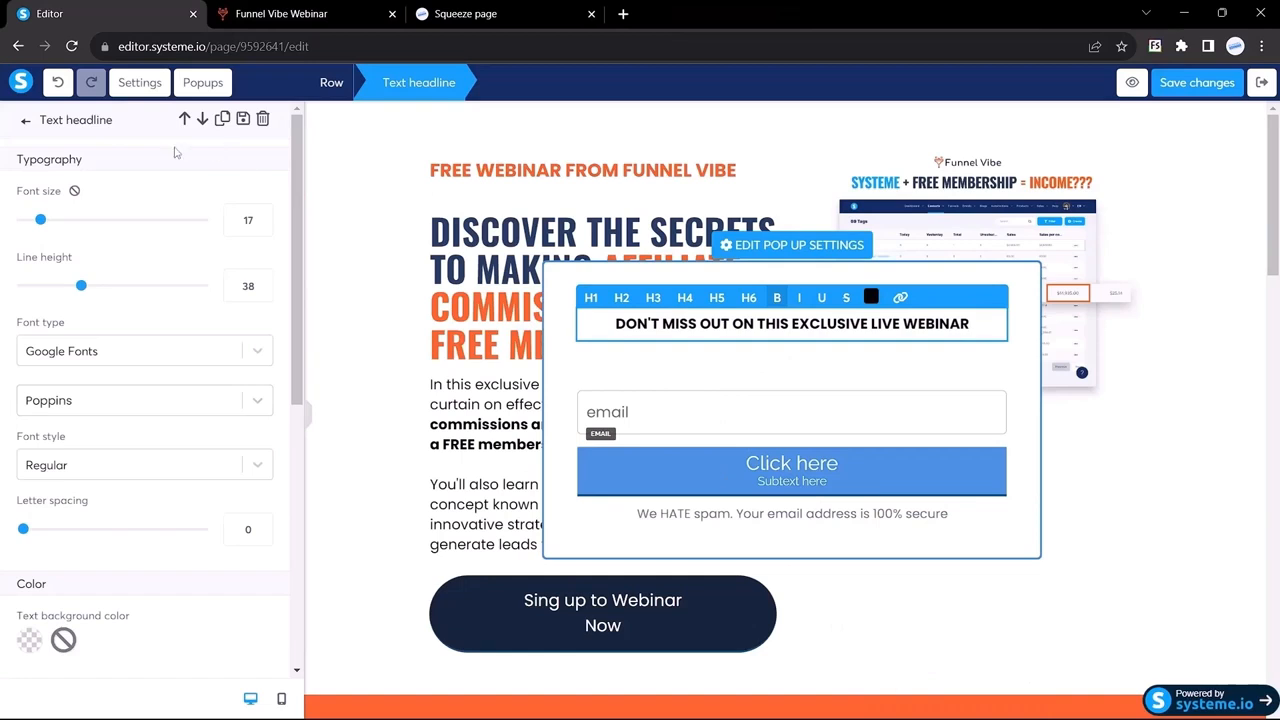
{"action": "left_click", "coordinate": [28, 121]}
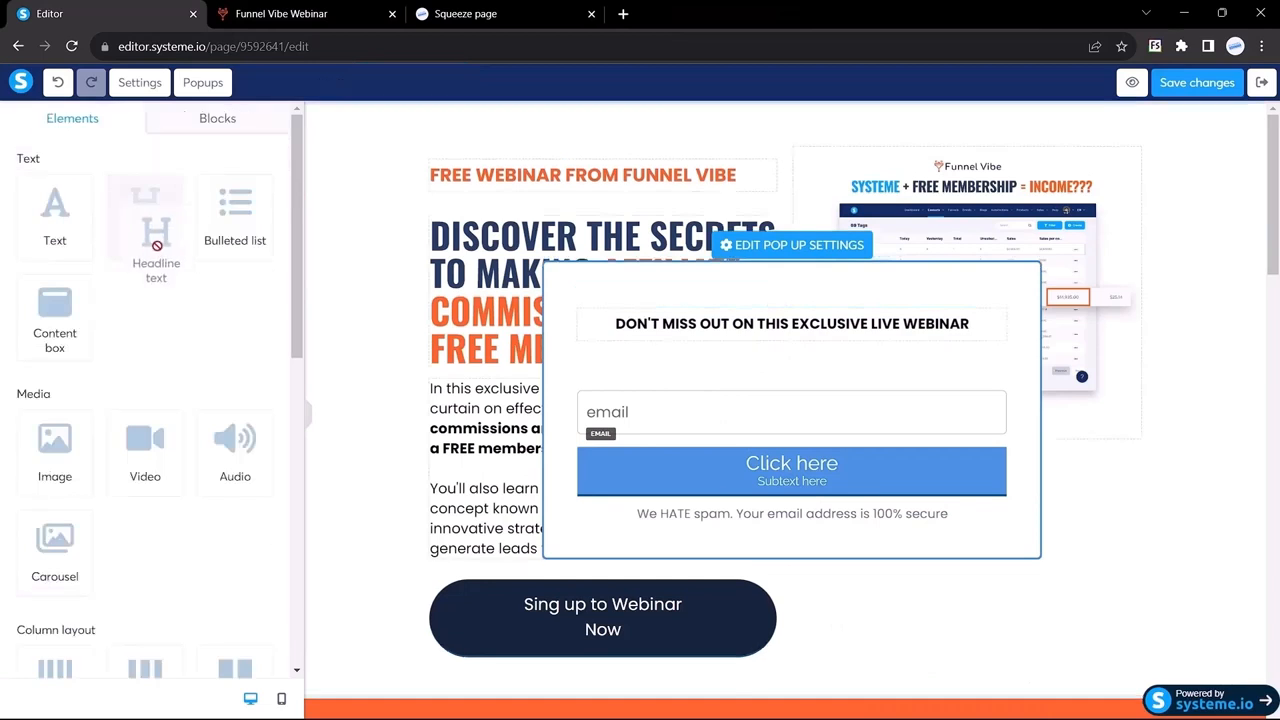
Step: Add a second headline and paste in the GET MORE PRODUCT SALES headline copied from Funnel Vibe
{"action": "left_click_drag", "start_coordinate": [657, 320], "coordinate": [779, 332]}
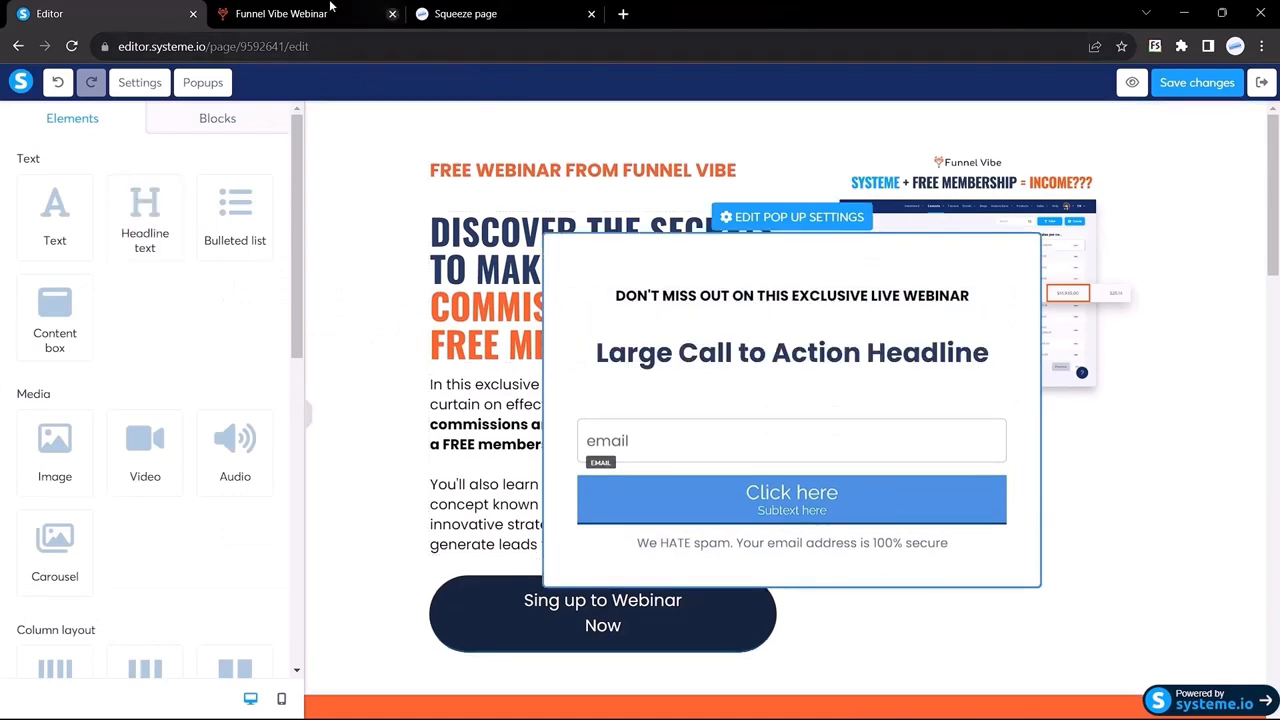
{"action": "left_click", "coordinate": [281, 13]}
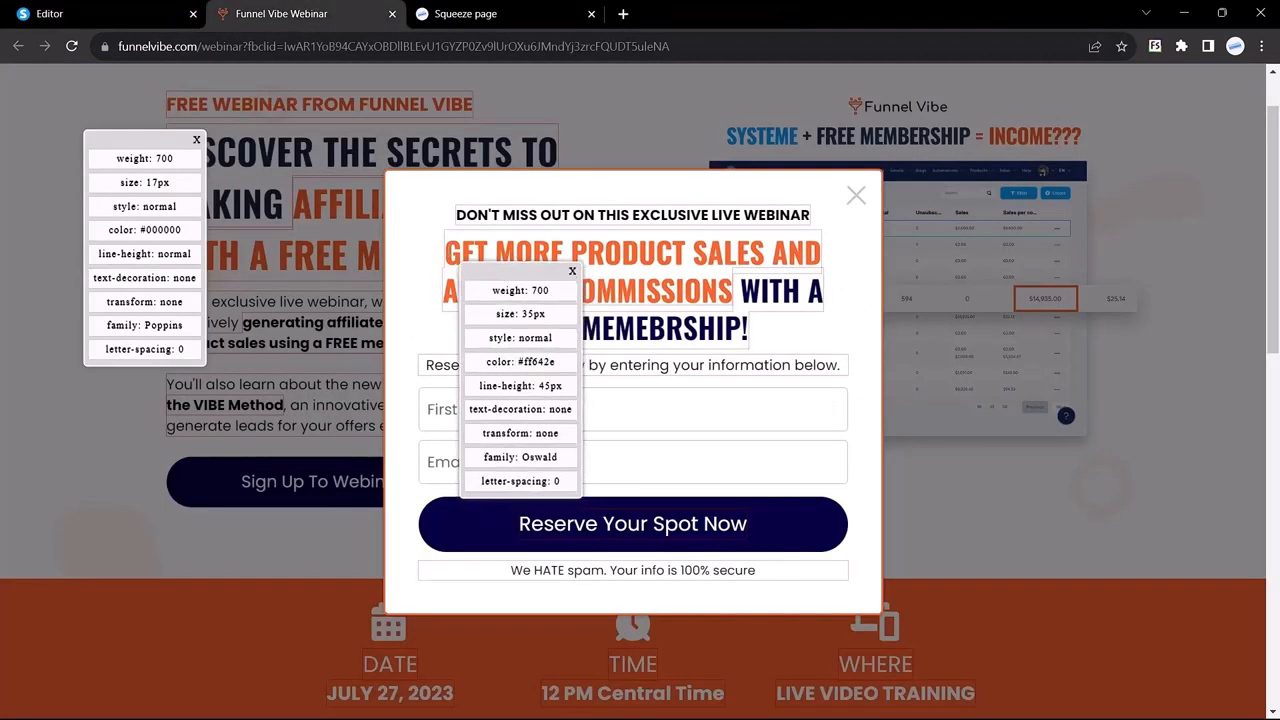
{"action": "left_click_drag", "start_coordinate": [446, 249], "coordinate": [598, 288]}
{"action": "left_click", "coordinate": [124, 8]}
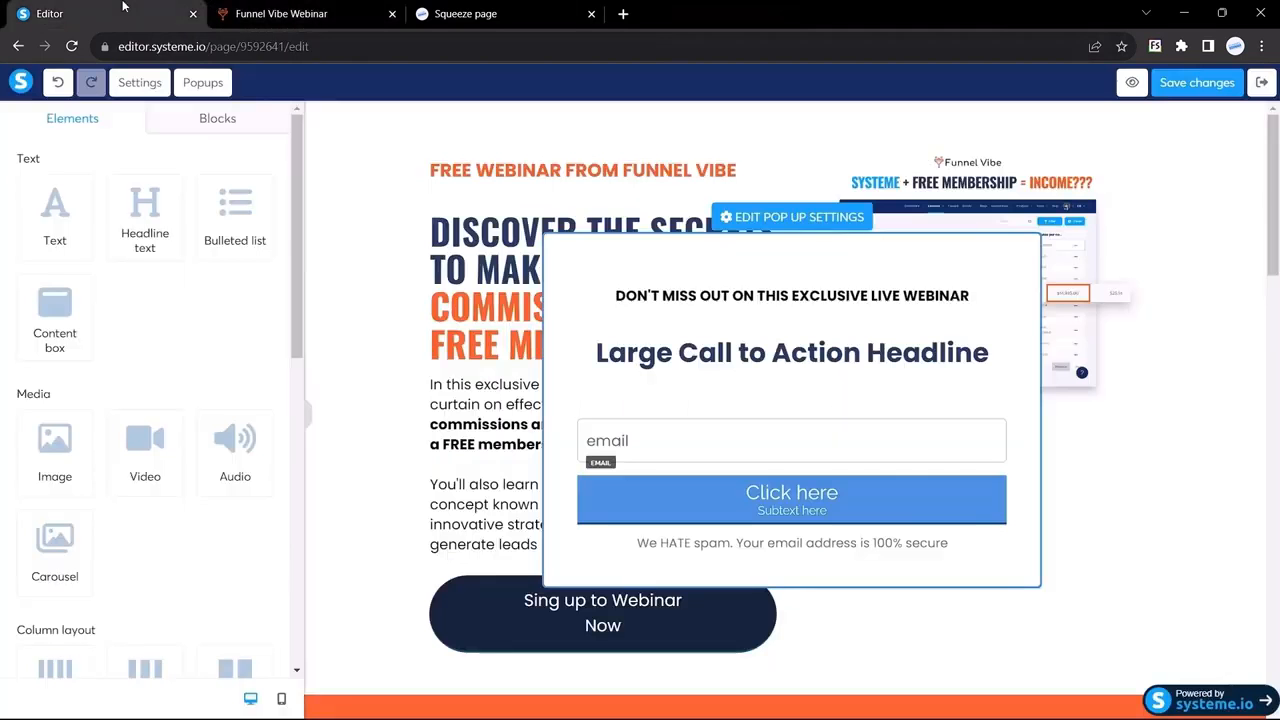
{"action": "triple_click", "coordinate": [718, 352]}
{"action": "type", "text": "GET MORE PRODUCT SALES AND AFFILIATE COMMISSIONS WITH A FREE MEMEBRSHIP!"}
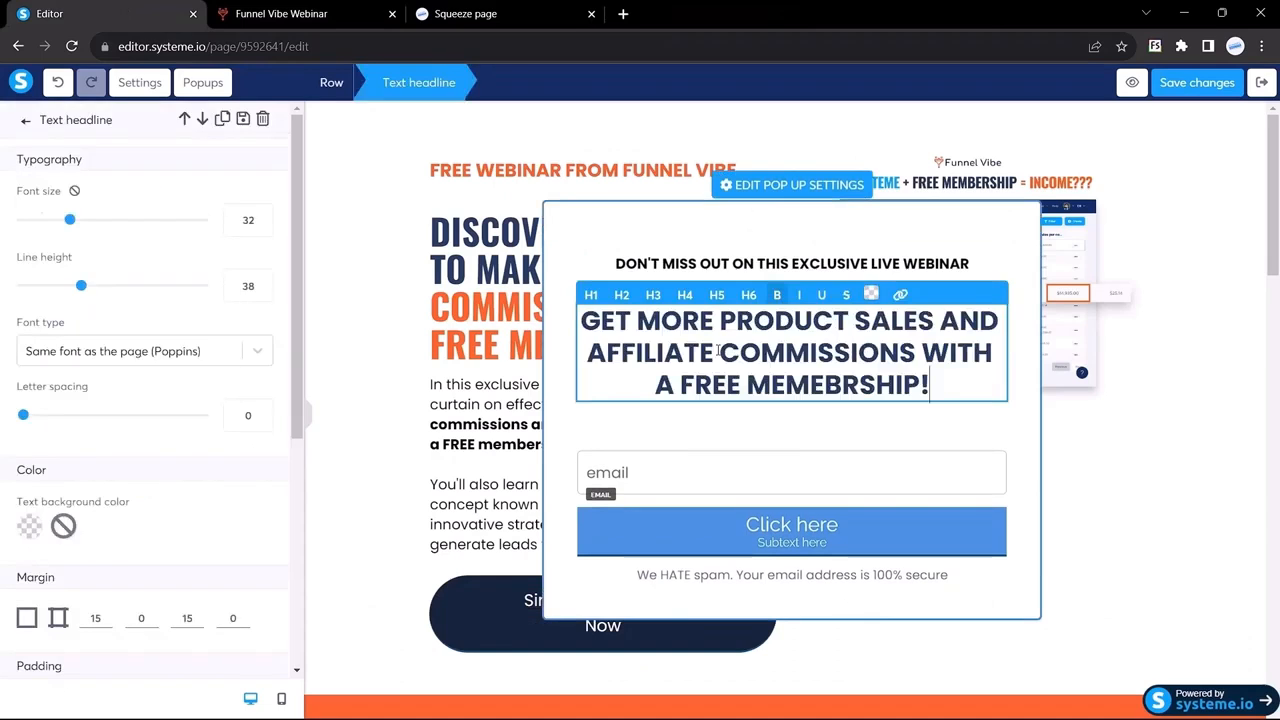
Step: Check the font details of Funnel Vibe's orange headline
{"action": "left_click", "coordinate": [282, 14]}
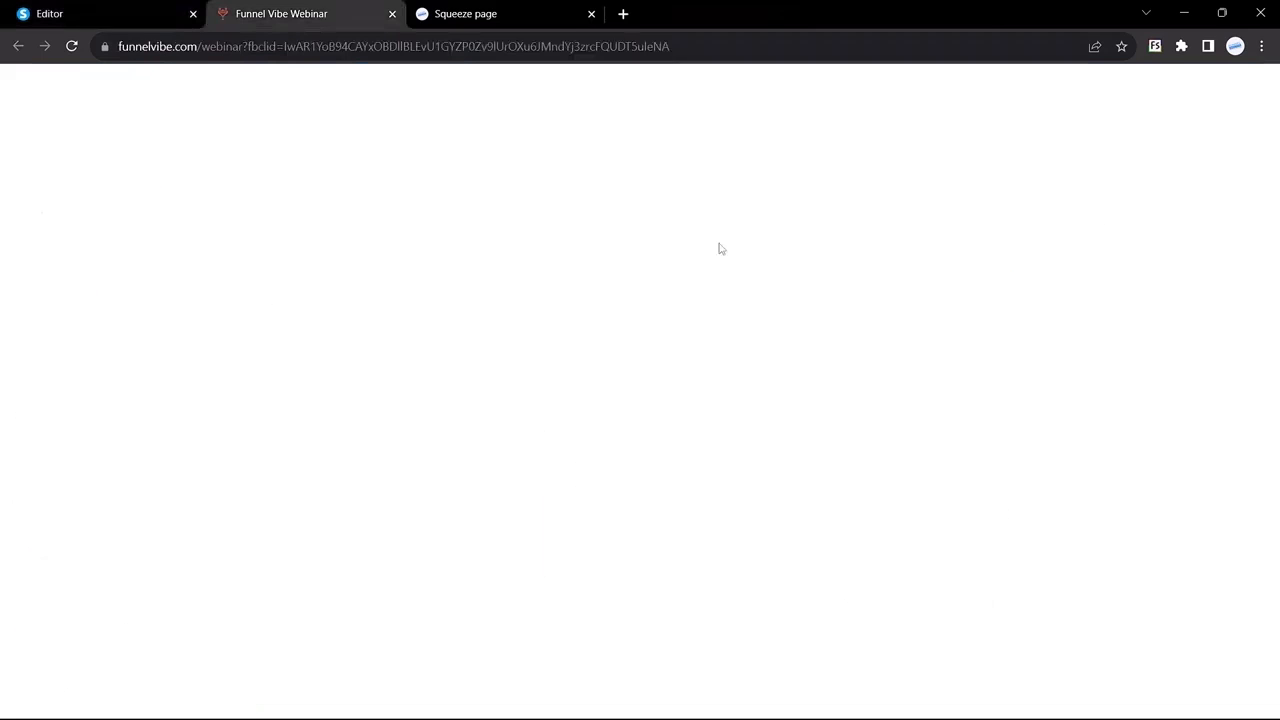
{"action": "left_click", "coordinate": [602, 306]}
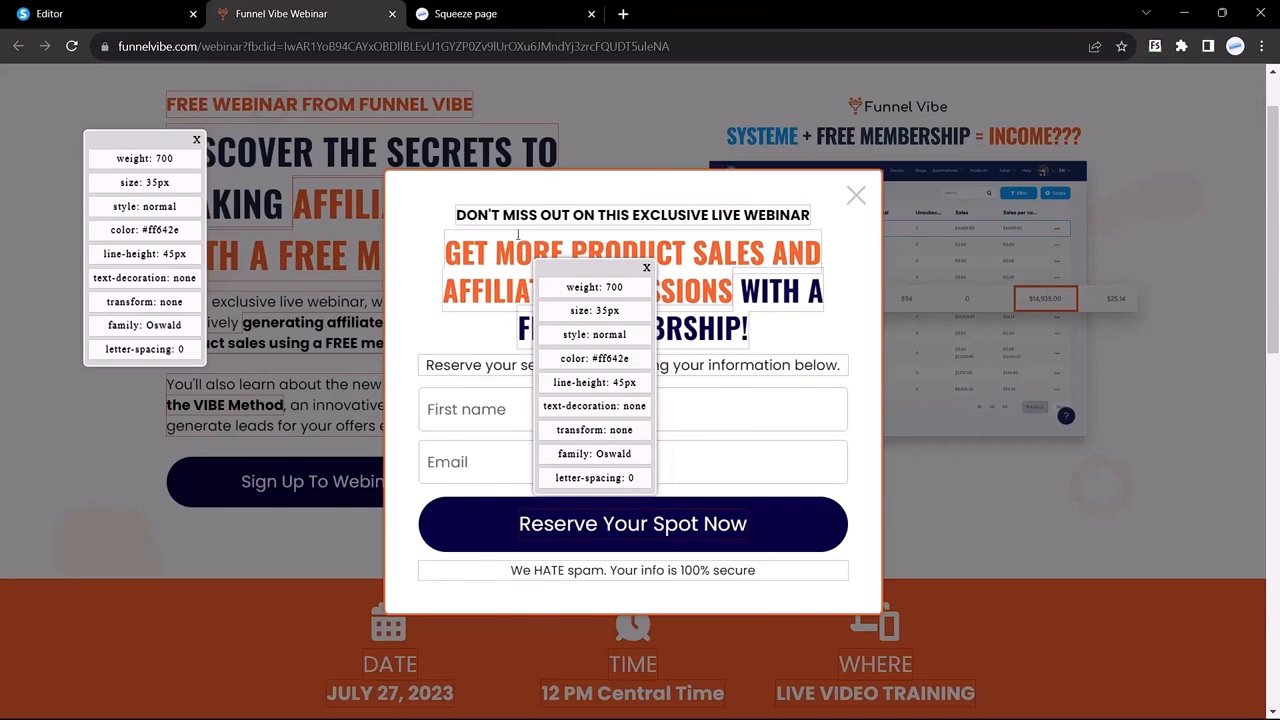
{"action": "left_click", "coordinate": [100, 14]}
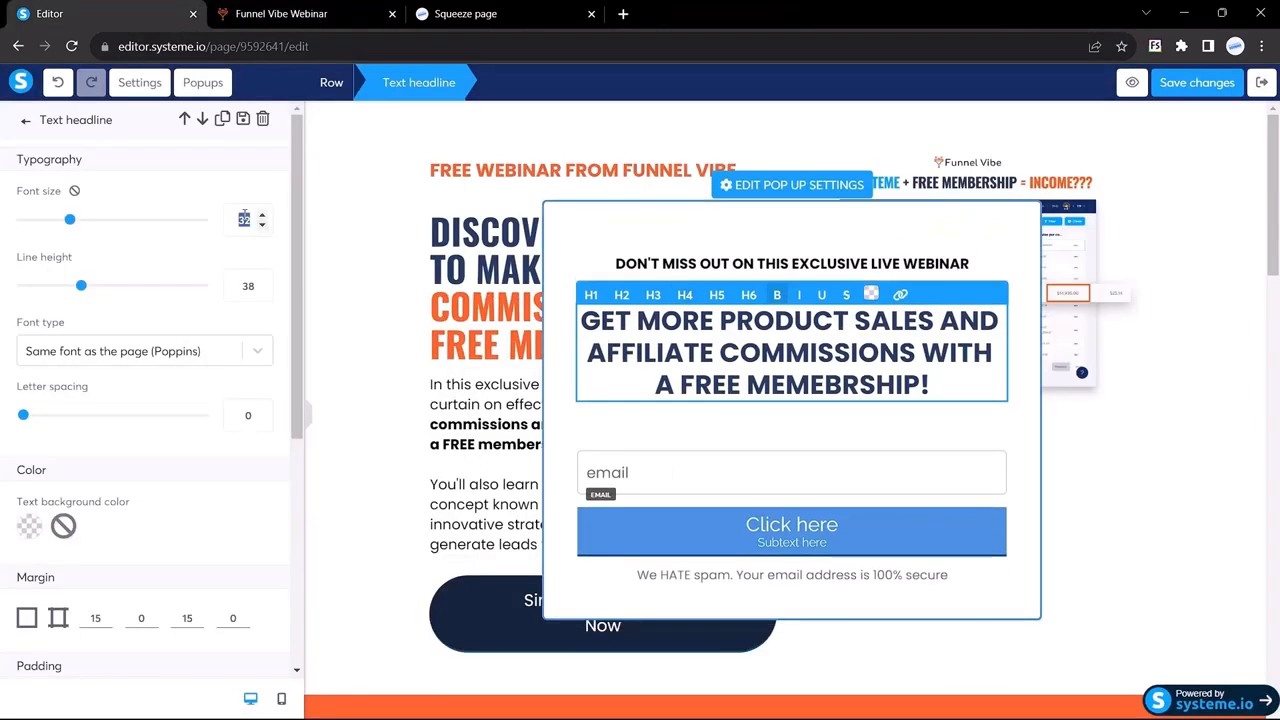
Step: Set the second headline's font to Oswald from Google Fonts
{"action": "left_click", "coordinate": [103, 358]}
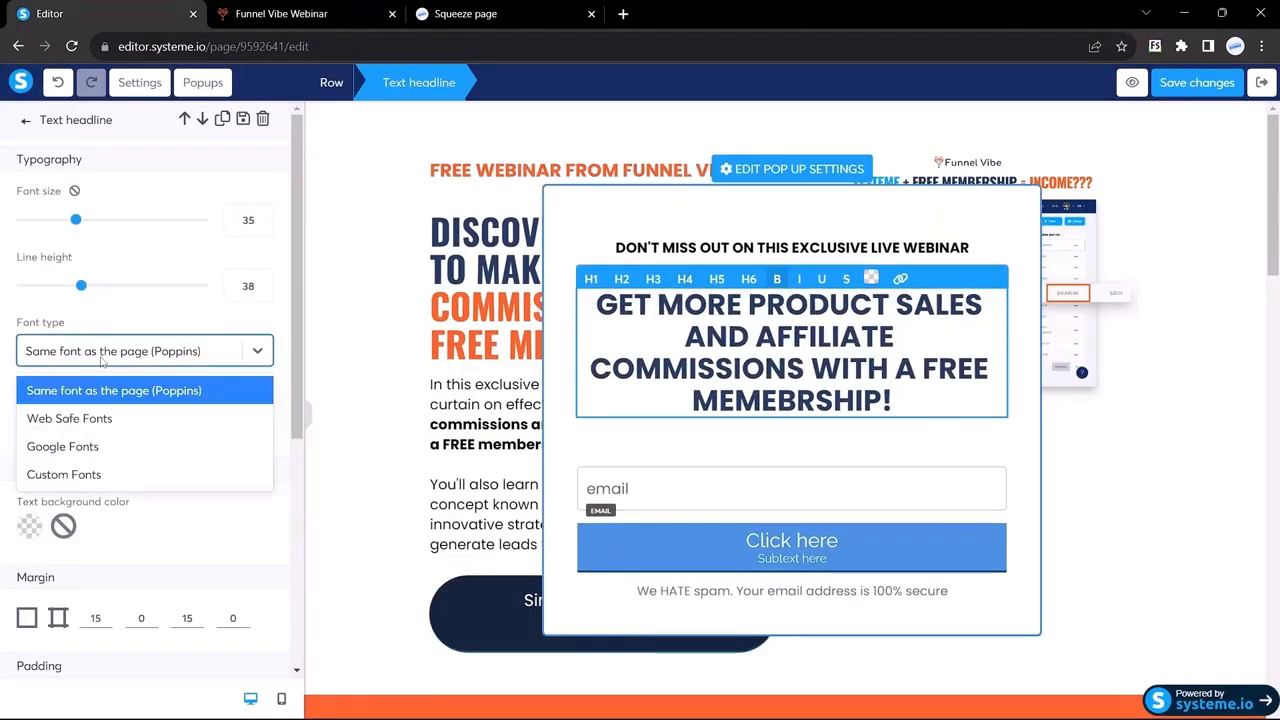
{"action": "left_click", "coordinate": [62, 446]}
{"action": "left_click", "coordinate": [65, 405]}
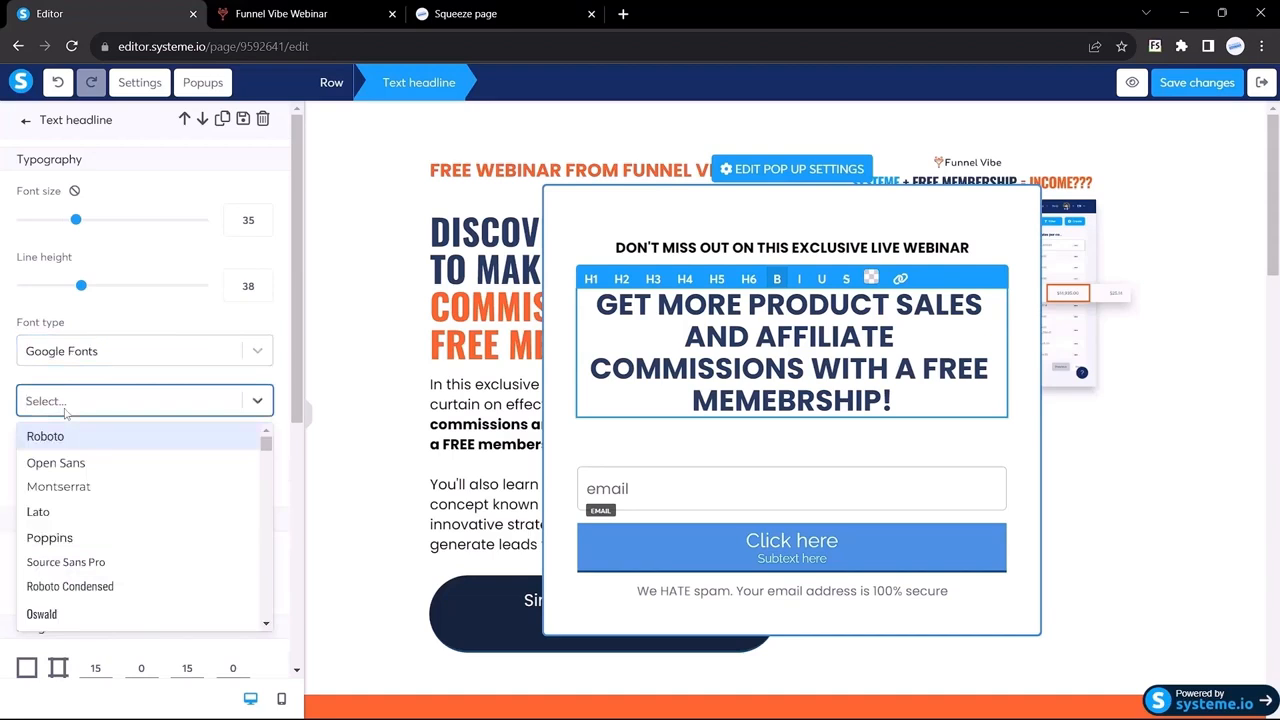
{"action": "type", "text": "osw"}
{"action": "key", "text": "Return"}
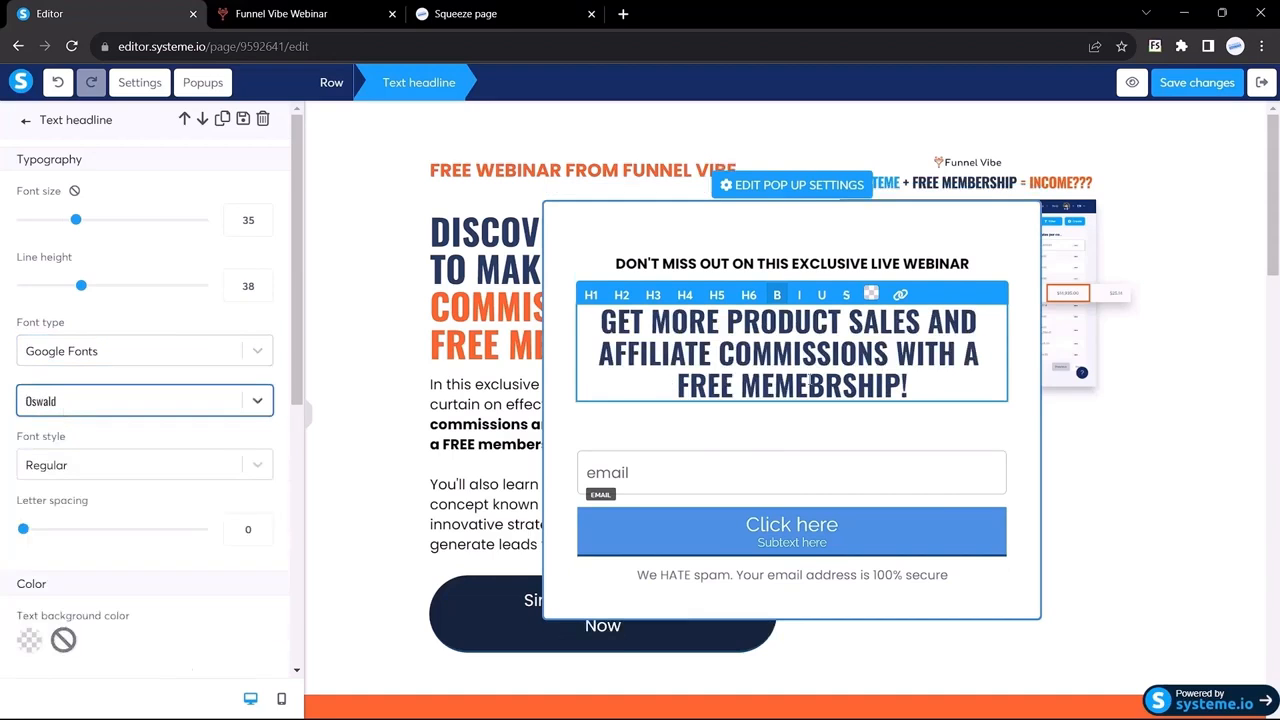
Step: Colour 'GET MORE PRODUCT SALES AND AFFILIATE COMMISSIONS' orange #ff642e
{"action": "left_click", "coordinate": [281, 13]}
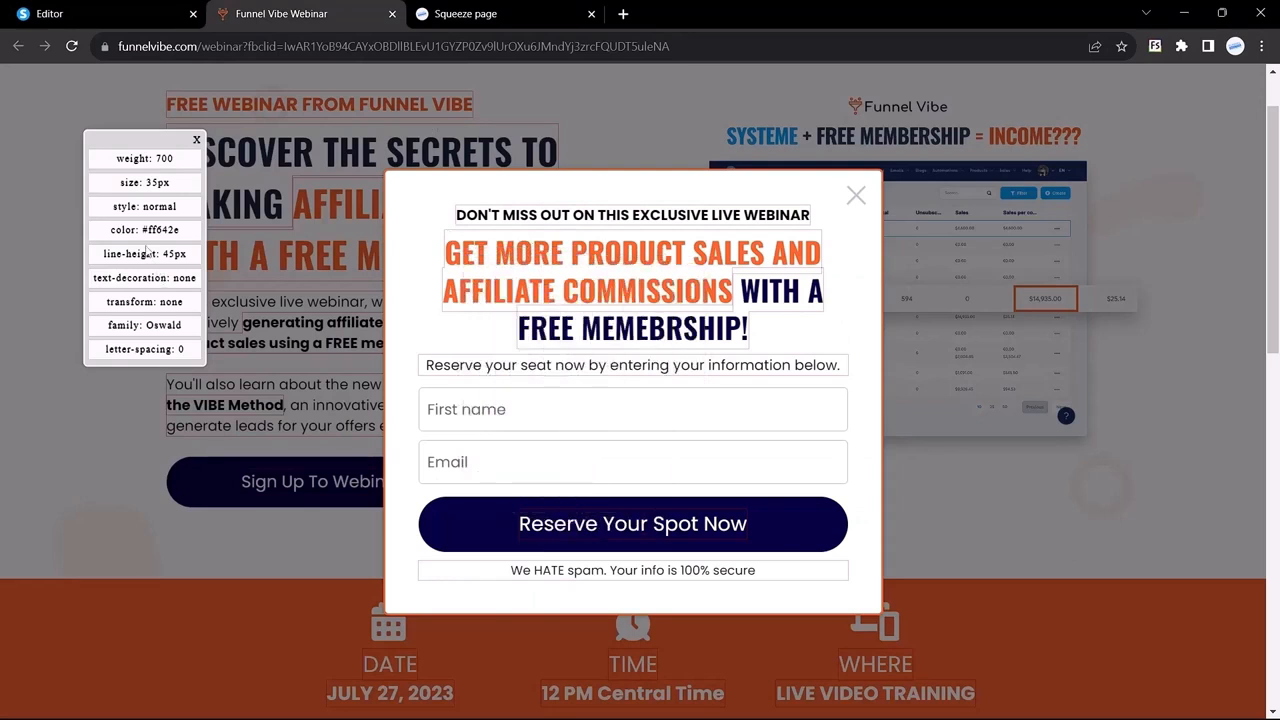
{"action": "mouse_move", "coordinate": [141, 229]}
{"action": "left_mouse_down"}
{"action": "mouse_move", "coordinate": [176, 232]}
{"action": "mouse_move", "coordinate": [148, 228]}
{"action": "left_mouse_up"}
{"action": "key", "text": "ctrl+c"}
{"action": "left_click", "coordinate": [49, 13]}
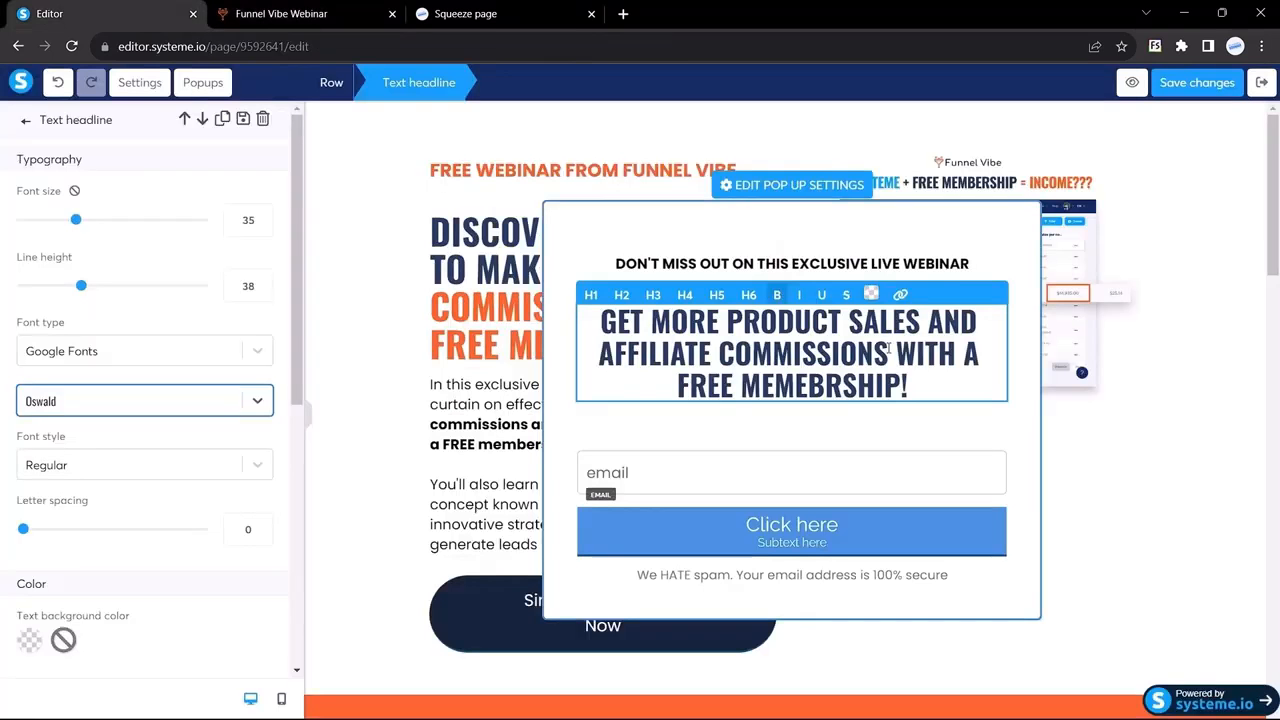
{"action": "left_click_drag", "start_coordinate": [888, 345], "coordinate": [600, 314]}
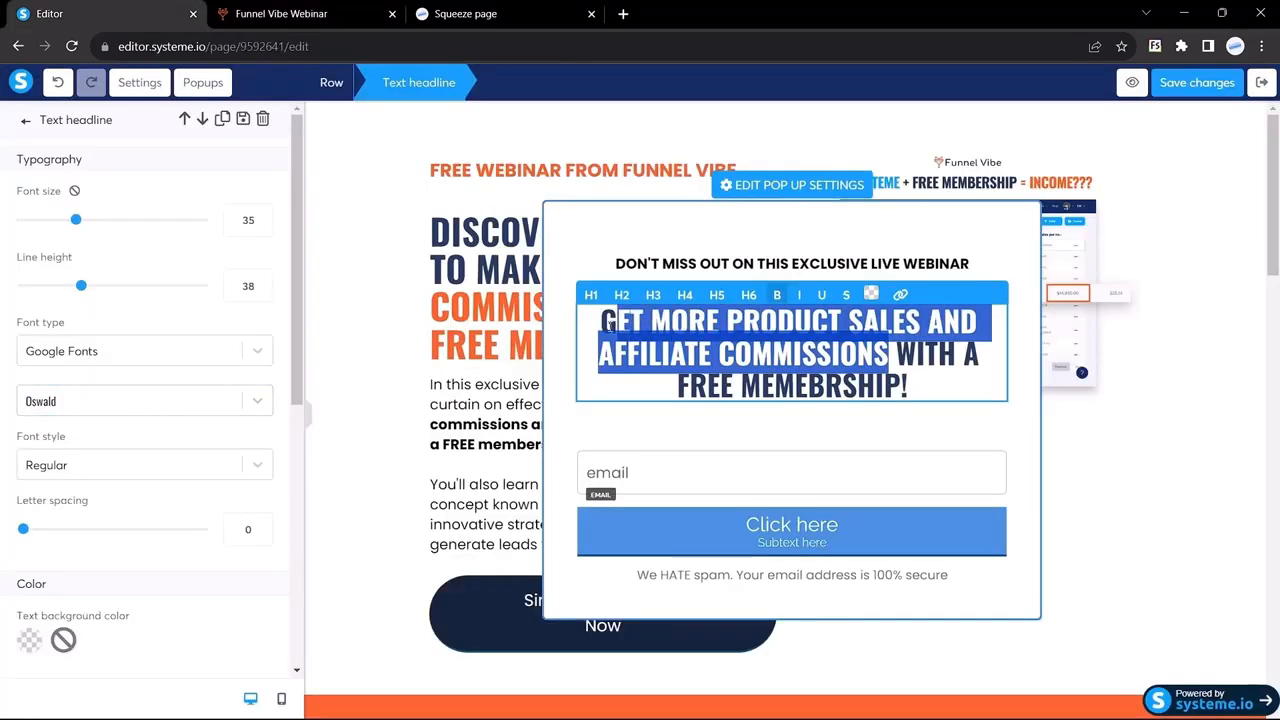
{"action": "left_click", "coordinate": [871, 287]}
{"action": "left_click", "coordinate": [897, 641]}
{"action": "double_click", "coordinate": [897, 641]}
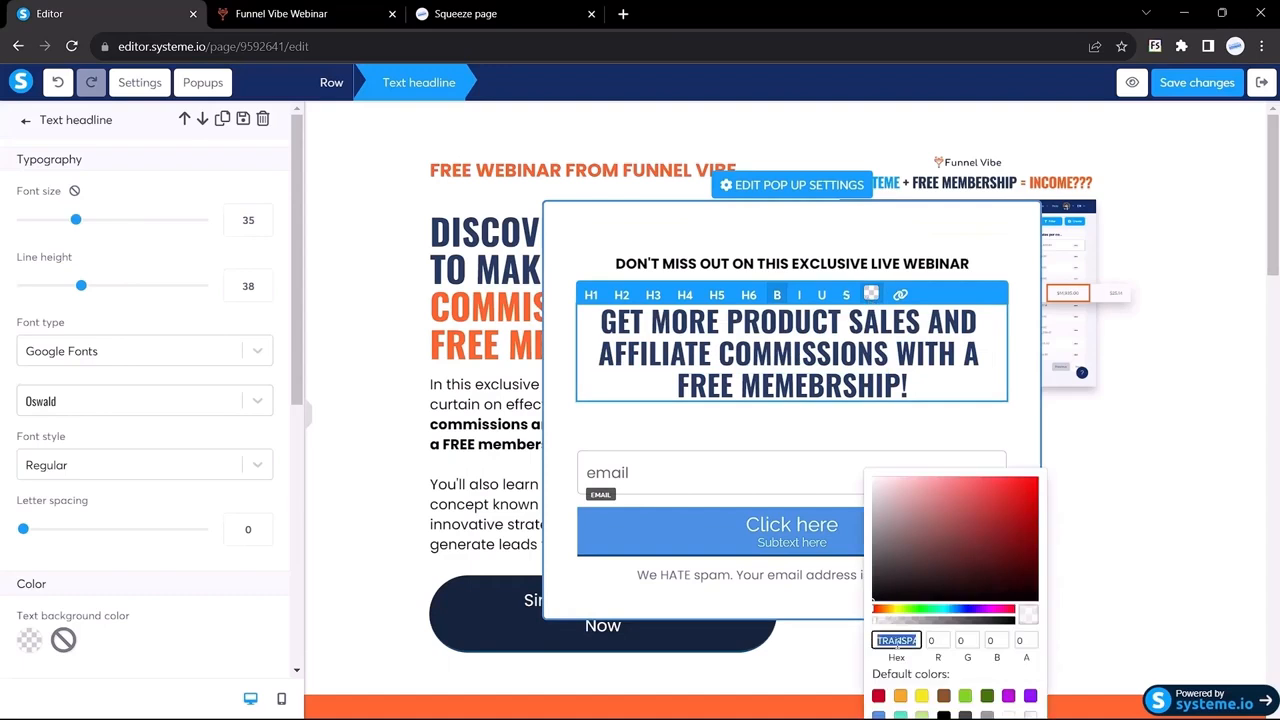
{"action": "key", "text": "ctrl+v"}
{"action": "left_click", "coordinate": [617, 427]}
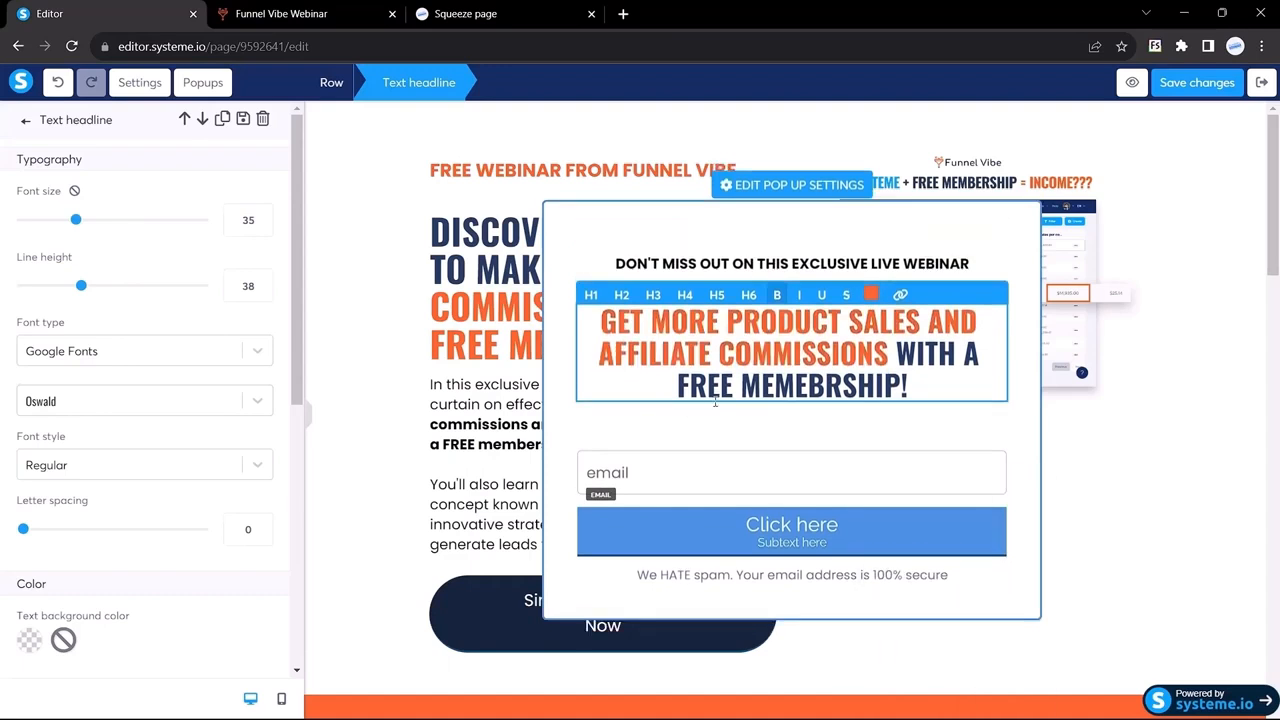
Step: Copy the Funnel Vibe subtitle line after checking its font details
{"action": "left_click", "coordinate": [300, 14]}
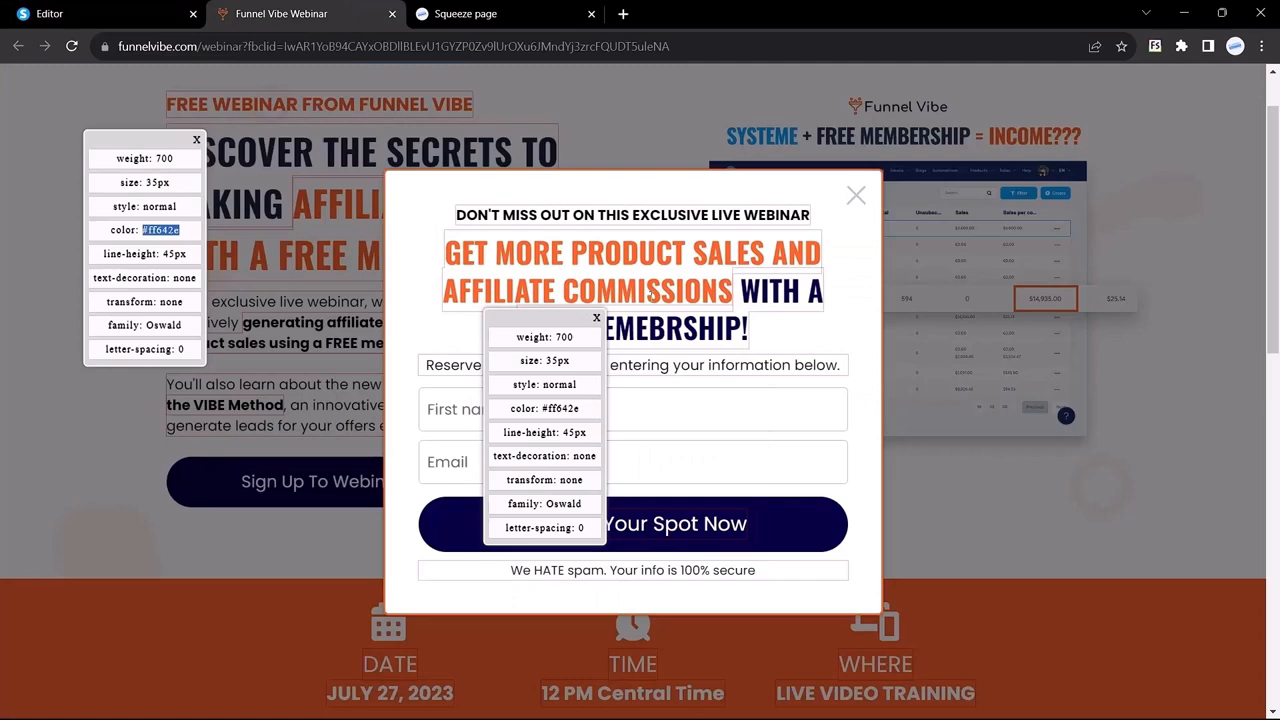
{"action": "double_click", "coordinate": [638, 365]}
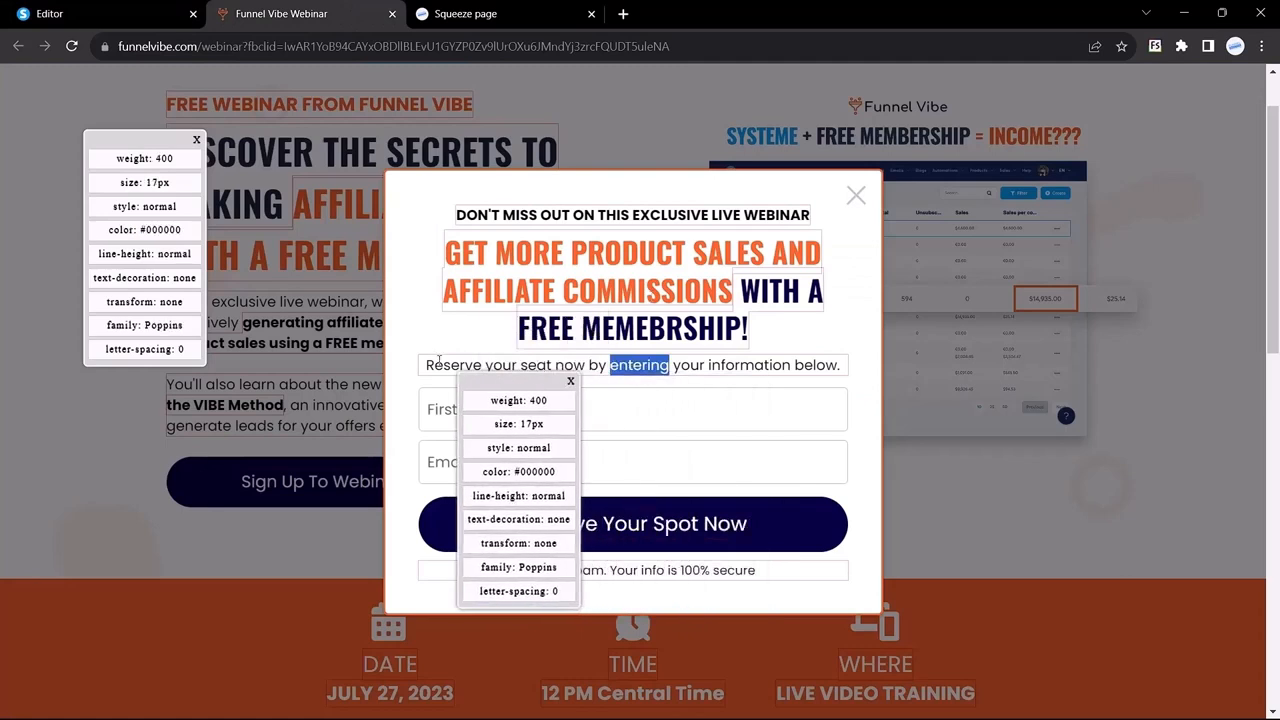
{"action": "left_click_drag", "start_coordinate": [425, 366], "coordinate": [775, 366]}
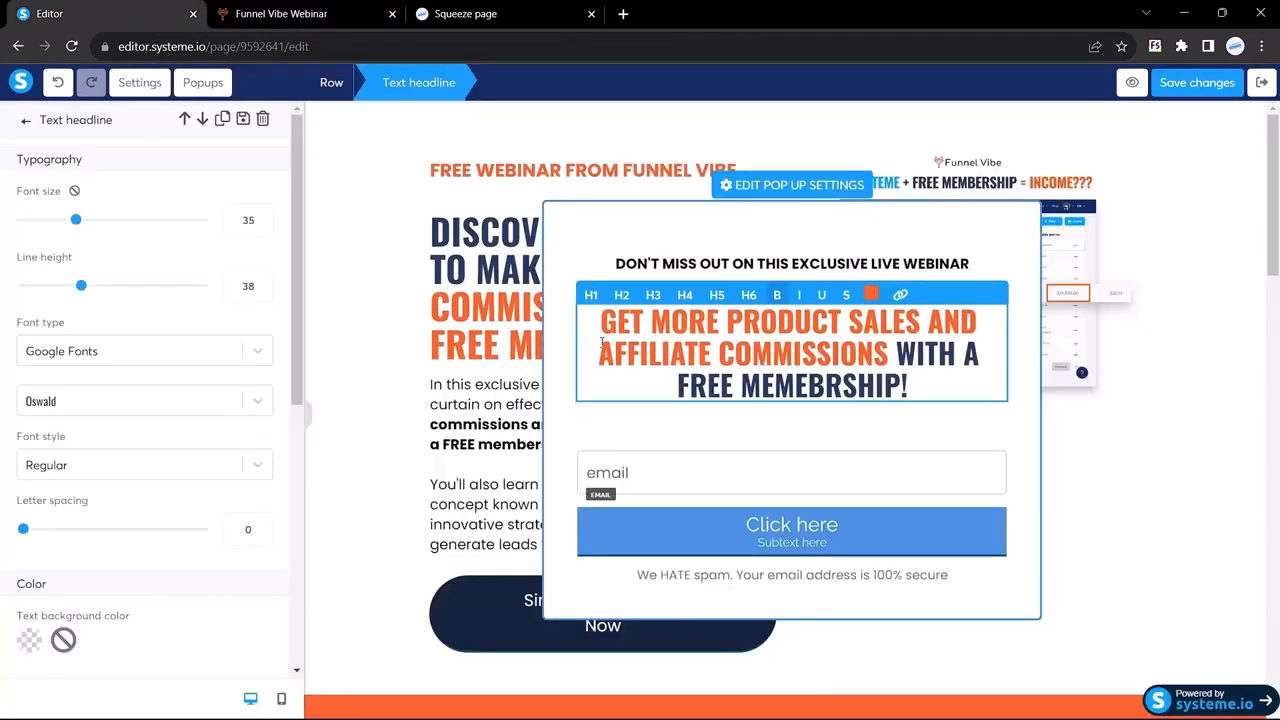
Step: Set the headline's top and bottom margins to 0
{"action": "left_click_drag", "start_coordinate": [602, 342], "coordinate": [768, 350]}
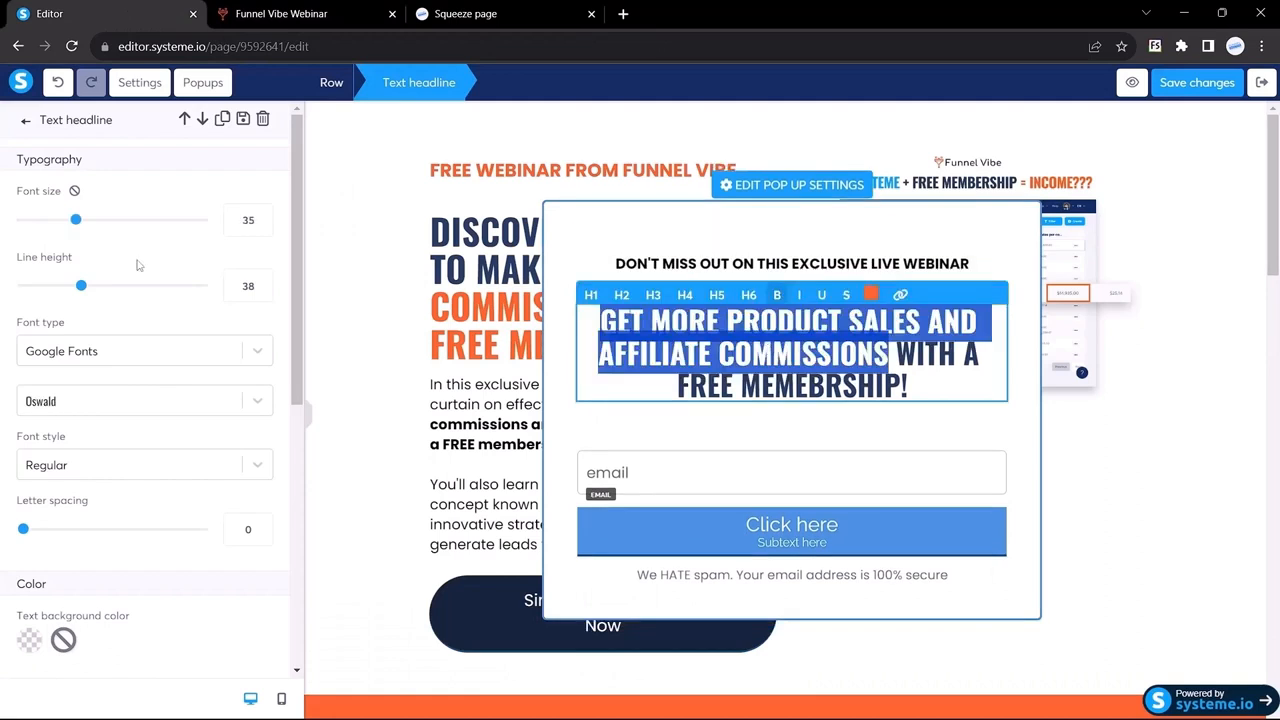
{"action": "scroll", "coordinate": [120, 350], "scroll_direction": "down", "scroll_amount": 4}
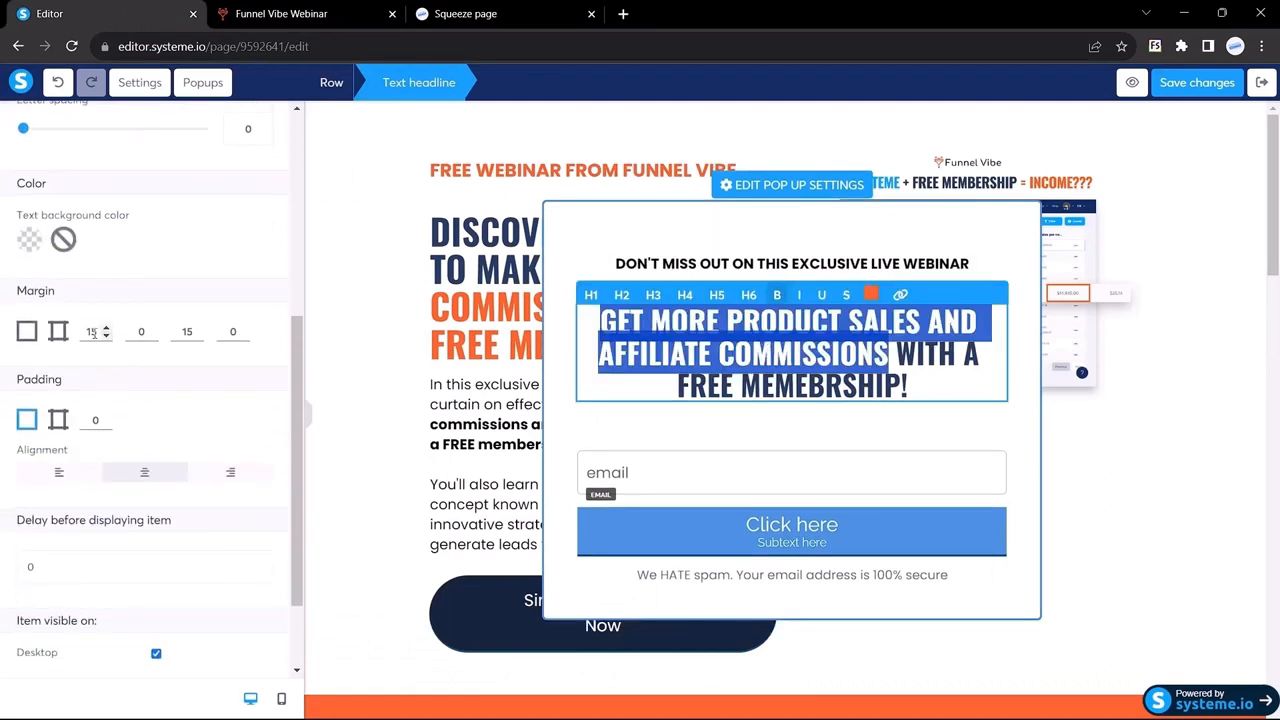
{"action": "left_click_drag", "start_coordinate": [98, 332], "coordinate": [60, 331]}
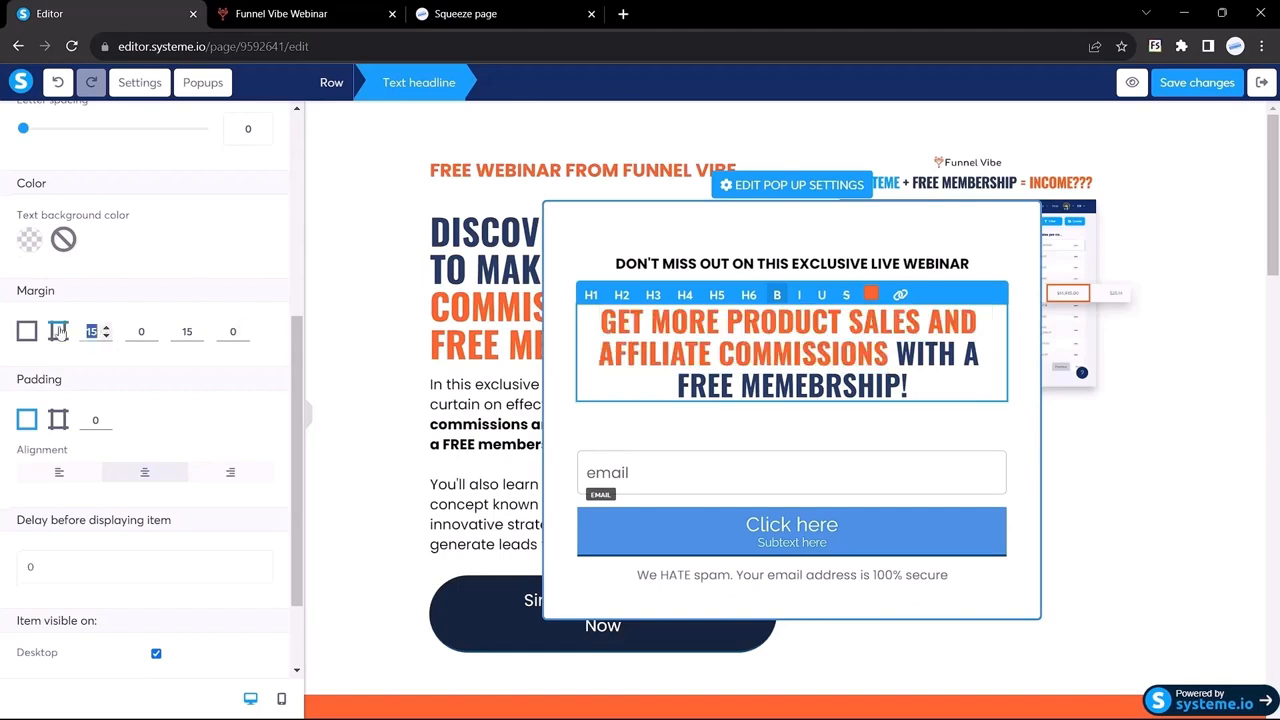
{"action": "type", "text": "0"}
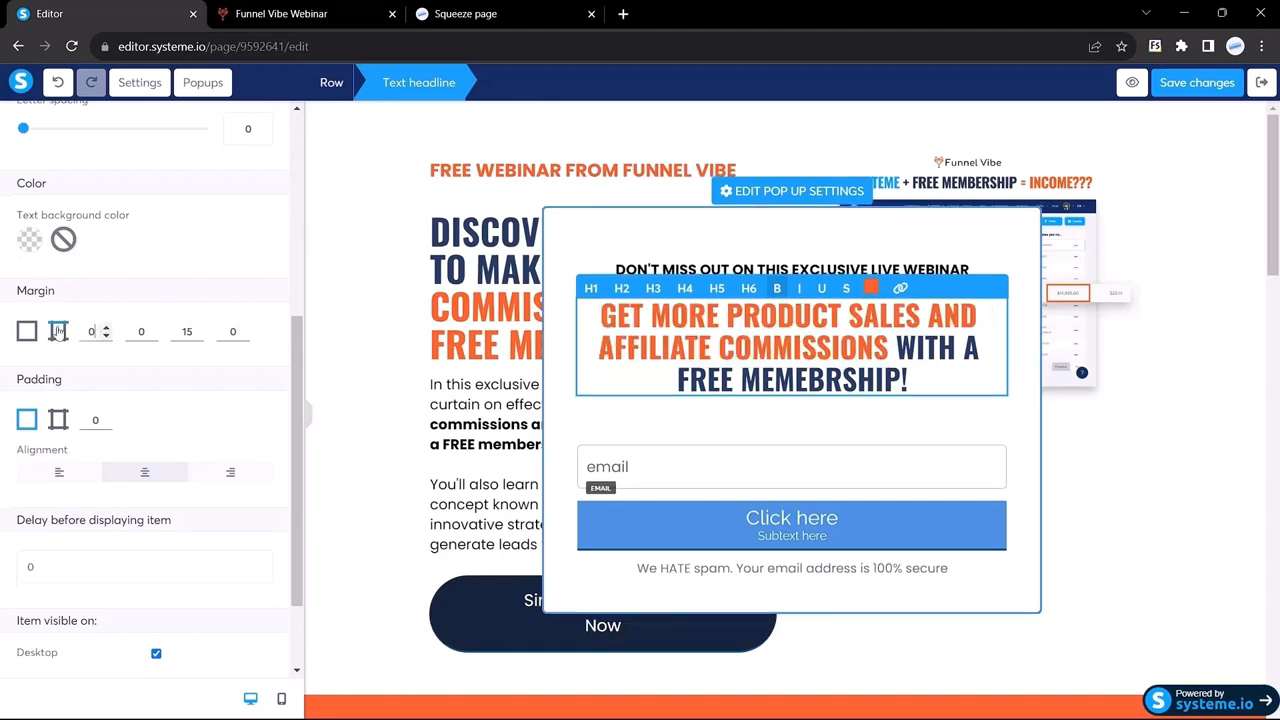
{"action": "double_click", "coordinate": [186, 331]}
{"action": "type", "text": "0"}
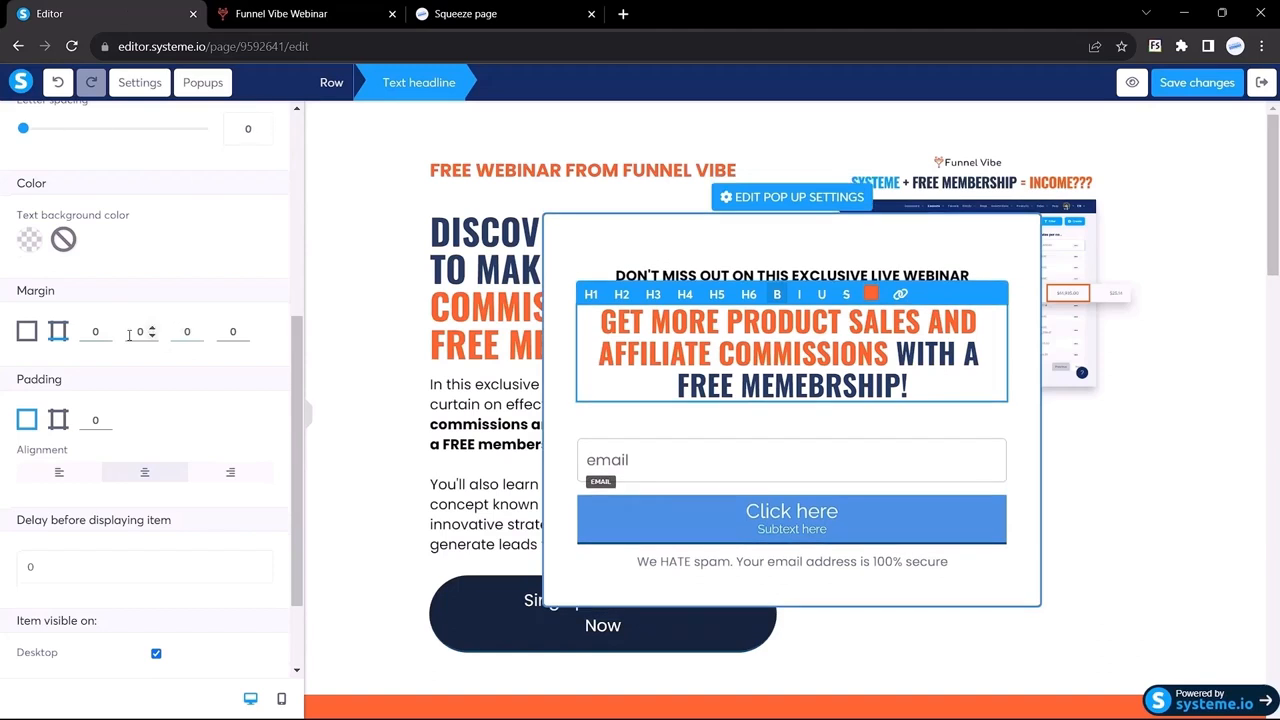
{"action": "scroll", "coordinate": [152, 332], "scroll_direction": "up", "scroll_amount": 4}
Step: Place a text block beneath the popup headline
{"action": "left_click", "coordinate": [29, 121]}
{"action": "left_click_drag", "start_coordinate": [137, 218], "coordinate": [165, 230]}
{"action": "left_click_drag", "start_coordinate": [37, 229], "coordinate": [745, 398]}
Step: Paste 'Reserve your seat now by entering your information below.' into the text block
{"action": "triple_click", "coordinate": [766, 400]}
{"action": "type", "text": "Reserve your seat now by entering your information below."}
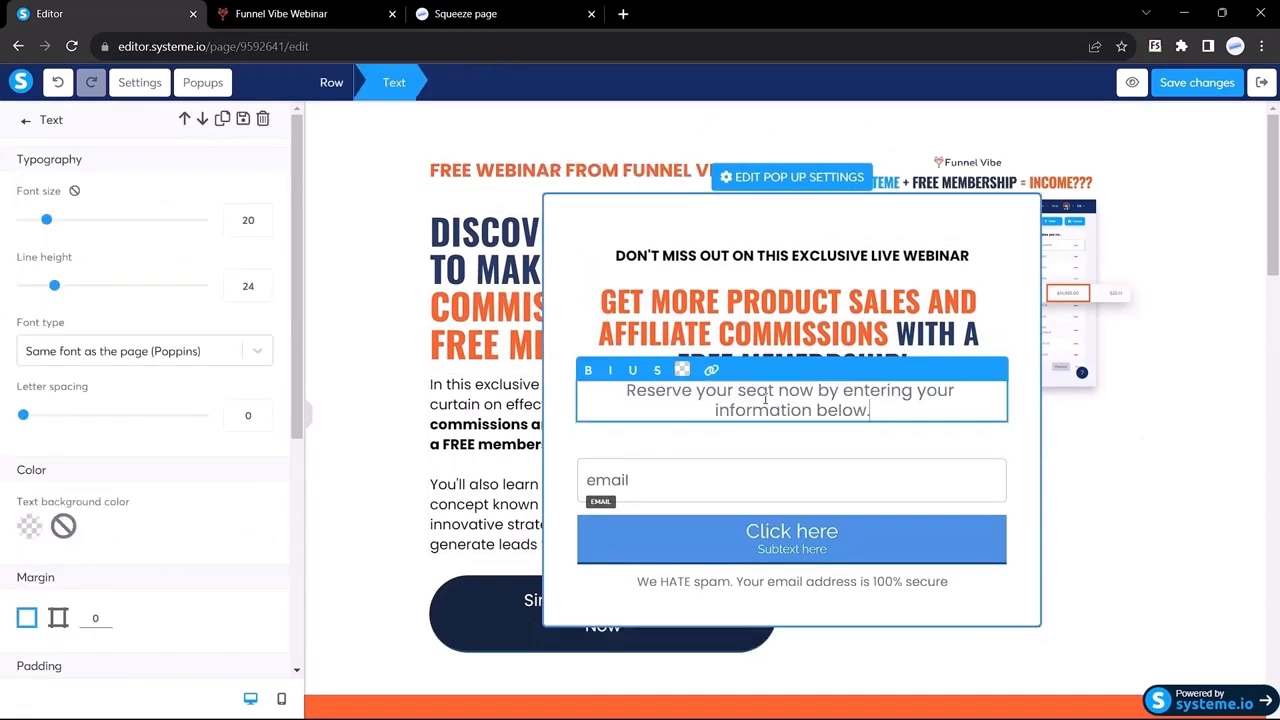
{"action": "left_click", "coordinate": [285, 12]}
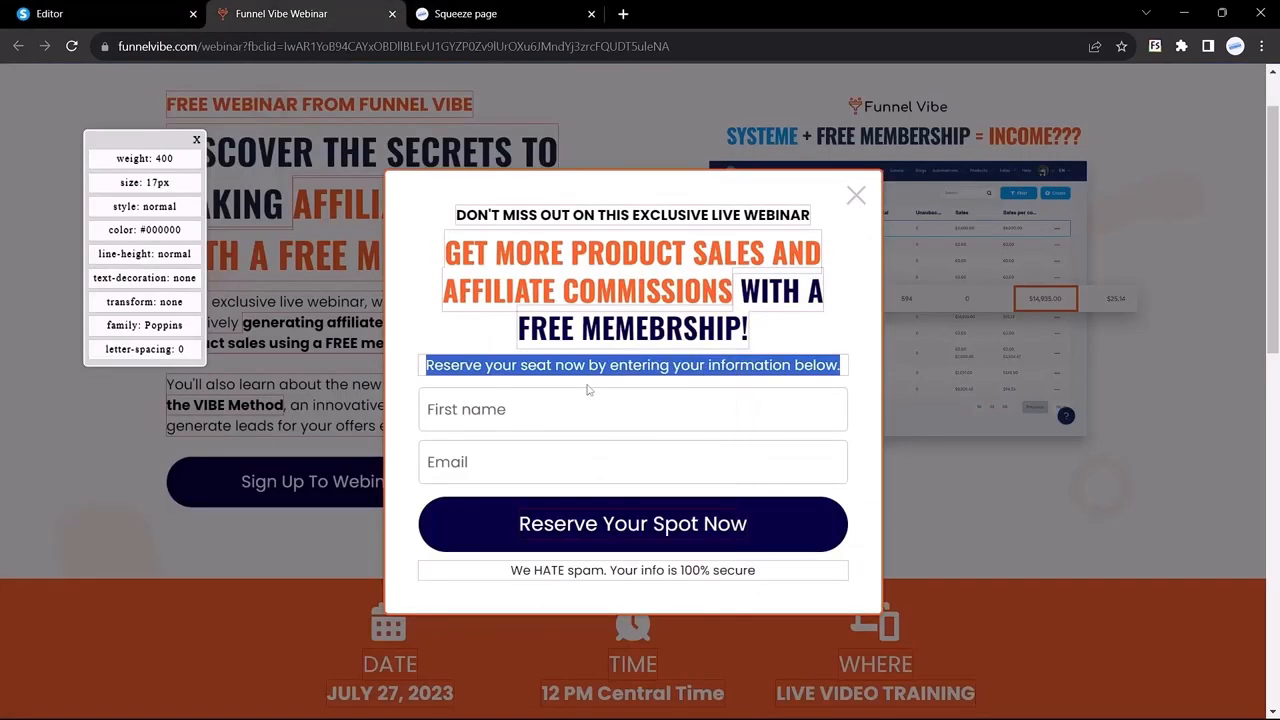
{"action": "left_click", "coordinate": [573, 376]}
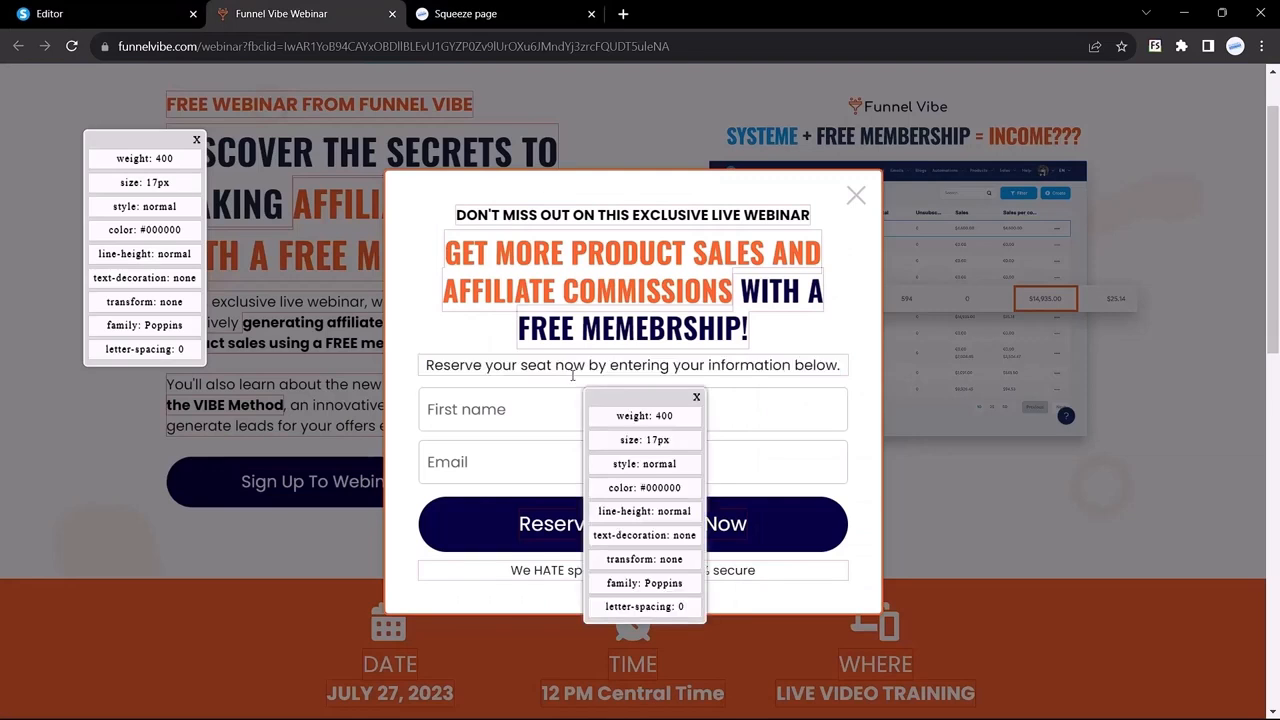
{"action": "left_click", "coordinate": [110, 14]}
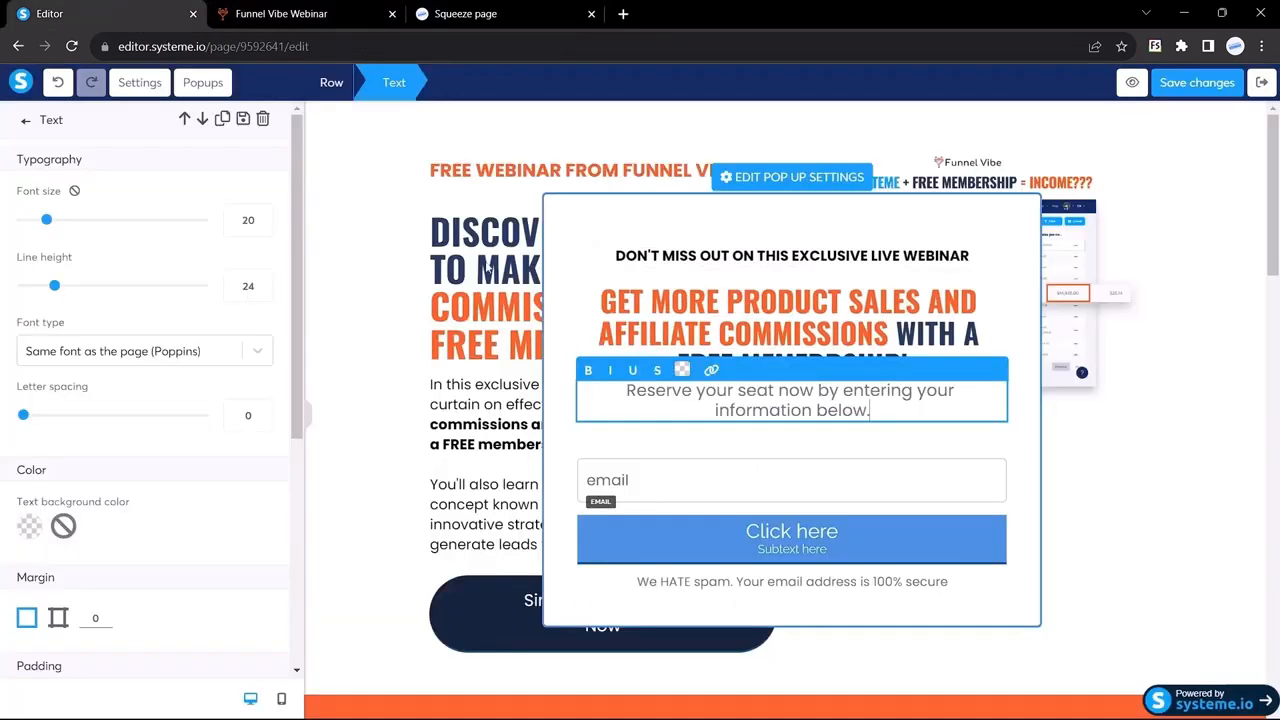
Step: Set the reservation line to size 17 in near-black
{"action": "double_click", "coordinate": [245, 221]}
{"action": "type", "text": "17"}
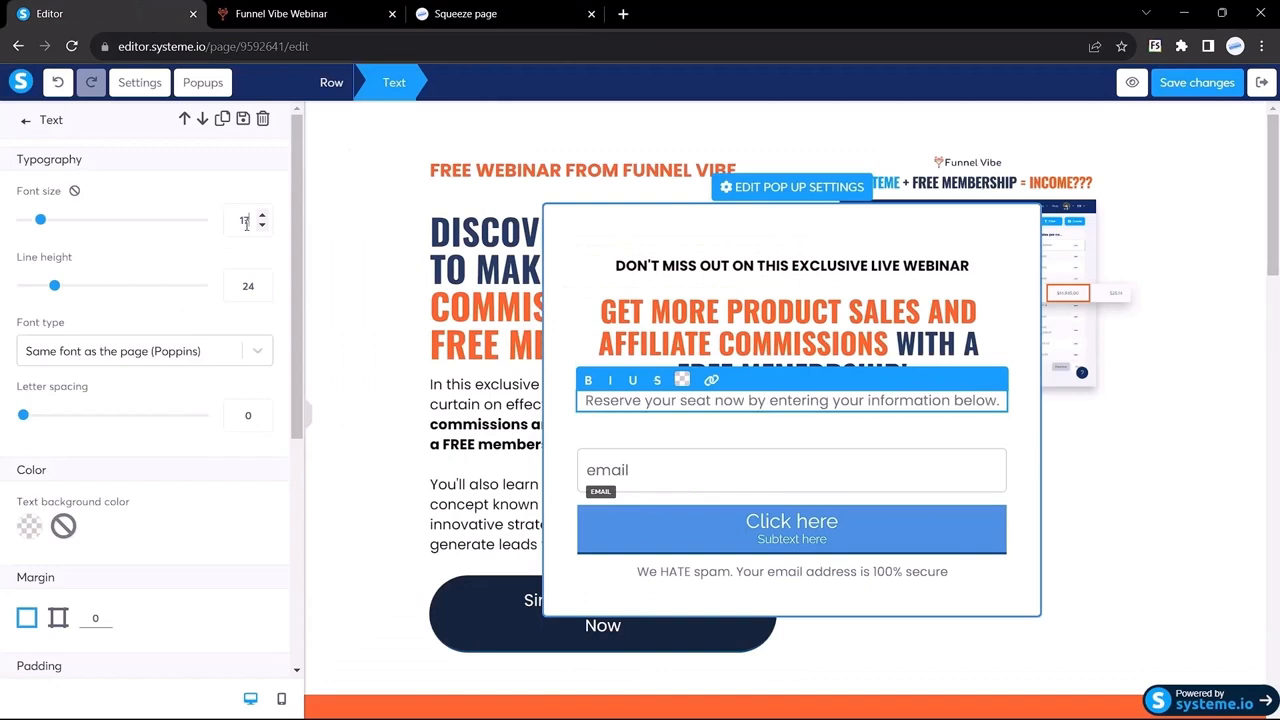
{"action": "scroll", "coordinate": [97, 425], "scroll_direction": "down", "scroll_amount": 1}
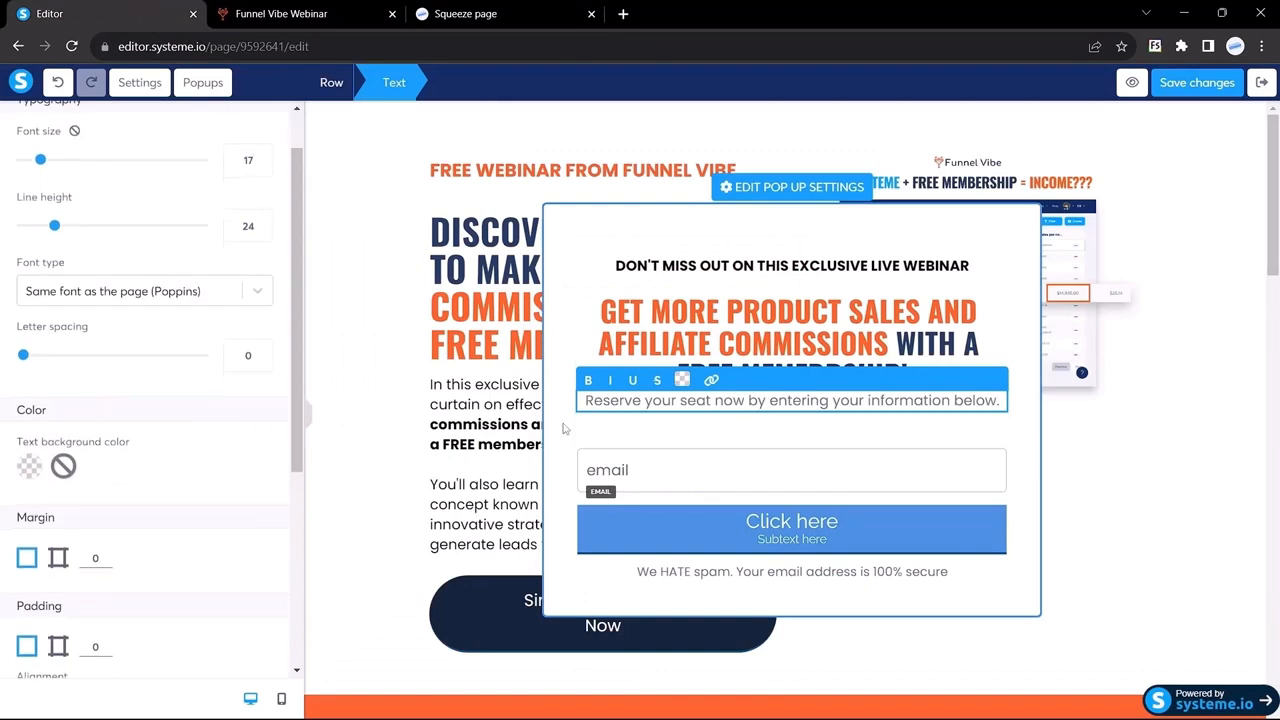
{"action": "triple_click", "coordinate": [680, 400]}
{"action": "left_click", "coordinate": [682, 380]}
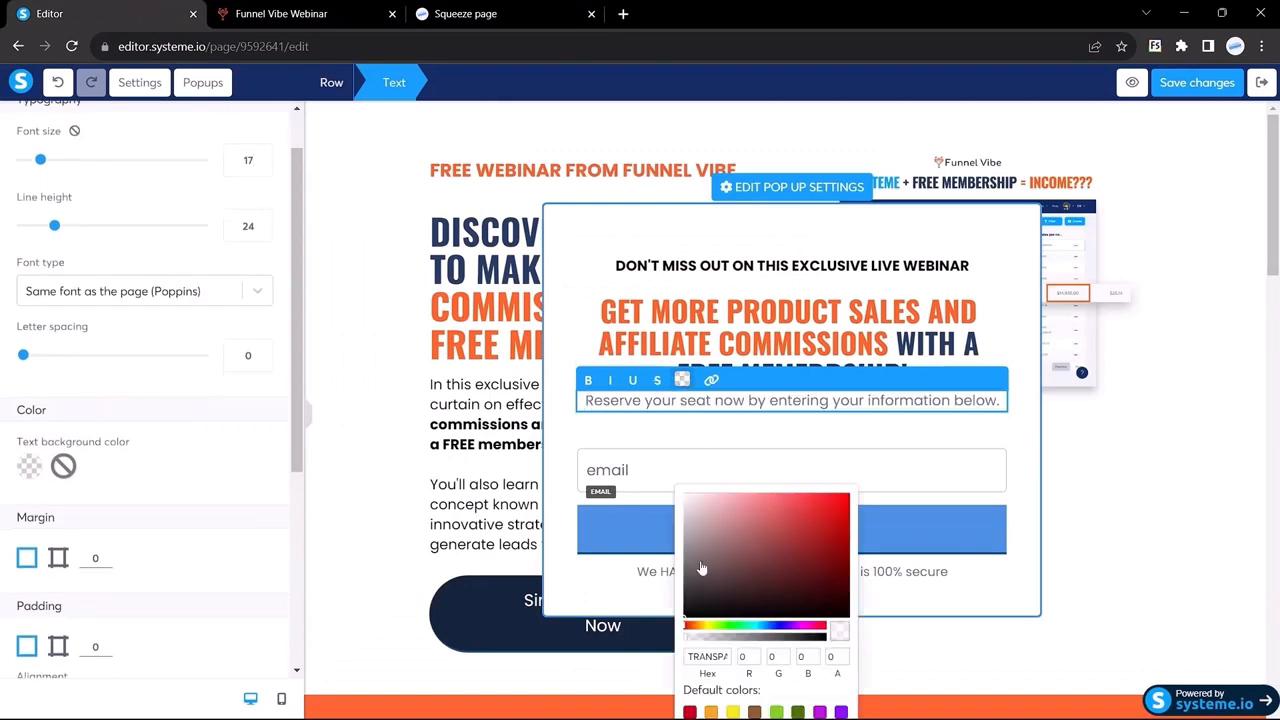
{"action": "left_click", "coordinate": [691, 606]}
{"action": "left_click", "coordinate": [565, 345]}
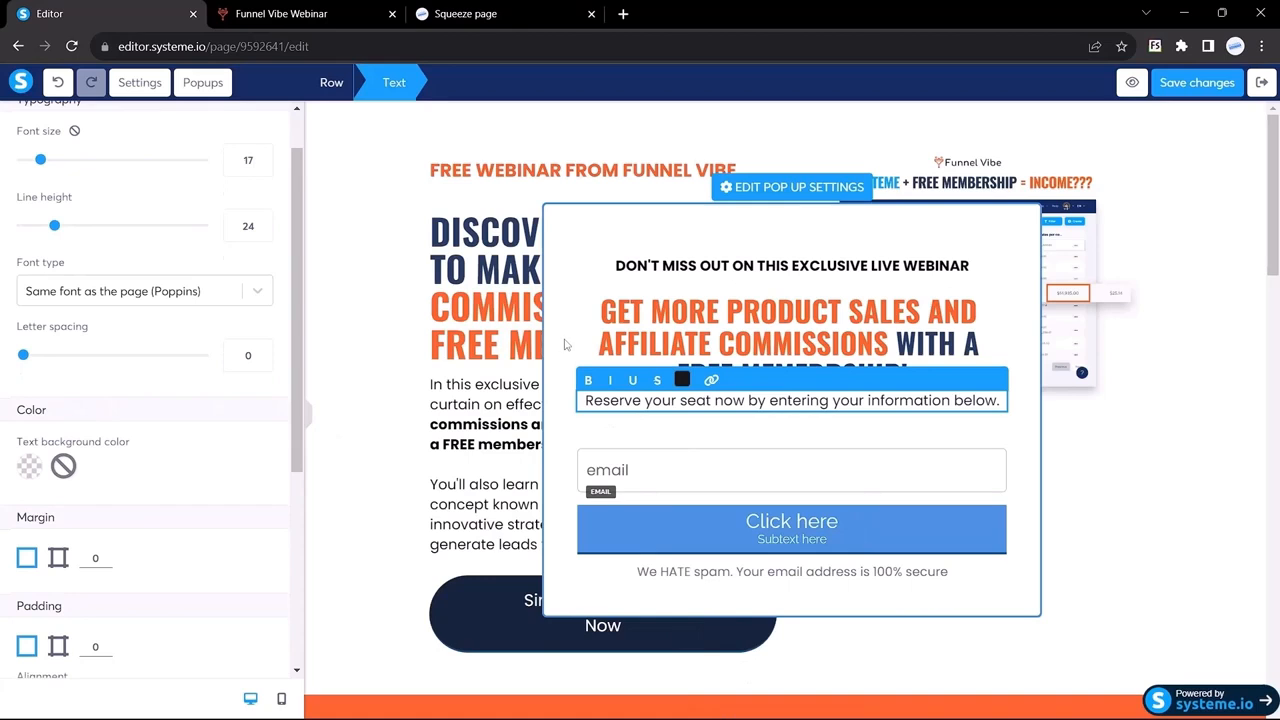
{"action": "left_click", "coordinate": [310, 420]}
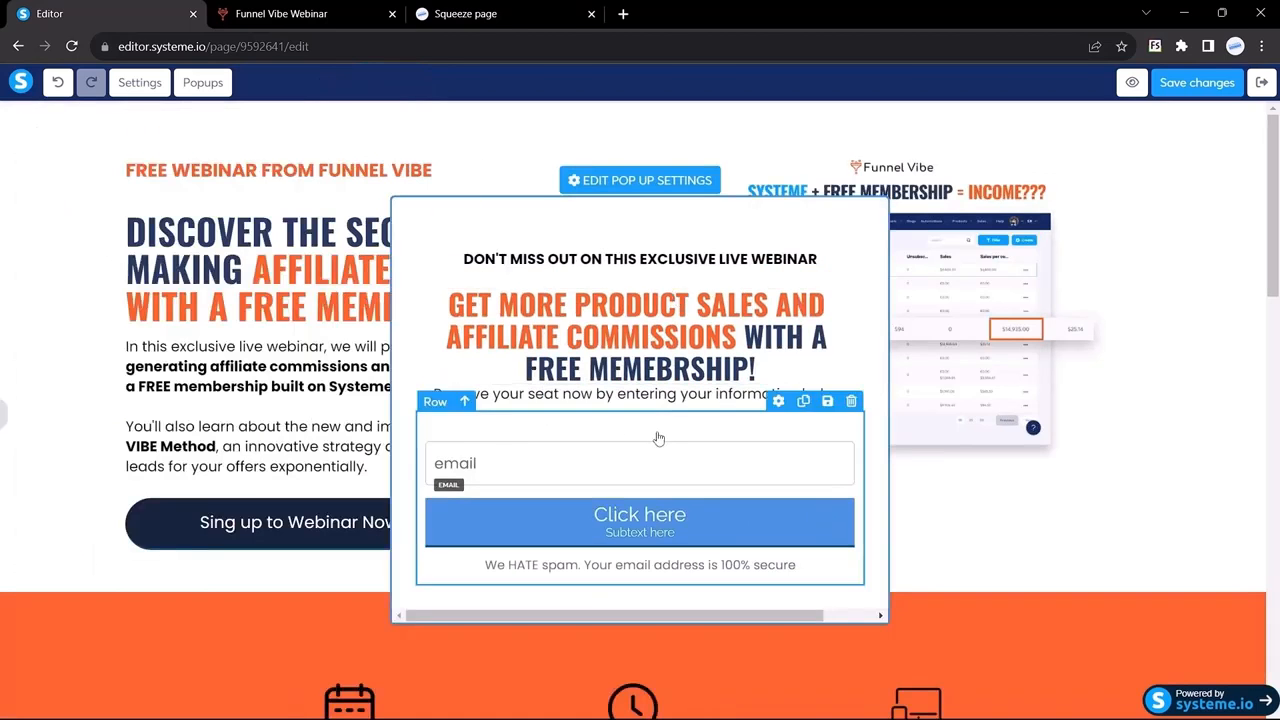
Step: Inspect the First name and Email fields on the Funnel Vibe popup
{"action": "left_click", "coordinate": [290, 13]}
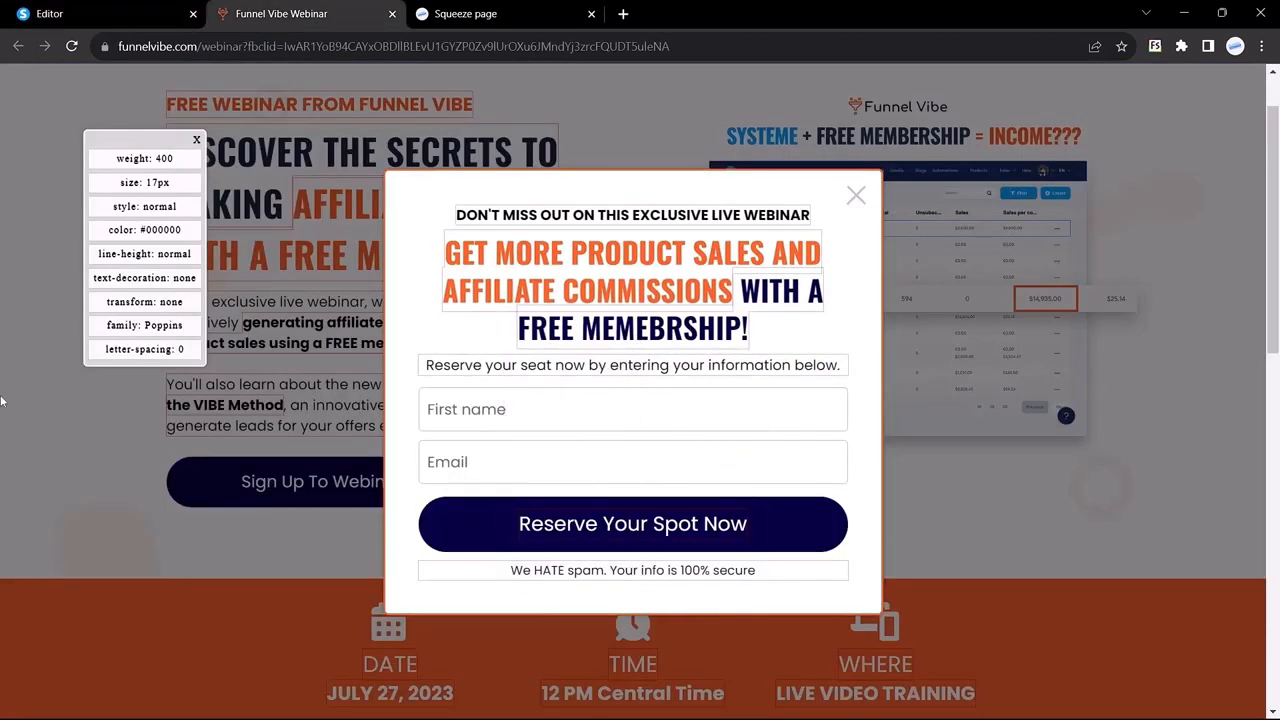
{"action": "left_click", "coordinate": [467, 413]}
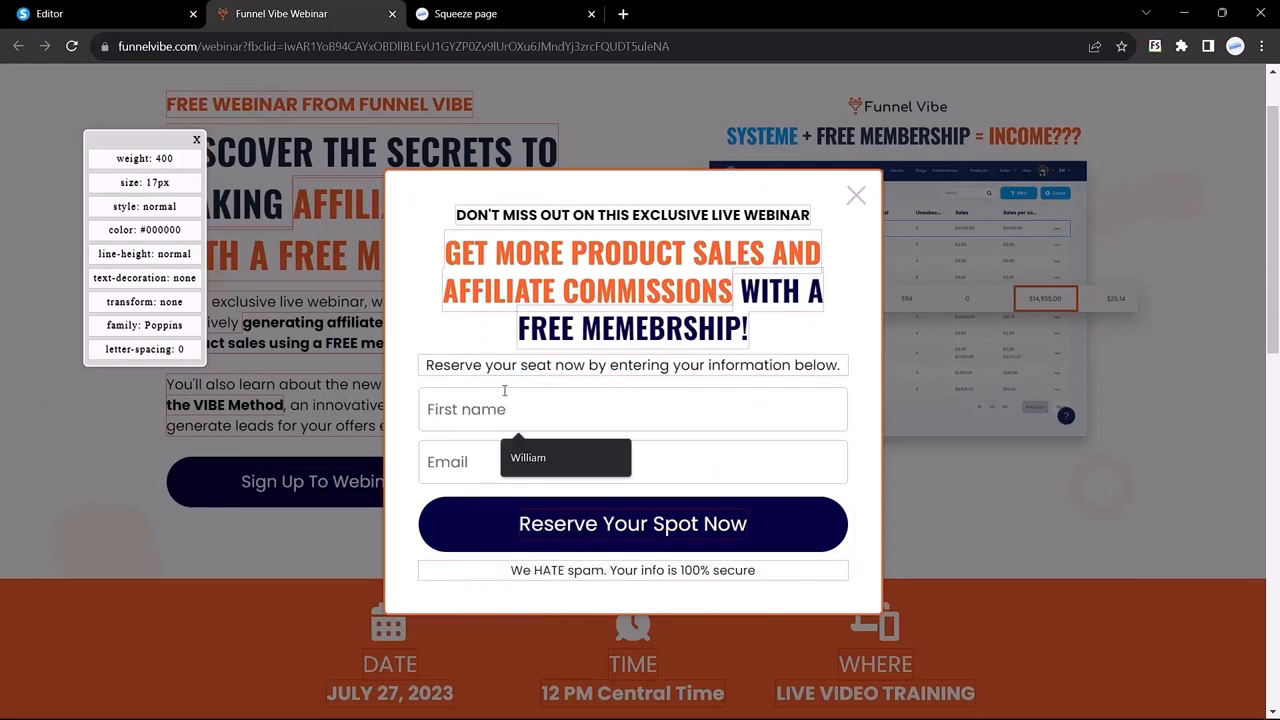
{"action": "left_click", "coordinate": [449, 458]}
{"action": "key", "text": "ctrl+shift+Tab"}
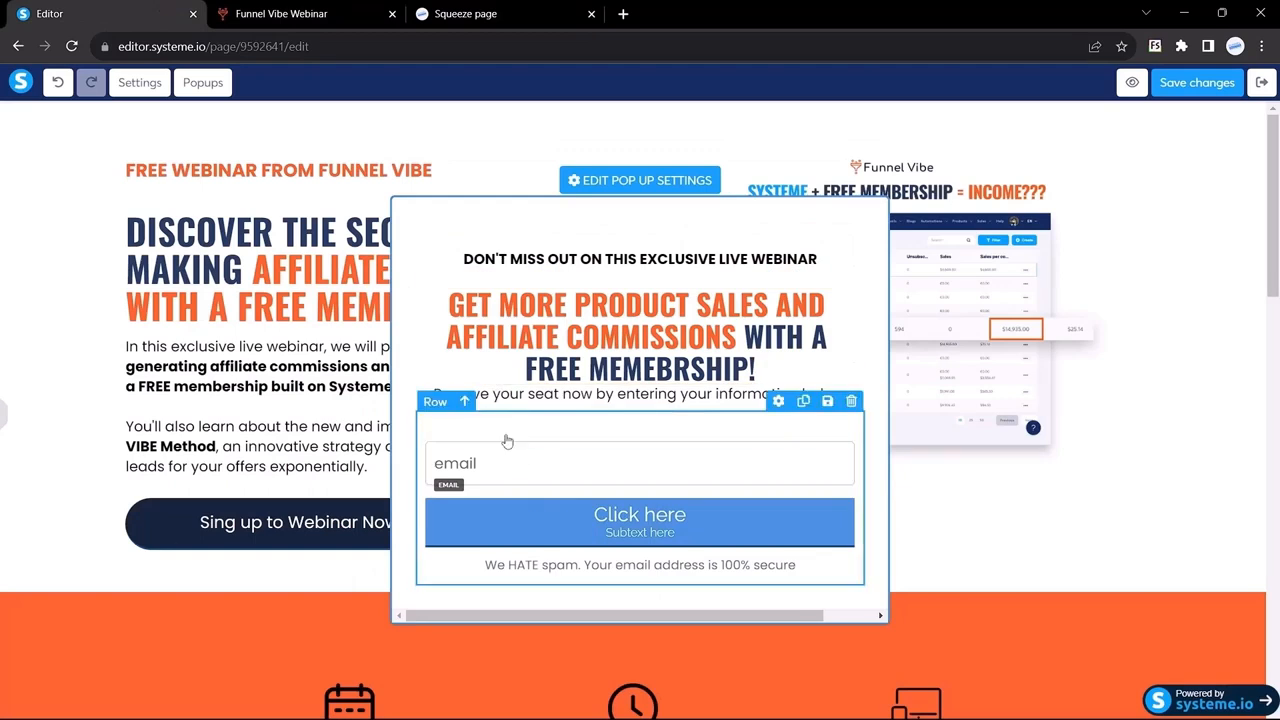
{"action": "mouse_move", "coordinate": [113, 368]}
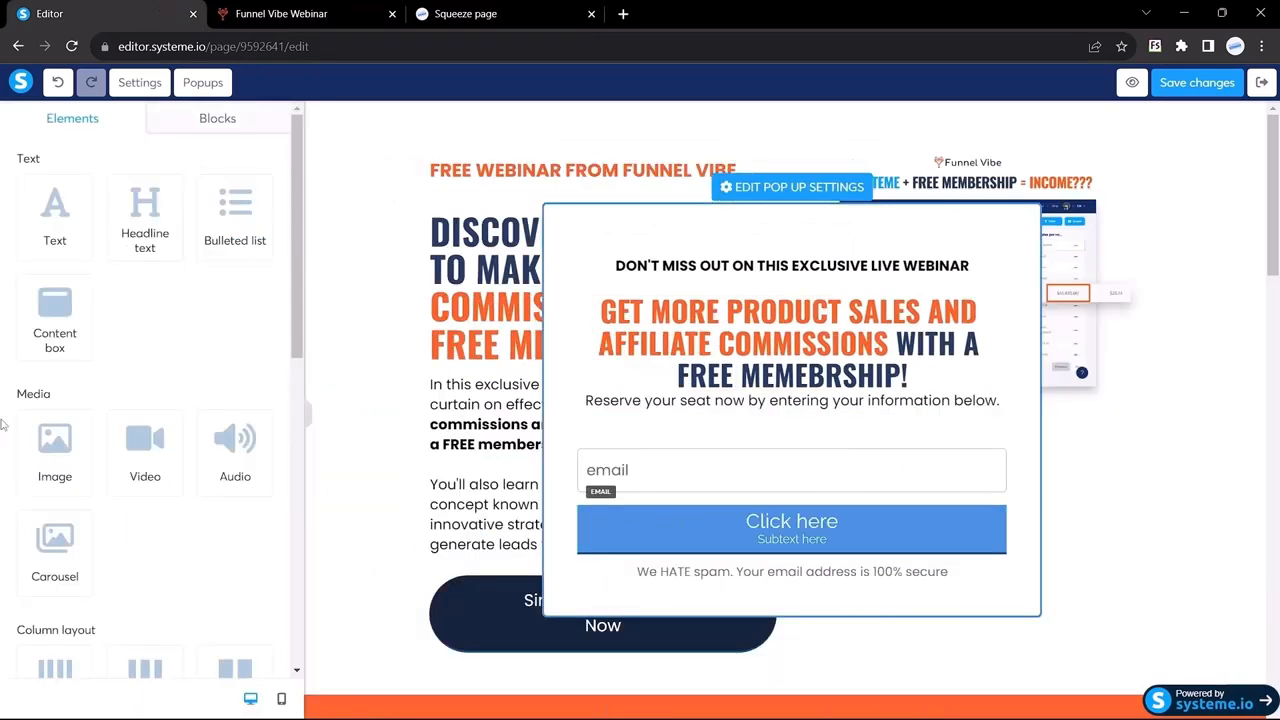
{"action": "scroll", "coordinate": [112, 366], "scroll_direction": "down", "scroll_amount": 5}
{"action": "scroll", "coordinate": [112, 366], "scroll_direction": "down", "scroll_amount": 1}
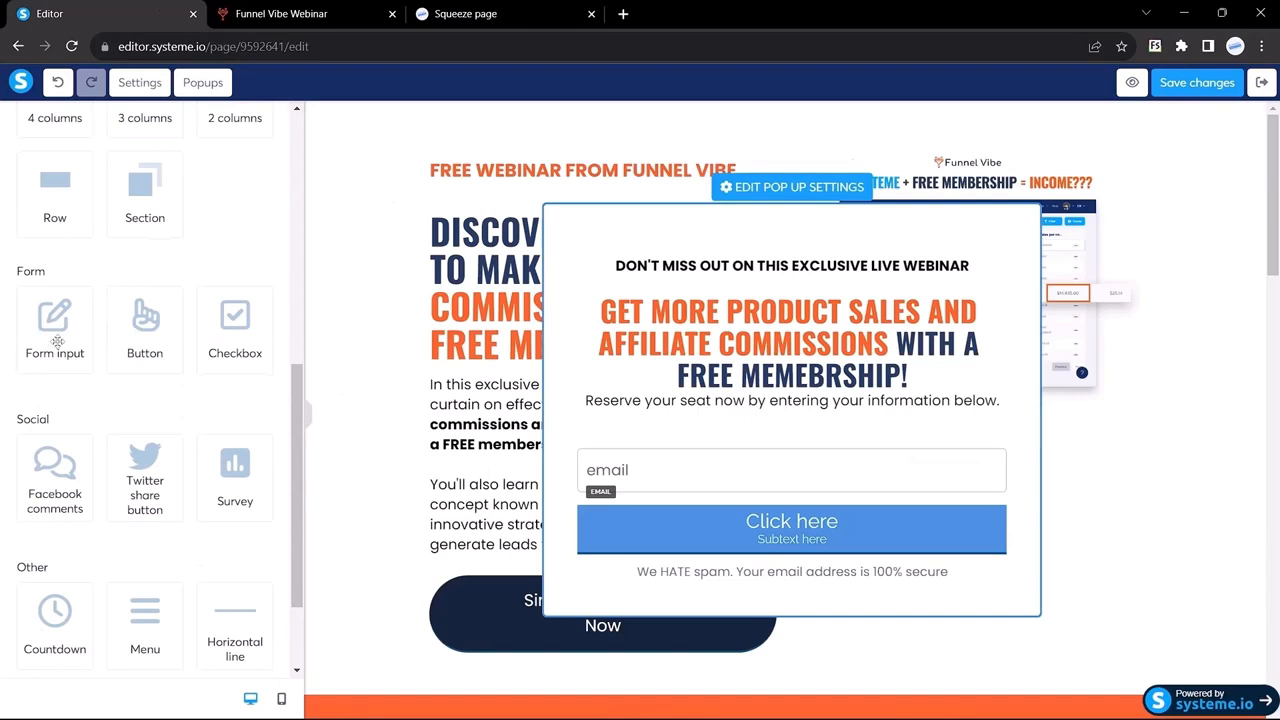
Step: Add a First name input field above the email field
{"action": "left_click_drag", "start_coordinate": [54, 330], "coordinate": [689, 421]}
{"action": "left_click", "coordinate": [689, 421]}
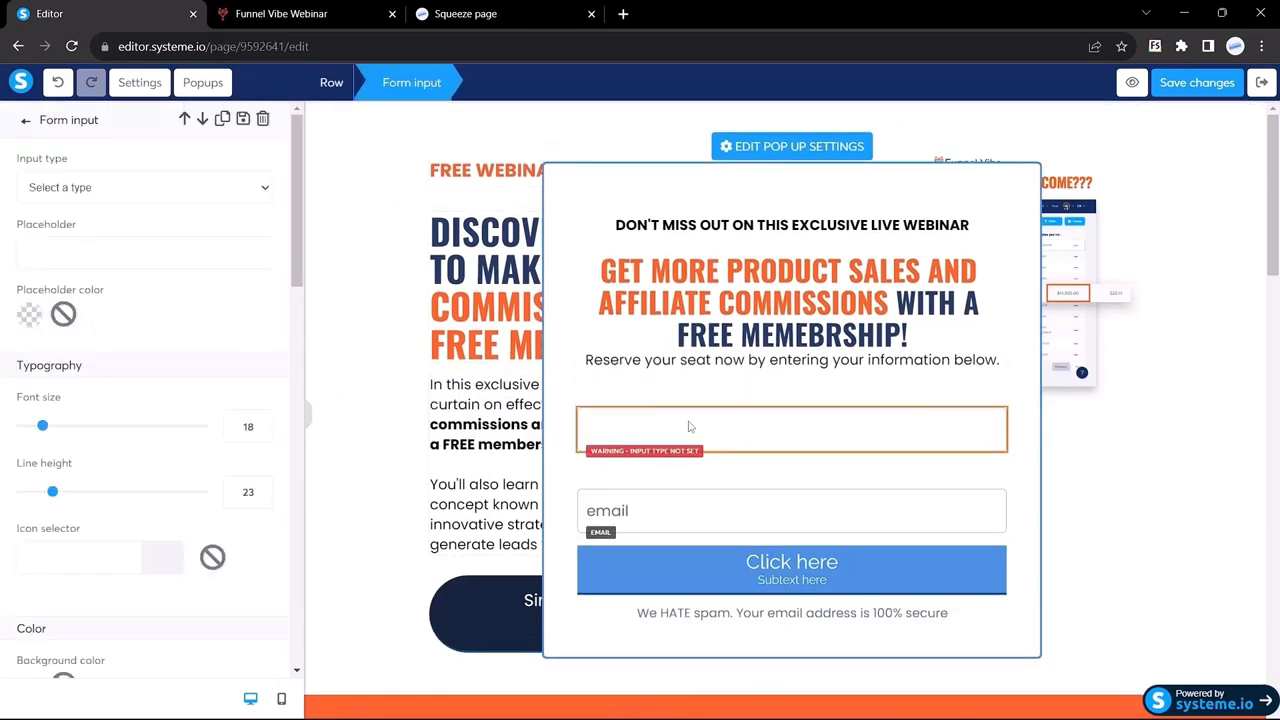
{"action": "left_click", "coordinate": [77, 188]}
{"action": "left_click", "coordinate": [56, 280]}
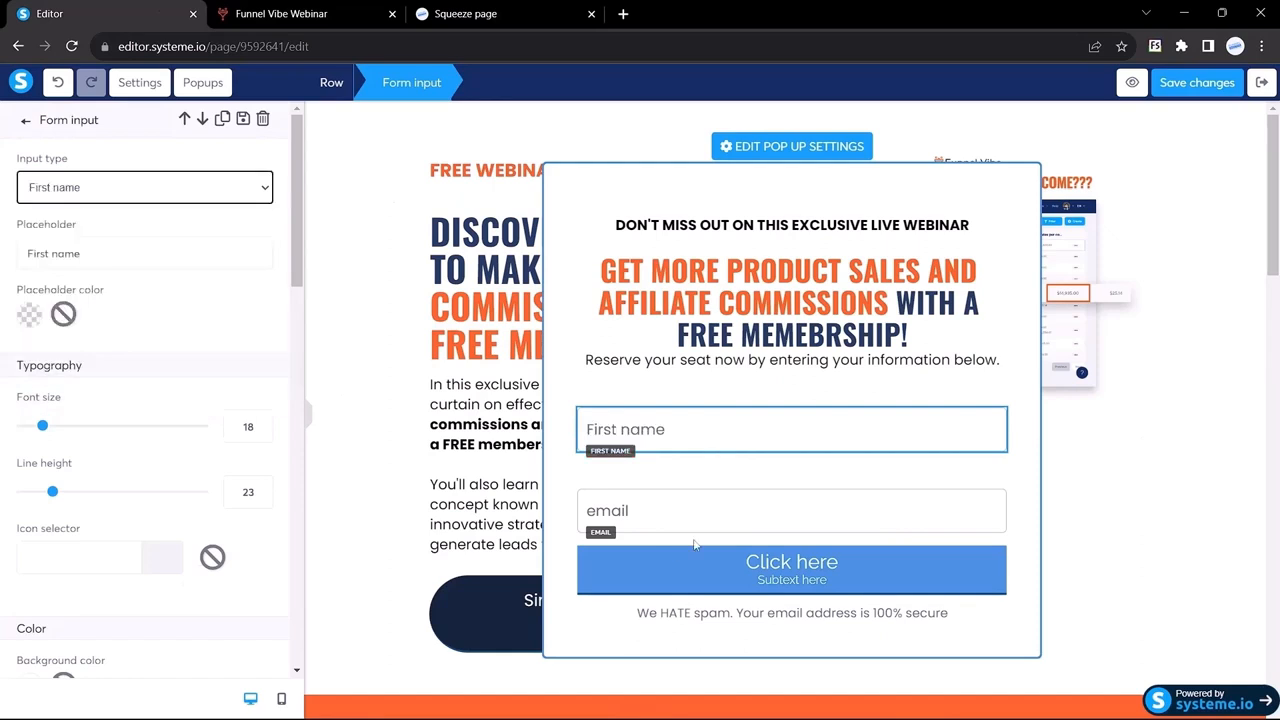
{"action": "left_click", "coordinate": [636, 515]}
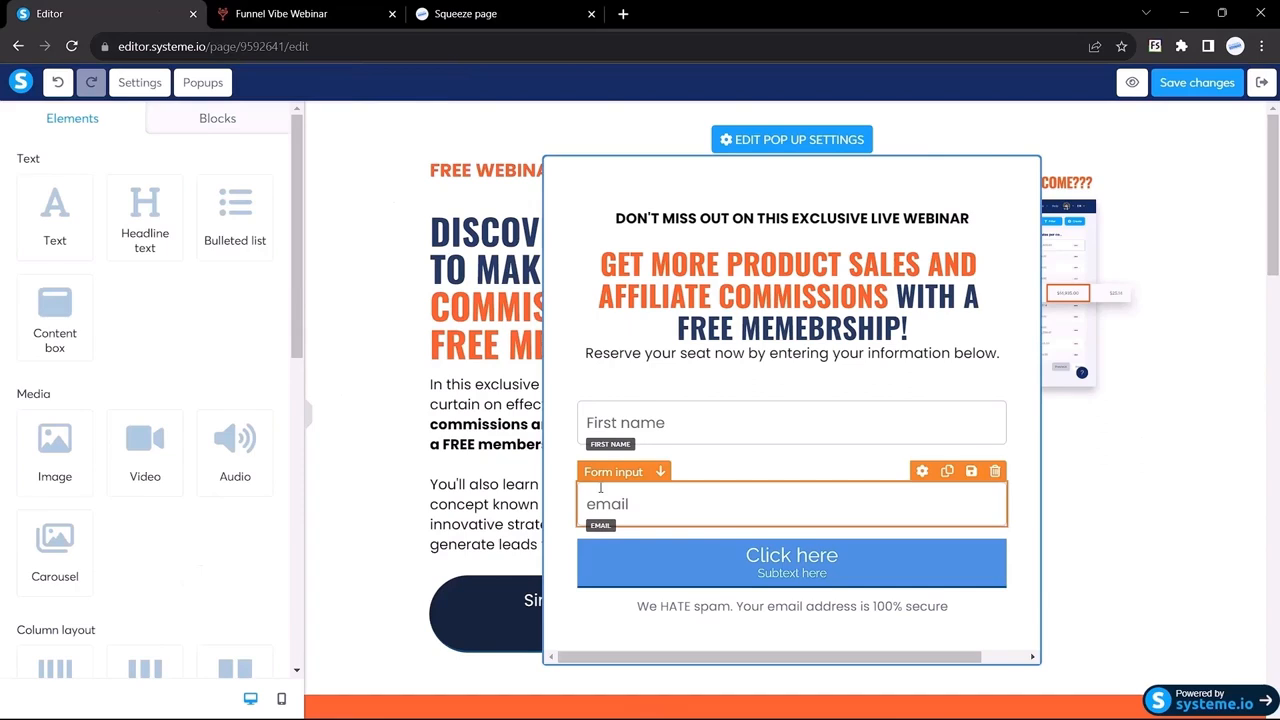
Step: Change the email field's placeholder to 'Email' and compare with Funnel Vibe
{"action": "left_click", "coordinate": [600, 488]}
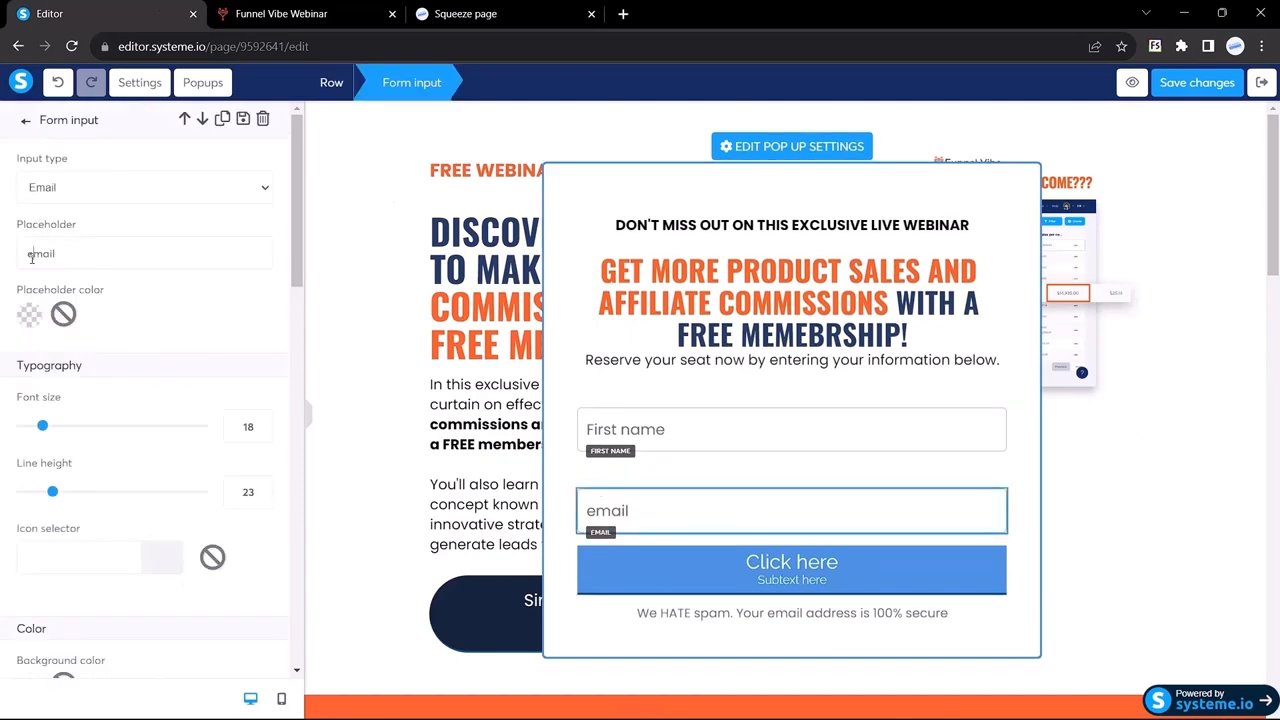
{"action": "key", "text": "BackSpace"}
{"action": "type", "text": "E"}
{"action": "left_click", "coordinate": [316, 16]}
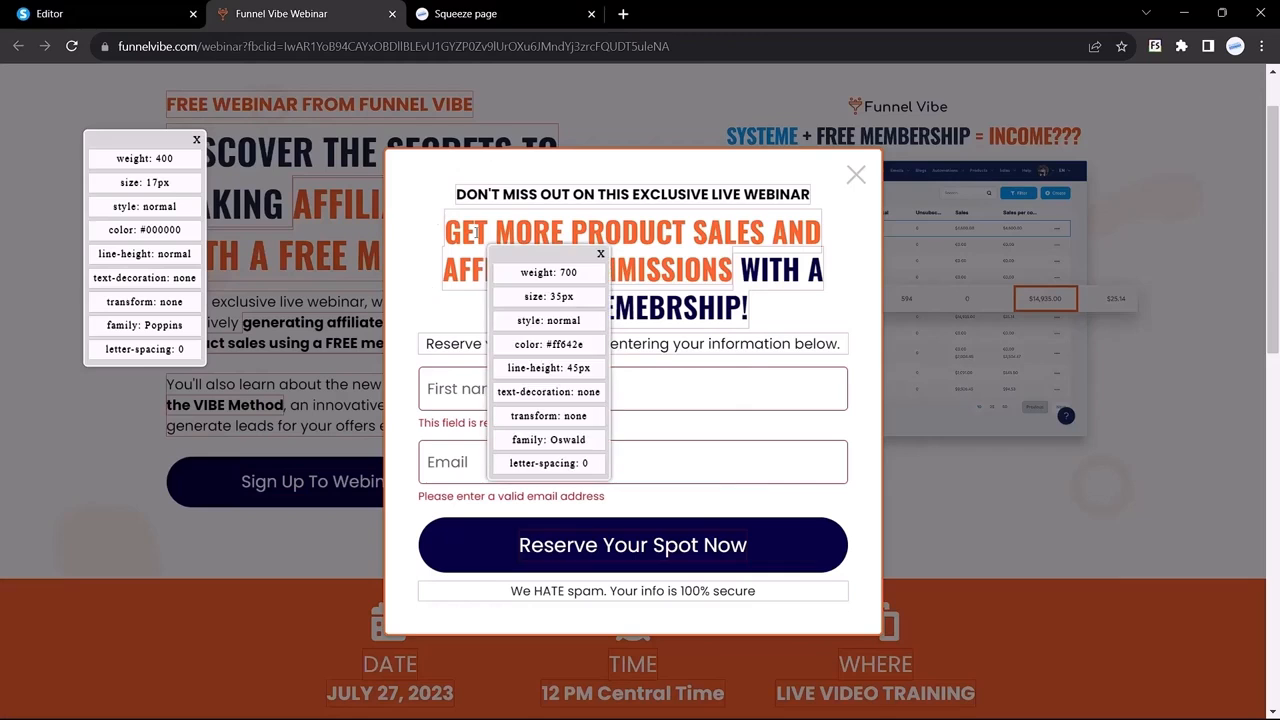
Step: Give the email field an orange #ff642e border
{"action": "left_click", "coordinate": [479, 240]}
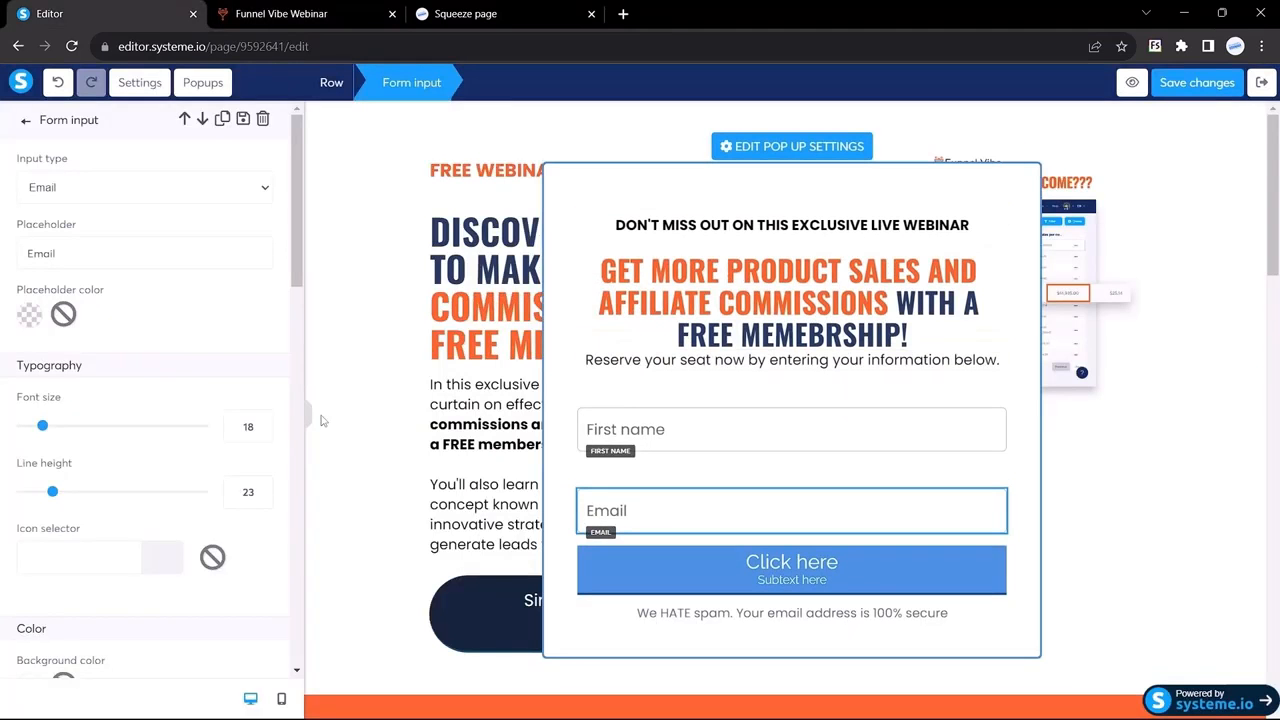
{"action": "scroll", "coordinate": [177, 374], "scroll_direction": "down", "scroll_amount": 1}
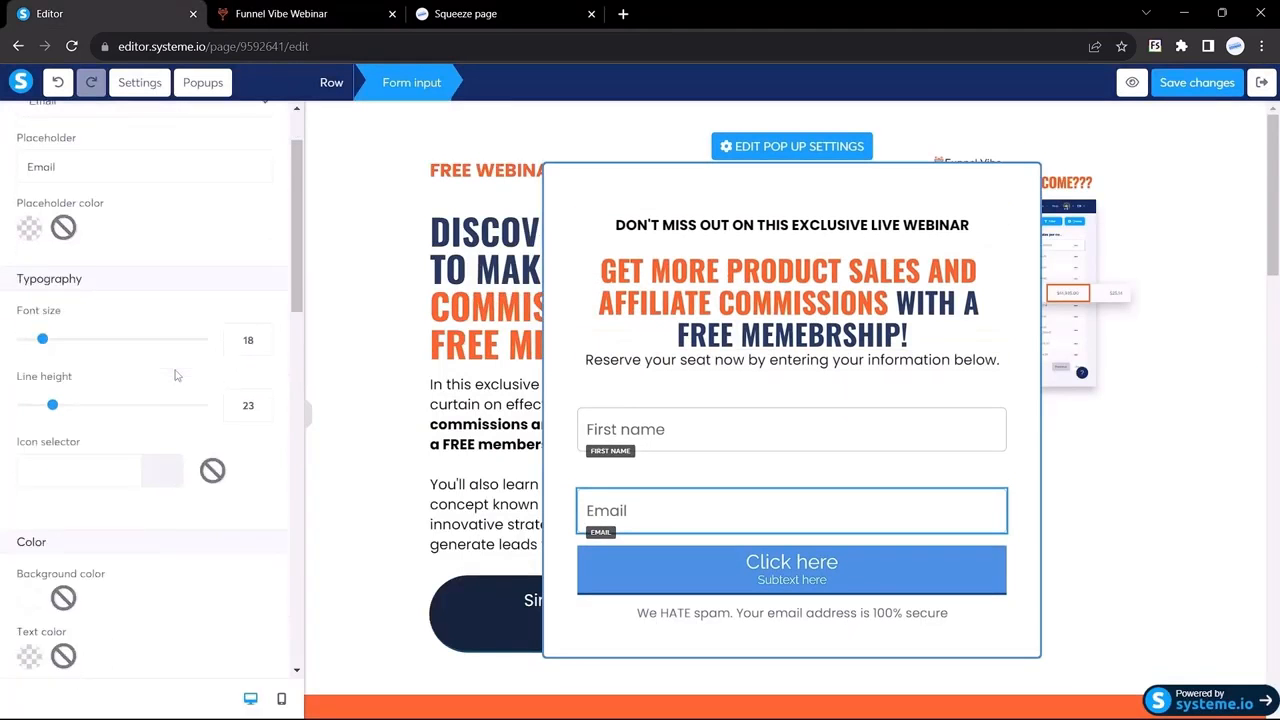
{"action": "scroll", "coordinate": [175, 375], "scroll_direction": "down", "scroll_amount": 10}
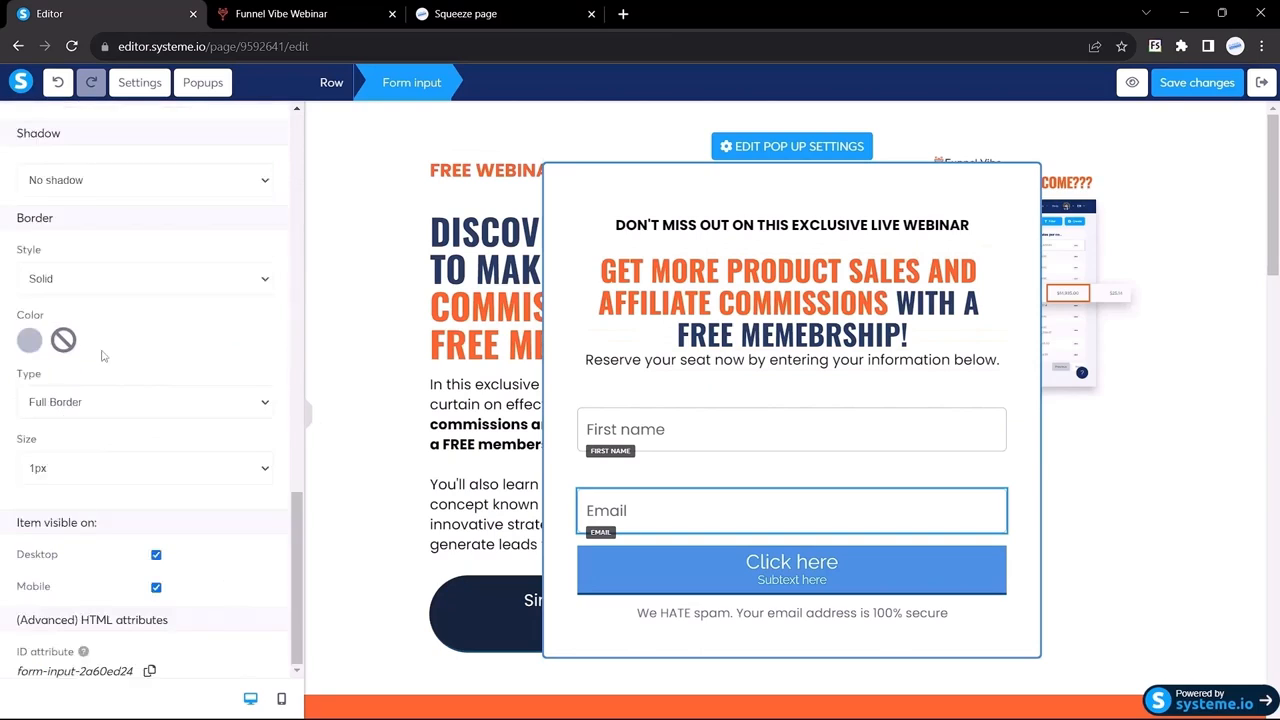
{"action": "left_click", "coordinate": [29, 341]}
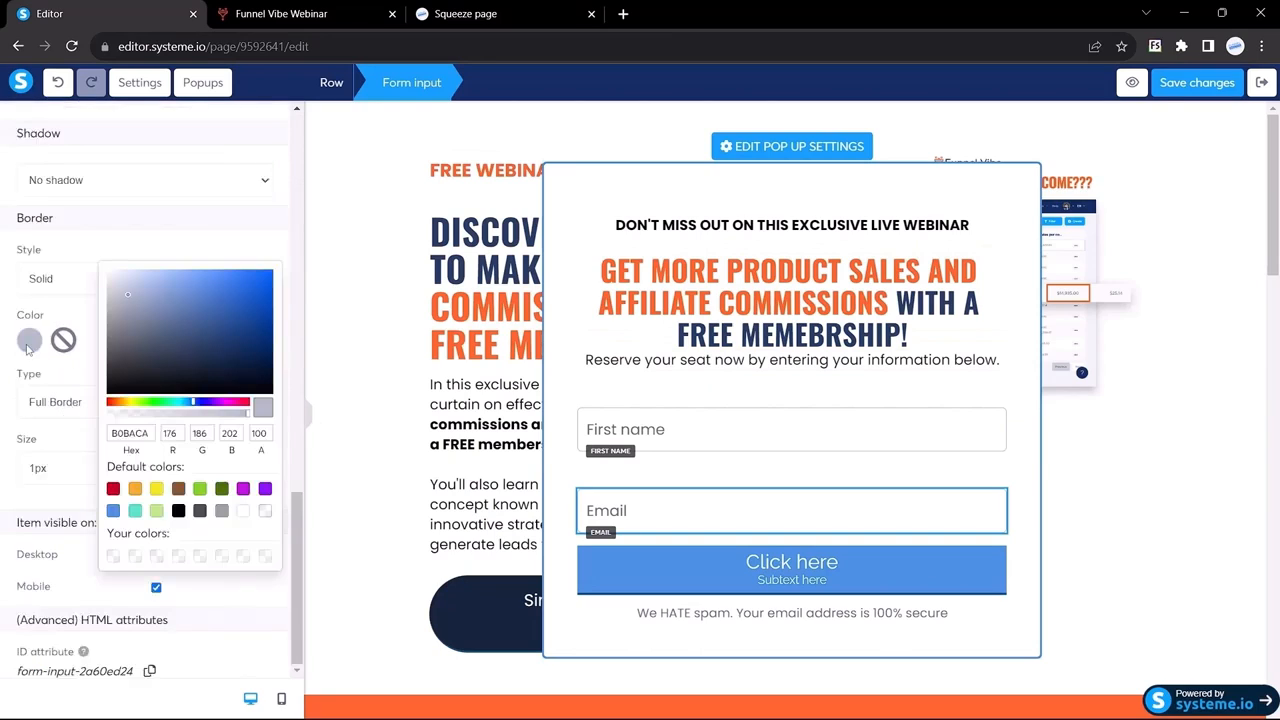
{"action": "left_click", "coordinate": [129, 433]}
{"action": "type", "text": "#ff642e"}
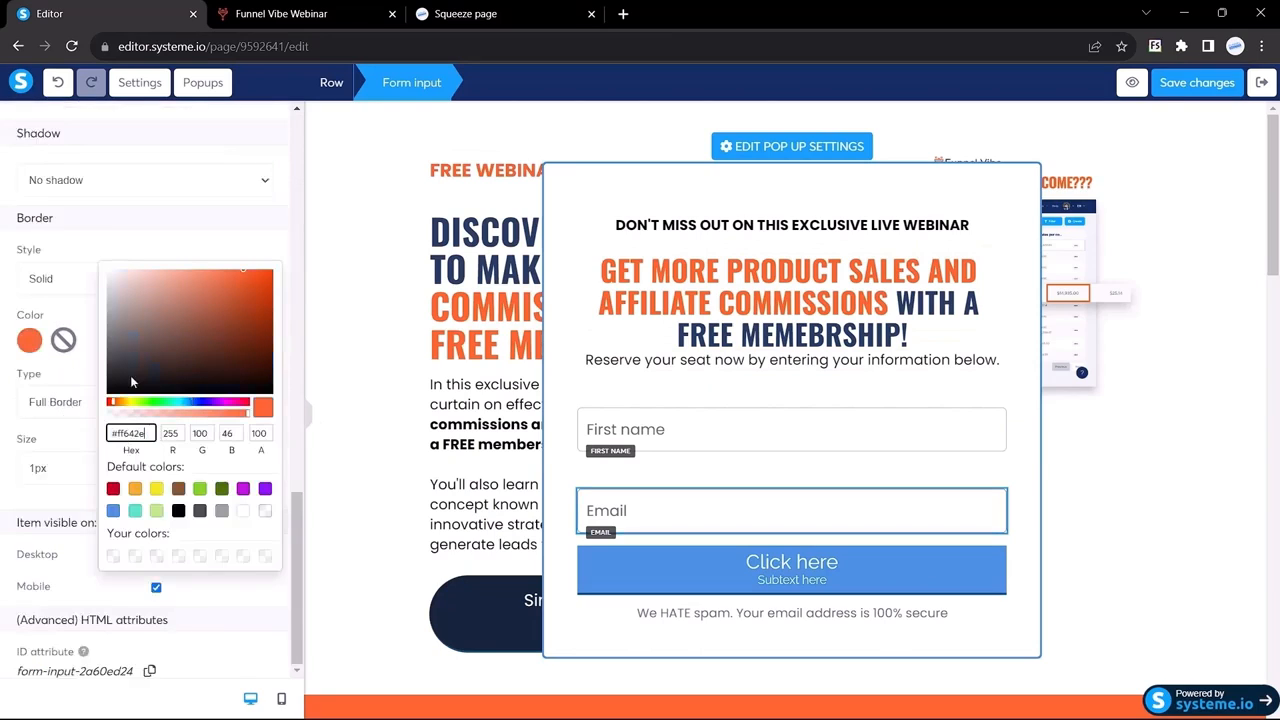
{"action": "left_click", "coordinate": [2, 299]}
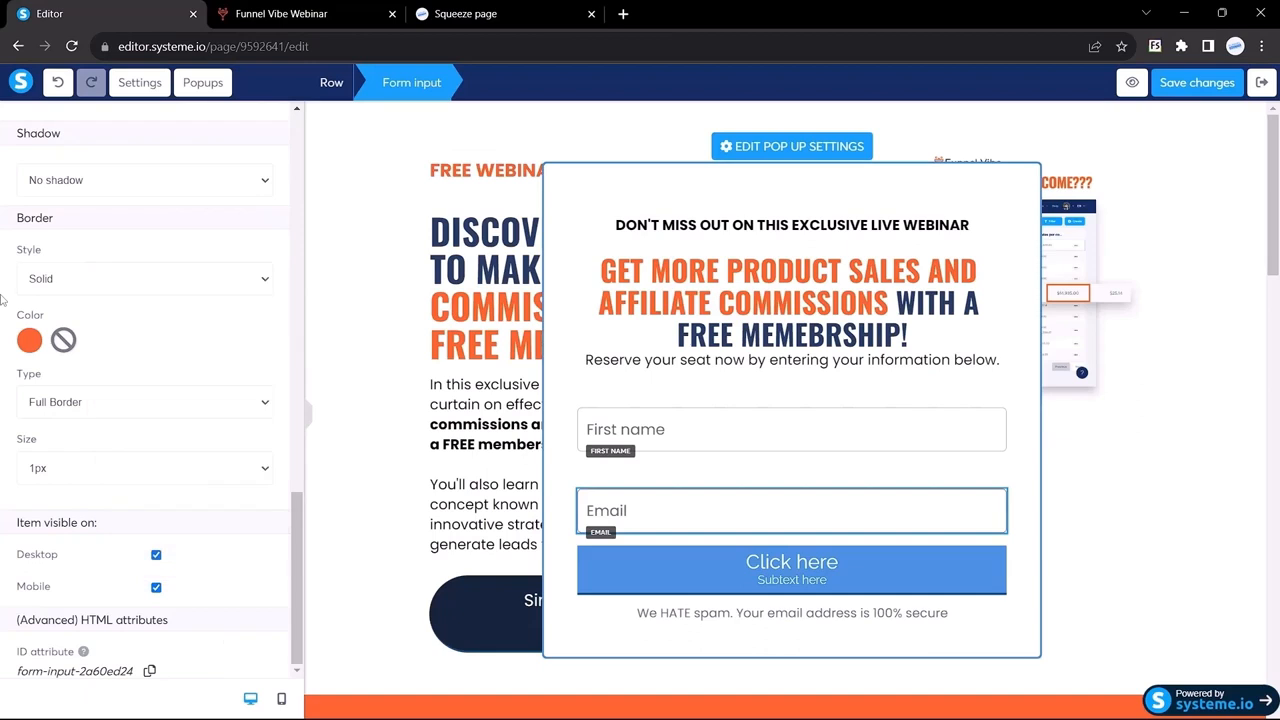
{"action": "left_click", "coordinate": [310, 422]}
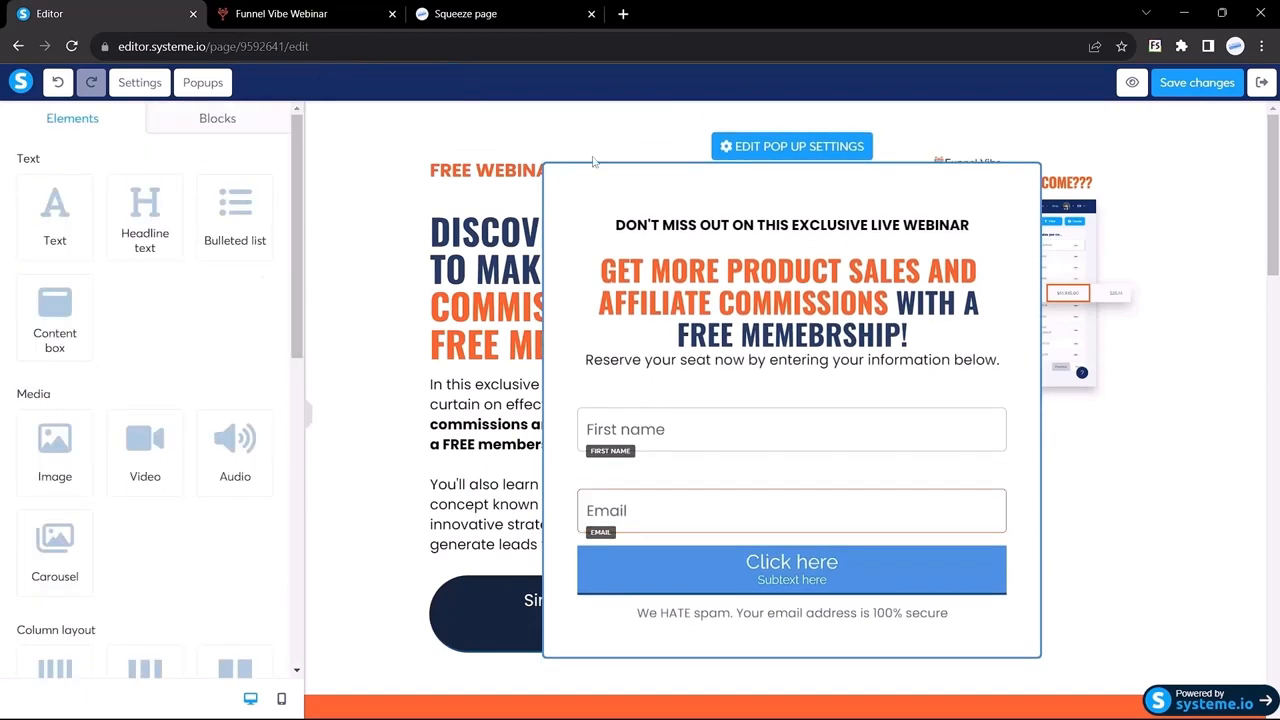
Step: Give the First name field an orange #ff642e border
{"action": "left_click", "coordinate": [656, 432]}
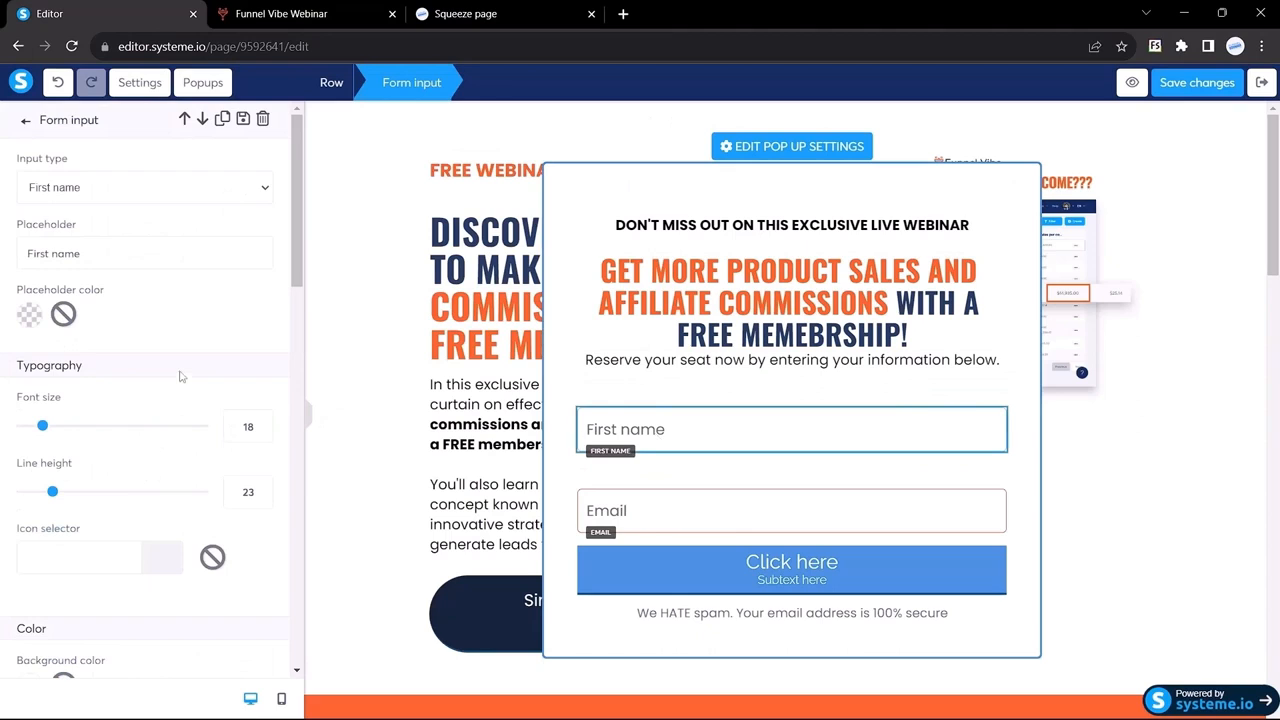
{"action": "scroll", "coordinate": [180, 376], "scroll_direction": "down", "scroll_amount": 3}
{"action": "scroll", "coordinate": [91, 397], "scroll_direction": "down", "scroll_amount": 8}
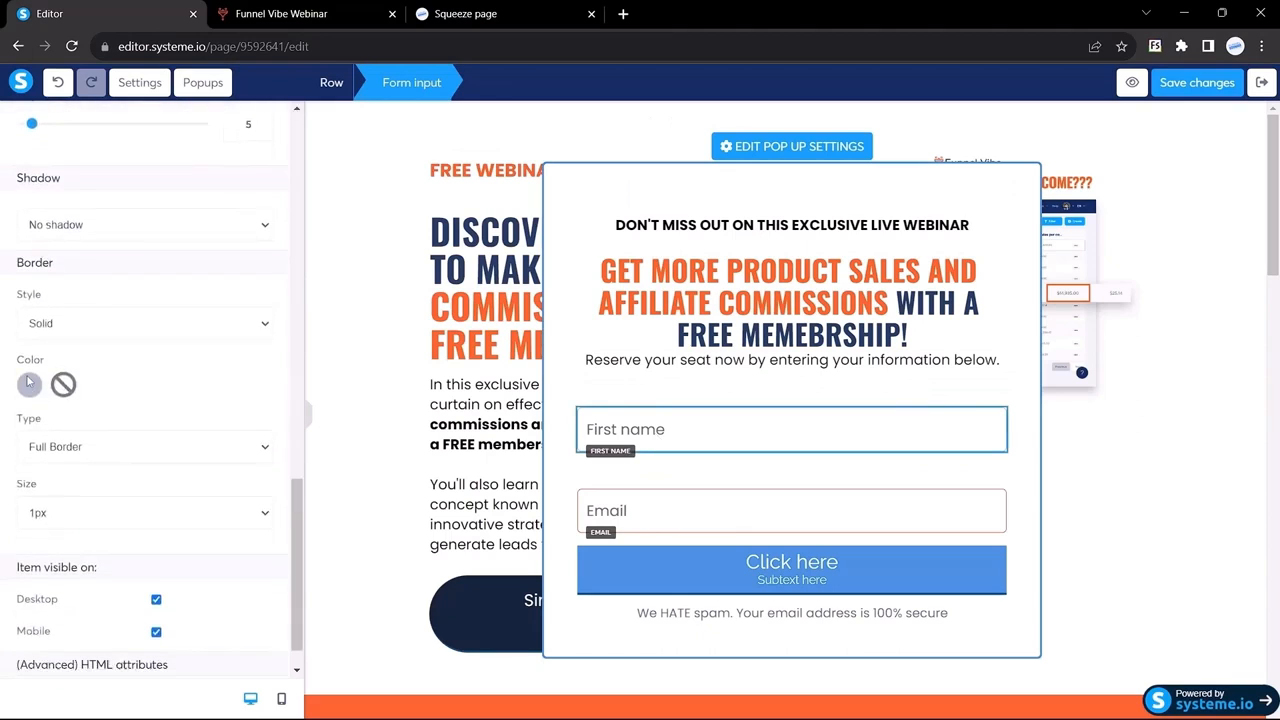
{"action": "left_click", "coordinate": [29, 384]}
{"action": "left_click", "coordinate": [130, 478]}
{"action": "key", "text": "ctrl+a"}
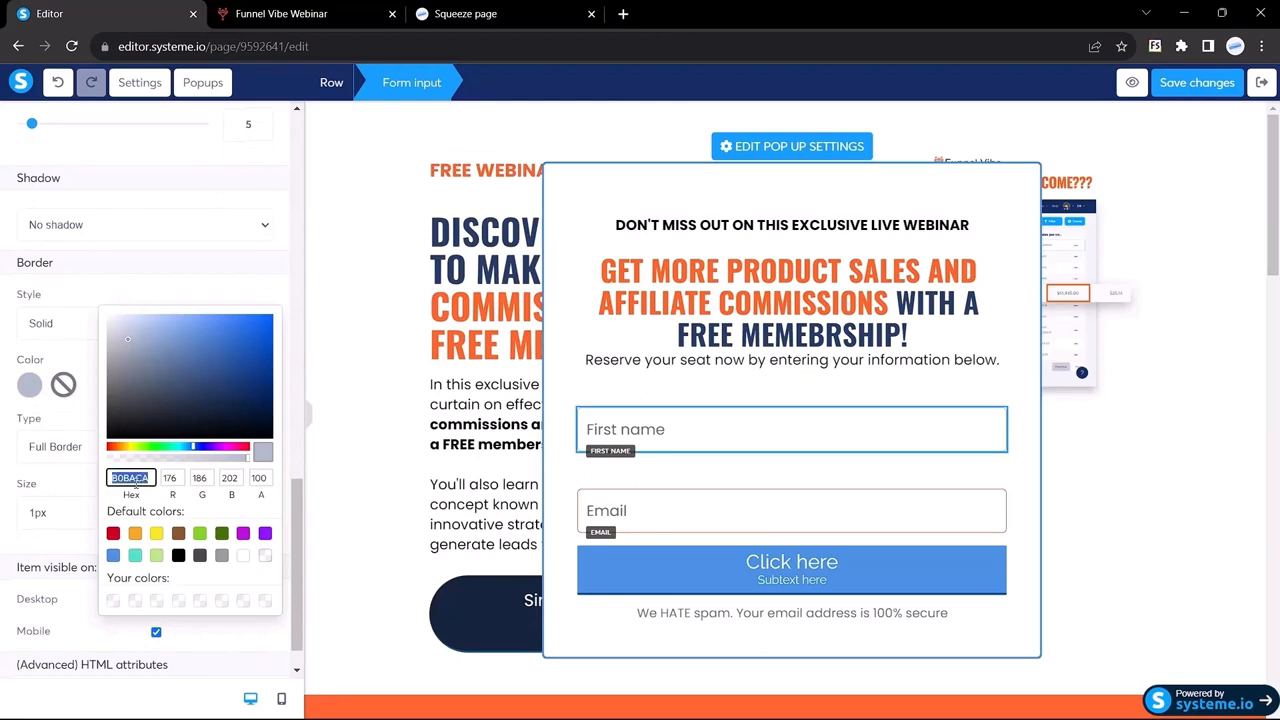
{"action": "type", "text": "#ff642e"}
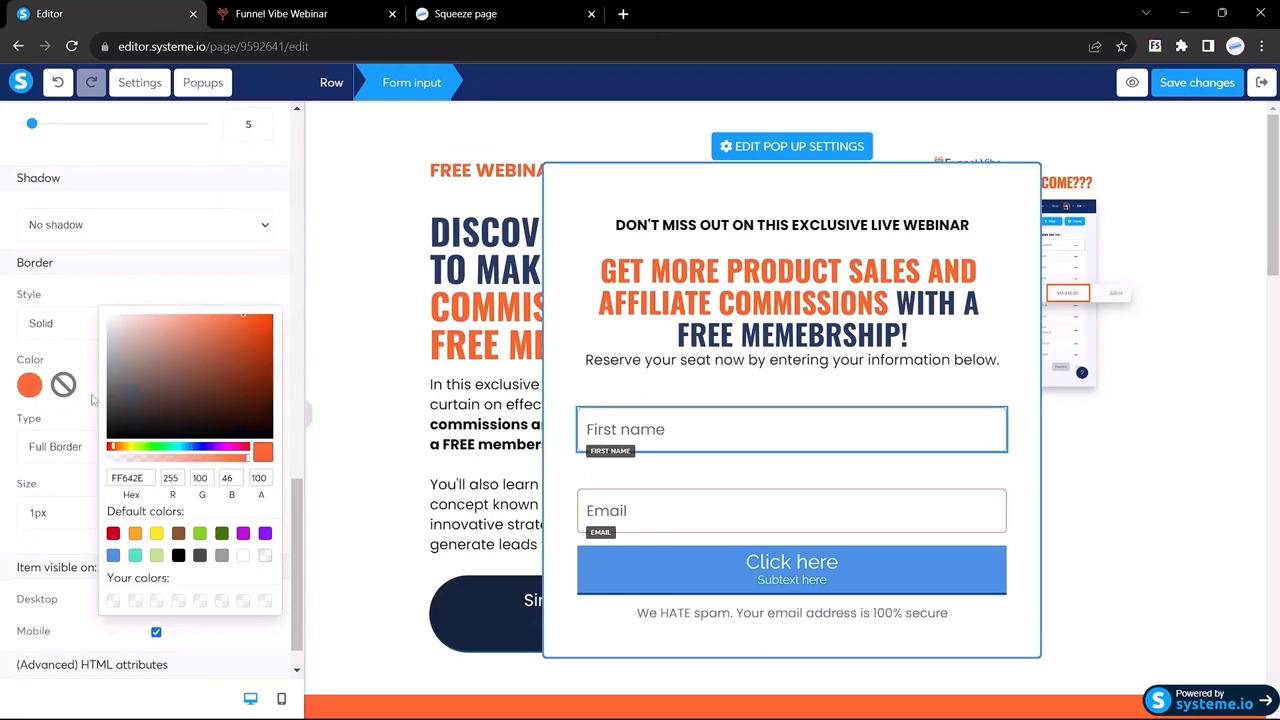
{"action": "left_click", "coordinate": [93, 399]}
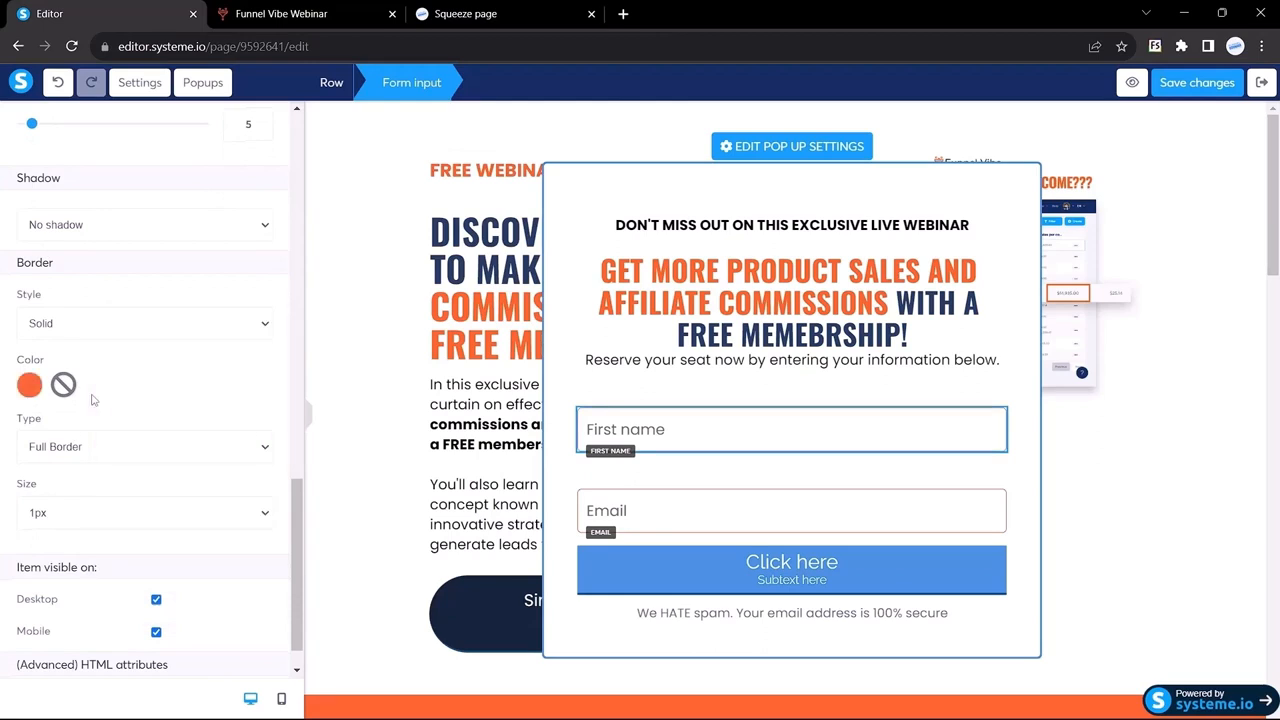
{"action": "left_click", "coordinate": [583, 188]}
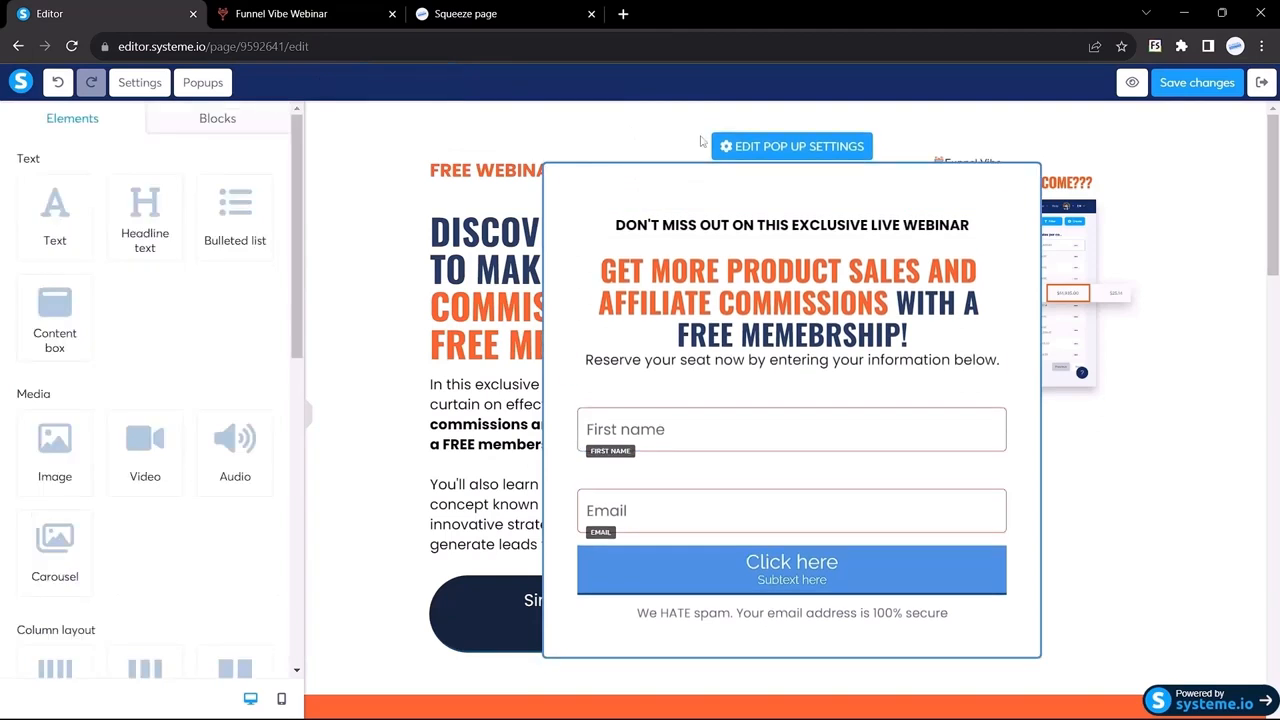
Step: Change the popup's own border from blue to orange #ff642e
{"action": "left_click", "coordinate": [752, 148]}
{"action": "scroll", "coordinate": [138, 511], "scroll_direction": "down", "scroll_amount": 3}
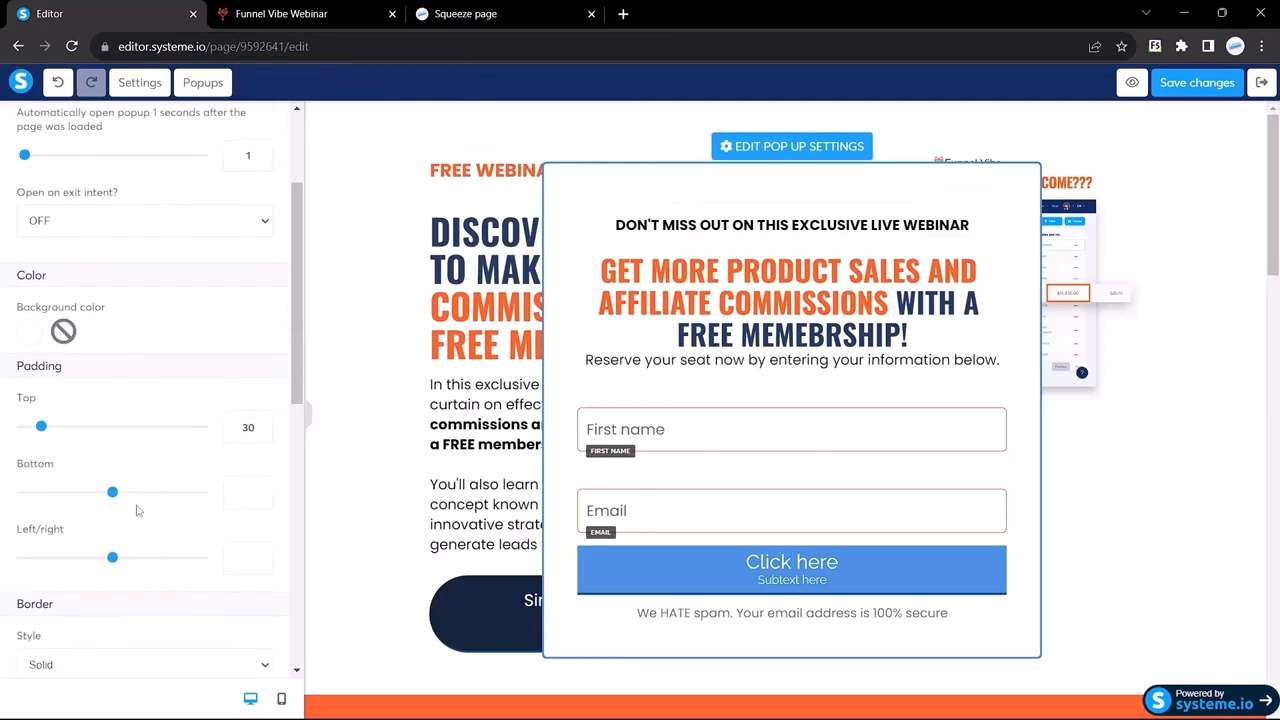
{"action": "scroll", "coordinate": [133, 341], "scroll_direction": "down", "scroll_amount": 3}
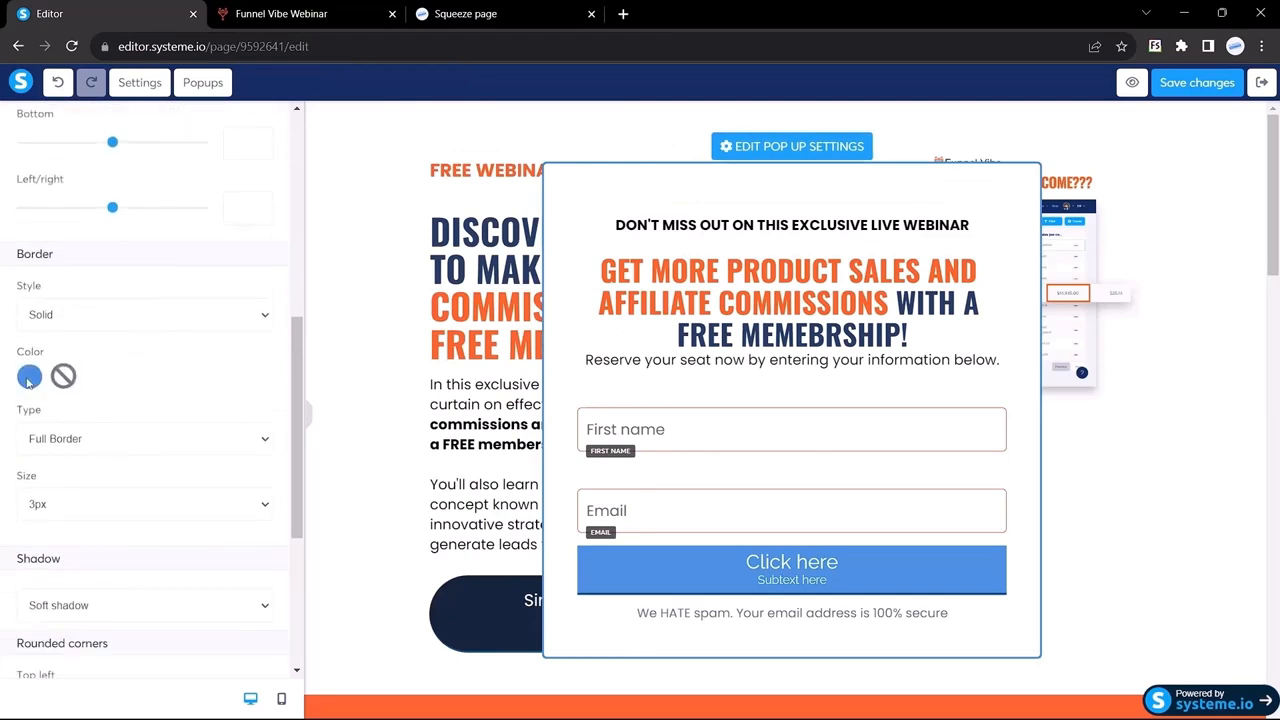
{"action": "left_click", "coordinate": [28, 378]}
{"action": "double_click", "coordinate": [116, 470]}
{"action": "type", "text": "#ff642e"}
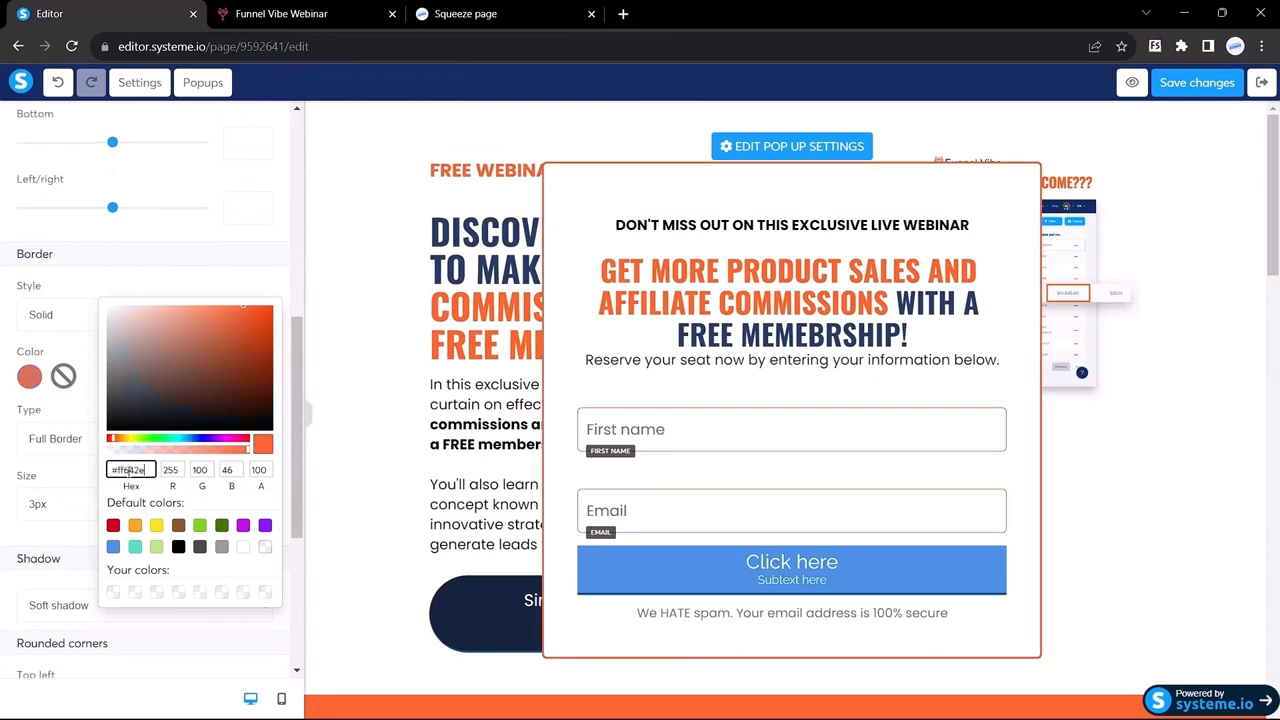
{"action": "left_click", "coordinate": [309, 418]}
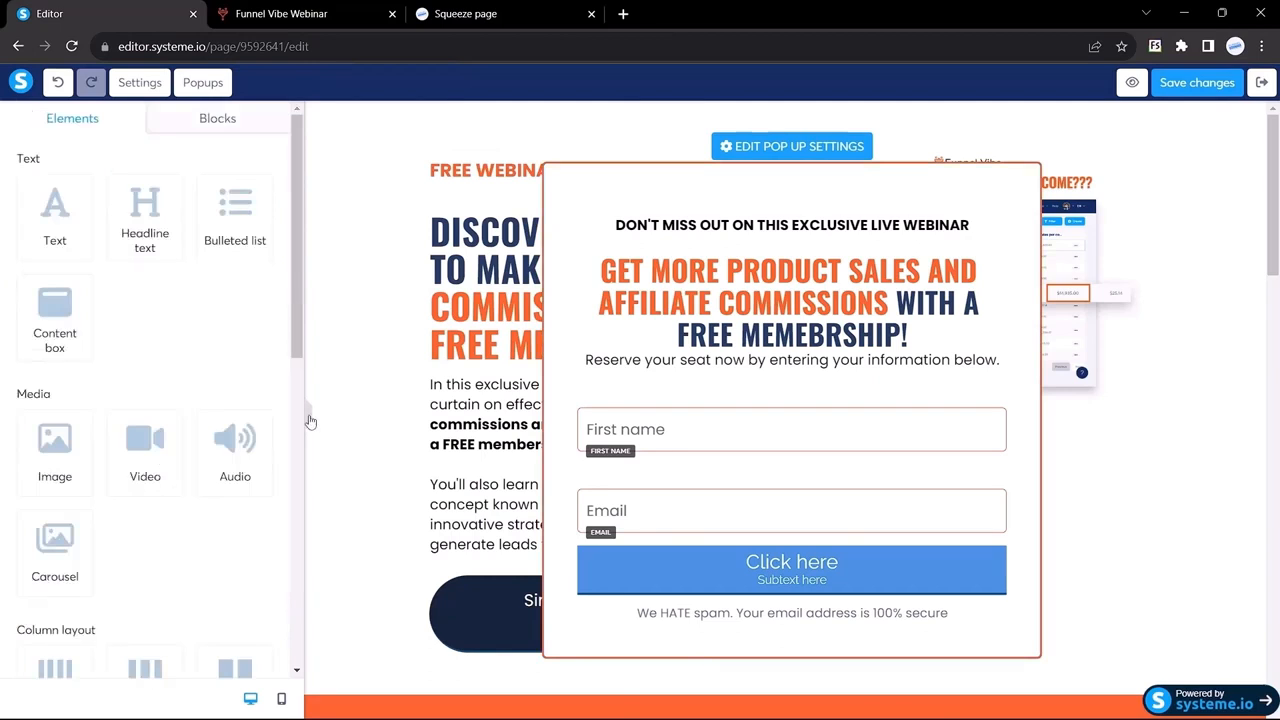
{"action": "left_click", "coordinate": [309, 418]}
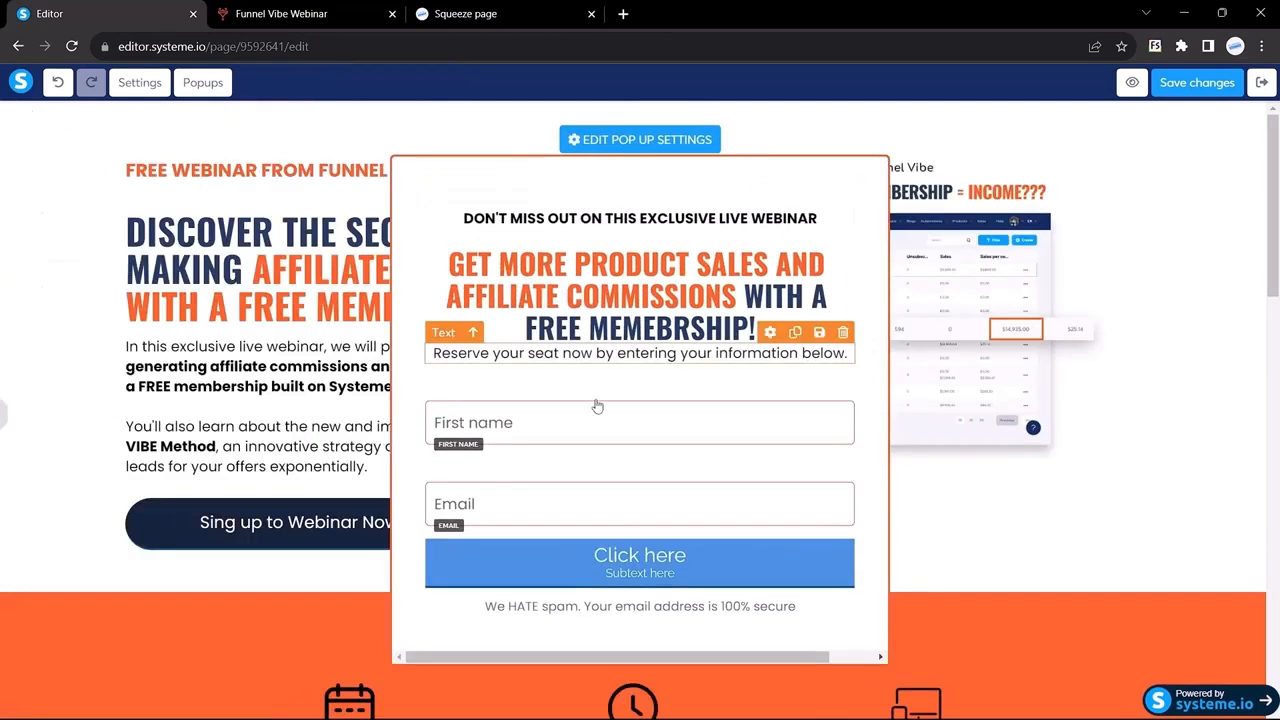
Step: Set the Email field's top margin to 0
{"action": "left_click", "coordinate": [3, 410]}
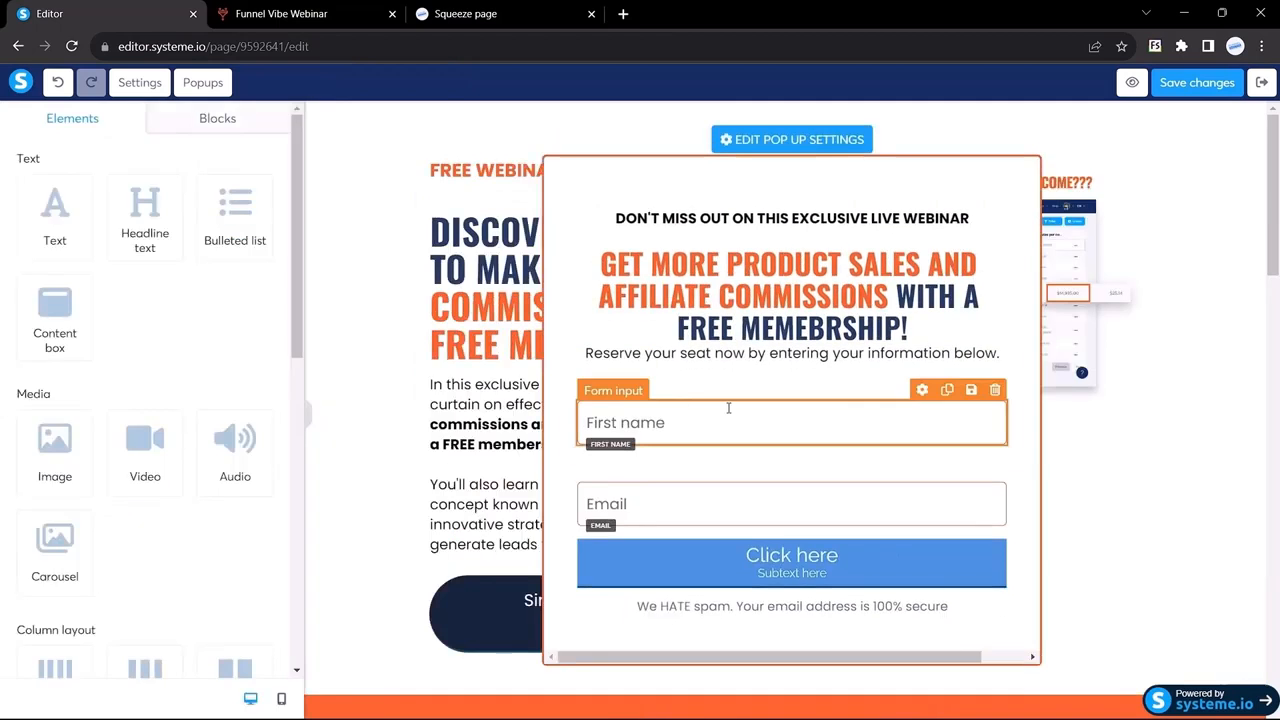
{"action": "left_click", "coordinate": [728, 408]}
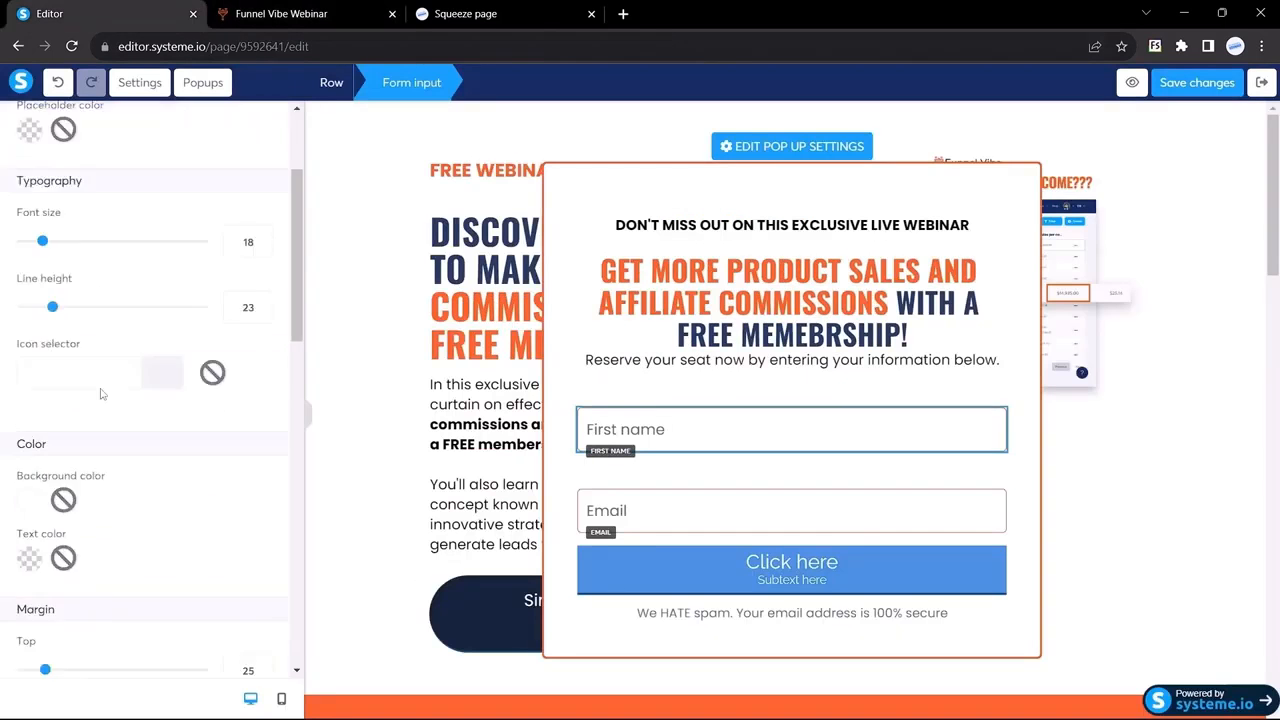
{"action": "scroll", "coordinate": [100, 394], "scroll_direction": "down", "scroll_amount": 5}
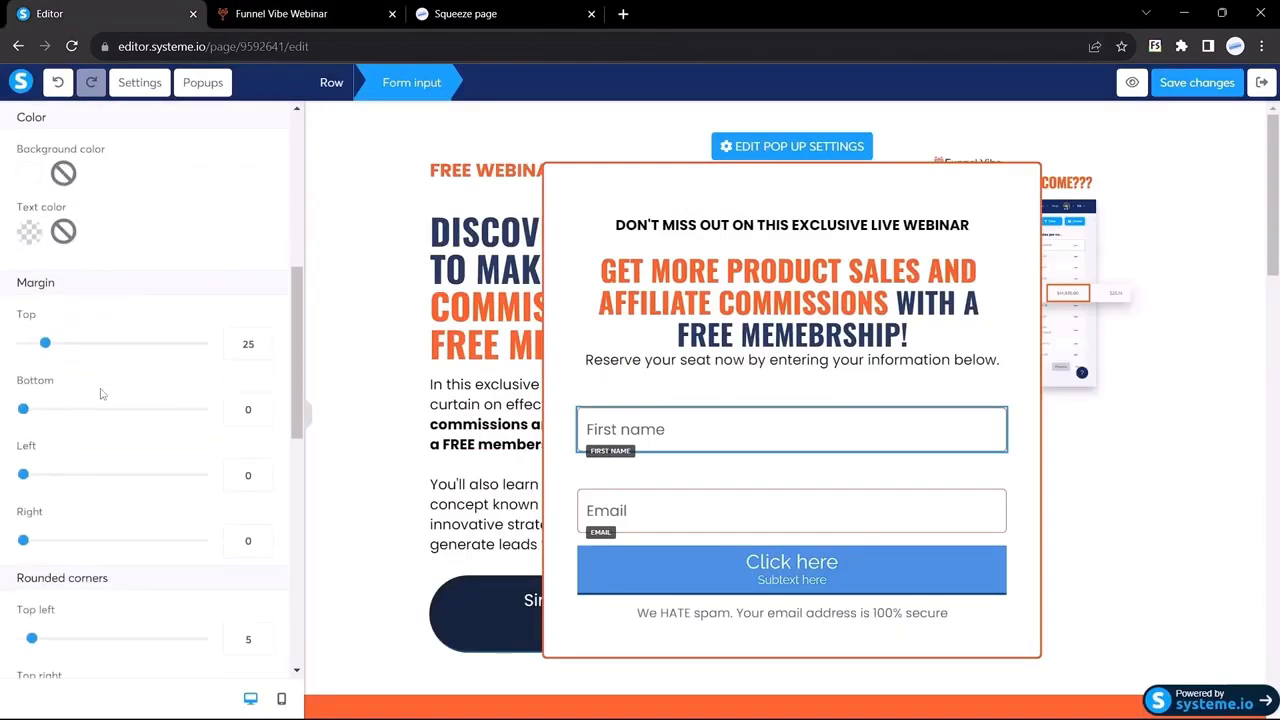
{"action": "left_click", "coordinate": [641, 520]}
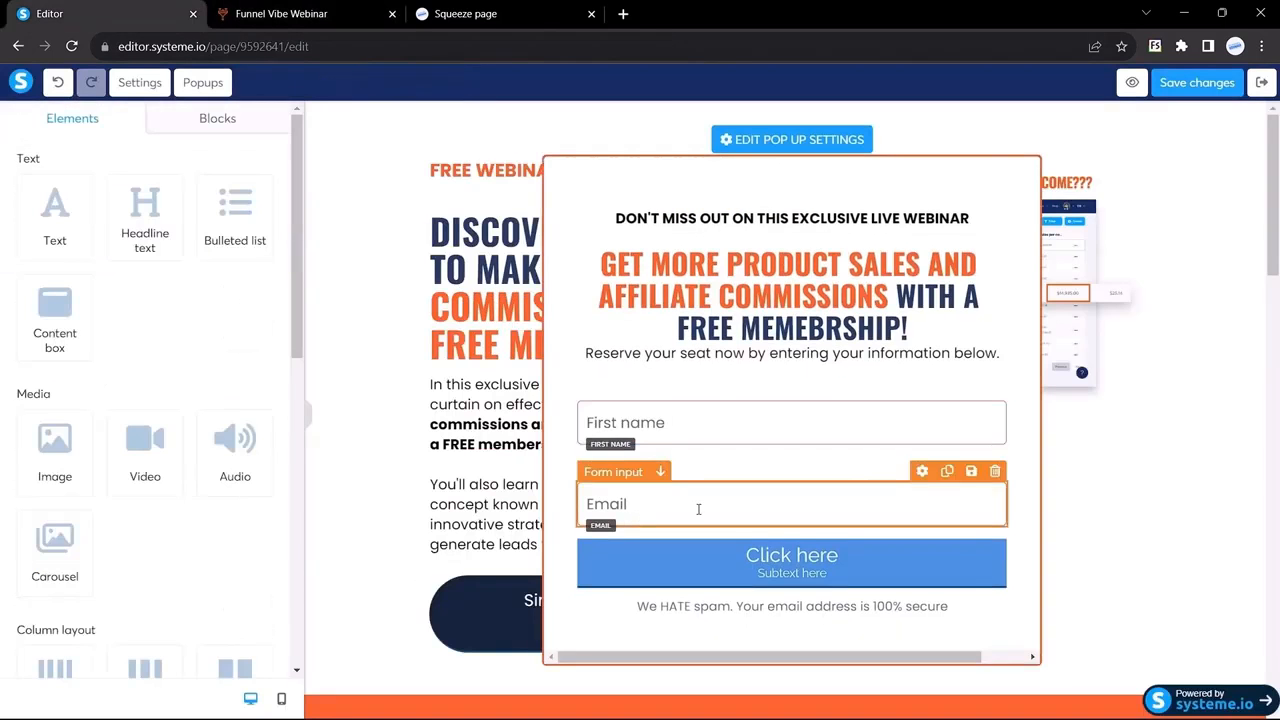
{"action": "left_click", "coordinate": [645, 502]}
{"action": "scroll", "coordinate": [75, 365], "scroll_direction": "down", "scroll_amount": 3}
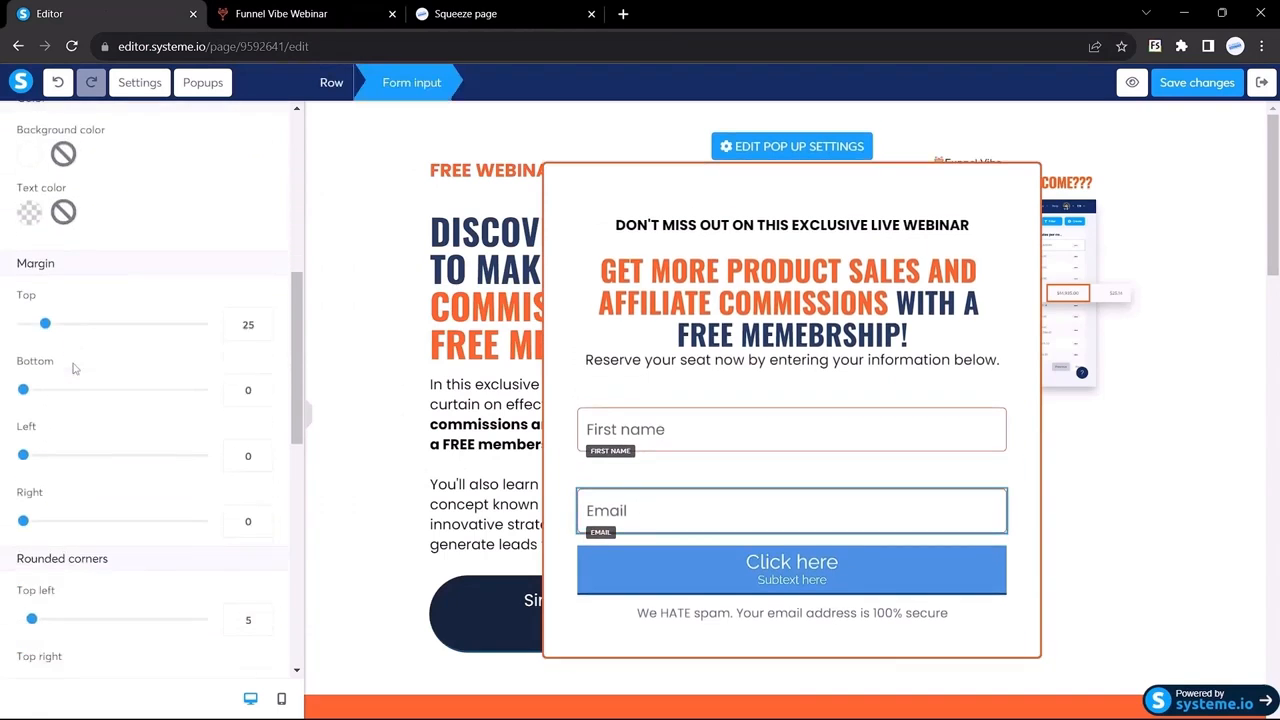
{"action": "left_click_drag", "start_coordinate": [250, 286], "coordinate": [216, 292]}
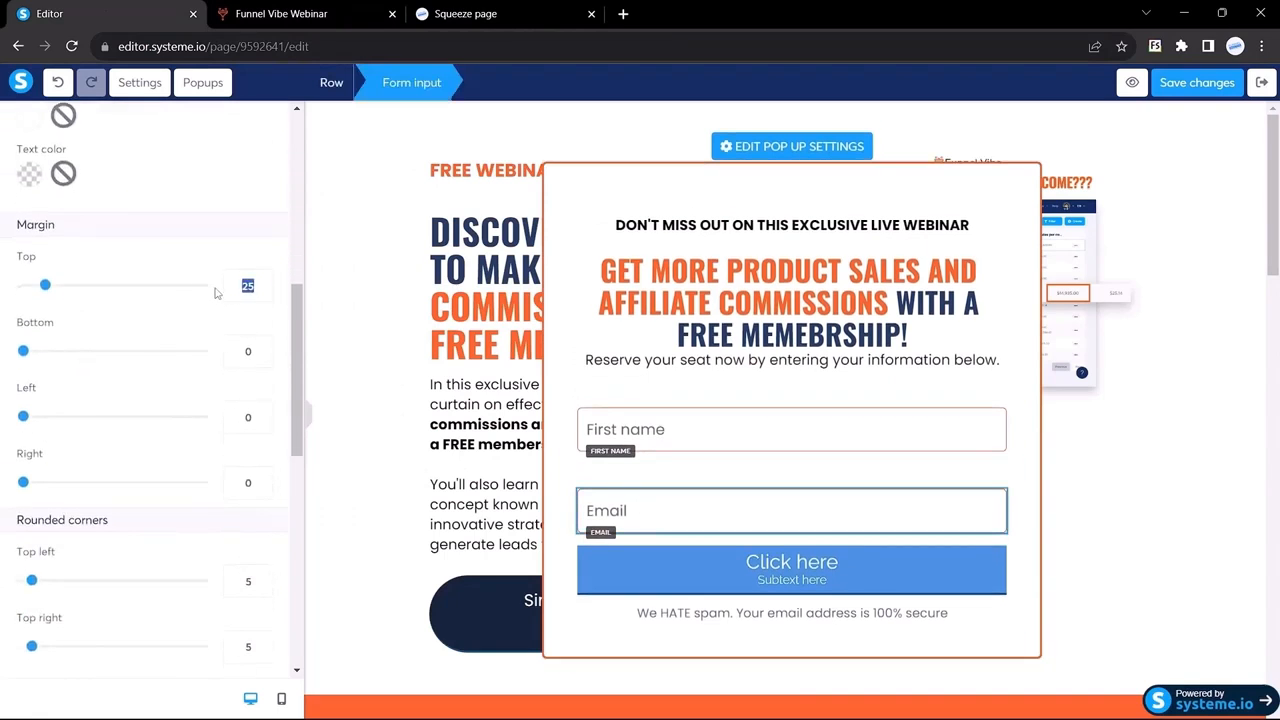
{"action": "type", "text": "0"}
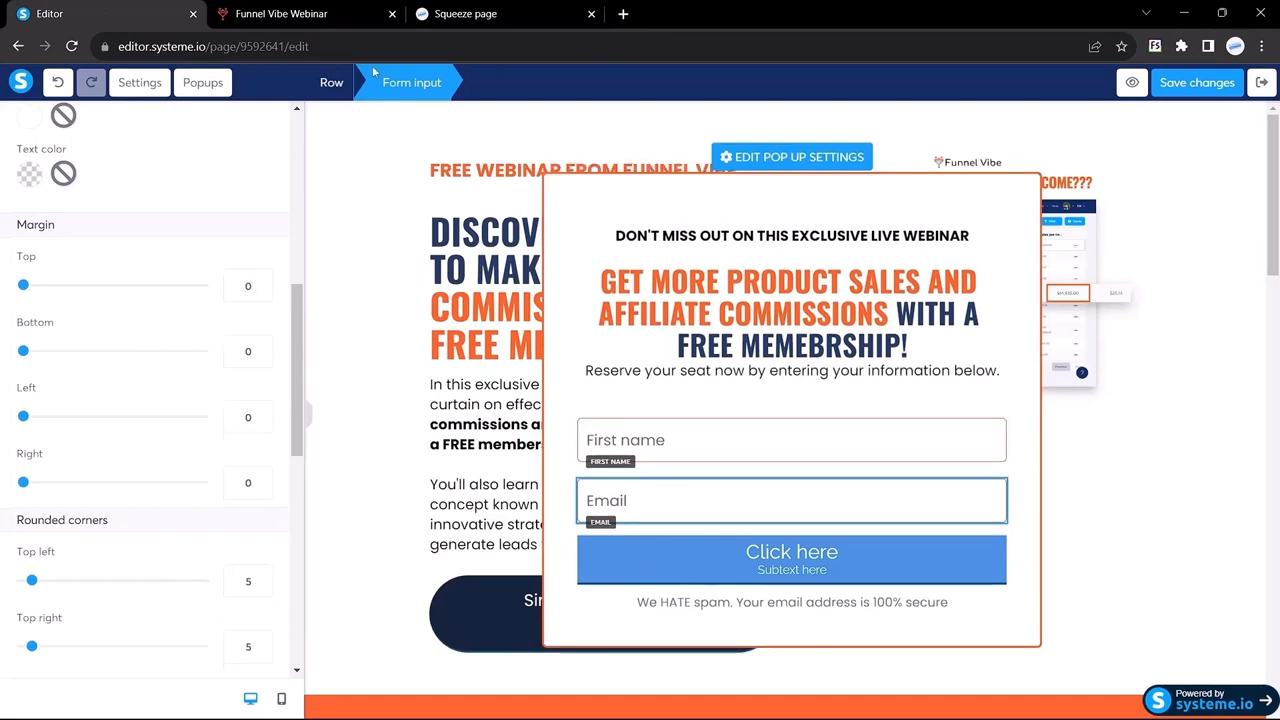
Step: Check the Funnel Vibe popup's text styling, then select the Click here button
{"action": "left_click", "coordinate": [280, 13]}
{"action": "left_click", "coordinate": [565, 545]}
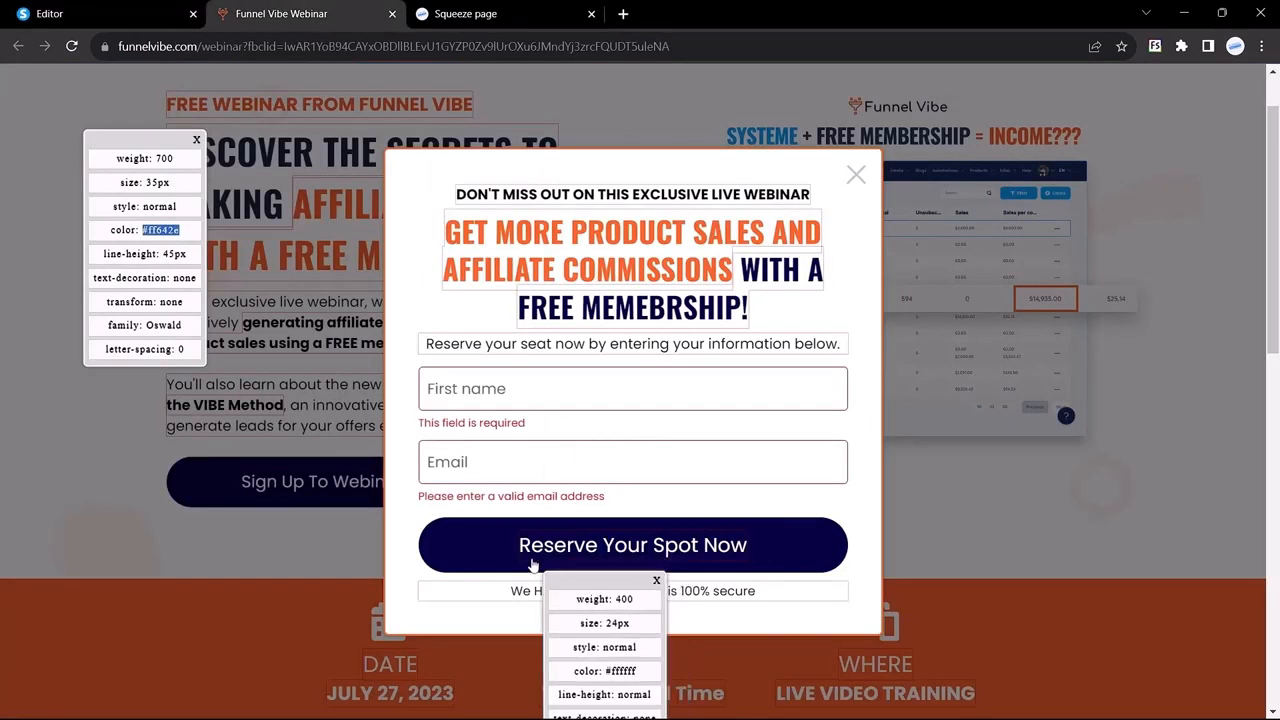
{"action": "left_click", "coordinate": [137, 7]}
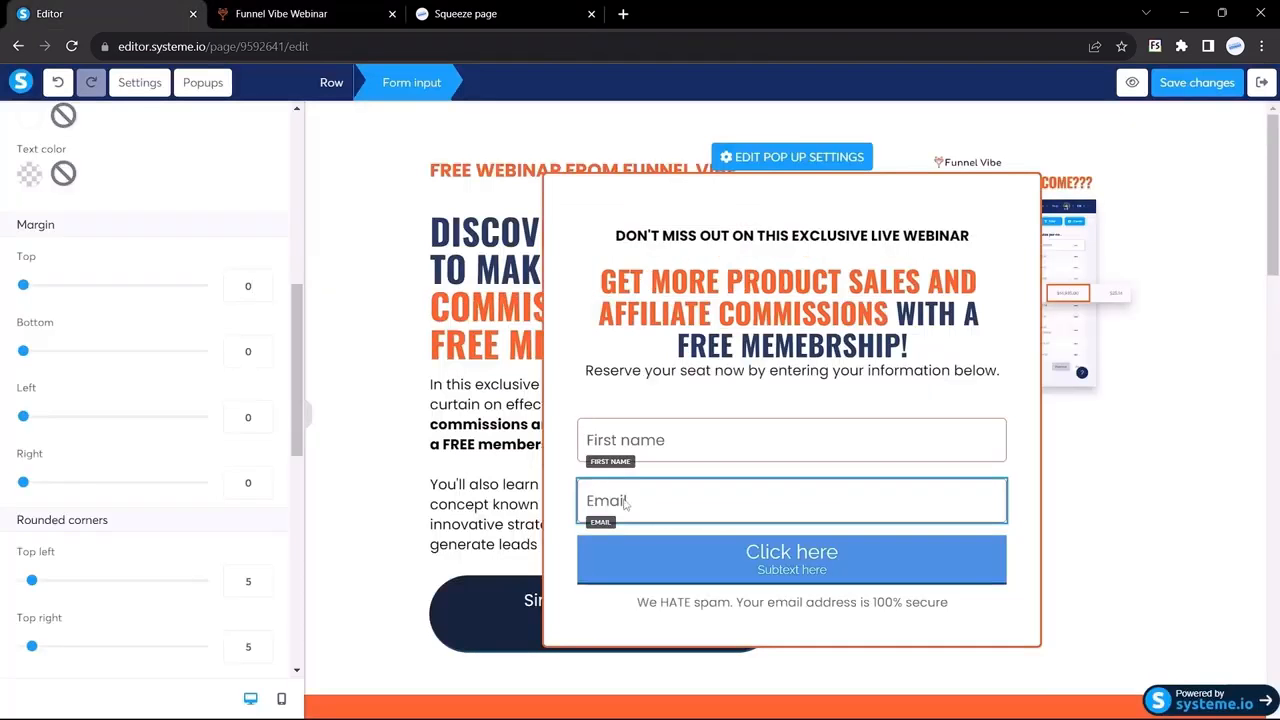
{"action": "left_click", "coordinate": [650, 550]}
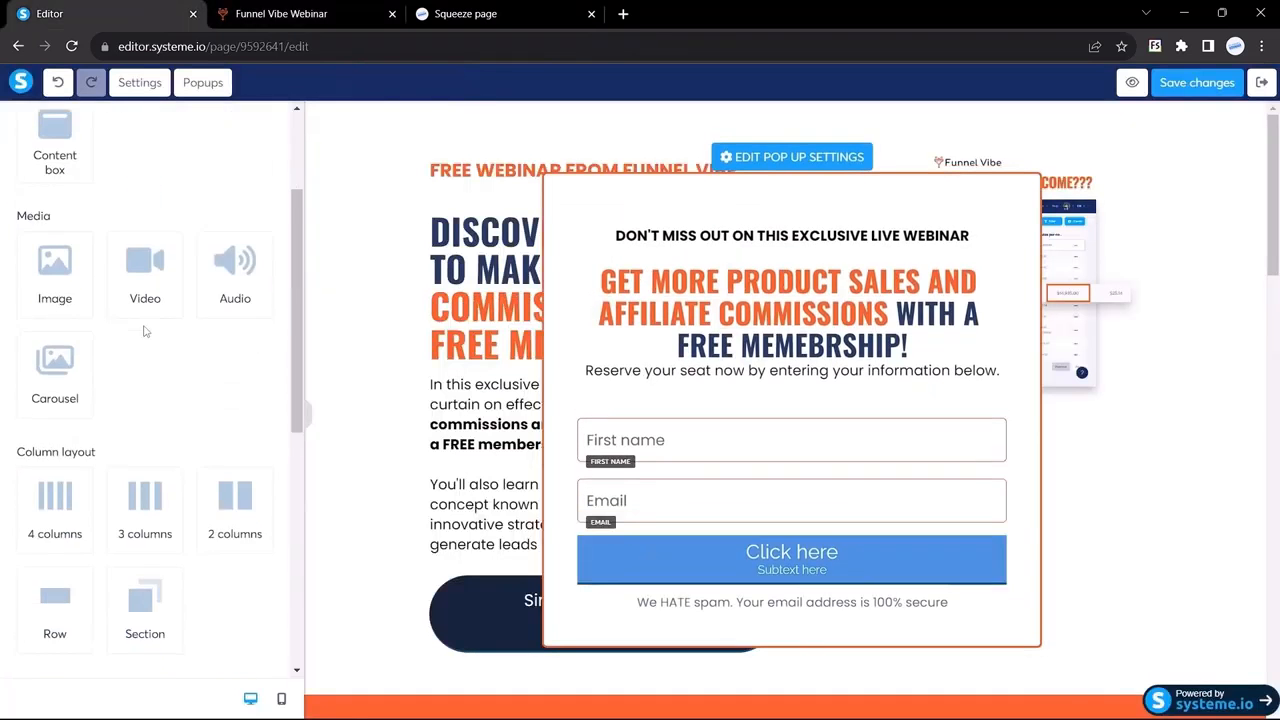
Step: Set the popup button's font to Poppins
{"action": "scroll", "coordinate": [92, 365], "scroll_direction": "down", "scroll_amount": 3}
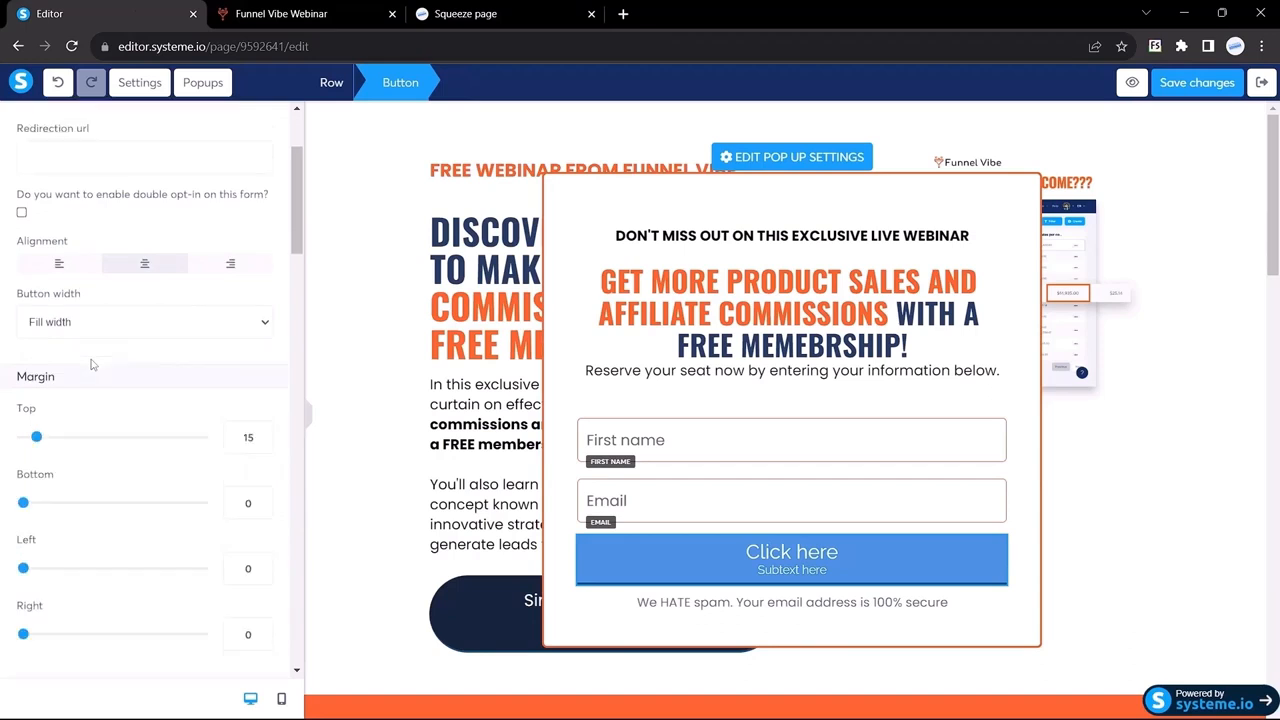
{"action": "scroll", "coordinate": [90, 365], "scroll_direction": "up", "scroll_amount": 2}
{"action": "scroll", "coordinate": [91, 363], "scroll_direction": "down", "scroll_amount": 9}
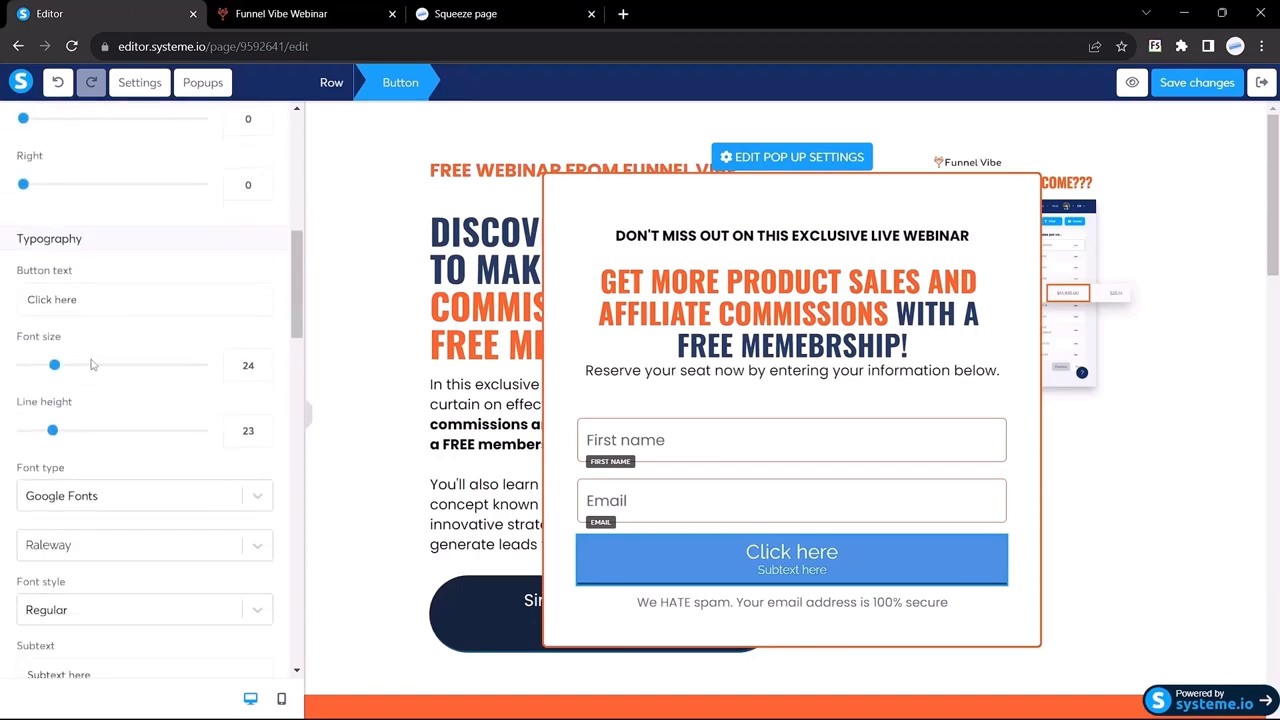
{"action": "left_click", "coordinate": [93, 375]}
{"action": "type", "text": "pop"}
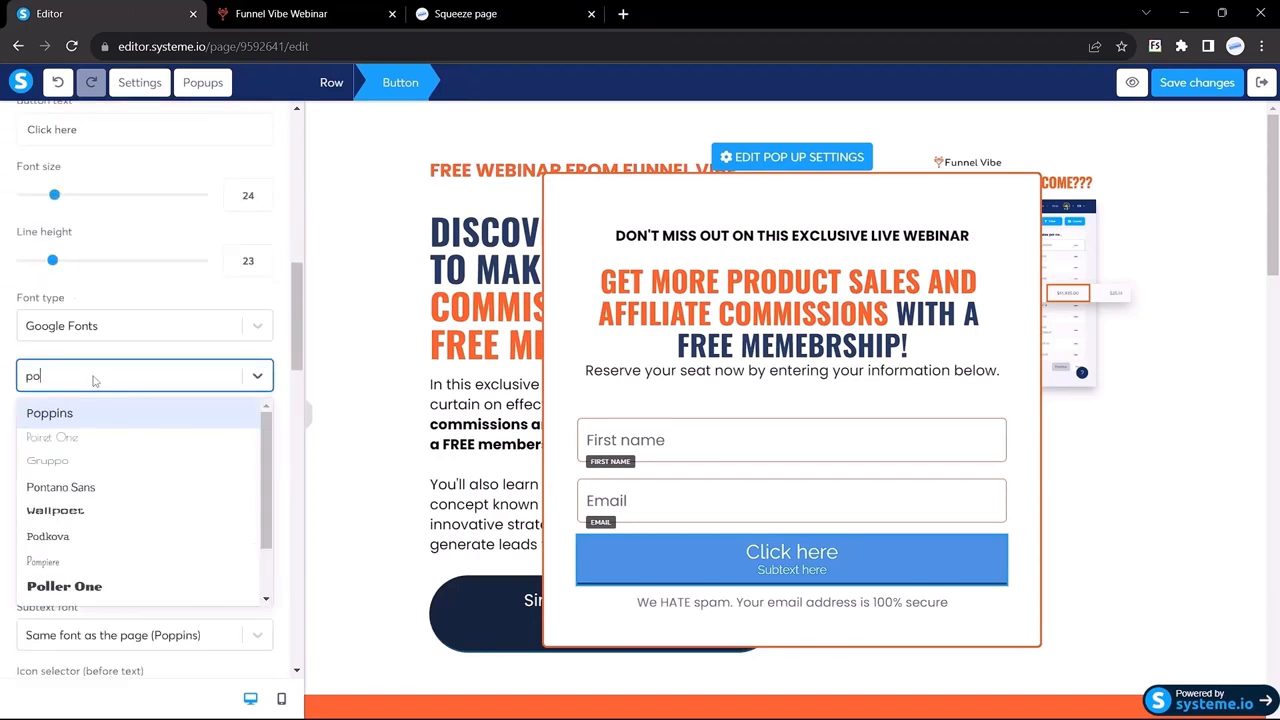
{"action": "key", "text": "Return"}
Step: Delete the button's subtext and change its label to 'Reserve your Spot'
{"action": "scroll", "coordinate": [100, 430], "scroll_direction": "down", "scroll_amount": 2}
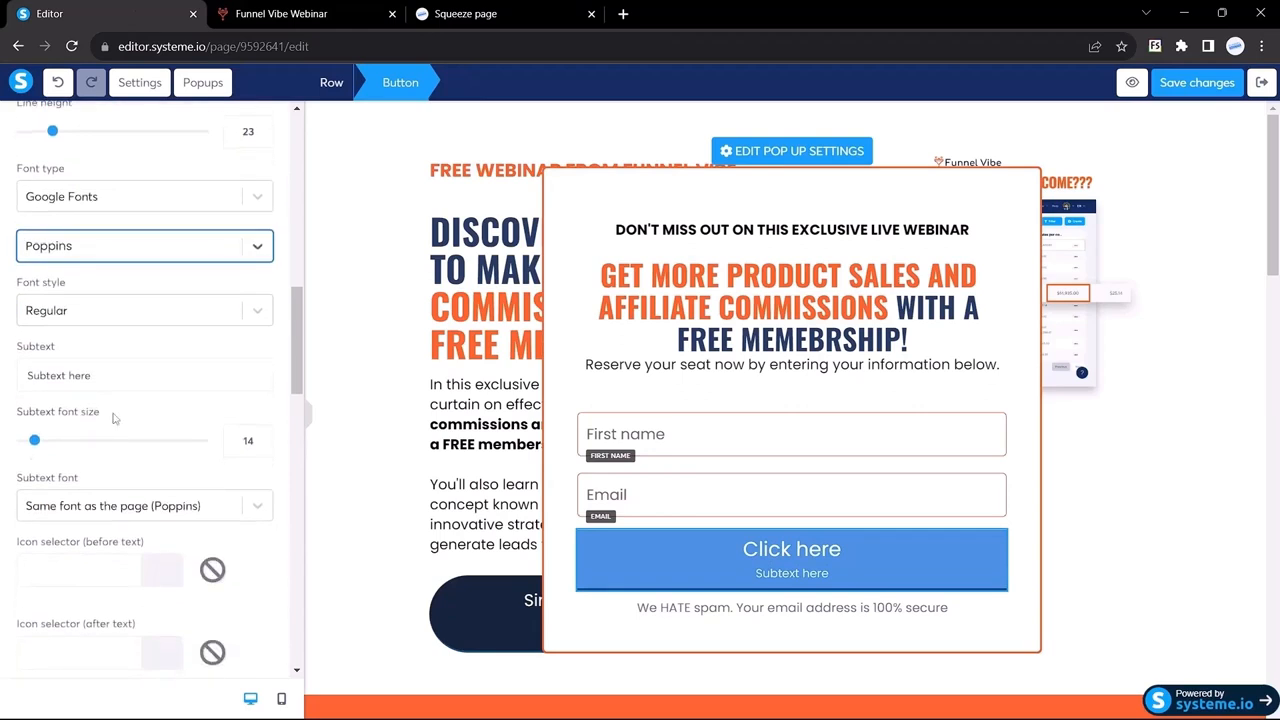
{"action": "left_click_drag", "start_coordinate": [110, 375], "coordinate": [3, 371]}
{"action": "type", "text": "Reserve your"}
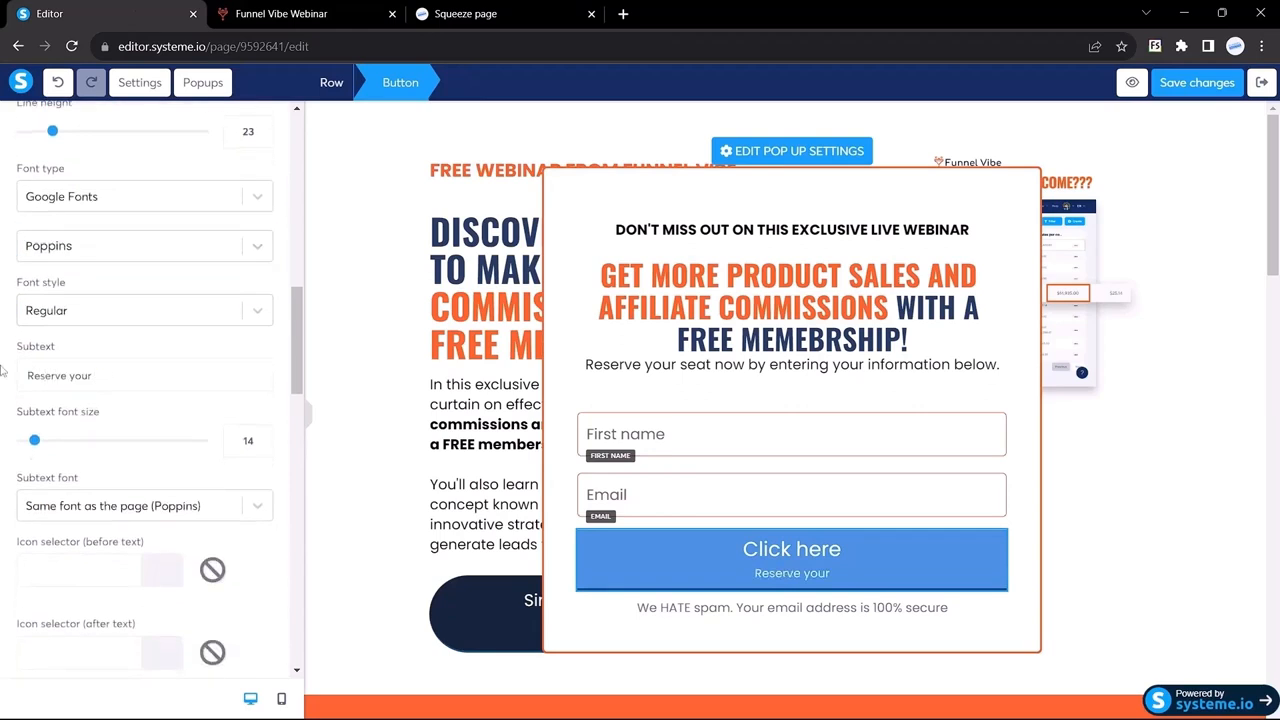
{"action": "left_click_drag", "start_coordinate": [103, 376], "coordinate": [3, 371]}
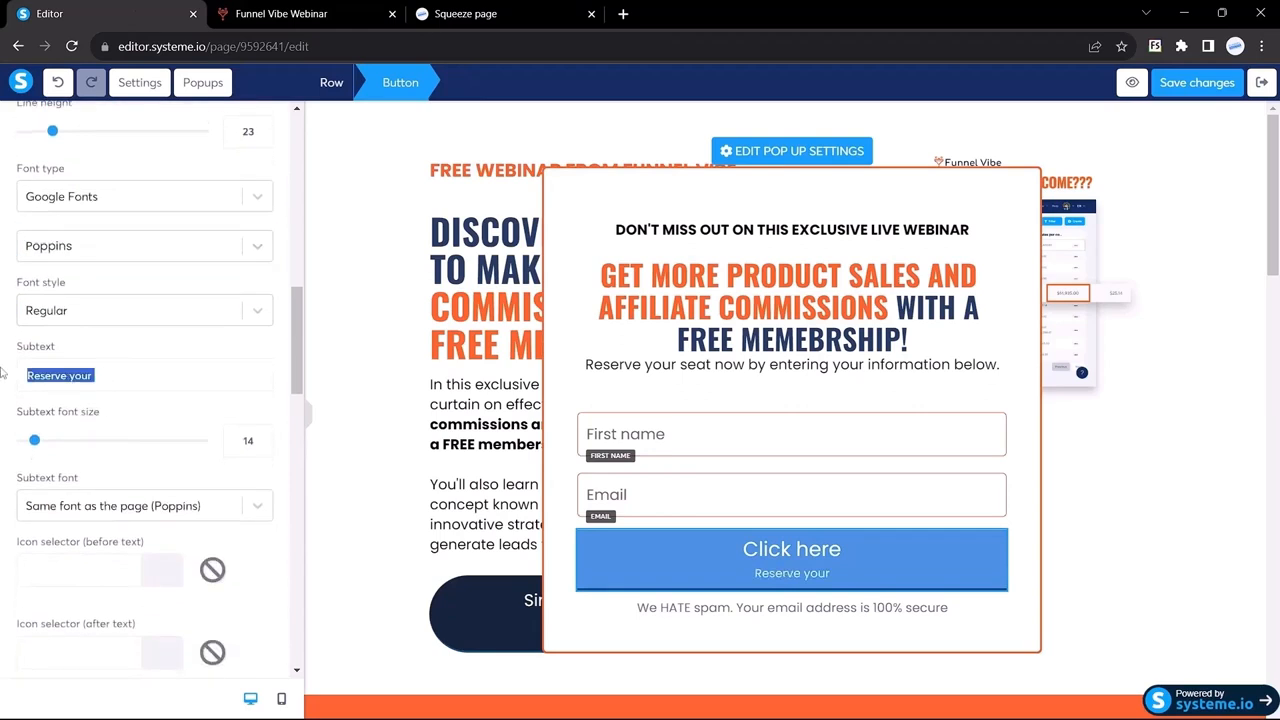
{"action": "key", "text": "BackSpace"}
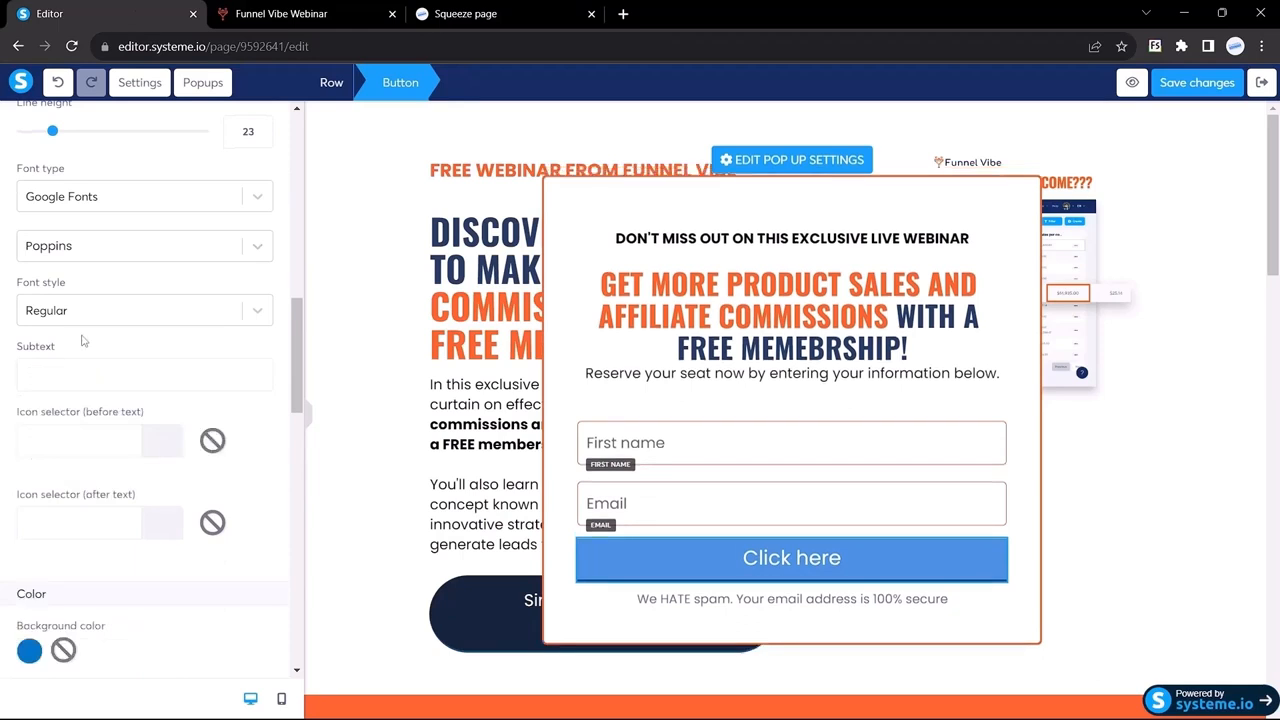
{"action": "scroll", "coordinate": [83, 341], "scroll_direction": "up", "scroll_amount": 10}
{"action": "scroll", "coordinate": [99, 330], "scroll_direction": "down", "scroll_amount": 5}
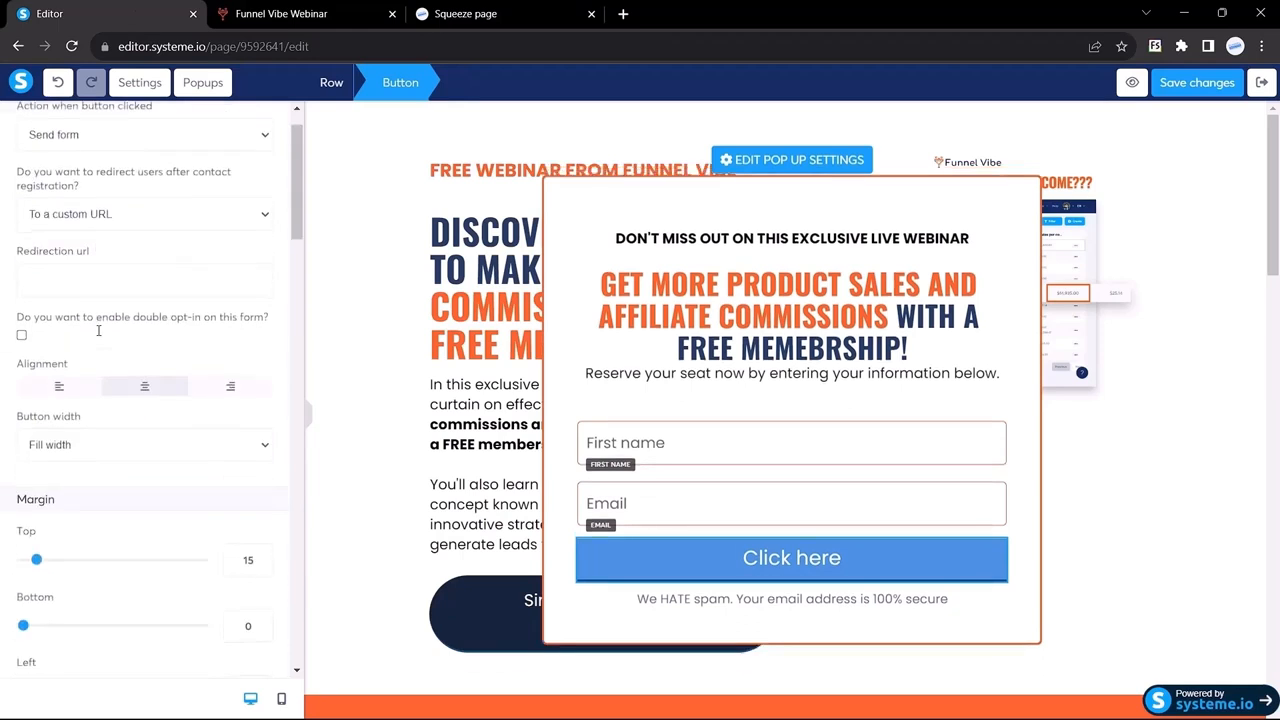
{"action": "left_click_drag", "start_coordinate": [97, 453], "coordinate": [5, 450]}
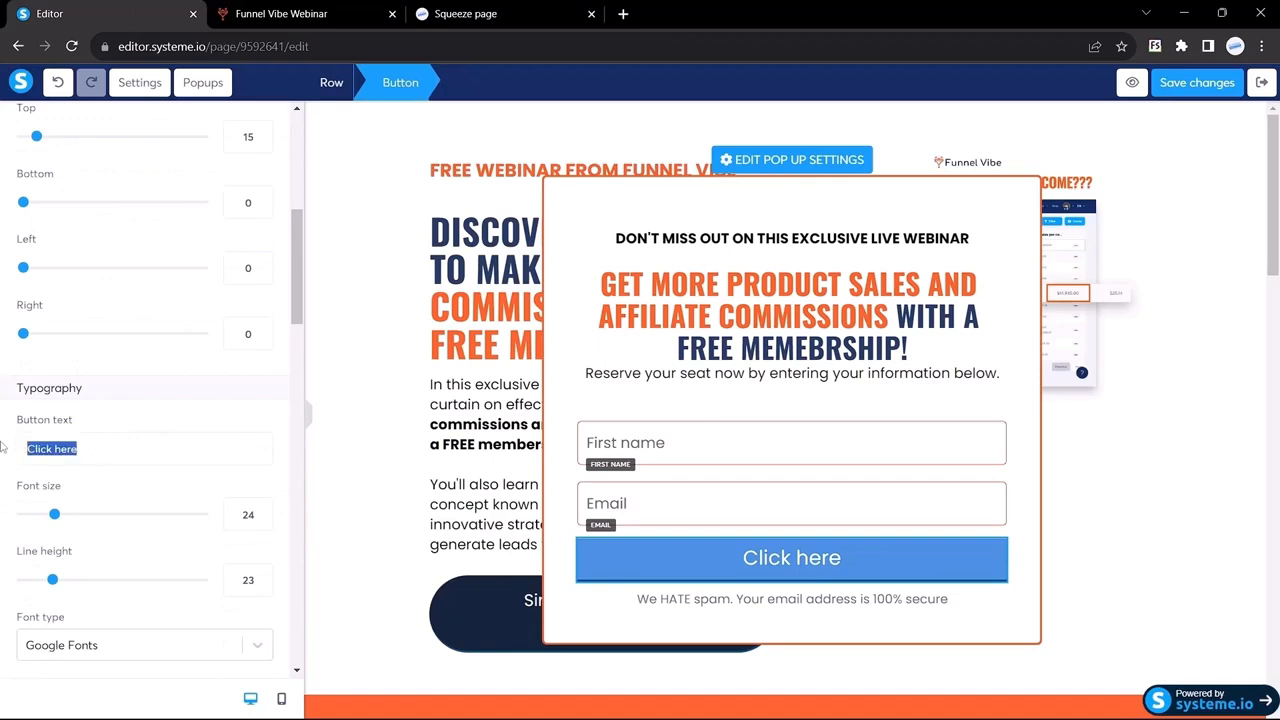
{"action": "type", "text": "Reserve your Spot"}
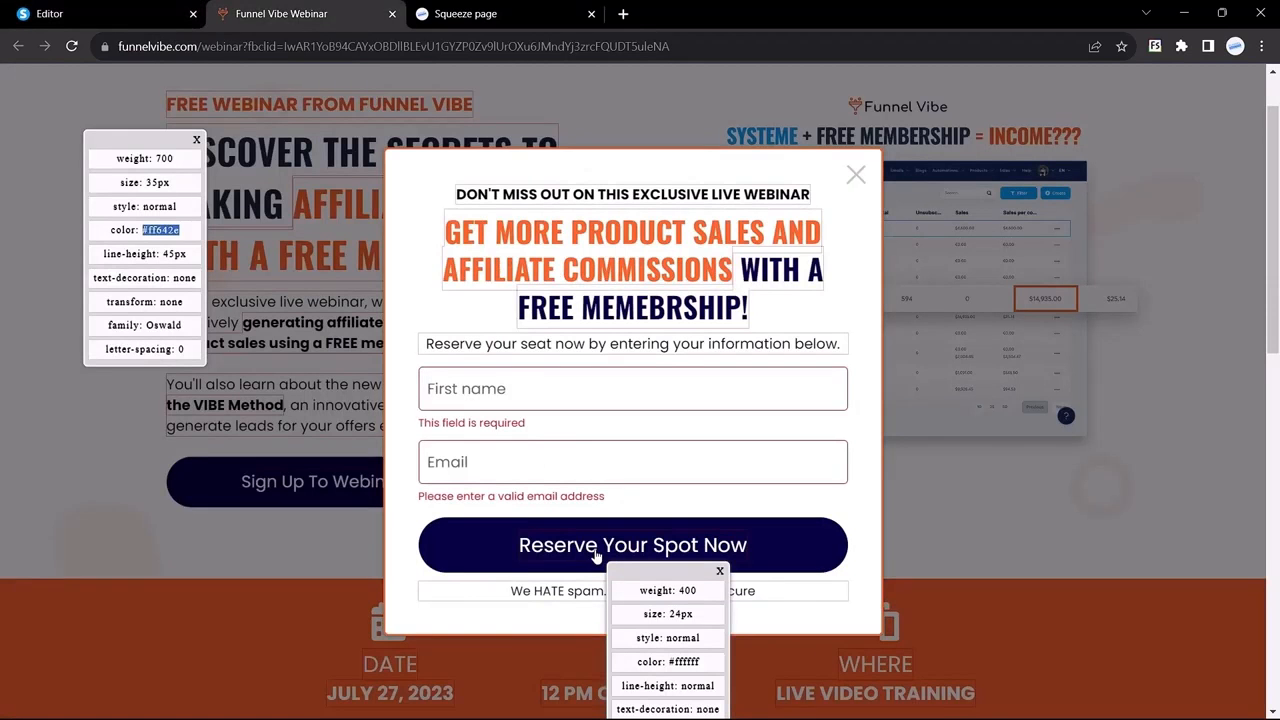
Step: Compare the button with the Funnel Vibe webinar page, inspecting its fonts
{"action": "left_click", "coordinate": [596, 556]}
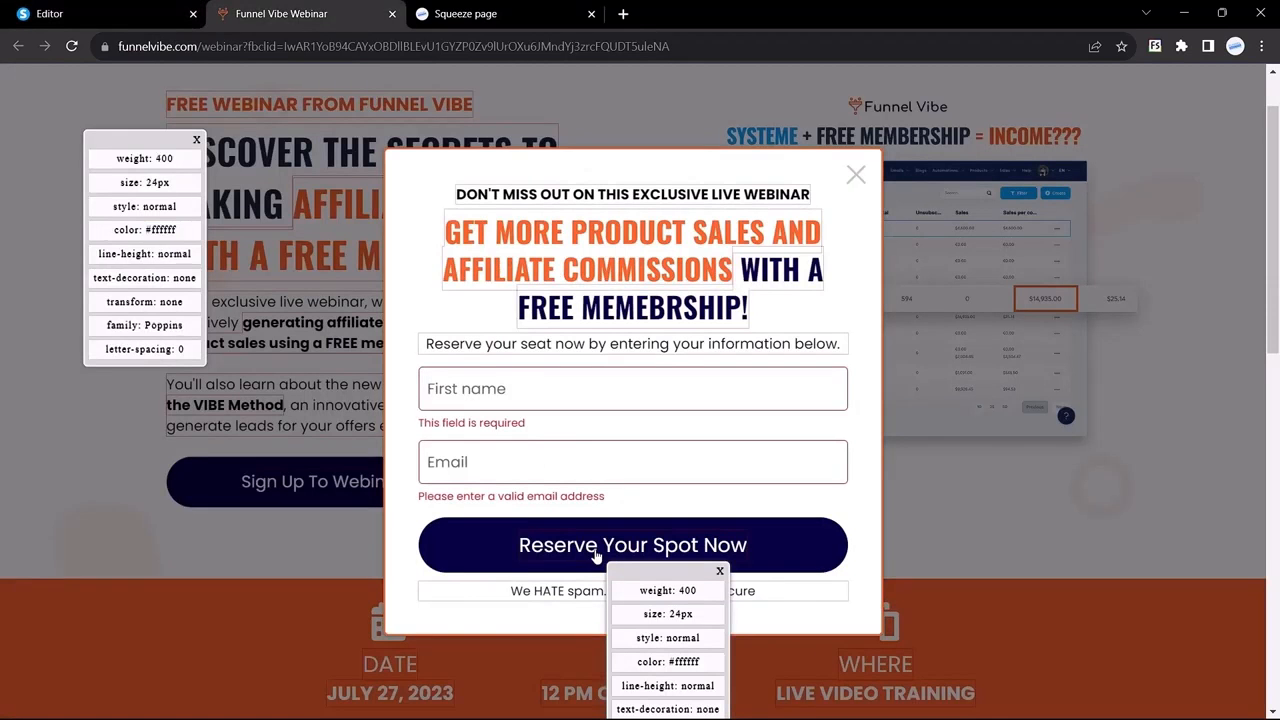
{"action": "scroll", "coordinate": [596, 556], "scroll_direction": "down", "scroll_amount": 1}
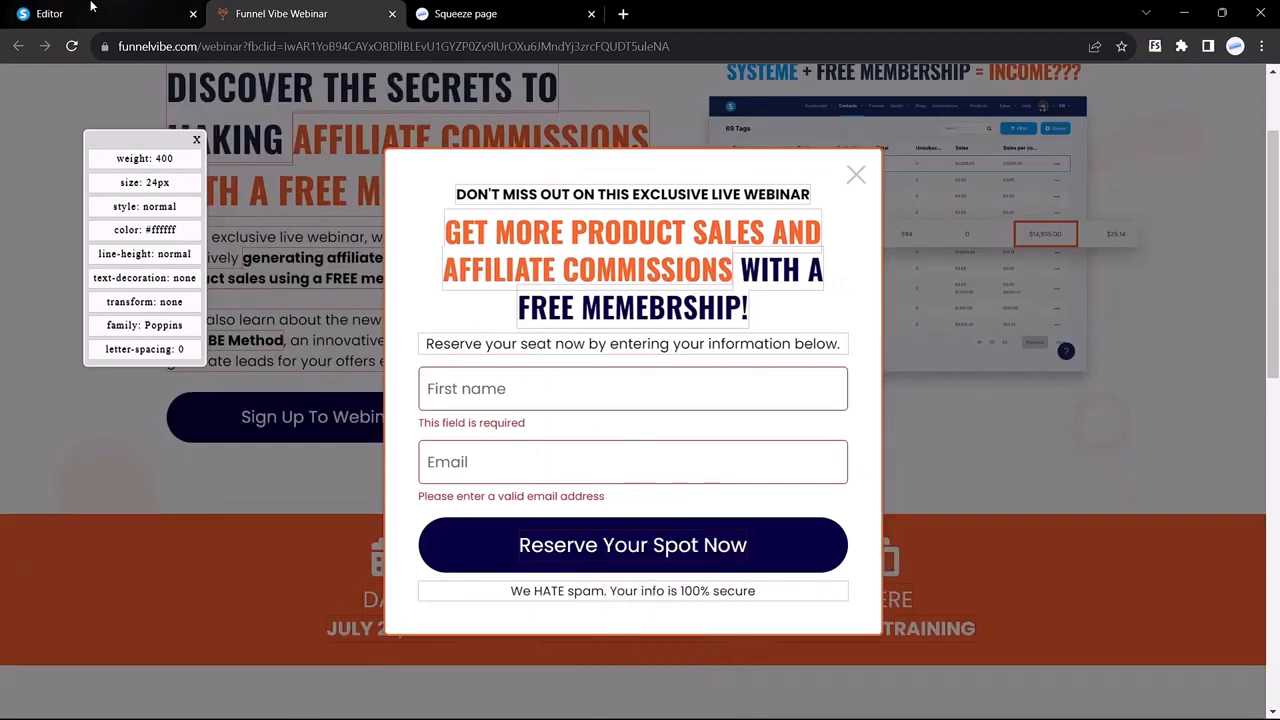
{"action": "left_click", "coordinate": [35, 12]}
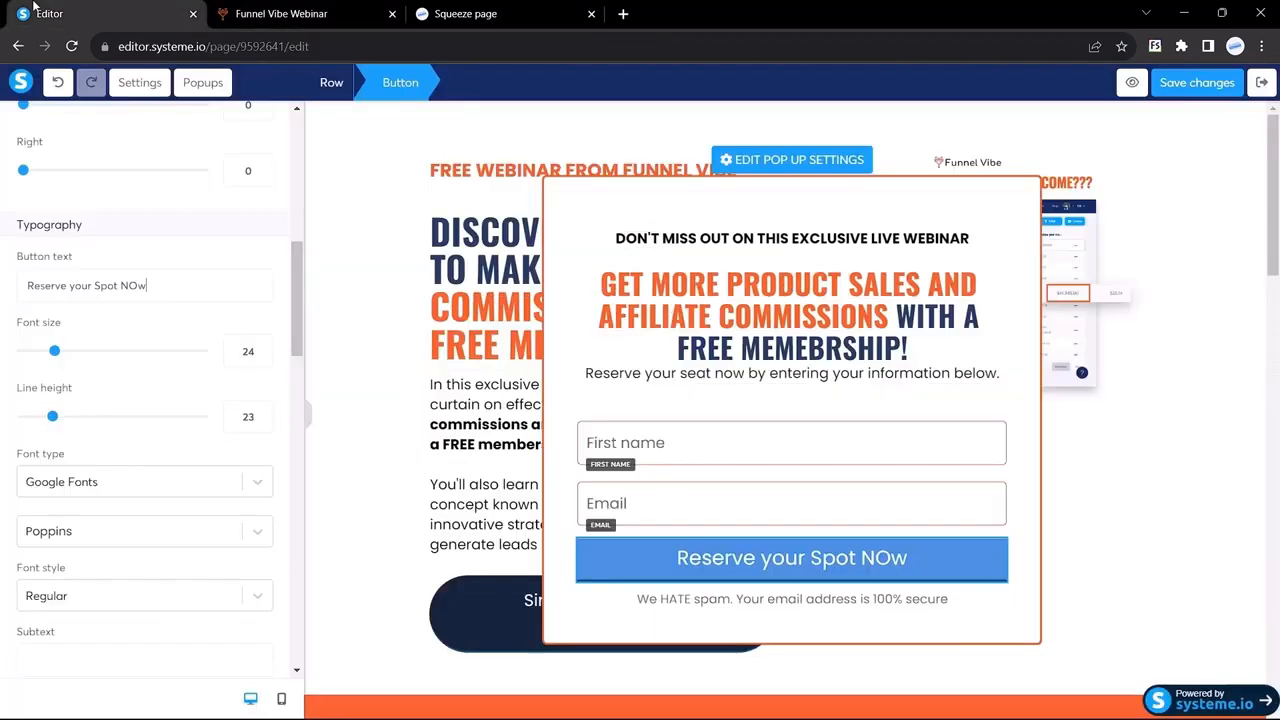
{"action": "left_click", "coordinate": [281, 10]}
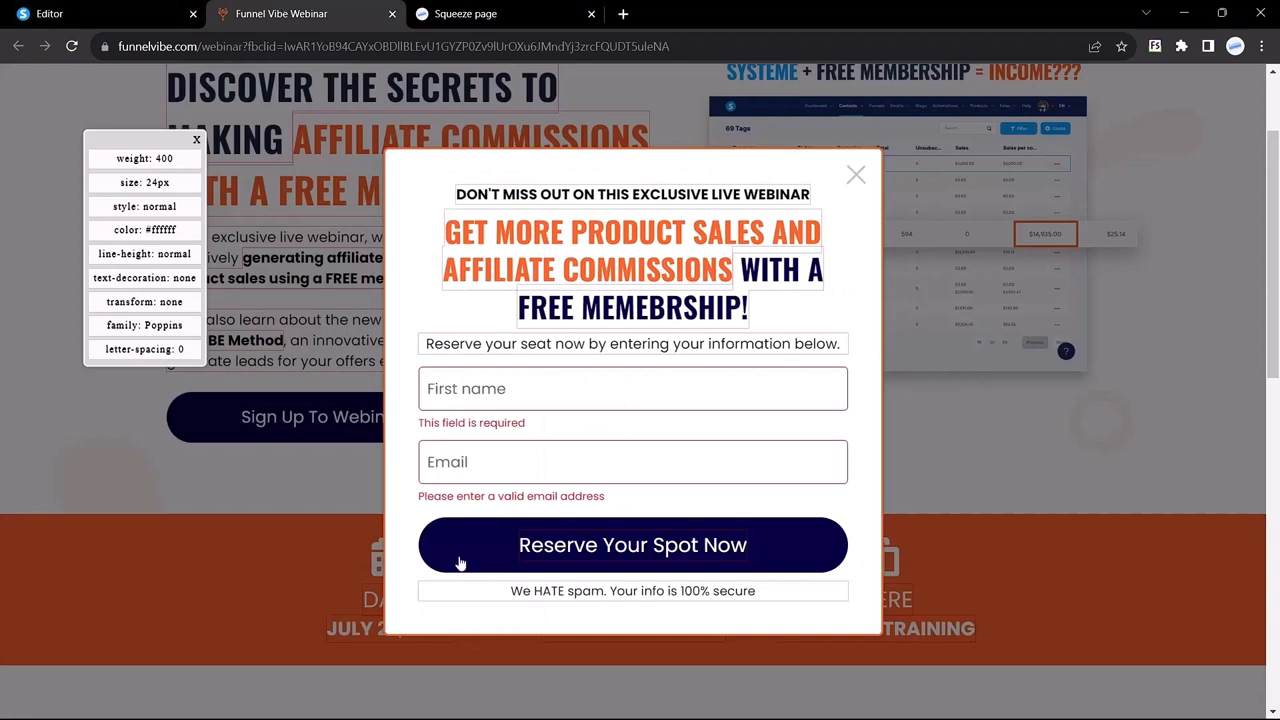
{"action": "left_click", "coordinate": [617, 273]}
{"action": "left_click", "coordinate": [595, 305]}
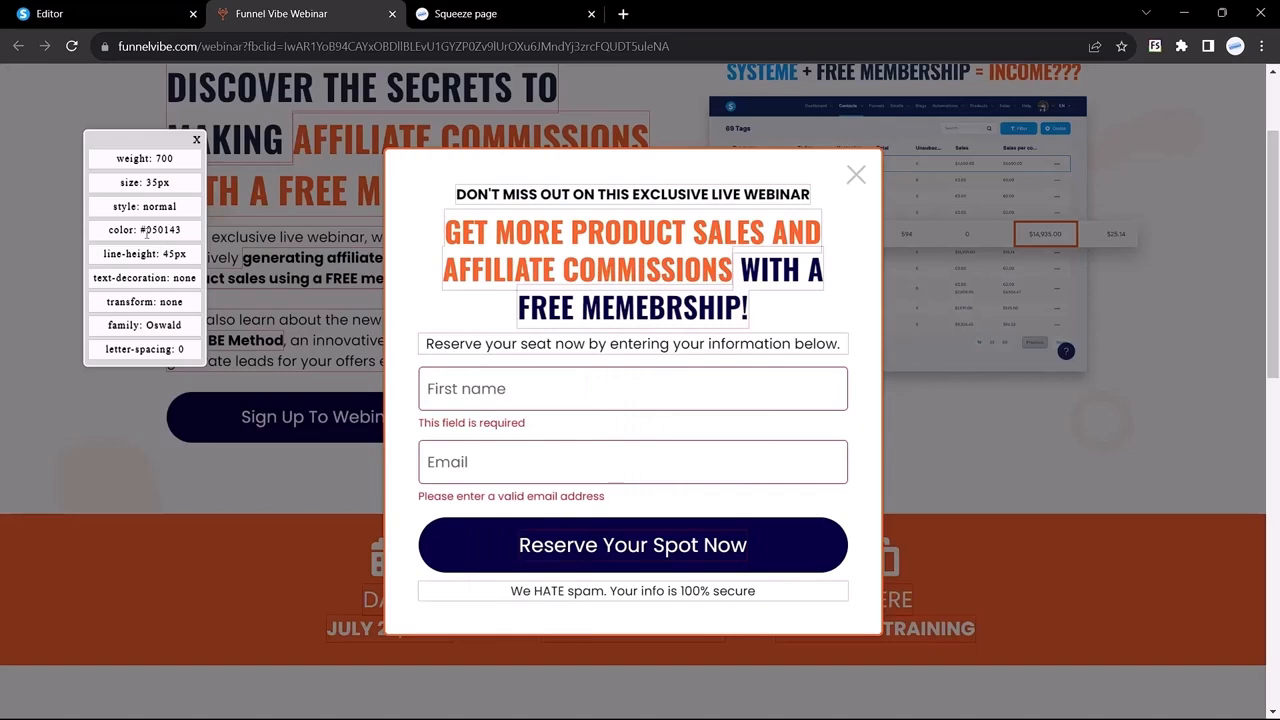
Step: Copy #050143 from Funnel Vibe and paste it as the button's background colour, replacing 0174C7
{"action": "left_click_drag", "start_coordinate": [142, 230], "coordinate": [195, 232]}
{"action": "key", "text": "ctrl+c"}
{"action": "left_click", "coordinate": [88, 6]}
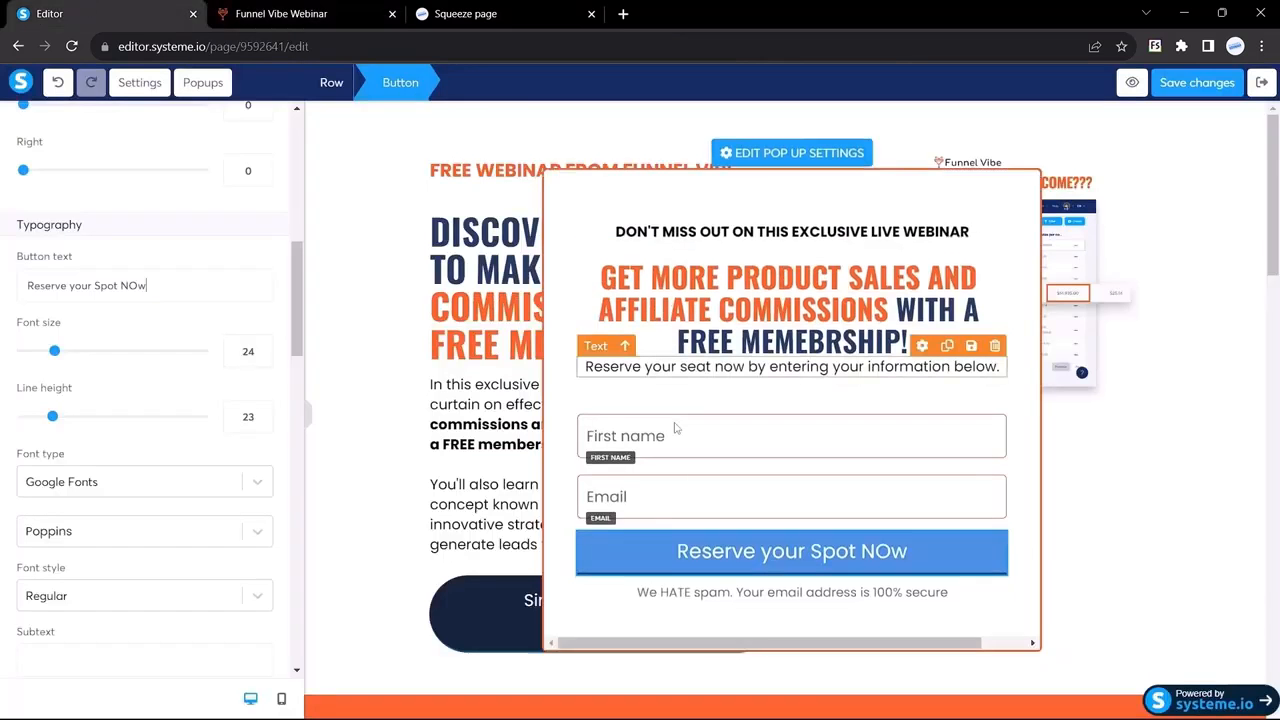
{"action": "scroll", "coordinate": [177, 466], "scroll_direction": "down", "scroll_amount": 5}
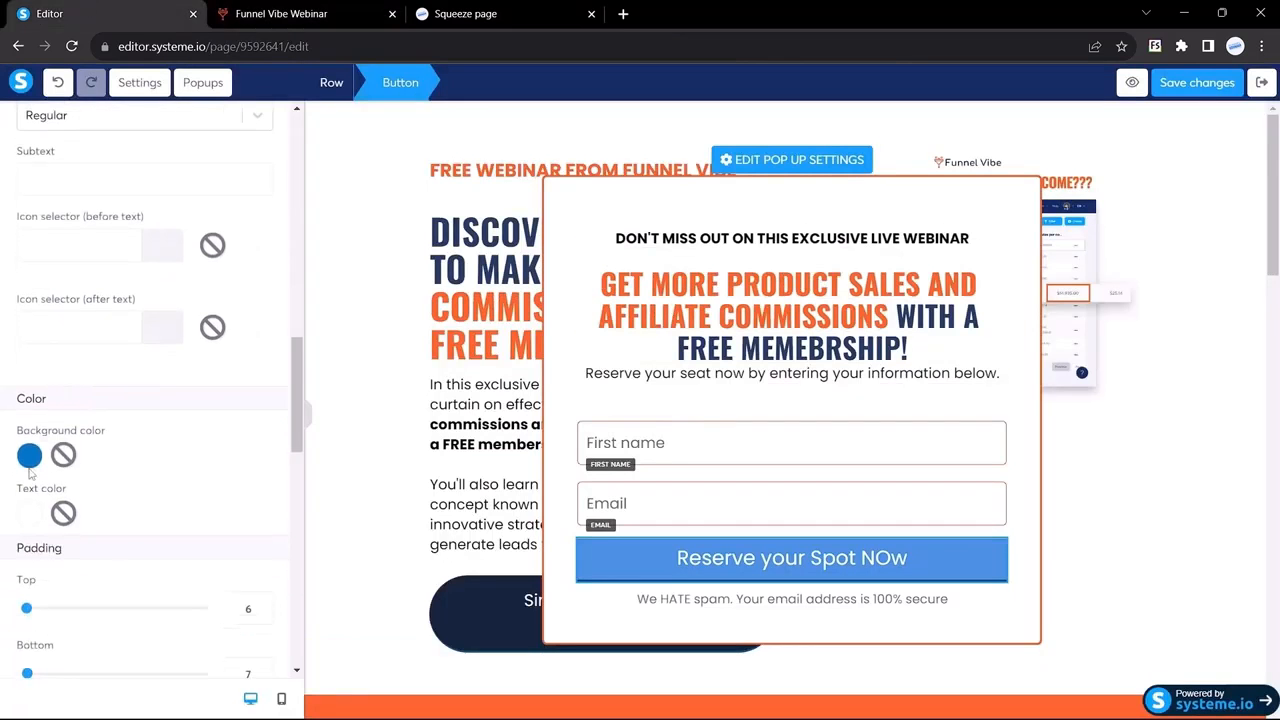
{"action": "left_click", "coordinate": [29, 456]}
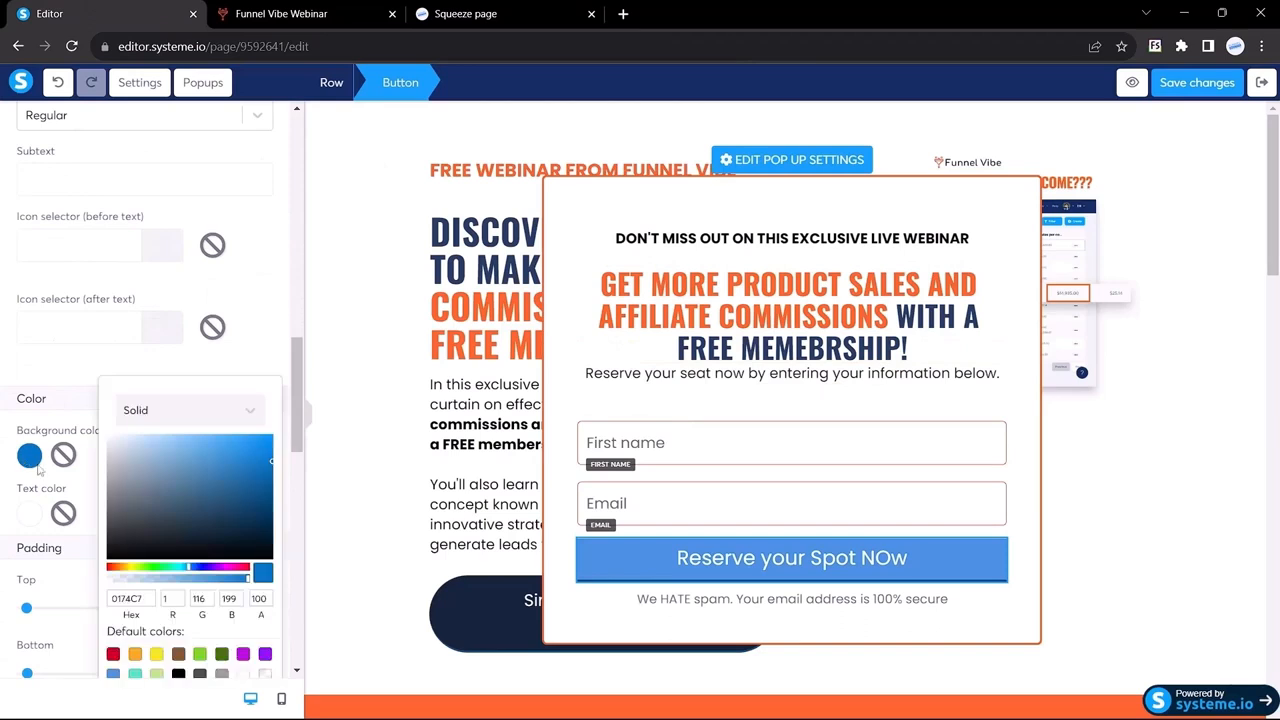
{"action": "double_click", "coordinate": [128, 598]}
{"action": "key", "text": "ctrl+v"}
Step: Set the button's rounded corners to 100 for a pill shape
{"action": "scroll", "coordinate": [125, 470], "scroll_direction": "down", "scroll_amount": 5}
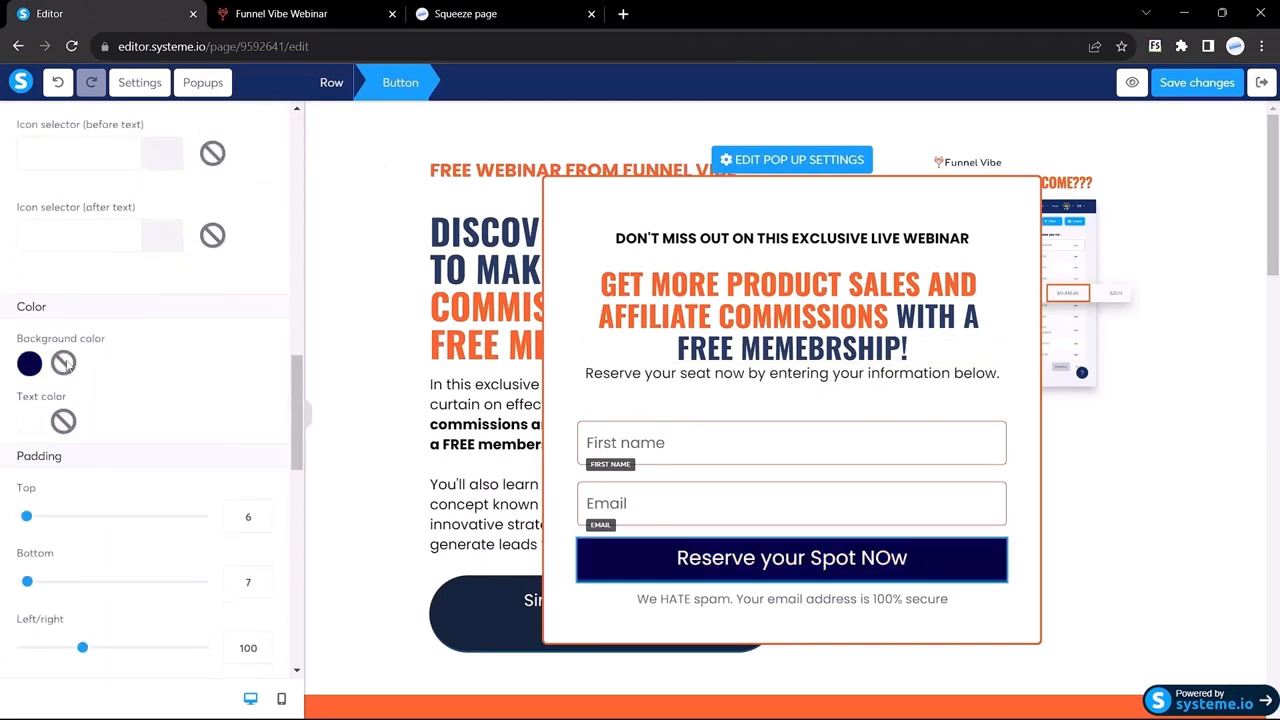
{"action": "scroll", "coordinate": [150, 470], "scroll_direction": "down", "scroll_amount": 1}
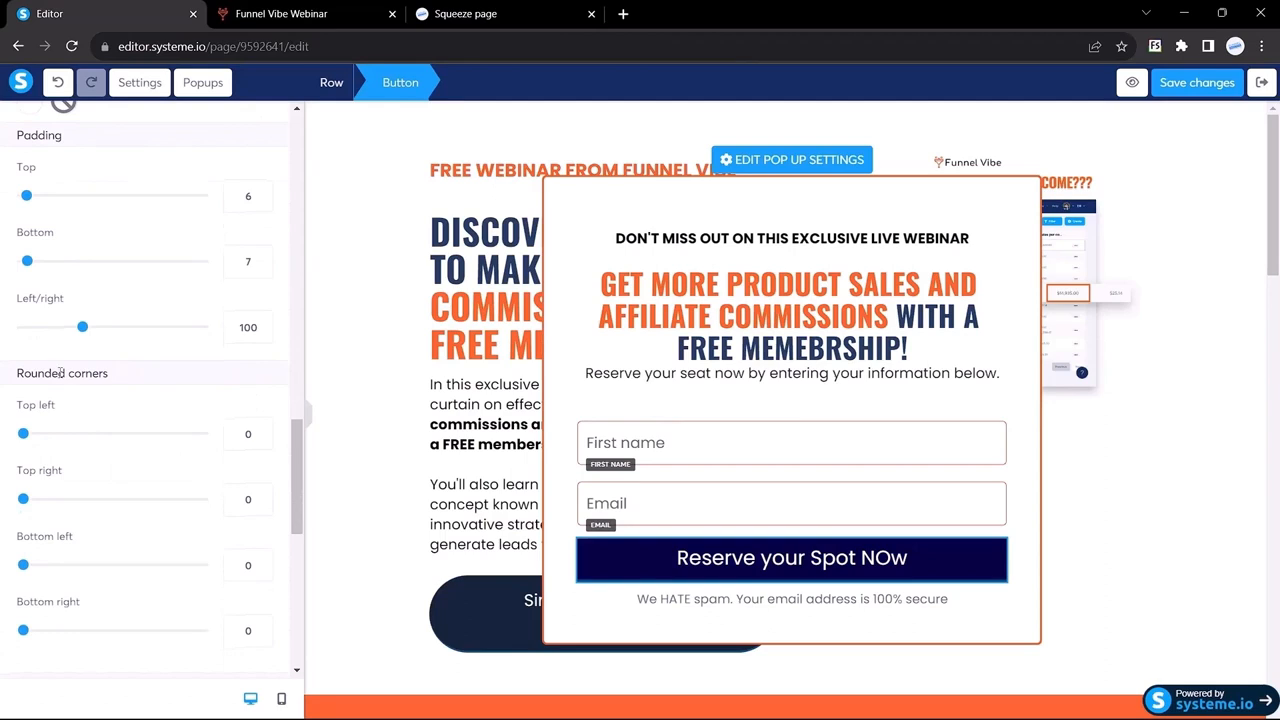
{"action": "left_click_drag", "start_coordinate": [253, 434], "coordinate": [215, 440]}
{"action": "type", "text": "100"}
{"action": "left_click_drag", "start_coordinate": [262, 499], "coordinate": [224, 505]}
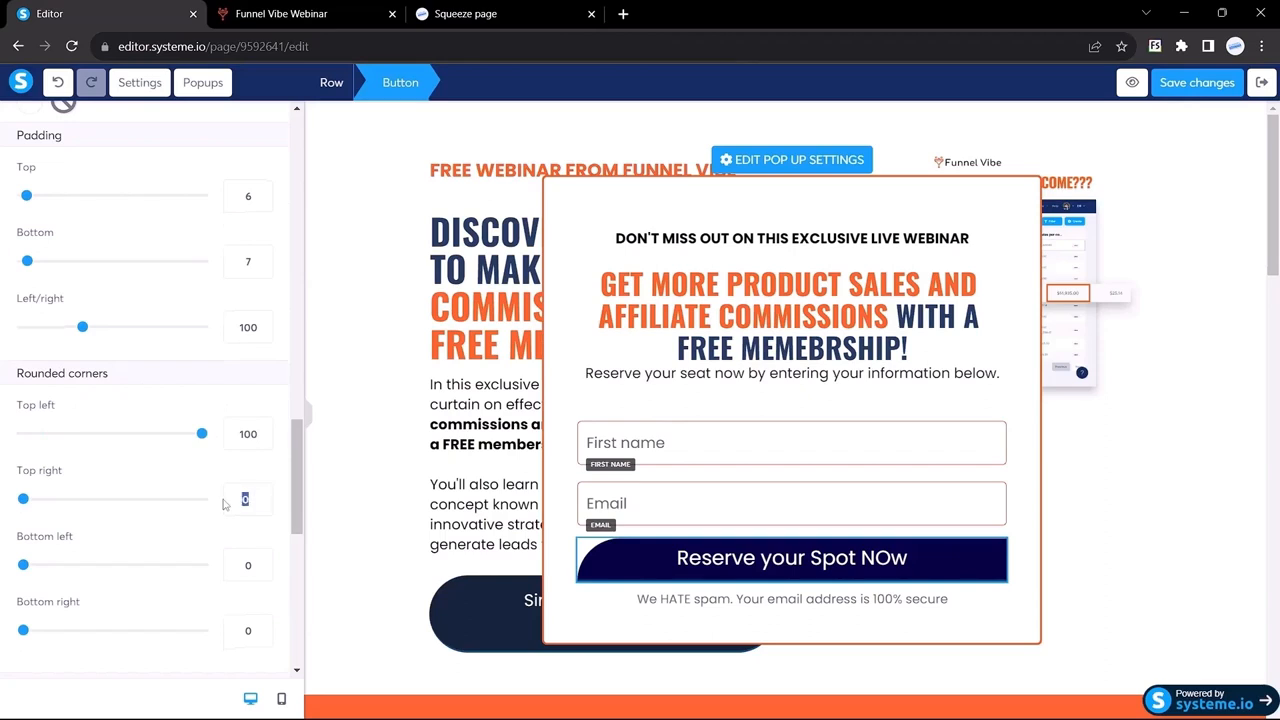
{"action": "type", "text": "100"}
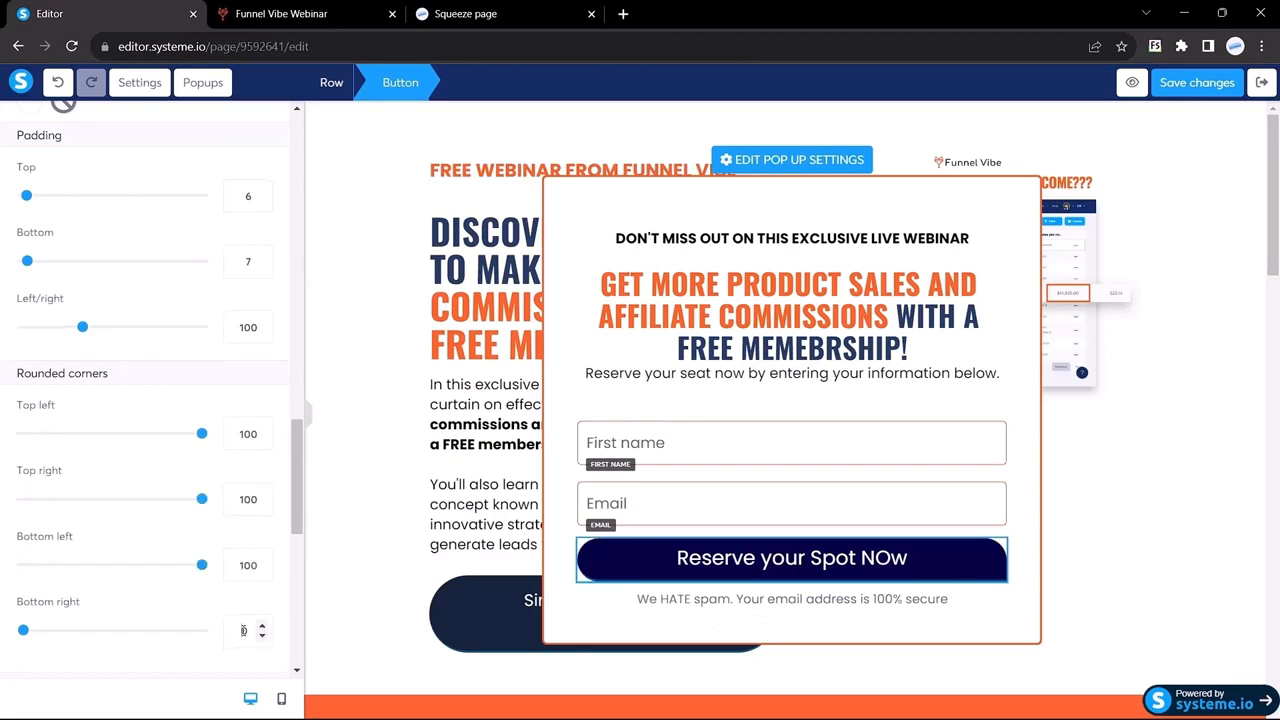
{"action": "double_click", "coordinate": [243, 630]}
{"action": "type", "text": "100"}
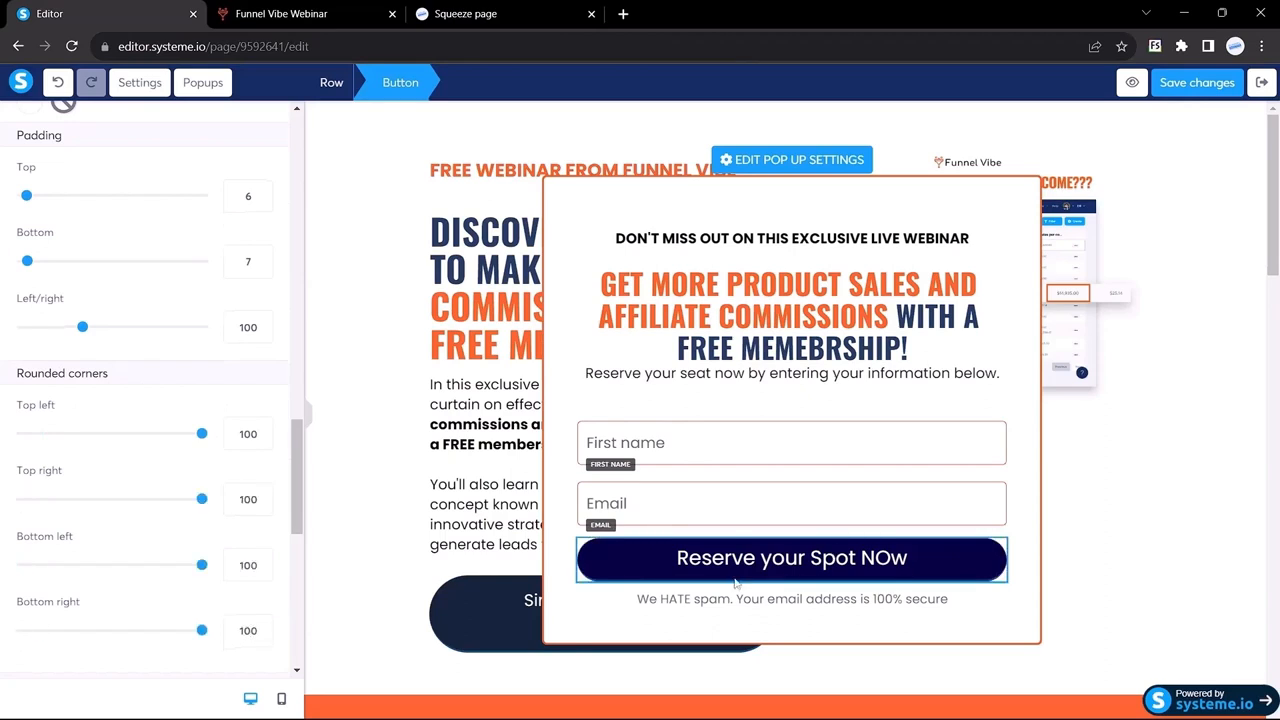
{"action": "scroll", "coordinate": [157, 371], "scroll_direction": "up", "scroll_amount": 2}
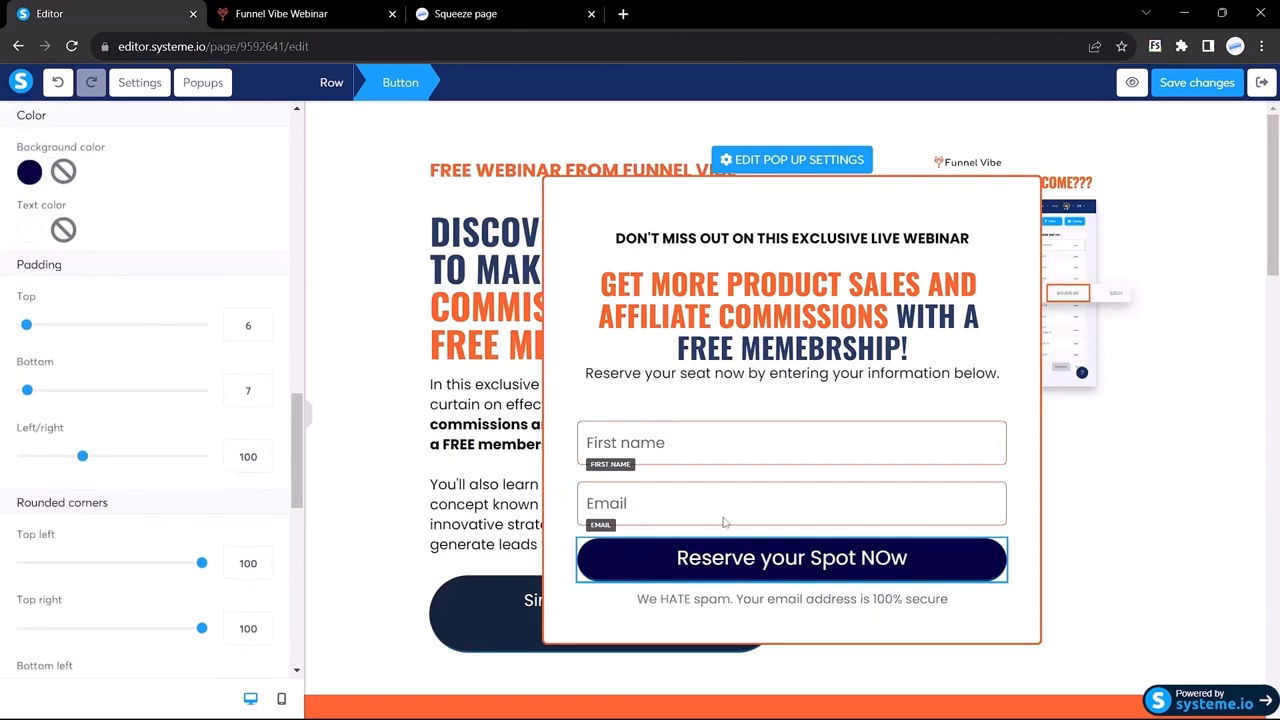
{"action": "left_click", "coordinate": [310, 418]}
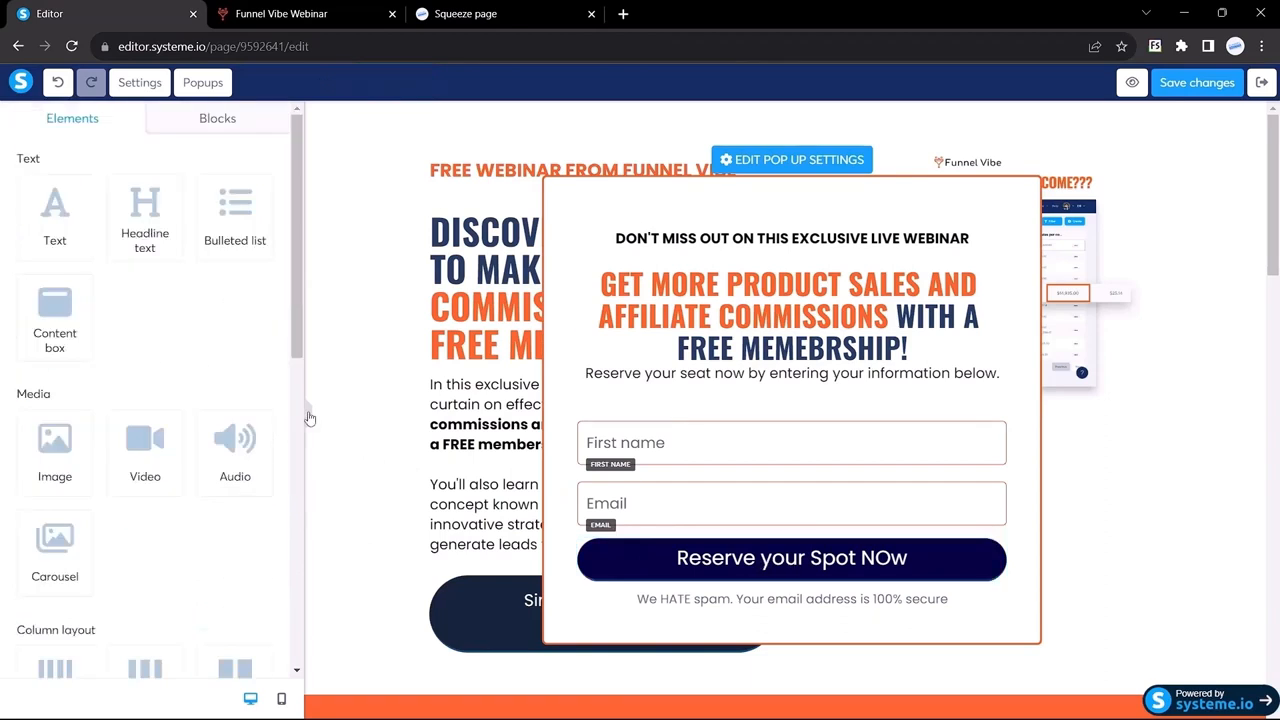
Step: Set the Reserve button's top and bottom padding to 15
{"action": "left_click", "coordinate": [310, 418]}
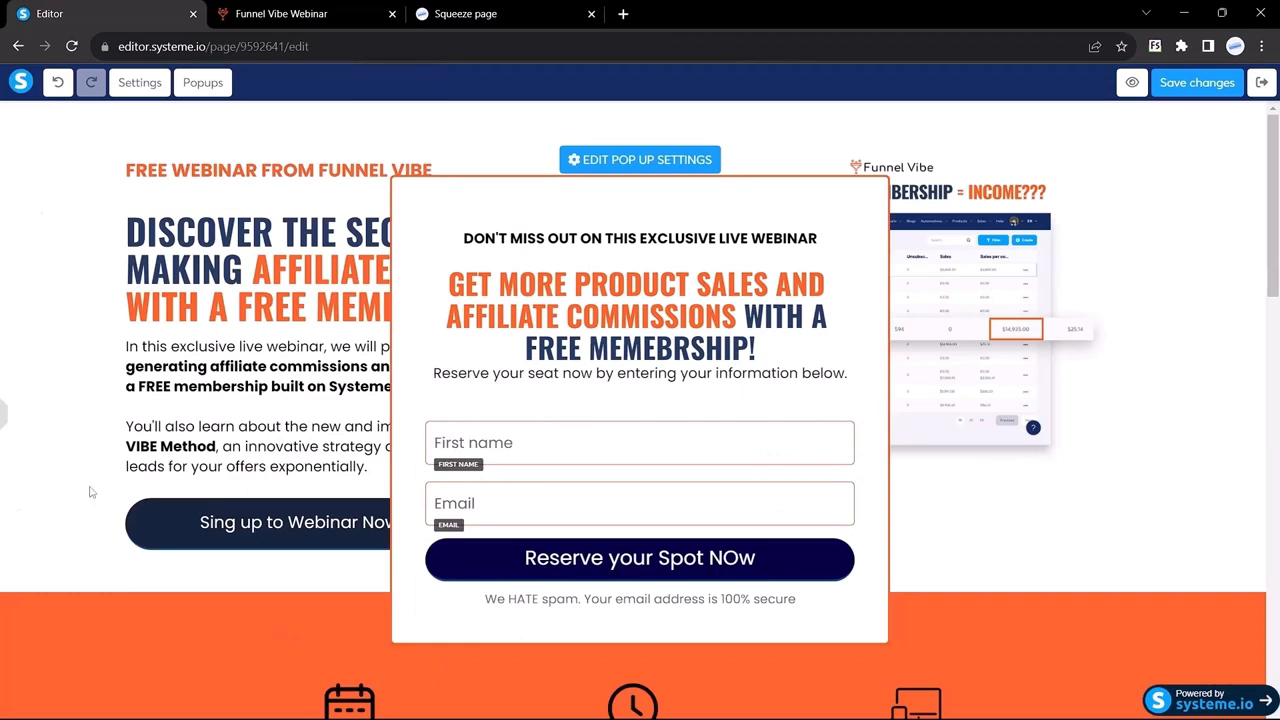
{"action": "left_click", "coordinate": [5, 420]}
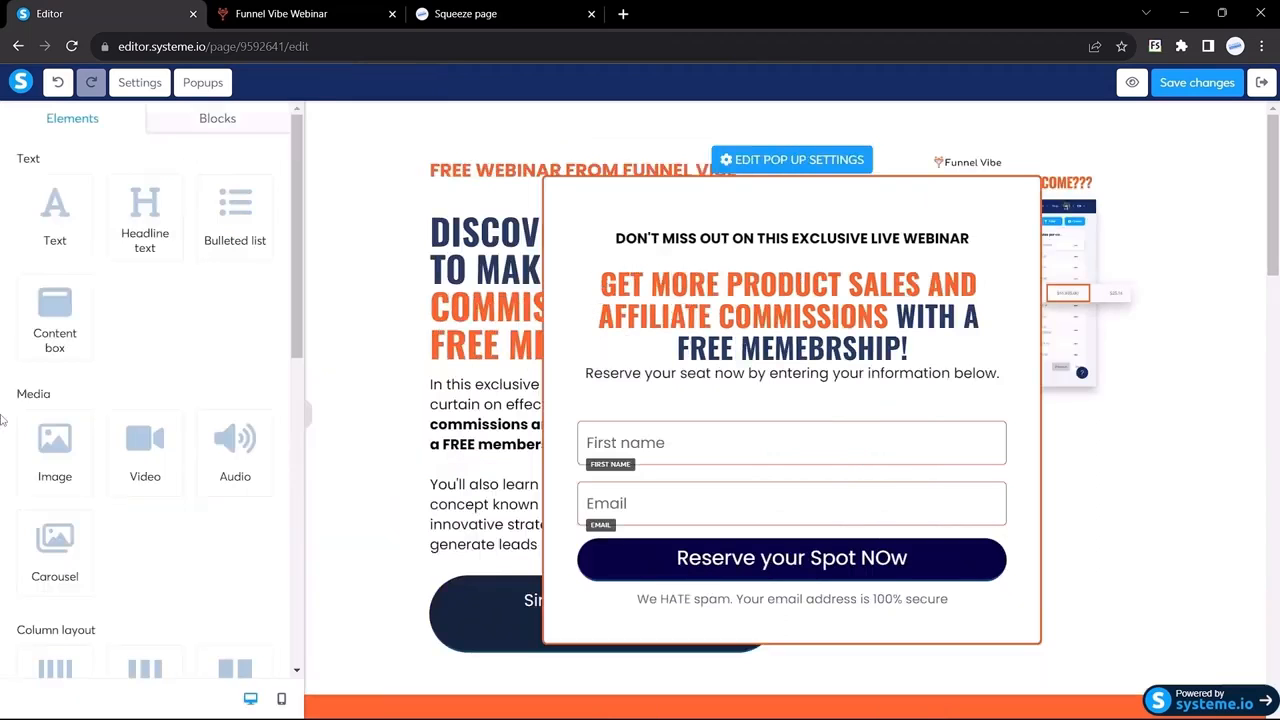
{"action": "left_click", "coordinate": [653, 545]}
{"action": "scroll", "coordinate": [177, 408], "scroll_direction": "down", "scroll_amount": 6}
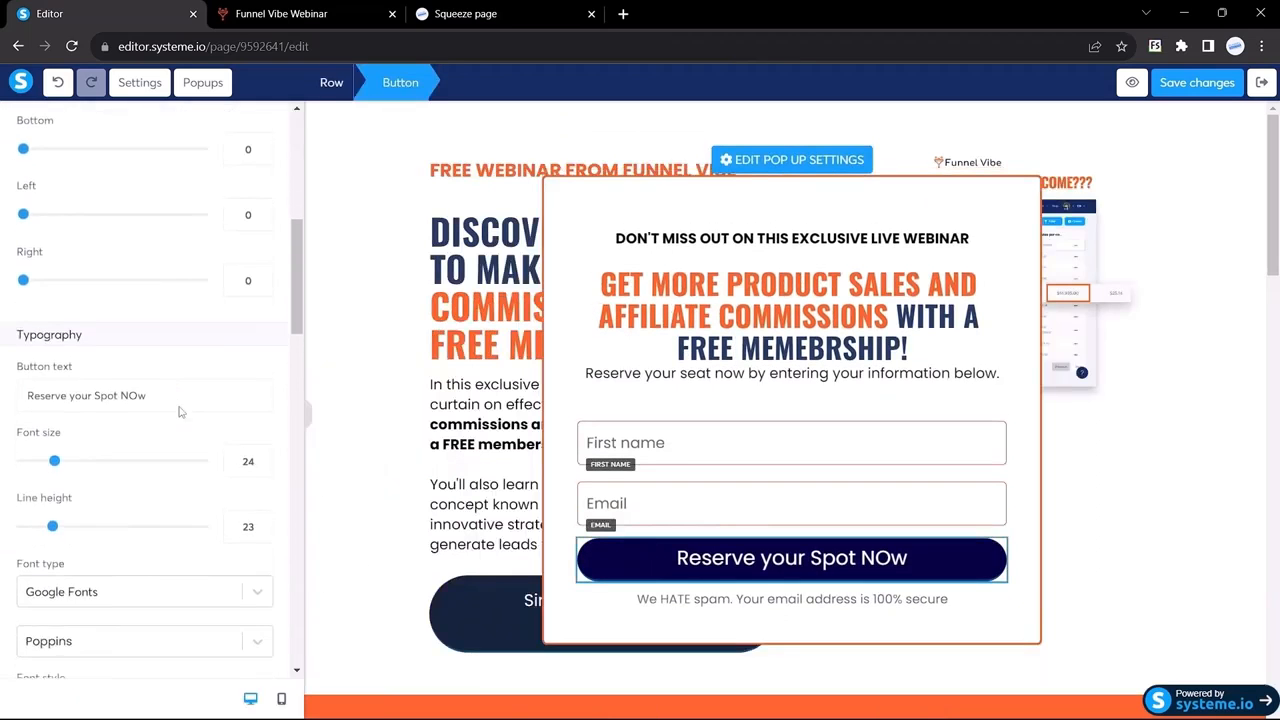
{"action": "scroll", "coordinate": [180, 410], "scroll_direction": "down", "scroll_amount": 8}
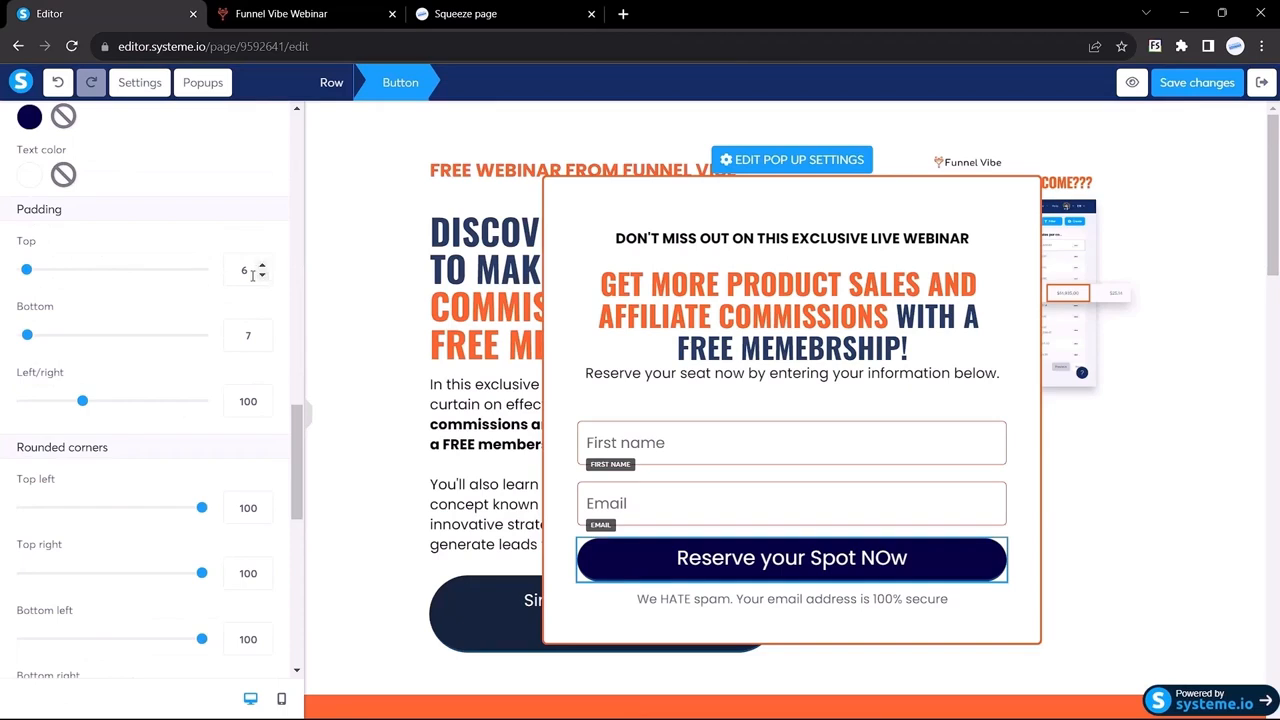
{"action": "double_click", "coordinate": [250, 271]}
{"action": "type", "text": "10"}
{"action": "key", "text": "BackSpace"}
{"action": "key", "text": "BackSpace"}
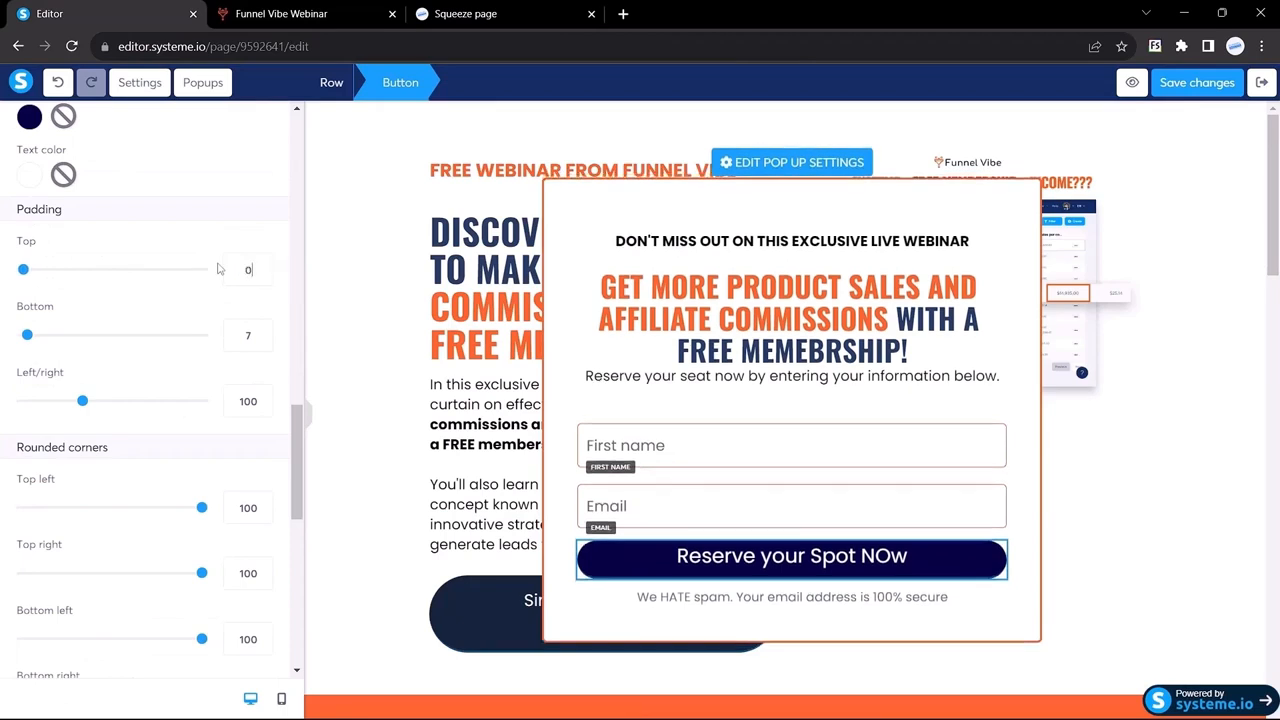
{"action": "type", "text": "15"}
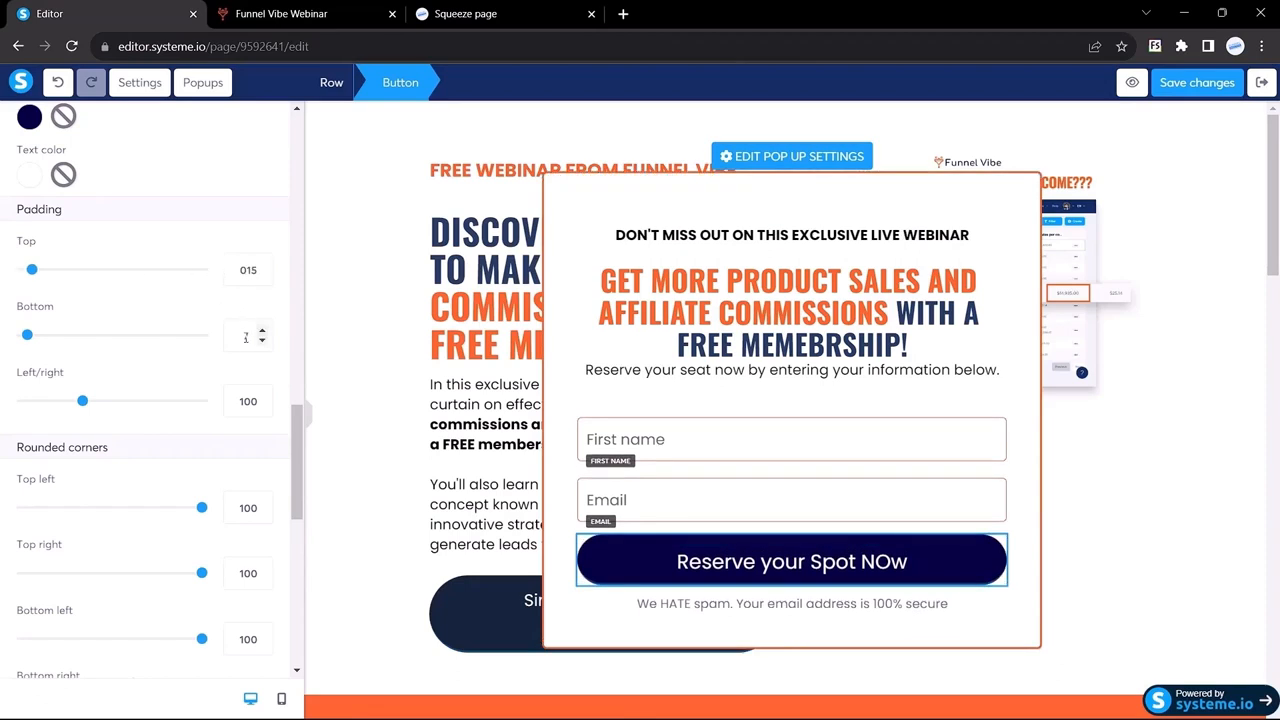
{"action": "double_click", "coordinate": [247, 337]}
{"action": "type", "text": "15"}
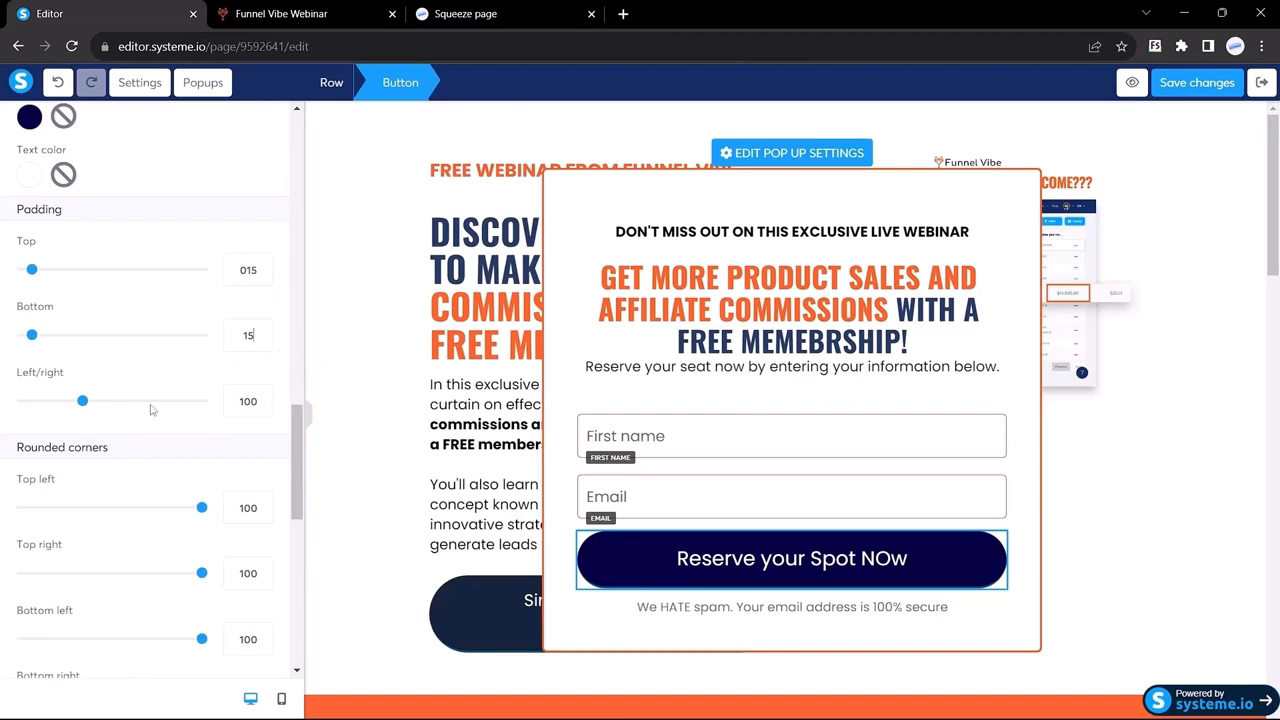
{"action": "left_click", "coordinate": [312, 420]}
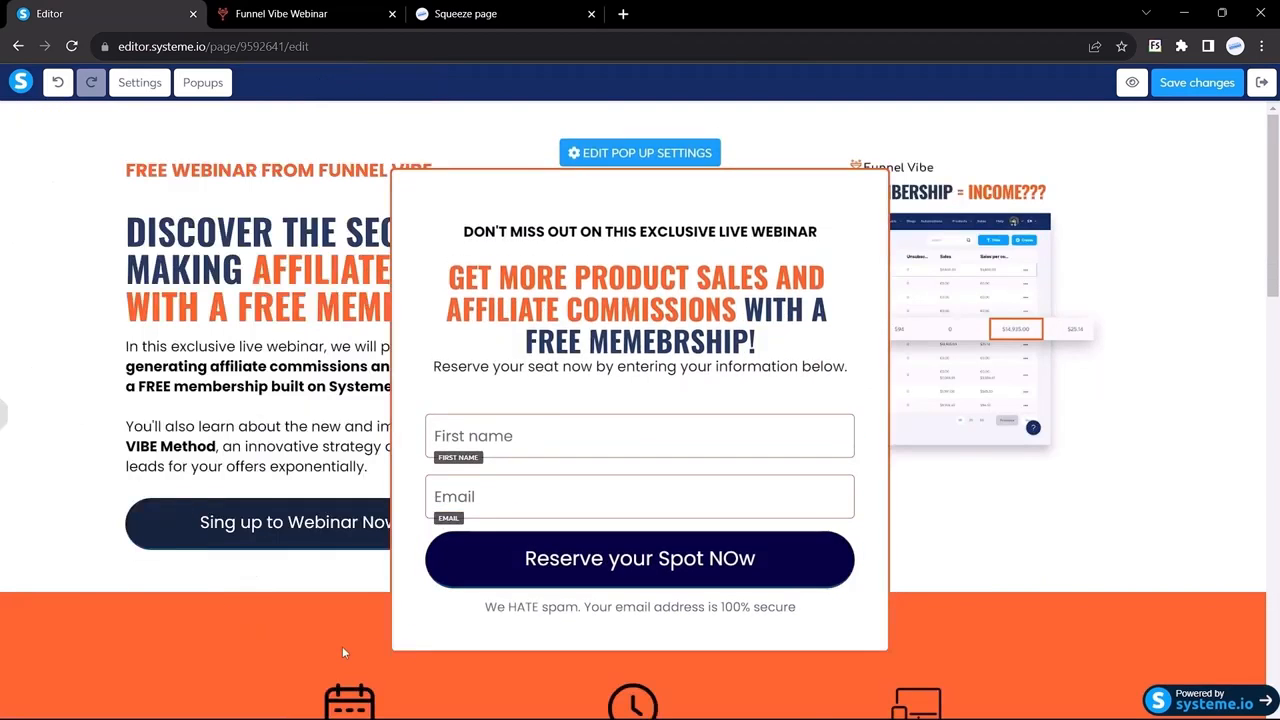
Step: Remove the Reserve button's border colour
{"action": "mouse_move", "coordinate": [3, 408]}
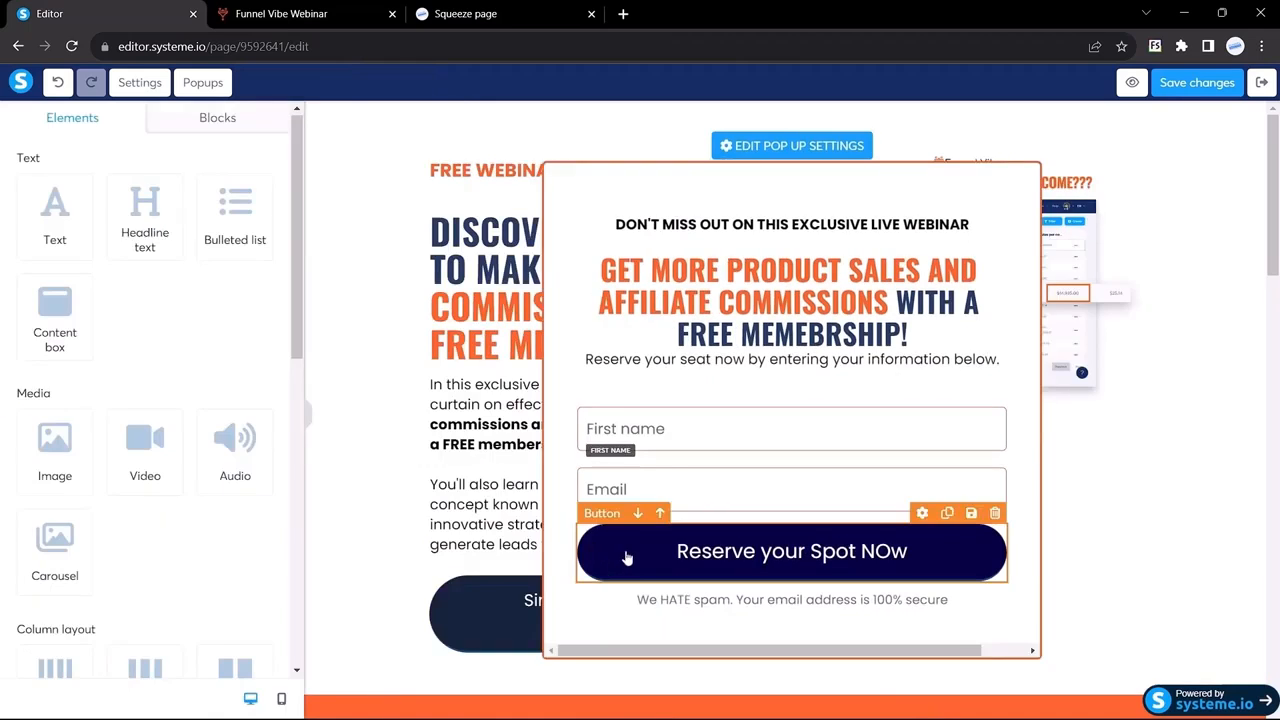
{"action": "left_click", "coordinate": [625, 552]}
{"action": "scroll", "coordinate": [206, 450], "scroll_direction": "down", "scroll_amount": 15}
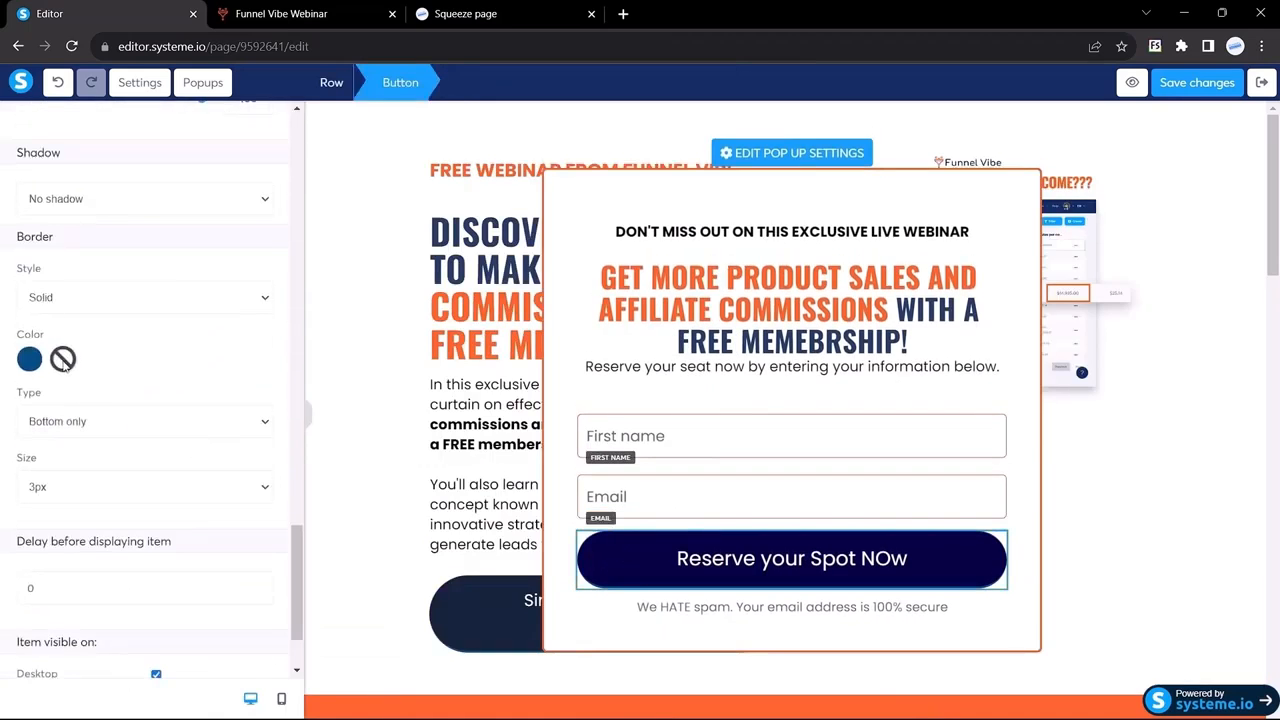
{"action": "left_click", "coordinate": [63, 358]}
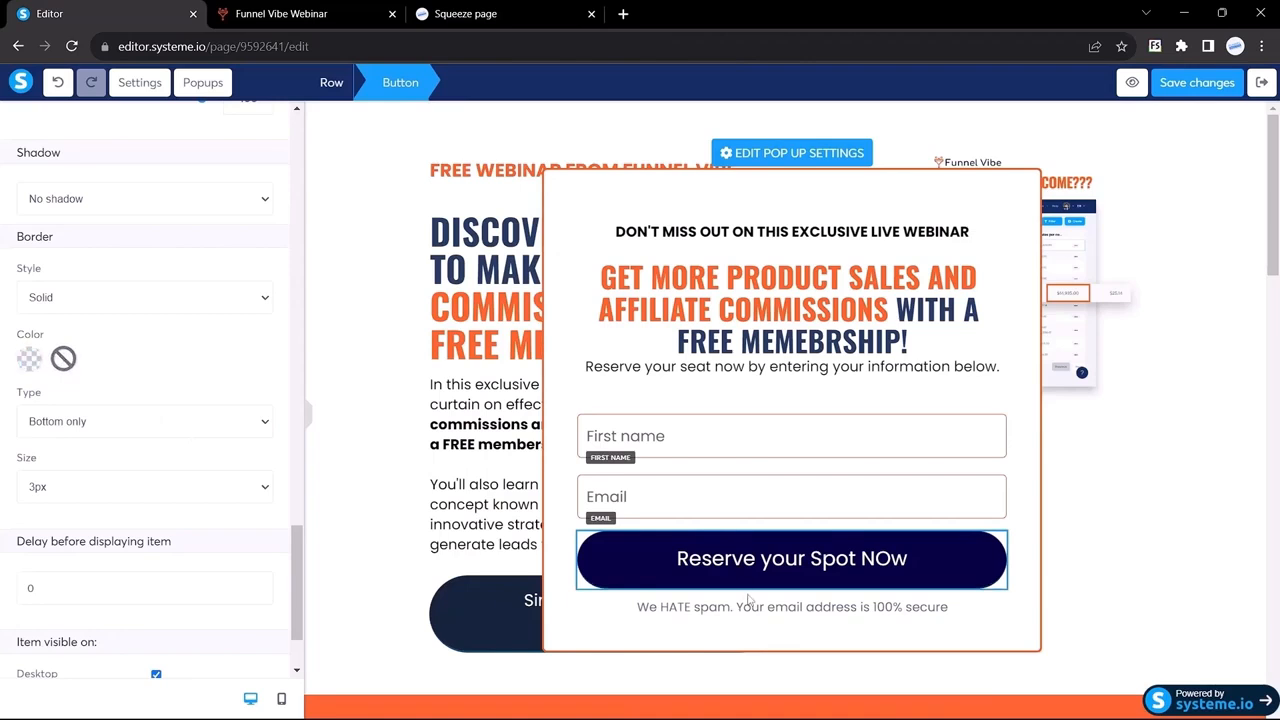
Step: Check the spam notice's font on the Funnel Vibe reference page
{"action": "key", "text": "ctrl+Tab"}
{"action": "left_click", "coordinate": [526, 592]}
{"action": "scroll", "coordinate": [525, 590], "scroll_direction": "down", "scroll_amount": 1}
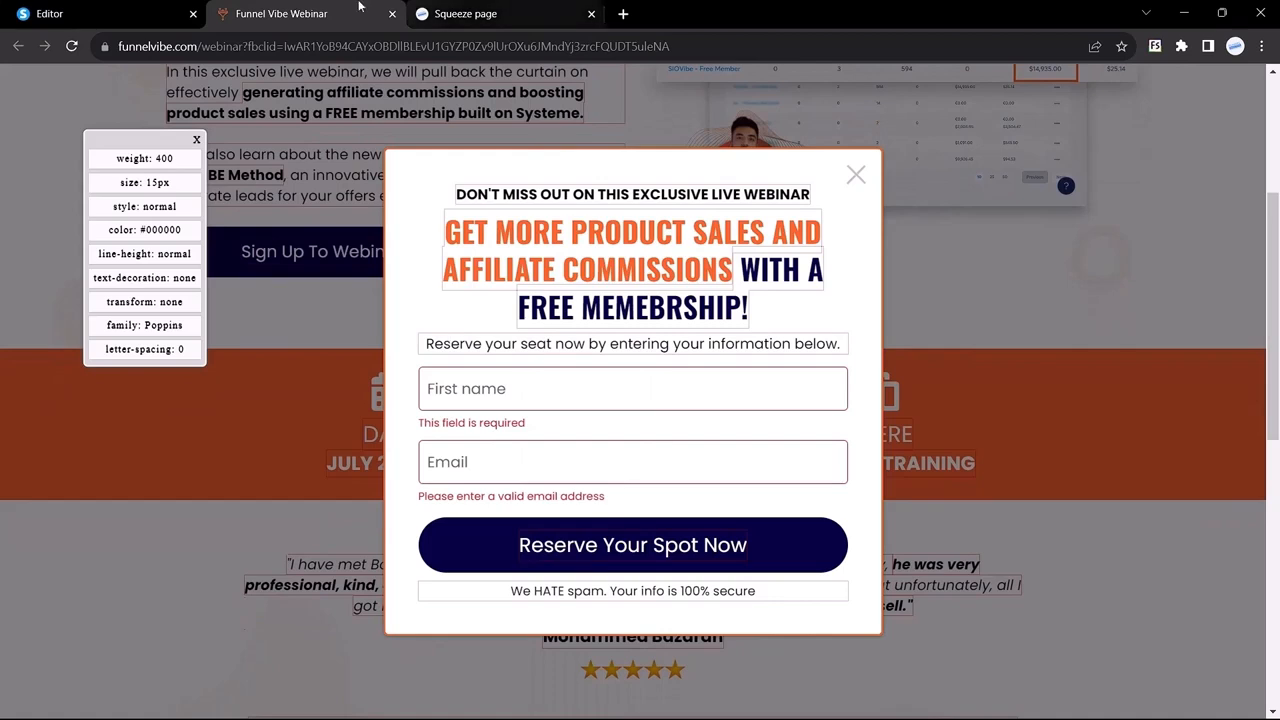
{"action": "key", "text": "ctrl+shift+Tab"}
Step: Make the 'We HATE spam' notice text black
{"action": "left_click", "coordinate": [710, 600]}
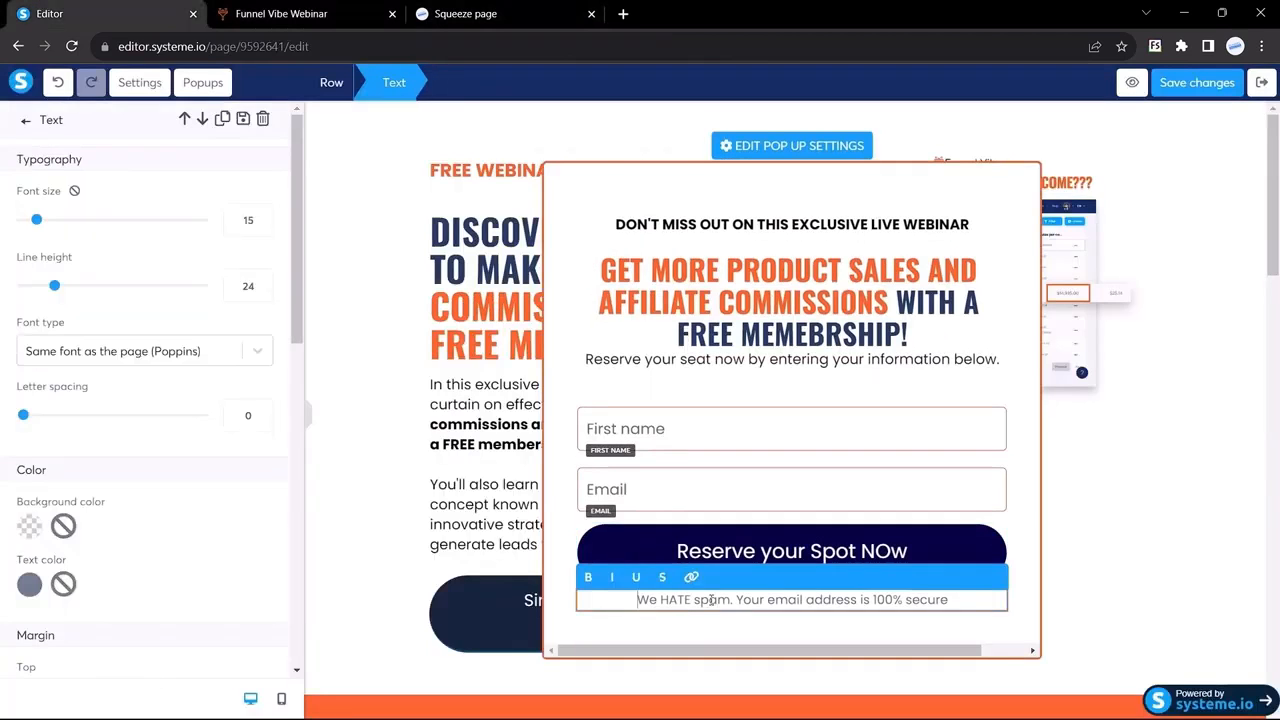
{"action": "left_click", "coordinate": [30, 586]}
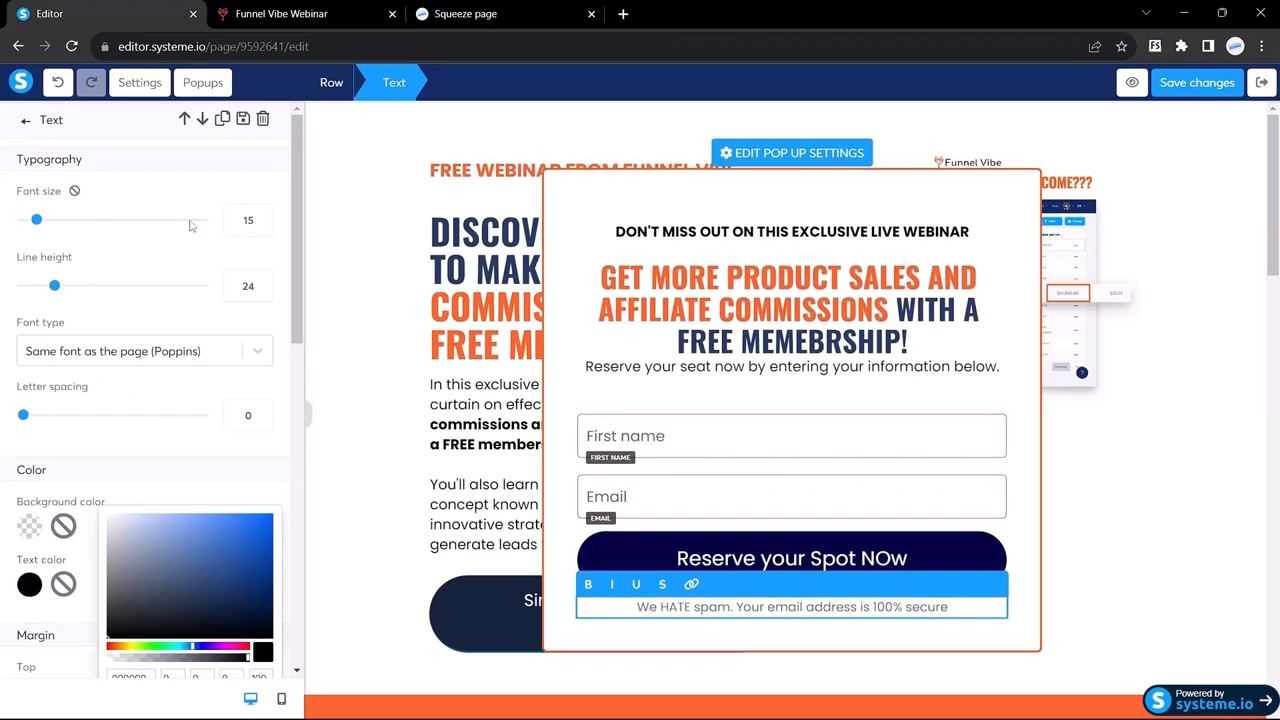
{"action": "left_click", "coordinate": [219, 243]}
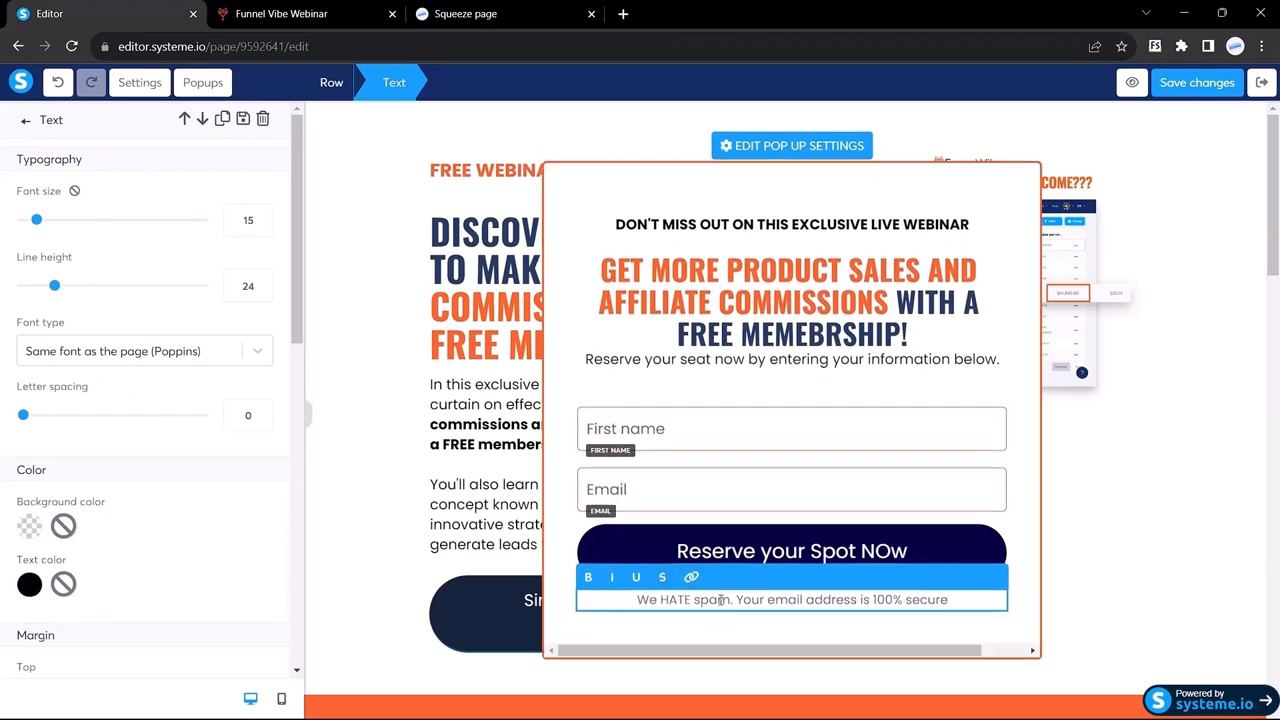
{"action": "triple_click", "coordinate": [721, 600]}
{"action": "left_click", "coordinate": [352, 504]}
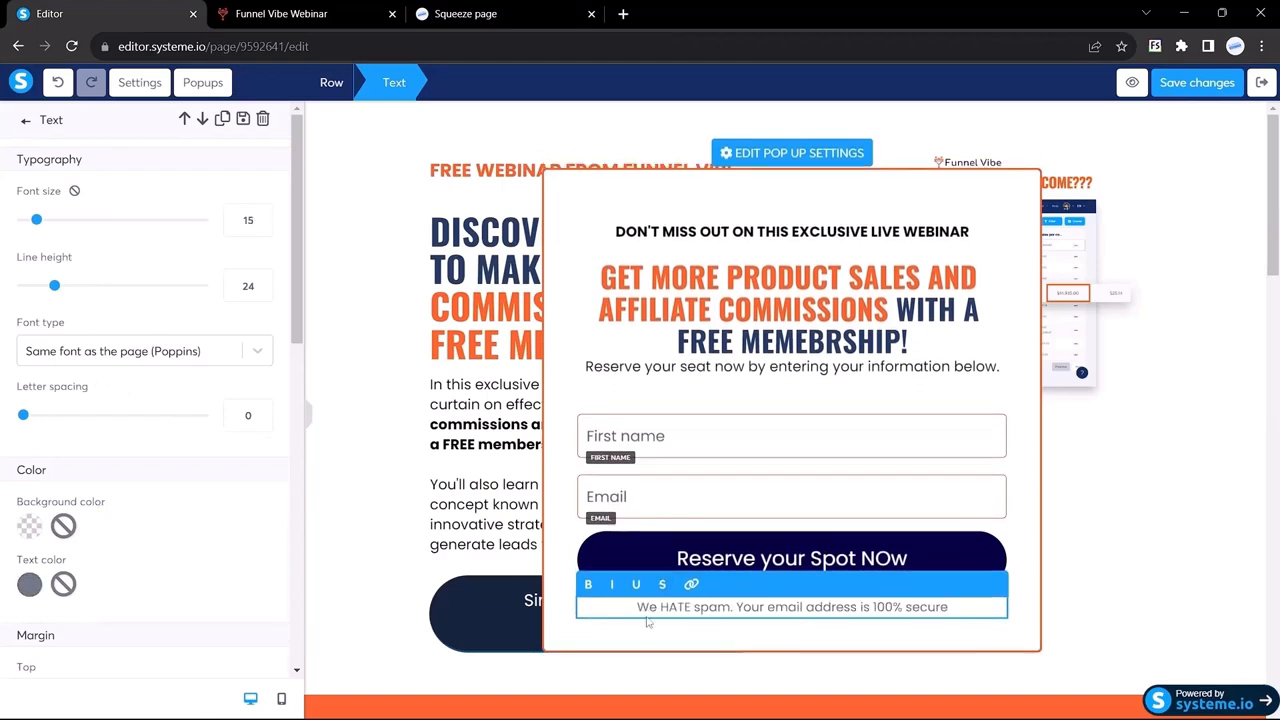
{"action": "triple_click", "coordinate": [711, 594]}
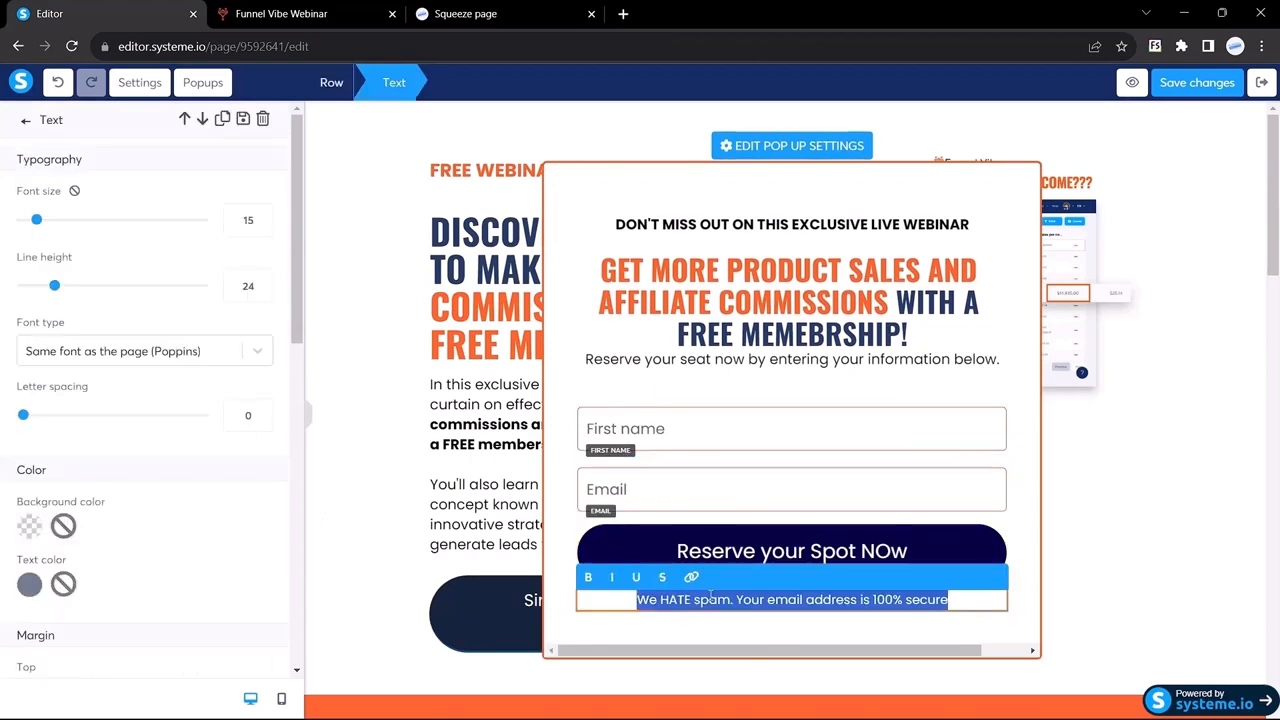
{"action": "left_click", "coordinate": [29, 584]}
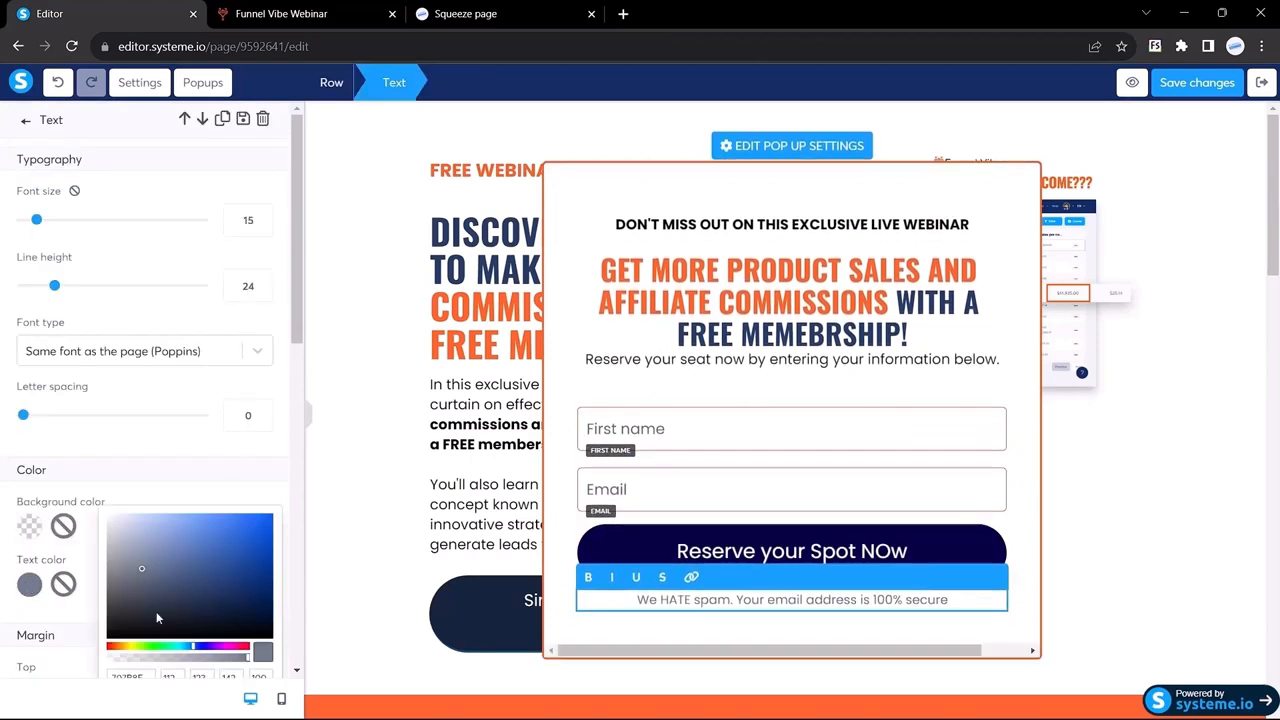
{"action": "left_click_drag", "start_coordinate": [156, 611], "coordinate": [99, 645]}
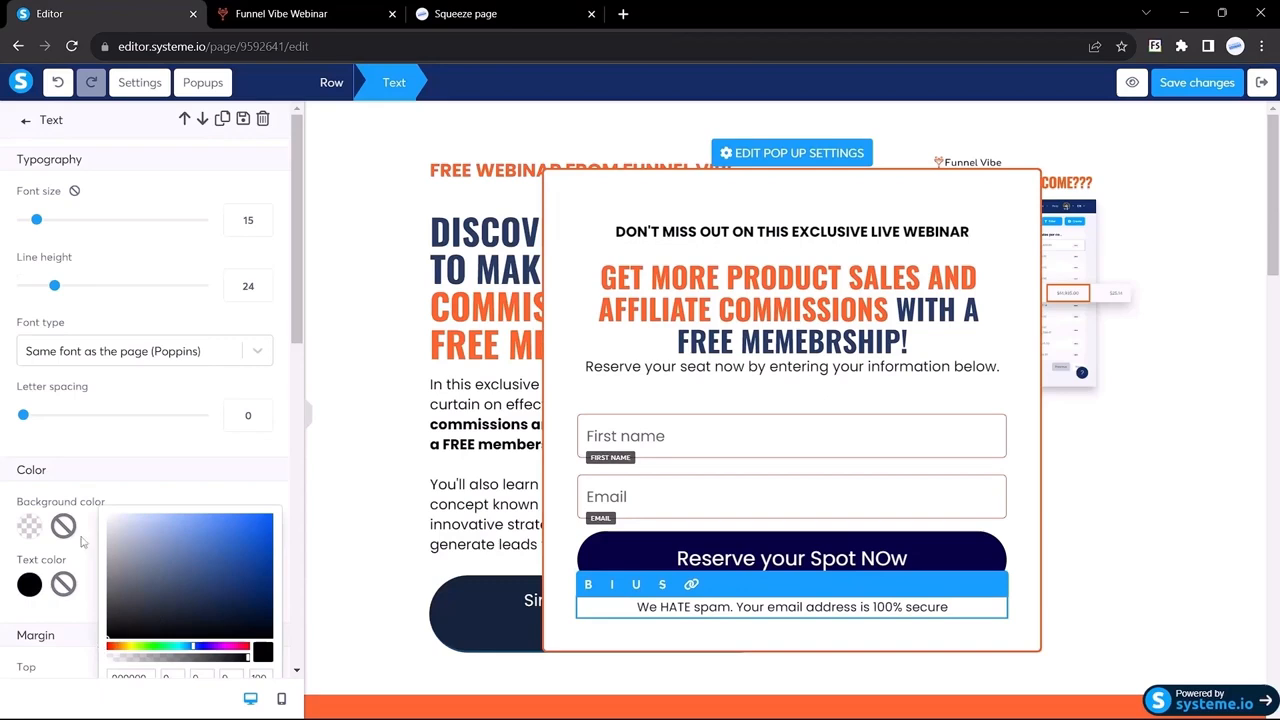
{"action": "left_click", "coordinate": [83, 541]}
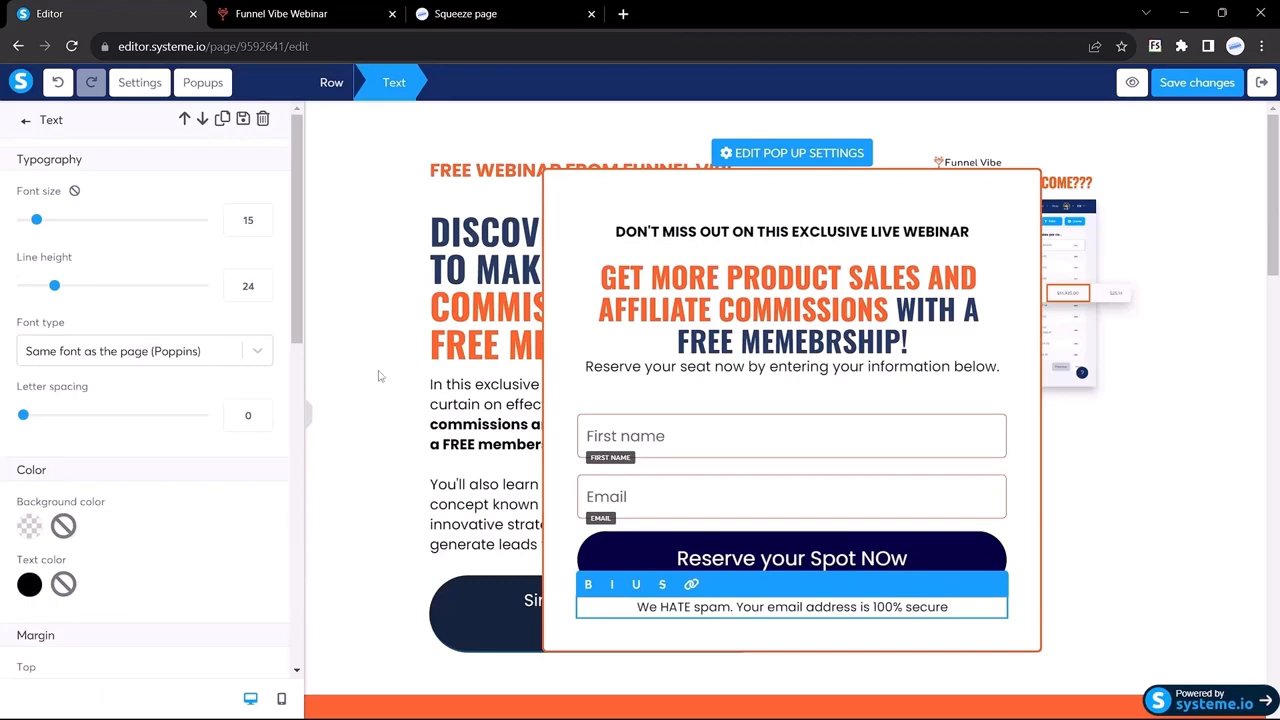
{"action": "left_click", "coordinate": [313, 418]}
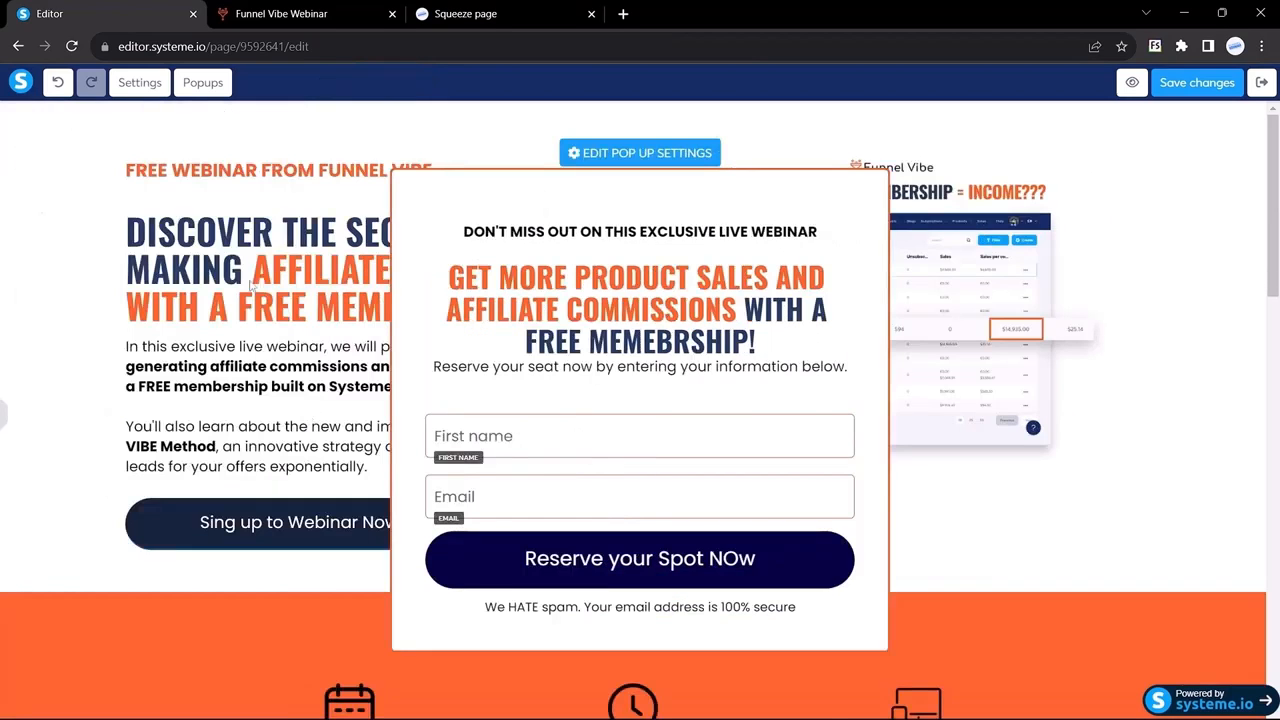
Step: After comparing with the Funnel Vibe popup, save the popup and return to the Popups list
{"action": "left_click", "coordinate": [270, 12]}
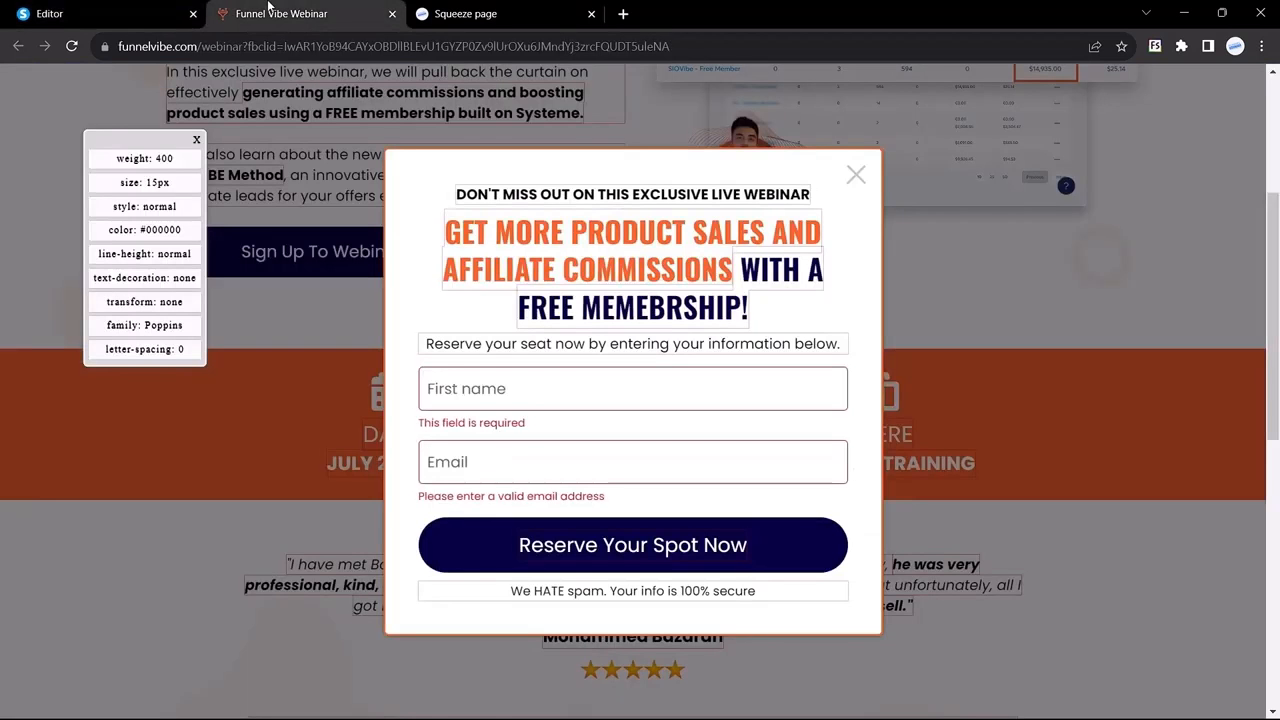
{"action": "left_click", "coordinate": [496, 251]}
{"action": "left_click", "coordinate": [163, 7]}
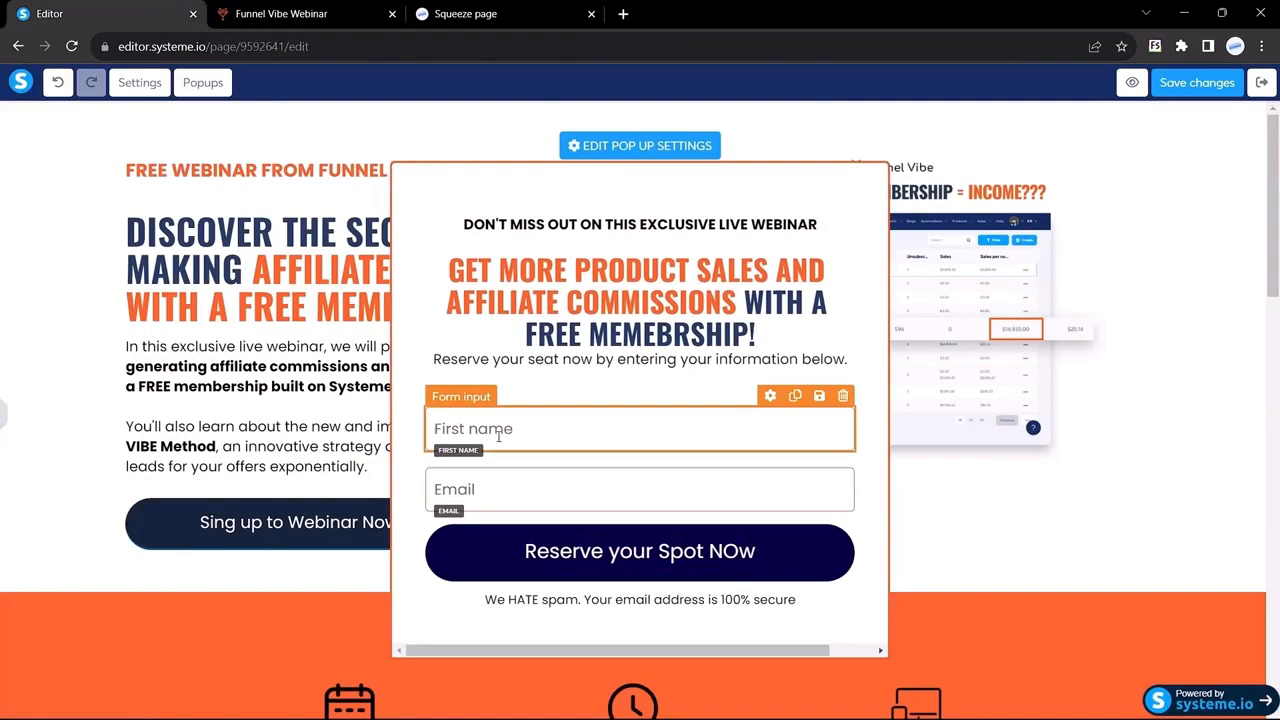
{"action": "left_click", "coordinate": [5, 420]}
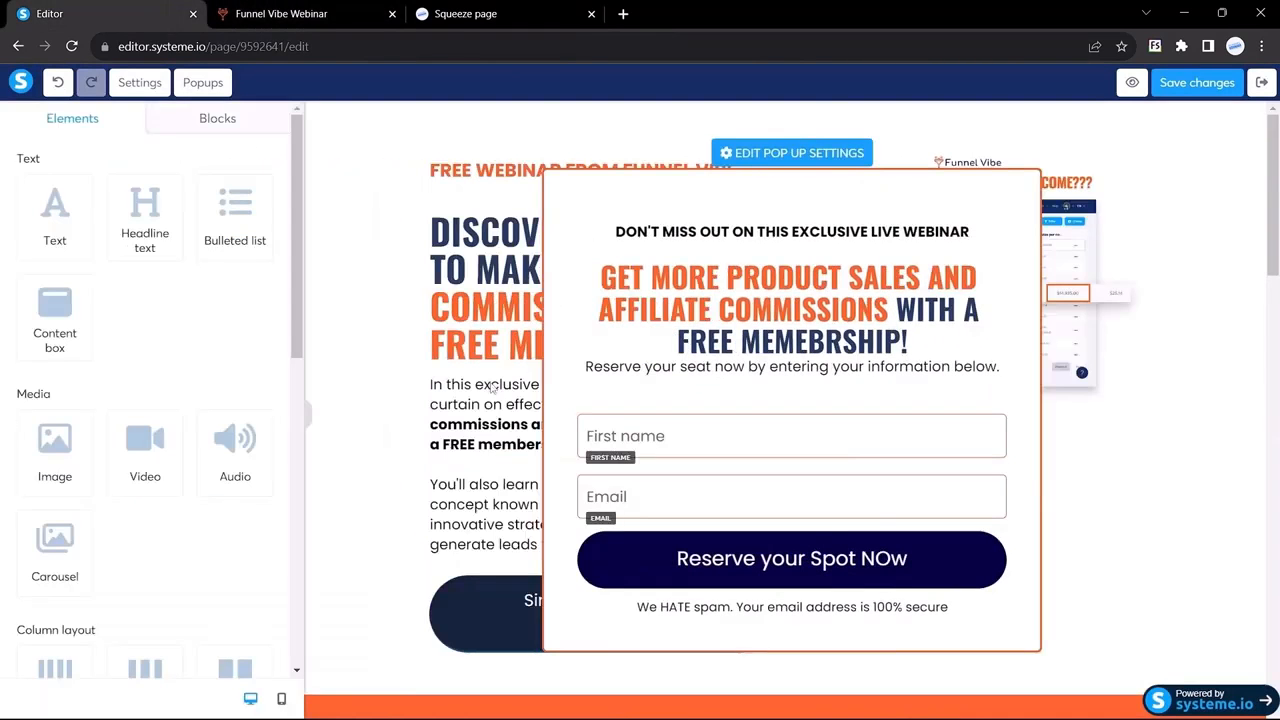
{"action": "left_click", "coordinate": [1203, 86]}
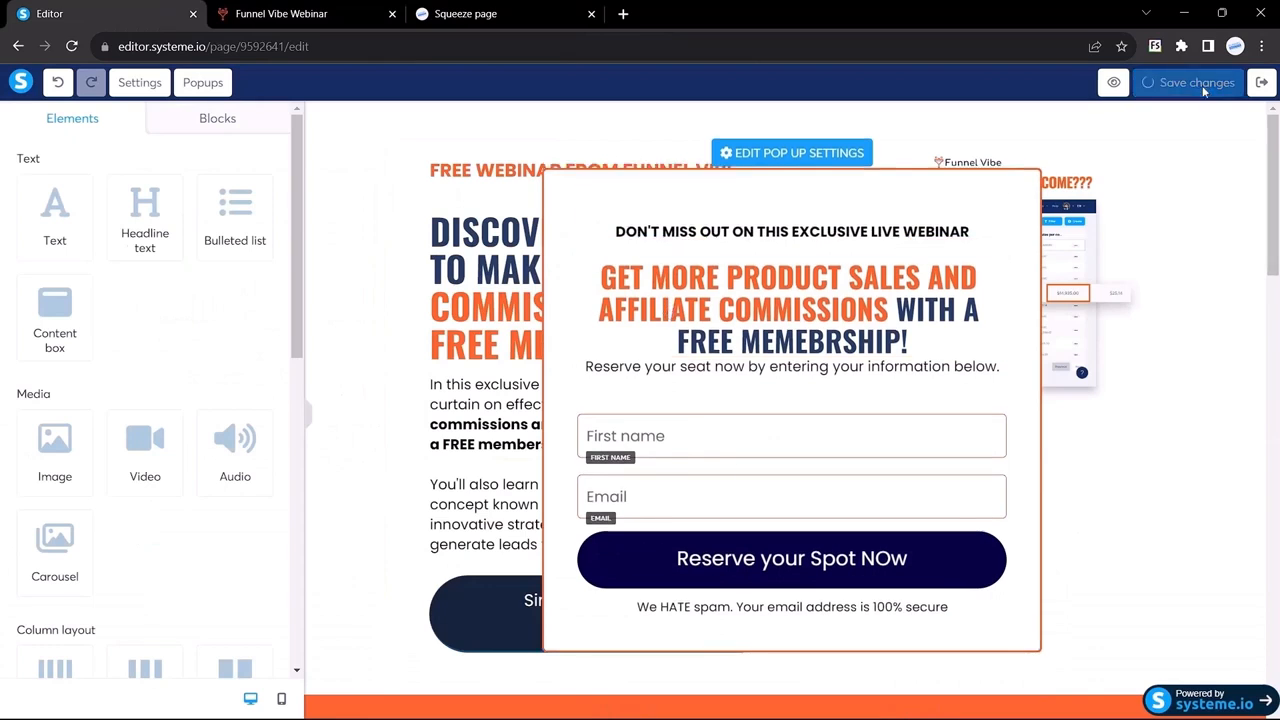
{"action": "left_click", "coordinate": [203, 83]}
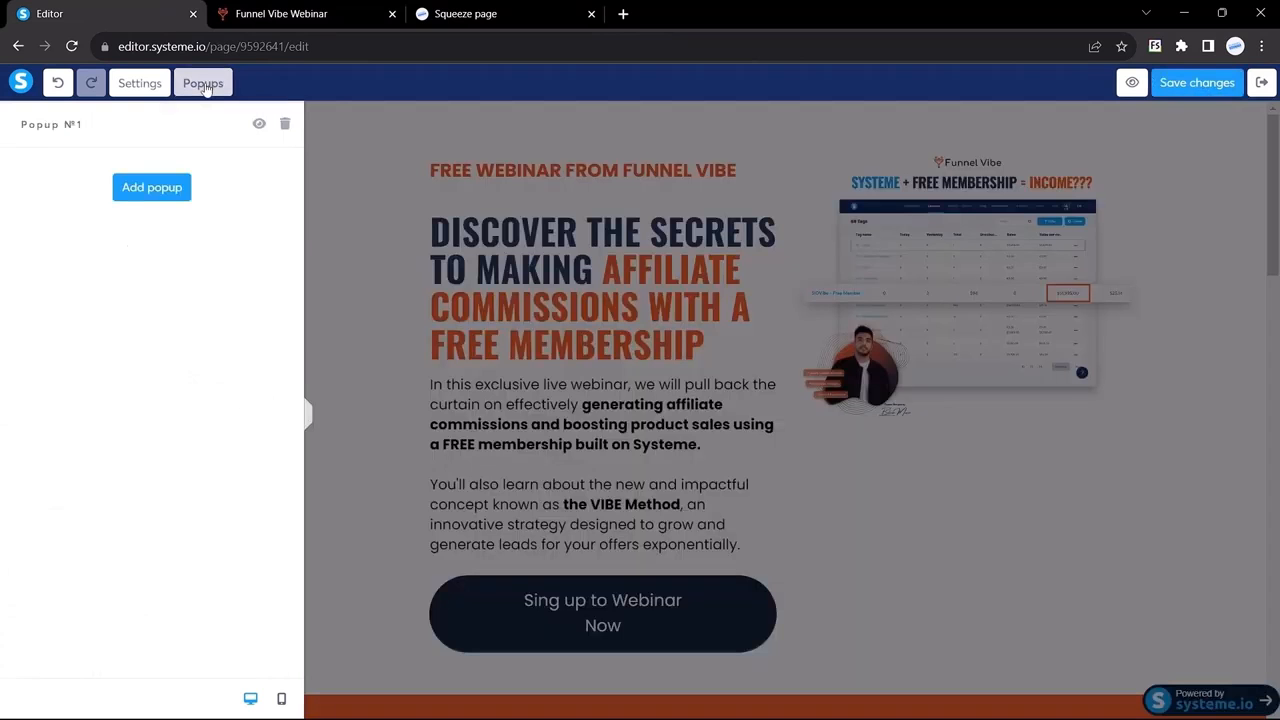
Step: Make the 'Sing up to Webinar Now' button show Popup №1 on click, and save the page
{"action": "left_click", "coordinate": [382, 326]}
{"action": "scroll", "coordinate": [563, 378], "scroll_direction": "down", "scroll_amount": 1}
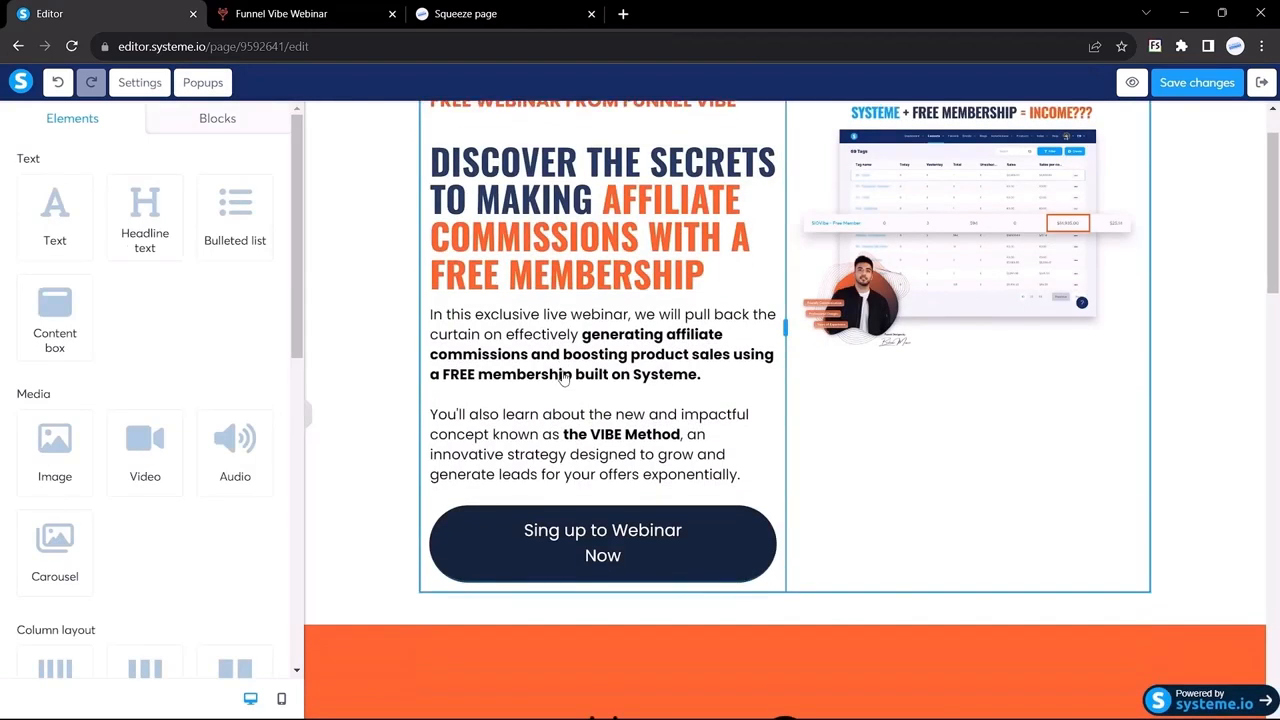
{"action": "left_click", "coordinate": [508, 550]}
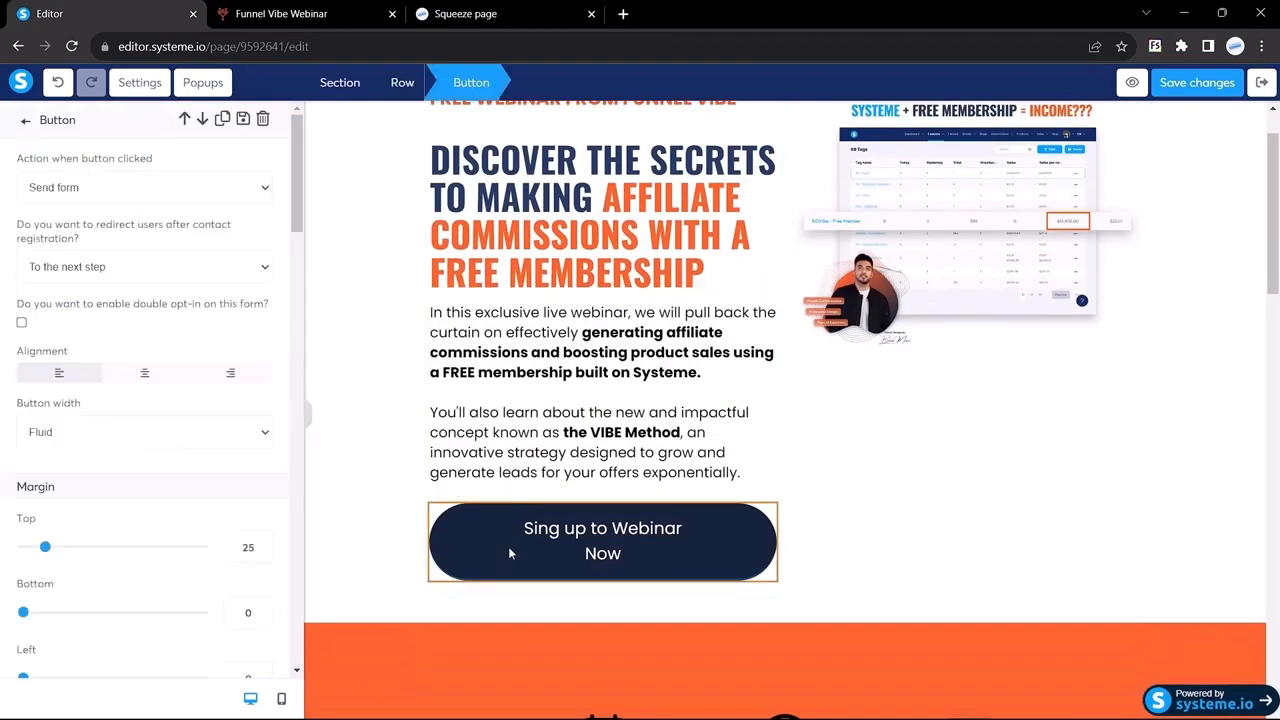
{"action": "left_click", "coordinate": [81, 194]}
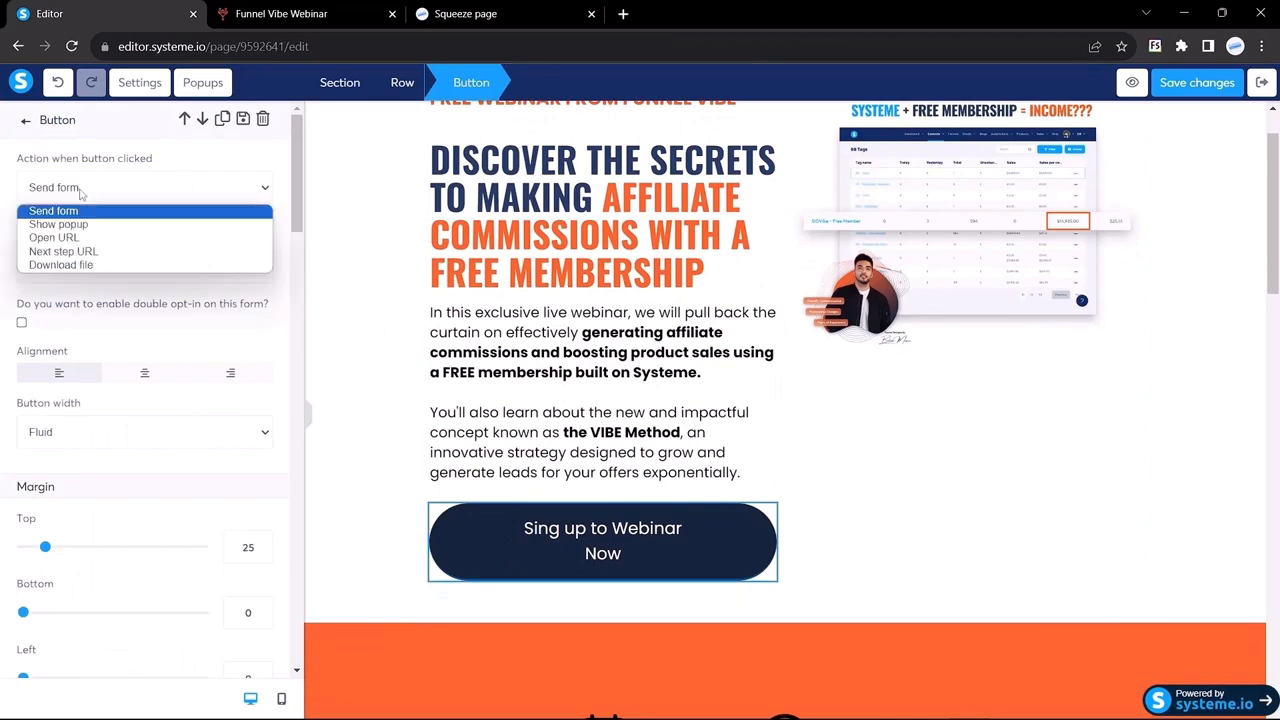
{"action": "left_click", "coordinate": [66, 225]}
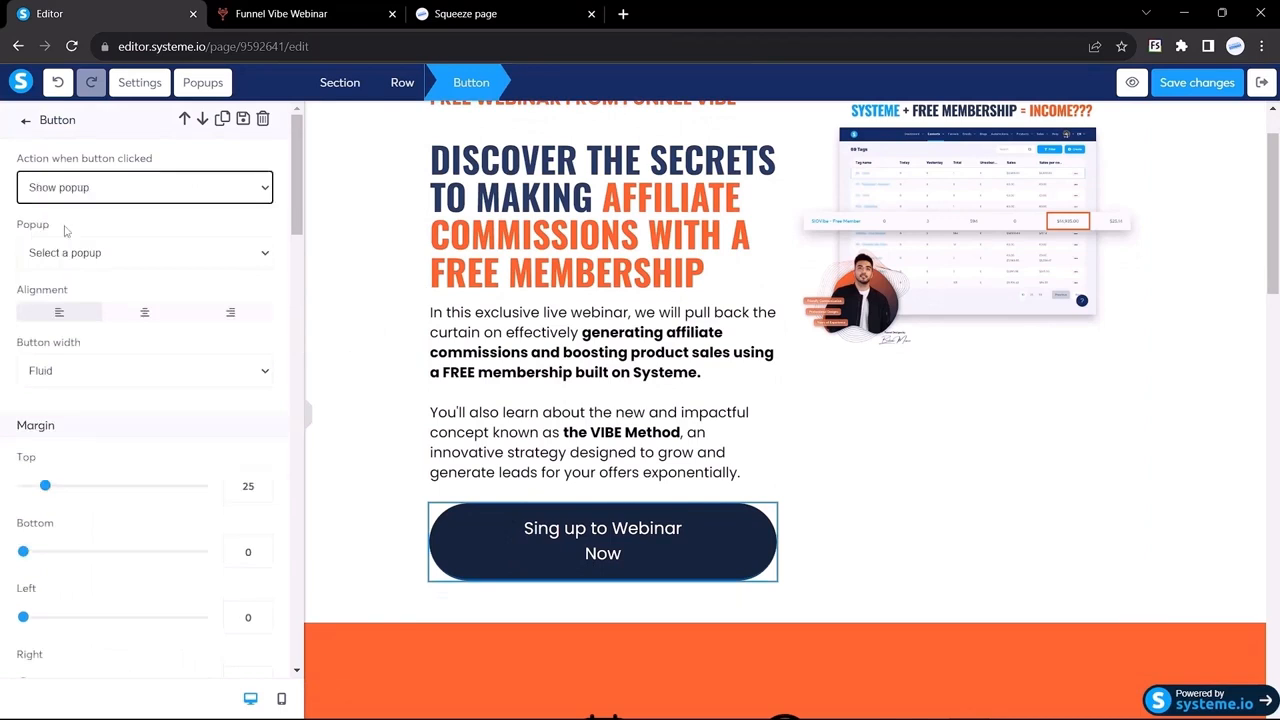
{"action": "left_click", "coordinate": [149, 258]}
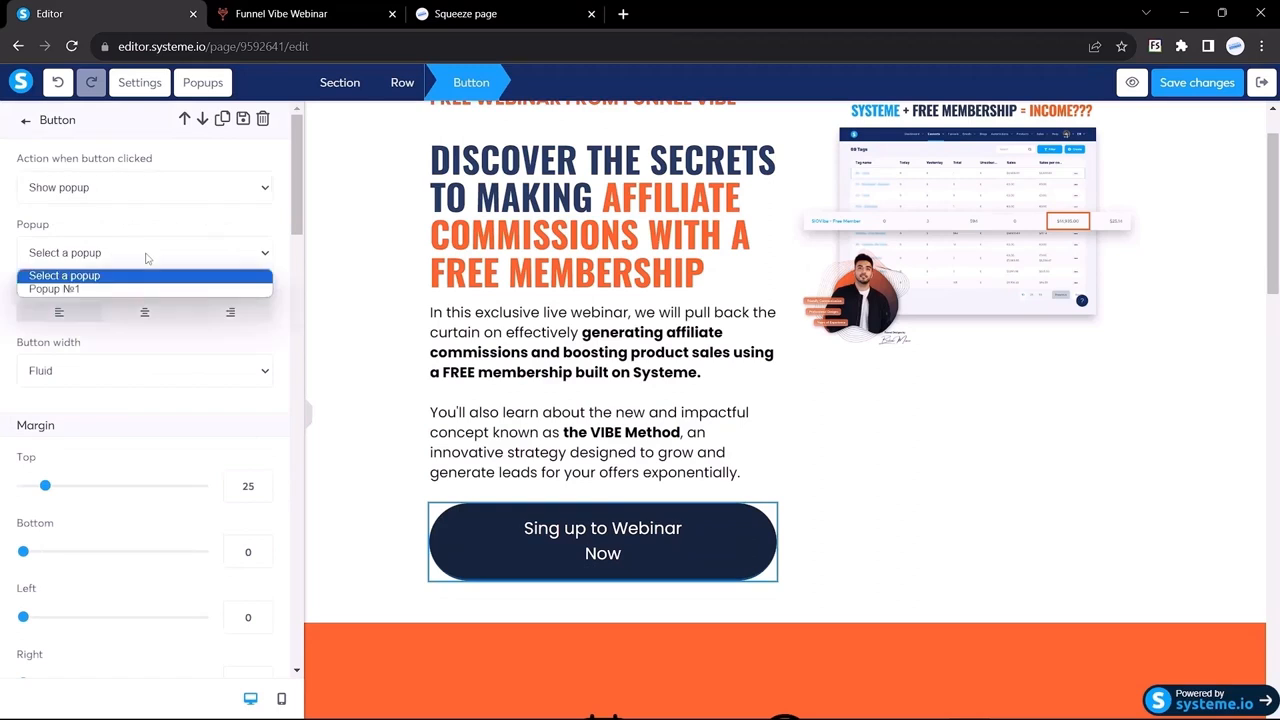
{"action": "left_click", "coordinate": [79, 289]}
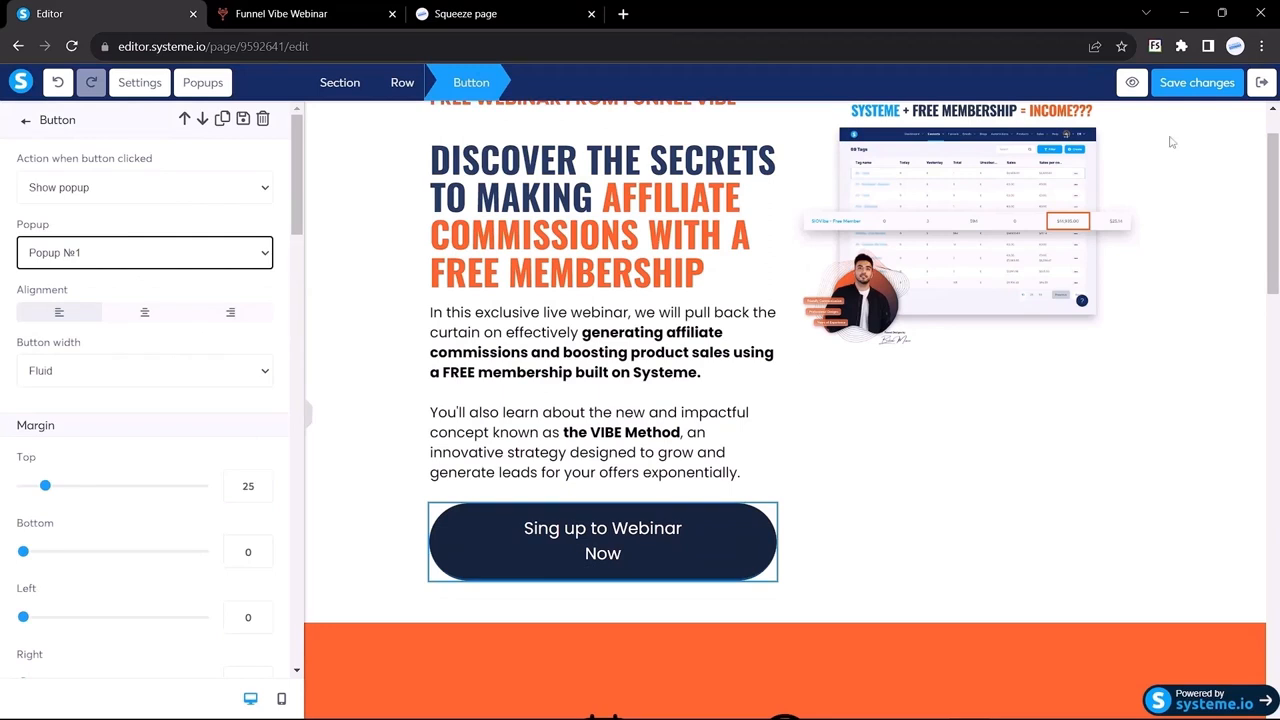
{"action": "left_click", "coordinate": [1190, 94]}
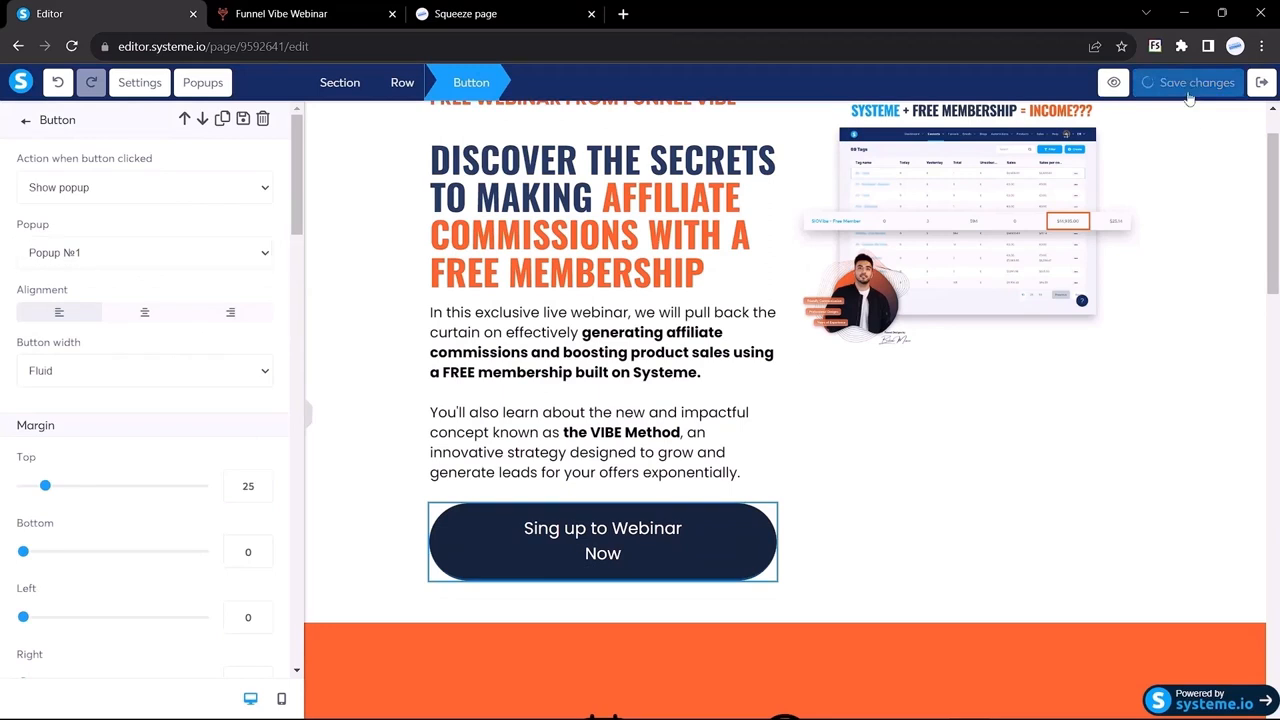
Step: Preview the squeeze page, then open Popup №1's settings from the Popups list
{"action": "left_click", "coordinate": [1132, 86]}
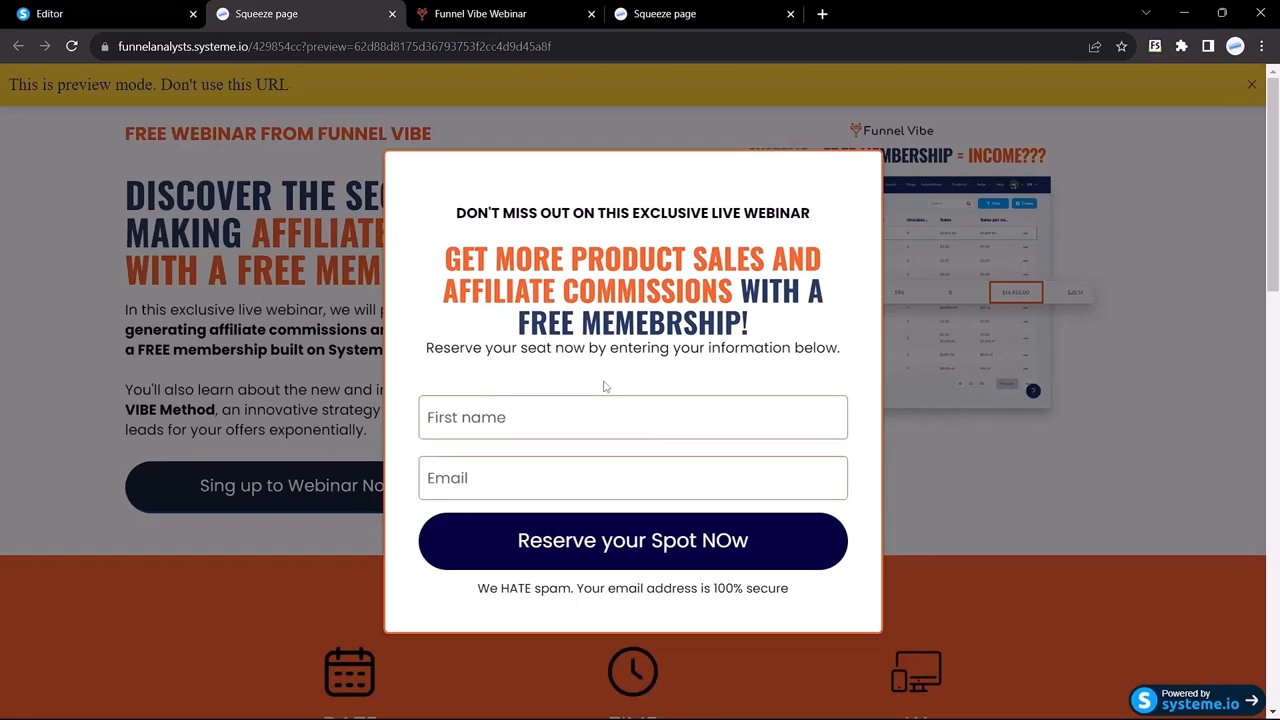
{"action": "left_click", "coordinate": [103, 10]}
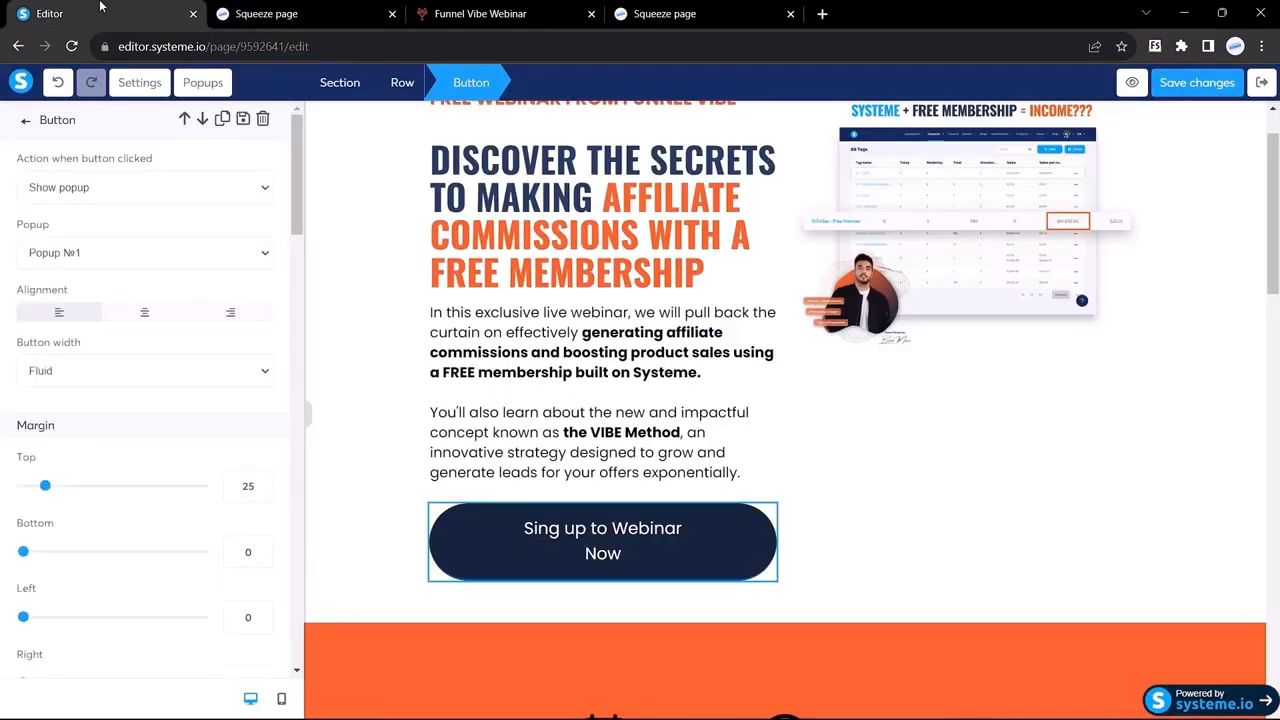
{"action": "left_click", "coordinate": [184, 88]}
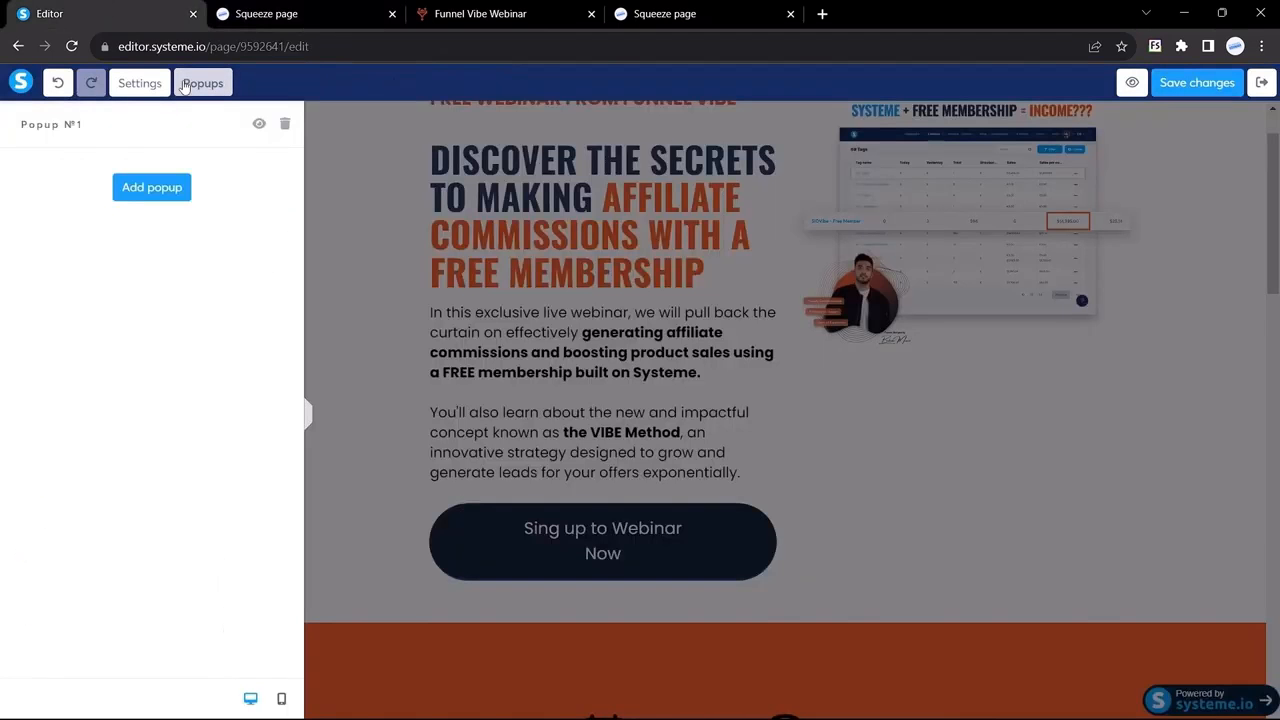
{"action": "left_click", "coordinate": [258, 126]}
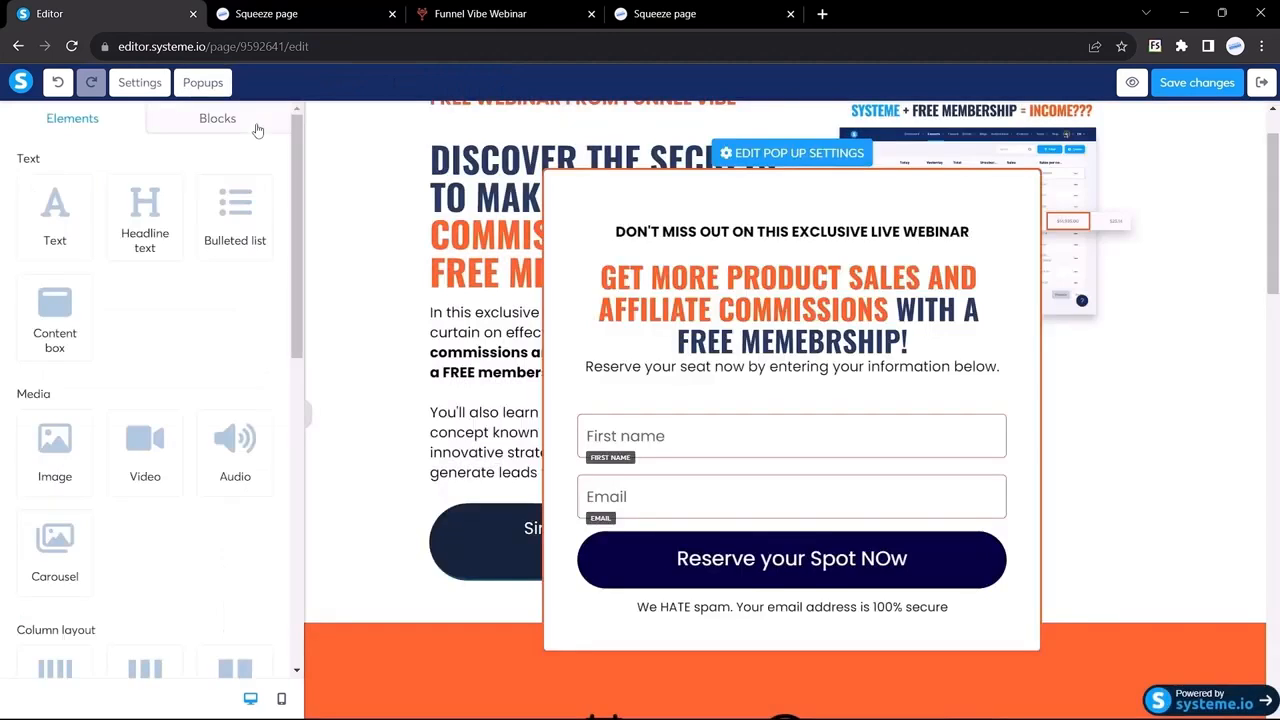
{"action": "left_click", "coordinate": [778, 156]}
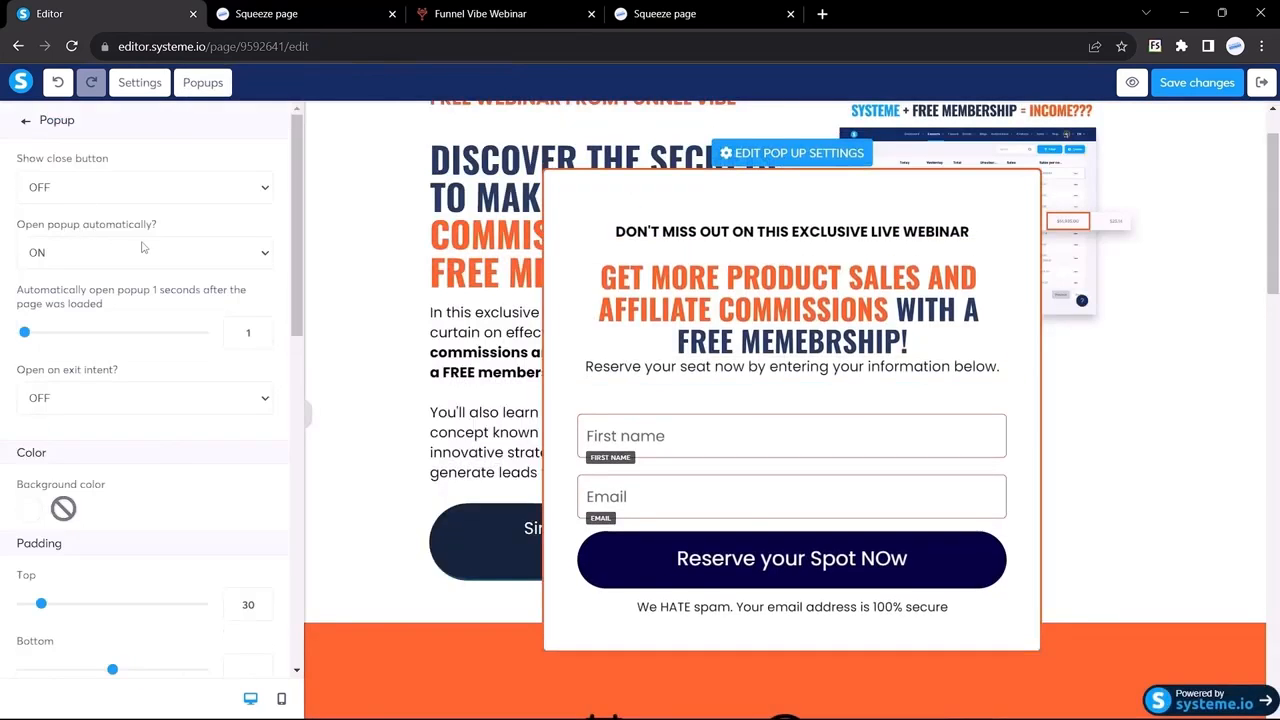
Step: Set 'Open popup automatically?' to OFF and save the popup settings
{"action": "left_click", "coordinate": [230, 258]}
{"action": "left_click", "coordinate": [130, 277]}
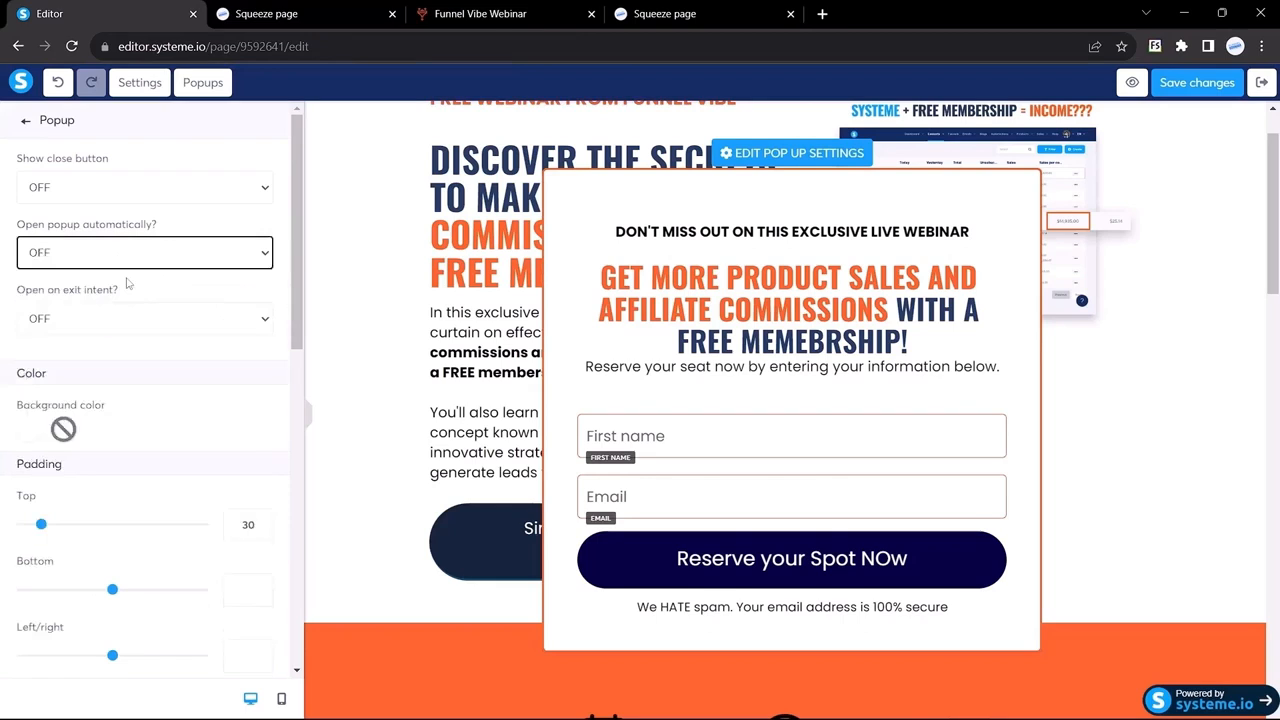
{"action": "left_click", "coordinate": [1195, 86]}
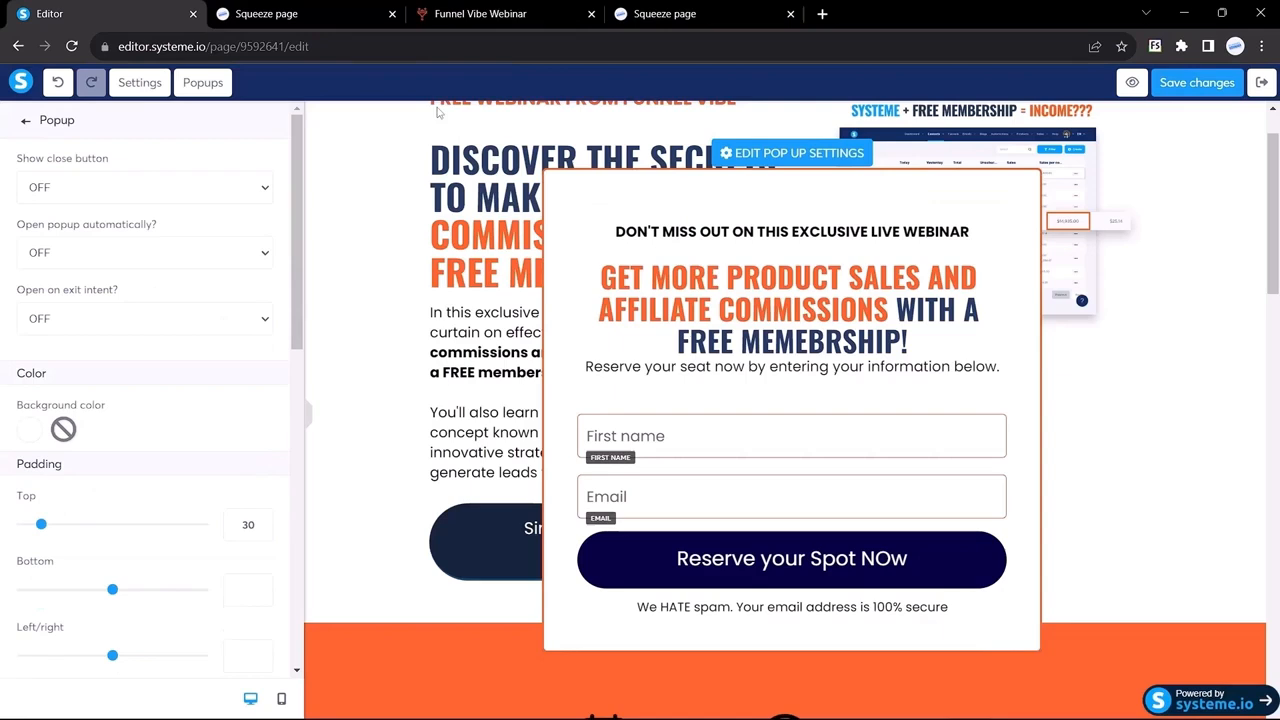
Step: Close the outdated preview tab, save, and open a fresh page preview
{"action": "left_click", "coordinate": [450, 12]}
{"action": "left_click", "coordinate": [283, 12]}
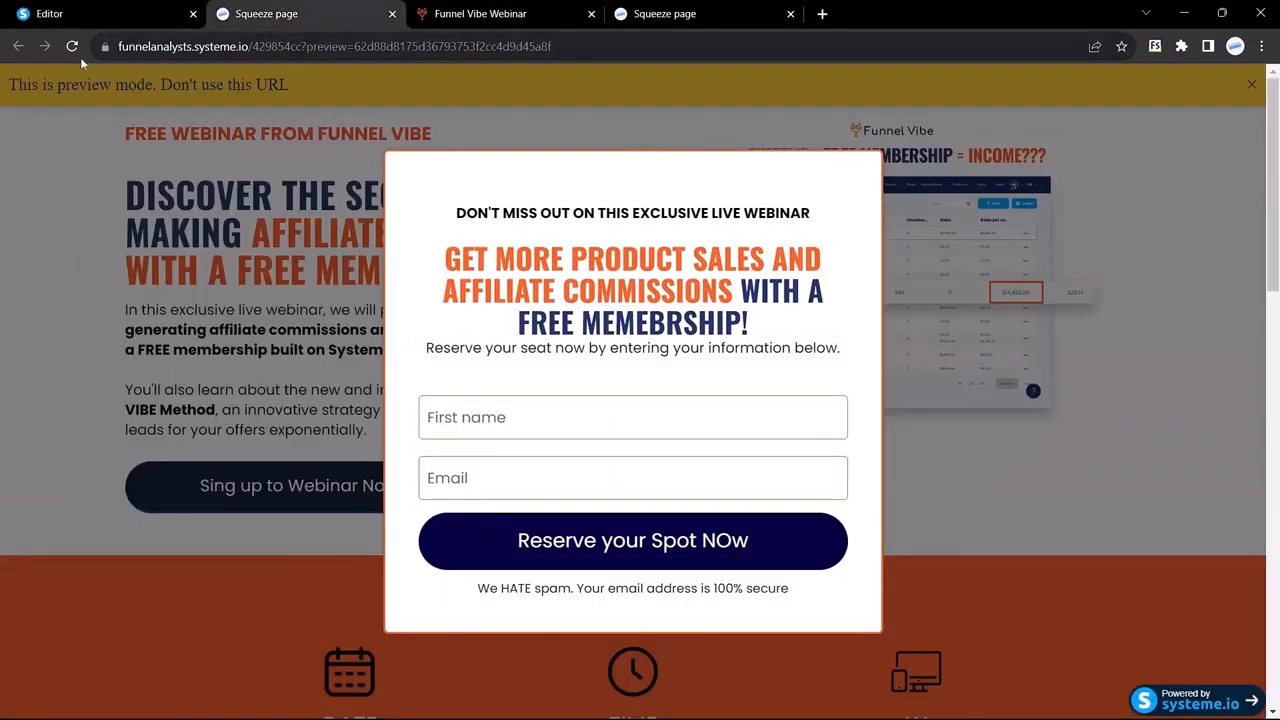
{"action": "left_click", "coordinate": [72, 46]}
{"action": "left_click", "coordinate": [393, 14]}
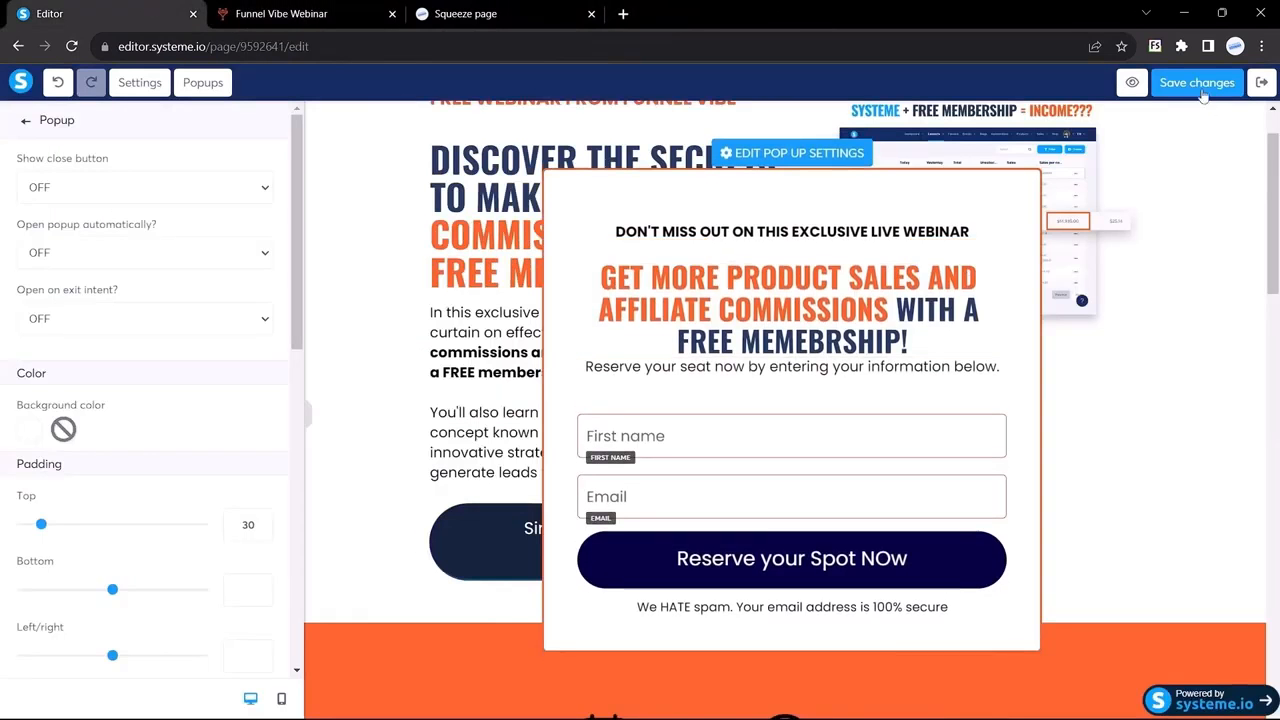
{"action": "left_click", "coordinate": [1198, 82]}
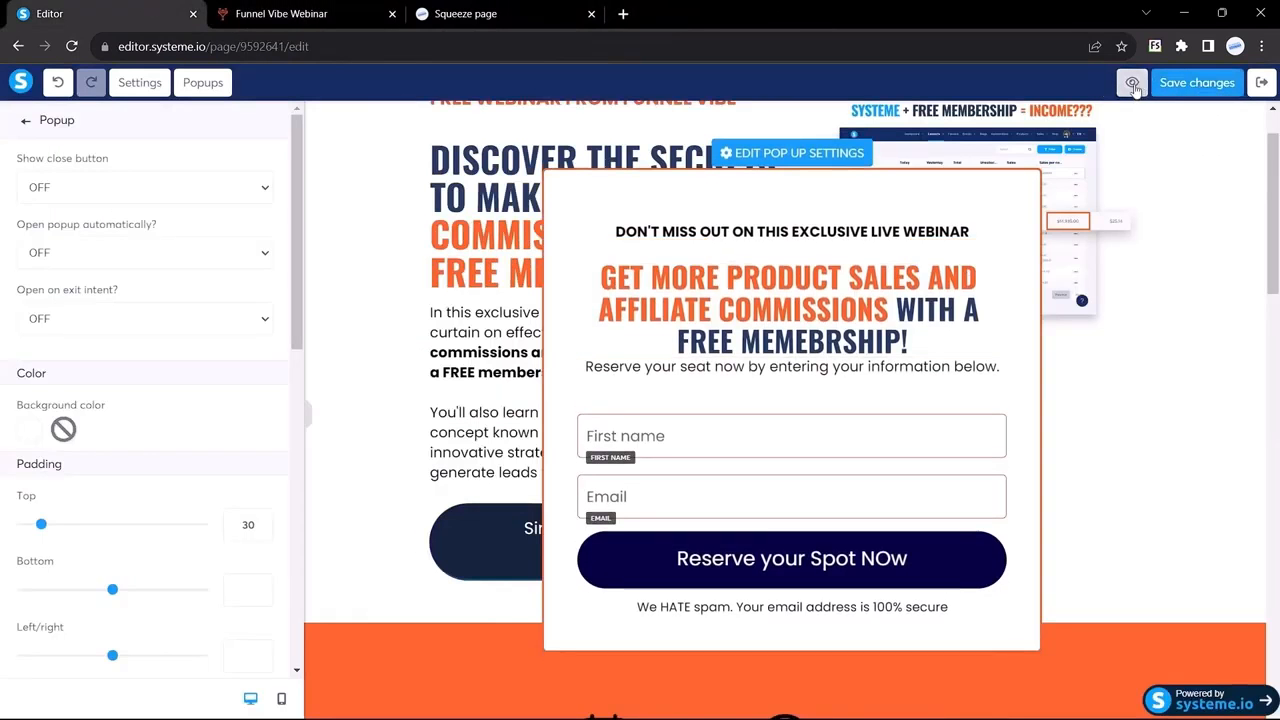
{"action": "left_click", "coordinate": [1133, 84]}
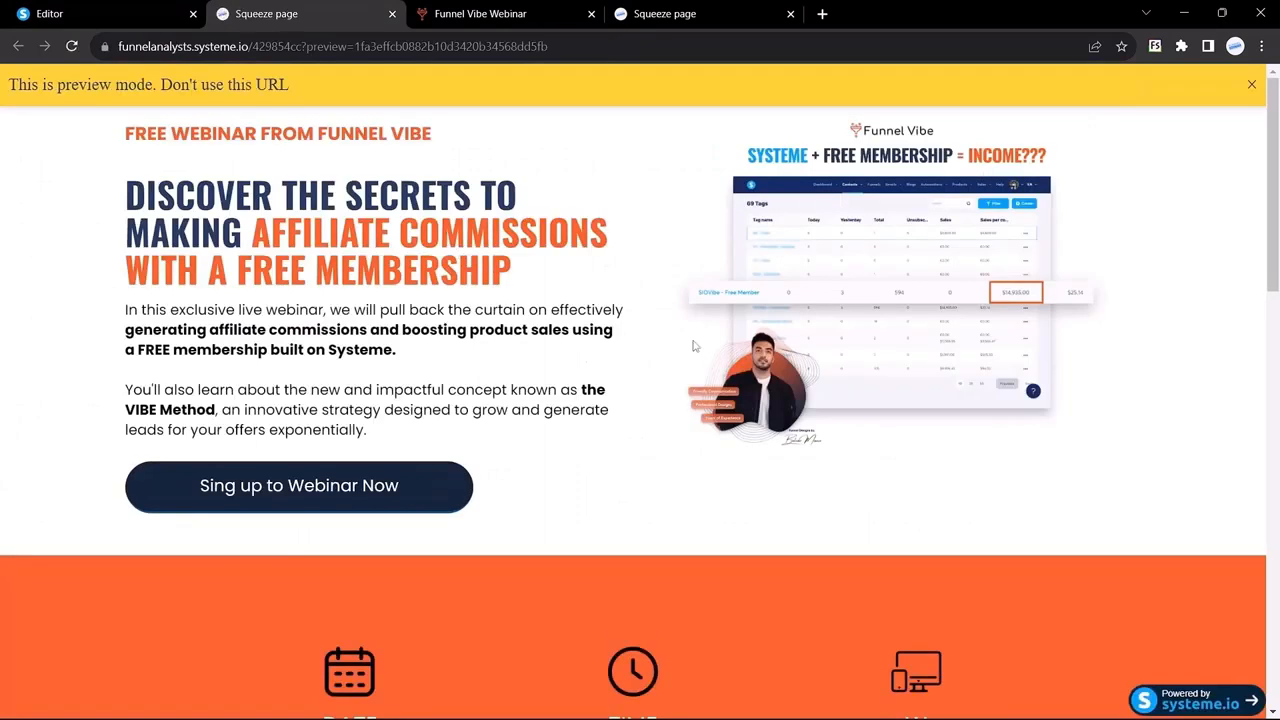
Step: Dismiss the preview notice and test that 'Sing up to Webinar Now' opens the popup
{"action": "scroll", "coordinate": [691, 346], "scroll_direction": "down", "scroll_amount": 2}
{"action": "scroll", "coordinate": [695, 346], "scroll_direction": "up", "scroll_amount": 2}
{"action": "left_click", "coordinate": [1251, 84]}
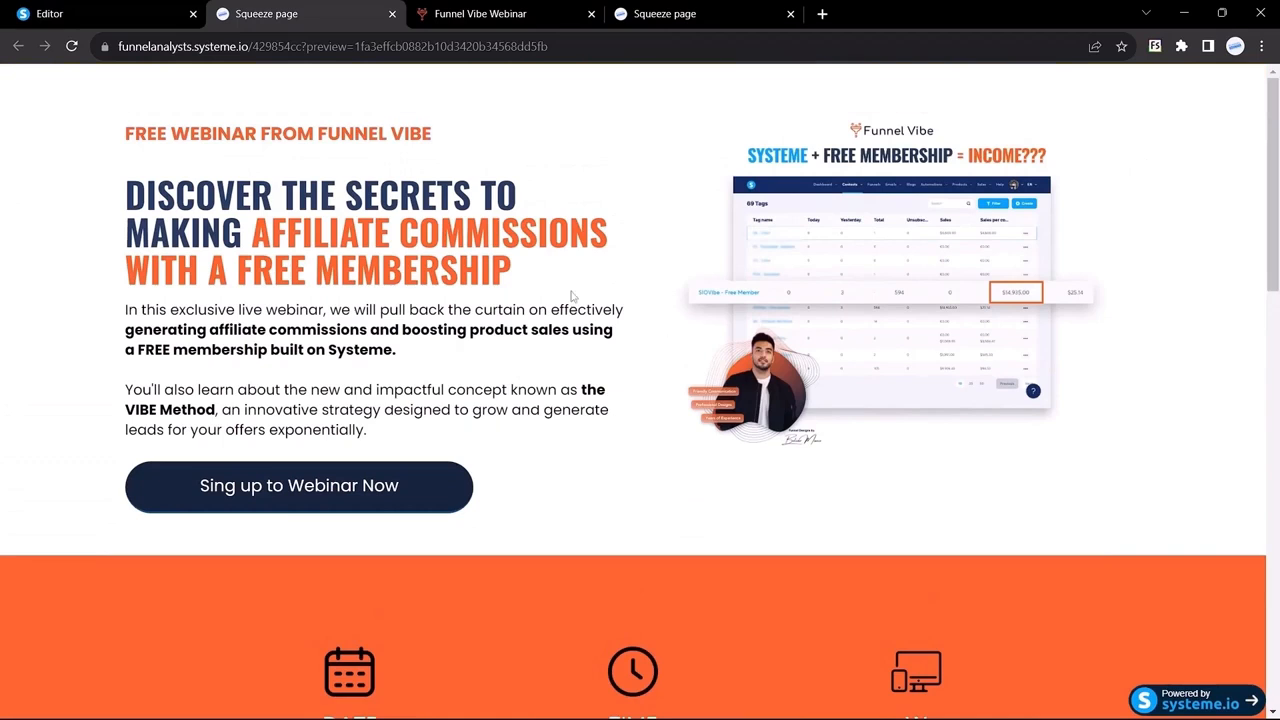
{"action": "left_click", "coordinate": [283, 490]}
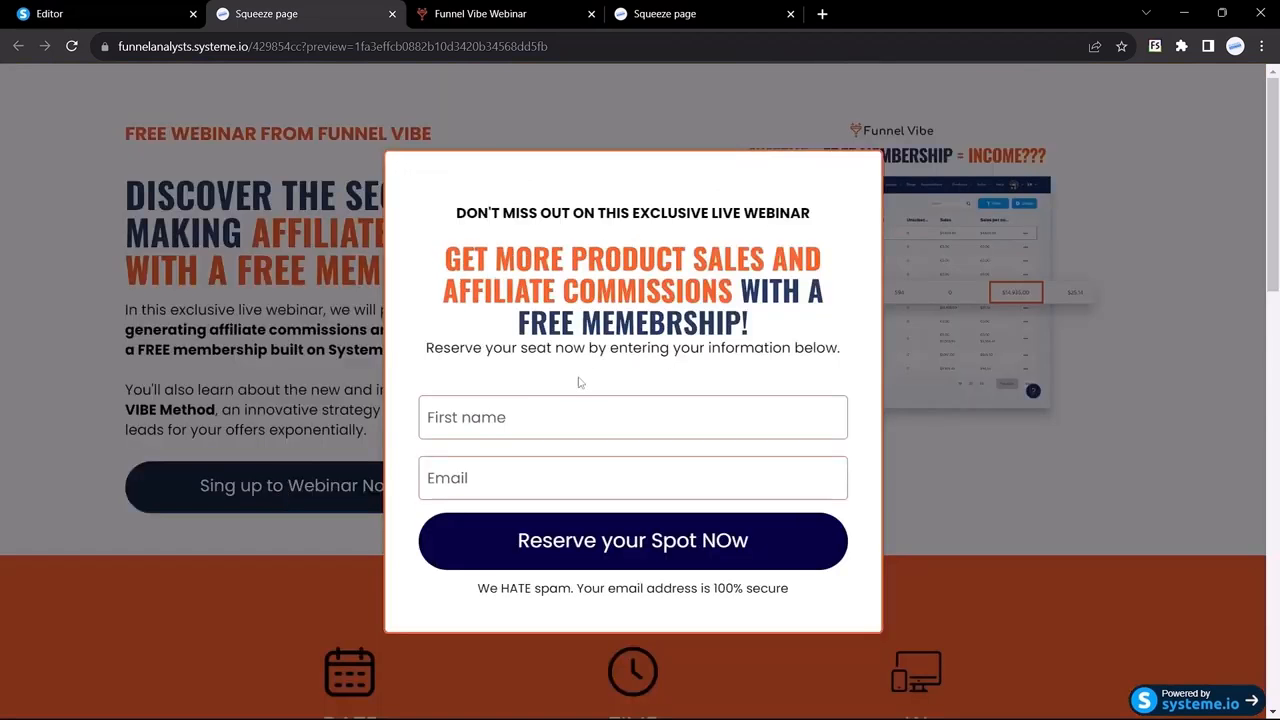
{"action": "left_click", "coordinate": [480, 14]}
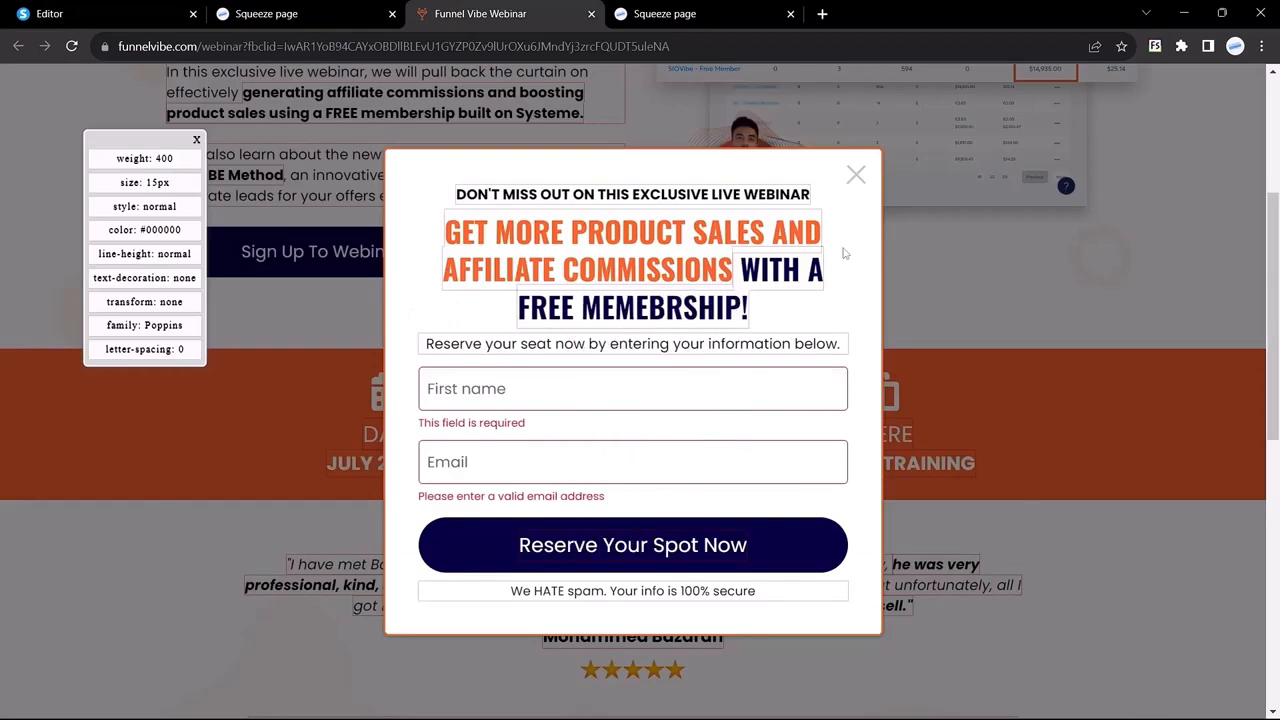
{"action": "left_click", "coordinate": [300, 14]}
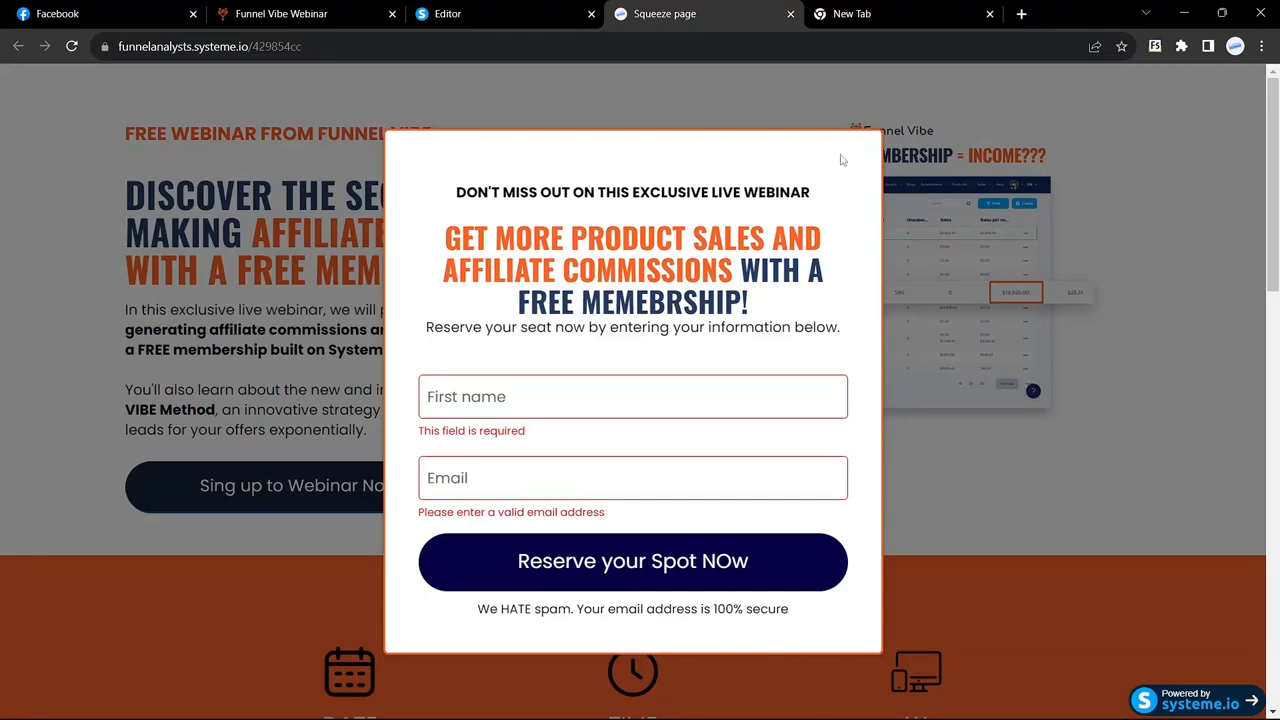
{"action": "left_click", "coordinate": [505, 13]}
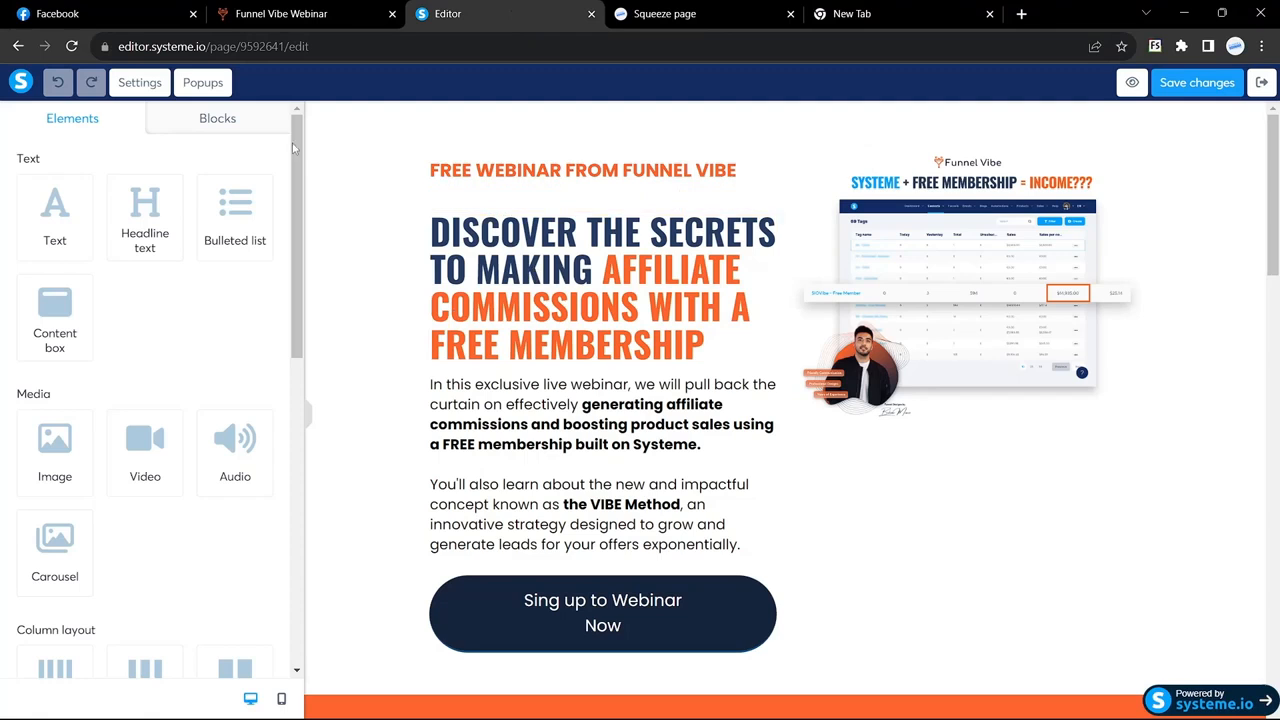
Step: Turn on Show close button in Popup №1's settings
{"action": "left_click", "coordinate": [203, 83]}
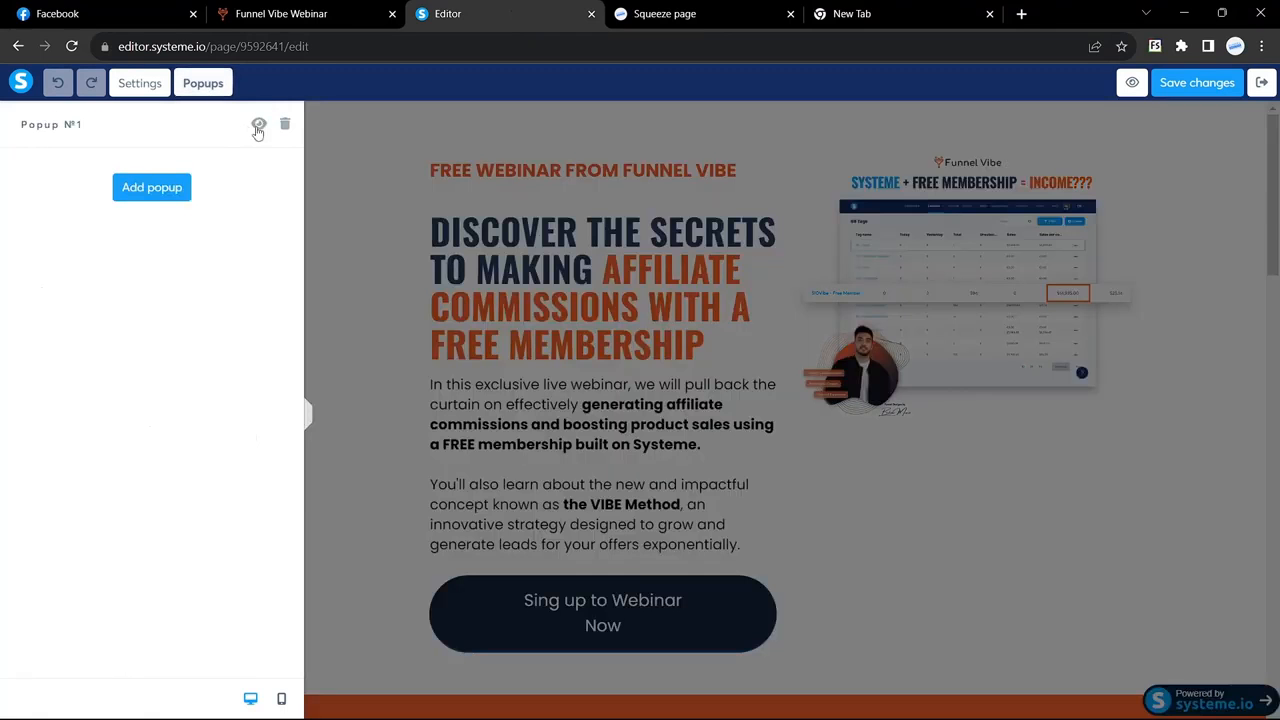
{"action": "left_click", "coordinate": [257, 126]}
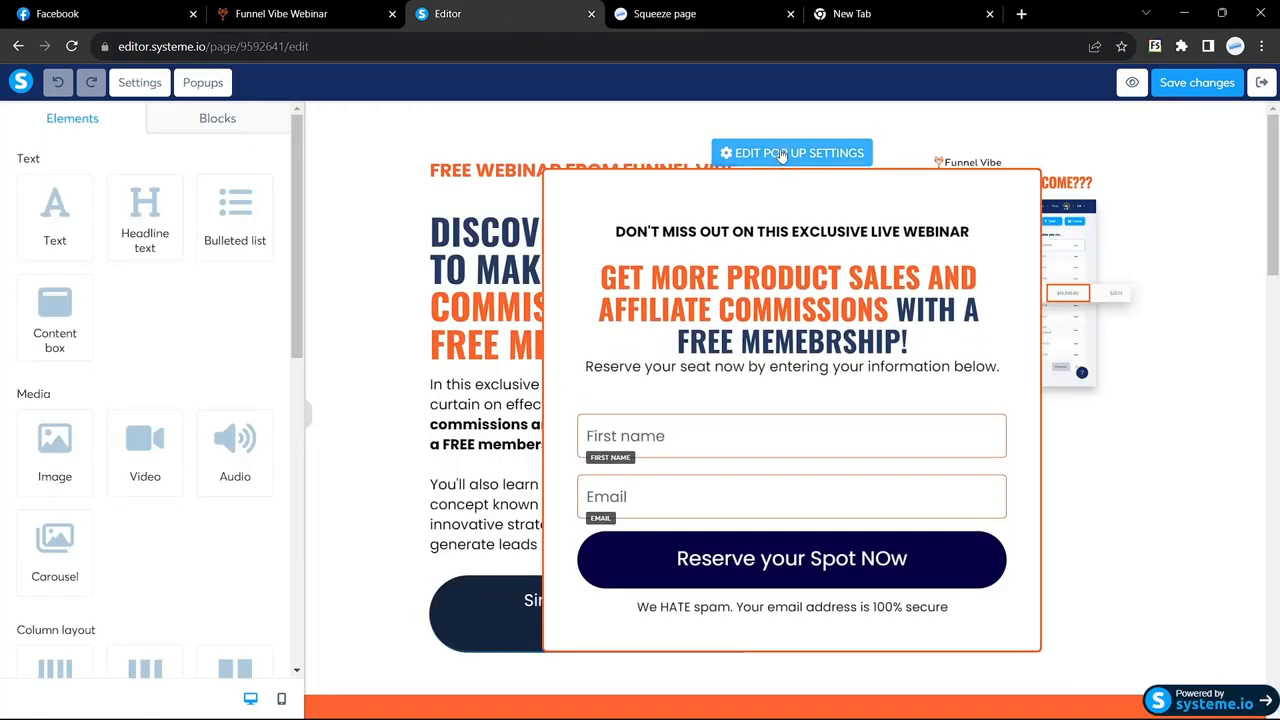
{"action": "left_click", "coordinate": [781, 153]}
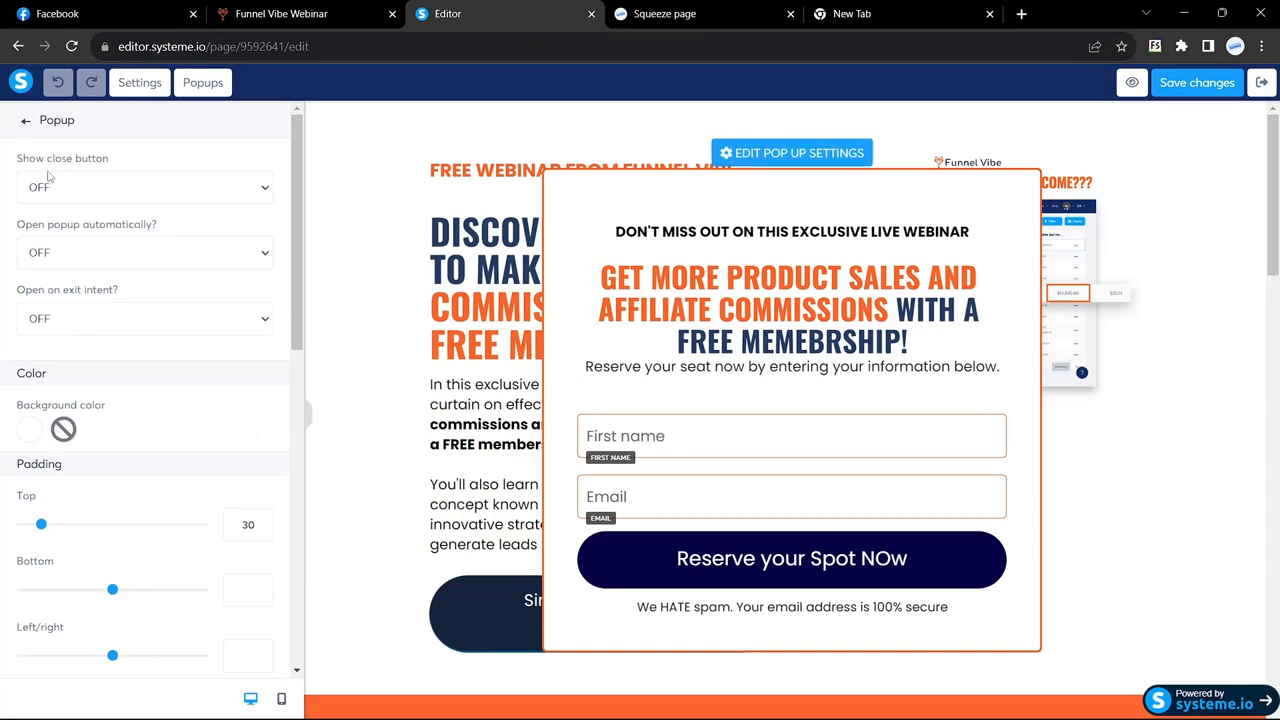
{"action": "left_click", "coordinate": [264, 192]}
{"action": "left_click", "coordinate": [100, 225]}
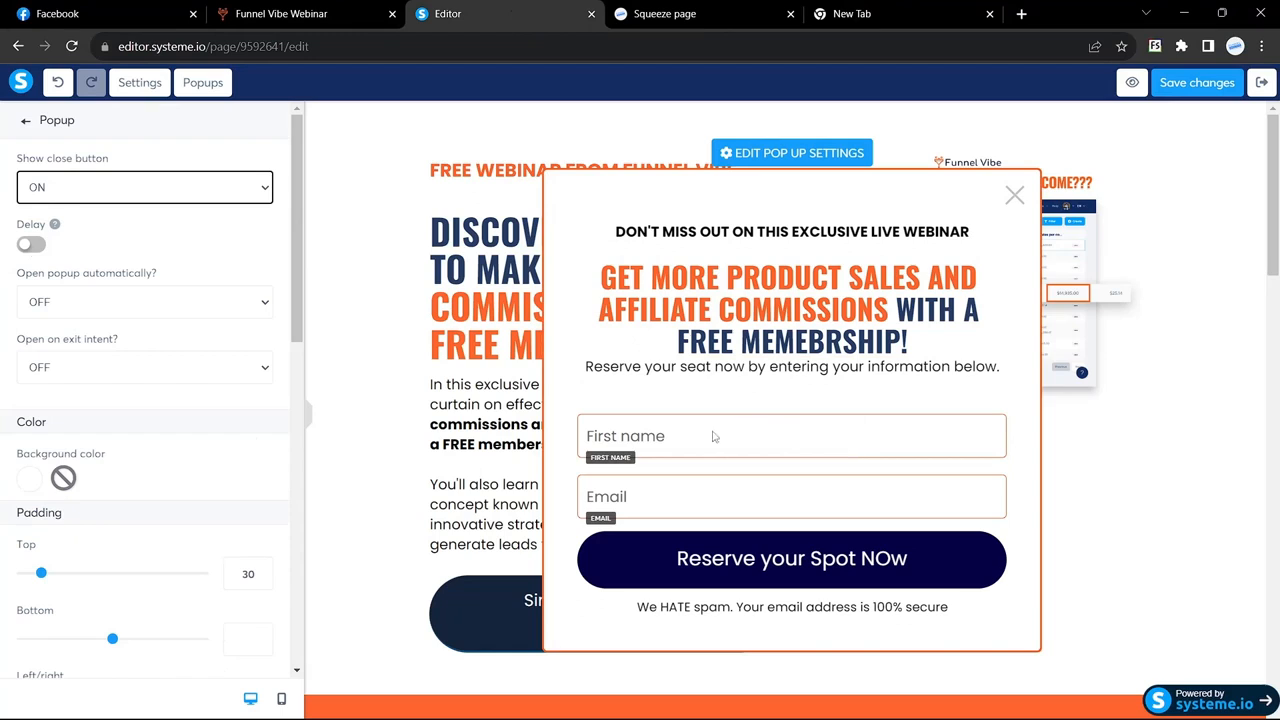
{"action": "left_click", "coordinate": [695, 558]}
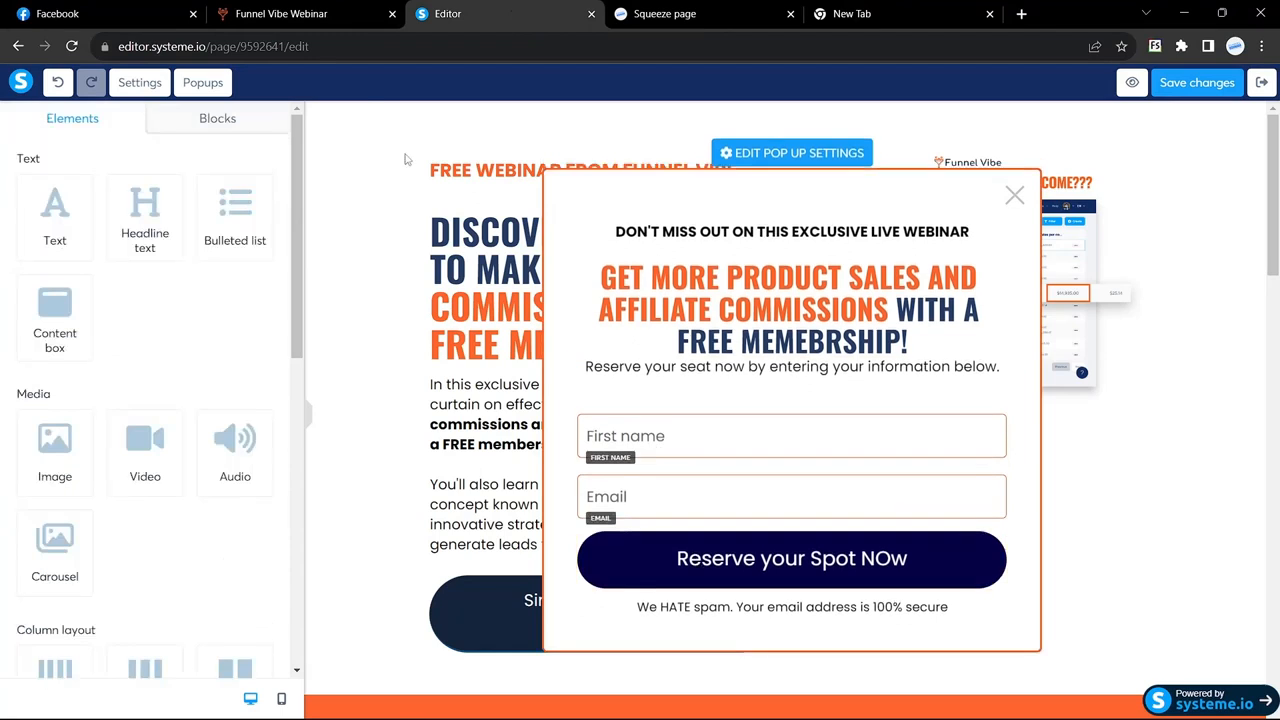
{"action": "left_click", "coordinate": [300, 16]}
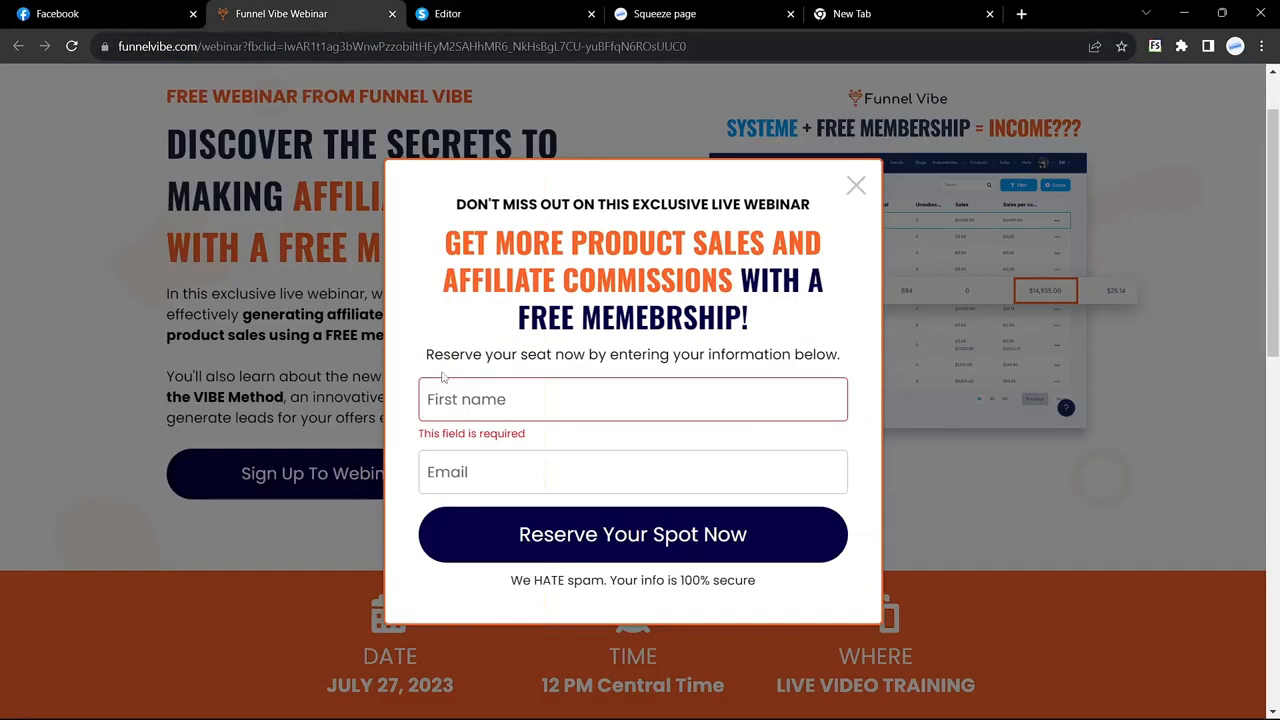
Step: Autofill the first name and e-mail in the Funnel Vibe popup and submit the registration
{"action": "left_click", "coordinate": [461, 399]}
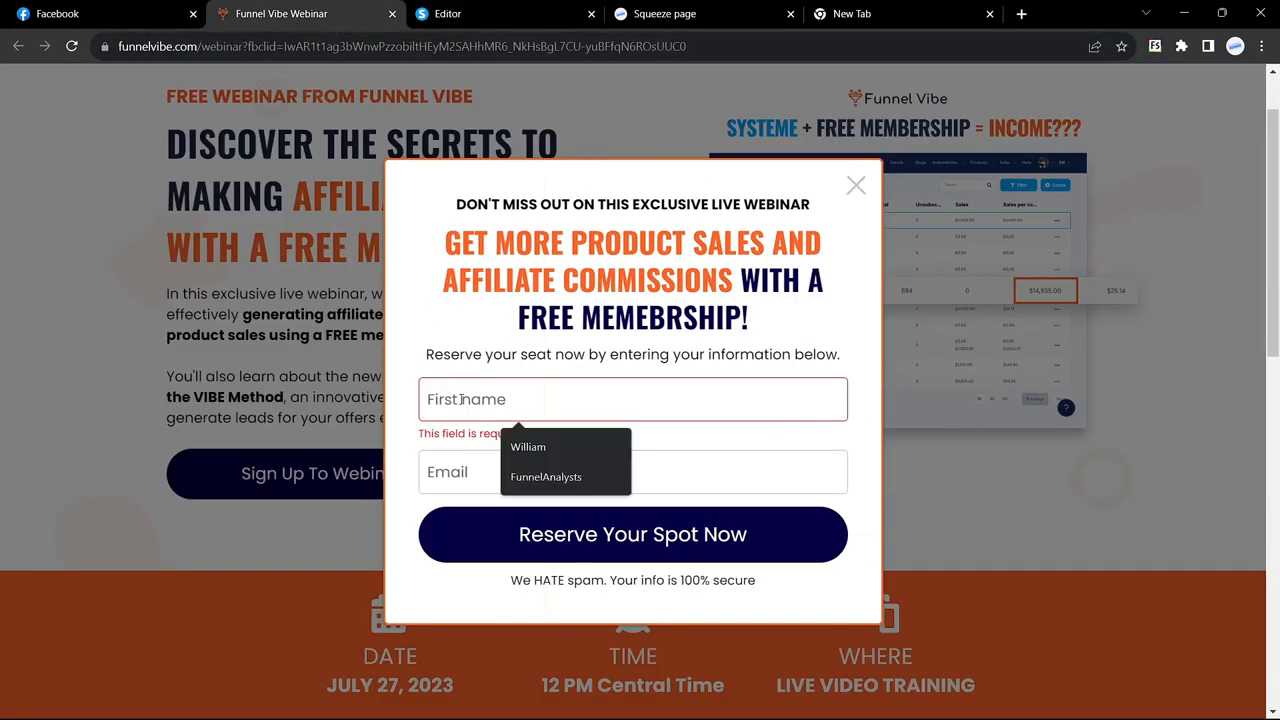
{"action": "type", "text": "Fu"}
{"action": "left_click", "coordinate": [537, 452]}
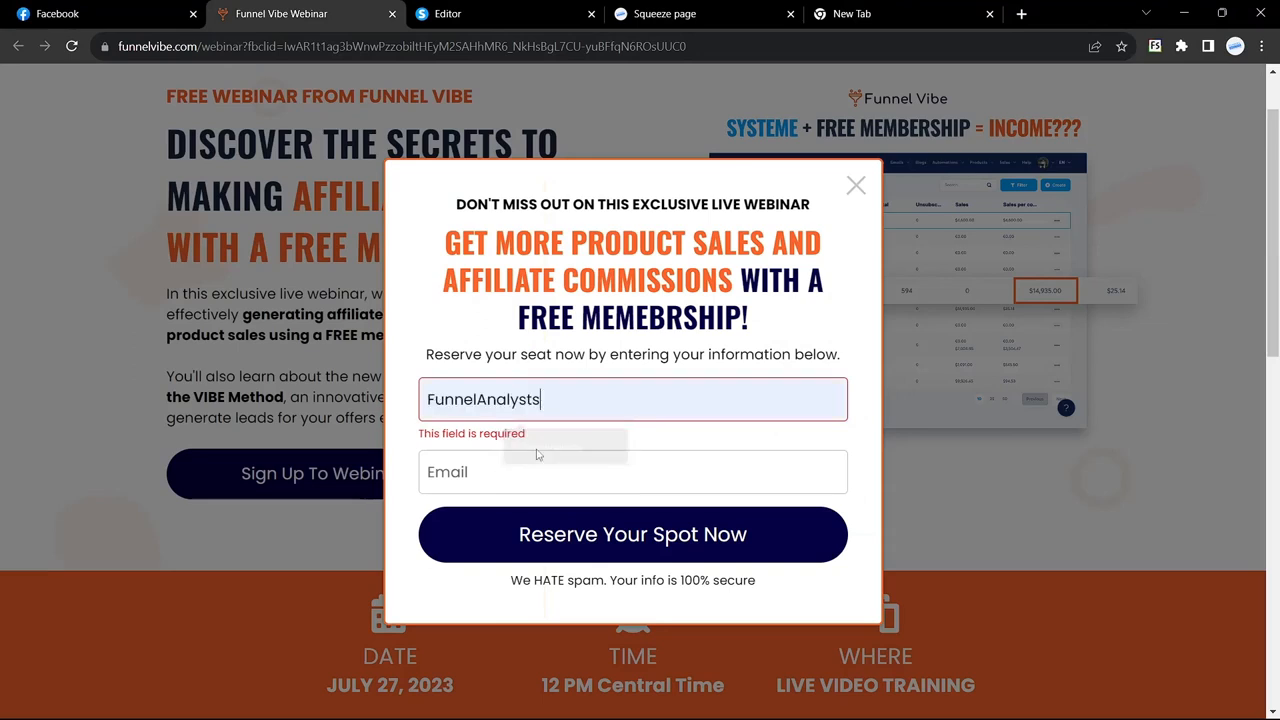
{"action": "left_click", "coordinate": [509, 474]}
{"action": "left_click", "coordinate": [570, 510]}
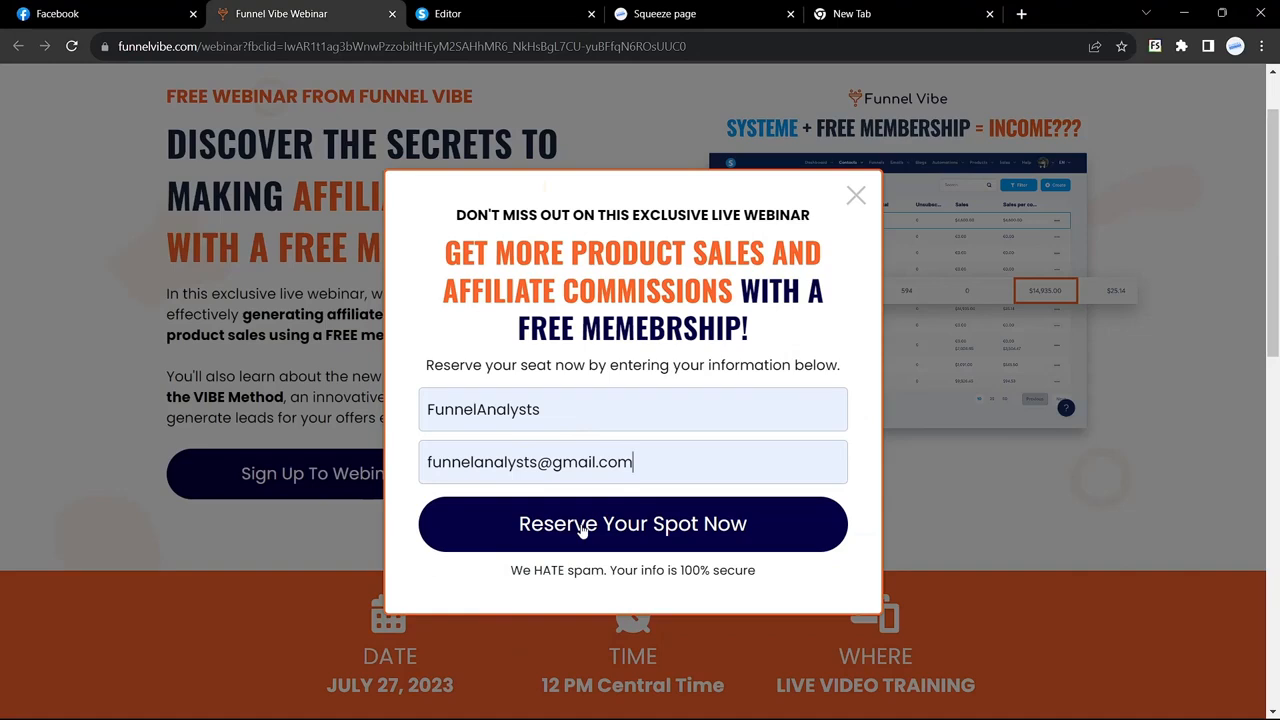
{"action": "left_click", "coordinate": [583, 530]}
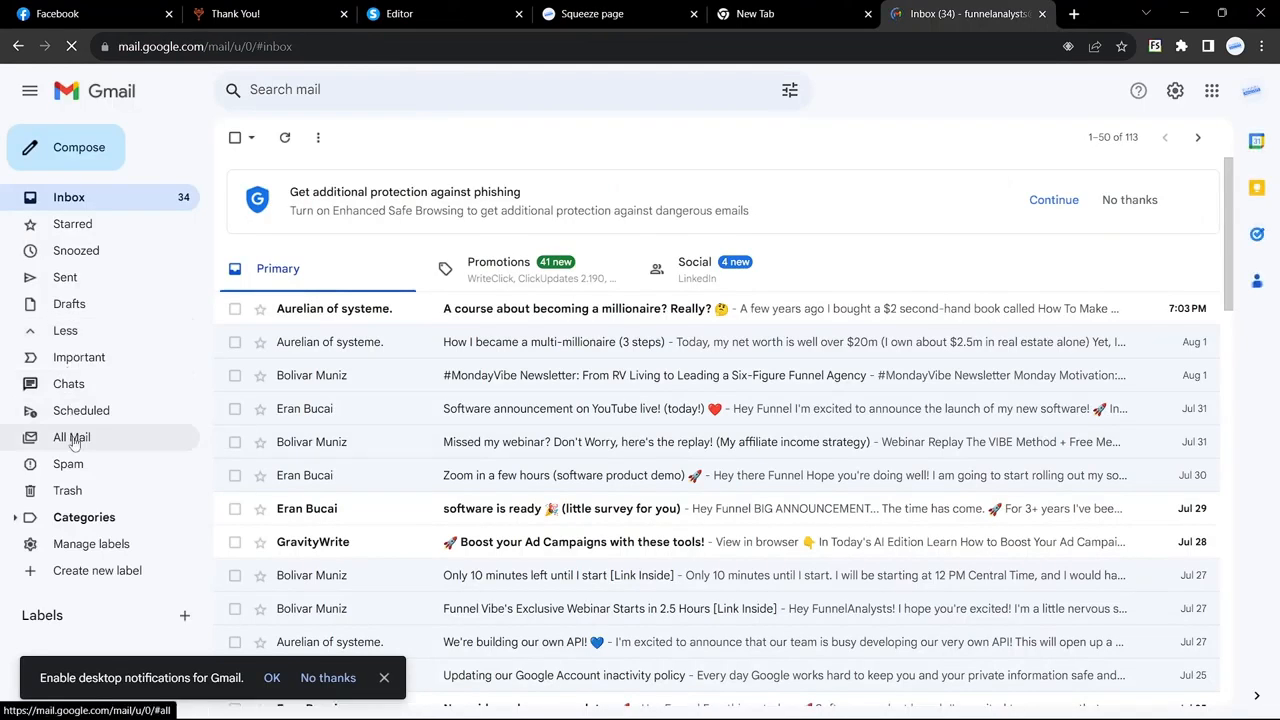
Step: Show All Mail in Gmail and glance at the registration thank-you page
{"action": "left_click", "coordinate": [71, 438]}
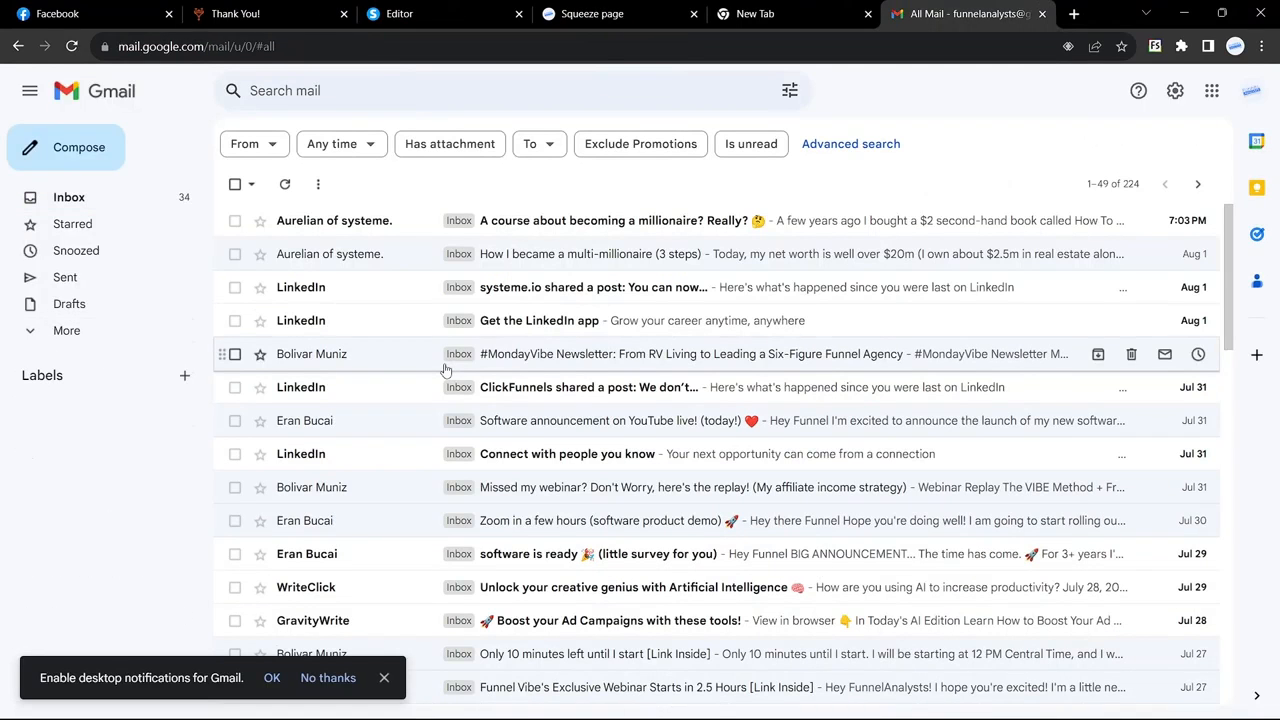
{"action": "left_click", "coordinate": [446, 9]}
{"action": "left_click", "coordinate": [262, 13]}
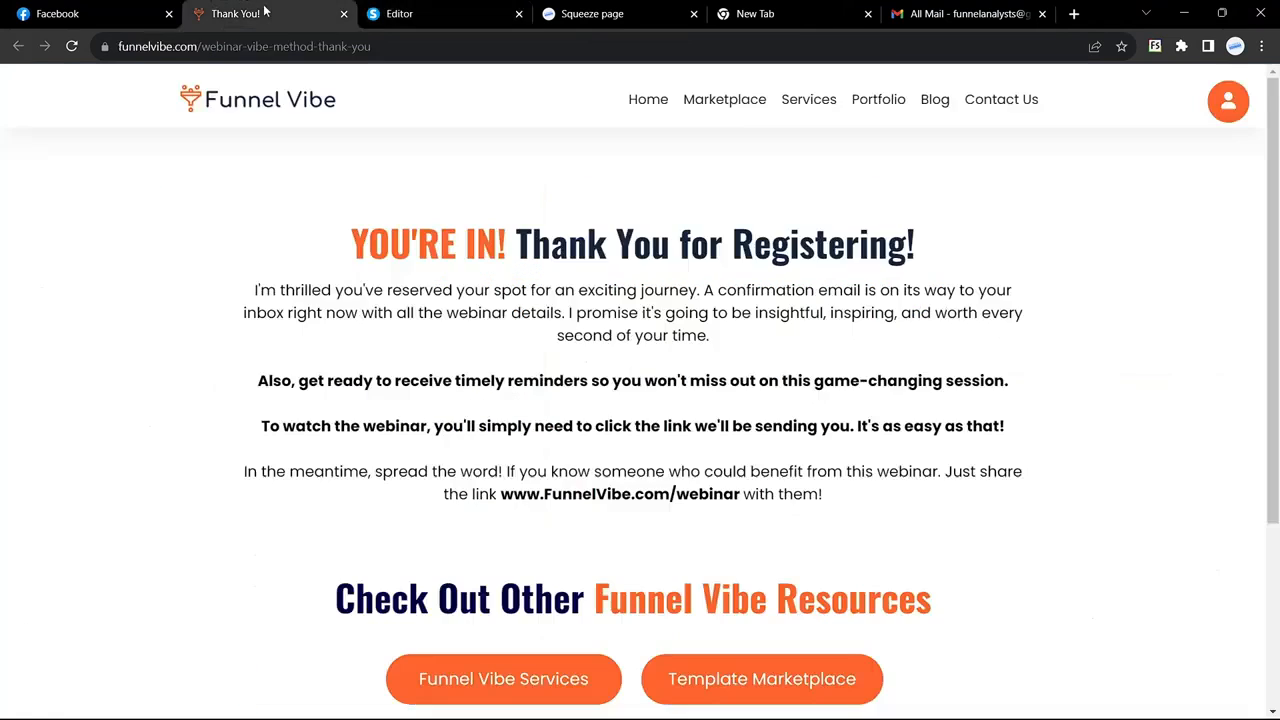
{"action": "scroll", "coordinate": [390, 371], "scroll_direction": "down", "scroll_amount": 2}
{"action": "scroll", "coordinate": [390, 371], "scroll_direction": "up", "scroll_amount": 2}
{"action": "left_click", "coordinate": [966, 14]}
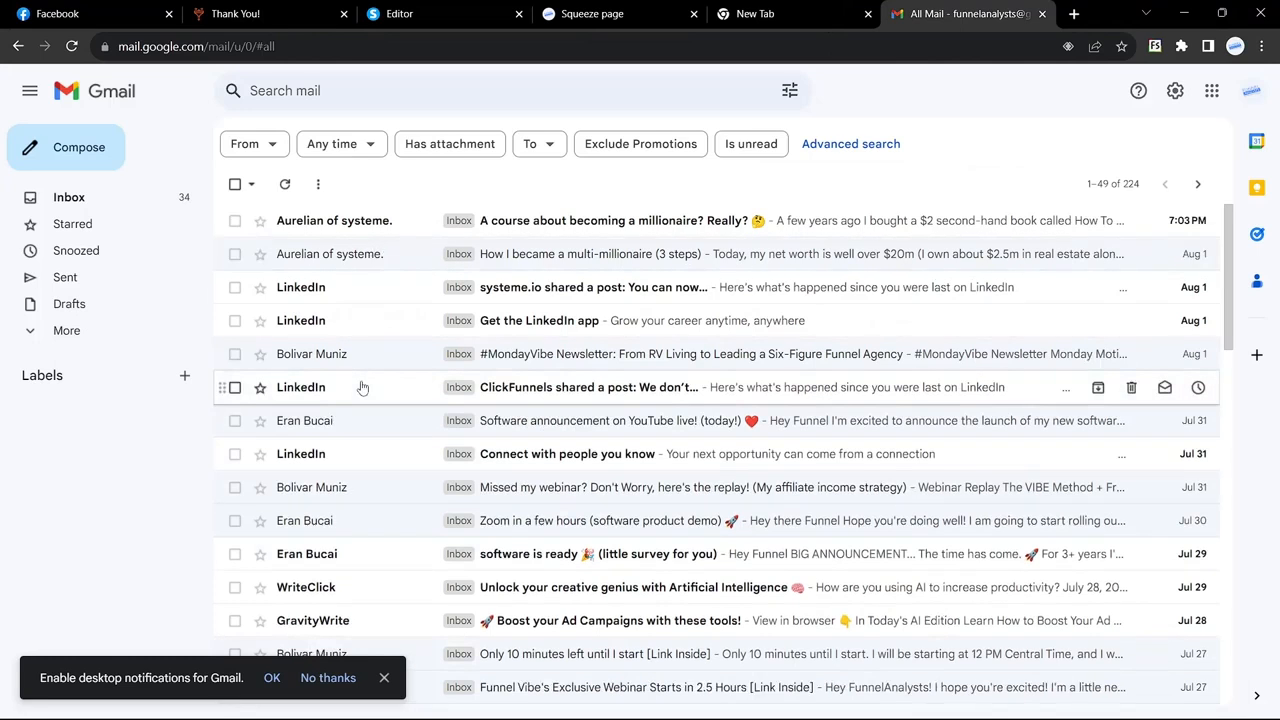
Step: Read the webinar replay e-mail and the Funnel Vibe's Exclusive Webinar e-mail
{"action": "left_click", "coordinate": [365, 486]}
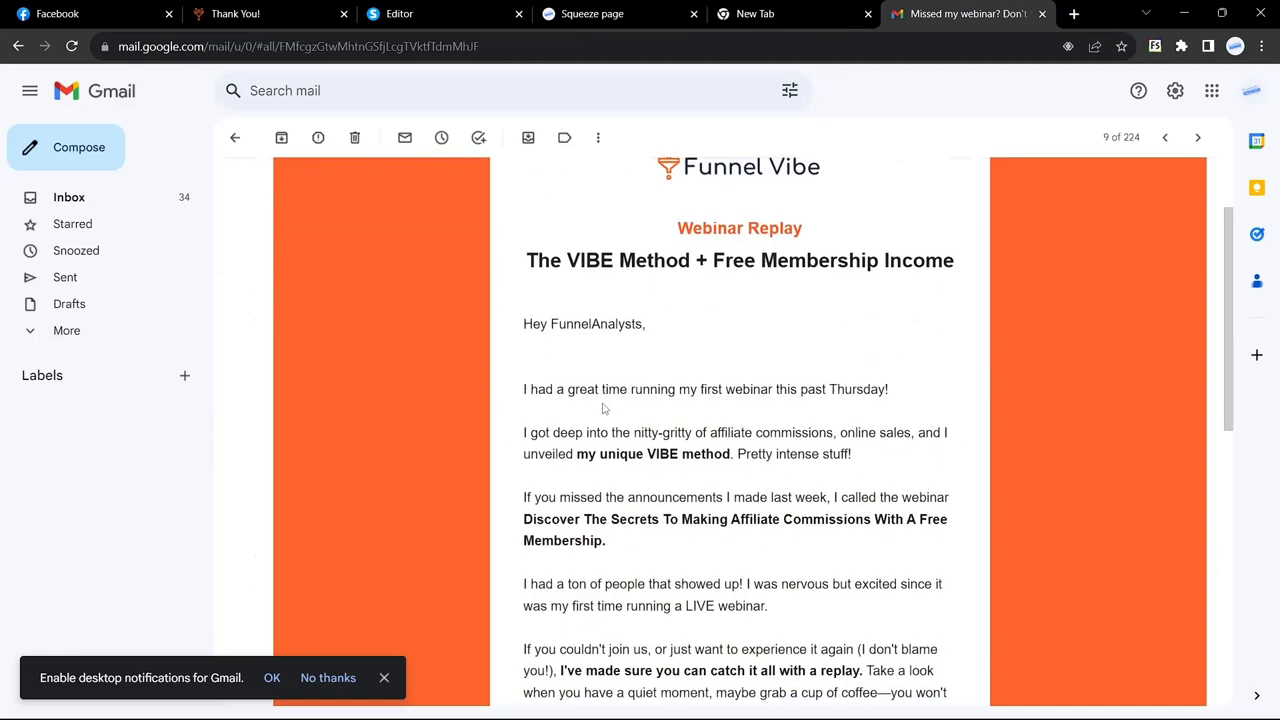
{"action": "scroll", "coordinate": [680, 367], "scroll_direction": "down", "scroll_amount": 6}
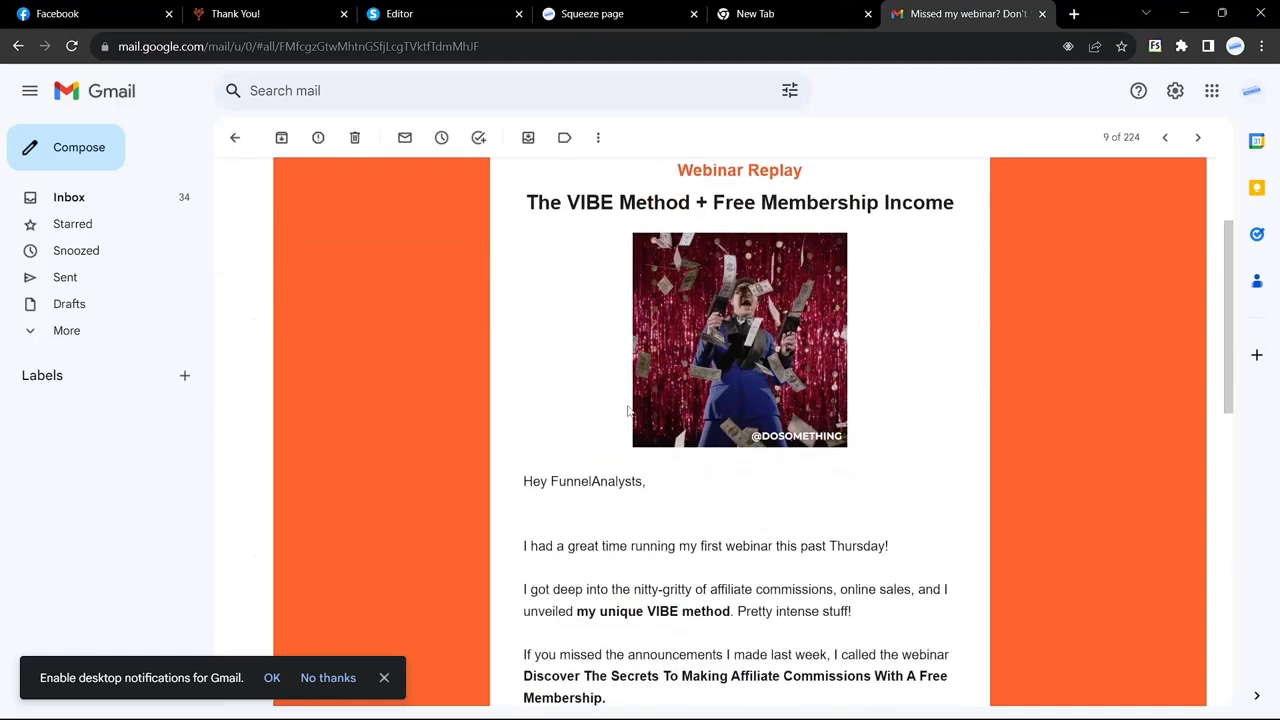
{"action": "left_click", "coordinate": [236, 139]}
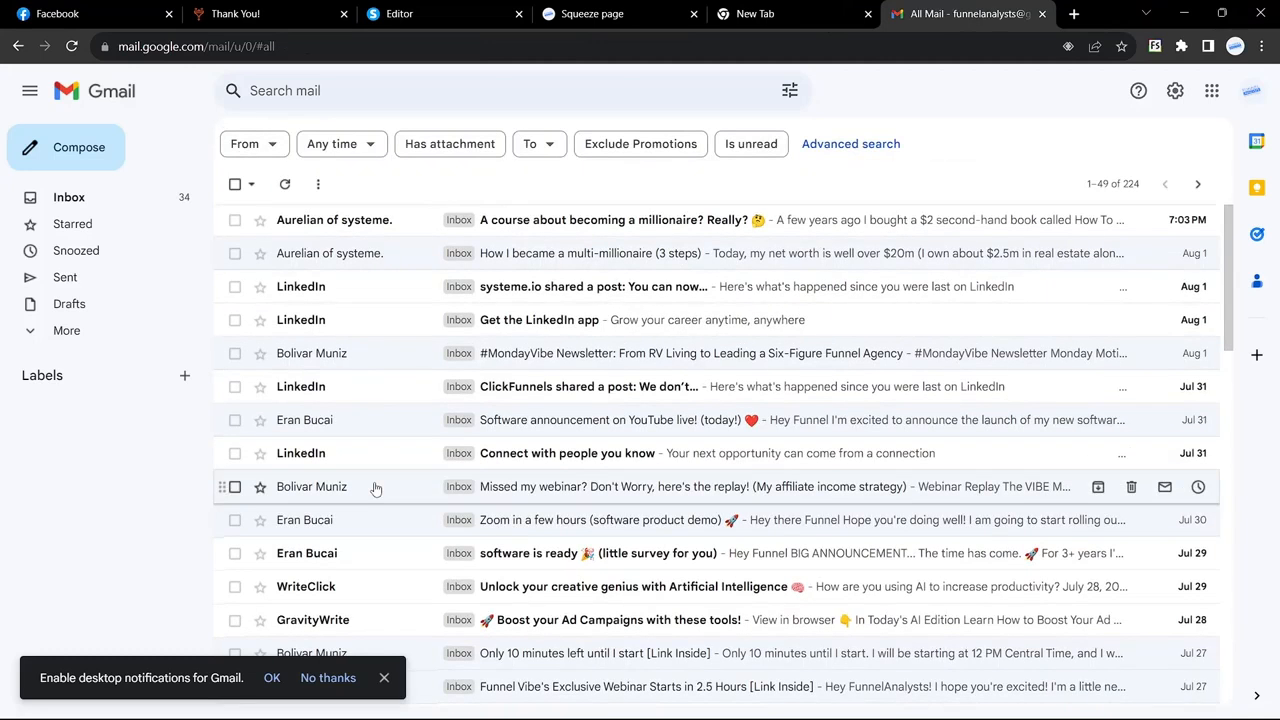
{"action": "scroll", "coordinate": [380, 500], "scroll_direction": "down", "scroll_amount": 3}
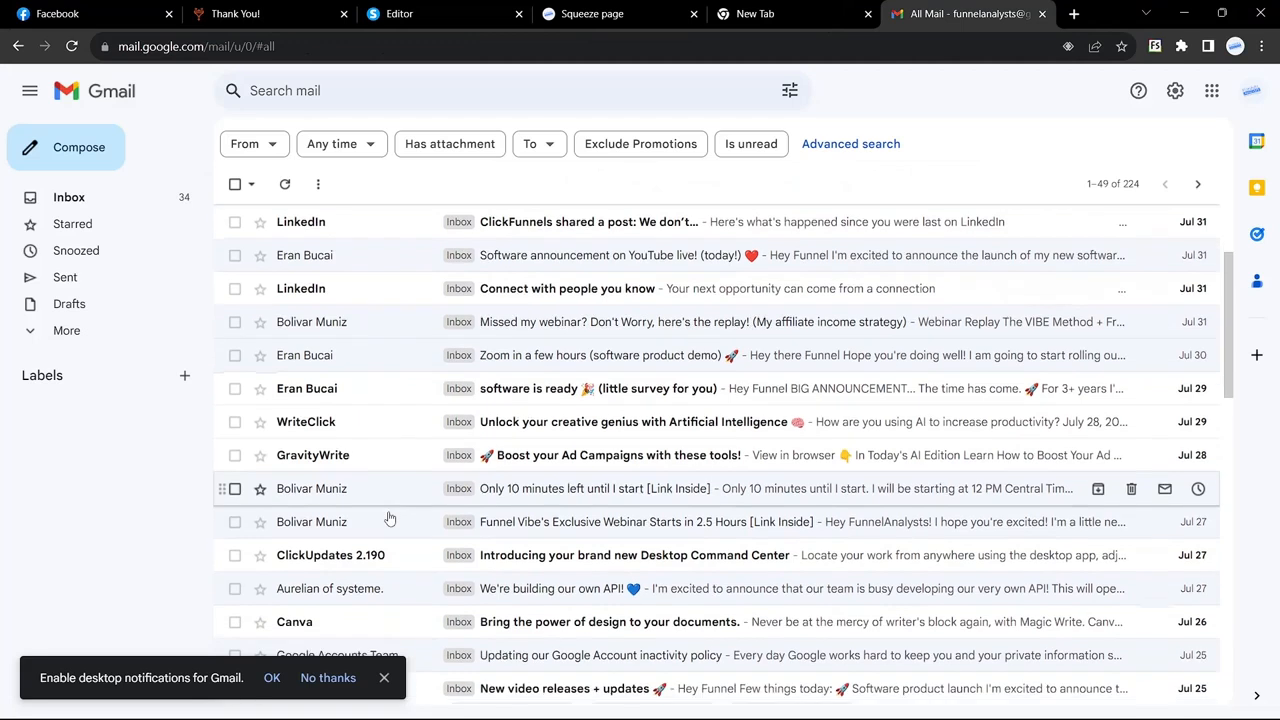
{"action": "left_click", "coordinate": [391, 520]}
{"action": "scroll", "coordinate": [631, 384], "scroll_direction": "down", "scroll_amount": 3}
{"action": "scroll", "coordinate": [631, 384], "scroll_direction": "down", "scroll_amount": 2}
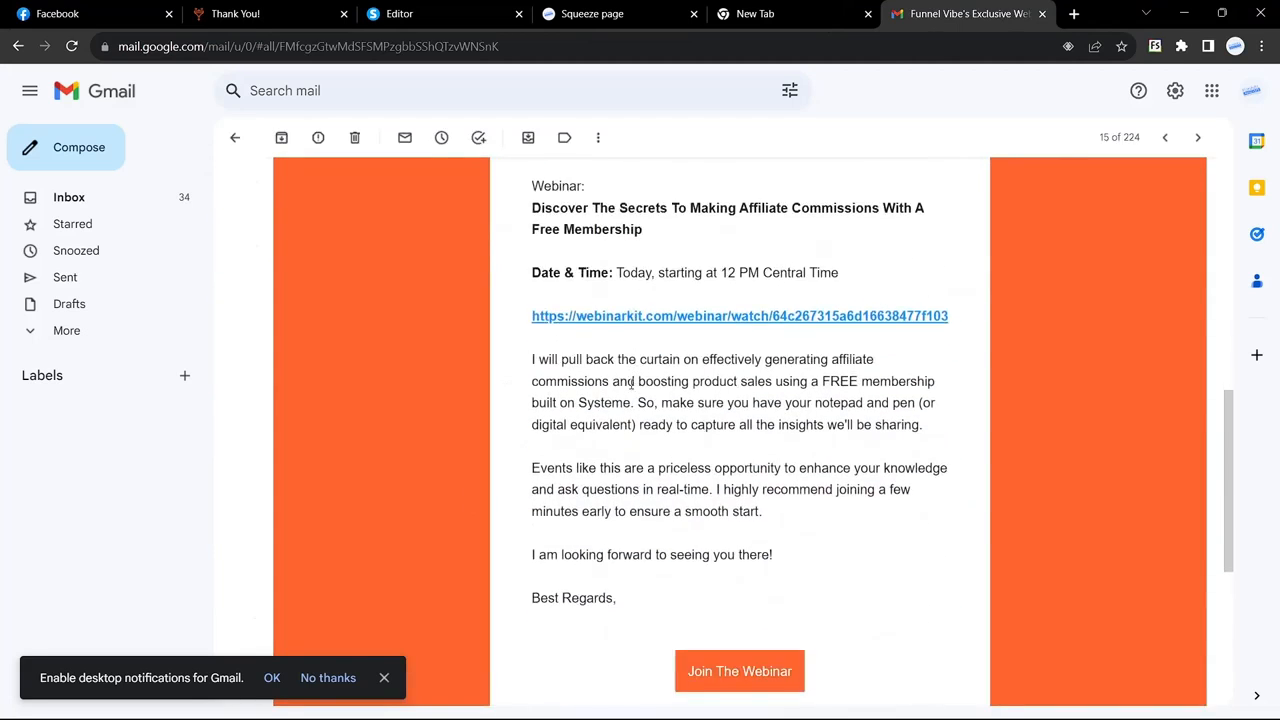
{"action": "scroll", "coordinate": [631, 386], "scroll_direction": "up", "scroll_amount": 6}
{"action": "scroll", "coordinate": [631, 390], "scroll_direction": "up", "scroll_amount": 2}
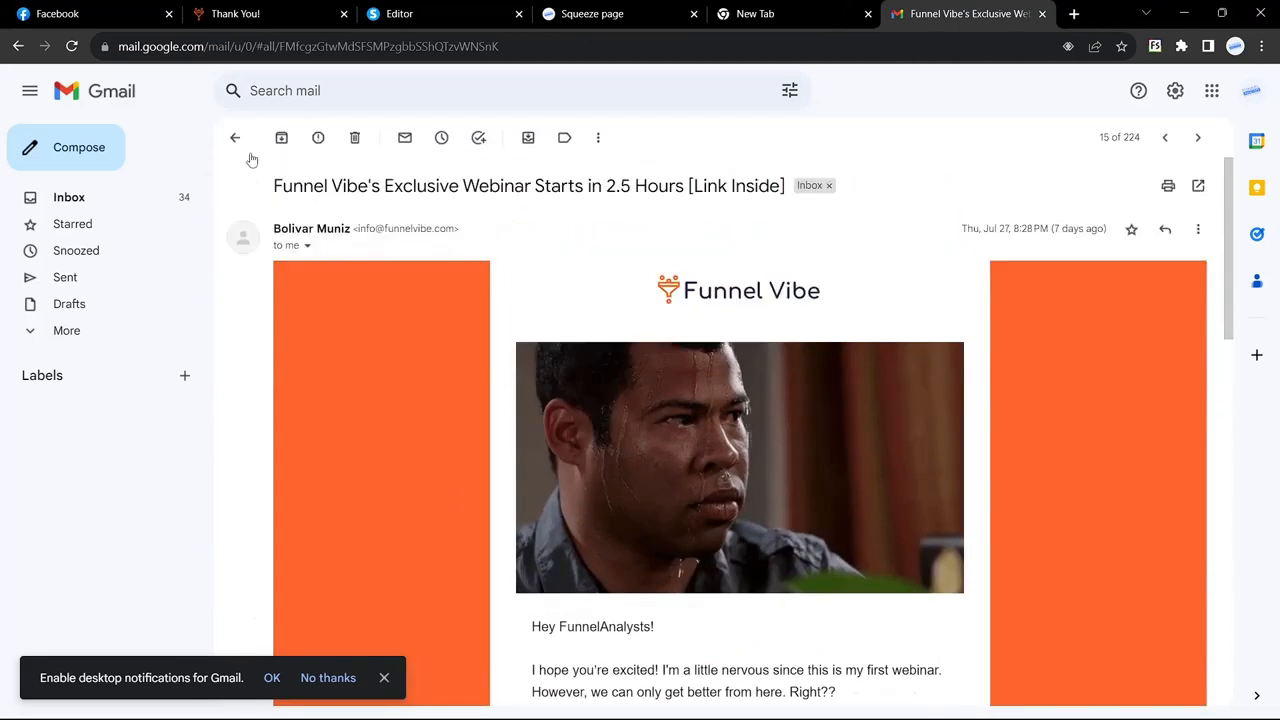
{"action": "left_click", "coordinate": [235, 137]}
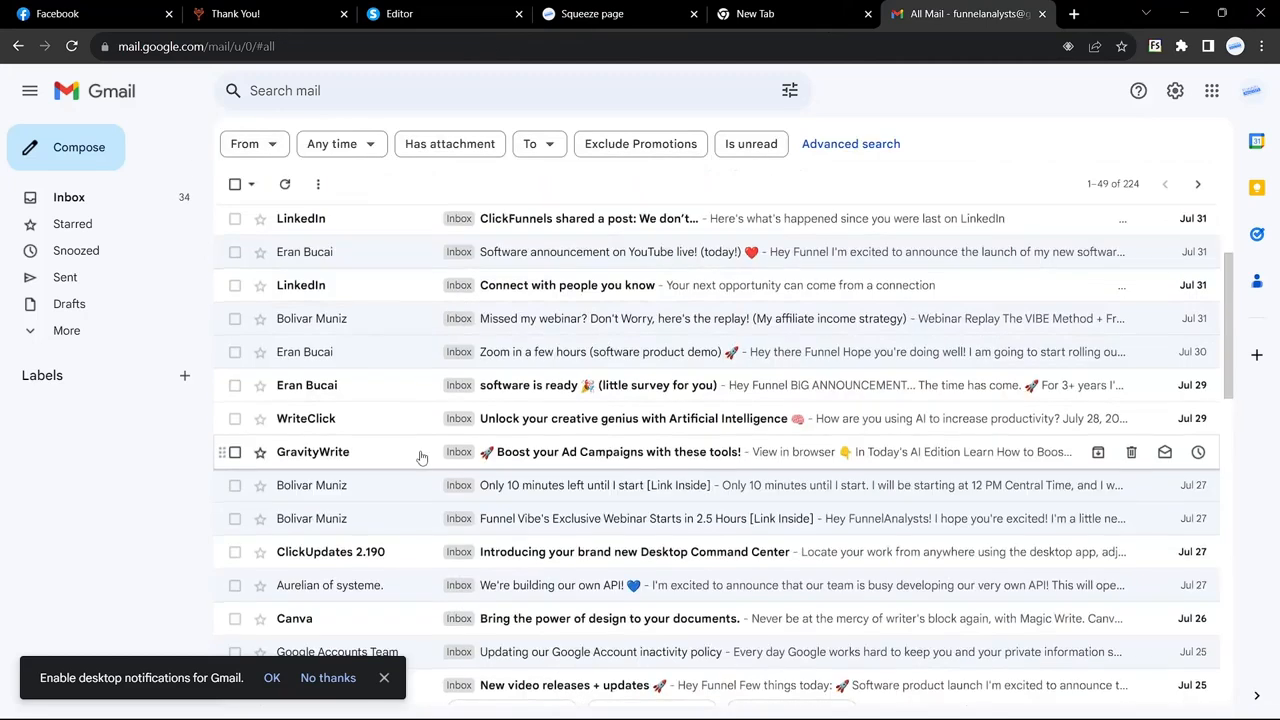
Step: Read the You're In! welcome e-mail, then return to the Systeme.io popup editor
{"action": "scroll", "coordinate": [421, 457], "scroll_direction": "down", "scroll_amount": 4}
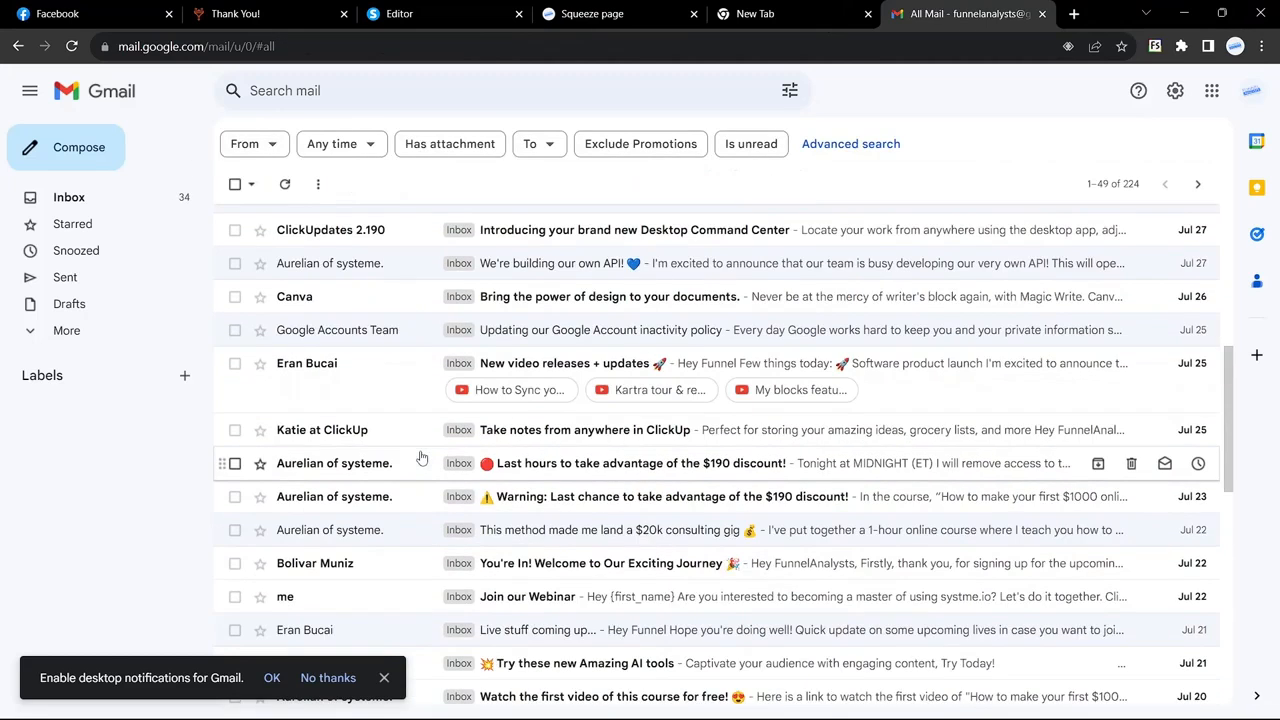
{"action": "scroll", "coordinate": [421, 457], "scroll_direction": "down", "scroll_amount": 1}
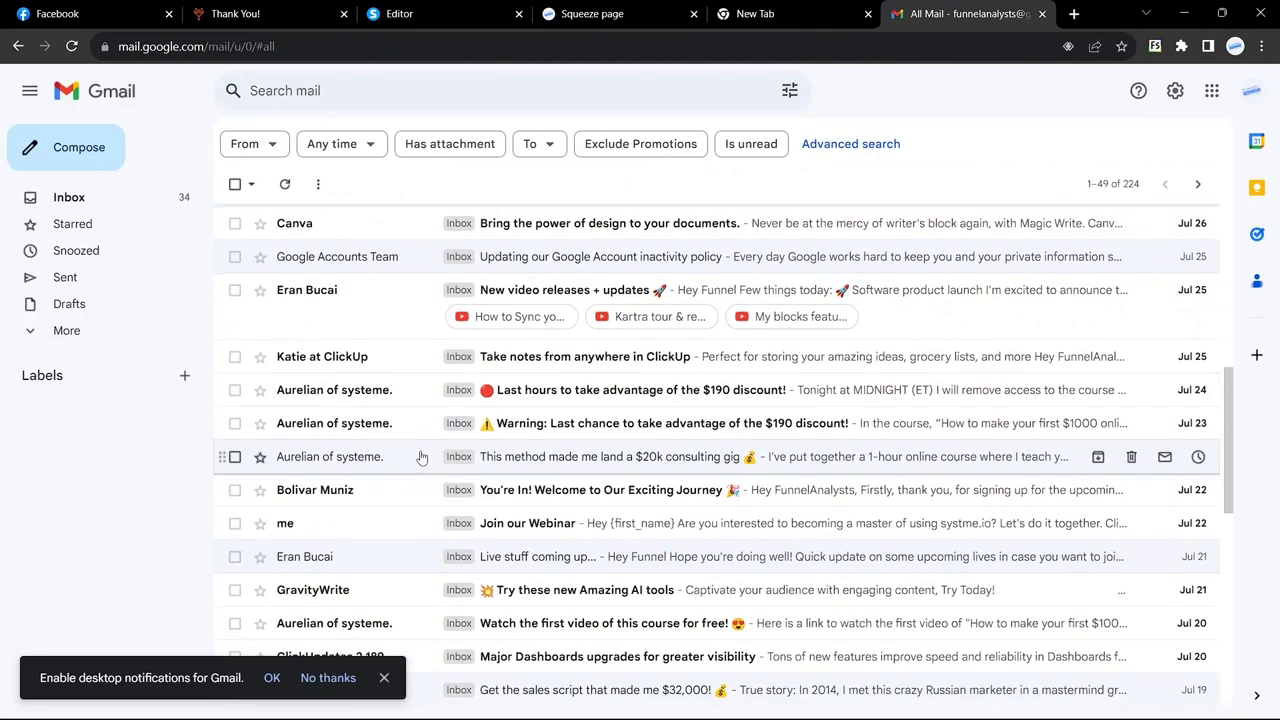
{"action": "left_click", "coordinate": [361, 500]}
{"action": "scroll", "coordinate": [400, 480], "scroll_direction": "down", "scroll_amount": 2}
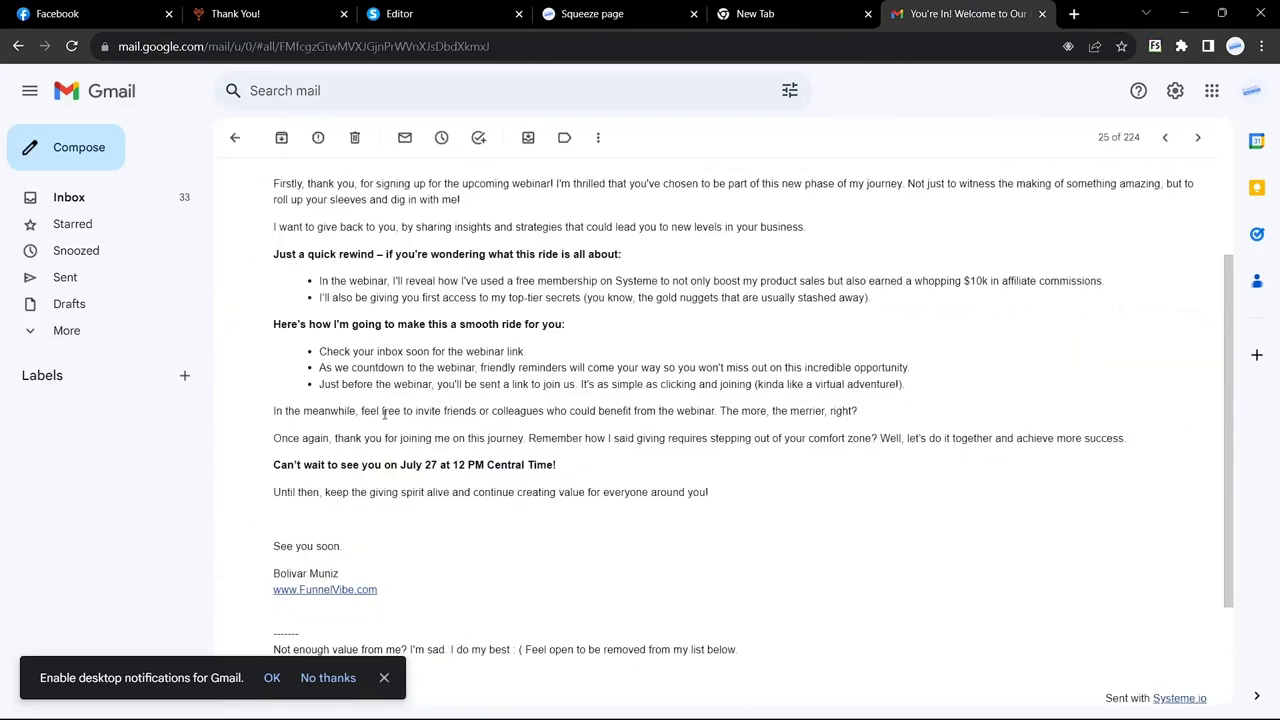
{"action": "scroll", "coordinate": [383, 415], "scroll_direction": "up", "scroll_amount": 1}
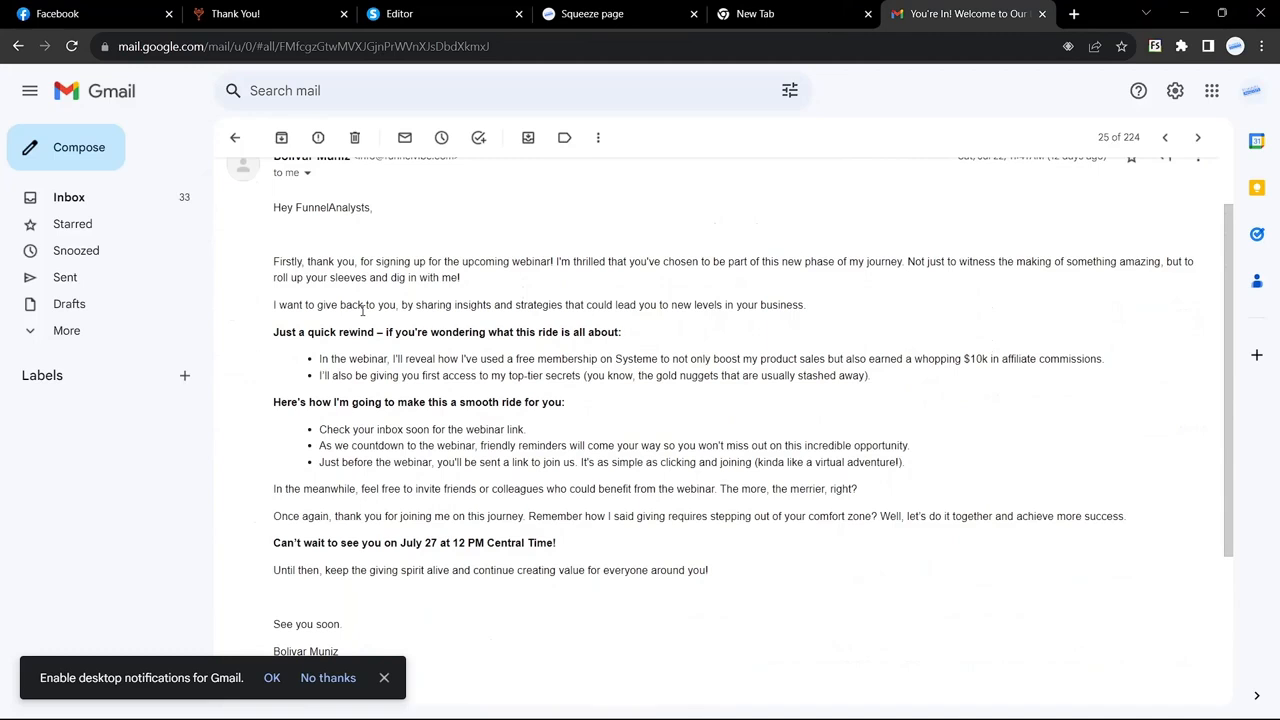
{"action": "left_click", "coordinate": [442, 18]}
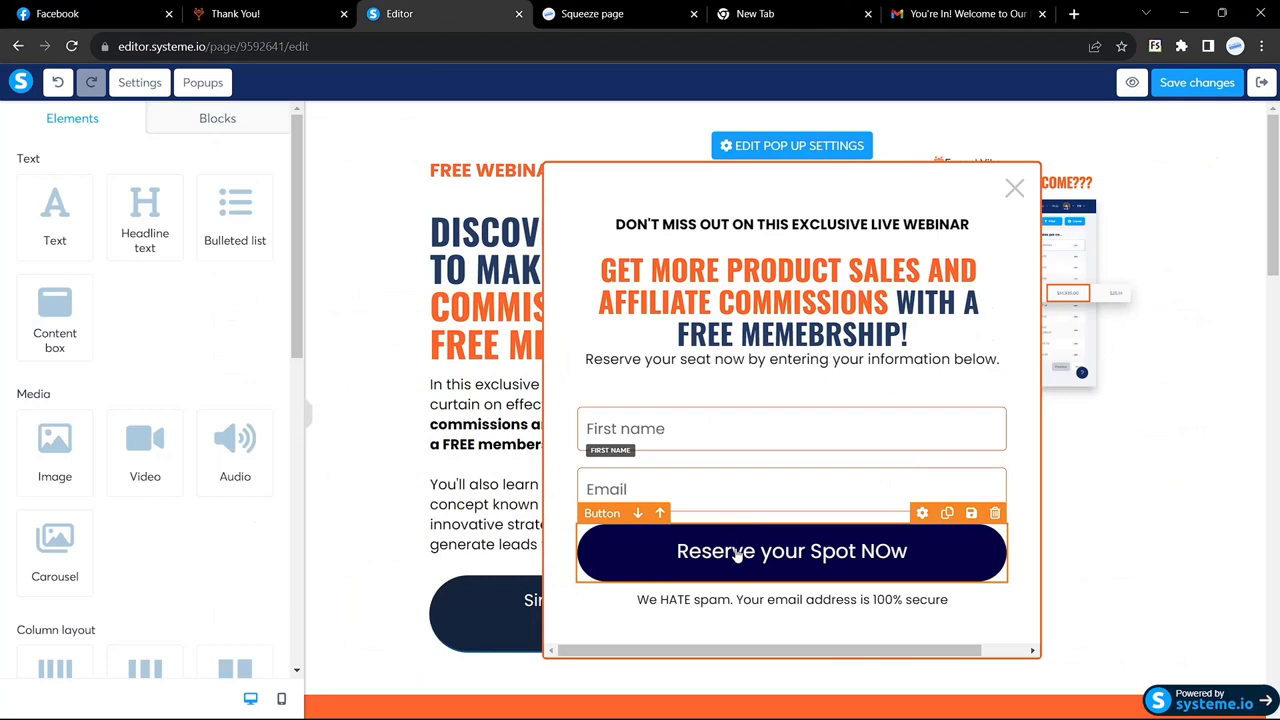
Step: Set the popup's Reserve button action to Send form, redirecting signups to the next step
{"action": "left_click", "coordinate": [771, 557]}
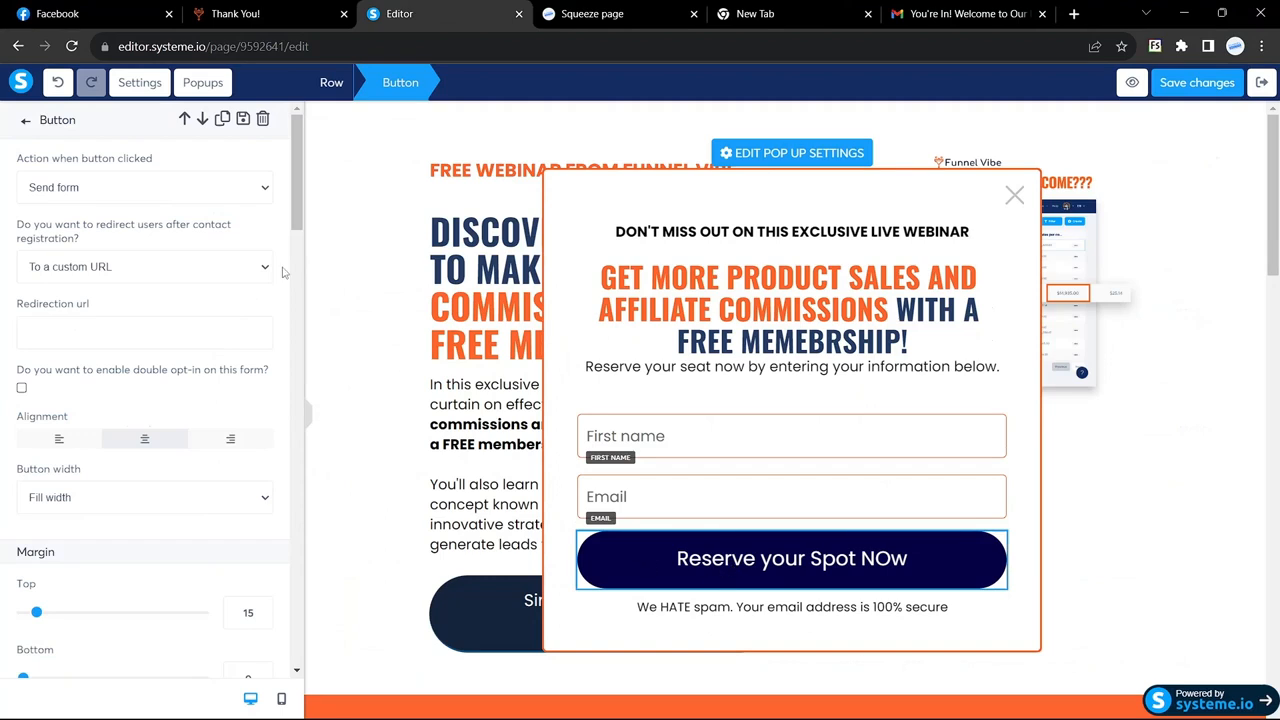
{"action": "left_click", "coordinate": [253, 192]}
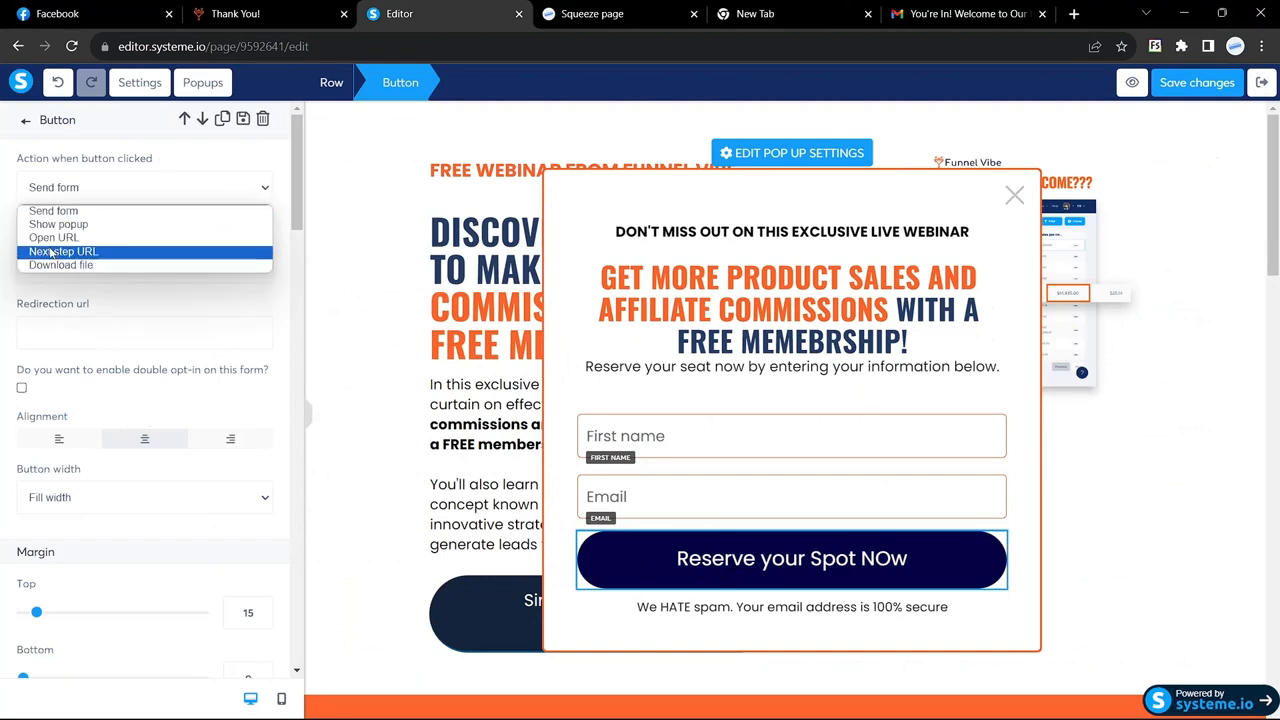
{"action": "left_click", "coordinate": [56, 211]}
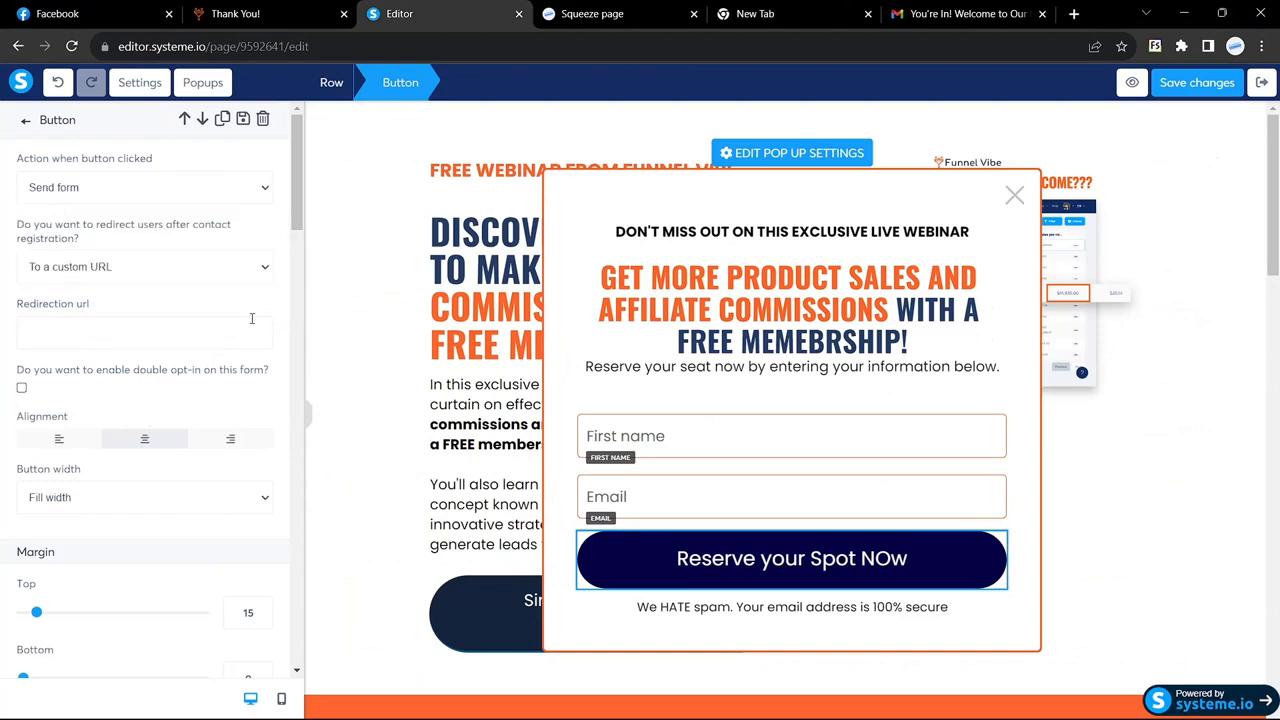
{"action": "left_click", "coordinate": [265, 268]}
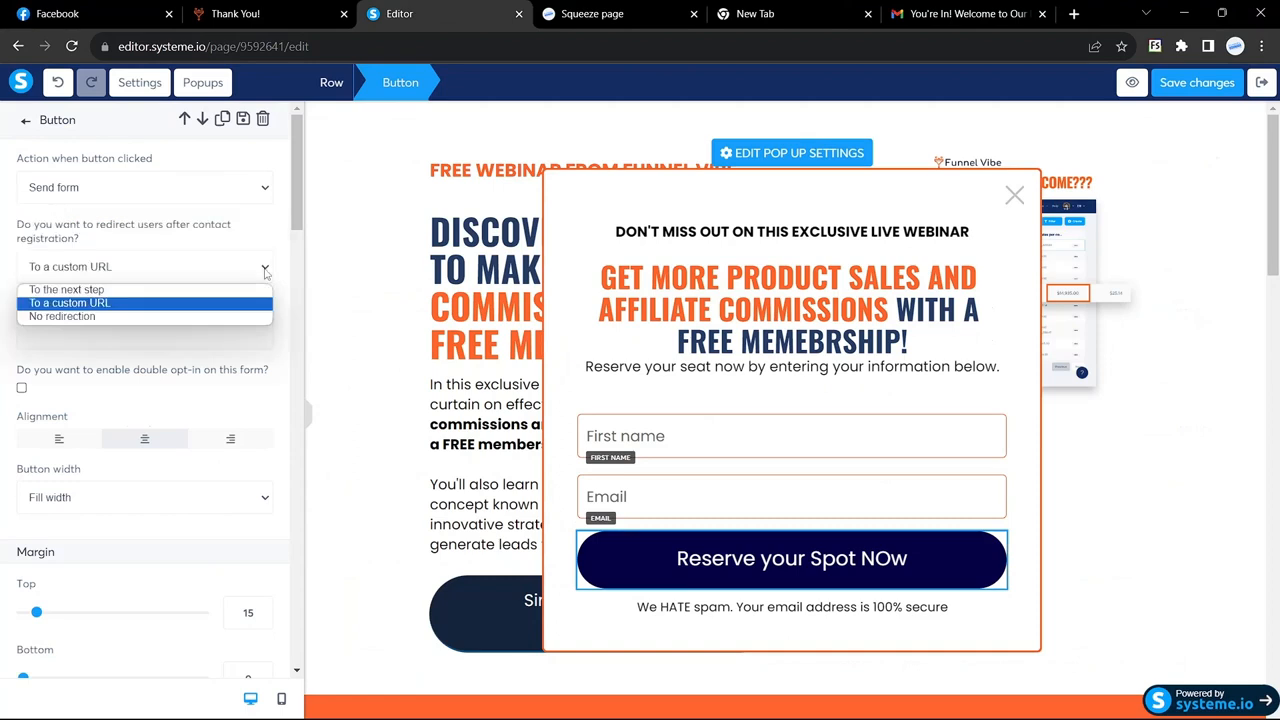
{"action": "left_click", "coordinate": [146, 290]}
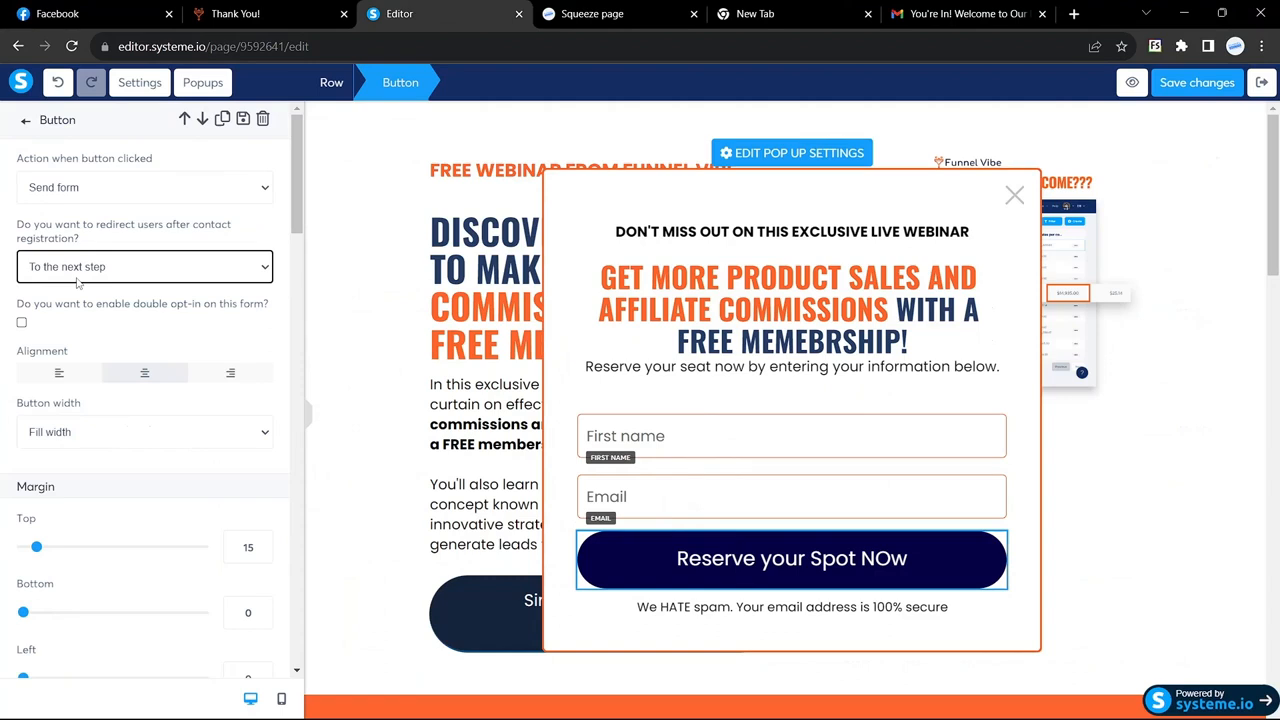
Step: Save the signup popup, leave popup mode, and scroll down to the landing page's closing call-to-action
{"action": "left_click", "coordinate": [1197, 82]}
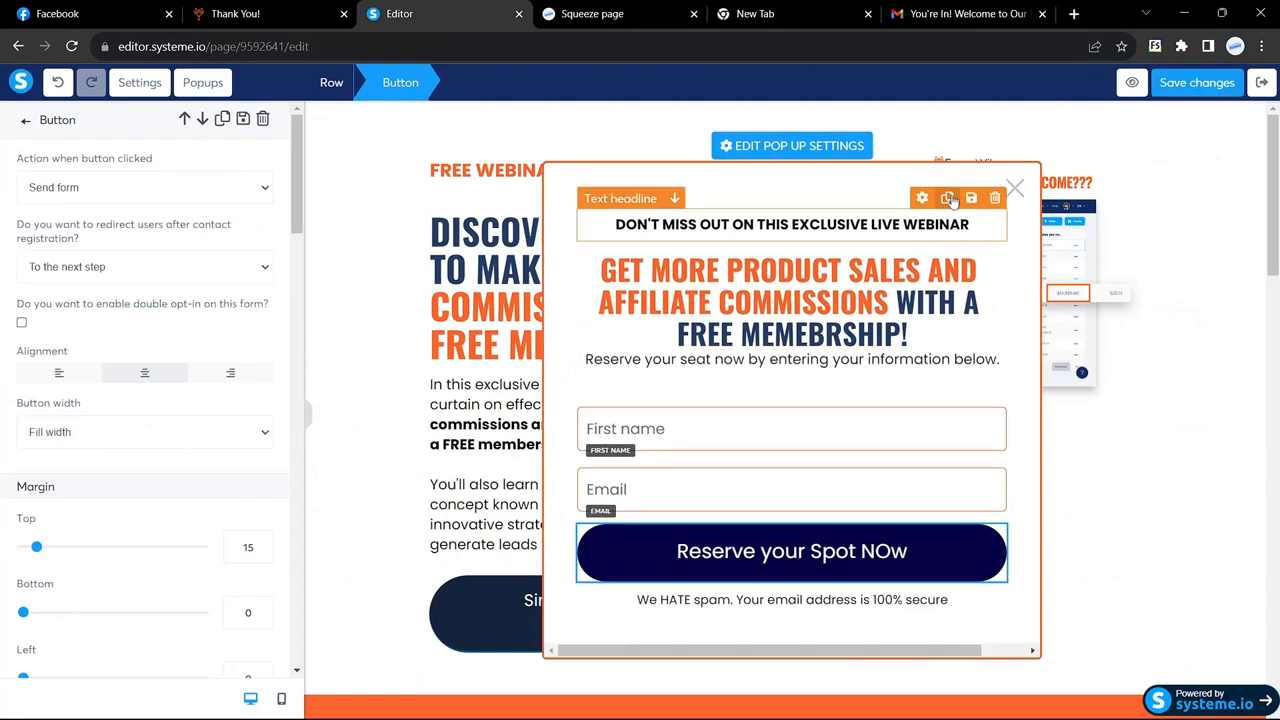
{"action": "left_click", "coordinate": [1016, 194]}
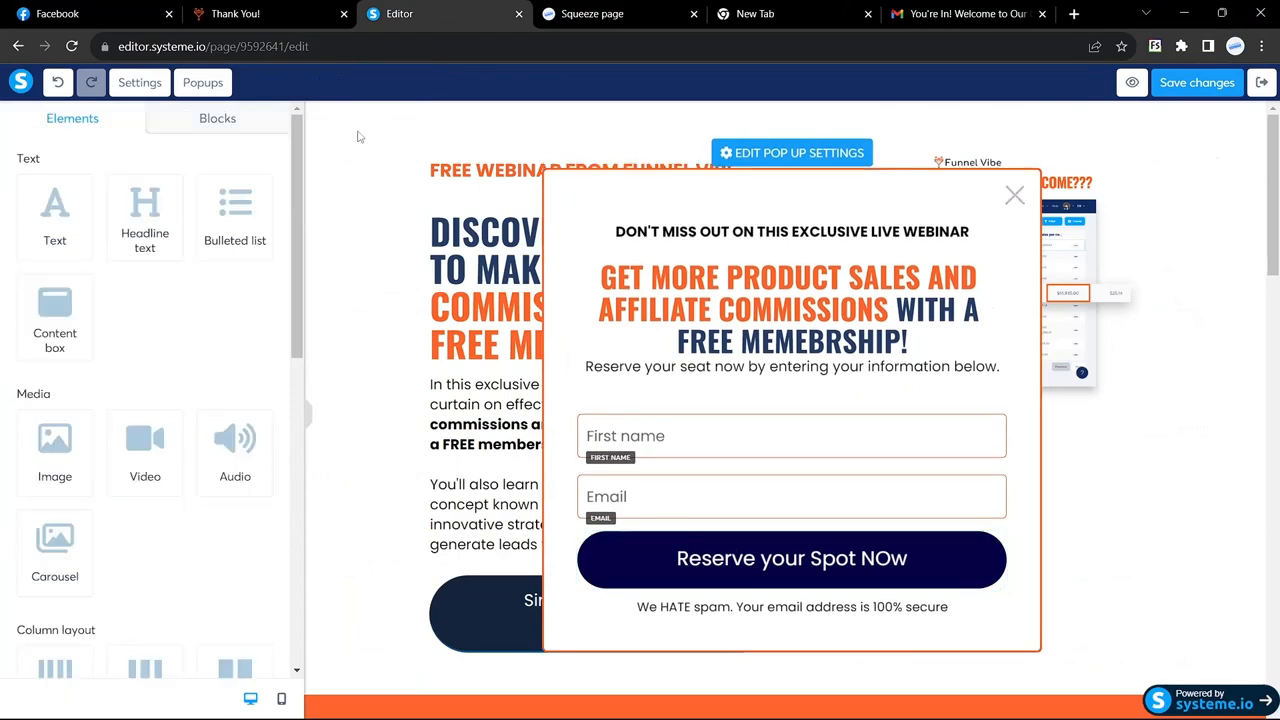
{"action": "left_click", "coordinate": [203, 82]}
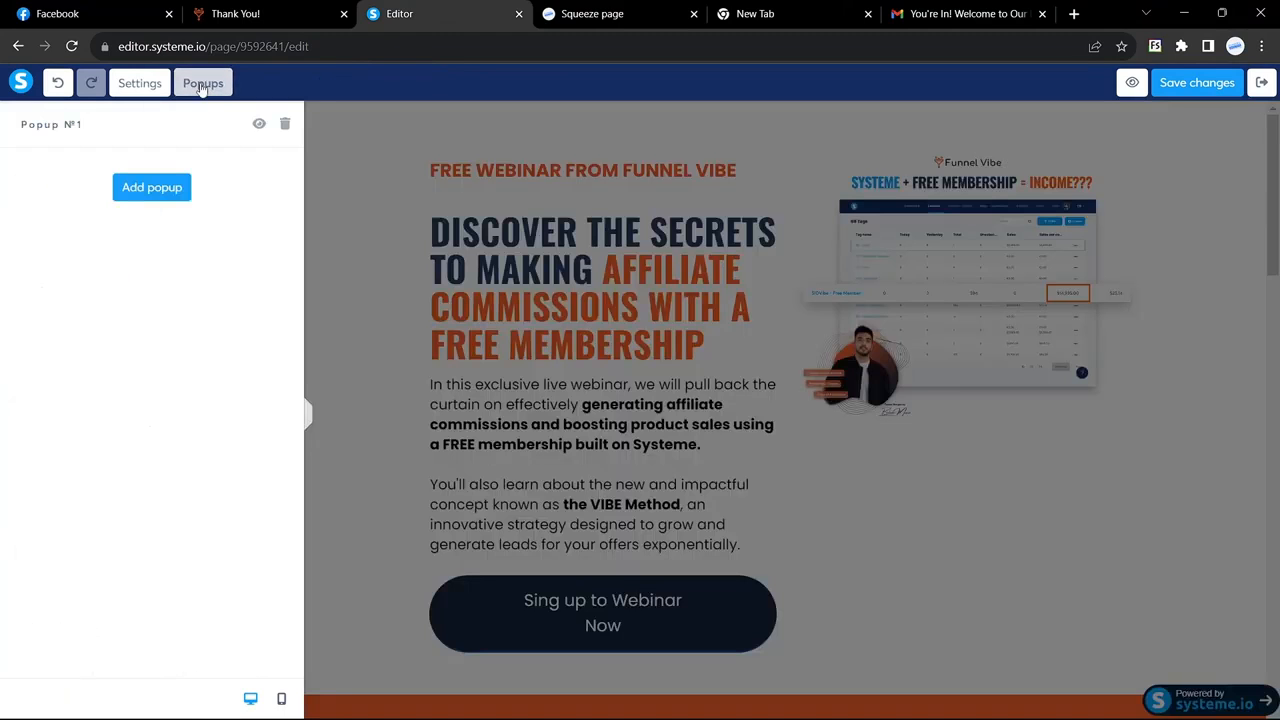
{"action": "left_click", "coordinate": [367, 196]}
{"action": "scroll", "coordinate": [529, 386], "scroll_direction": "down", "scroll_amount": 15}
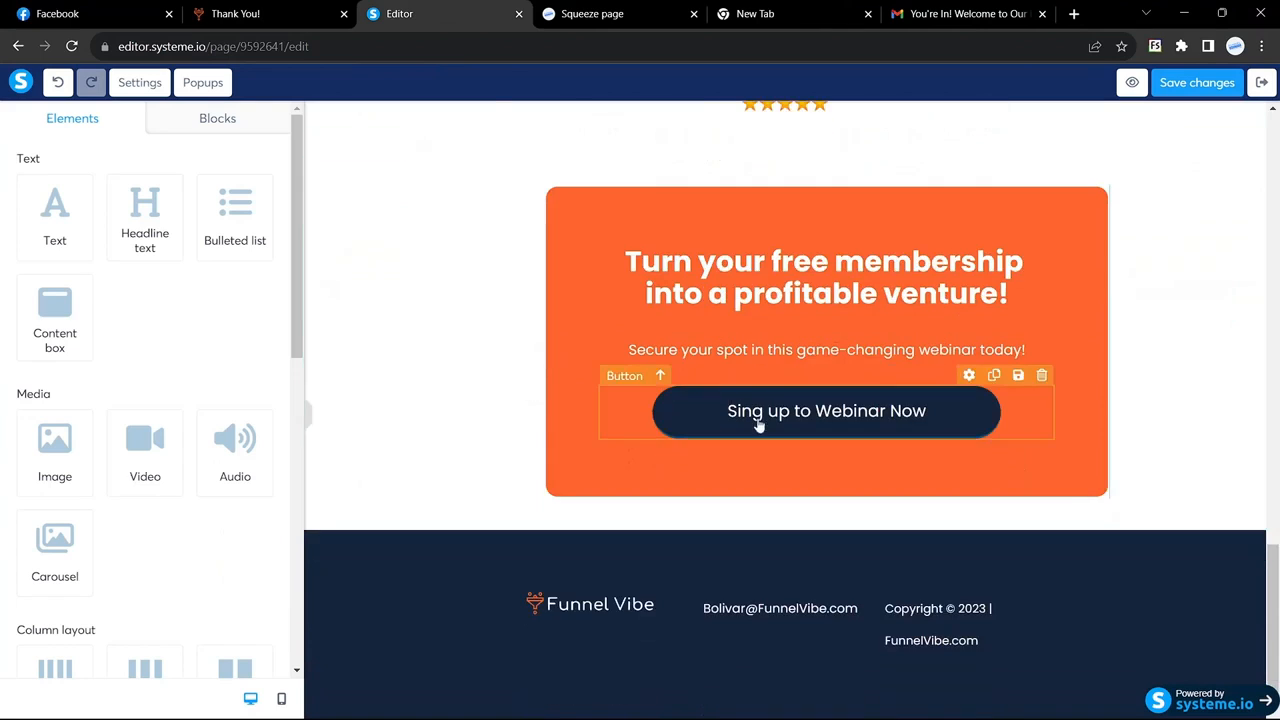
Step: Make the final Sing up to Webinar Now button show Popup №1, then save the page
{"action": "left_click", "coordinate": [758, 424]}
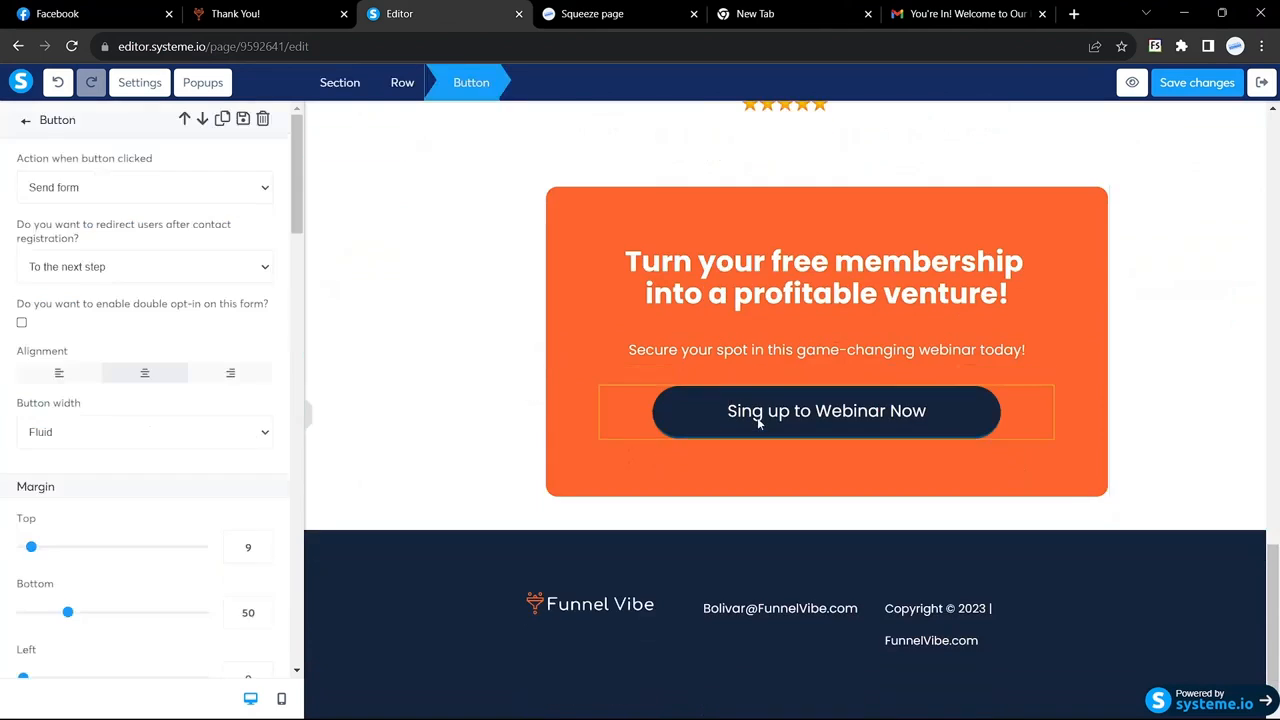
{"action": "left_click", "coordinate": [262, 190]}
{"action": "left_click", "coordinate": [112, 222]}
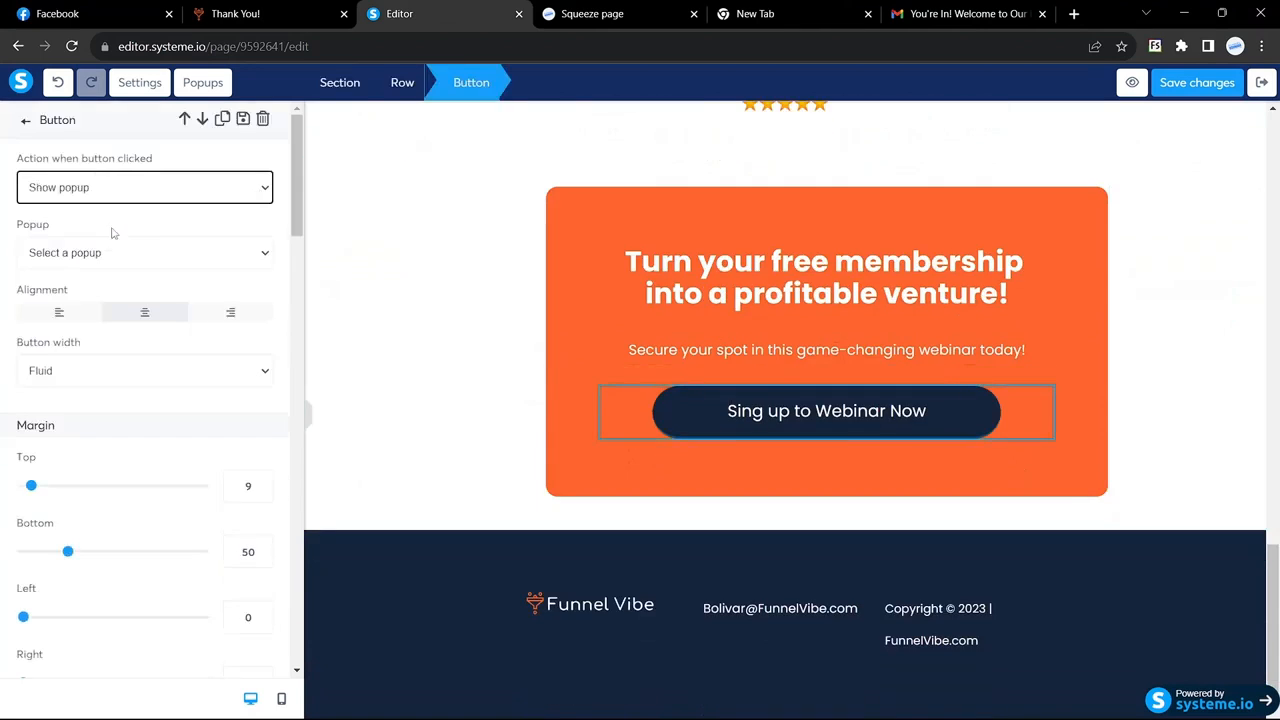
{"action": "left_click", "coordinate": [249, 253]}
{"action": "left_click", "coordinate": [106, 287]}
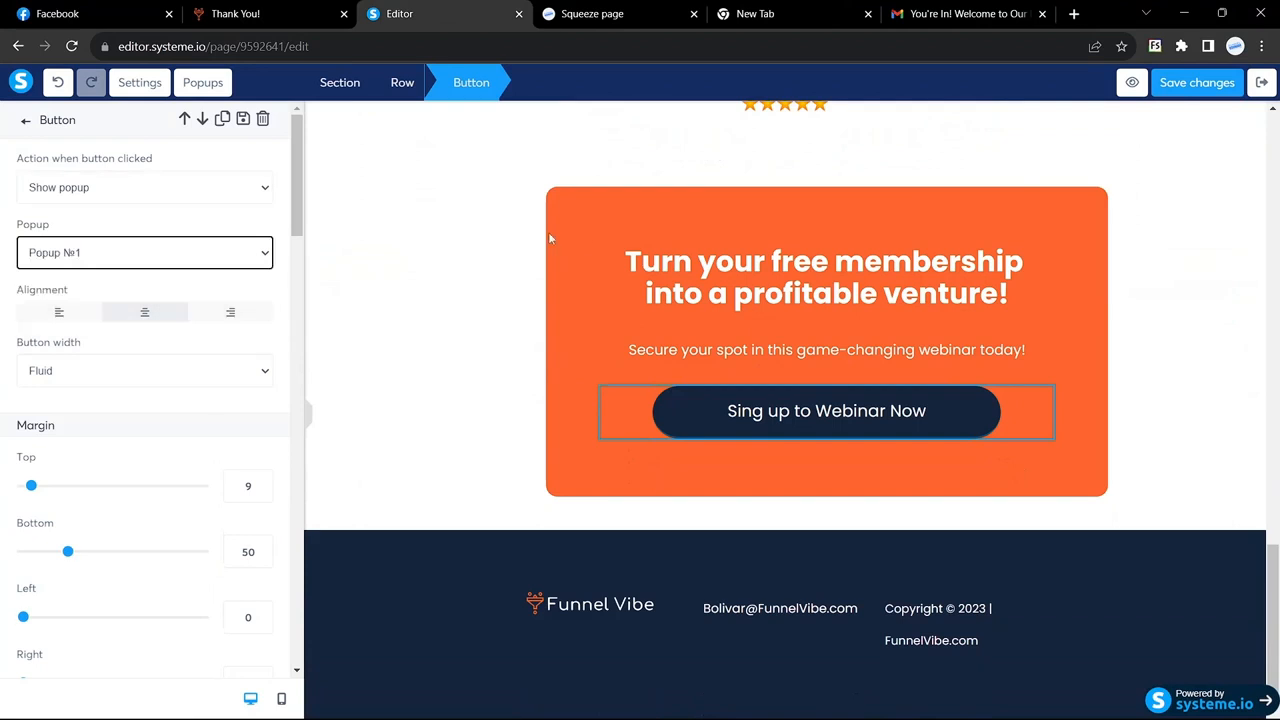
{"action": "left_click", "coordinate": [1197, 82]}
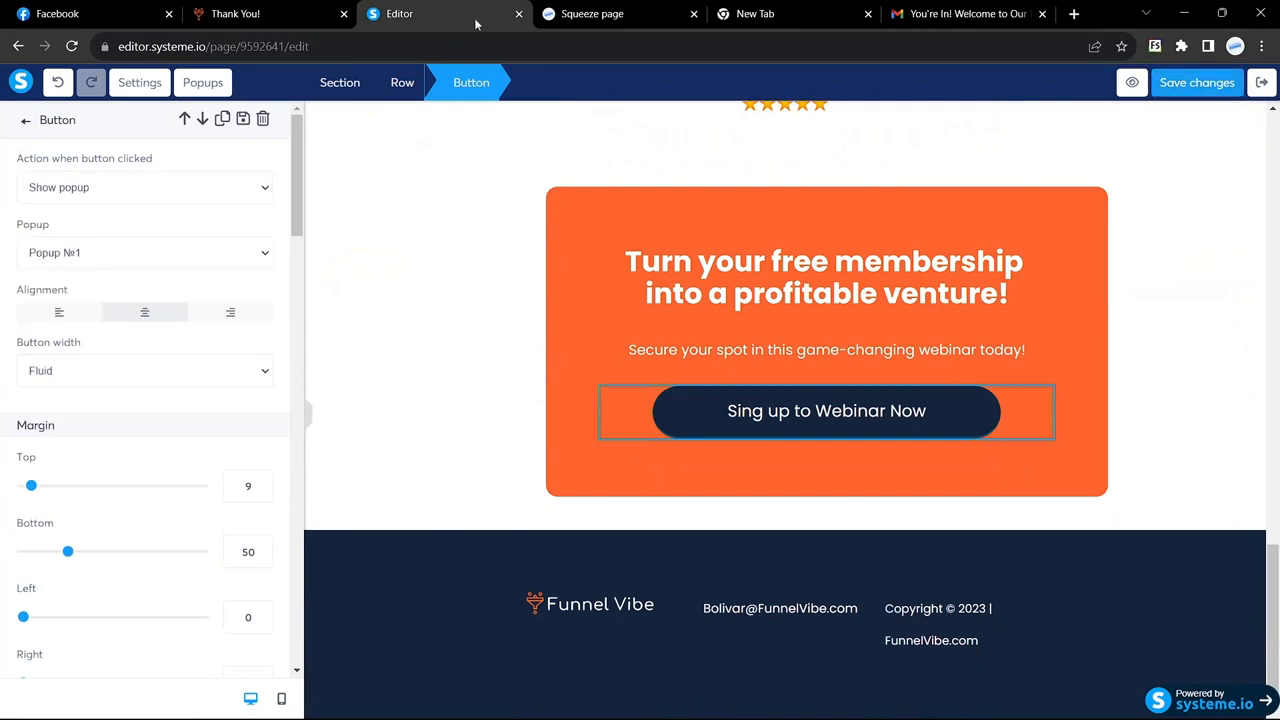
{"action": "left_click", "coordinate": [648, 8]}
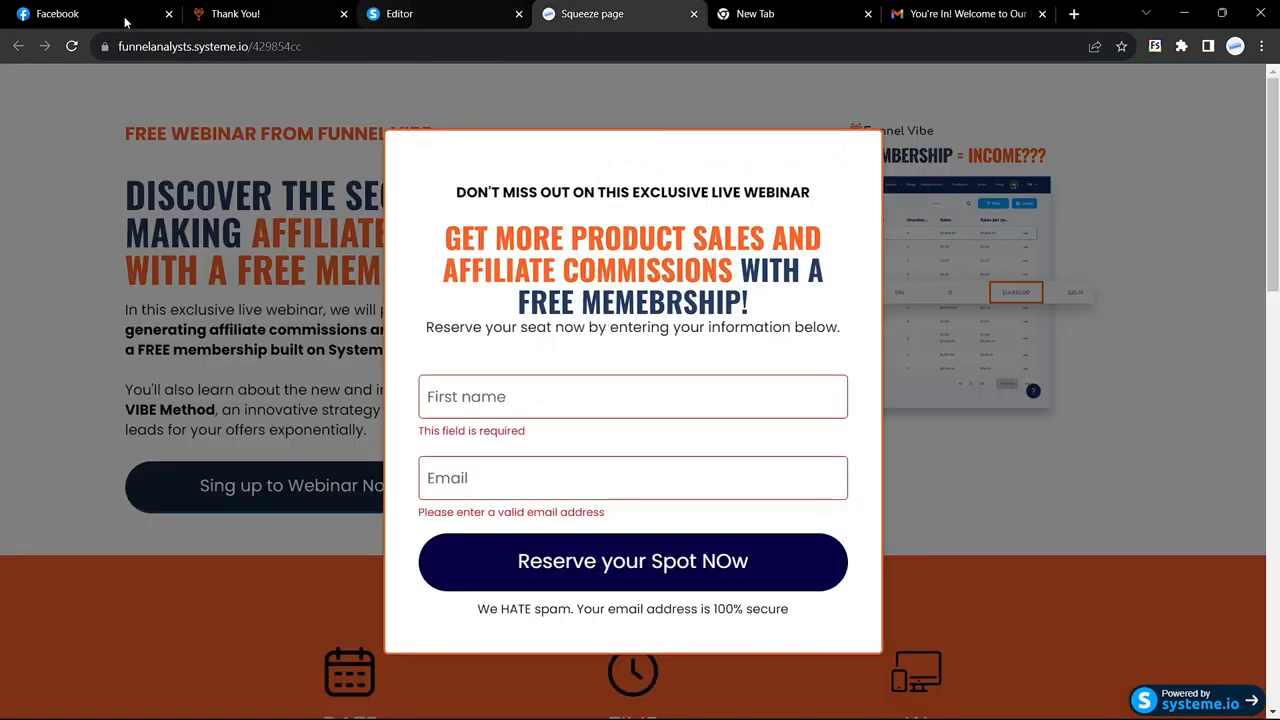
Step: Reload the live squeeze page and open the signup popup from the bottom button
{"action": "left_click", "coordinate": [71, 46]}
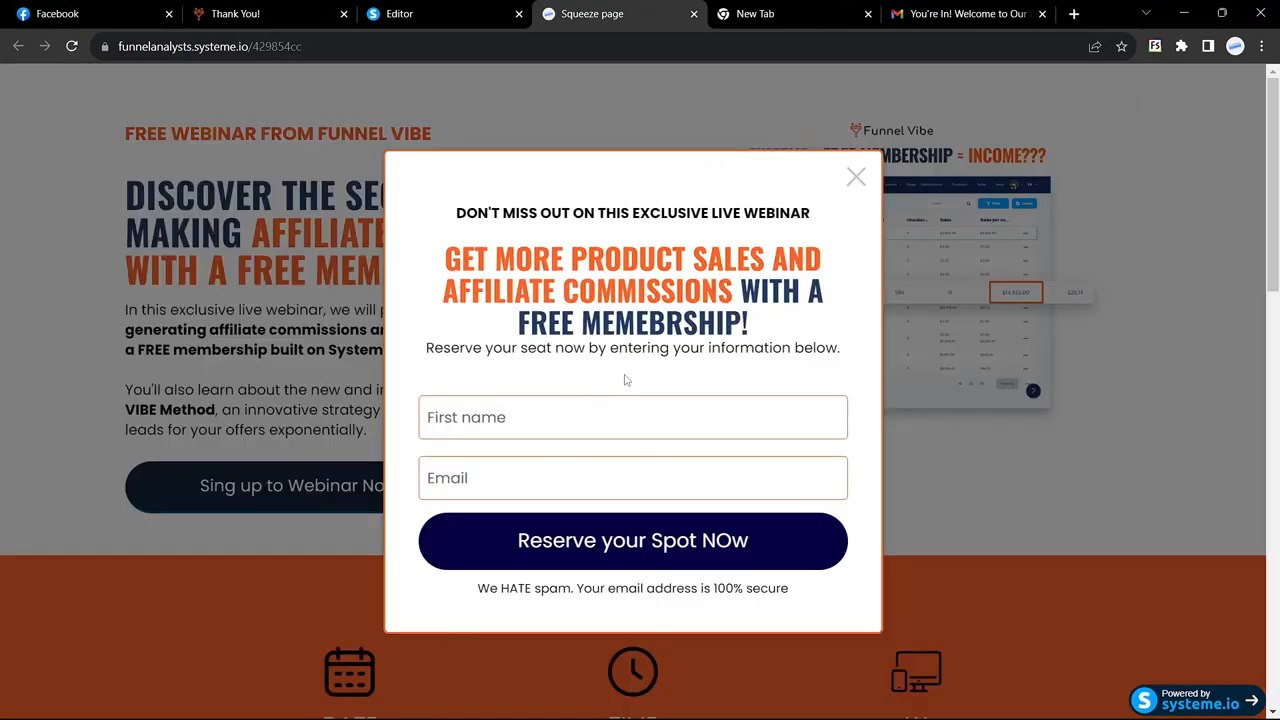
{"action": "left_click", "coordinate": [856, 178]}
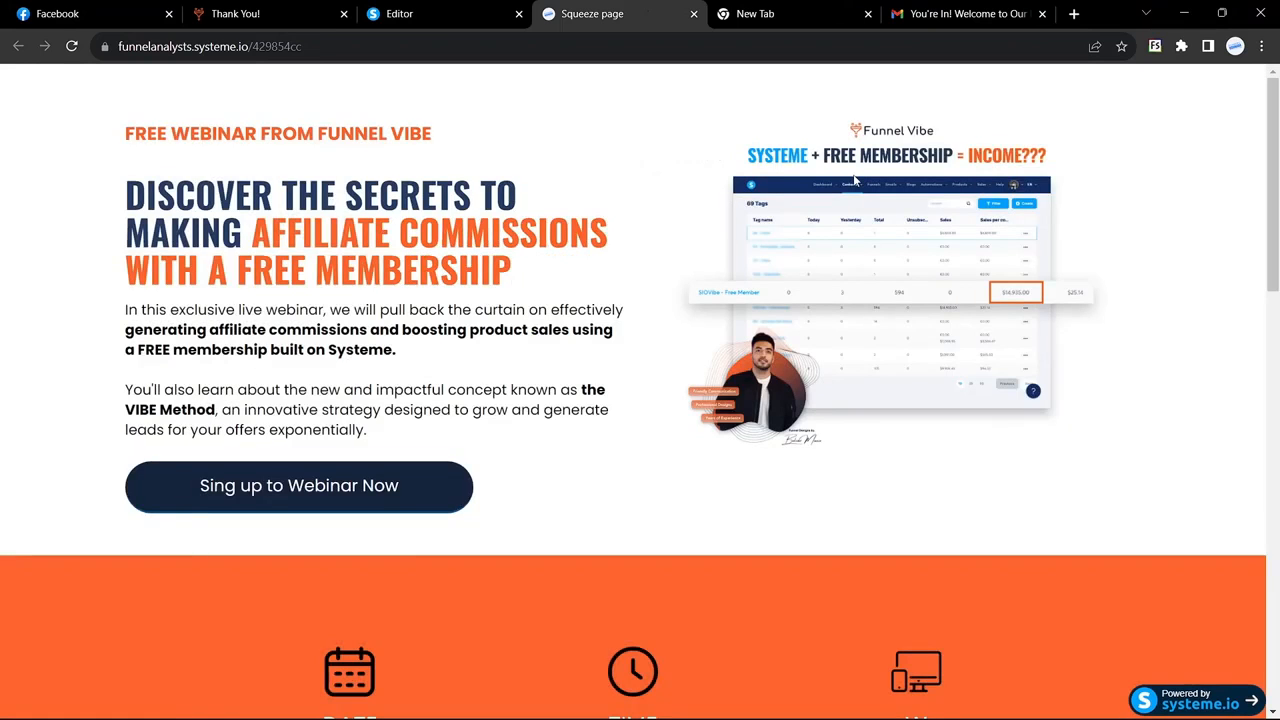
{"action": "scroll", "coordinate": [856, 180], "scroll_direction": "down", "scroll_amount": 15}
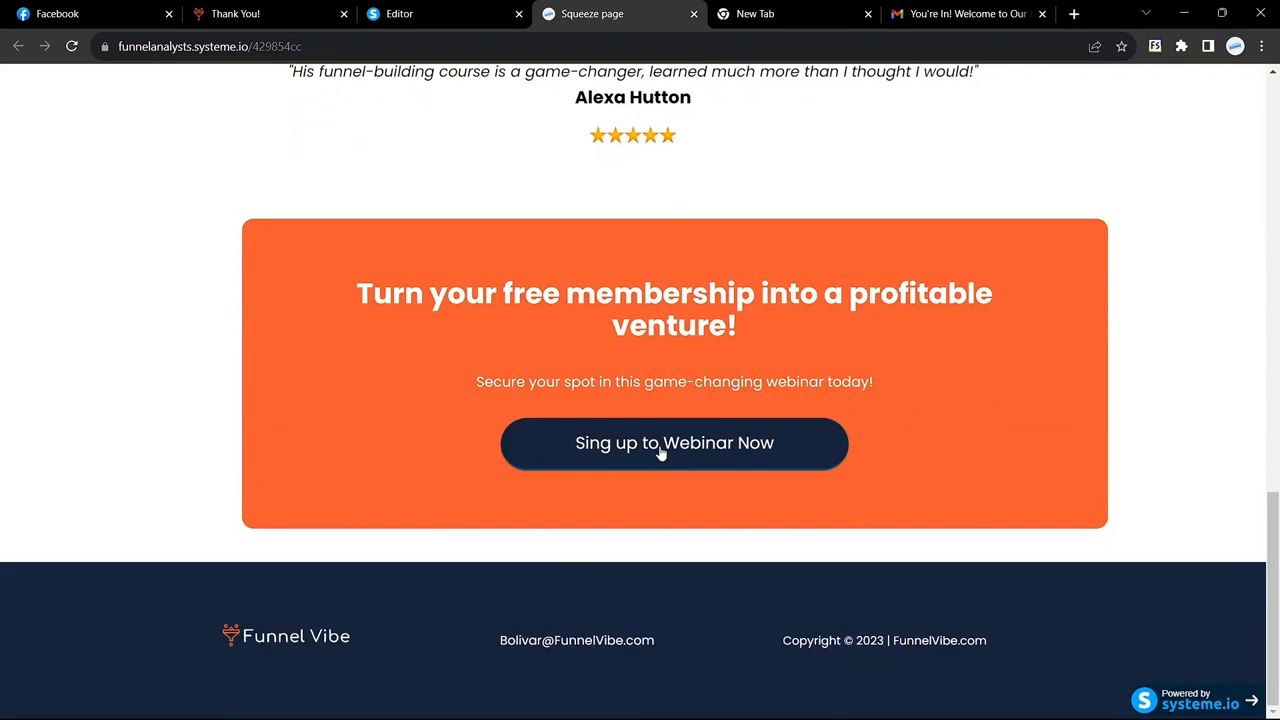
{"action": "left_click", "coordinate": [660, 453]}
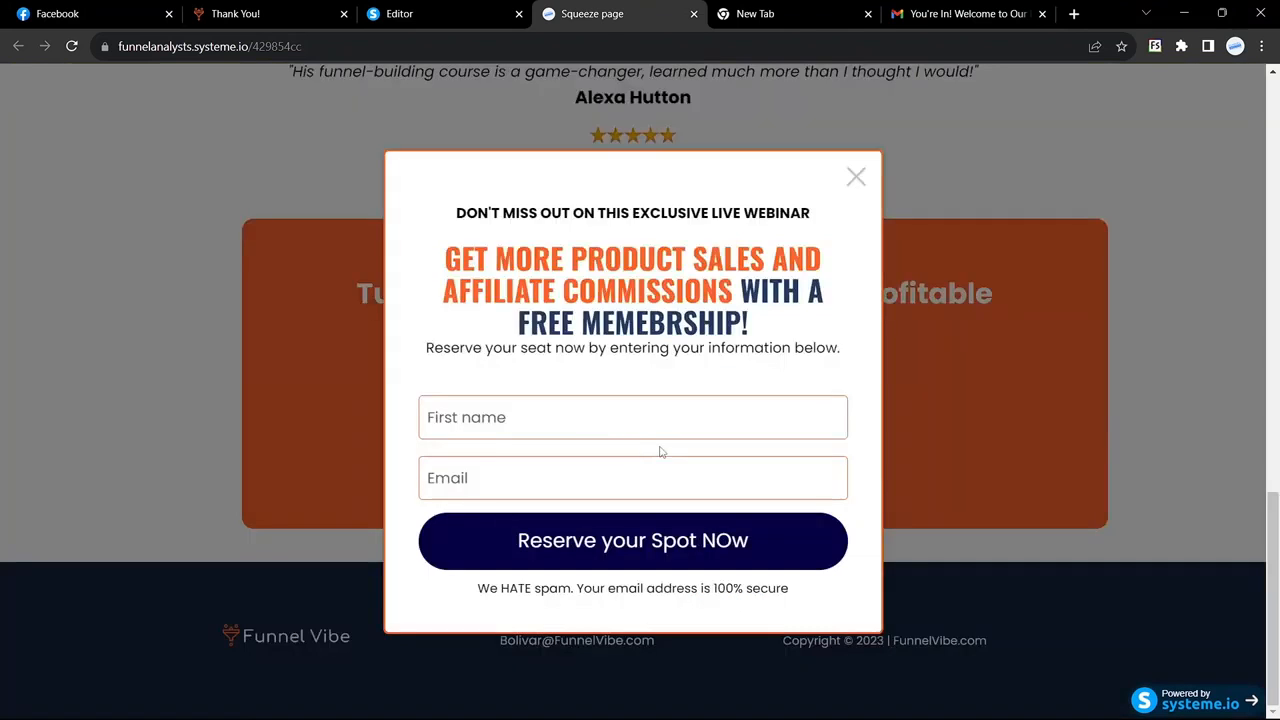
Step: Fill in first name Test and a test e-mail address, then submit the signup form
{"action": "left_click", "coordinate": [465, 423]}
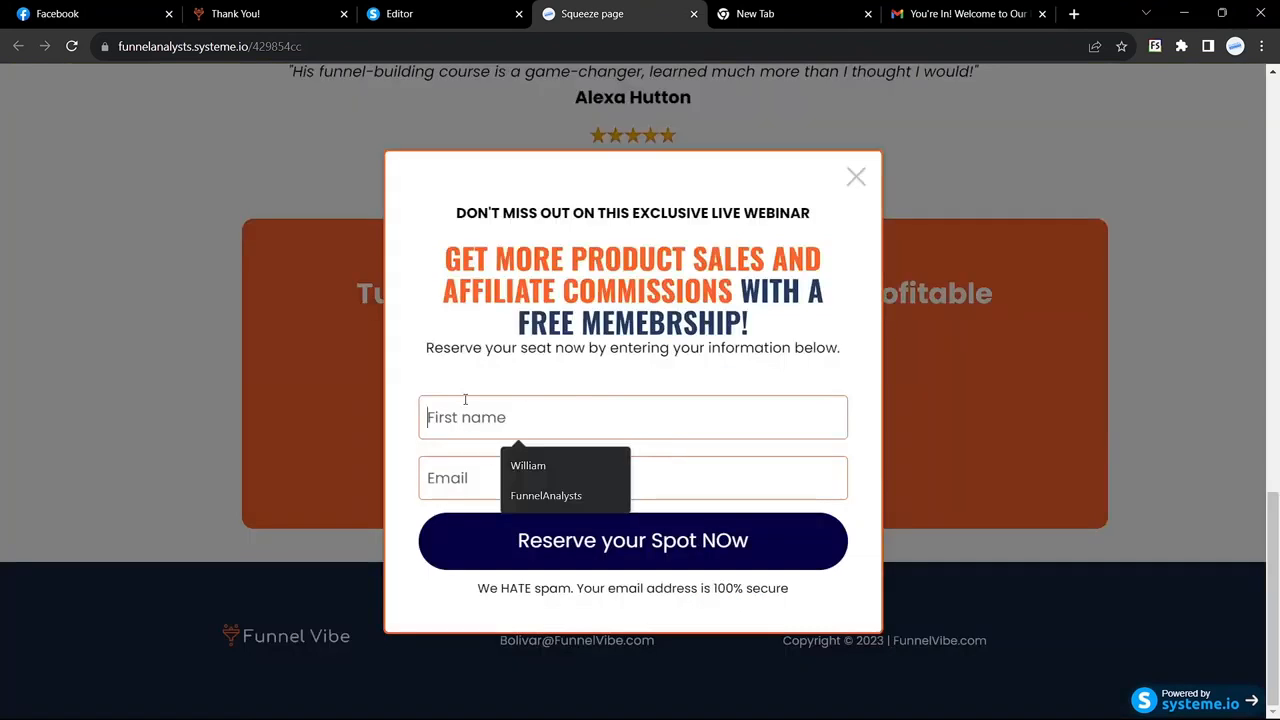
{"action": "left_click", "coordinate": [480, 393]}
{"action": "left_click", "coordinate": [489, 411]}
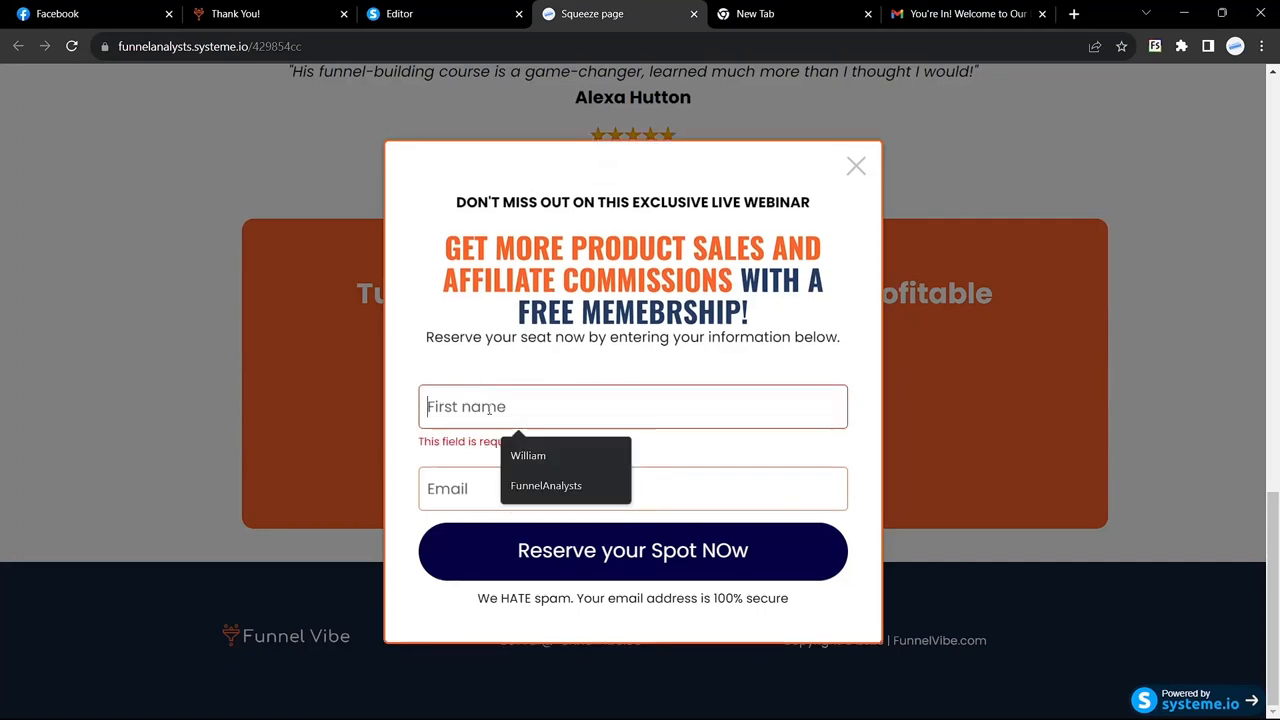
{"action": "type", "text": "Test"}
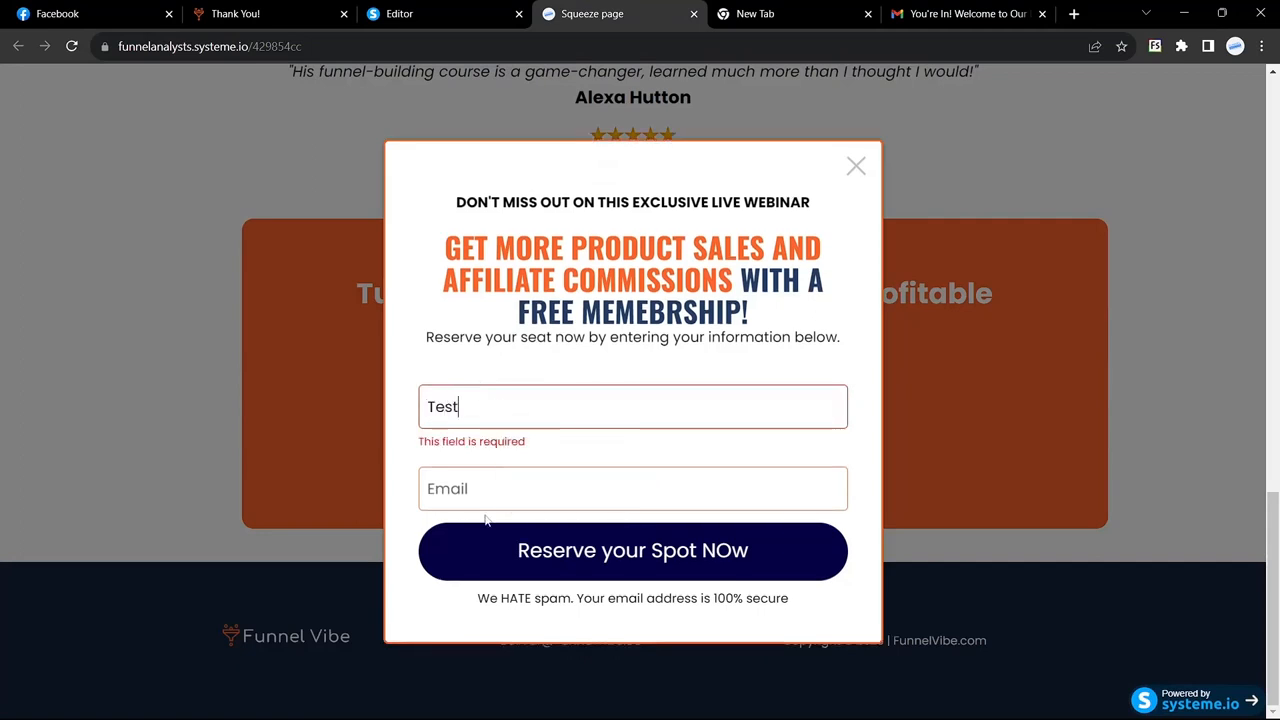
{"action": "left_click", "coordinate": [485, 508]}
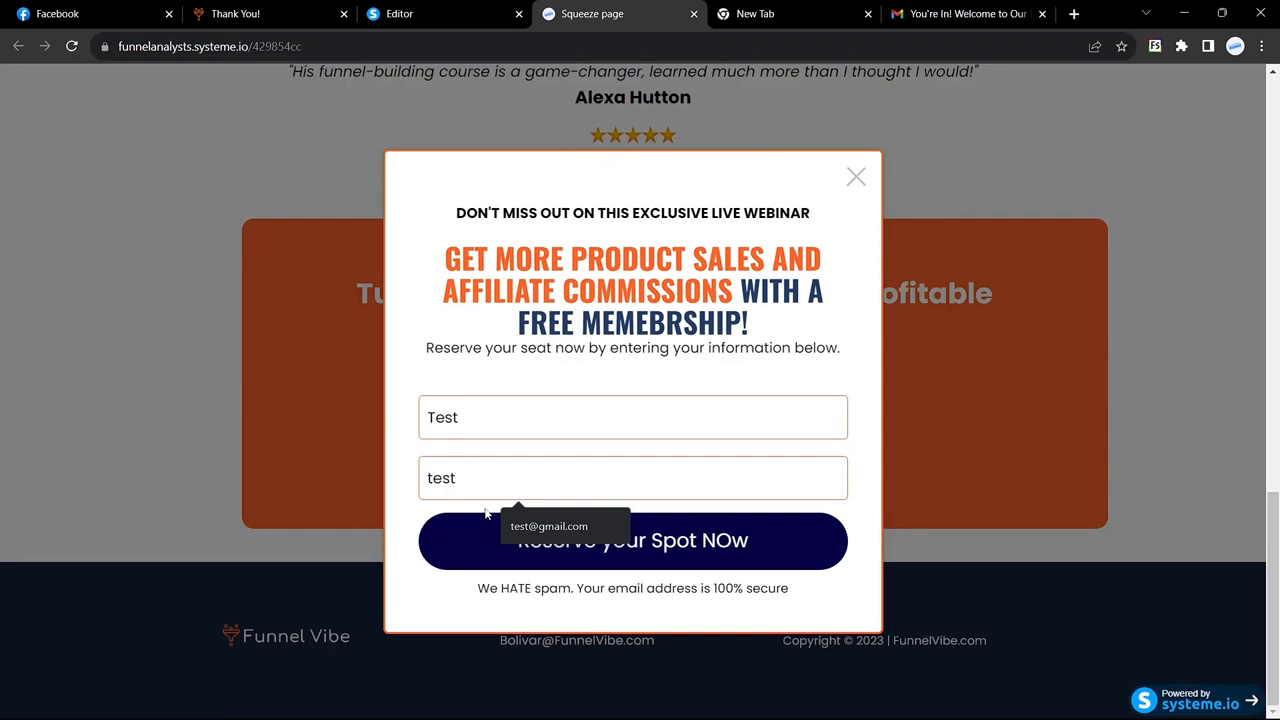
{"action": "key", "text": "BackSpace"}
{"action": "key", "text": "BackSpace"}
{"action": "key", "text": "BackSpace"}
{"action": "key", "text": "BackSpace"}
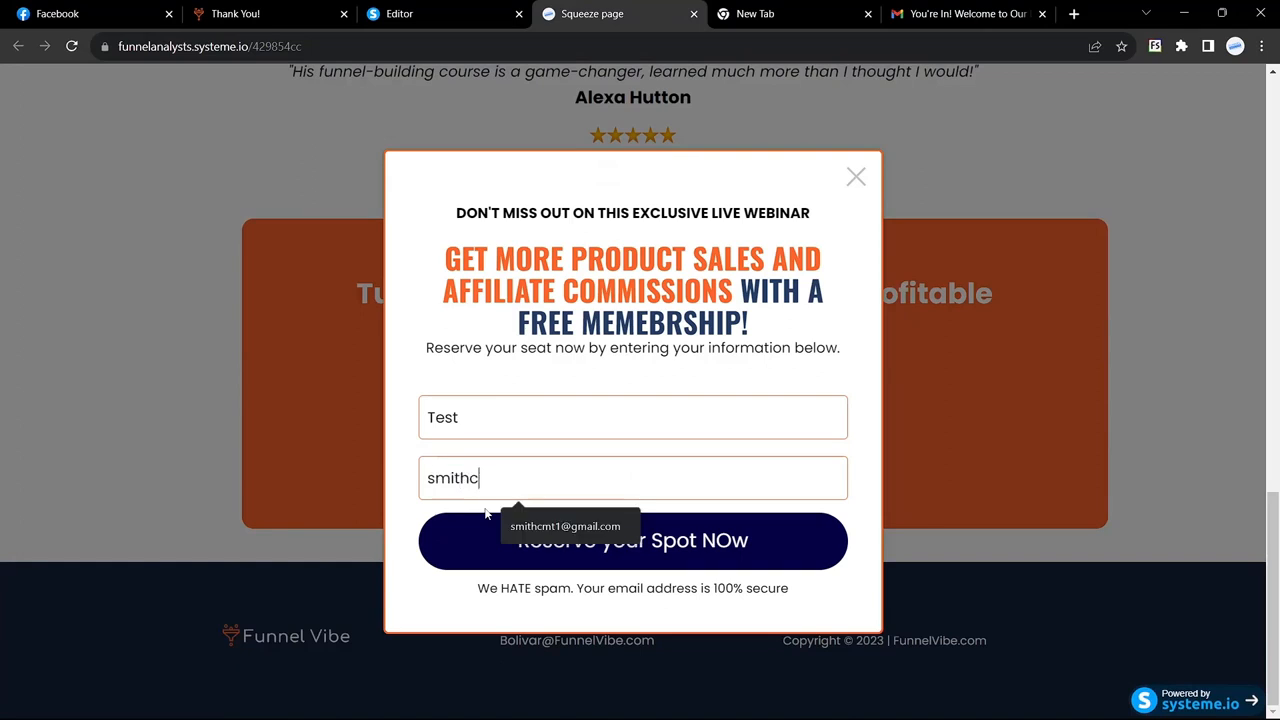
{"action": "left_click", "coordinate": [563, 526]}
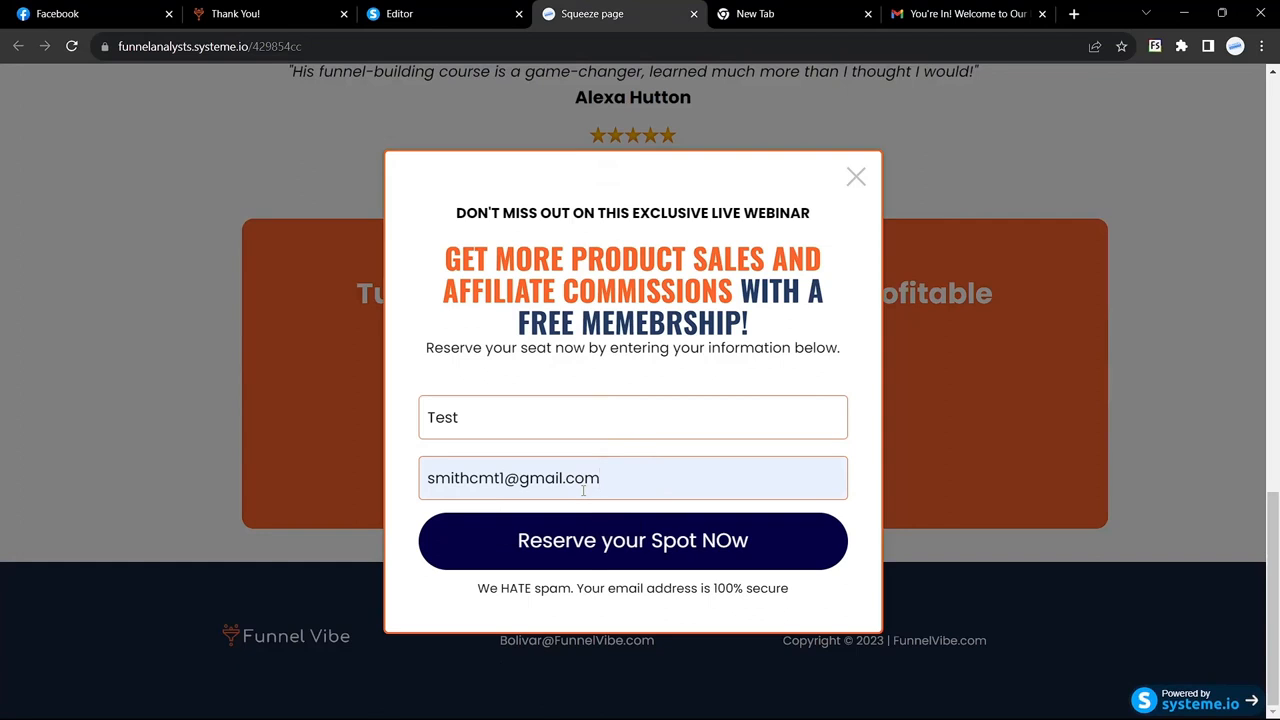
{"action": "left_click", "coordinate": [591, 554]}
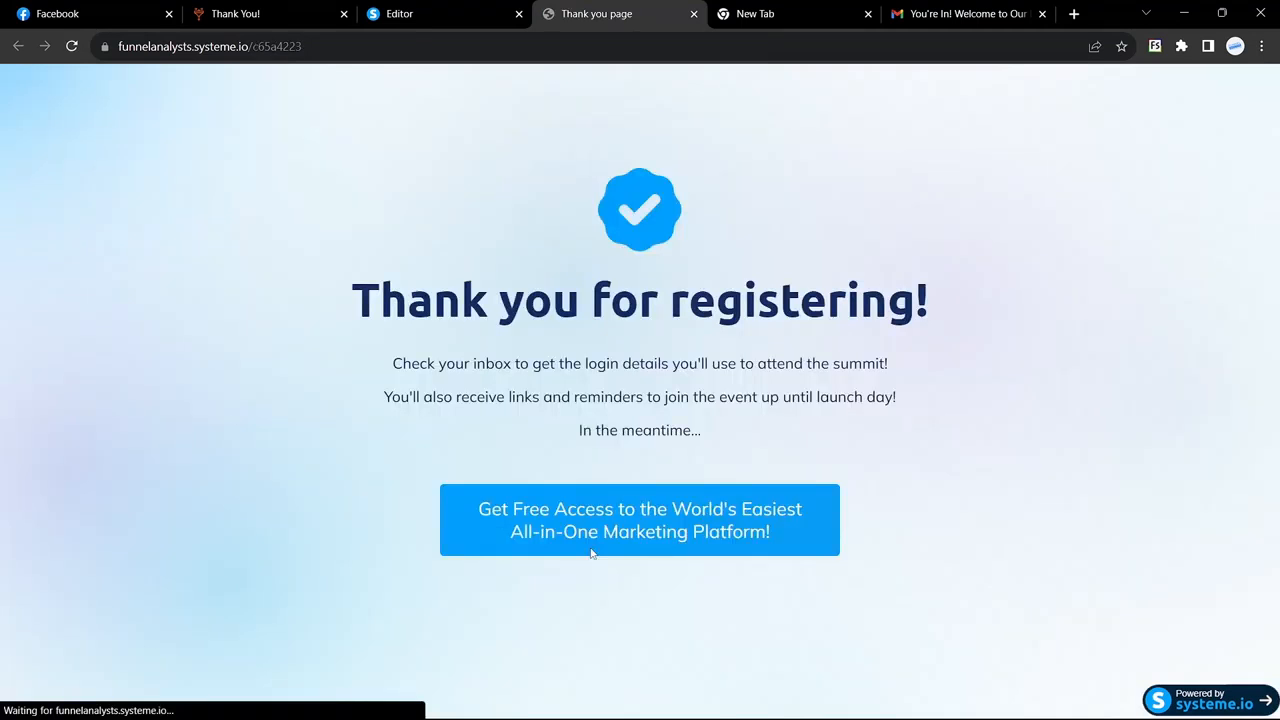
Step: Check the Thank you for registering page, then return to the page editor
{"action": "left_click_drag", "start_coordinate": [325, 286], "coordinate": [925, 465]}
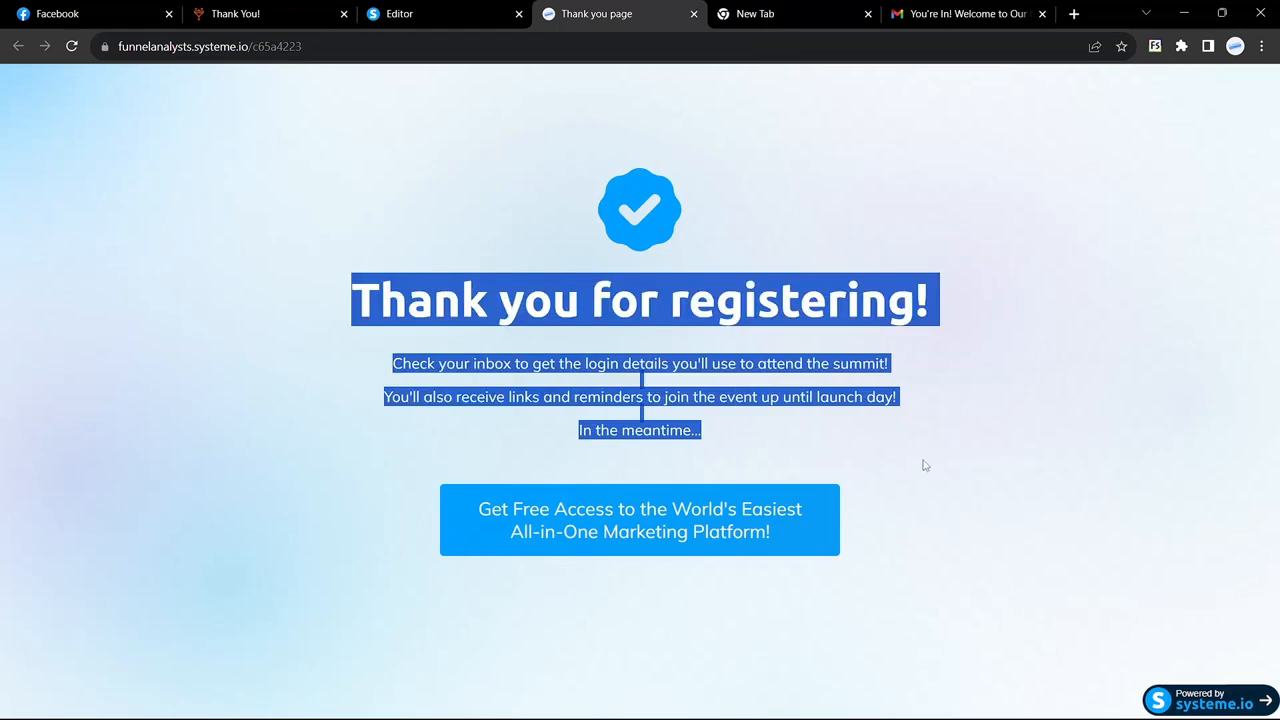
{"action": "left_click", "coordinate": [920, 472]}
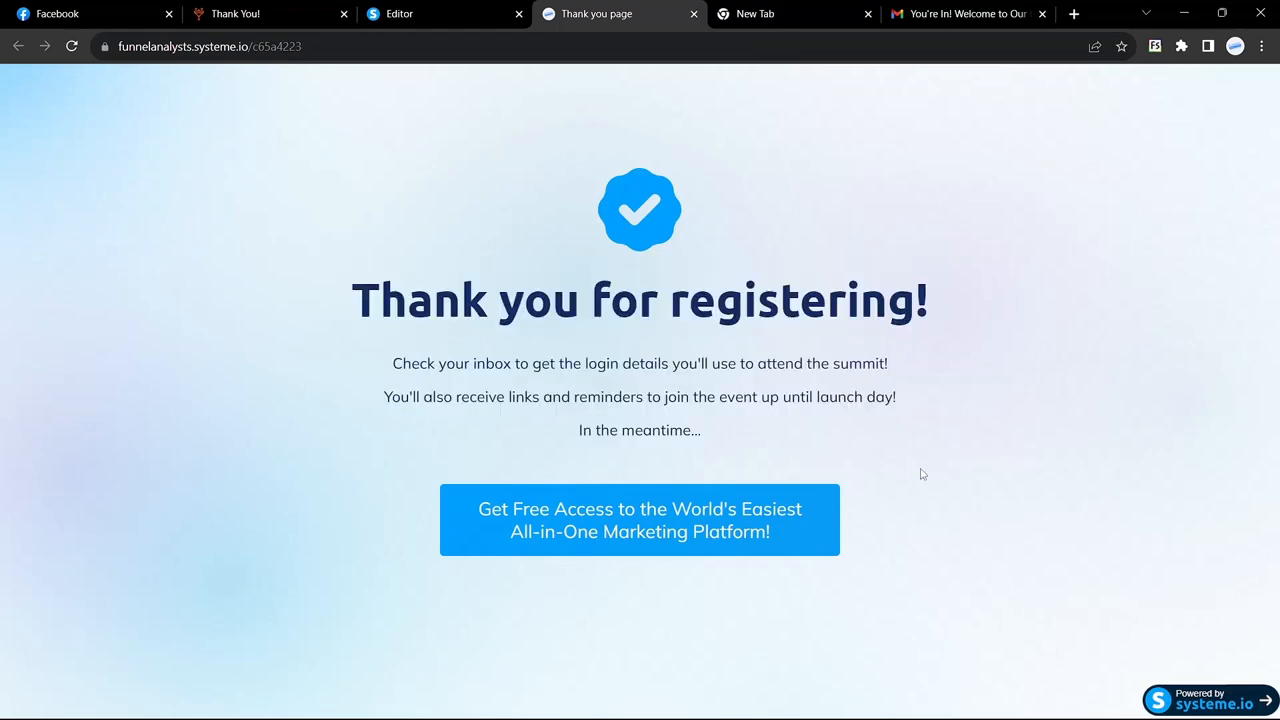
{"action": "left_click", "coordinate": [473, 7]}
{"action": "left_click", "coordinate": [623, 12]}
{"action": "left_click", "coordinate": [476, 14]}
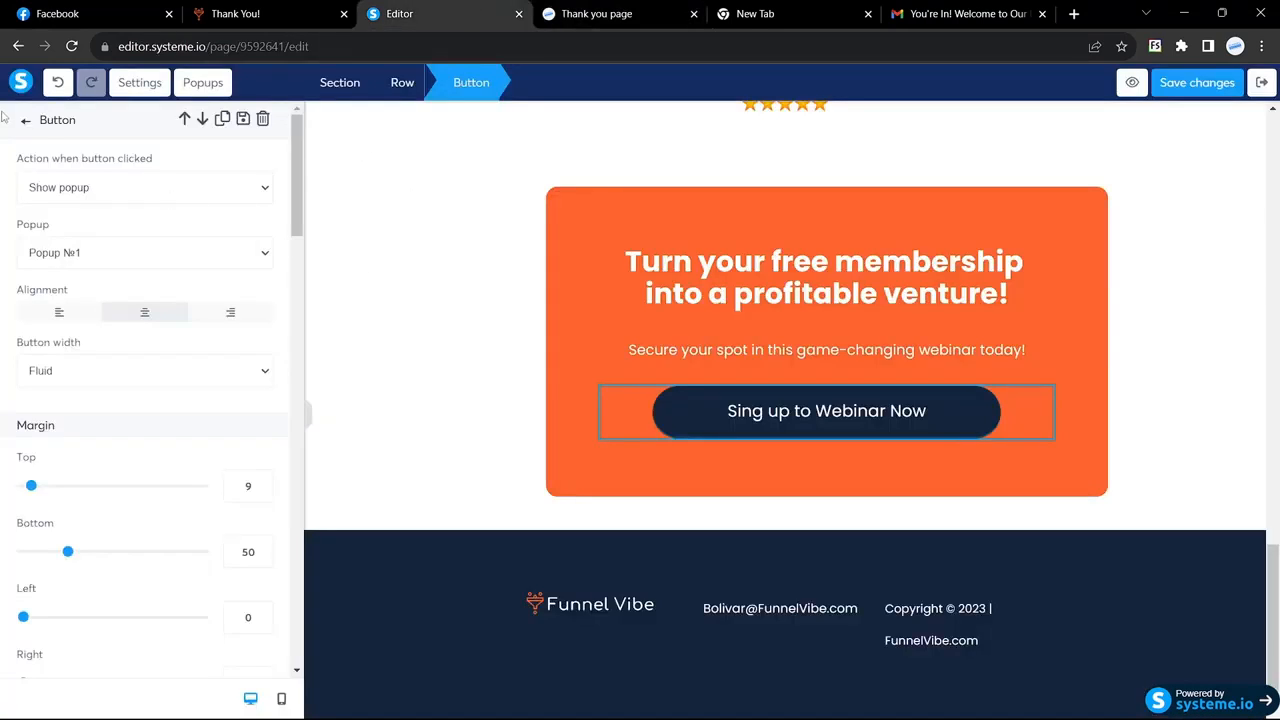
Step: Open the funnel's Leads and confirm the new contact's first name is Test
{"action": "left_click", "coordinate": [1262, 82]}
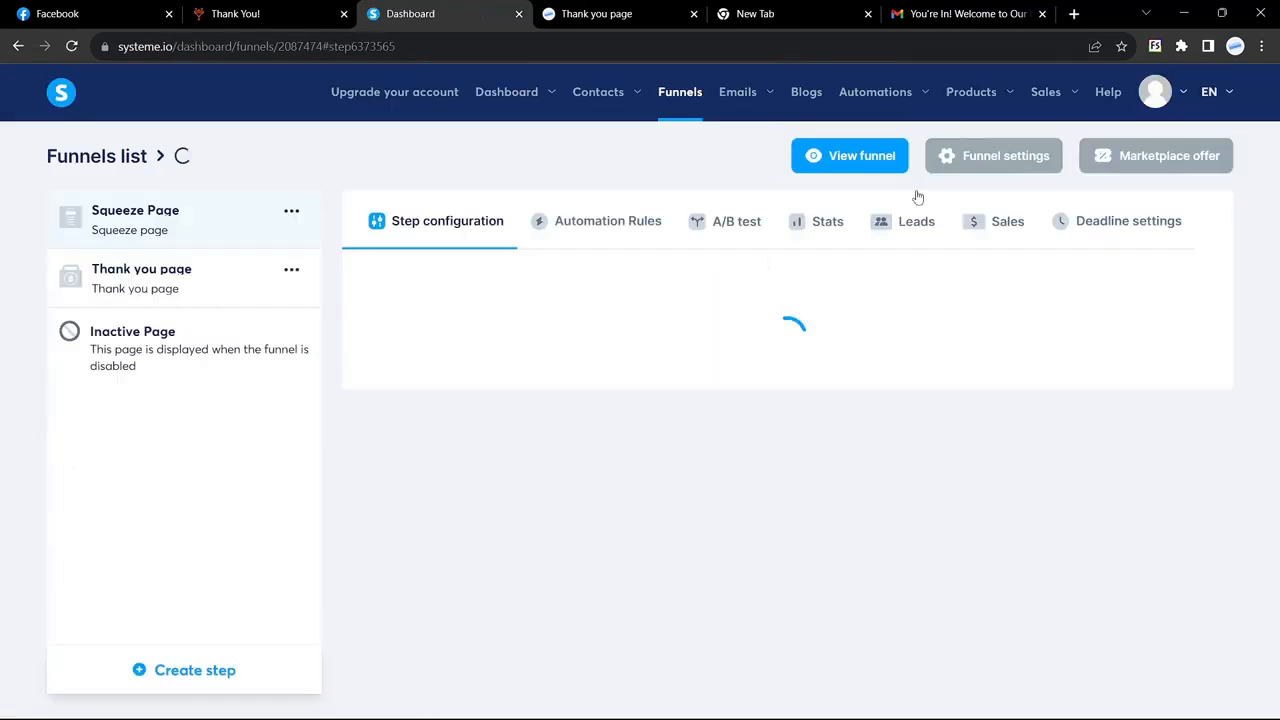
{"action": "left_click", "coordinate": [909, 220]}
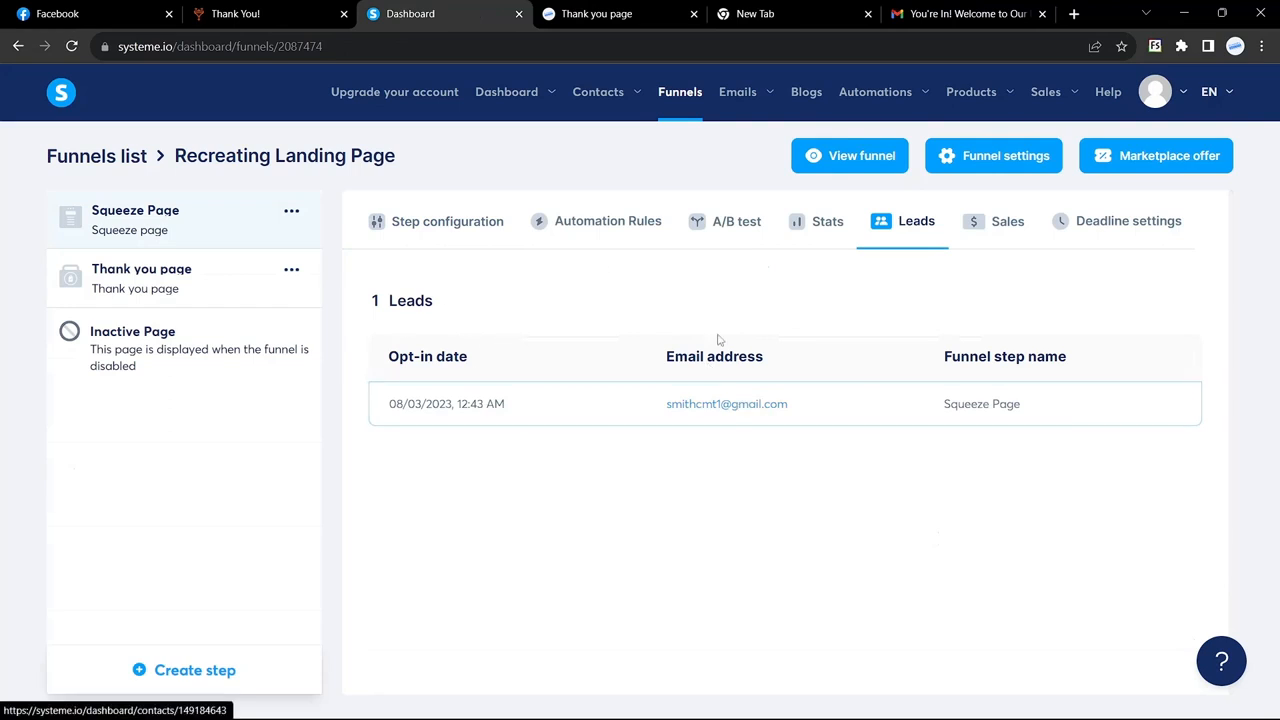
{"action": "left_click", "coordinate": [603, 406]}
{"action": "left_click", "coordinate": [675, 262]}
{"action": "left_click_drag", "start_coordinate": [675, 262], "coordinate": [651, 265]}
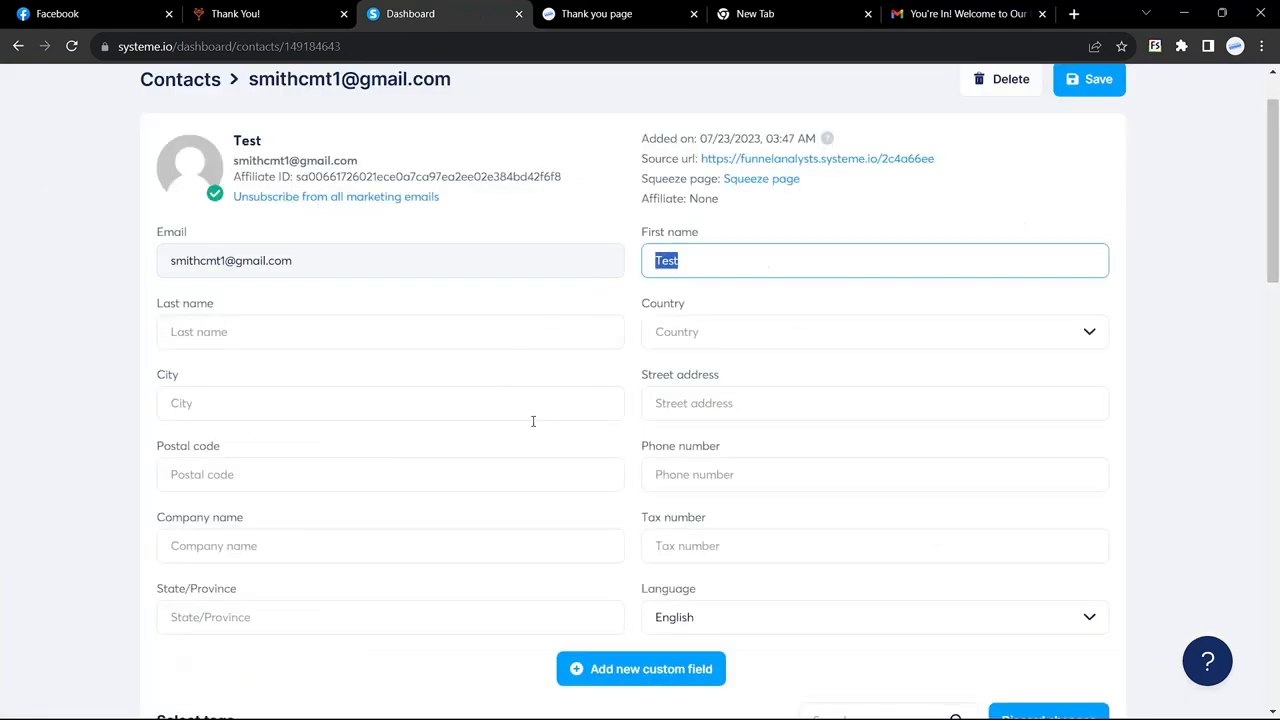
{"action": "scroll", "coordinate": [531, 421], "scroll_direction": "up", "scroll_amount": 2}
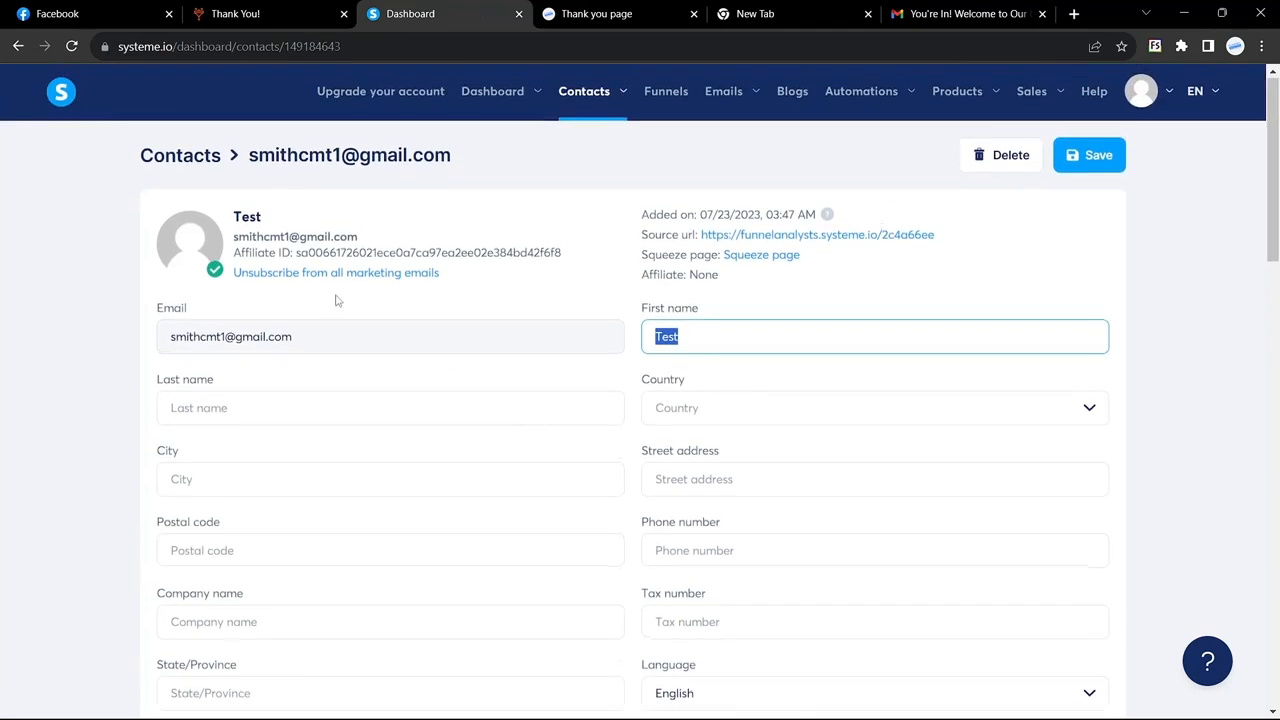
Step: Look at the full contacts list, then go to the Funnels list
{"action": "left_click", "coordinate": [180, 158]}
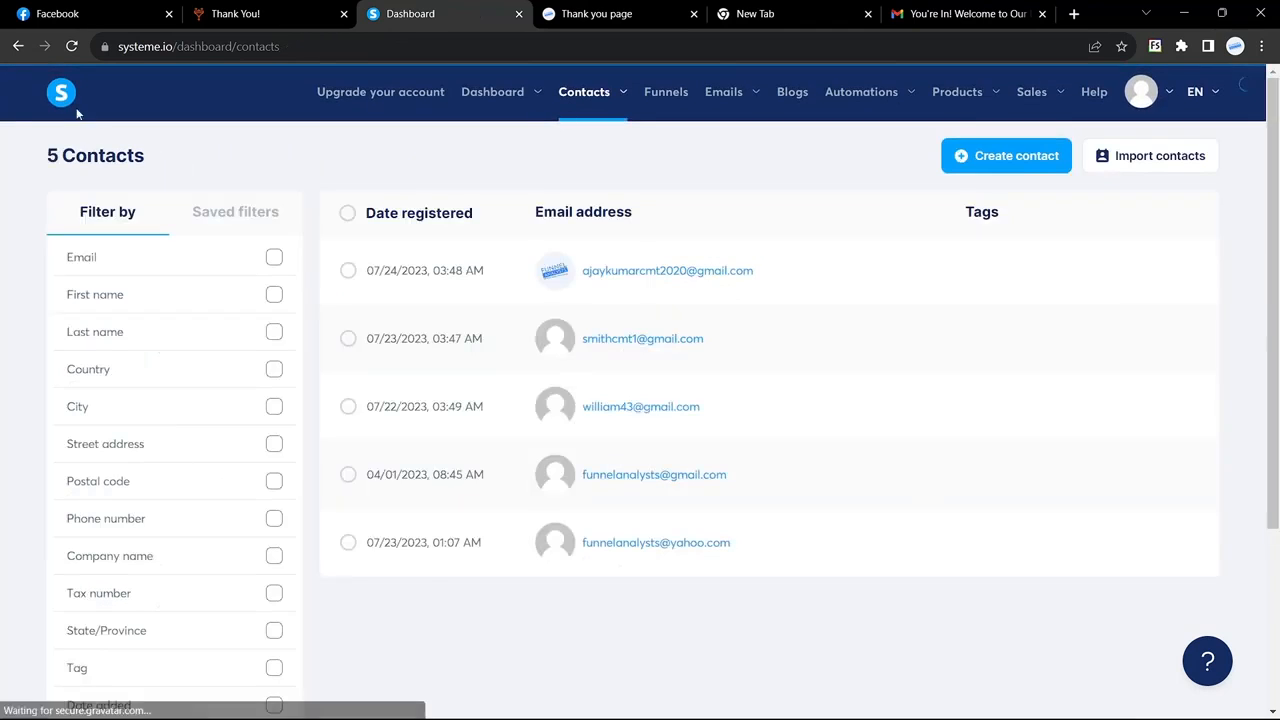
{"action": "left_click", "coordinate": [18, 46]}
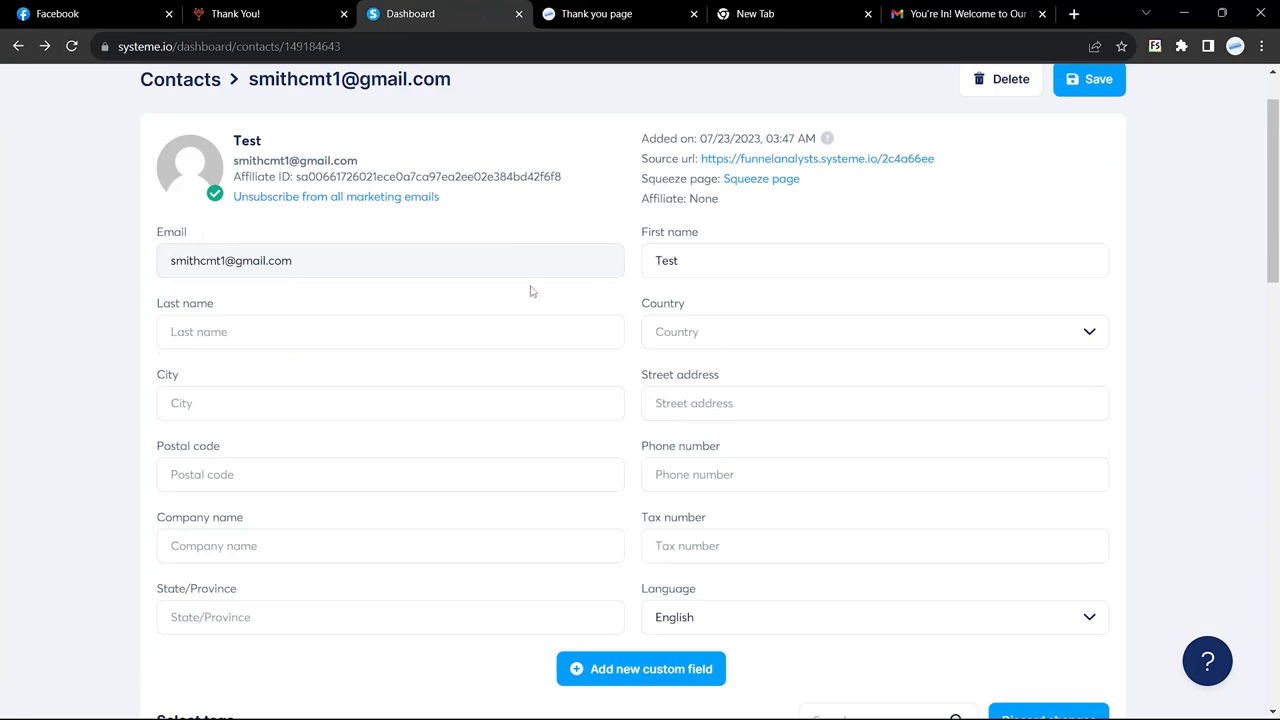
{"action": "scroll", "coordinate": [531, 289], "scroll_direction": "up", "scroll_amount": 2}
{"action": "mouse_move", "coordinate": [610, 100]}
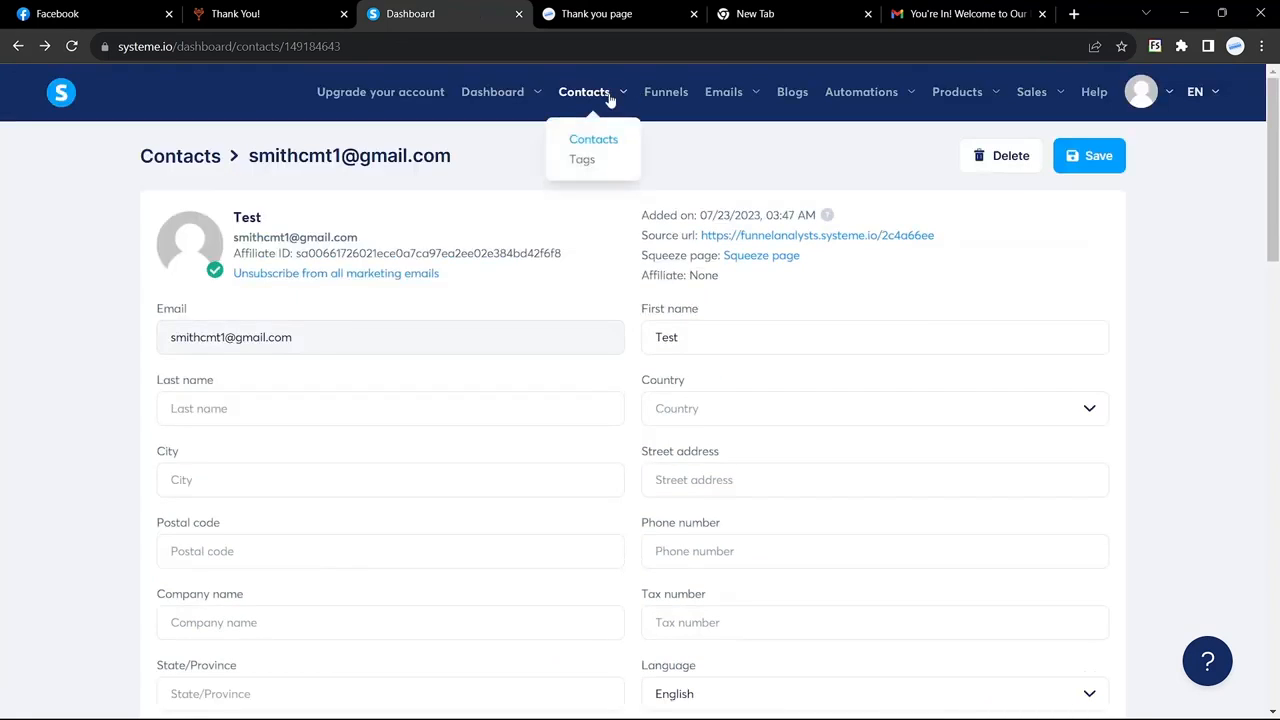
{"action": "left_click", "coordinate": [667, 97]}
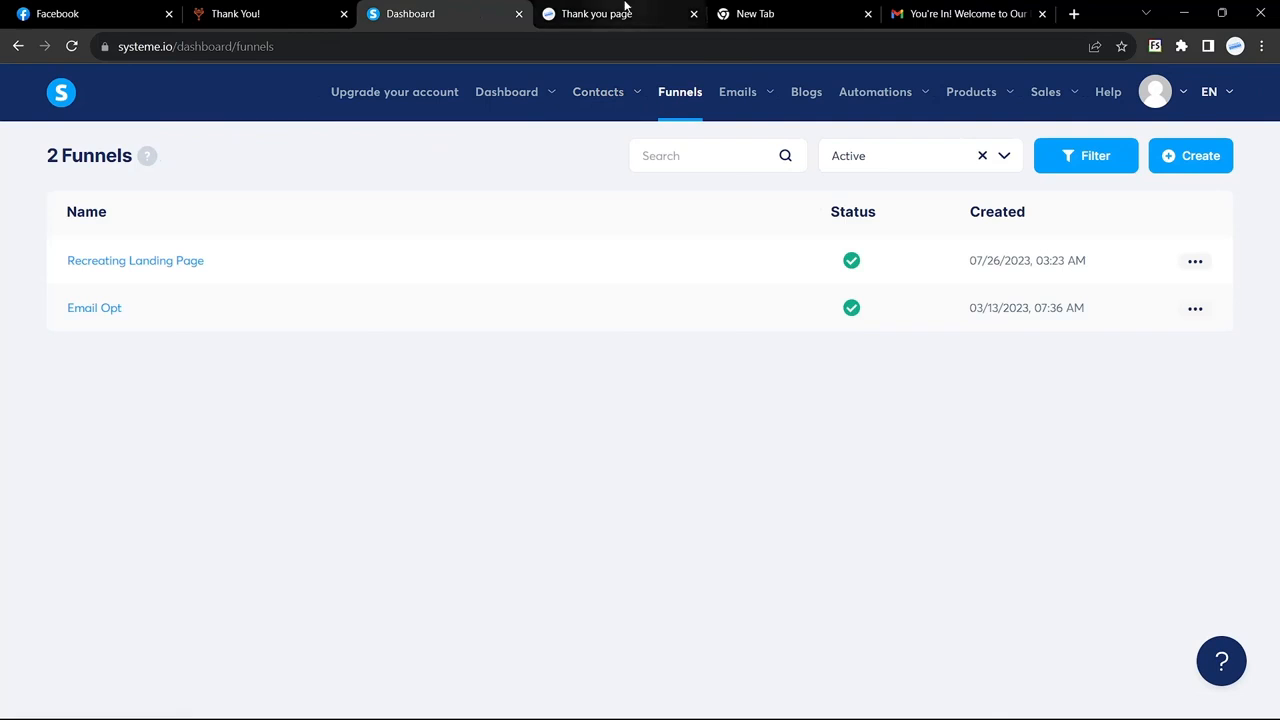
Step: Review the Thank You! and Funnel Vibe pages, then return to the Systeme.io Funnels list
{"action": "left_click", "coordinate": [623, 12]}
{"action": "left_click", "coordinate": [302, 12]}
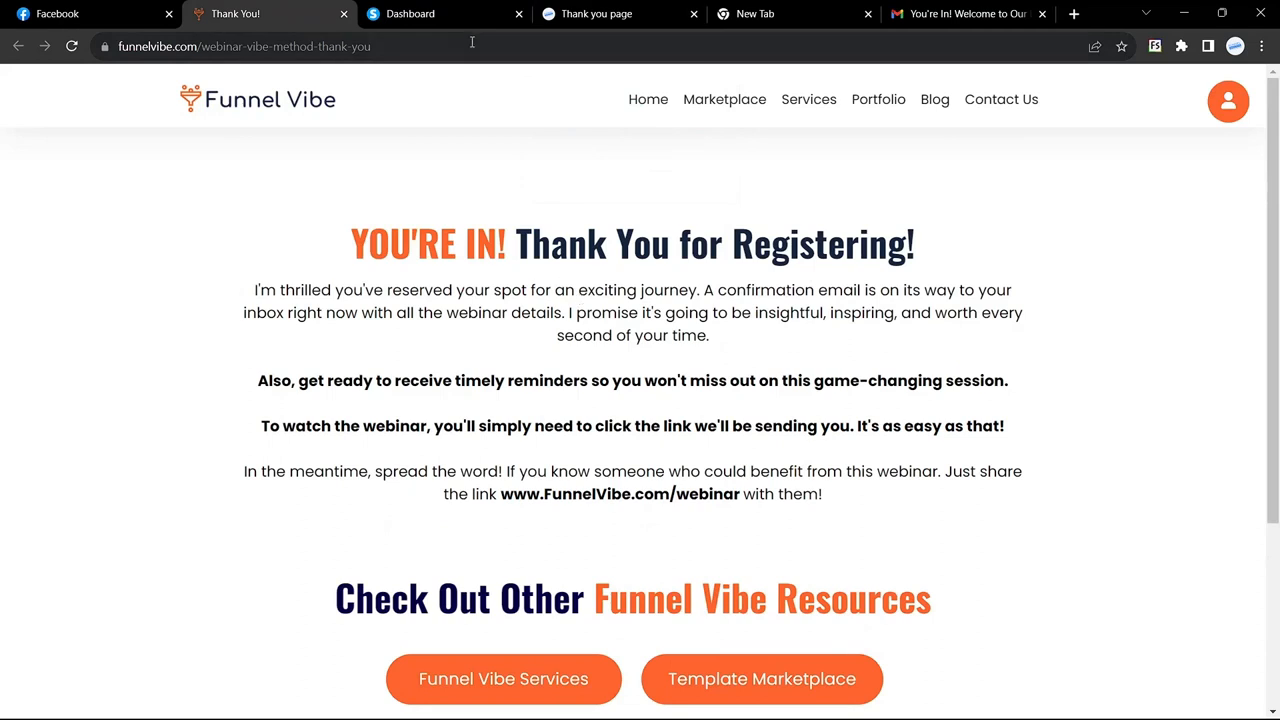
{"action": "left_click", "coordinate": [268, 107]}
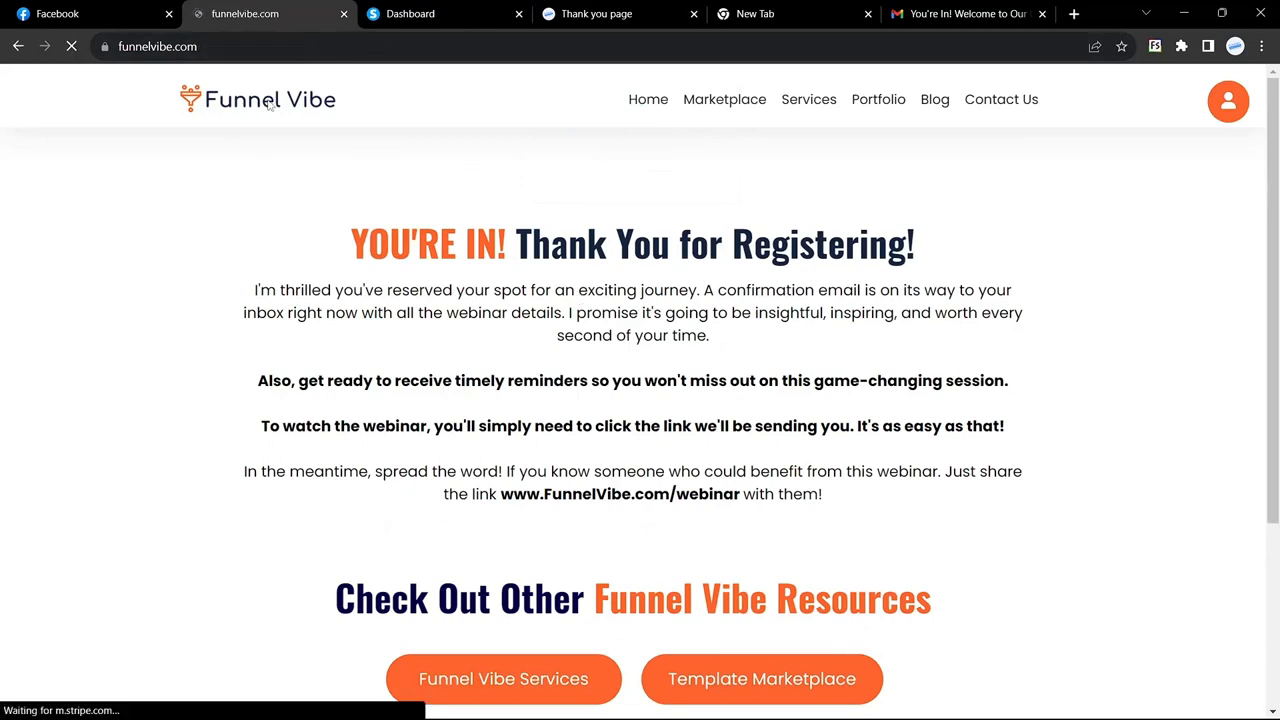
{"action": "left_click", "coordinate": [448, 14]}
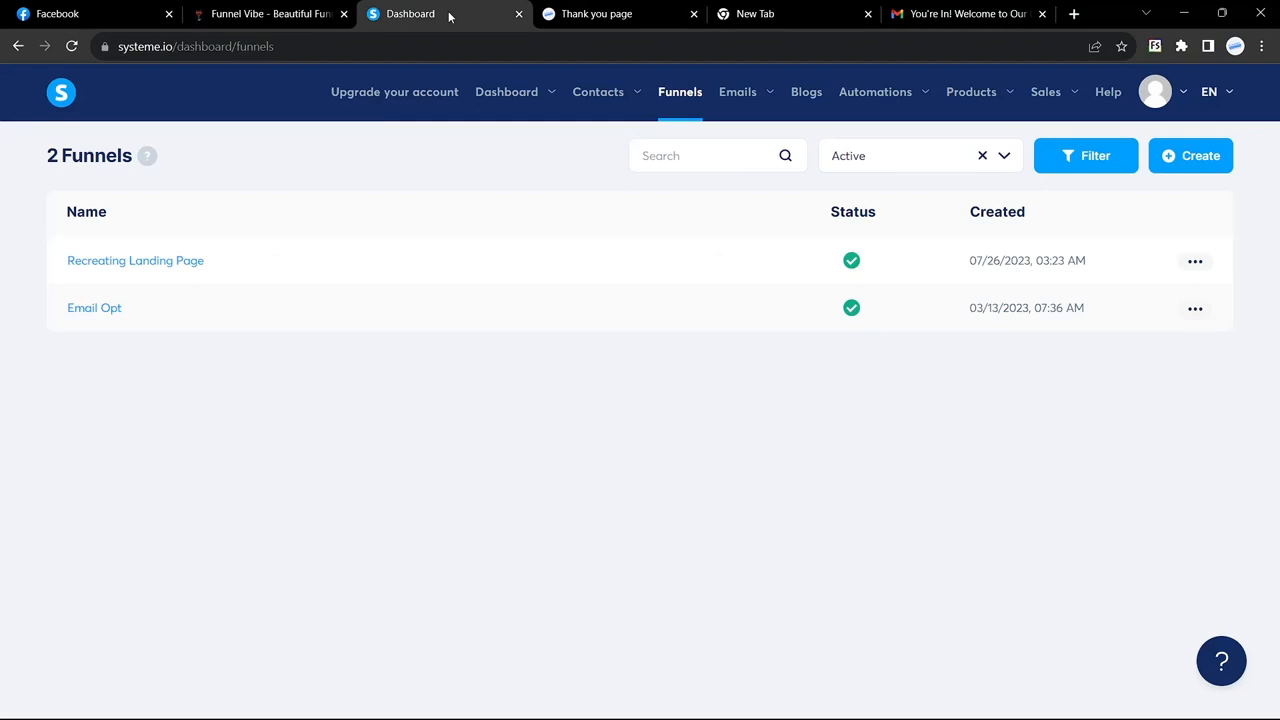
{"action": "left_click", "coordinate": [597, 13]}
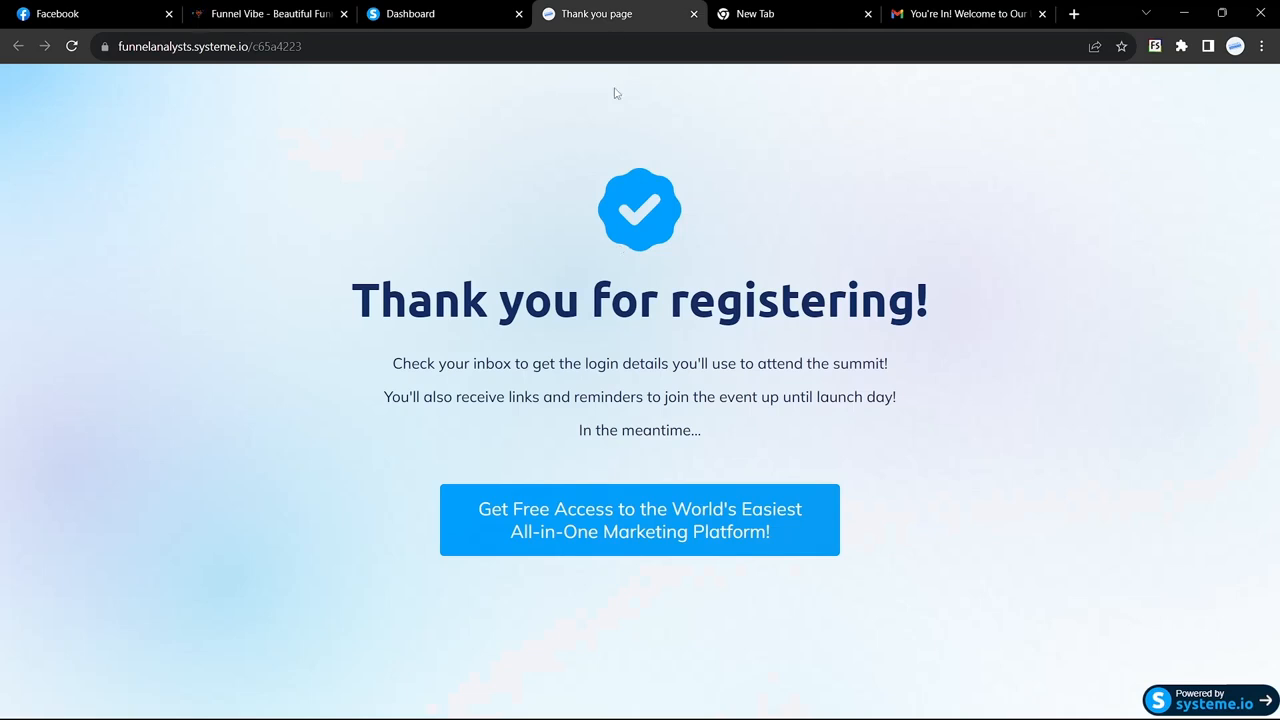
{"action": "left_click", "coordinate": [464, 22]}
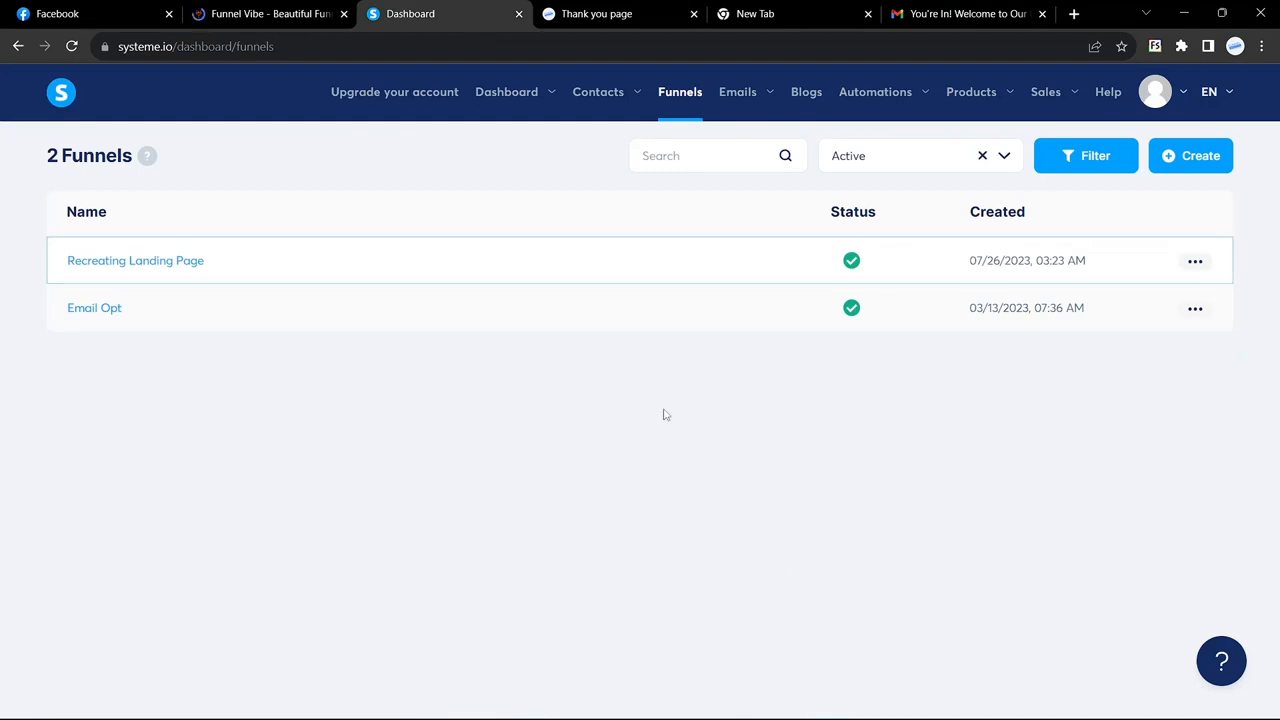
{"action": "mouse_move", "coordinate": [742, 104]}
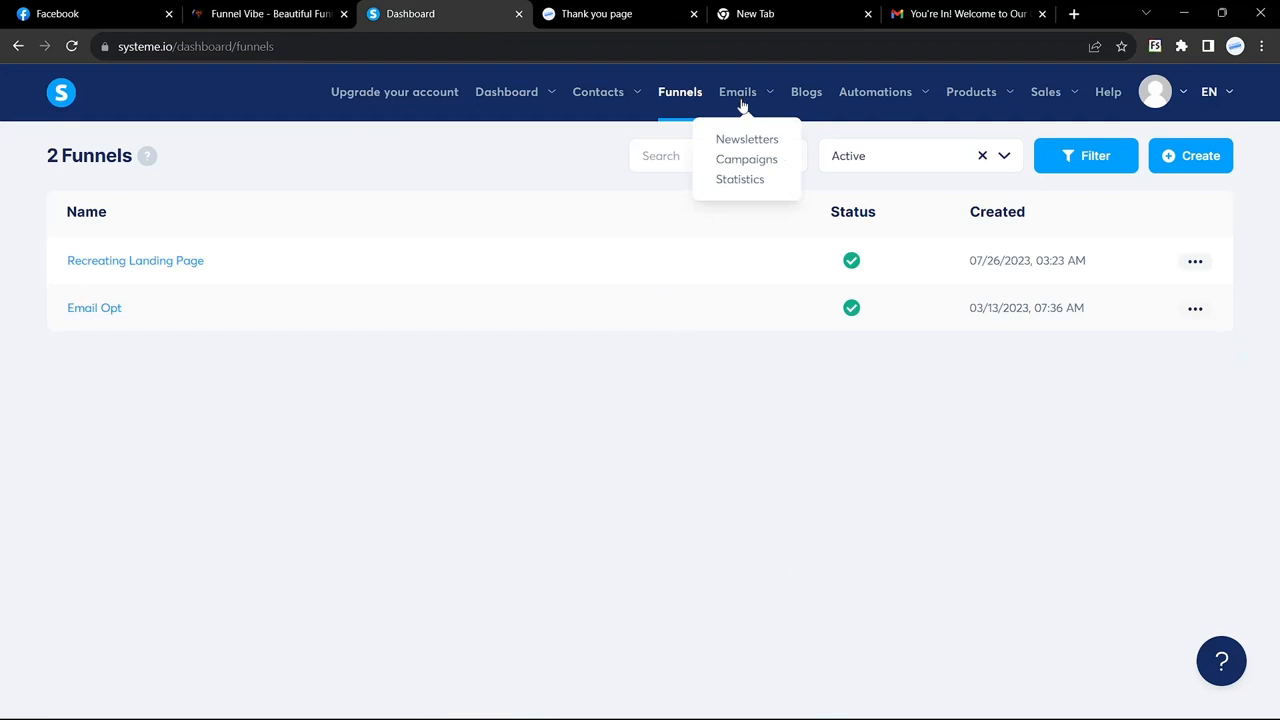
Step: Create an email campaign named Welcome Message and open it to add its first email
{"action": "left_click", "coordinate": [748, 160]}
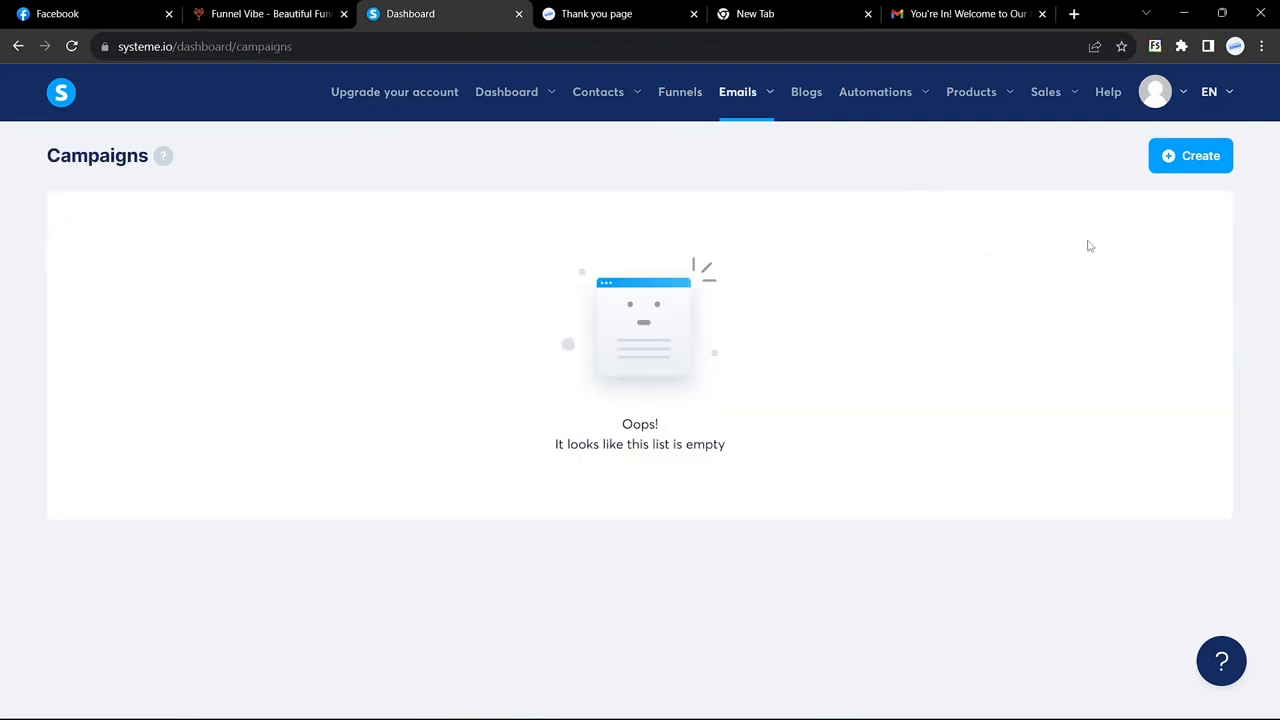
{"action": "left_click", "coordinate": [1195, 163]}
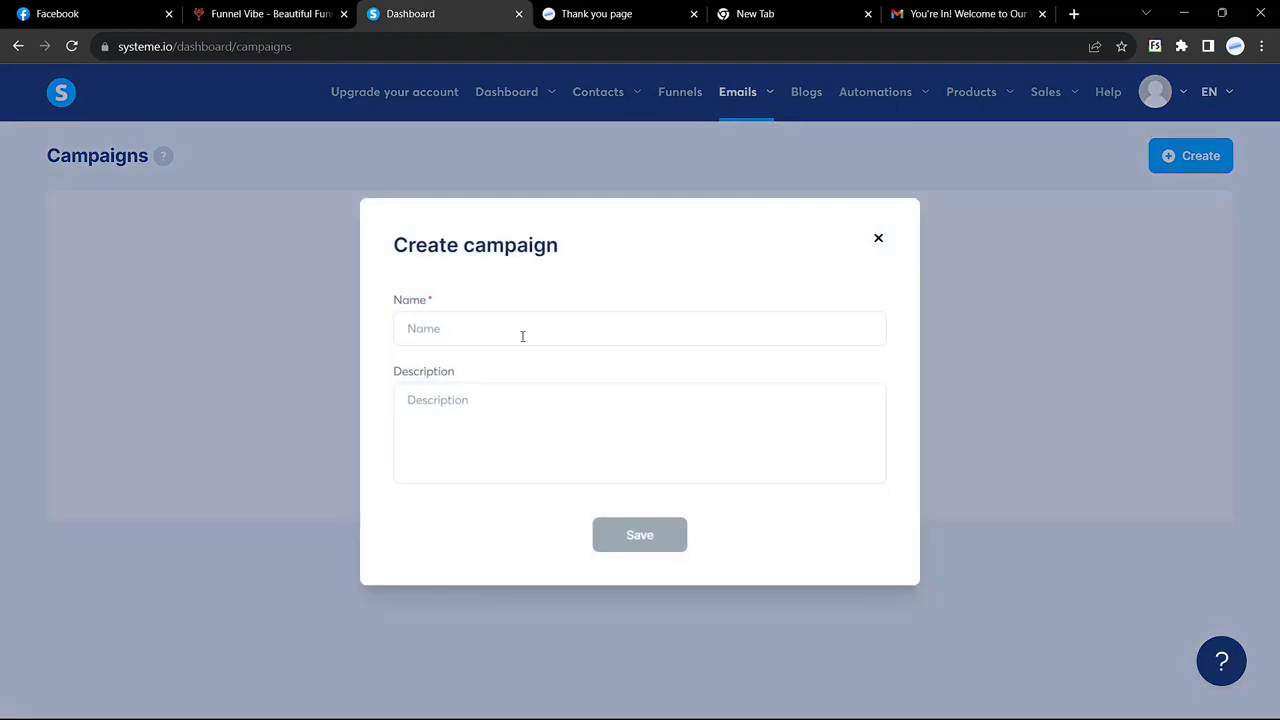
{"action": "left_click", "coordinate": [522, 336]}
{"action": "type", "text": "Welcom"}
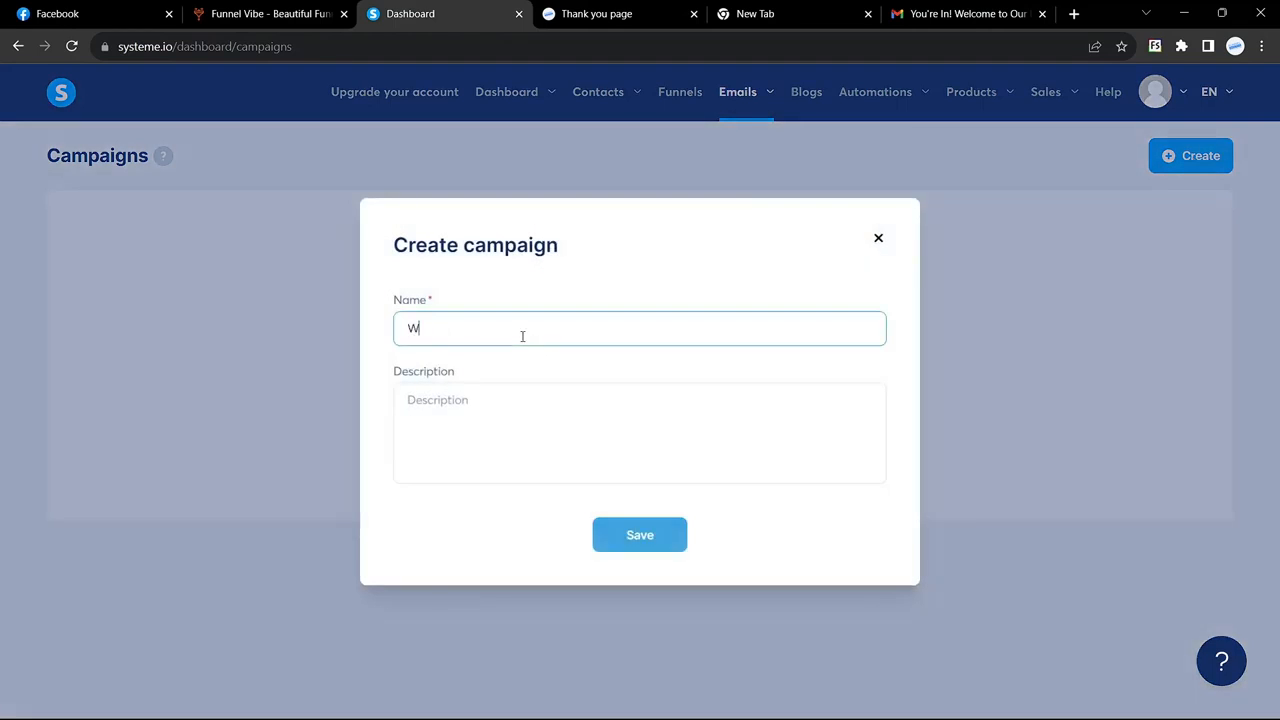
{"action": "key", "text": "BackSpace"}
{"action": "key", "text": "BackSpace"}
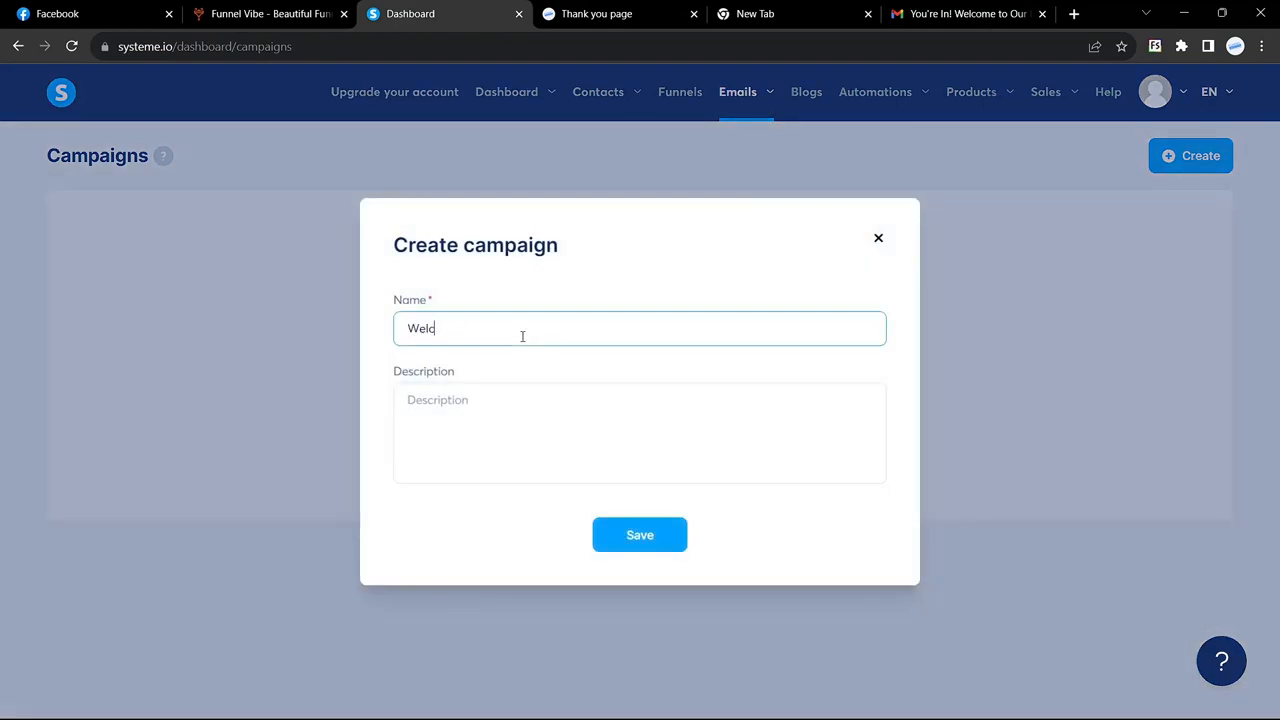
{"action": "type", "text": "ome Message"}
{"action": "left_click", "coordinate": [633, 532]}
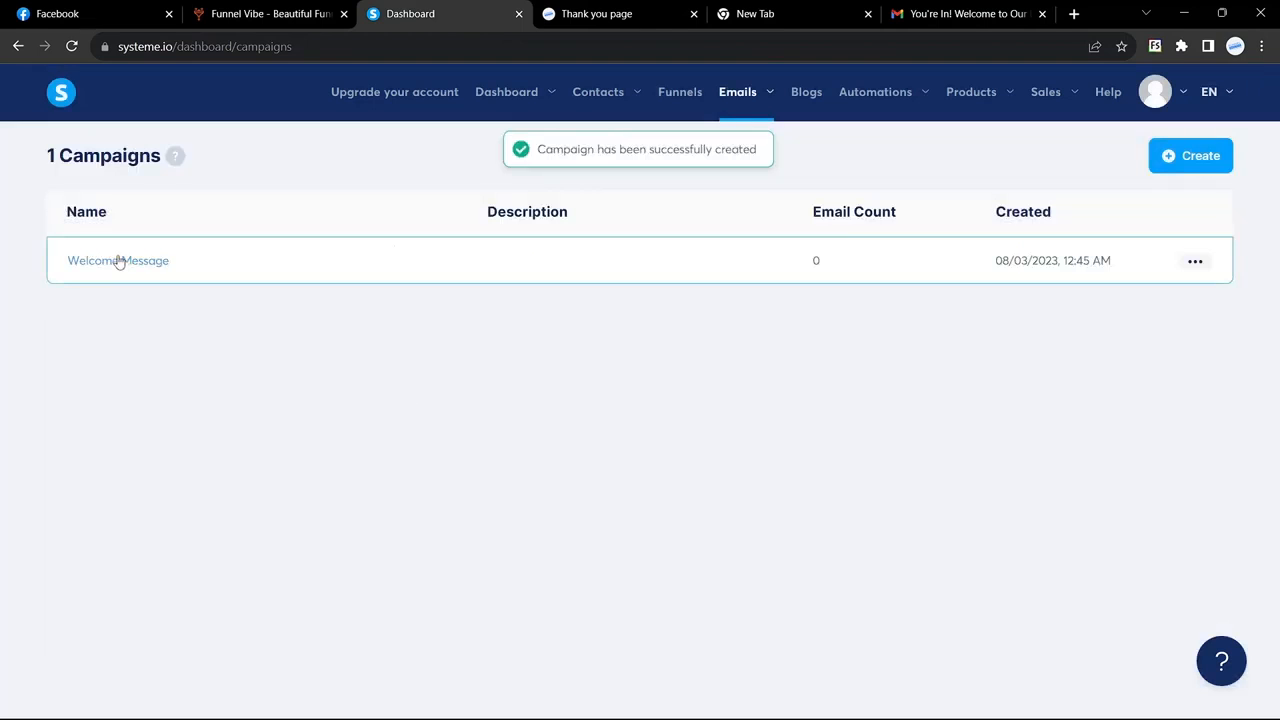
{"action": "left_click", "coordinate": [118, 260]}
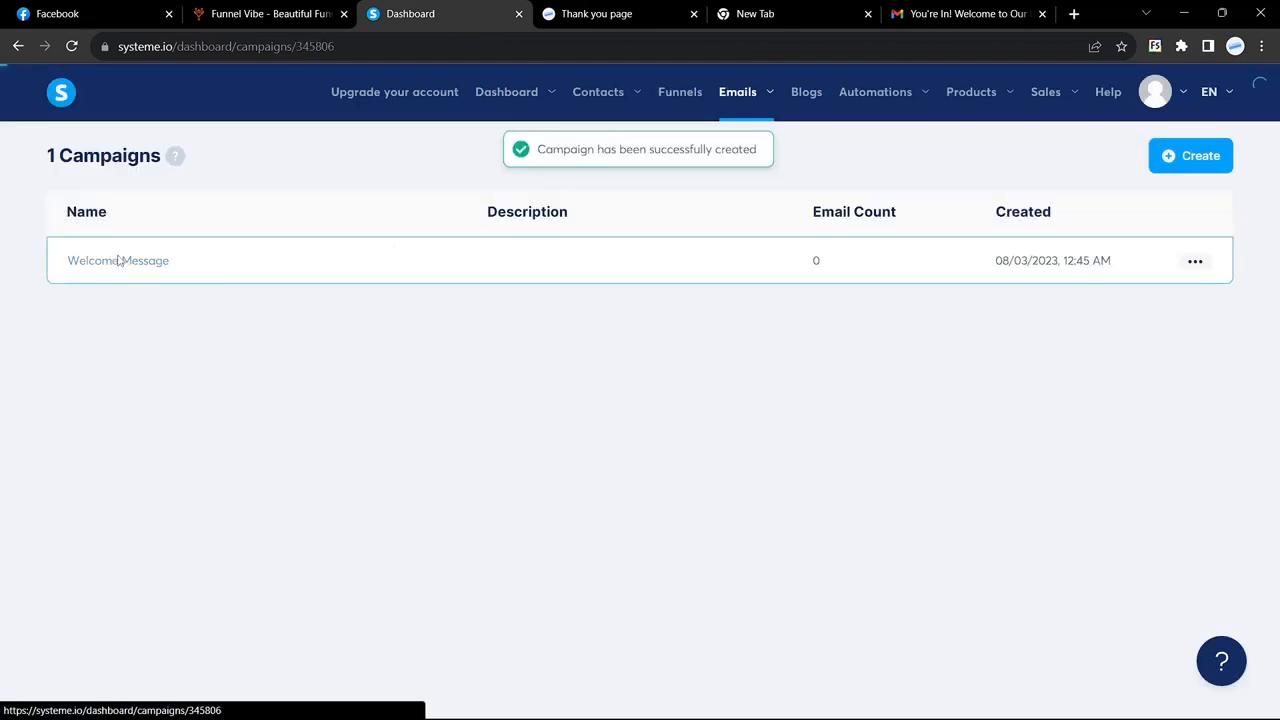
{"action": "left_click", "coordinate": [1200, 160]}
Step: Copy the subject 'You're In! Welcome to Our Exciting Journey' from Gmail into the email step
{"action": "left_click", "coordinate": [523, 293]}
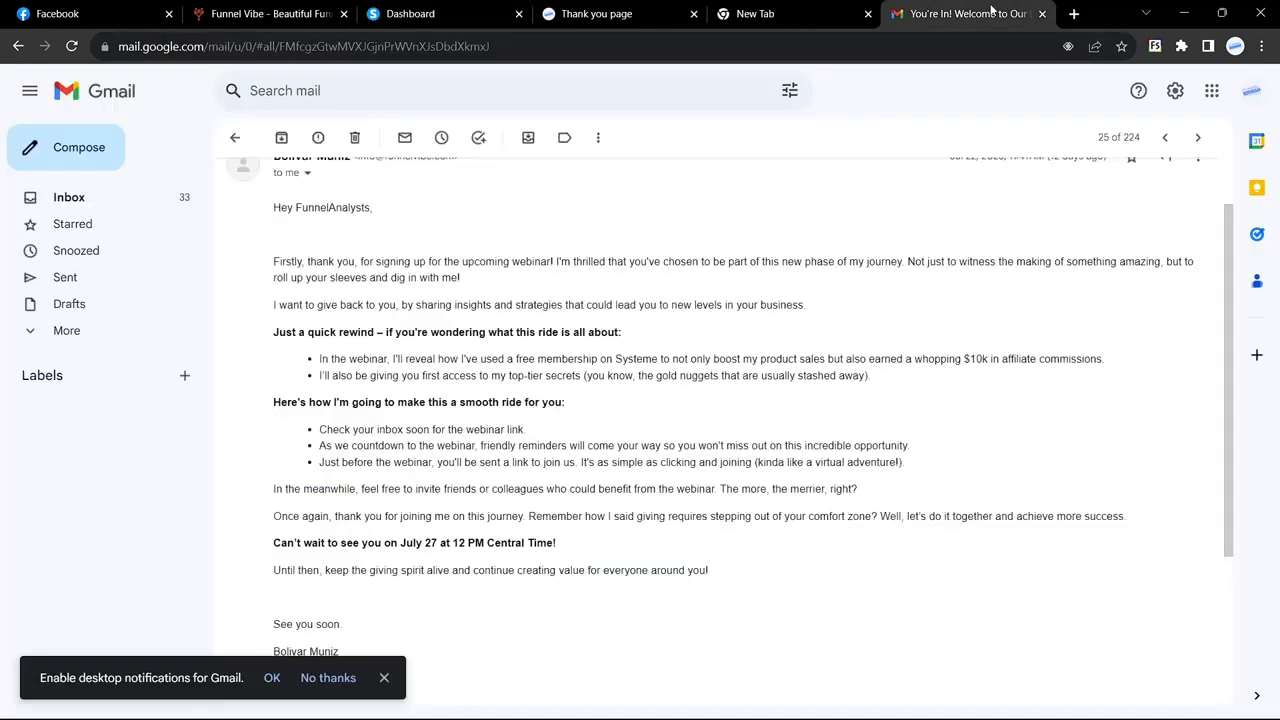
{"action": "left_click", "coordinate": [962, 13]}
{"action": "key", "text": "alt+Left"}
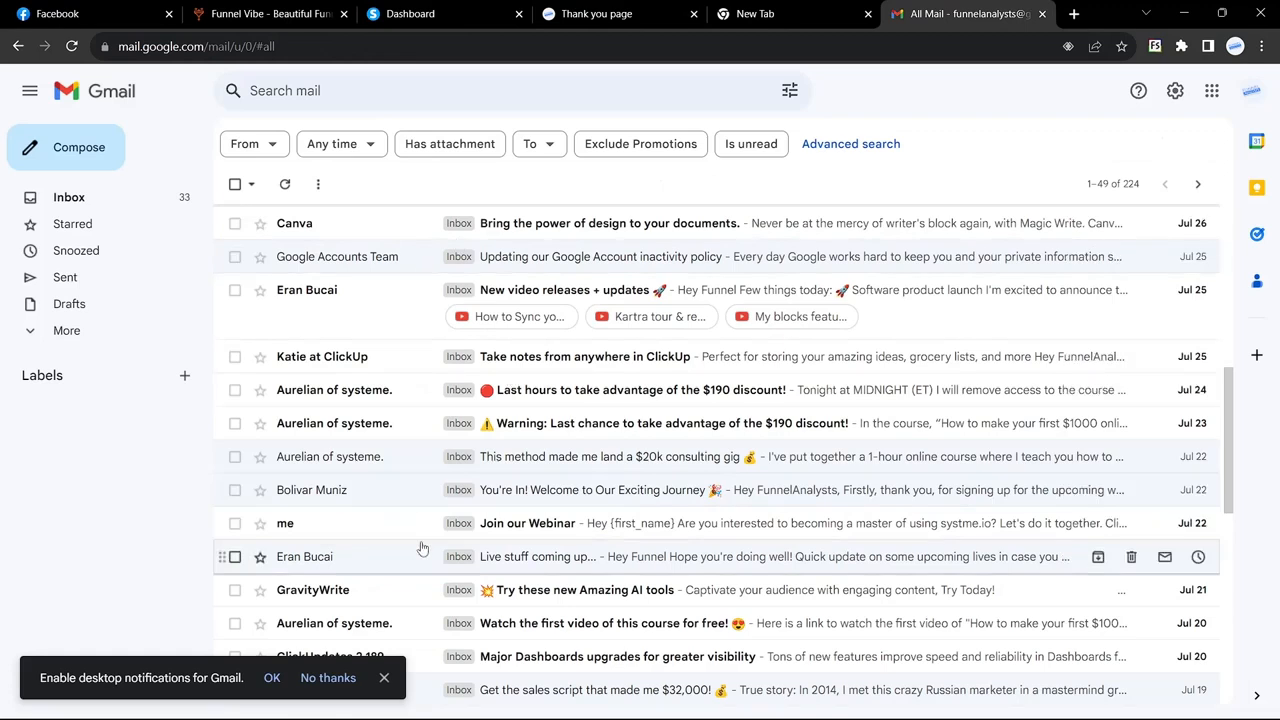
{"action": "left_click", "coordinate": [383, 499]}
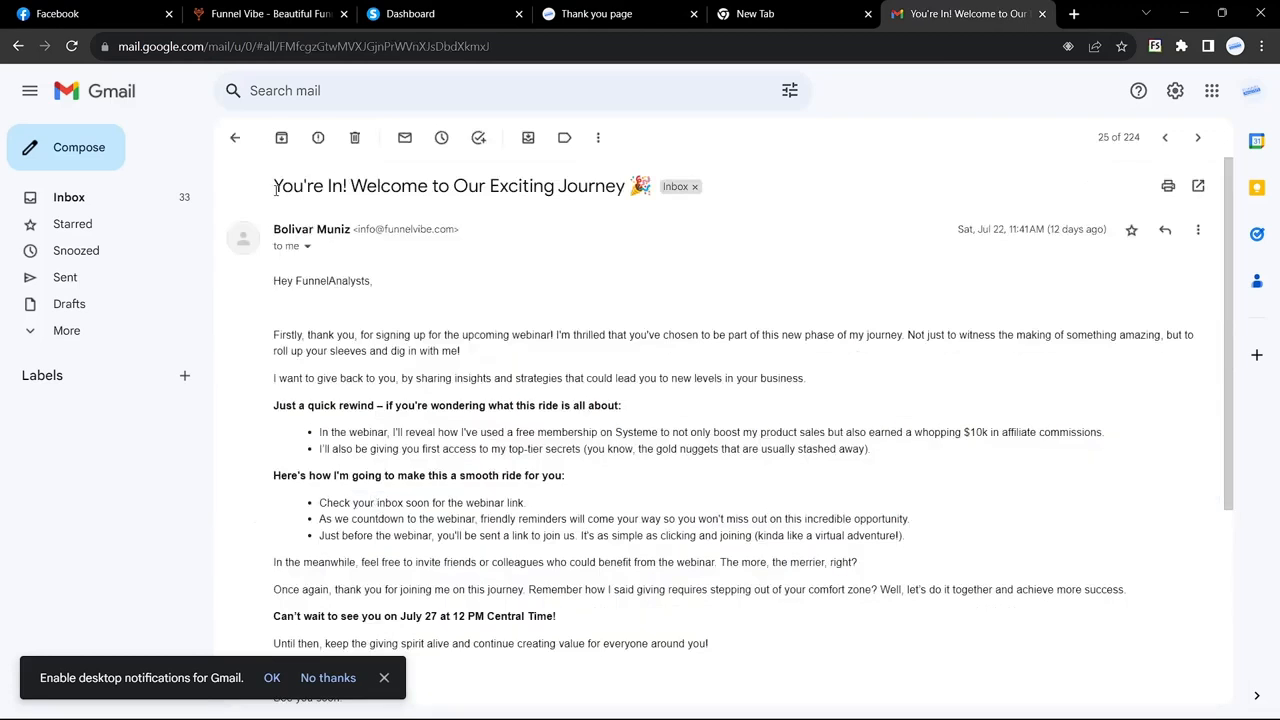
{"action": "left_click_drag", "start_coordinate": [271, 191], "coordinate": [652, 190]}
{"action": "key", "text": "ctrl+c"}
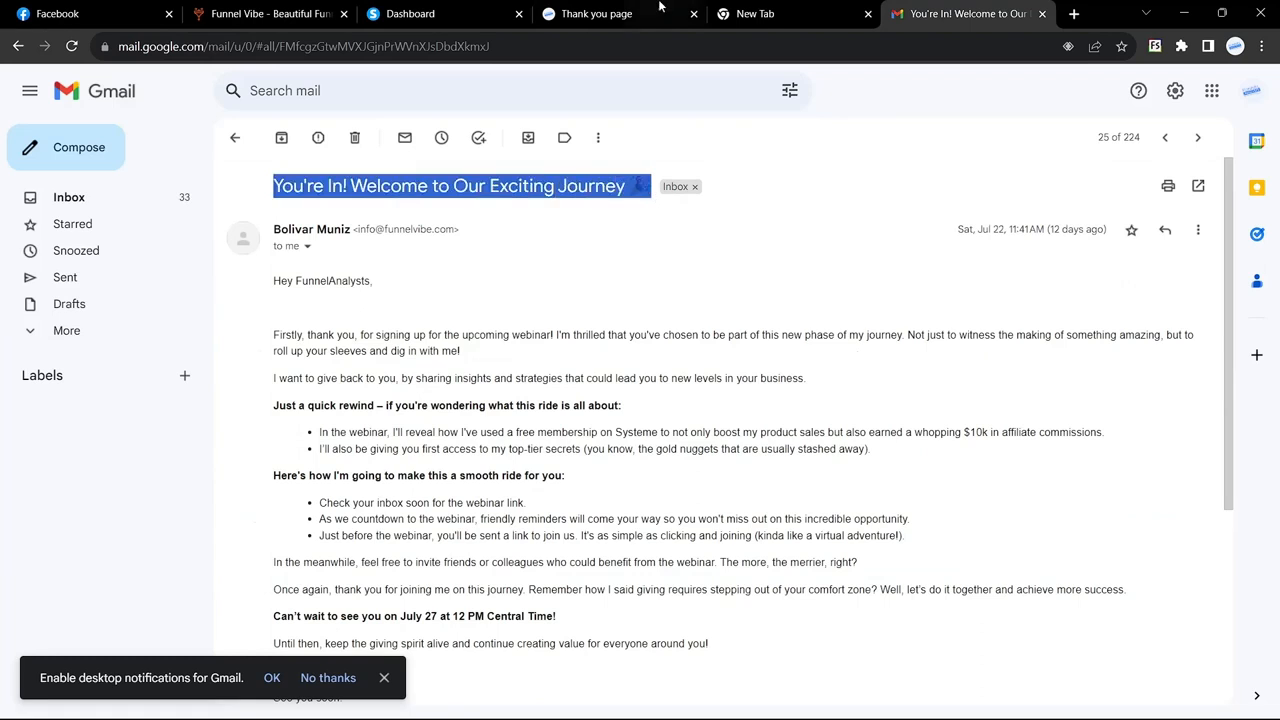
{"action": "left_click", "coordinate": [436, 13]}
{"action": "key", "text": "ctrl+v"}
Step: Enter FunnelAnalysts as sender name, keep the existing sender e-mail, and save the step
{"action": "left_click", "coordinate": [469, 365]}
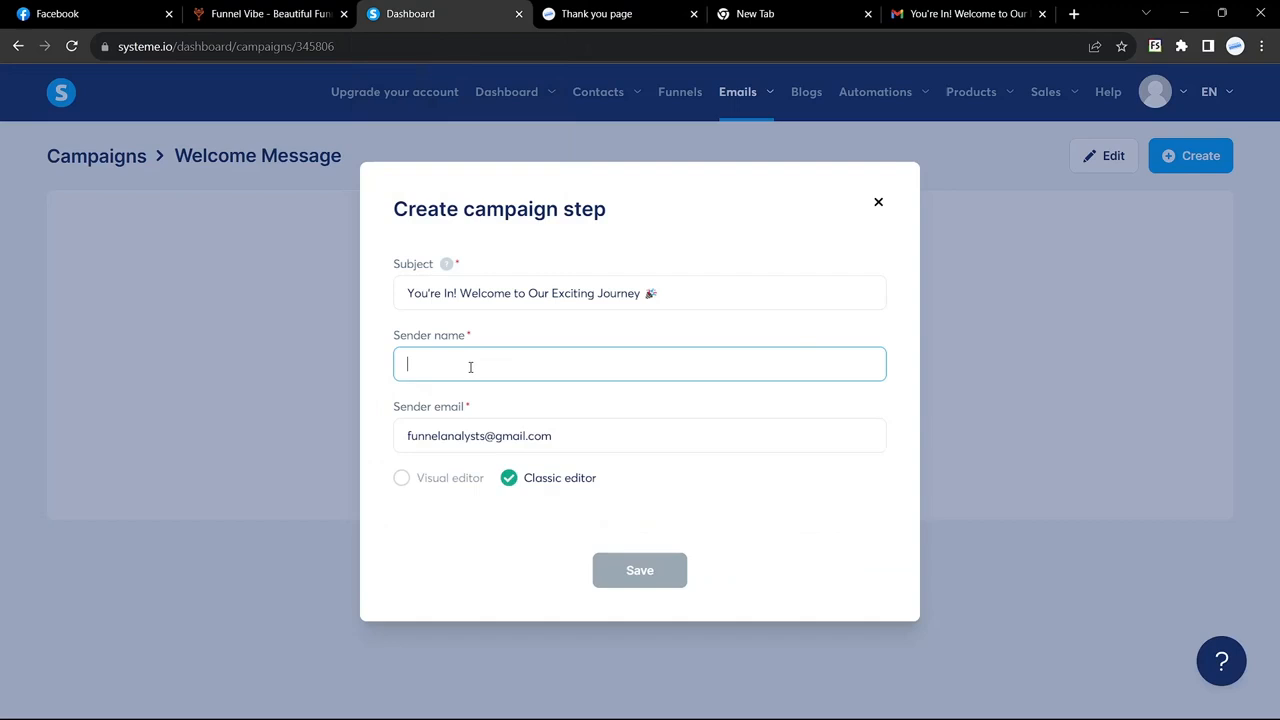
{"action": "left_click", "coordinate": [993, 13]}
{"action": "left_click", "coordinate": [277, 134]}
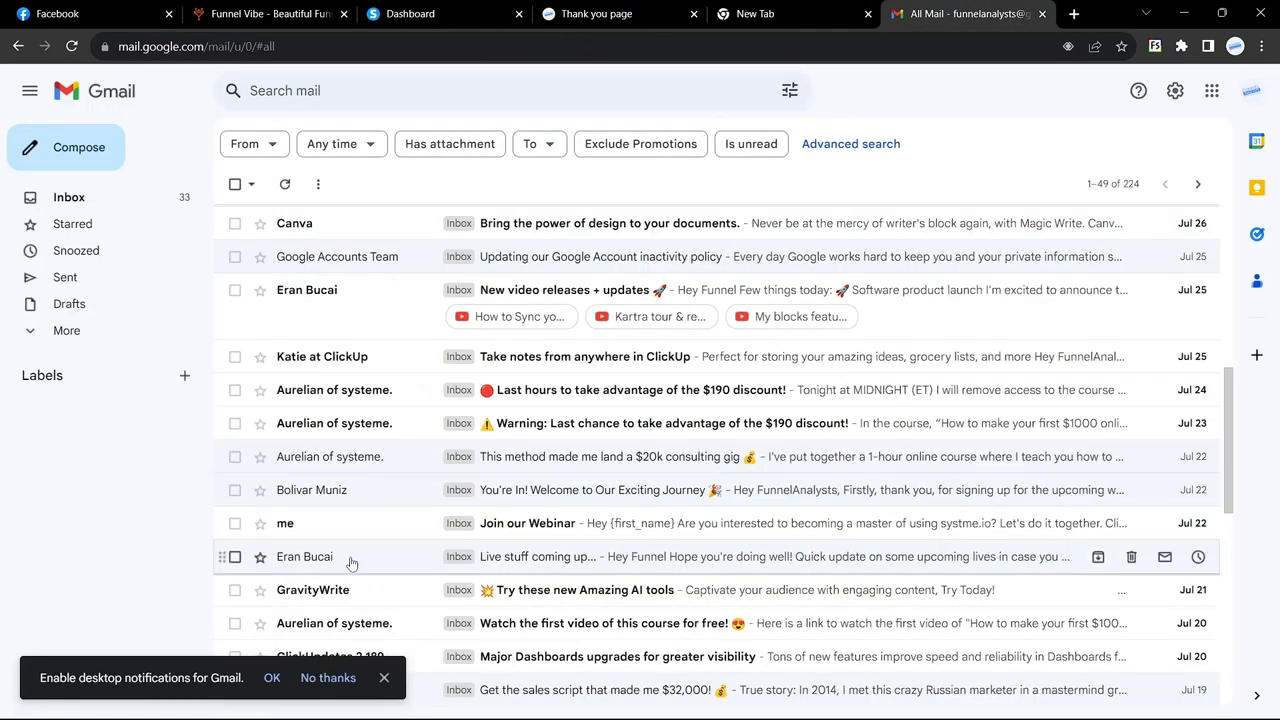
{"action": "scroll", "coordinate": [285, 580], "scroll_direction": "down", "scroll_amount": 1}
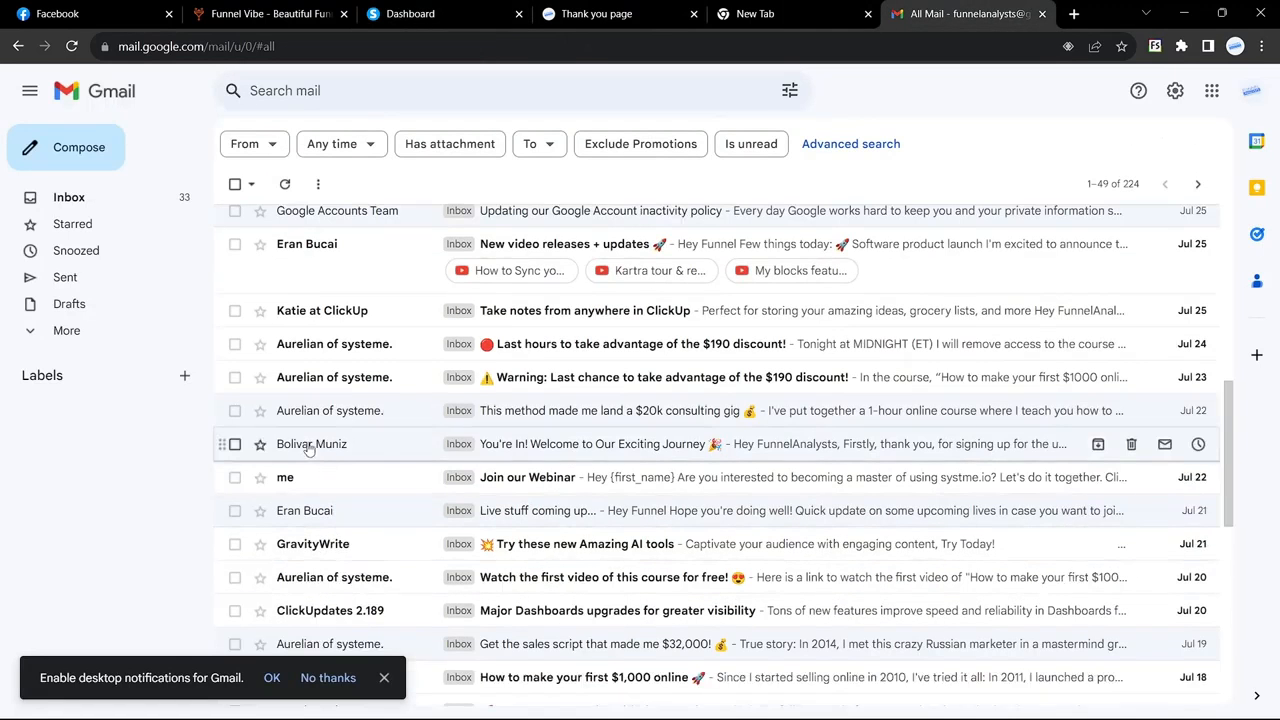
{"action": "left_click", "coordinate": [453, 17]}
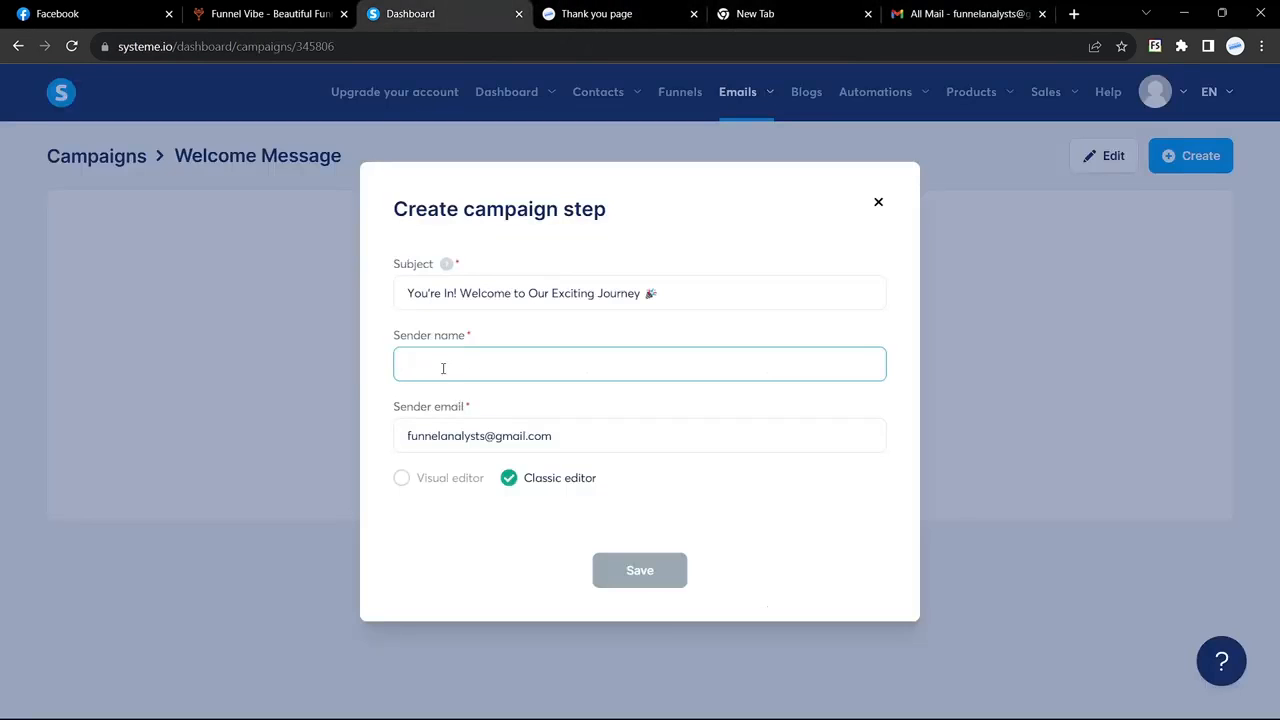
{"action": "type", "text": "FunnelA"}
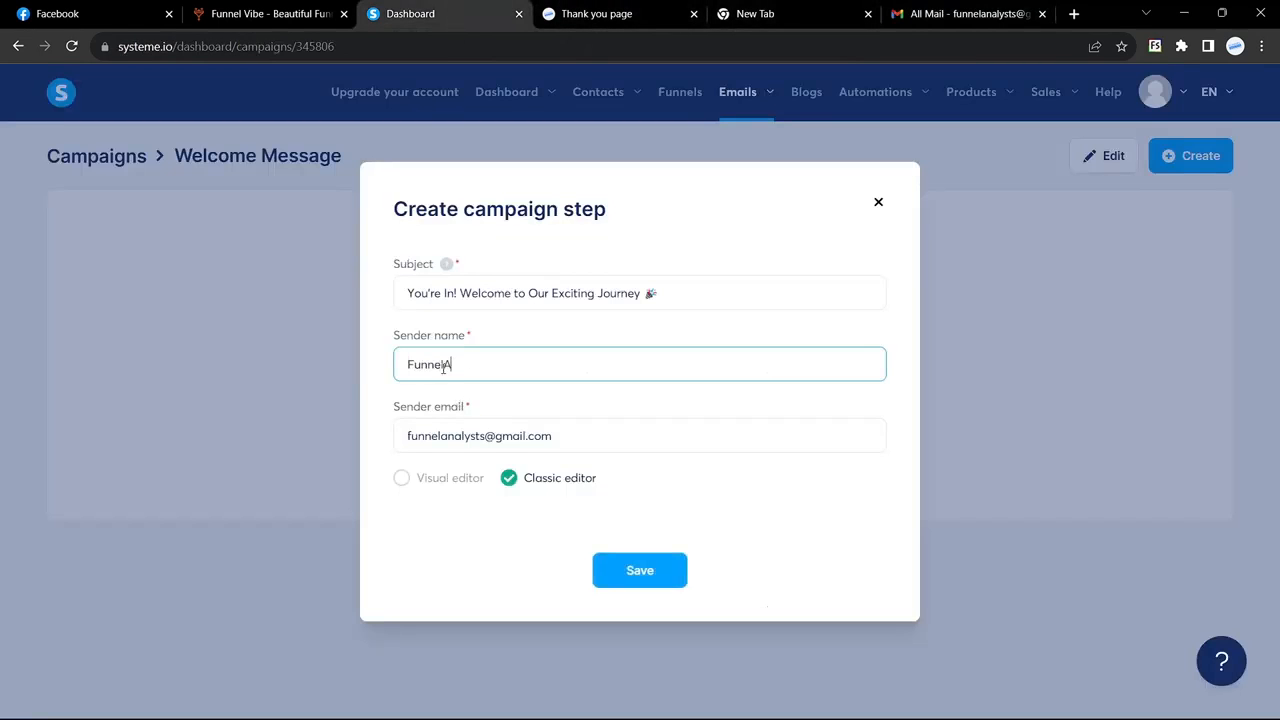
{"action": "type", "text": "nd"}
{"action": "type", "text": "lysts"}
{"action": "left_click_drag", "start_coordinate": [557, 443], "coordinate": [370, 437]}
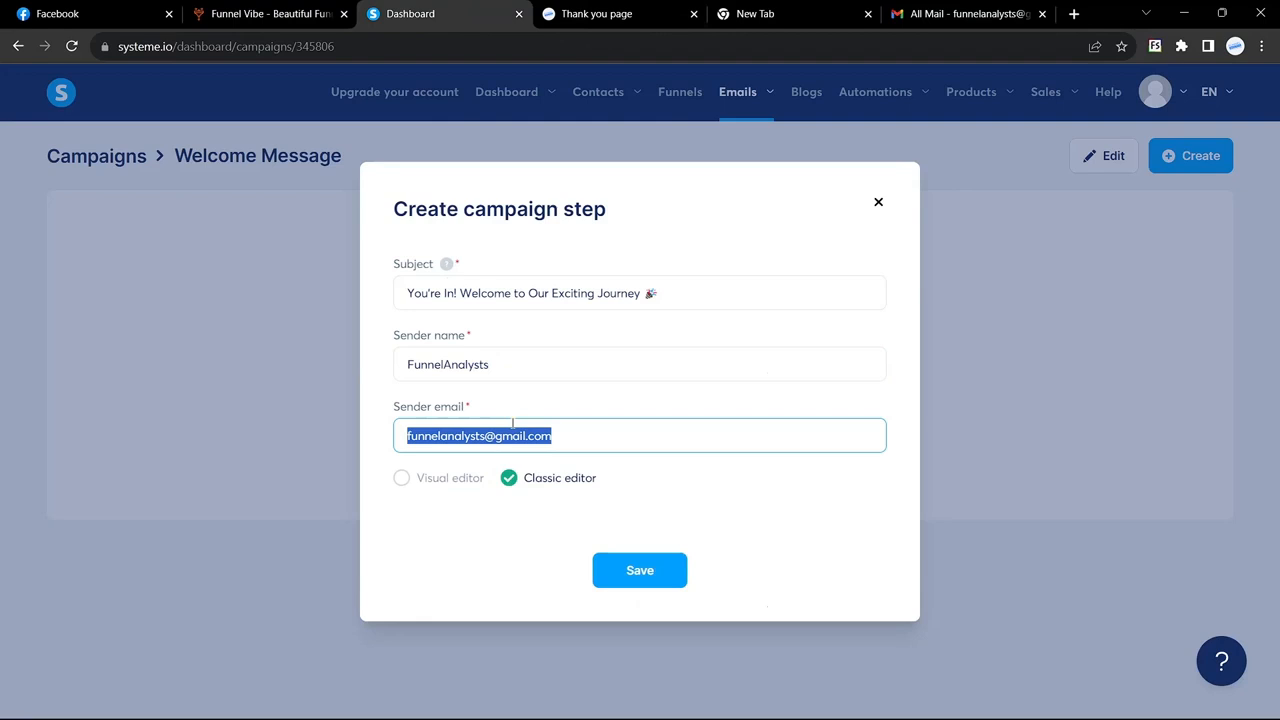
{"action": "left_click", "coordinate": [581, 427]}
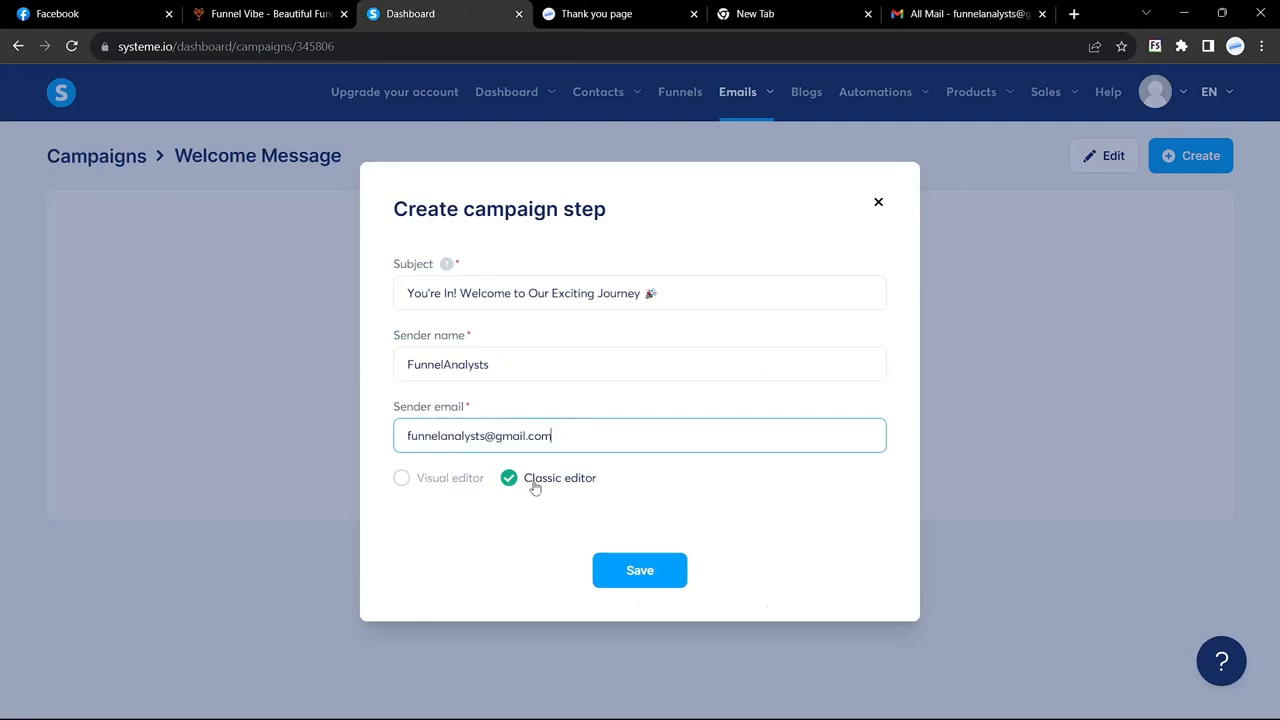
{"action": "left_click", "coordinate": [640, 572]}
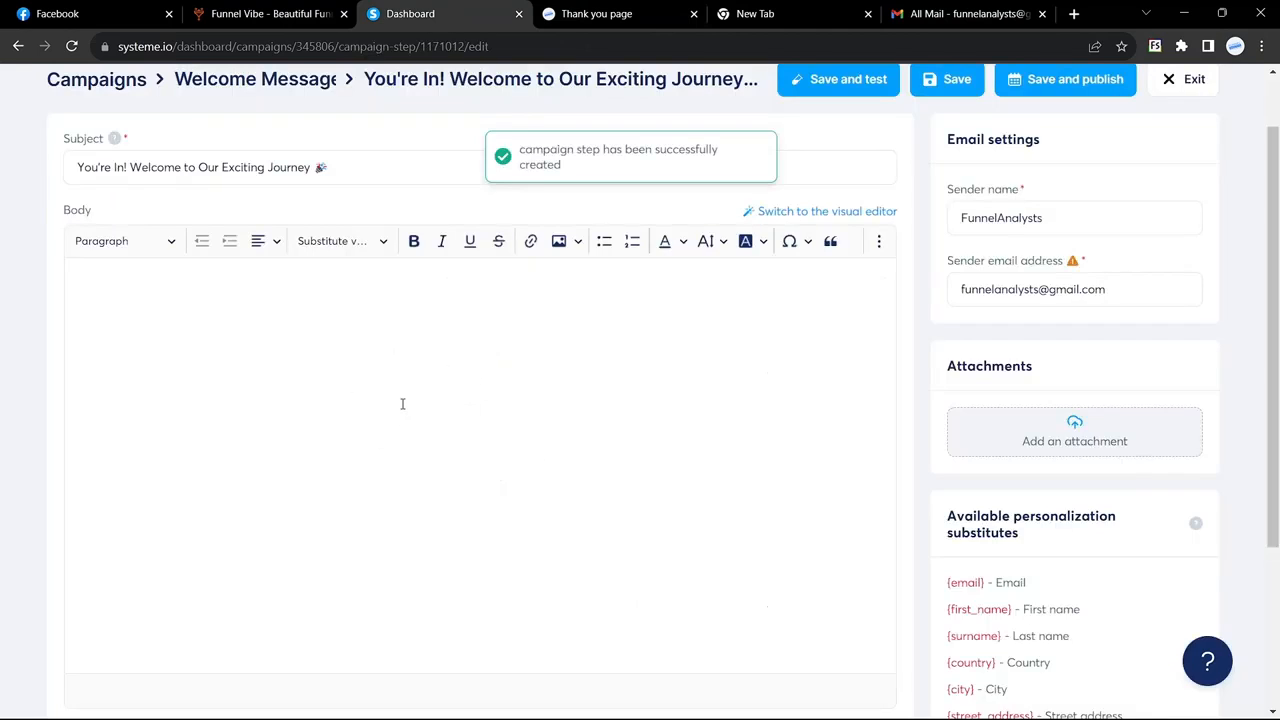
Step: Copy the You're In! welcome text from Gmail and paste it into the email body
{"action": "left_click", "coordinate": [965, 13]}
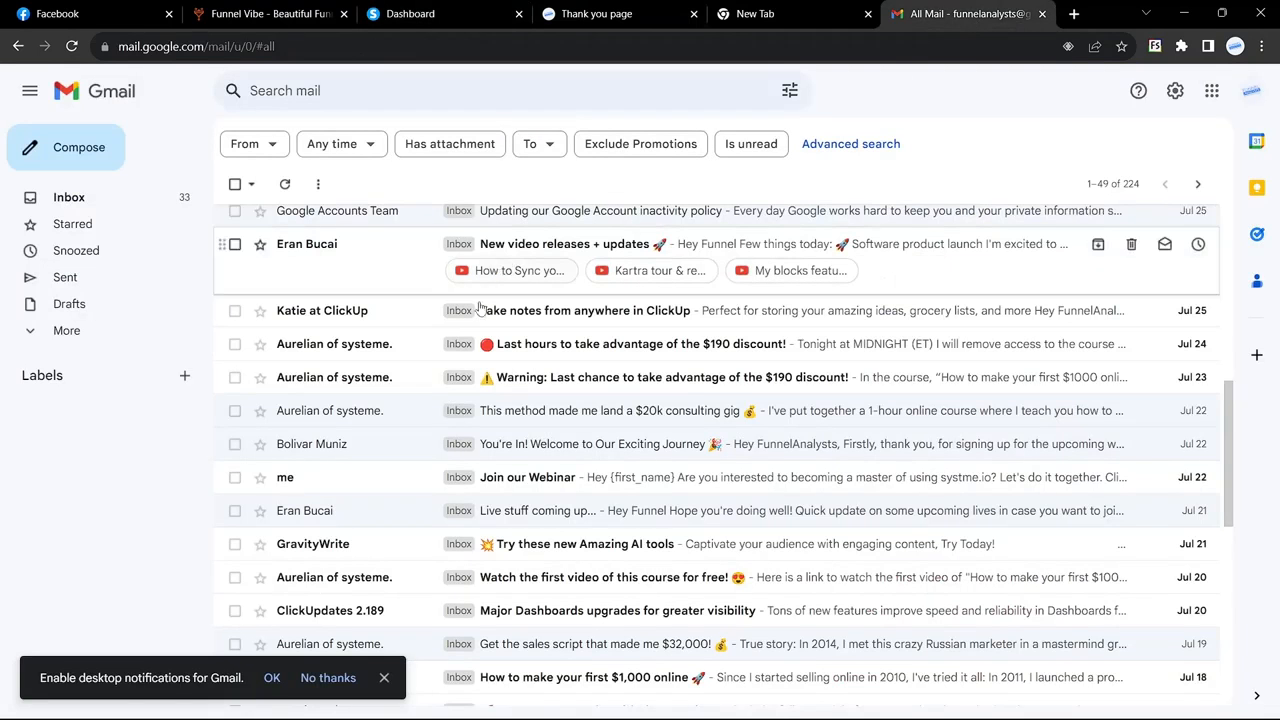
{"action": "left_click", "coordinate": [375, 458]}
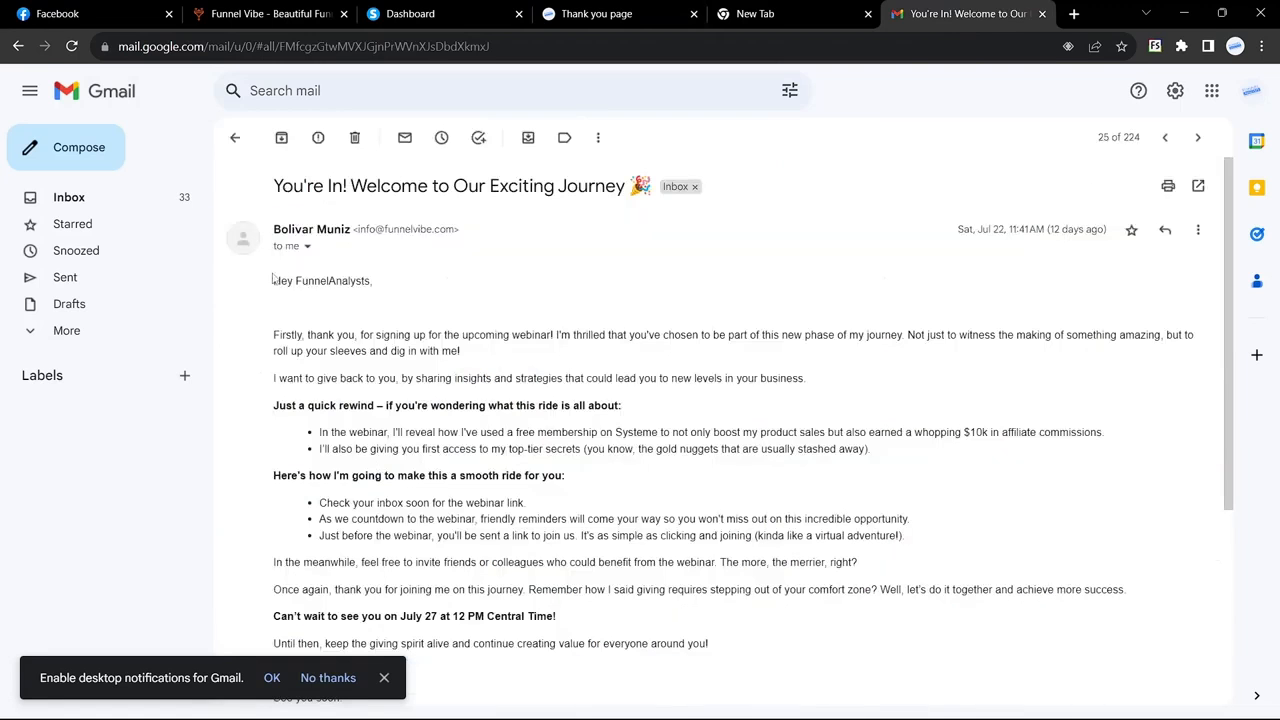
{"action": "left_click_drag", "start_coordinate": [276, 284], "coordinate": [293, 500]}
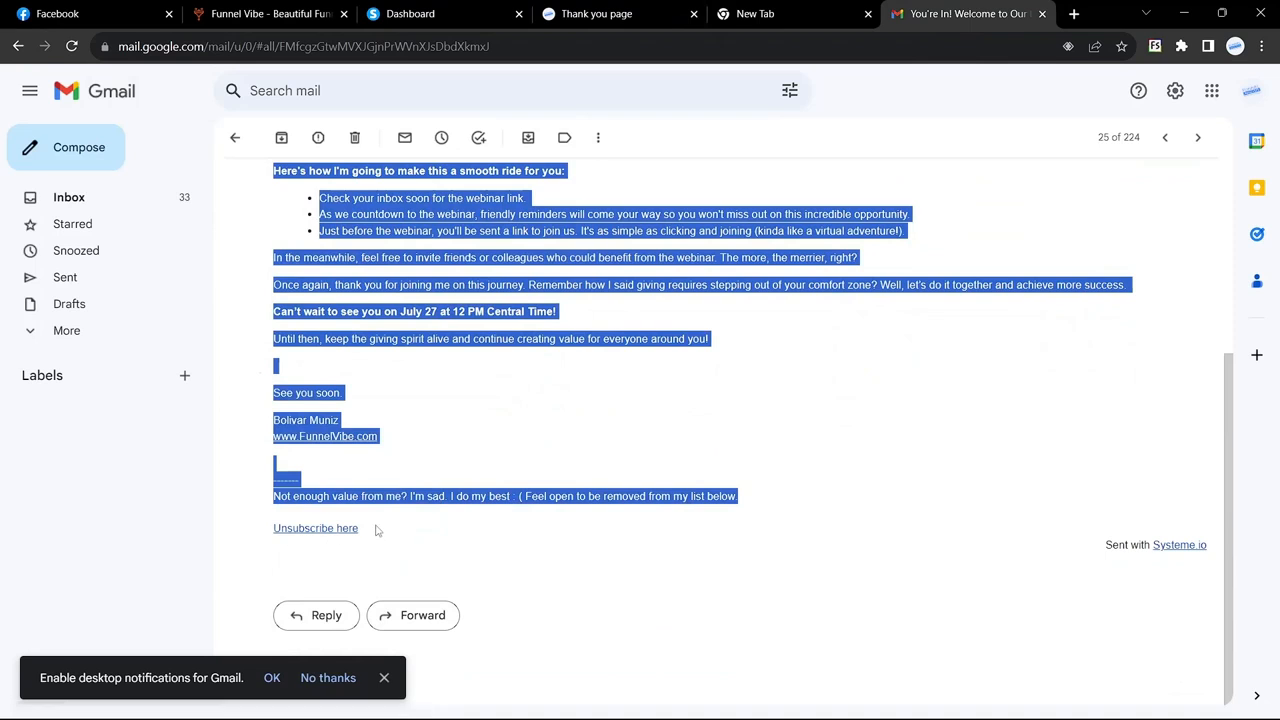
{"action": "left_click", "coordinate": [415, 12]}
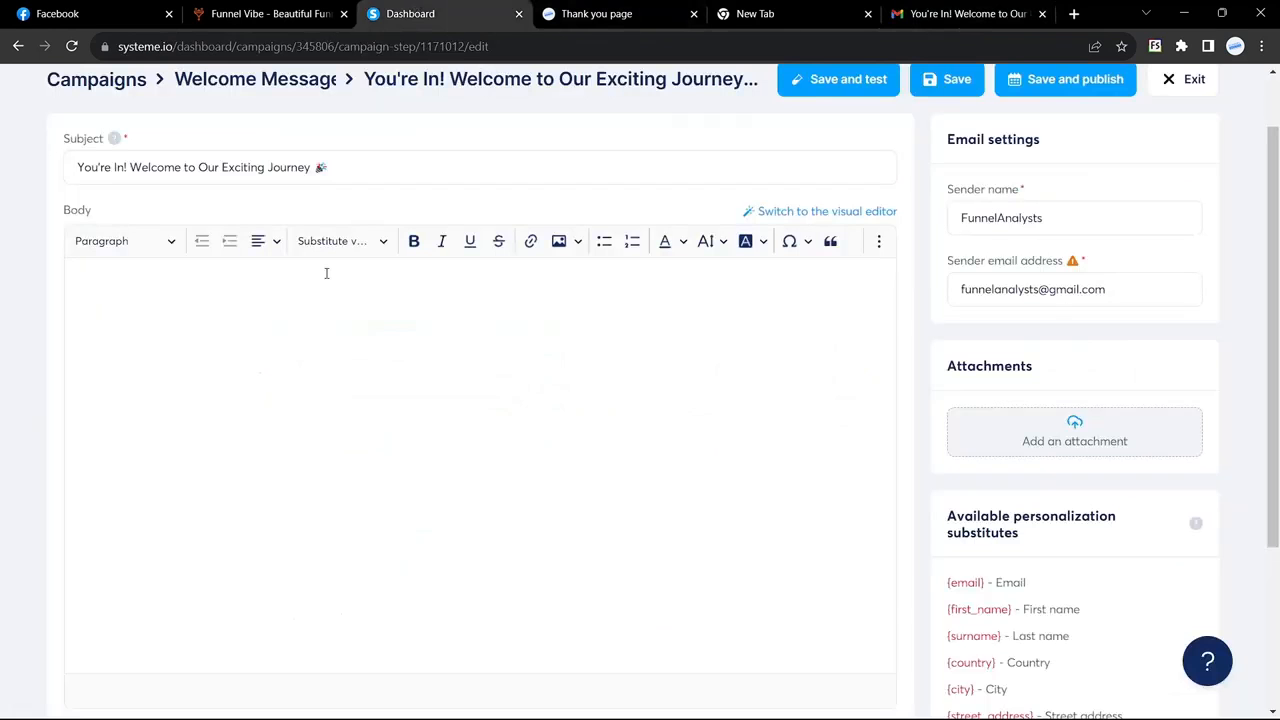
{"action": "left_click", "coordinate": [270, 296]}
{"action": "key", "text": "ctrl+v"}
Step: Replace the old name and website signature under 'See you soon.' with FunnelAnalysts
{"action": "scroll", "coordinate": [200, 420], "scroll_direction": "down", "scroll_amount": 3}
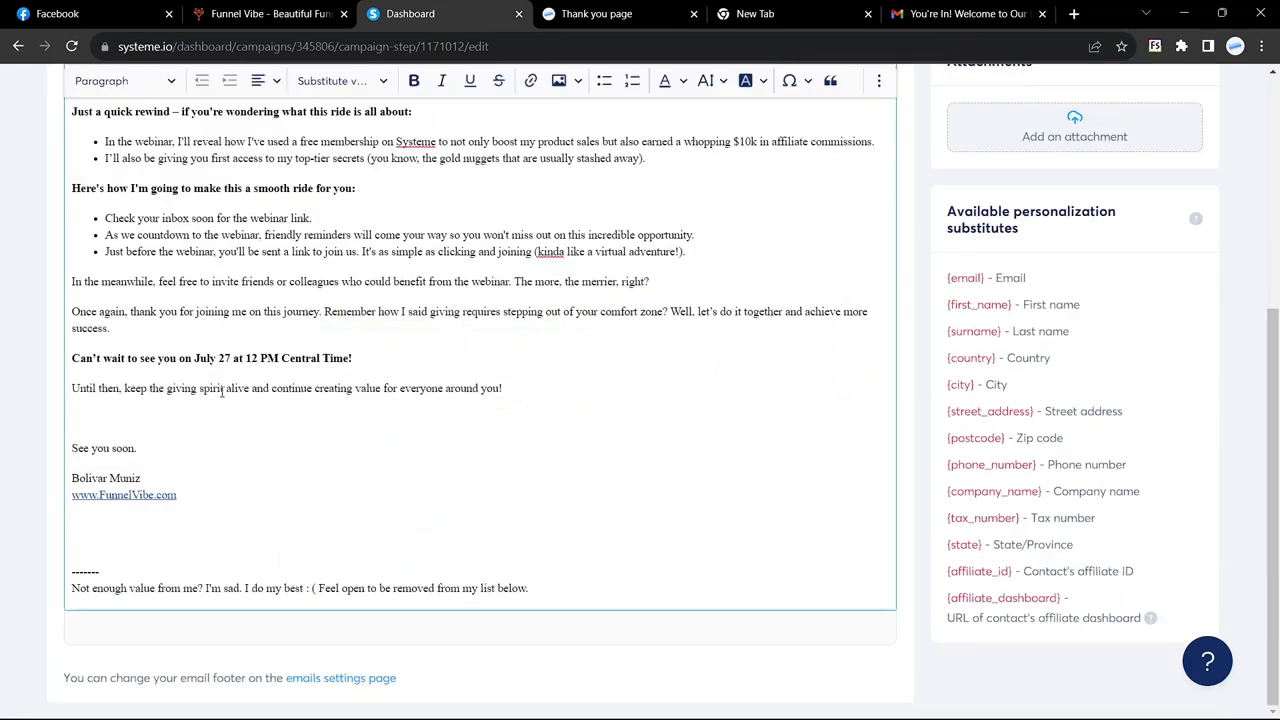
{"action": "left_click_drag", "start_coordinate": [187, 511], "coordinate": [62, 495]}
{"action": "key", "text": "BackSpace"}
{"action": "type", "text": "Funnel"}
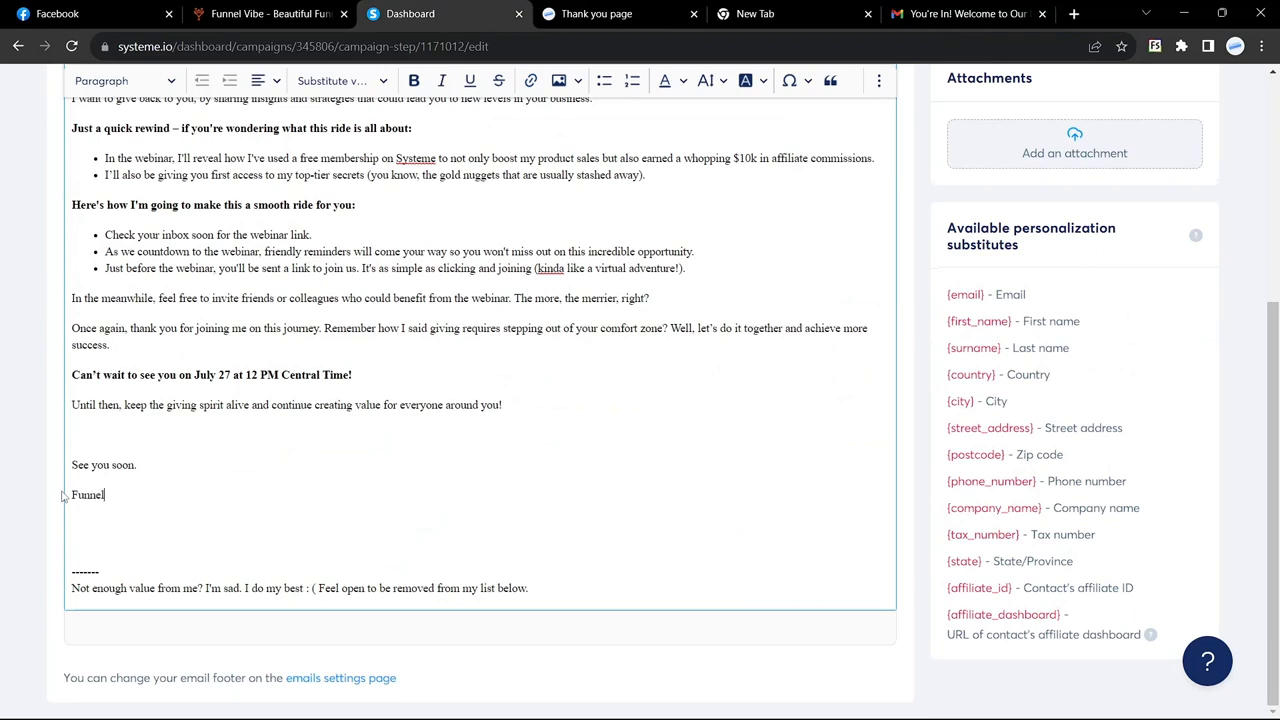
{"action": "type", "text": "Analysts"}
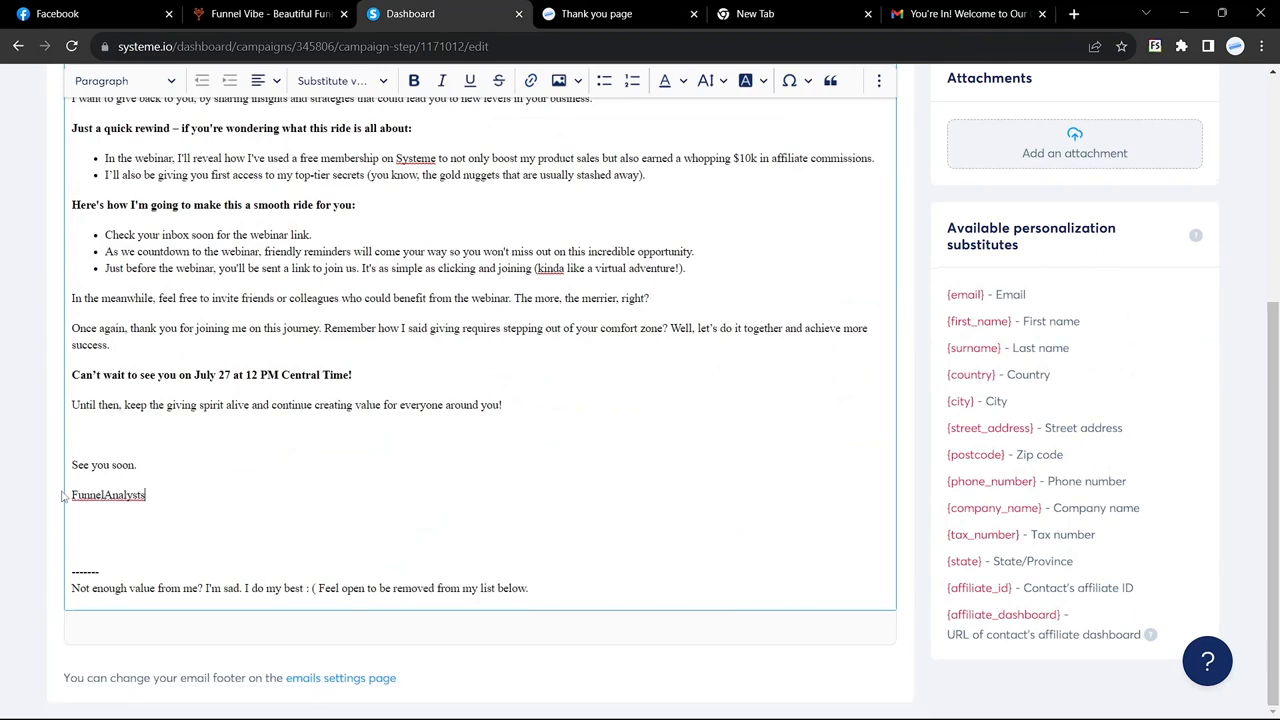
{"action": "key", "text": "Return"}
{"action": "key", "text": "ctrl+z"}
{"action": "key", "text": "ctrl+z"}
{"action": "key", "text": "ctrl+z"}
{"action": "key", "text": "ctrl+y"}
{"action": "key", "text": "ctrl+y"}
{"action": "key", "text": "ctrl+y"}
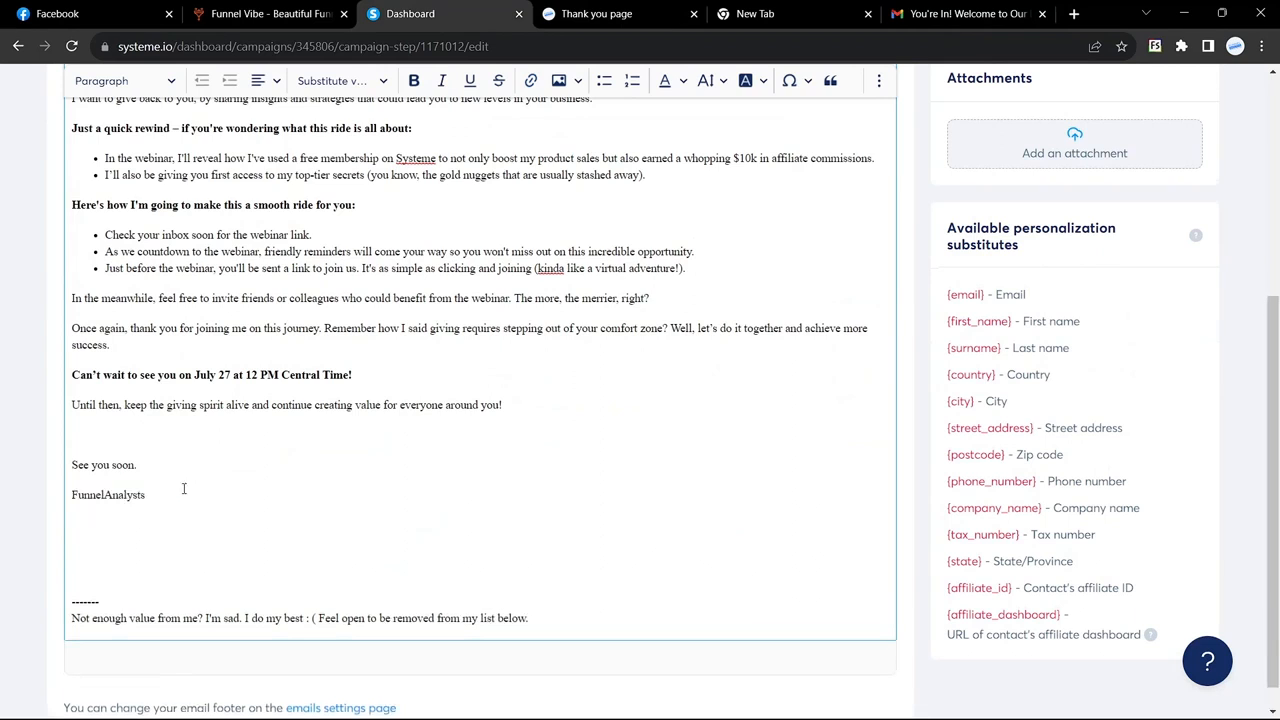
{"action": "left_click", "coordinate": [184, 489]}
{"action": "scroll", "coordinate": [184, 489], "scroll_direction": "up", "scroll_amount": 5}
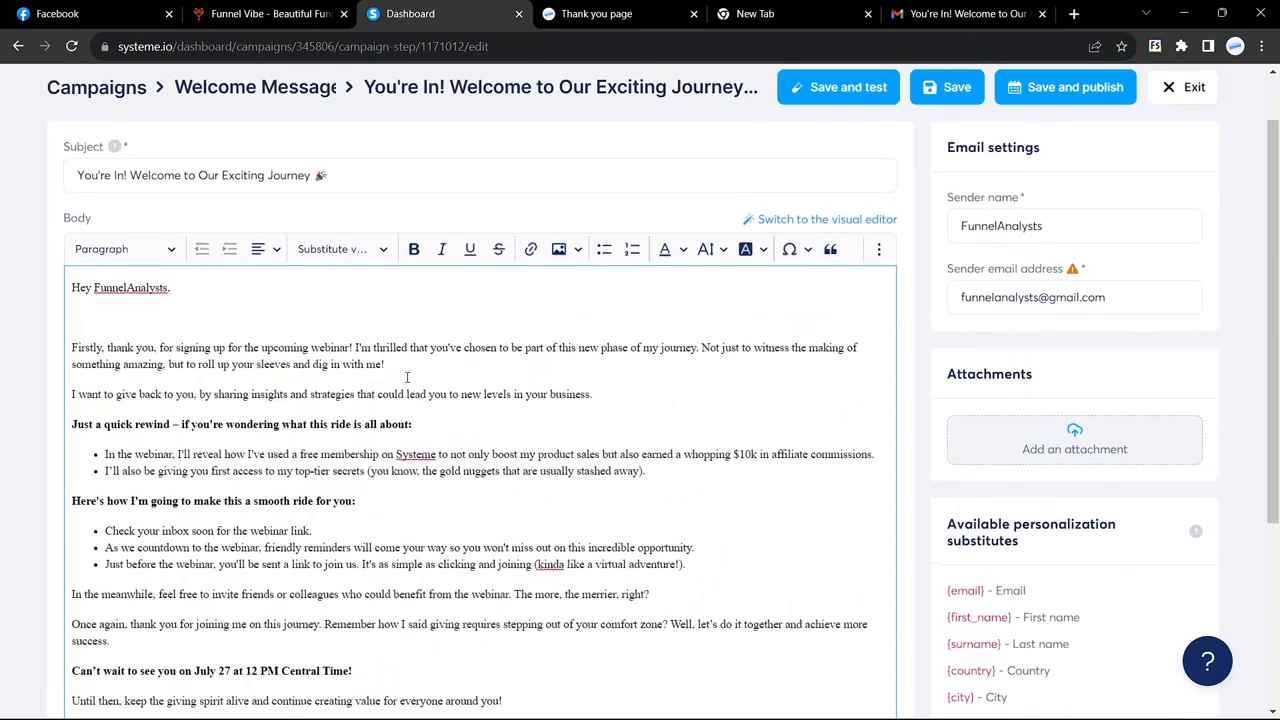
Step: Replace FunnelAnalysts in the greeting with the {first_name} placeholder so it reads 'Hey {first_name},'
{"action": "double_click", "coordinate": [104, 241]}
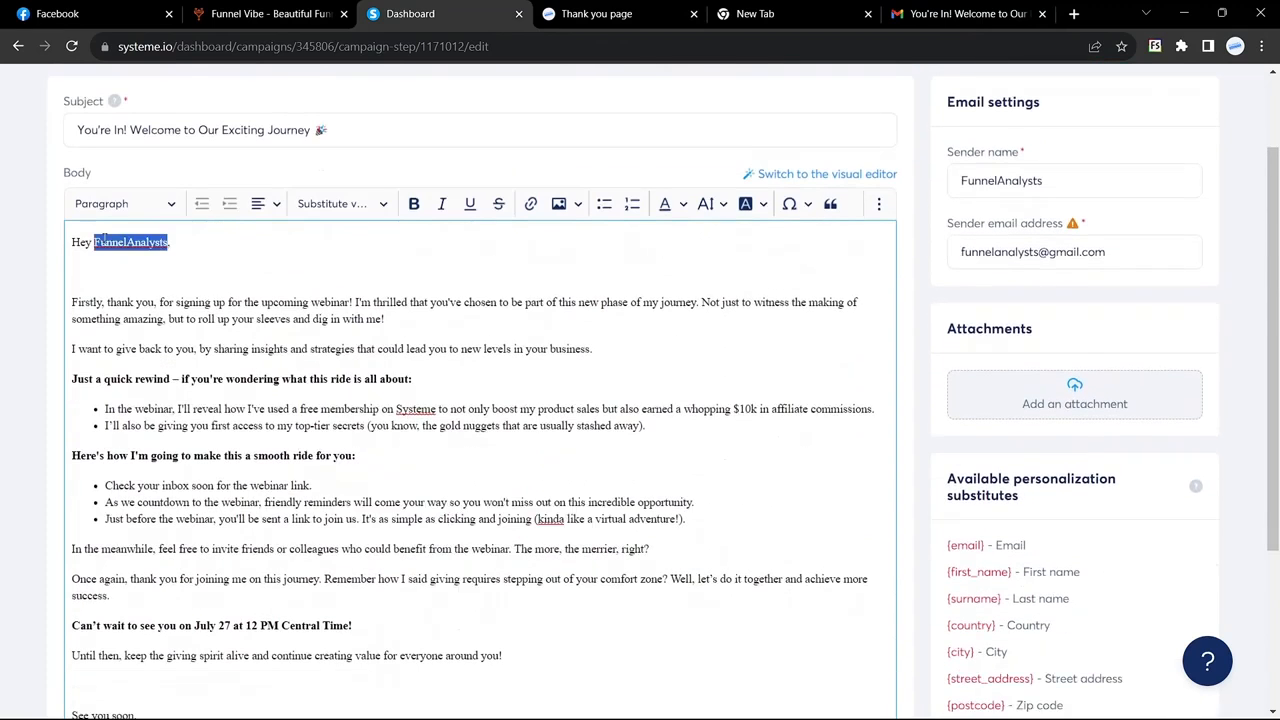
{"action": "key", "text": "BackSpace"}
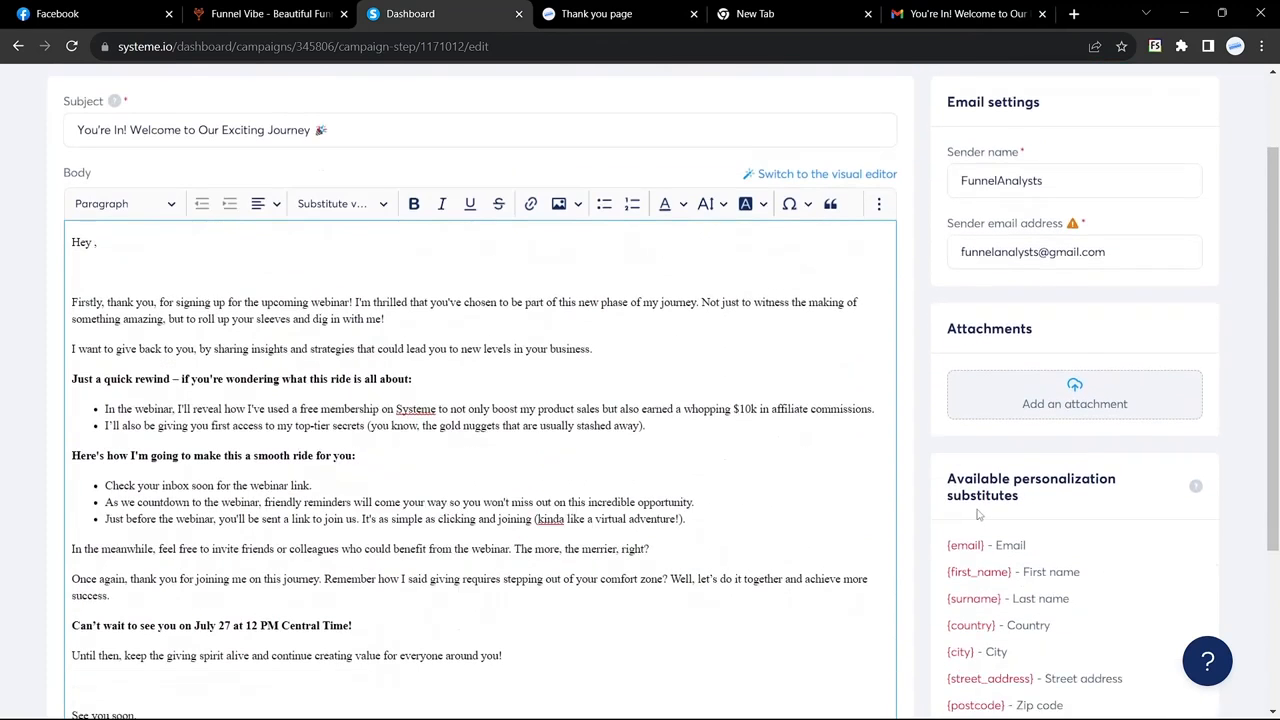
{"action": "left_click_drag", "start_coordinate": [948, 571], "coordinate": [1011, 572]}
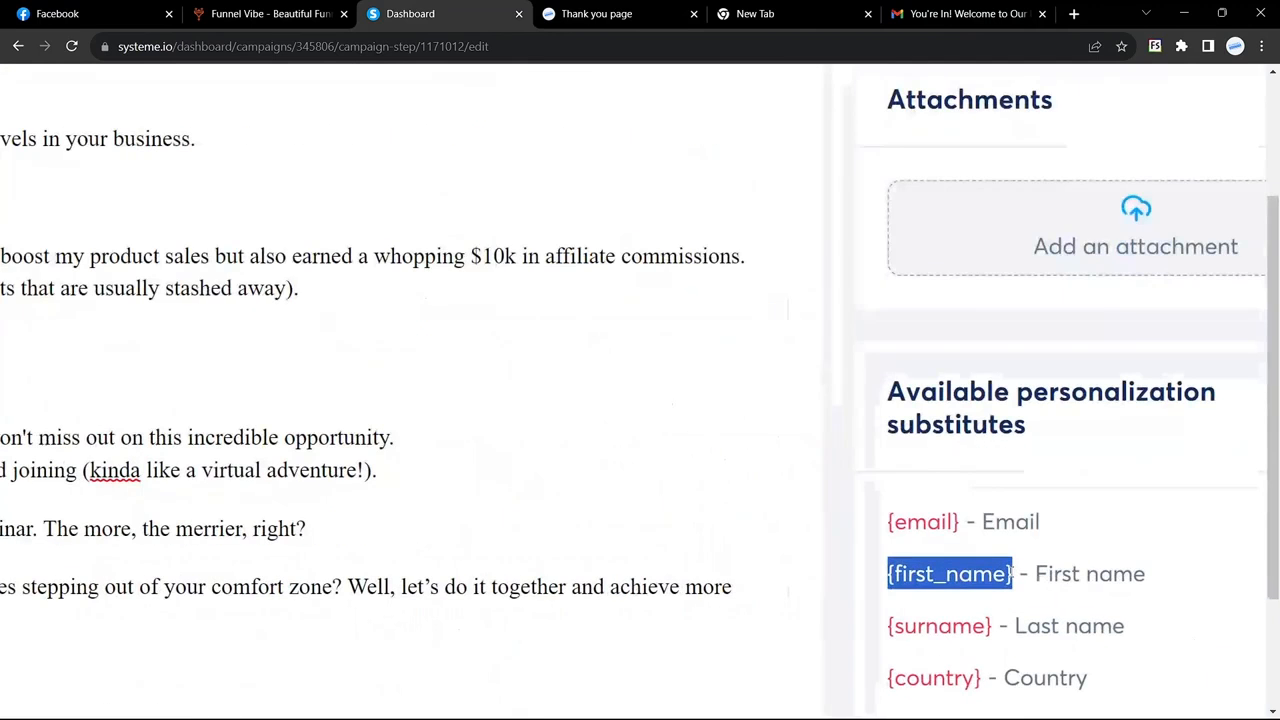
{"action": "left_click", "coordinate": [929, 559]}
{"action": "scroll", "coordinate": [850, 550], "scroll_direction": "down", "scroll_amount": 2}
{"action": "scroll", "coordinate": [884, 336], "scroll_direction": "up", "scroll_amount": 2}
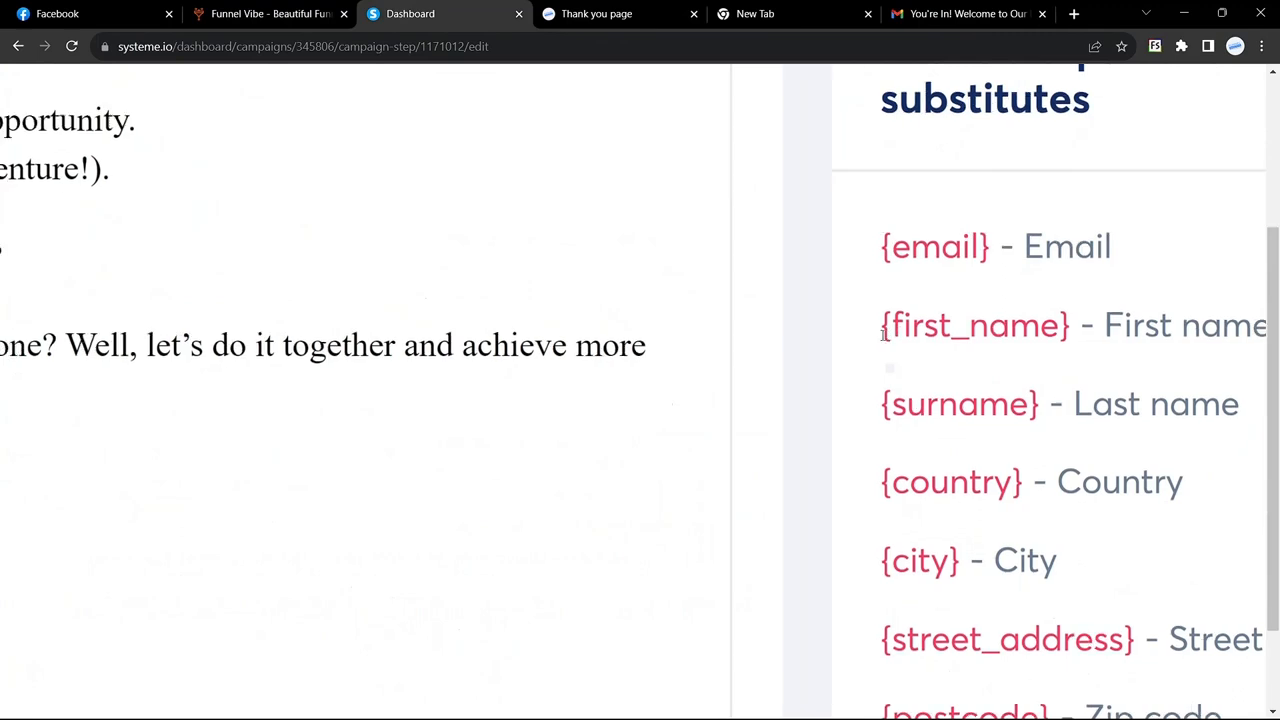
{"action": "scroll", "coordinate": [884, 336], "scroll_direction": "right", "scroll_amount": 1}
{"action": "left_click_drag", "start_coordinate": [802, 340], "coordinate": [1000, 333]}
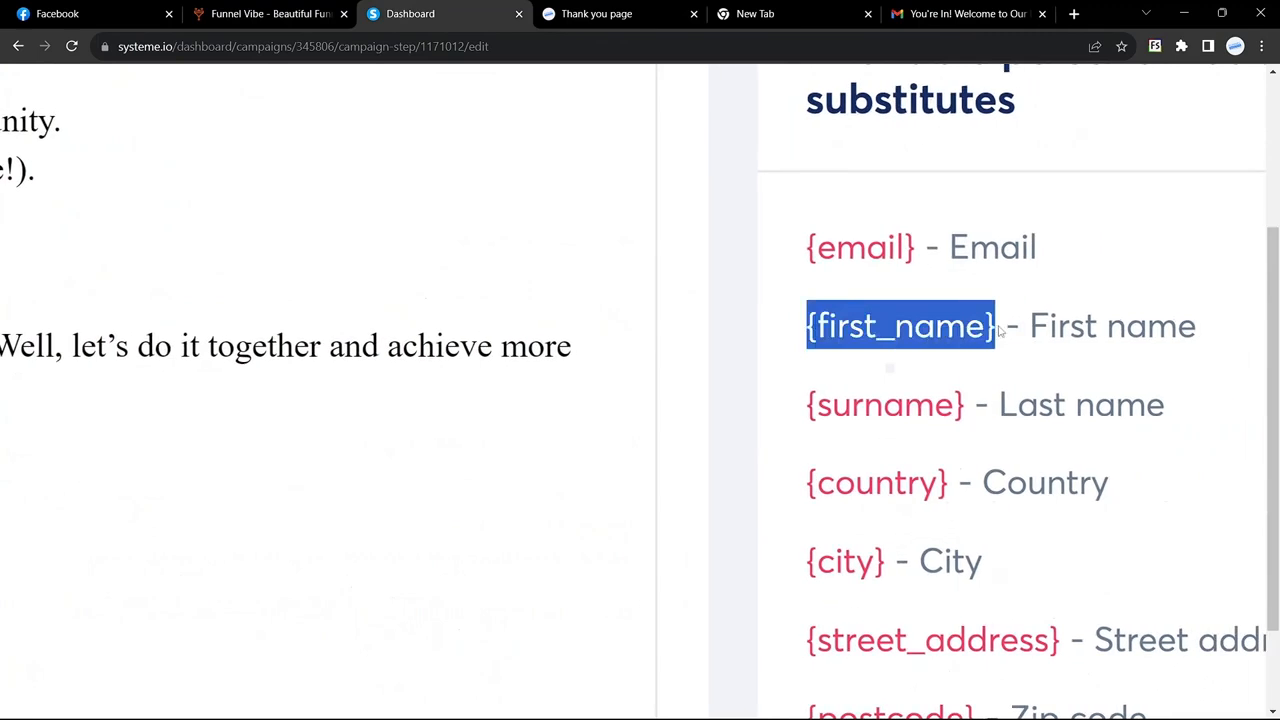
{"action": "key", "text": "ctrl+c"}
{"action": "left_click", "coordinate": [94, 202]}
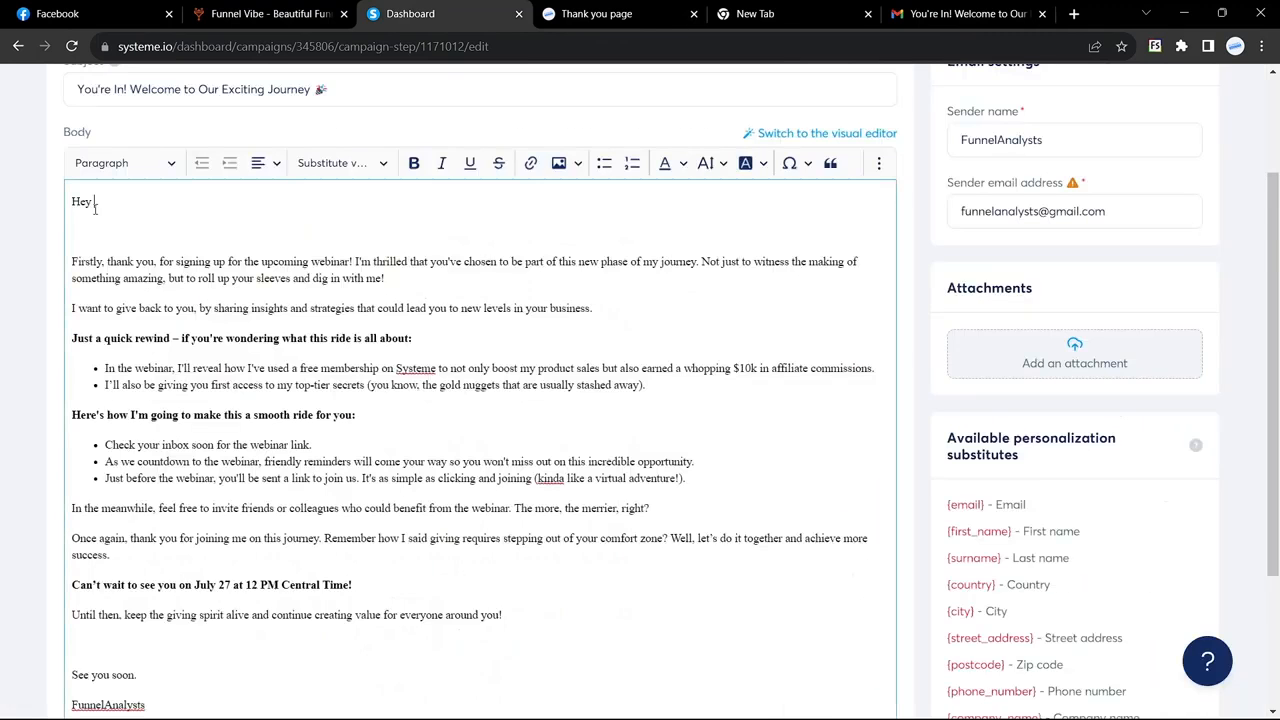
{"action": "key", "text": "ctrl+v"}
Step: Clear the whole email body and paste the formatted webinar email back in
{"action": "scroll", "coordinate": [188, 287], "scroll_direction": "down", "scroll_amount": 2}
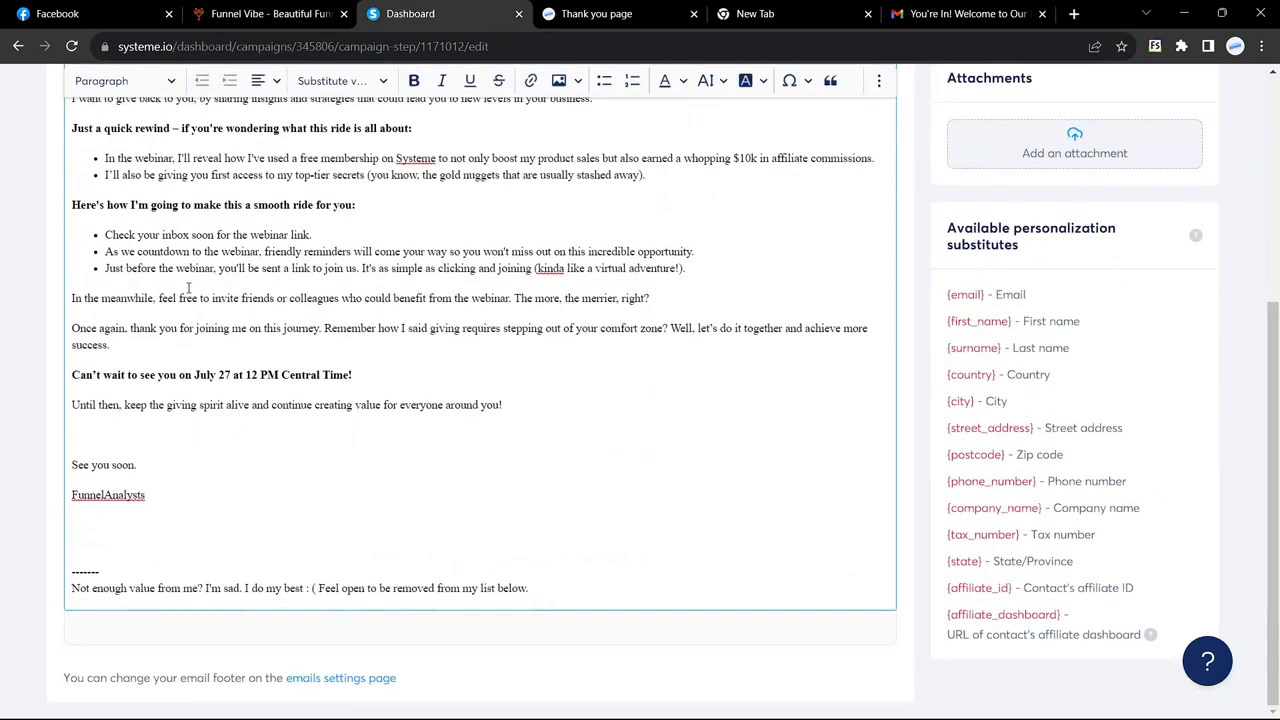
{"action": "scroll", "coordinate": [188, 287], "scroll_direction": "up", "scroll_amount": 2}
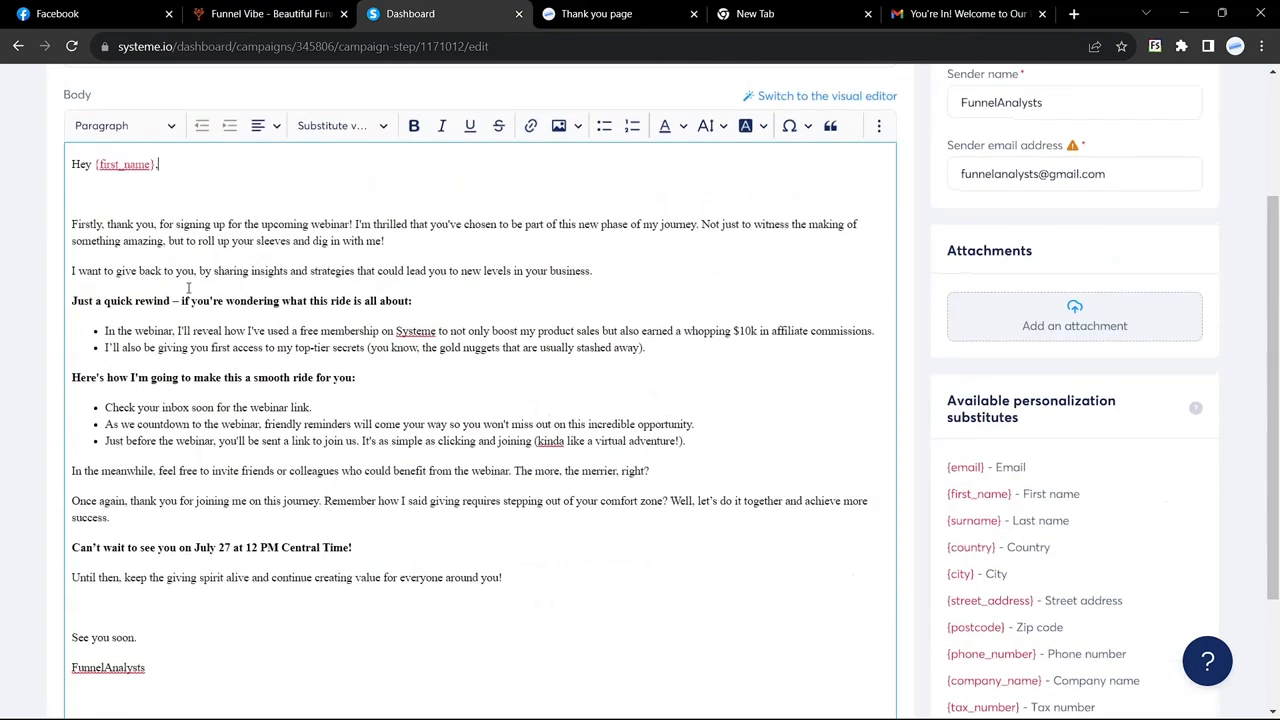
{"action": "key", "text": "ctrl+a"}
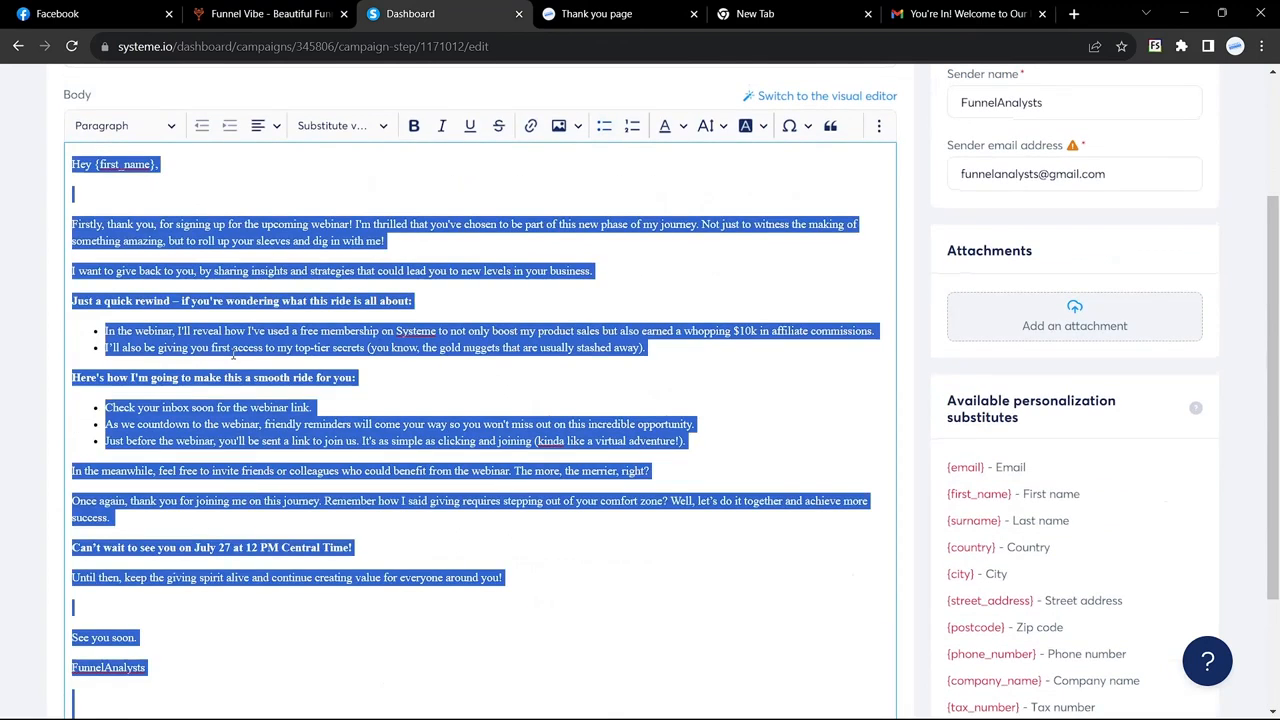
{"action": "key", "text": "BackSpace"}
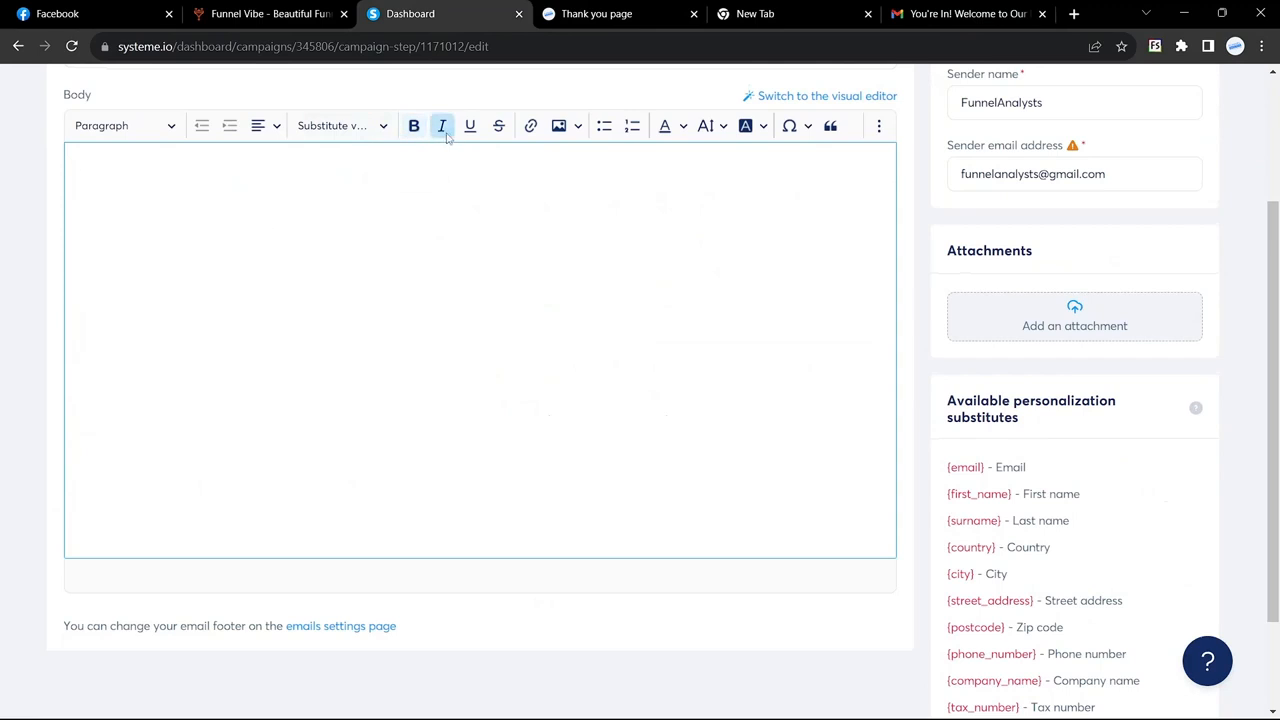
{"action": "key", "text": "ctrl+v"}
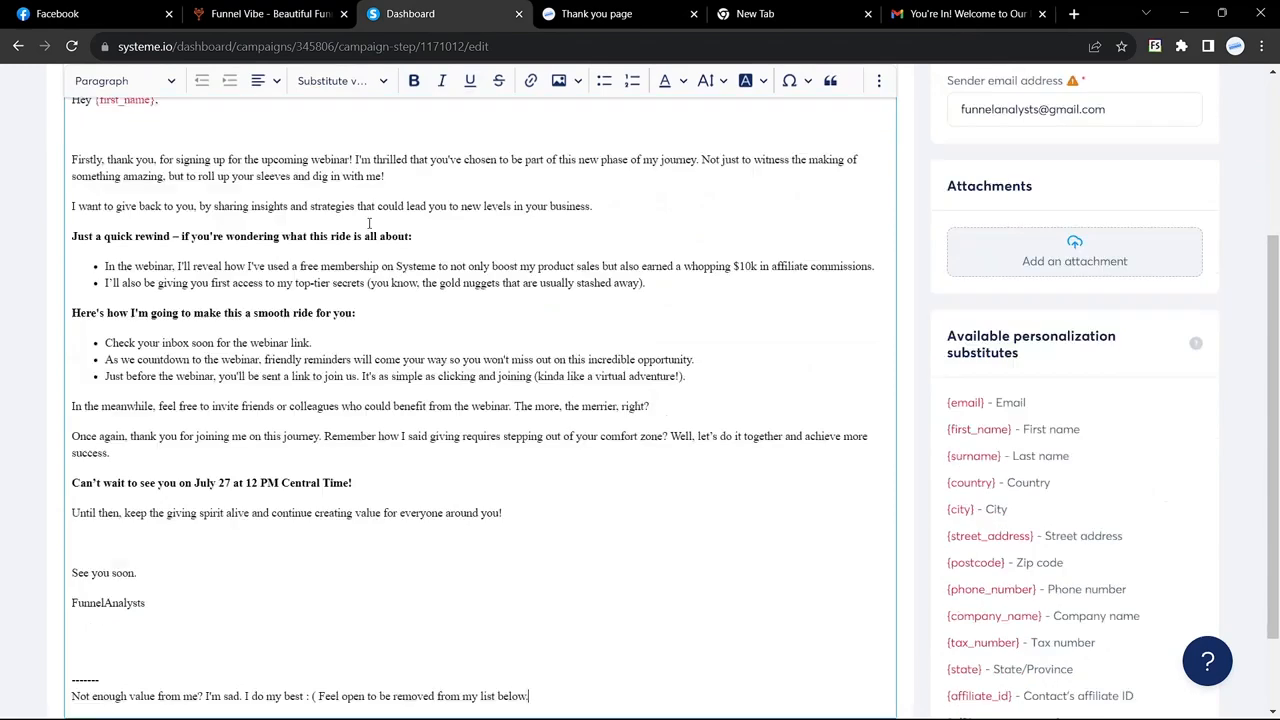
{"action": "scroll", "coordinate": [407, 315], "scroll_direction": "up", "scroll_amount": 3}
{"action": "scroll", "coordinate": [407, 315], "scroll_direction": "up", "scroll_amount": 1}
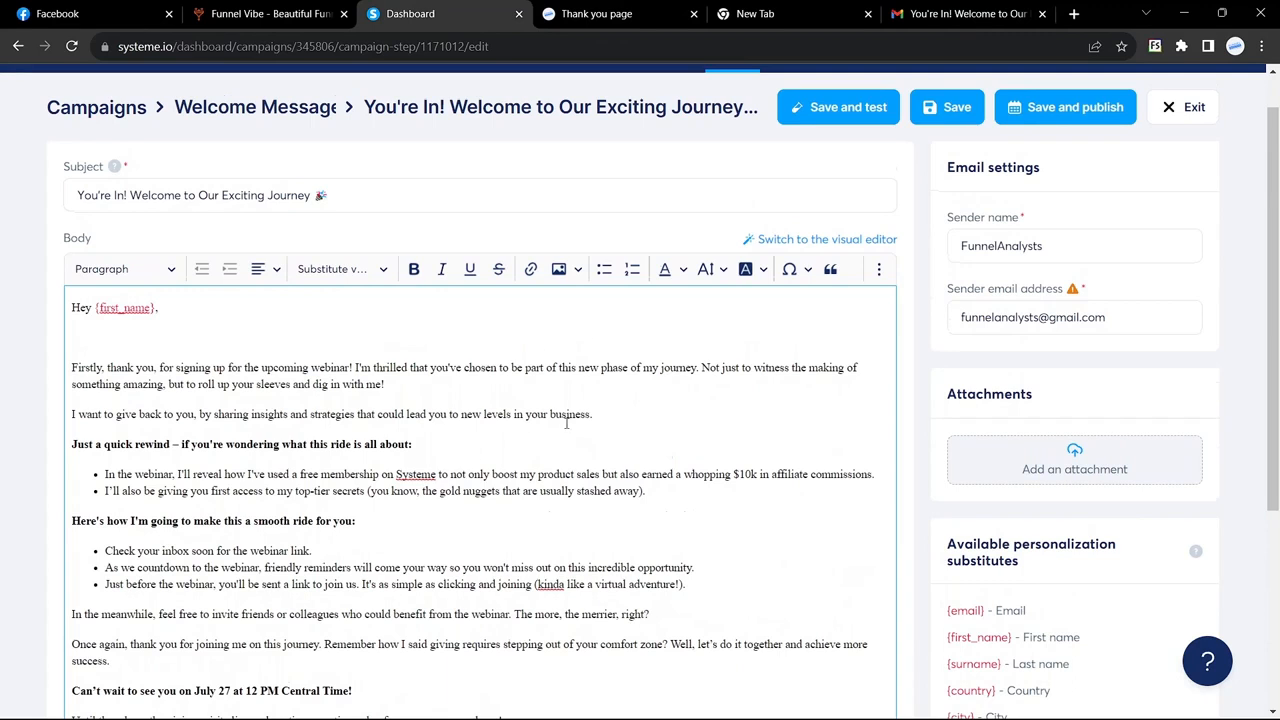
Step: Publish the welcome email with its sending delay set in Minutes, and activate it
{"action": "left_click", "coordinate": [841, 247]}
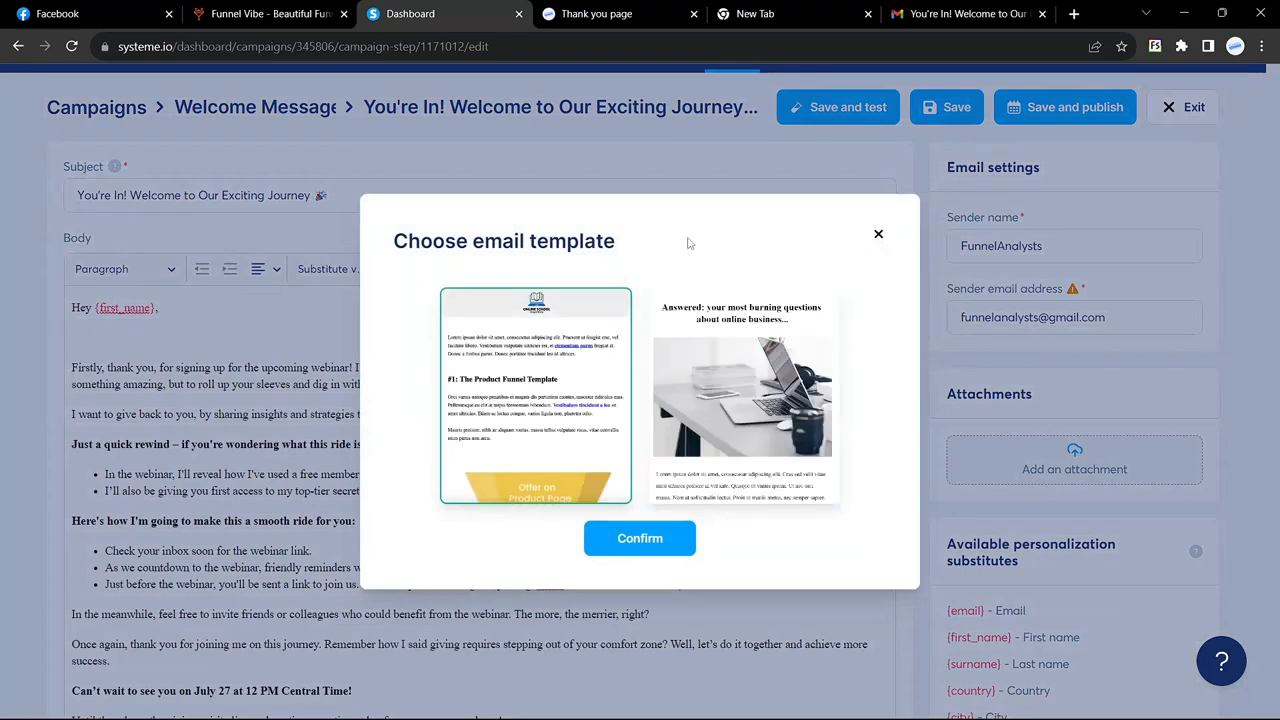
{"action": "left_click", "coordinate": [877, 235]}
{"action": "scroll", "coordinate": [687, 407], "scroll_direction": "down", "scroll_amount": 1}
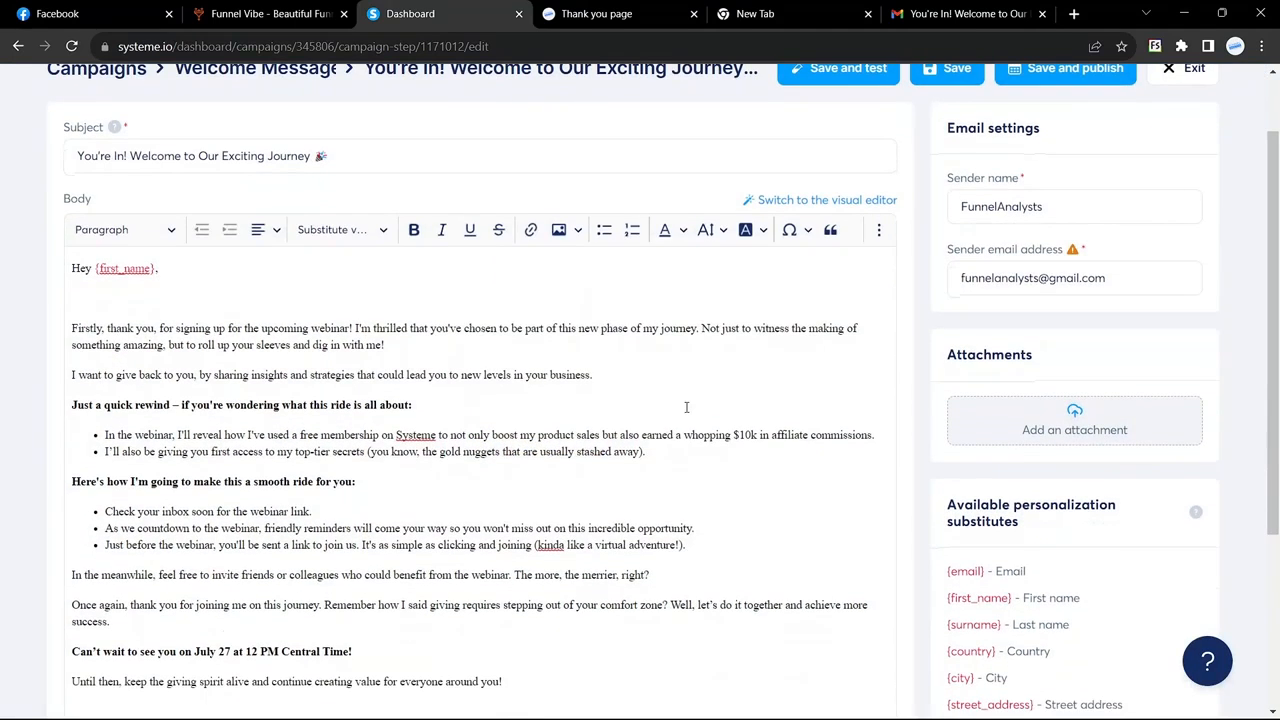
{"action": "scroll", "coordinate": [687, 407], "scroll_direction": "up", "scroll_amount": 2}
{"action": "scroll", "coordinate": [687, 407], "scroll_direction": "down", "scroll_amount": 1}
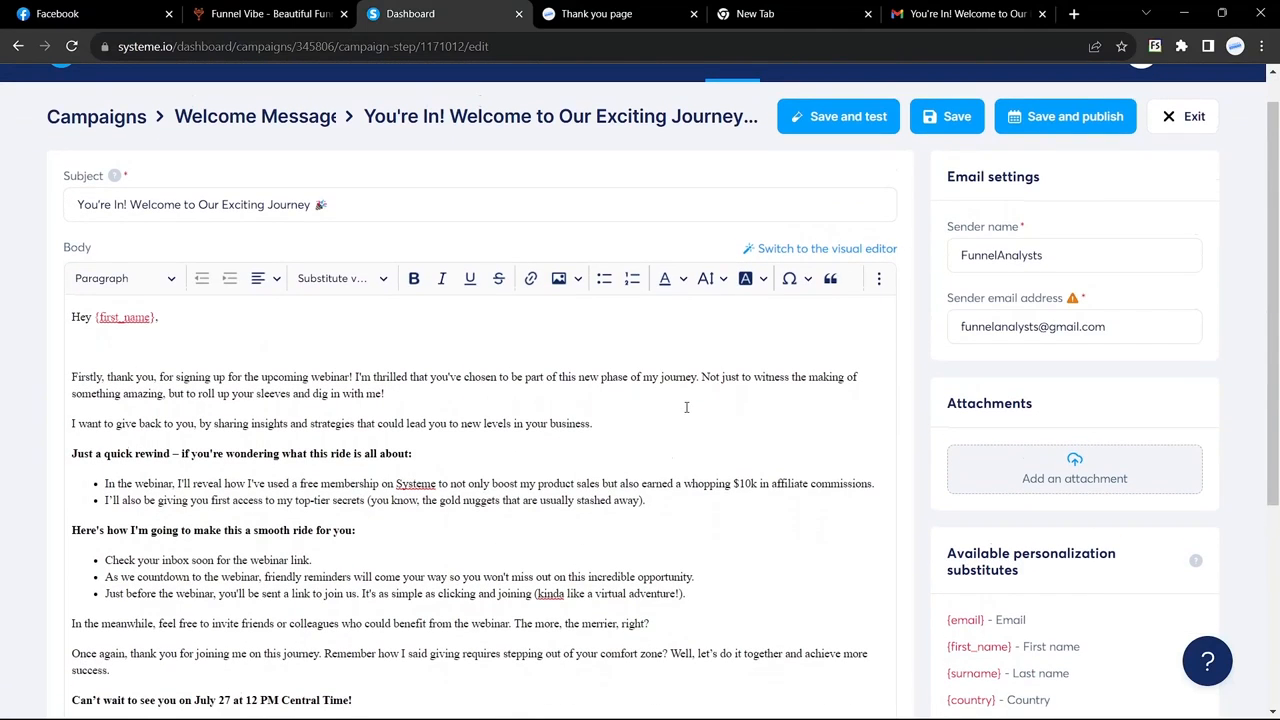
{"action": "left_click", "coordinate": [1078, 122]}
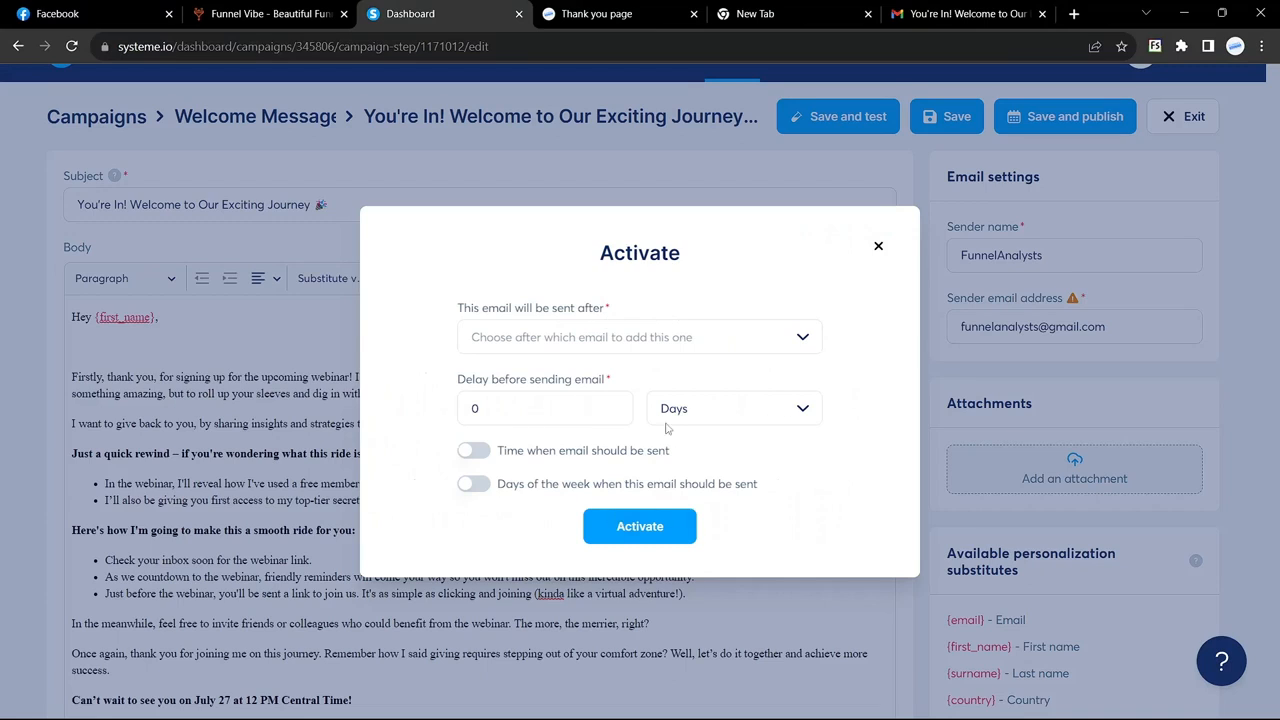
{"action": "left_click", "coordinate": [801, 409]}
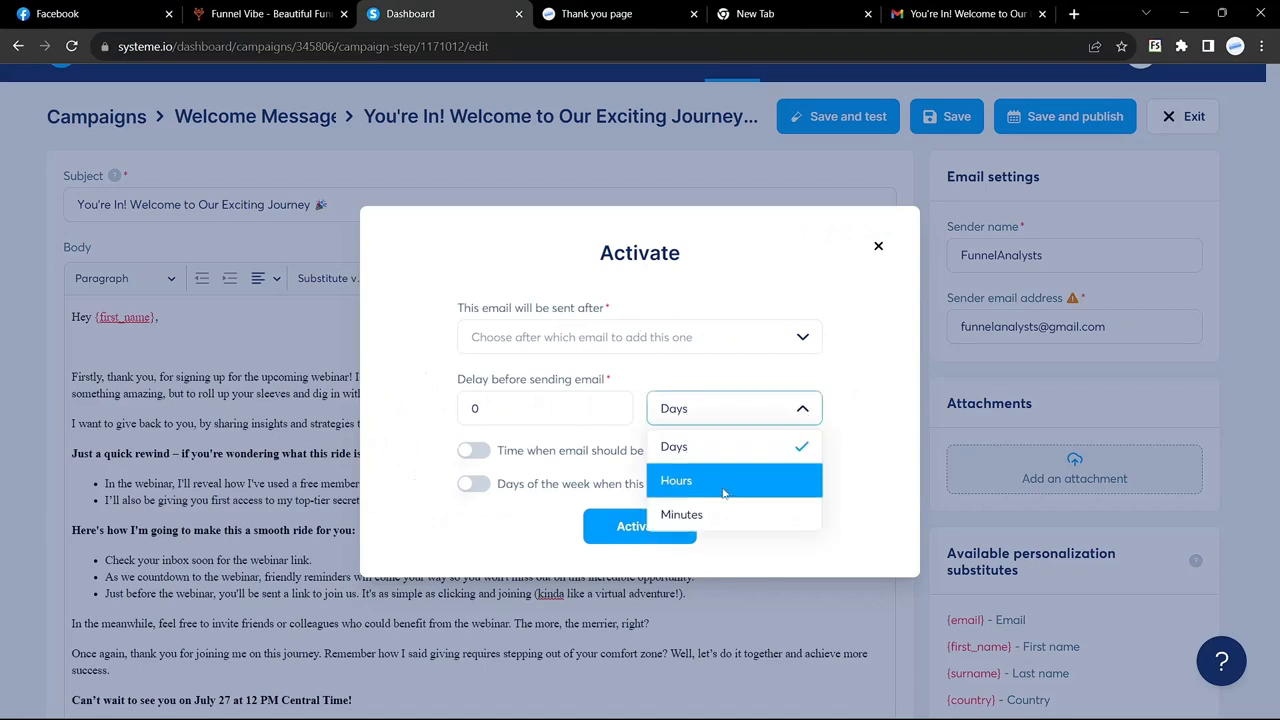
{"action": "left_click", "coordinate": [714, 516]}
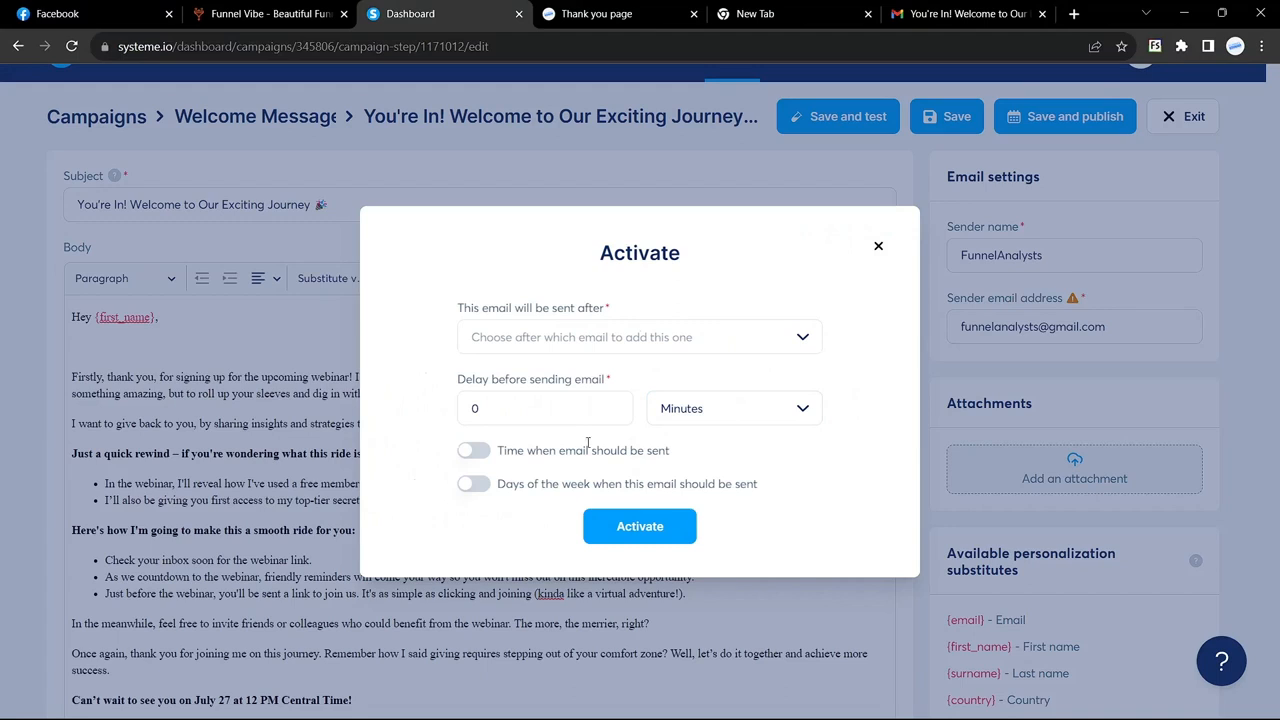
{"action": "left_click", "coordinate": [522, 413]}
{"action": "type", "text": "1"}
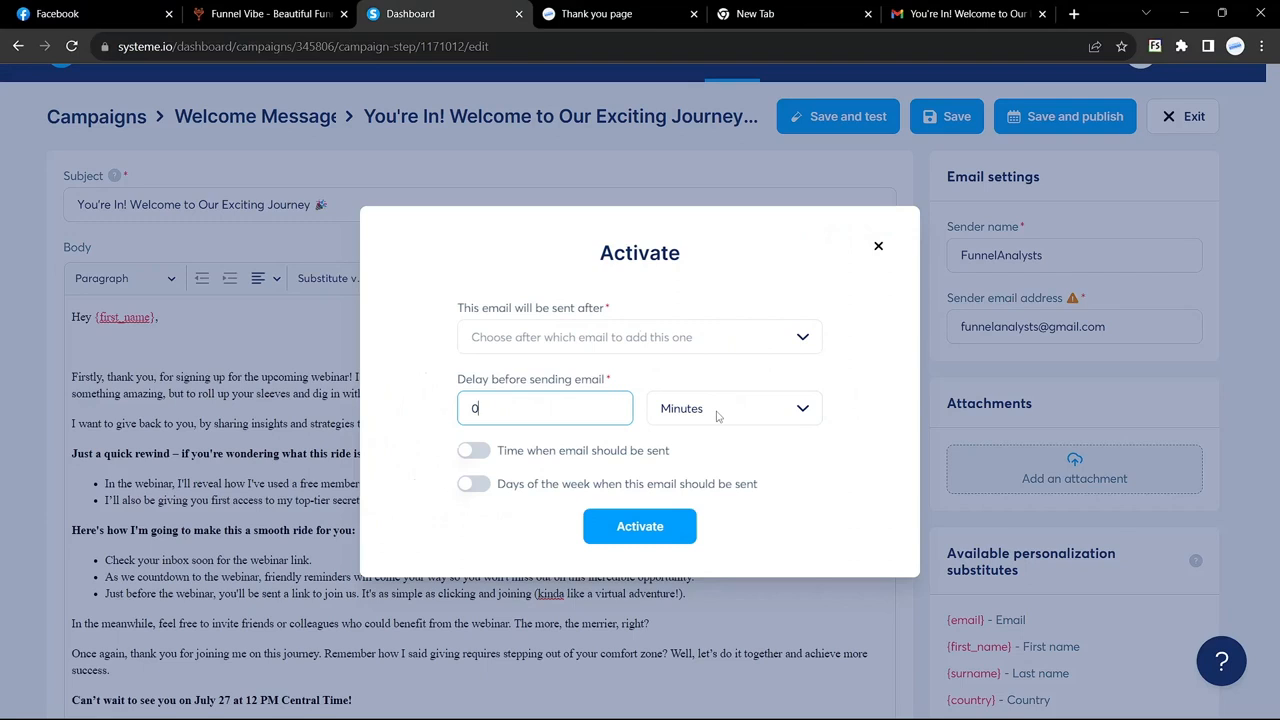
{"action": "left_click", "coordinate": [639, 528]}
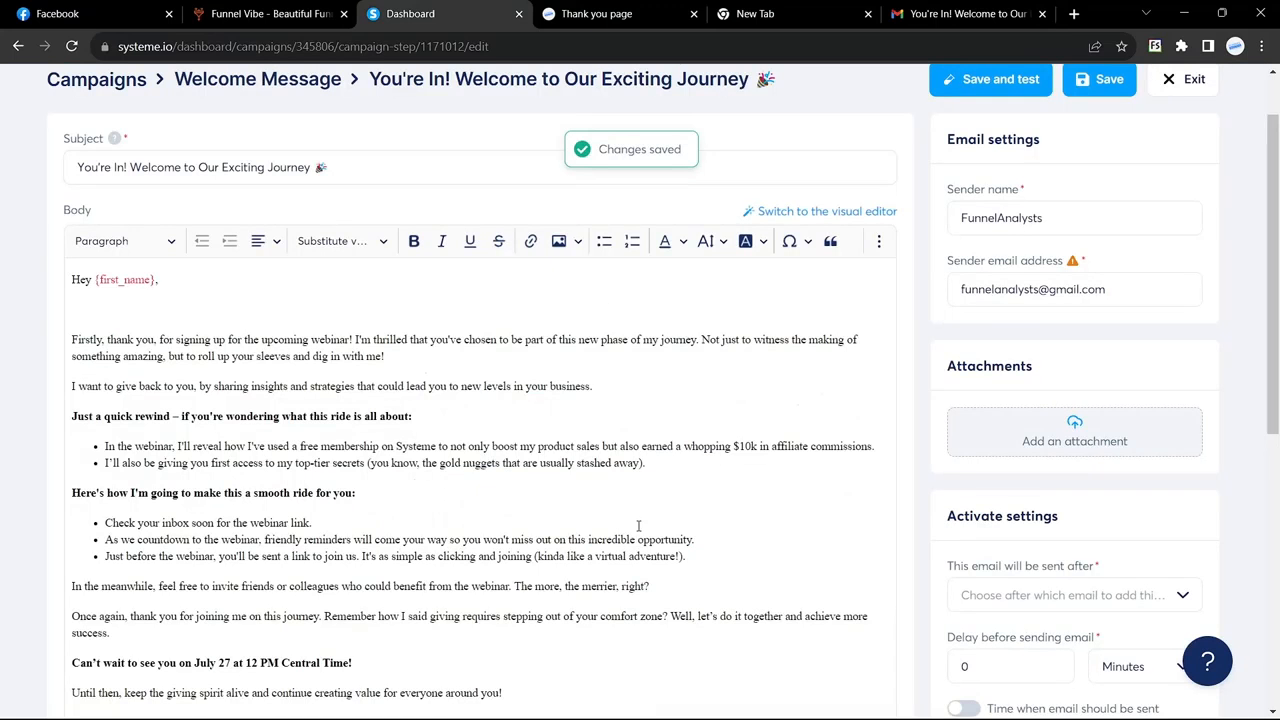
Step: Save the email changes and exit the campaign email editor, confirming the exit
{"action": "scroll", "coordinate": [638, 526], "scroll_direction": "up", "scroll_amount": 1}
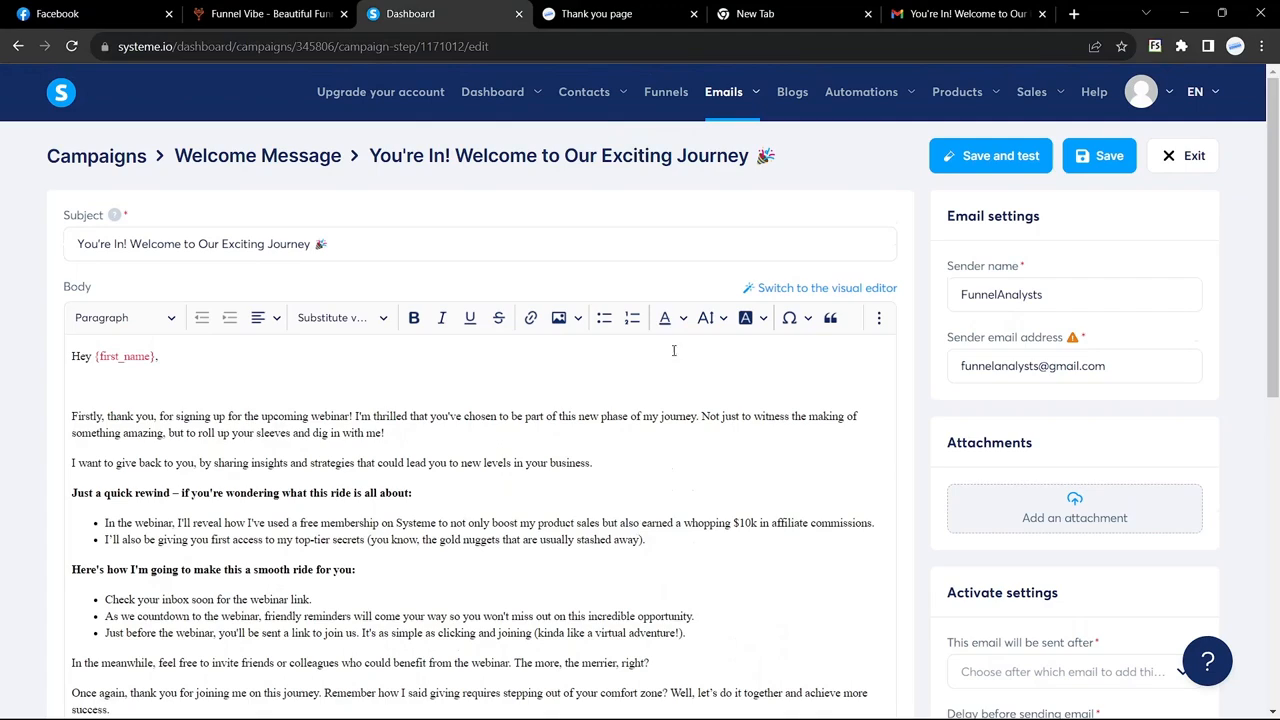
{"action": "left_click", "coordinate": [666, 92]}
{"action": "left_click", "coordinate": [764, 458]}
{"action": "left_click", "coordinate": [1100, 155]}
{"action": "scroll", "coordinate": [1100, 155], "scroll_direction": "down", "scroll_amount": 1}
{"action": "left_click", "coordinate": [1186, 84]}
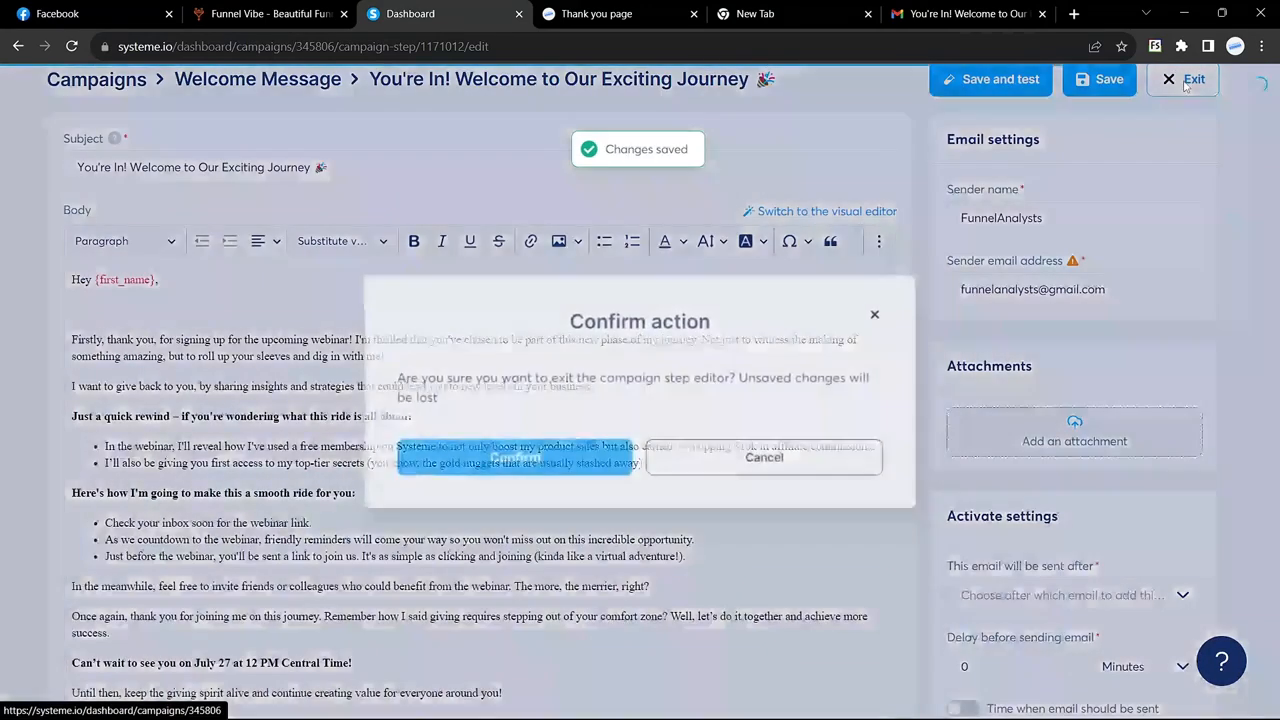
{"action": "left_click", "coordinate": [517, 457]}
Step: On the Recreating Landing Page funnel's squeeze page, create a new rule triggered by form subscription
{"action": "left_click", "coordinate": [686, 95]}
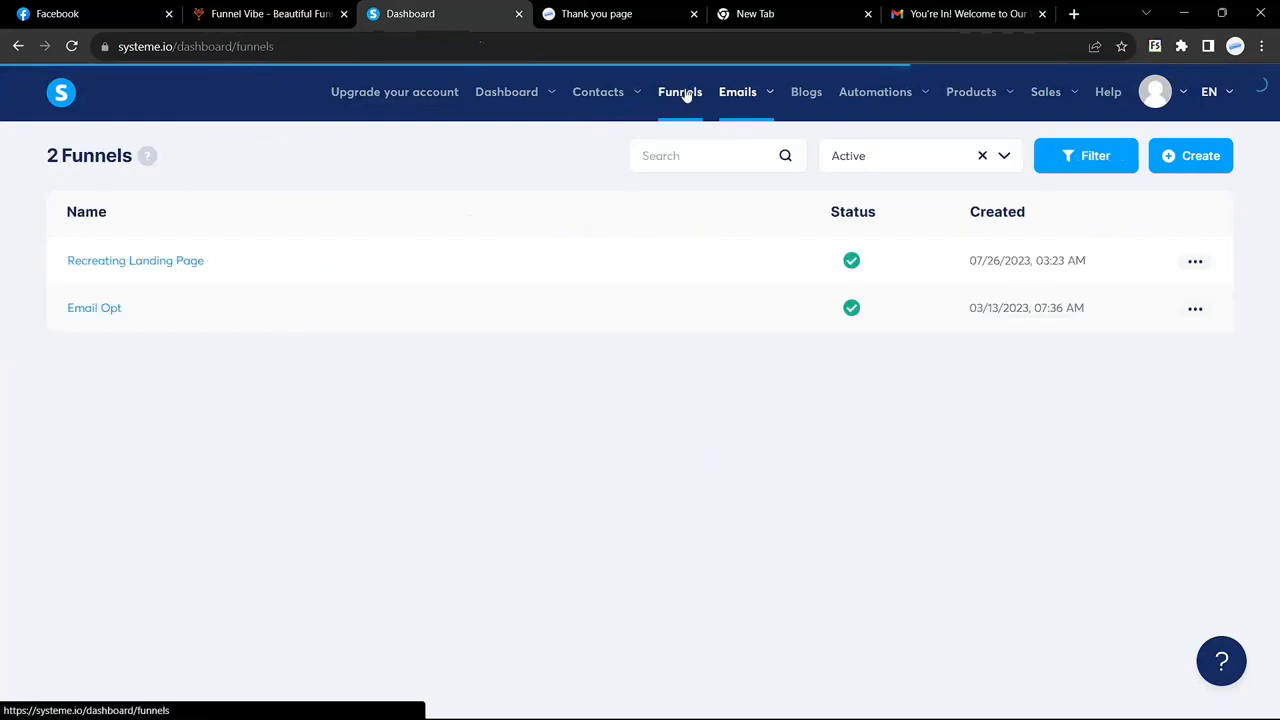
{"action": "left_click", "coordinate": [213, 262]}
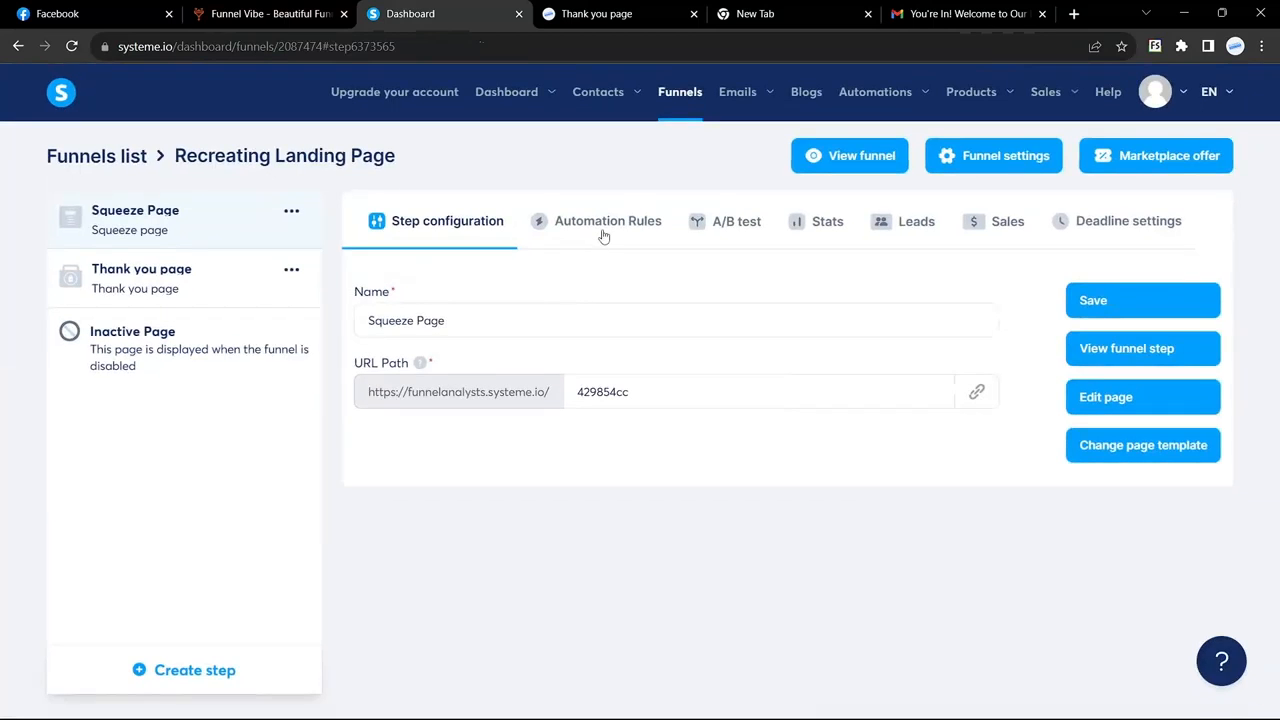
{"action": "left_click", "coordinate": [603, 232]}
{"action": "scroll", "coordinate": [615, 332], "scroll_direction": "down", "scroll_amount": 1}
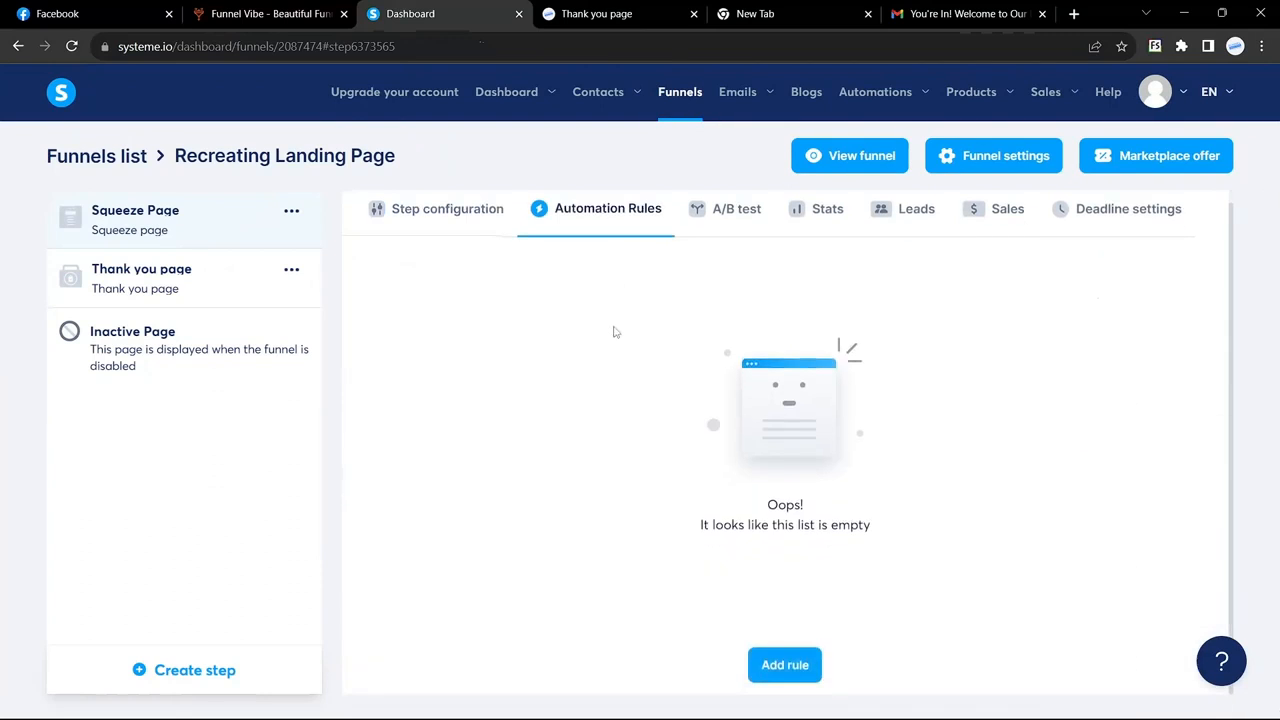
{"action": "left_click", "coordinate": [777, 670]}
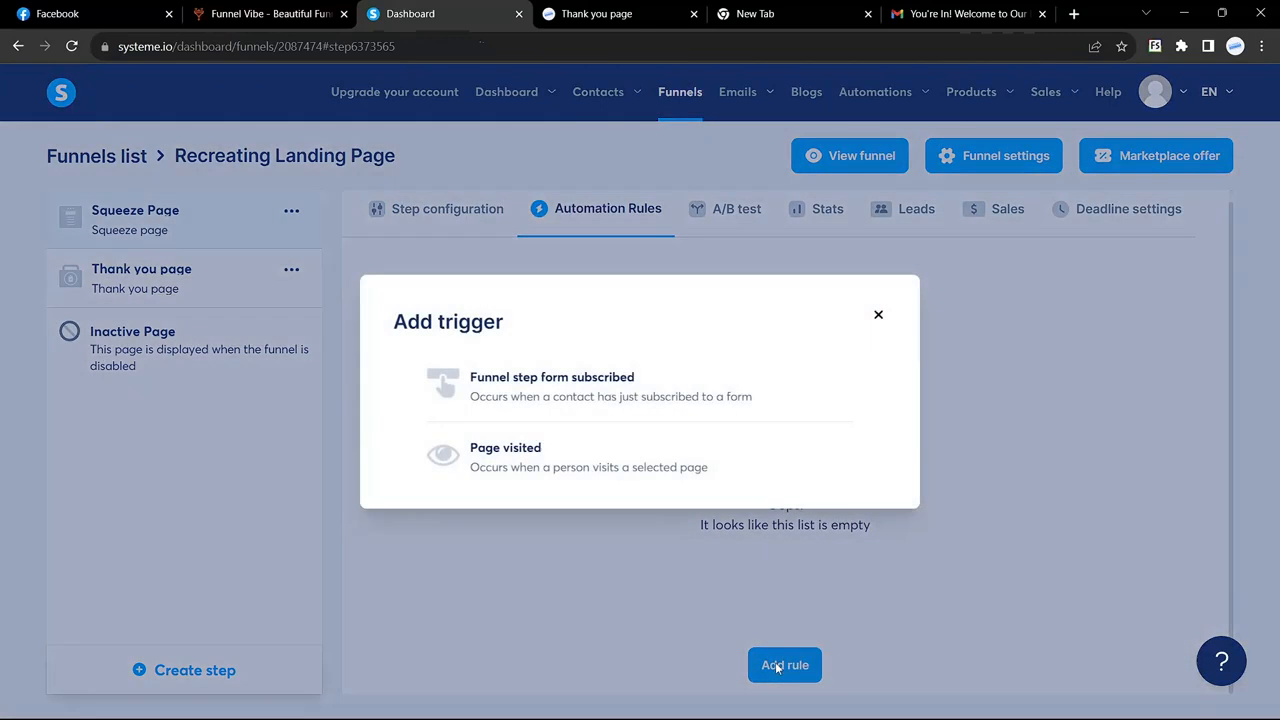
{"action": "left_click", "coordinate": [577, 387]}
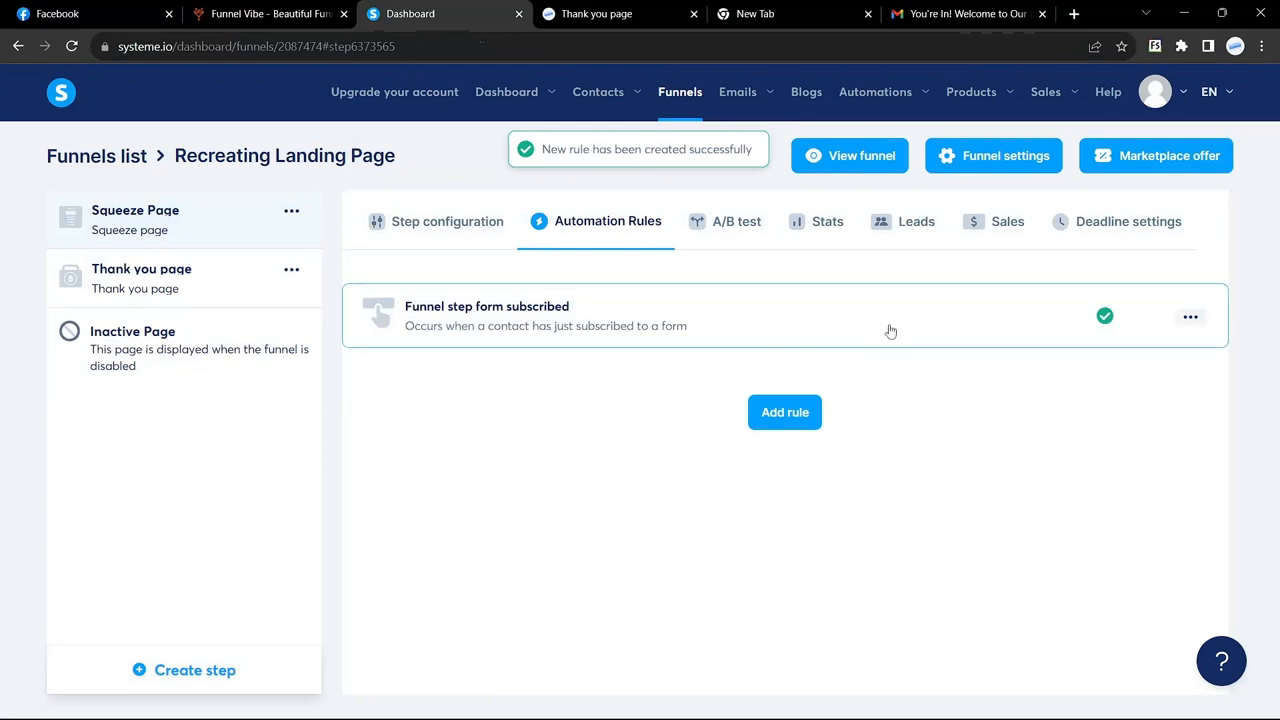
Step: Add a subscribe-to-campaign action set to Welcome Message and save the rule
{"action": "left_click", "coordinate": [714, 337]}
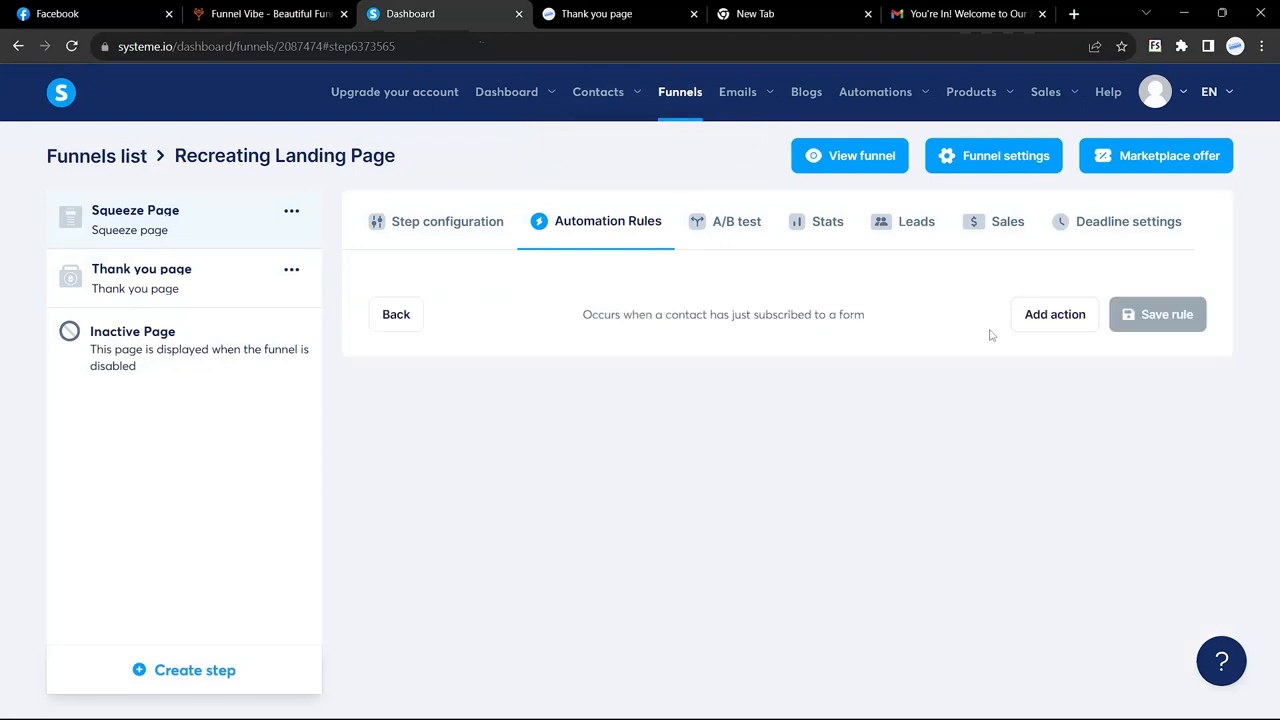
{"action": "left_click", "coordinate": [1055, 314]}
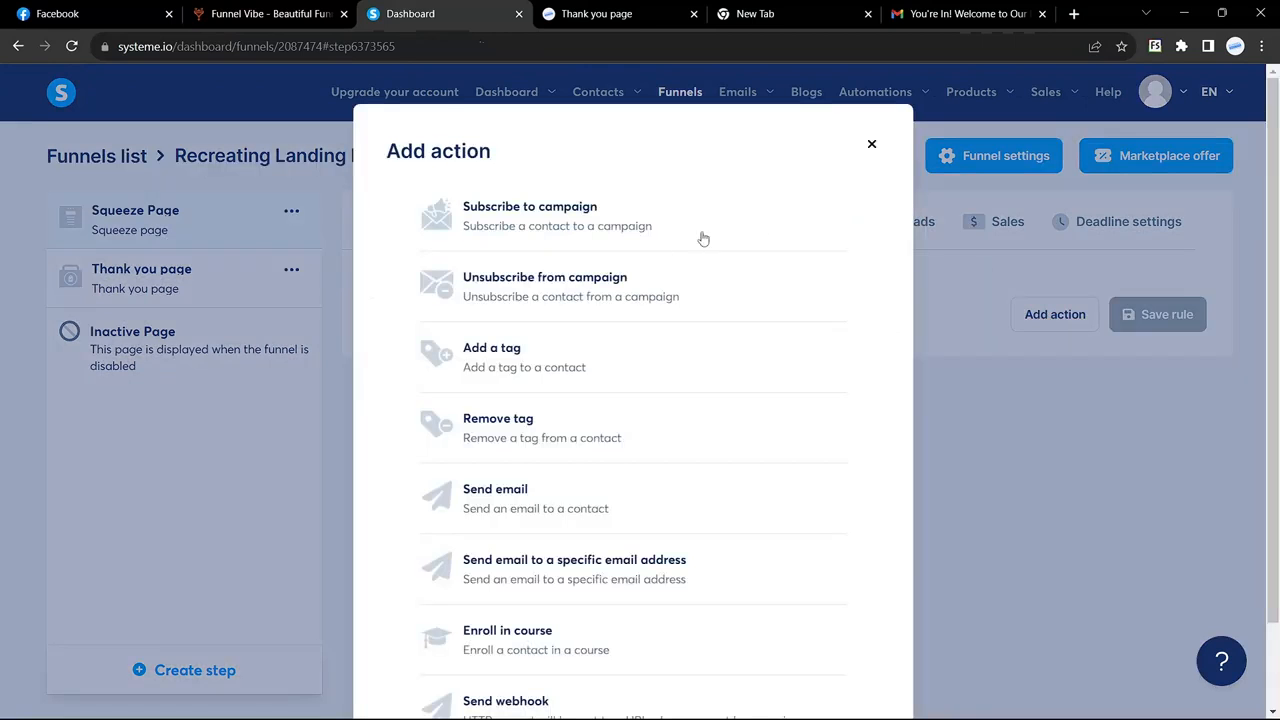
{"action": "left_click", "coordinate": [566, 214]}
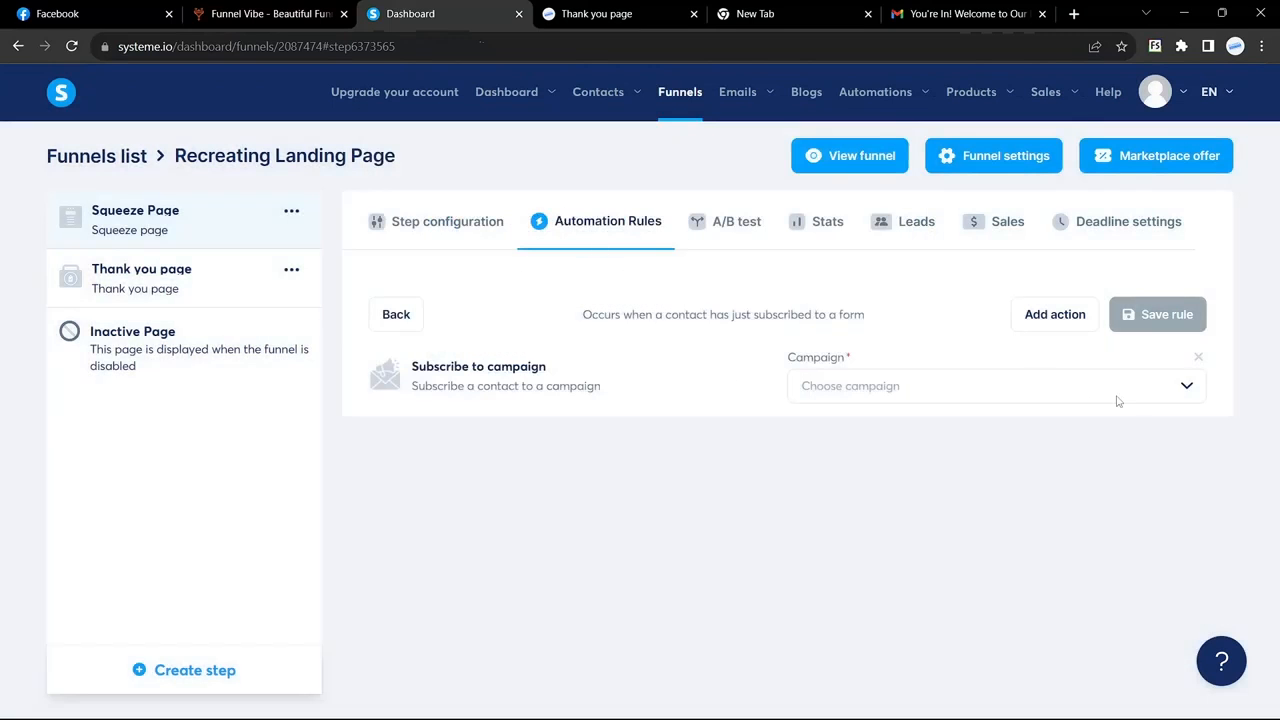
{"action": "left_click", "coordinate": [1185, 388]}
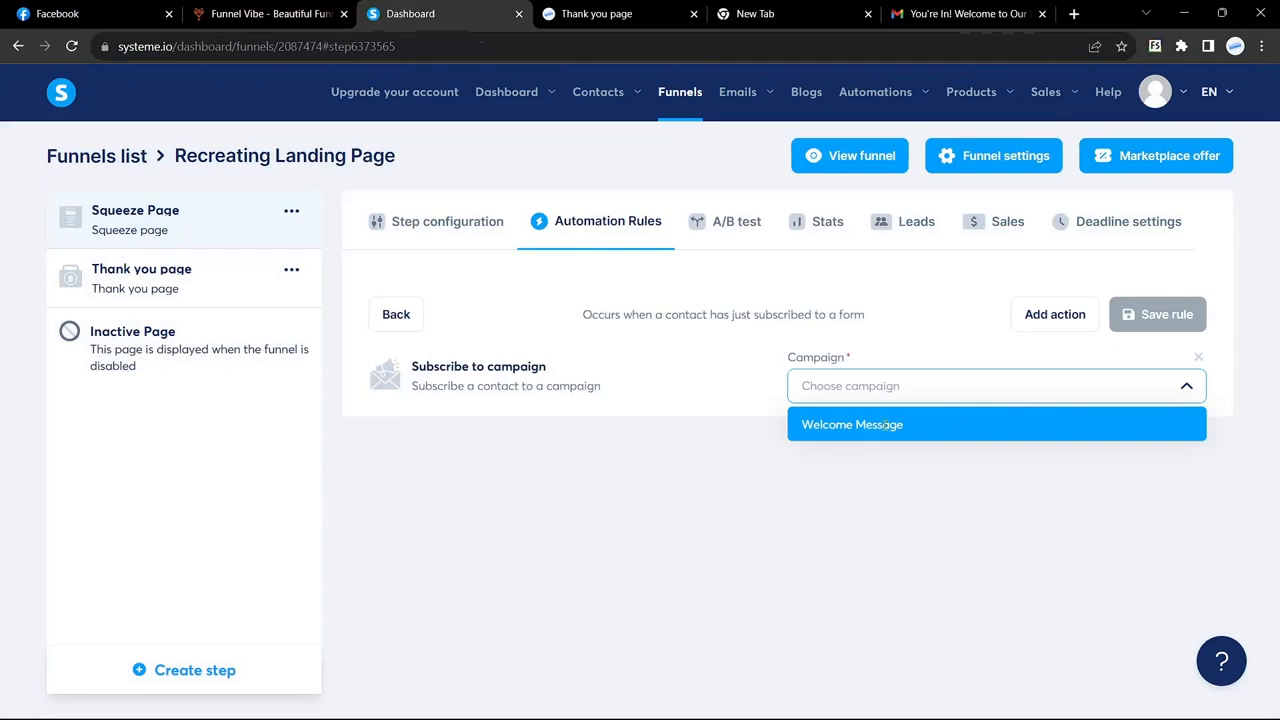
{"action": "left_click", "coordinate": [948, 420]}
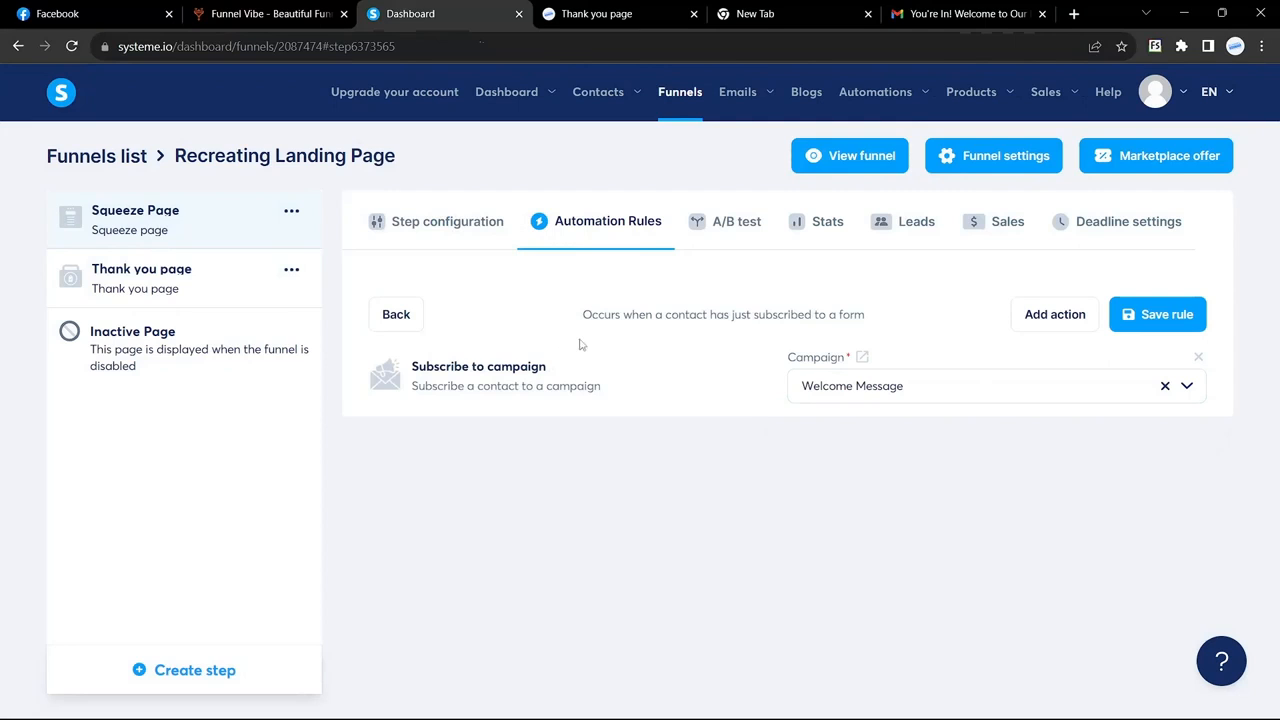
{"action": "left_click", "coordinate": [600, 10]}
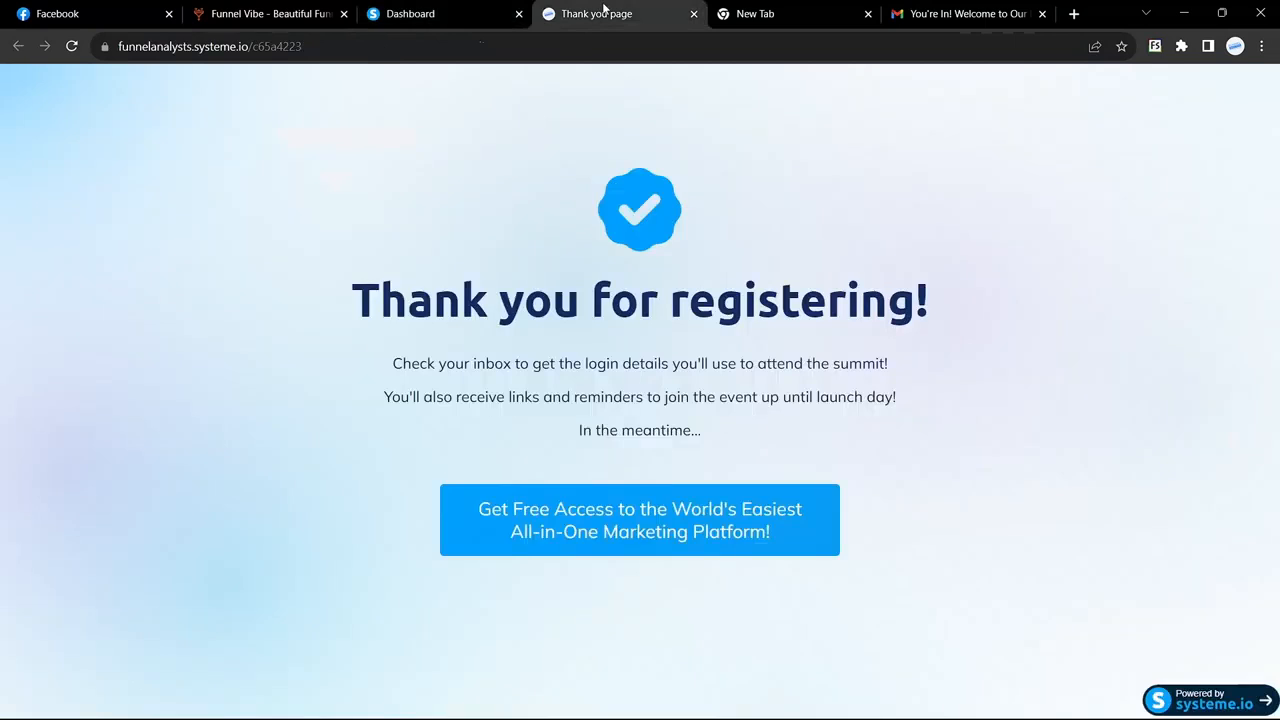
{"action": "left_click", "coordinate": [441, 8]}
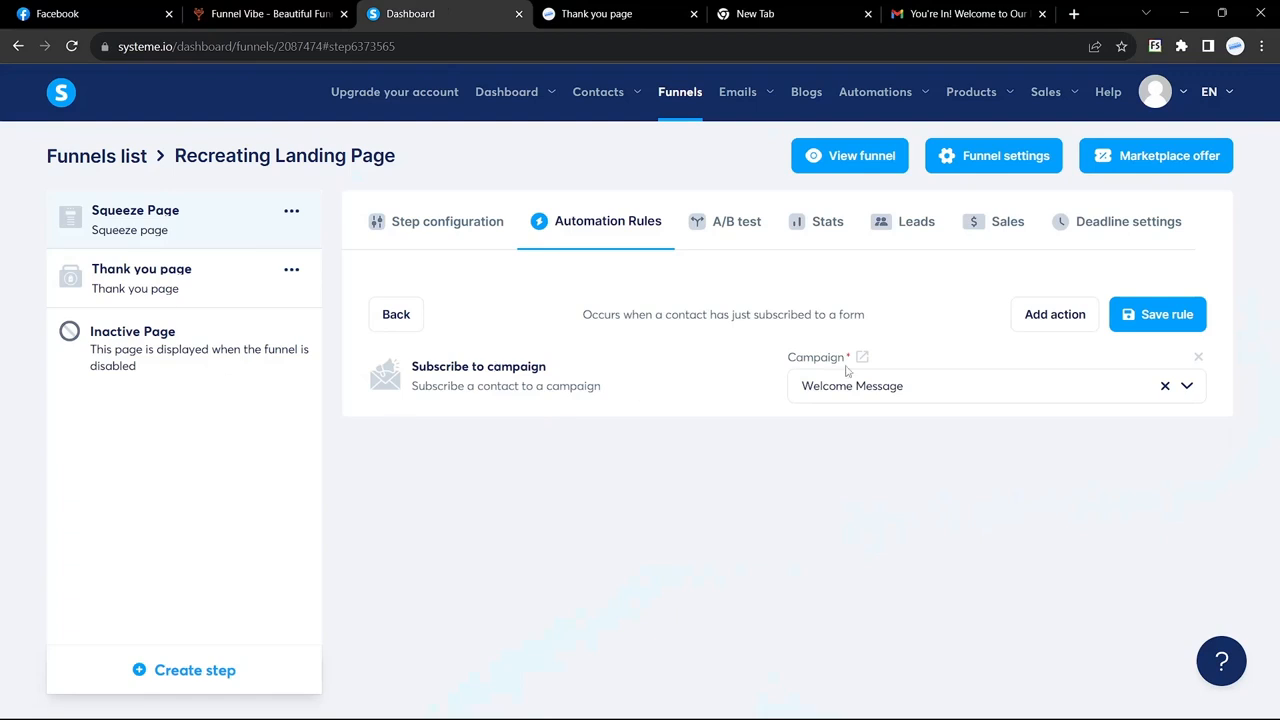
{"action": "left_click", "coordinate": [1173, 316]}
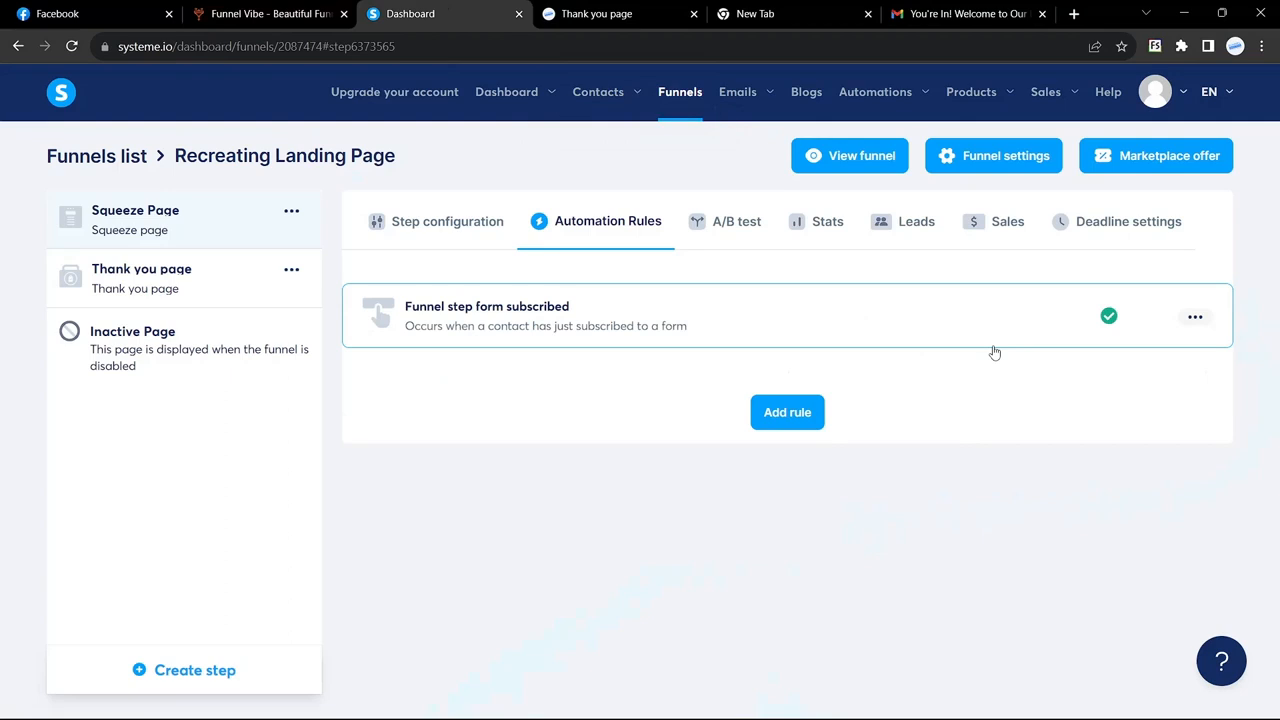
Step: Open the live funnel's webinar signup form and enter FunnelVive as the first name
{"action": "left_click", "coordinate": [851, 159]}
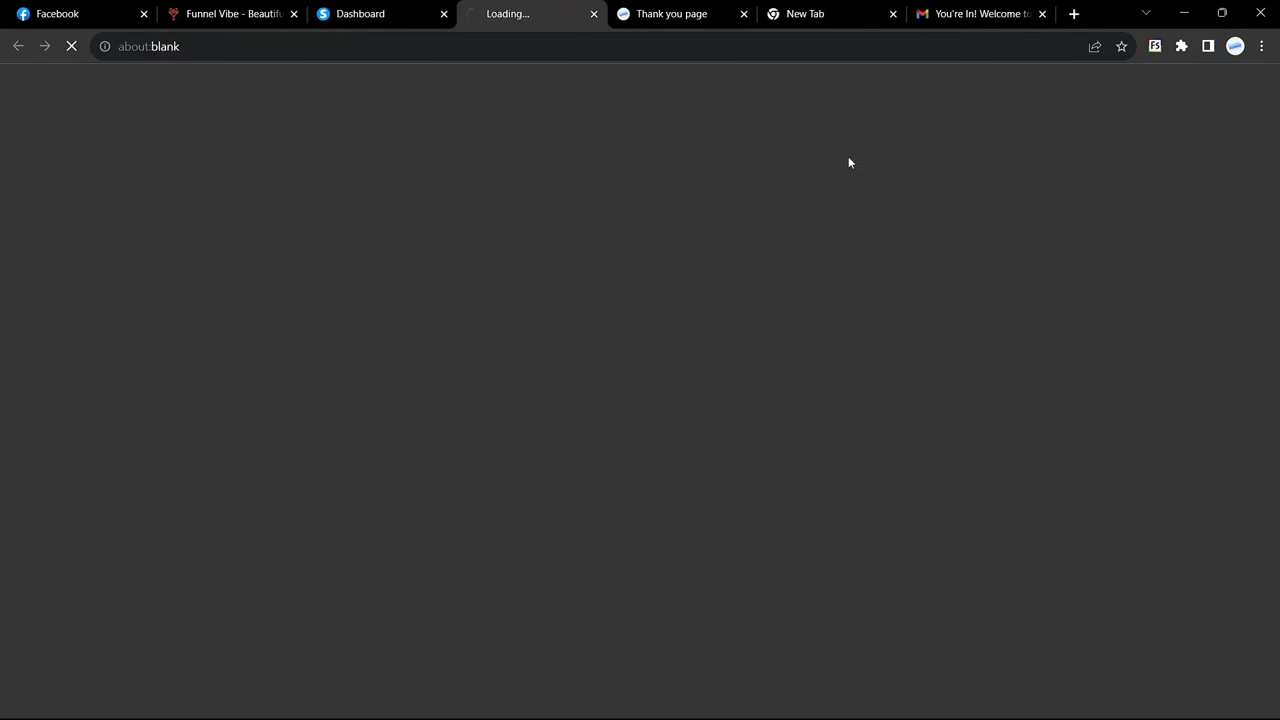
{"action": "scroll", "coordinate": [796, 352], "scroll_direction": "down", "scroll_amount": 3}
{"action": "scroll", "coordinate": [796, 352], "scroll_direction": "up", "scroll_amount": 3}
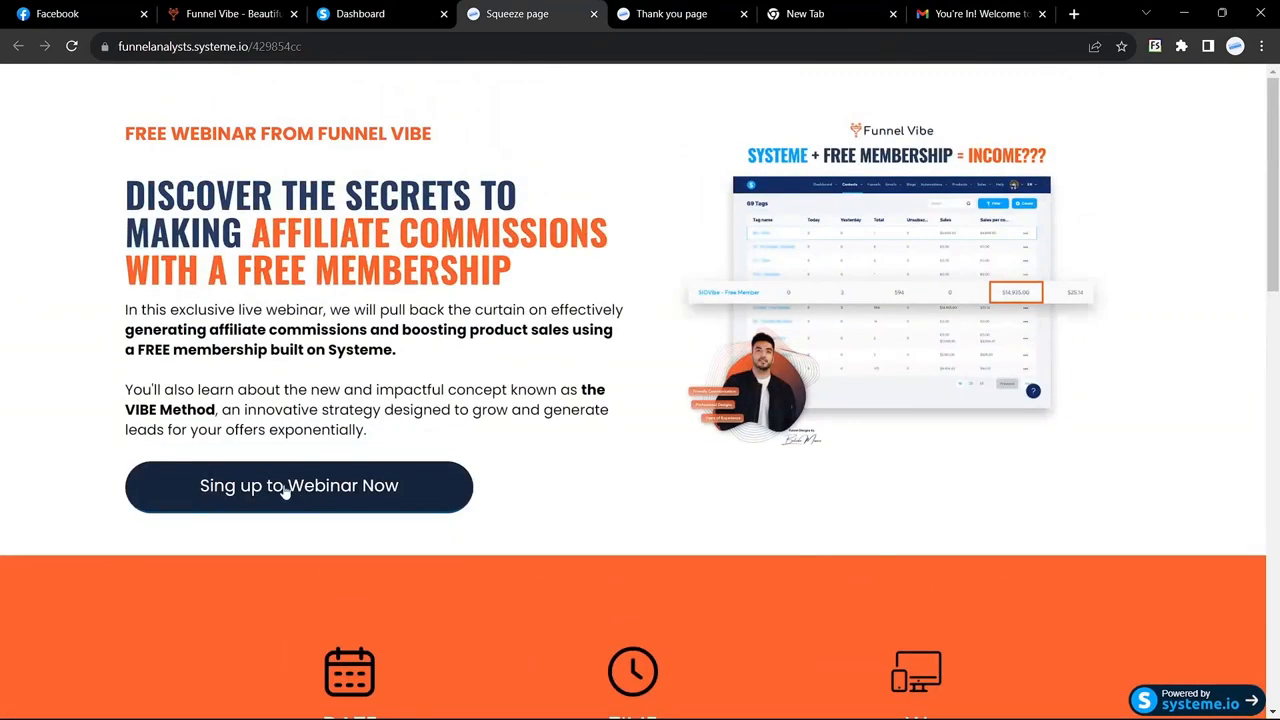
{"action": "left_click", "coordinate": [285, 488]}
{"action": "left_click", "coordinate": [460, 424]}
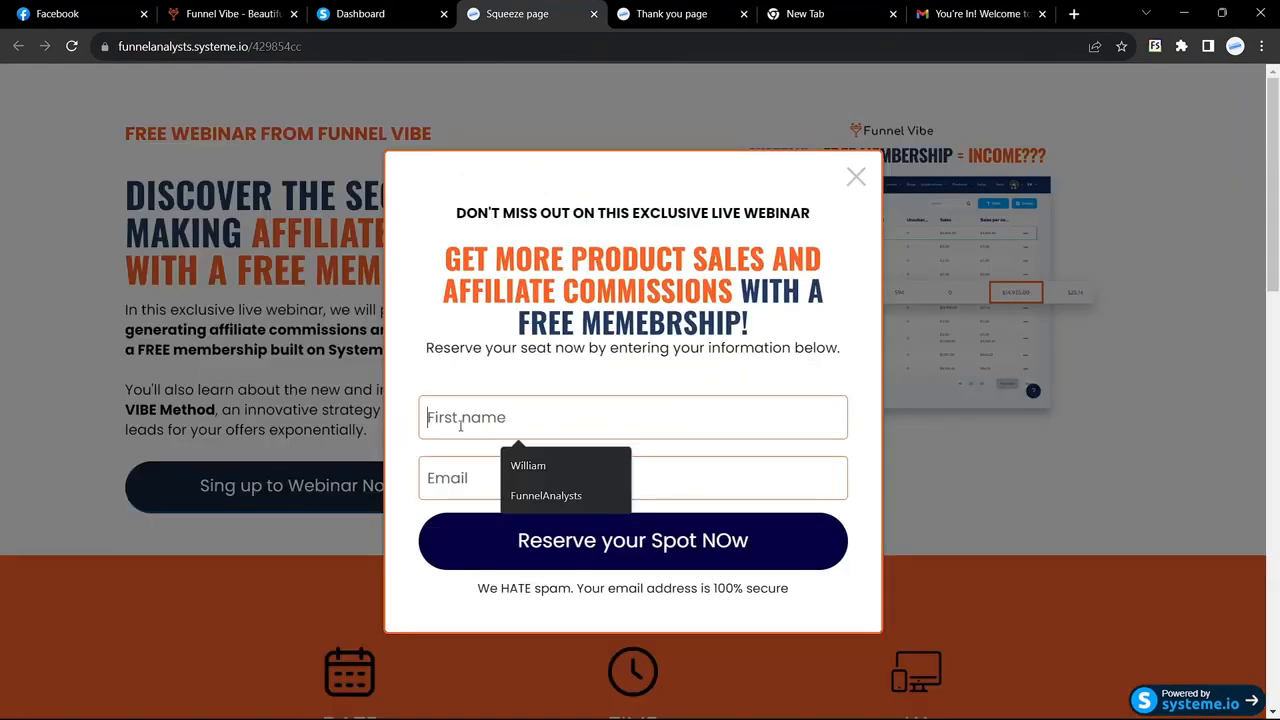
{"action": "type", "text": "Funnel"}
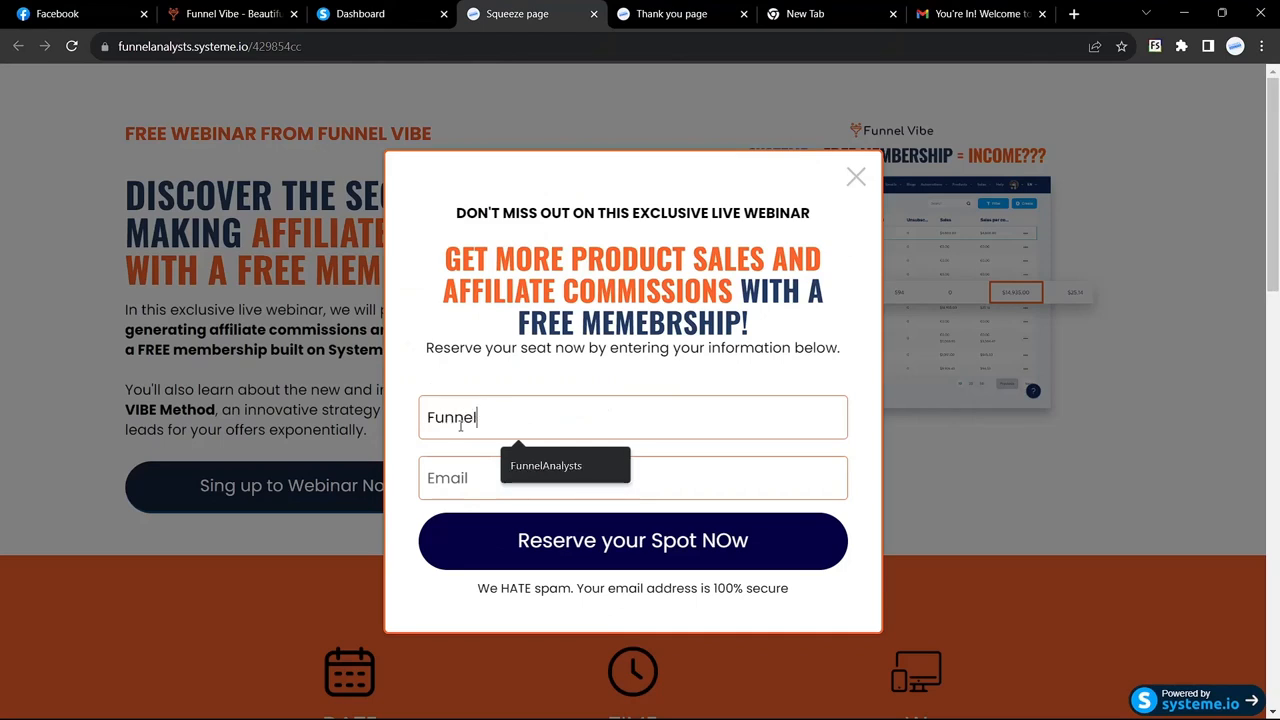
{"action": "type", "text": "Vive"}
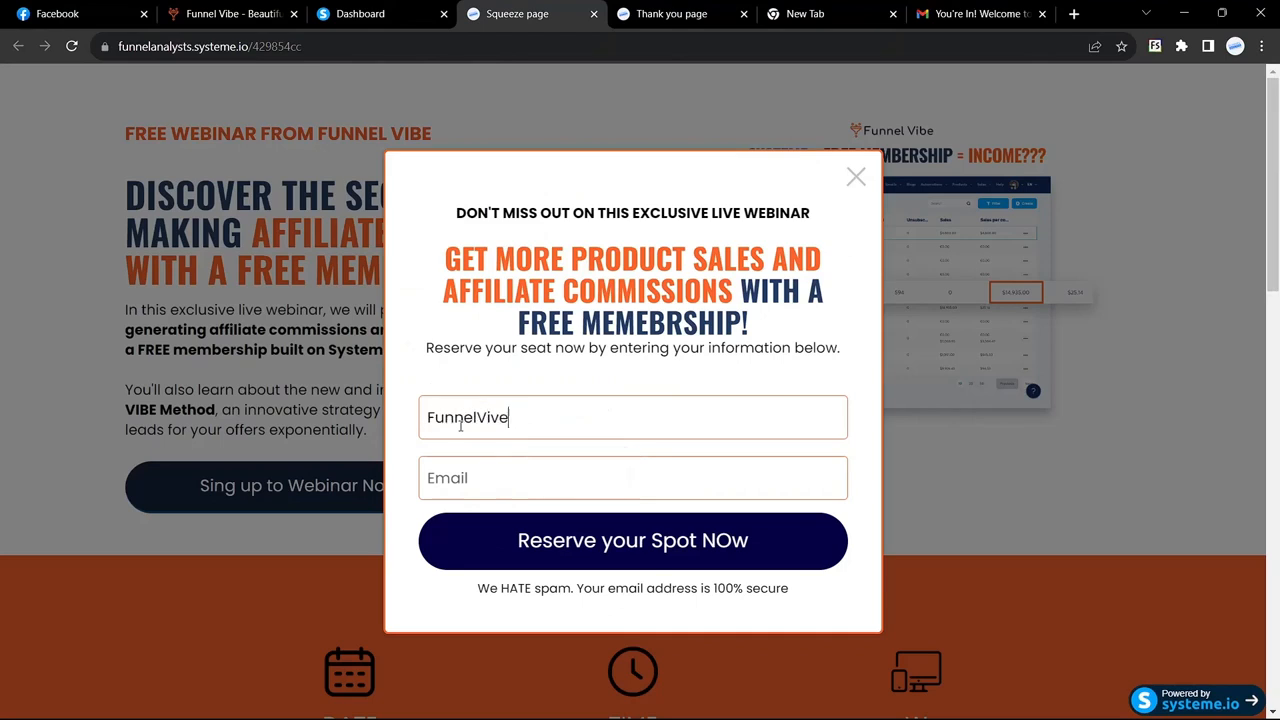
Step: Fill in the test e-mail address and submit the registration to reach the thank-you page
{"action": "left_click", "coordinate": [503, 477]}
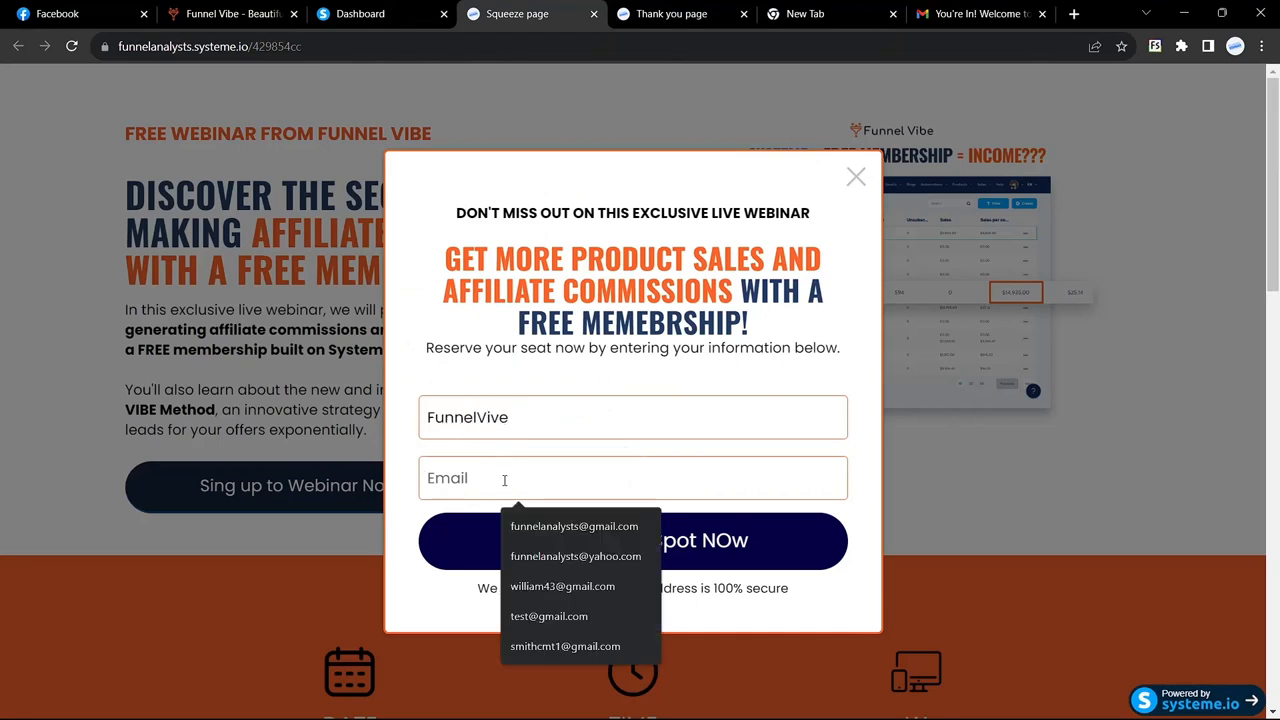
{"action": "left_click", "coordinate": [396, 441]}
{"action": "left_click", "coordinate": [485, 458]}
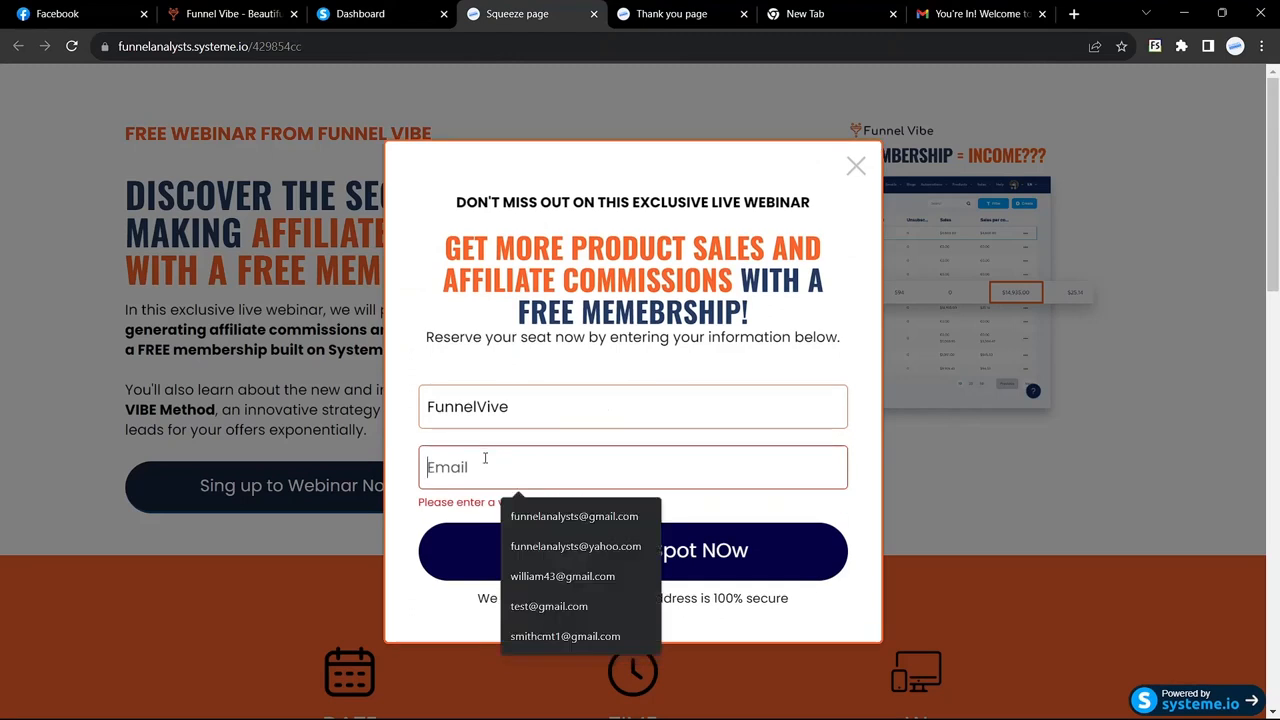
{"action": "type", "text": "sm"}
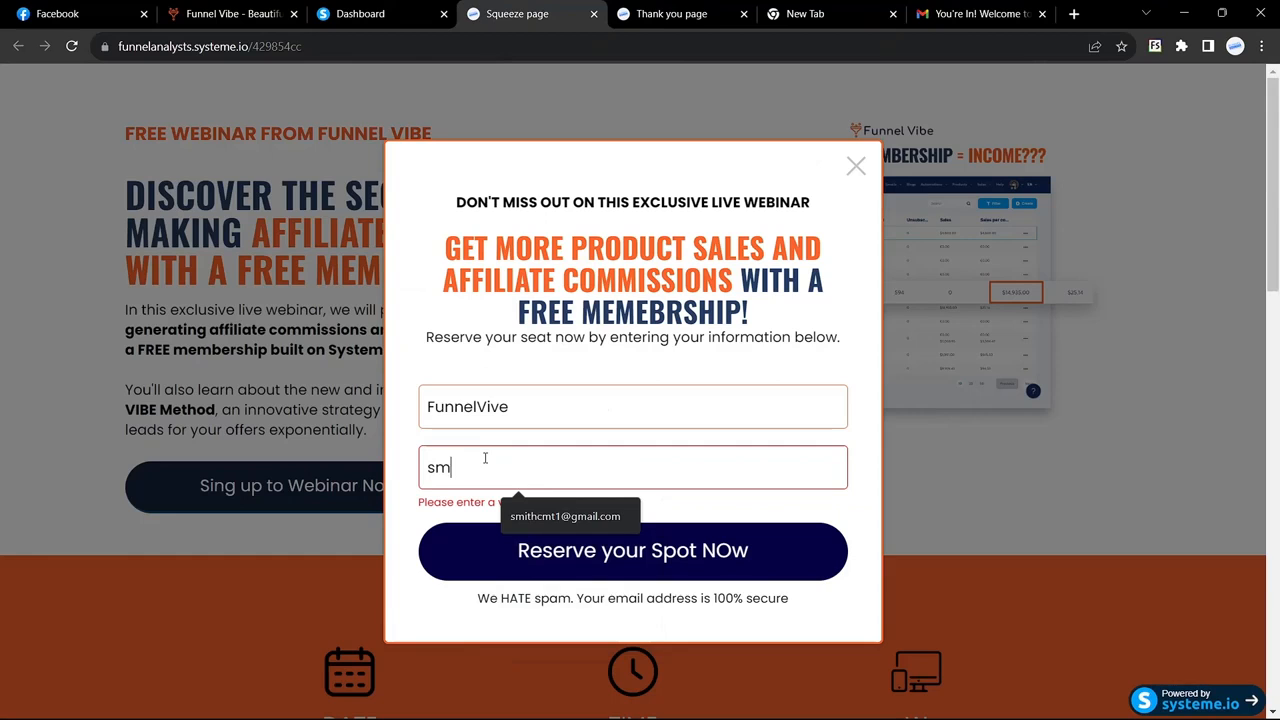
{"action": "left_click", "coordinate": [556, 518]}
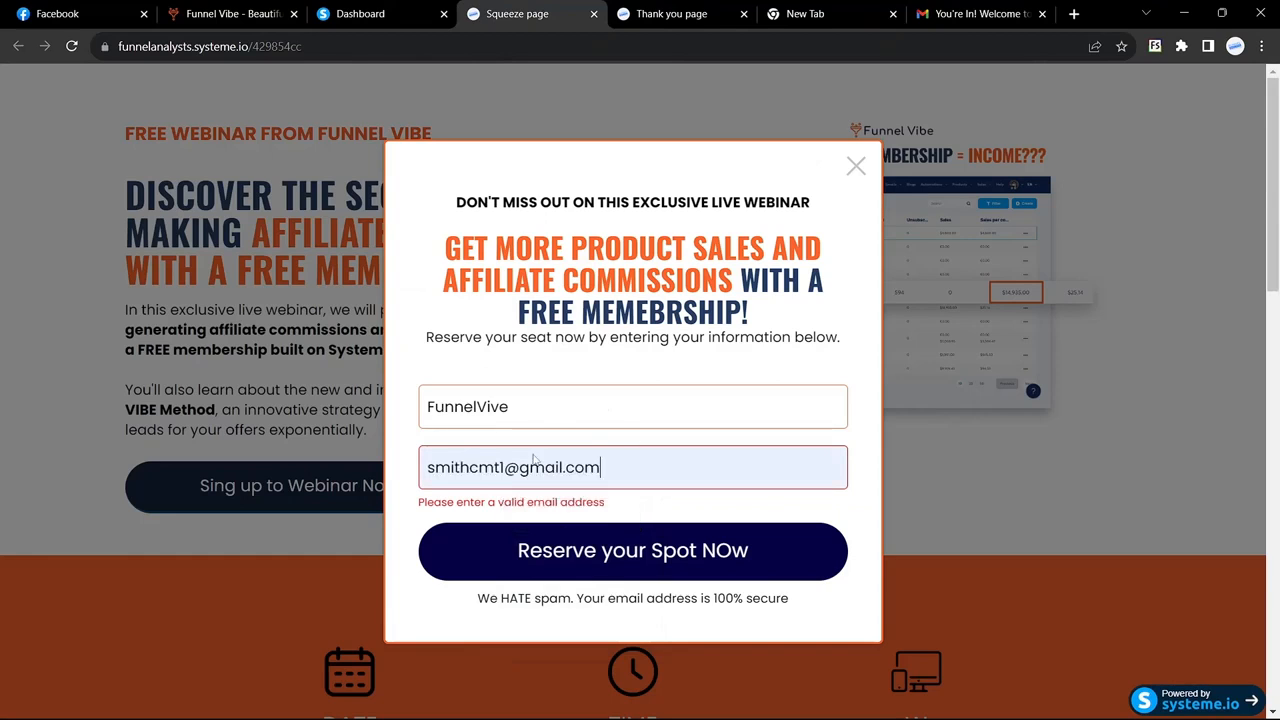
{"action": "left_click", "coordinate": [587, 562]}
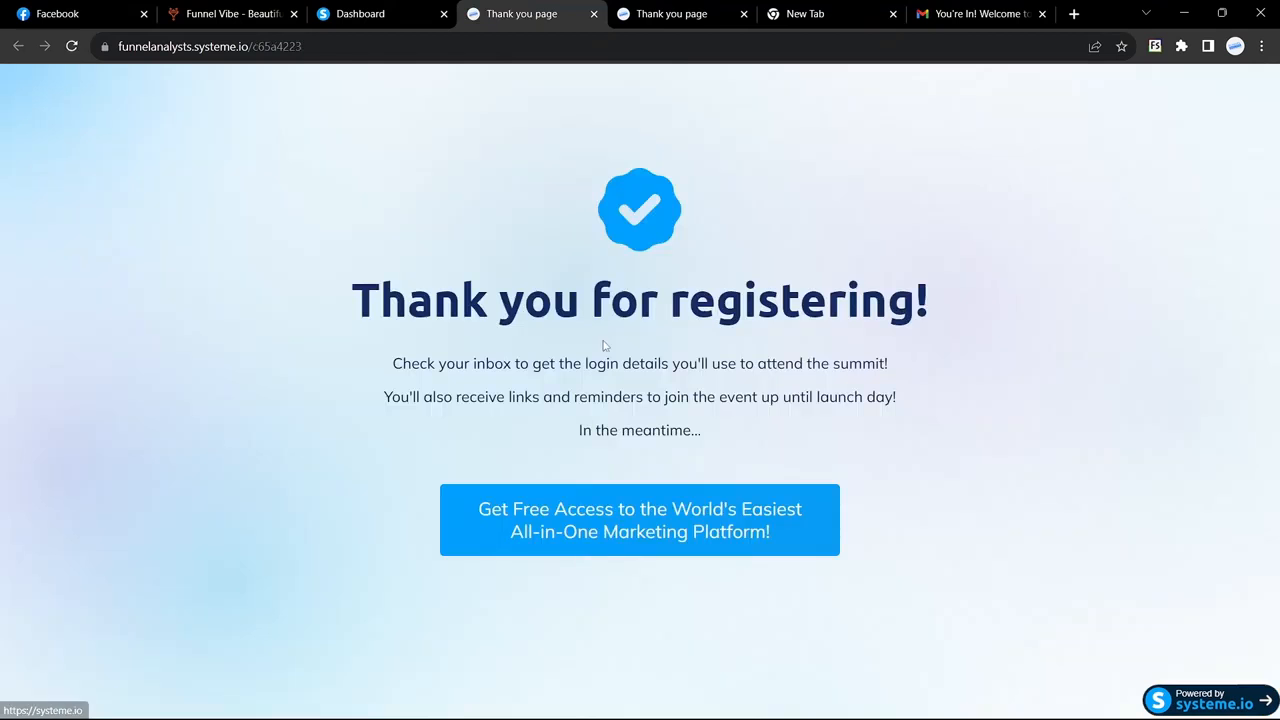
{"action": "left_click_drag", "start_coordinate": [354, 290], "coordinate": [907, 474]}
{"action": "left_click", "coordinate": [907, 474]}
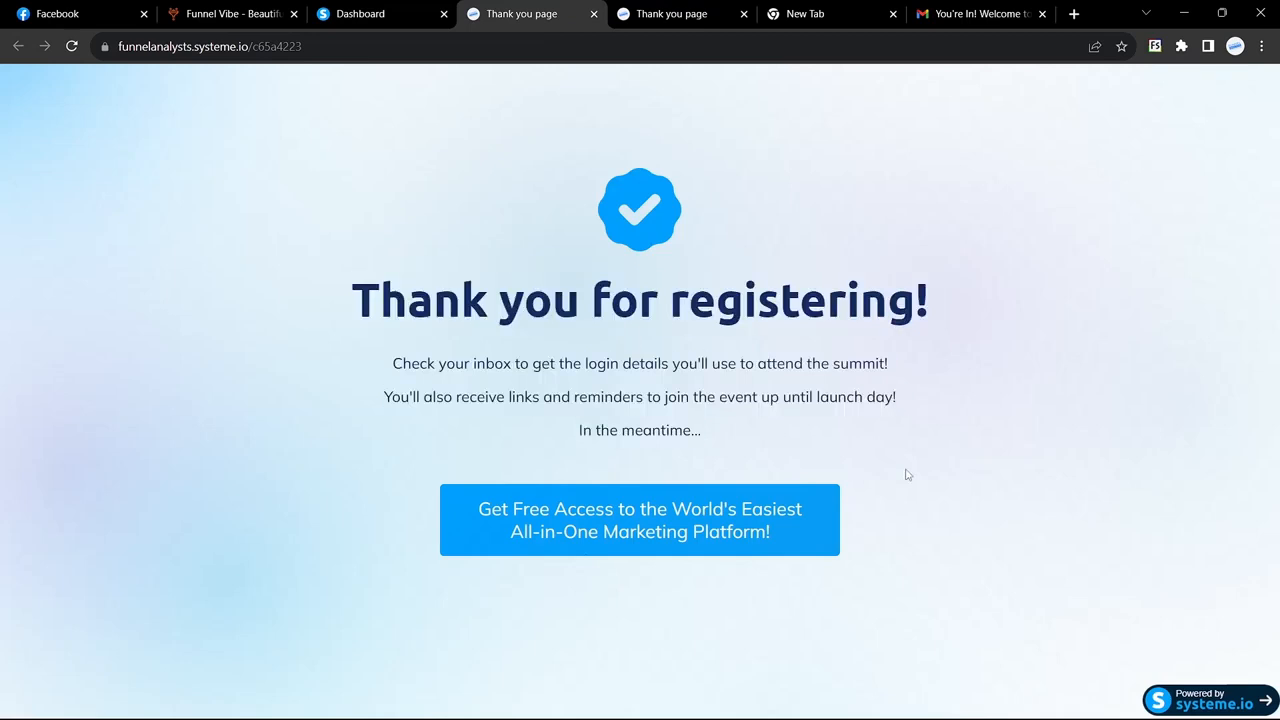
{"action": "left_click", "coordinate": [1235, 46]}
Step: Switch to the test mailbox profile and refresh Gmail's All Mail view
{"action": "left_click", "coordinate": [1070, 565]}
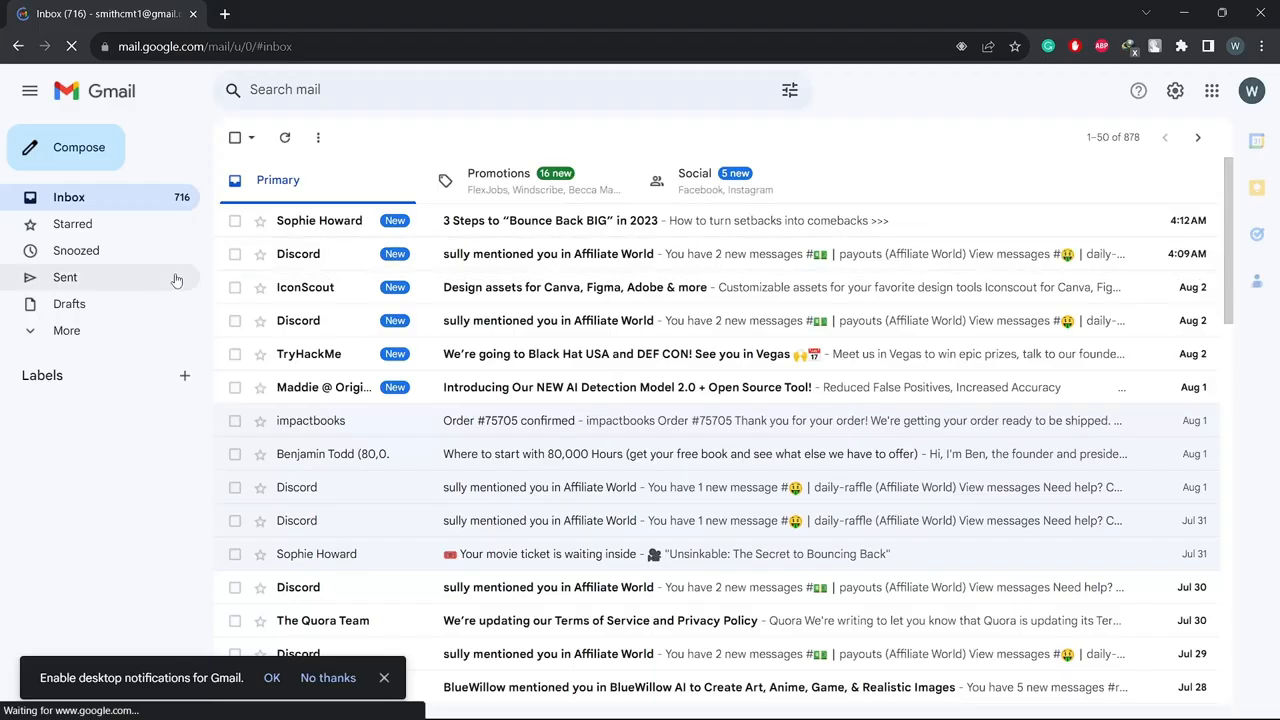
{"action": "left_click", "coordinate": [80, 330]}
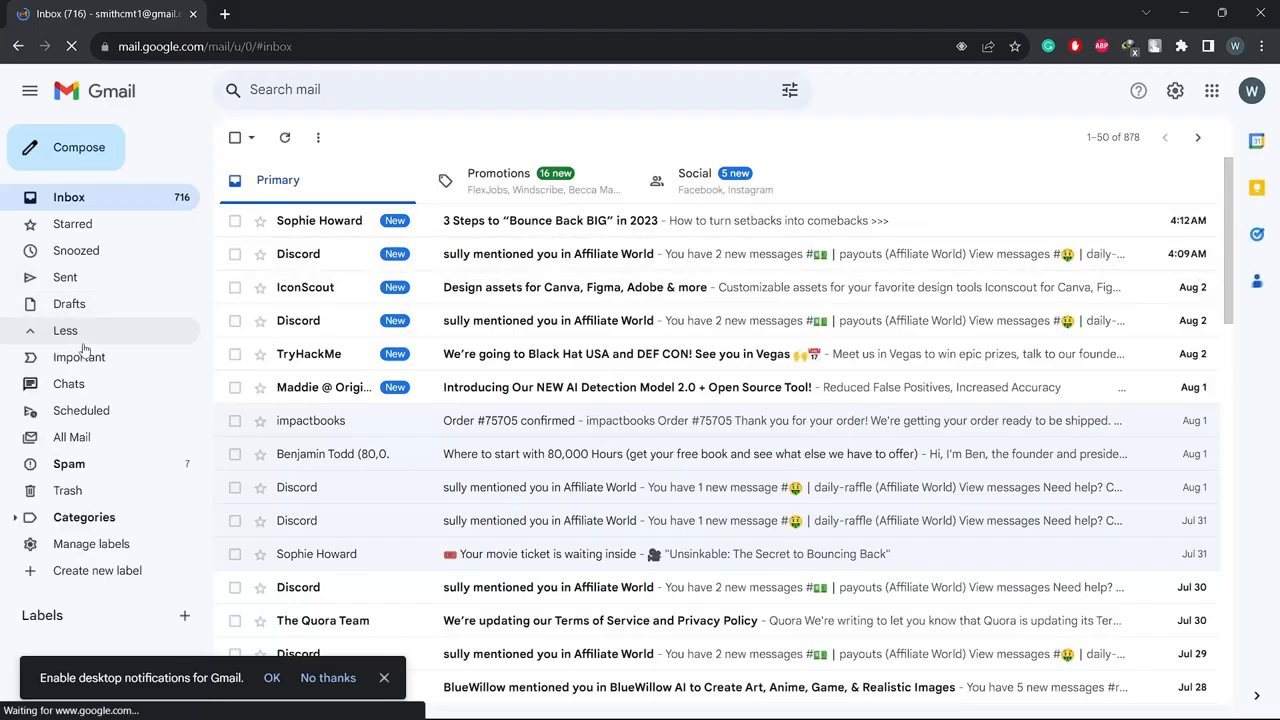
{"action": "left_click", "coordinate": [80, 439]}
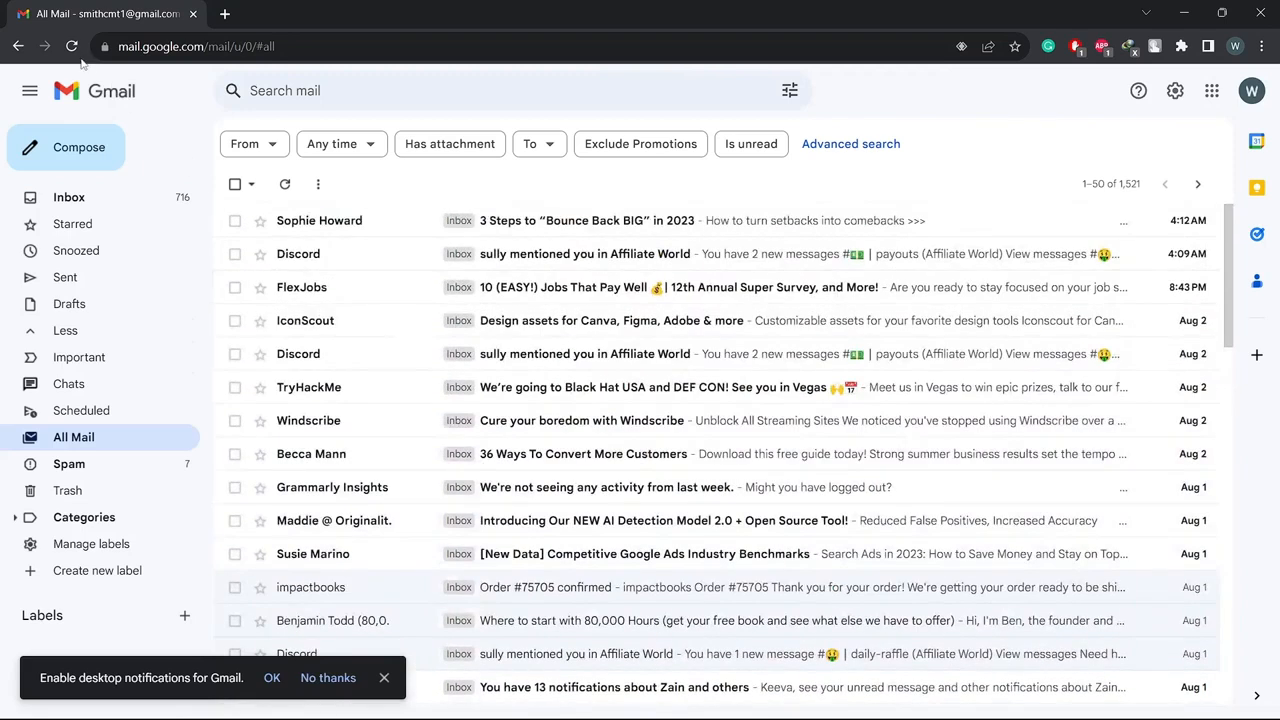
{"action": "left_click", "coordinate": [72, 47]}
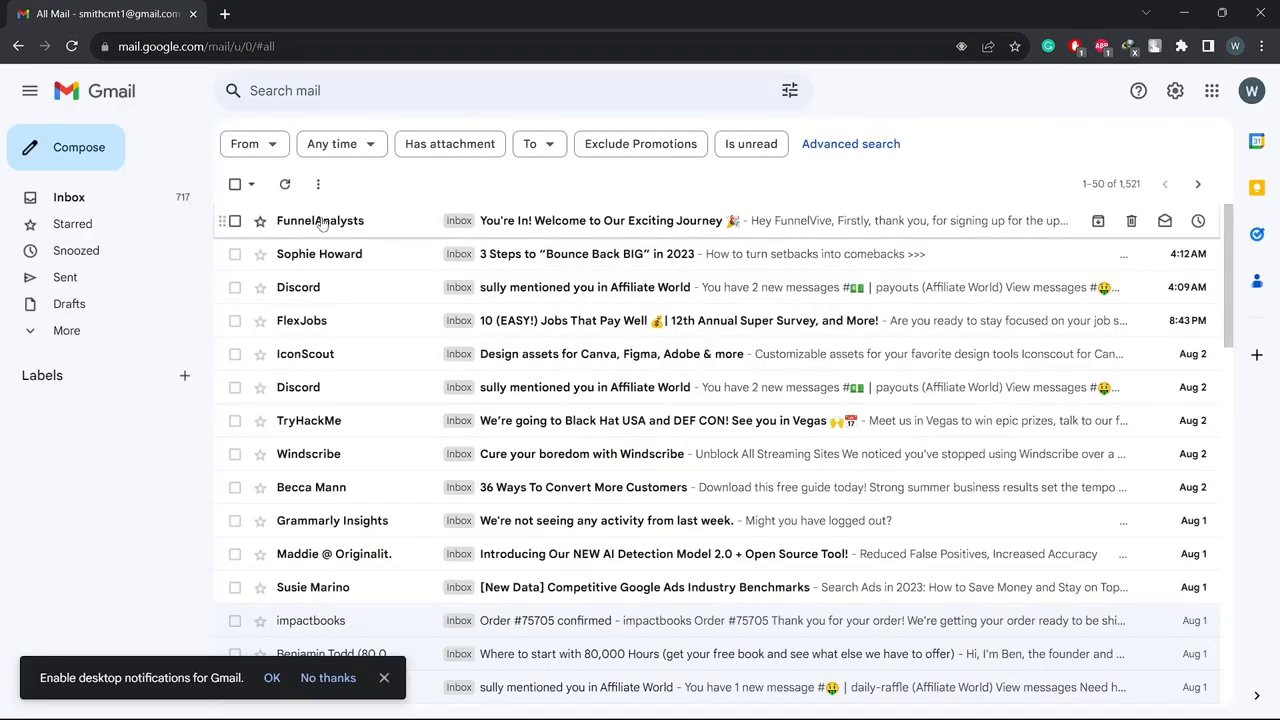
Step: Open the FunnelAnalysts welcome email and check that the greeting names FunnelVive
{"action": "mouse_move", "coordinate": [345, 231]}
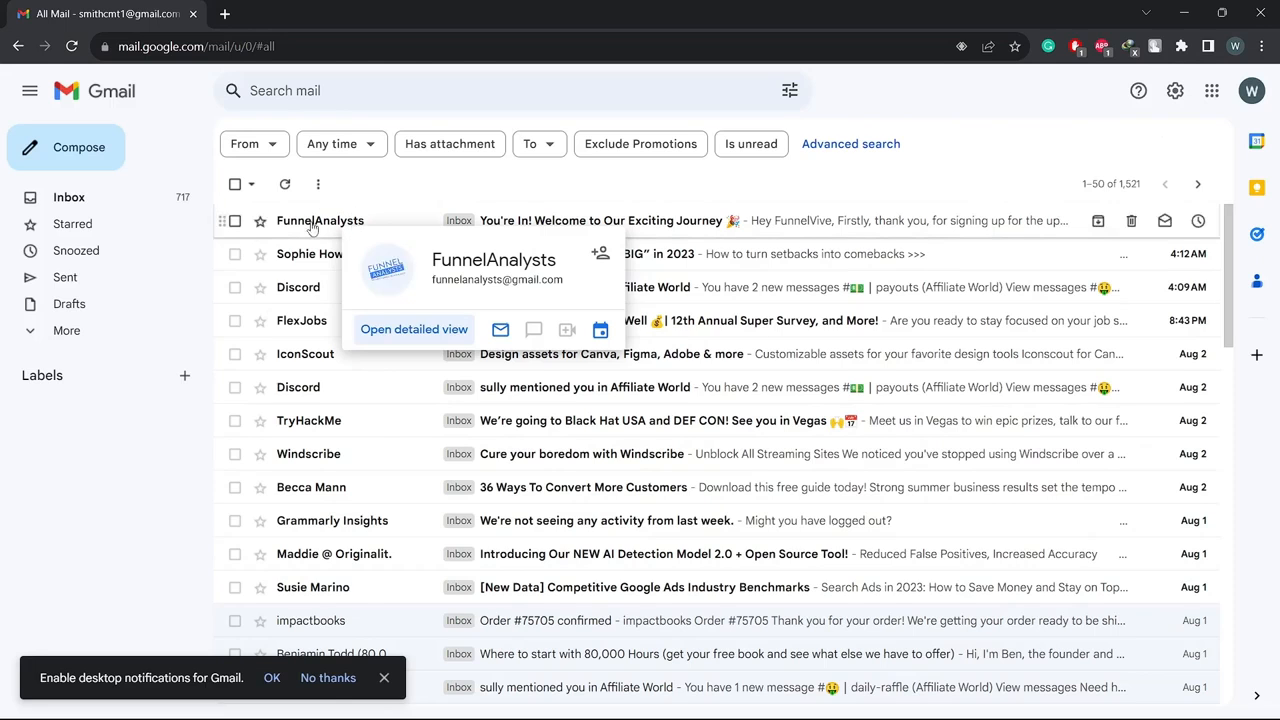
{"action": "left_click", "coordinate": [312, 228]}
{"action": "scroll", "coordinate": [311, 355], "scroll_direction": "down", "scroll_amount": 2}
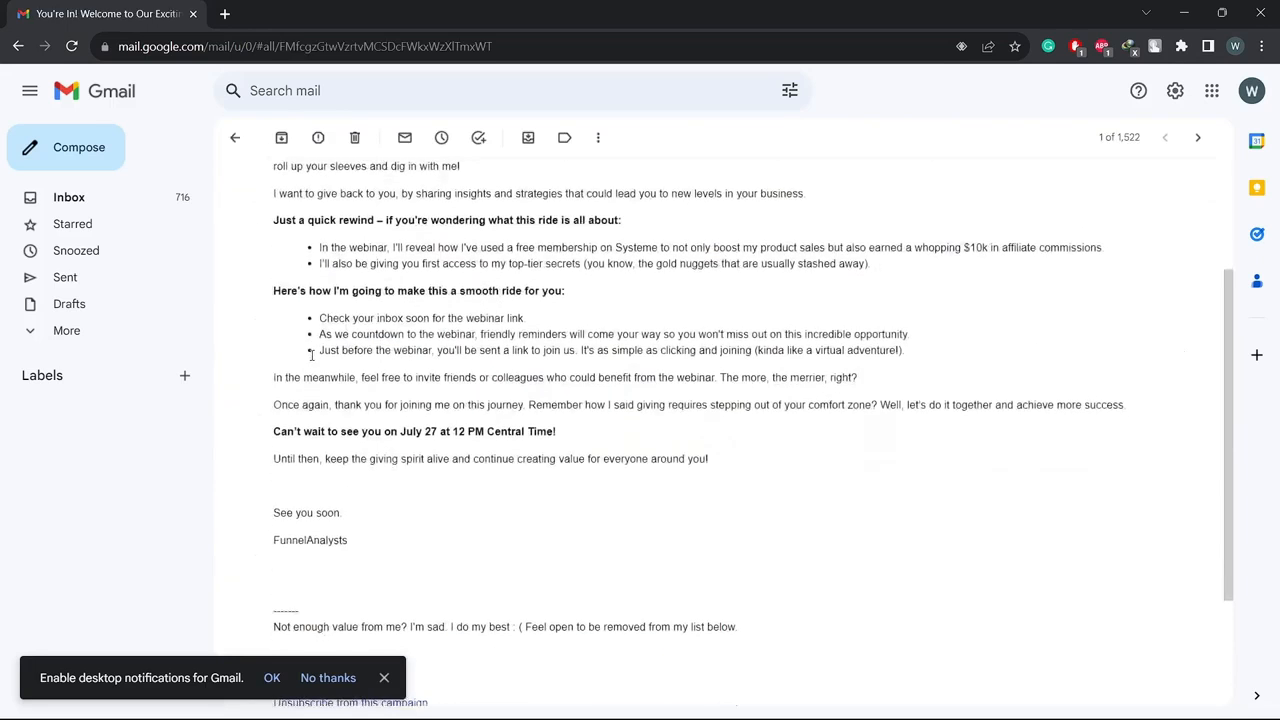
{"action": "scroll", "coordinate": [311, 355], "scroll_direction": "down", "scroll_amount": 1}
{"action": "scroll", "coordinate": [315, 320], "scroll_direction": "up", "scroll_amount": 3}
{"action": "double_click", "coordinate": [322, 278]}
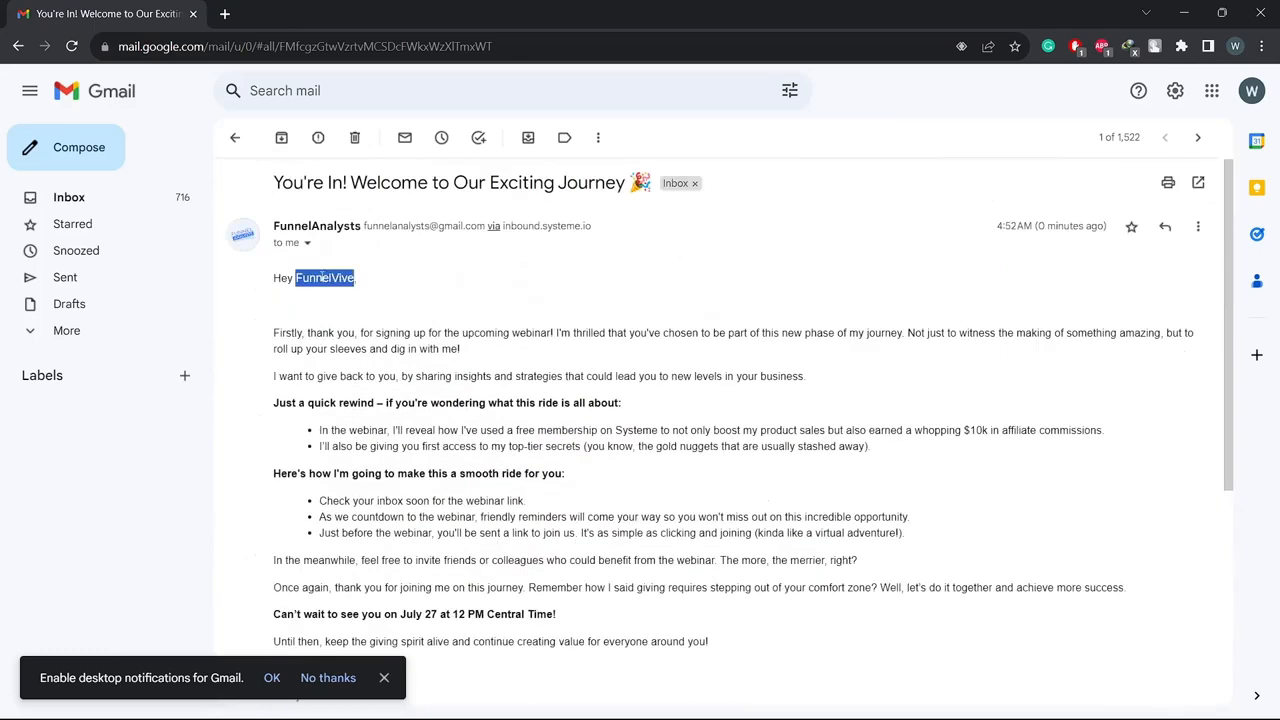
{"action": "left_click", "coordinate": [343, 331]}
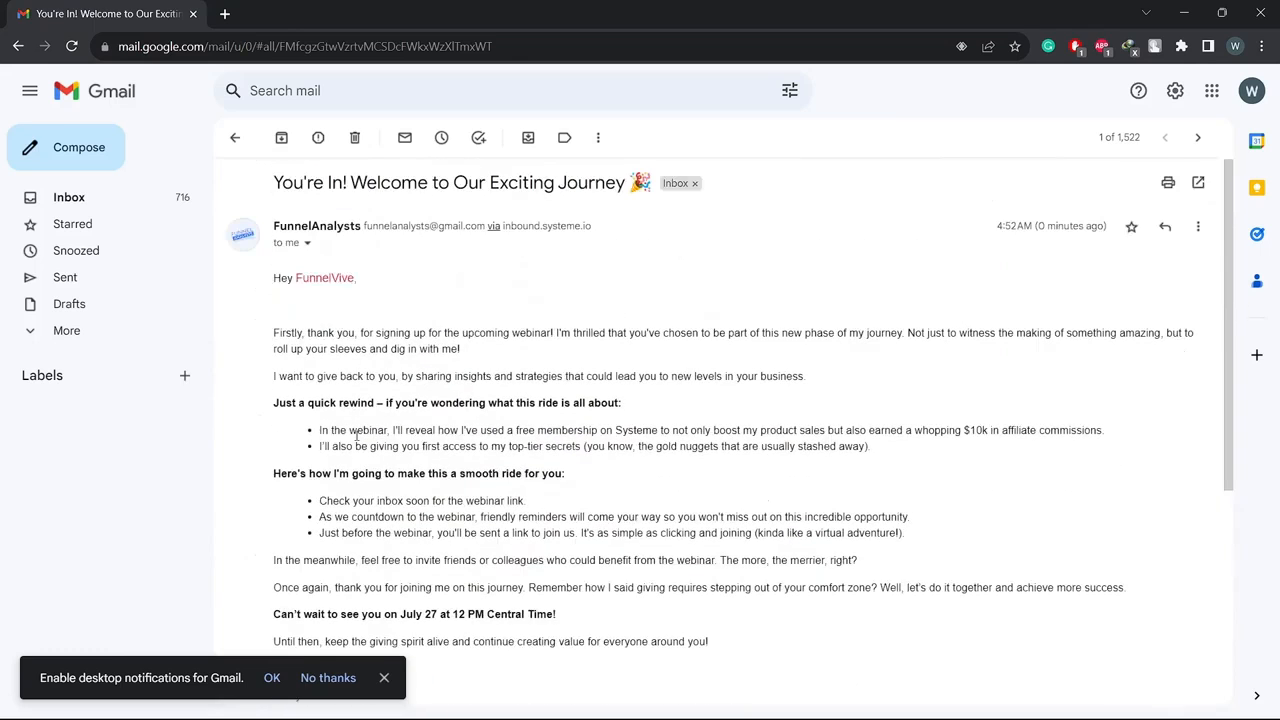
{"action": "scroll", "coordinate": [356, 436], "scroll_direction": "down", "scroll_amount": 4}
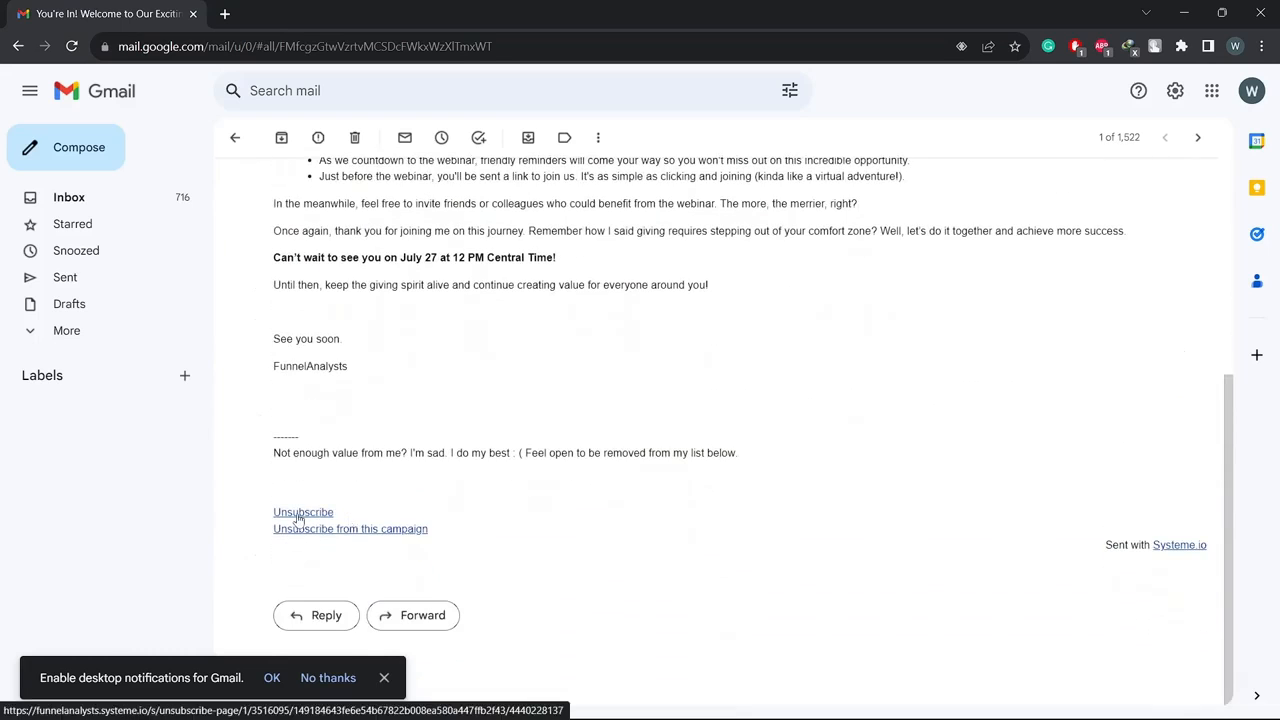
{"action": "scroll", "coordinate": [406, 420], "scroll_direction": "up", "scroll_amount": 4}
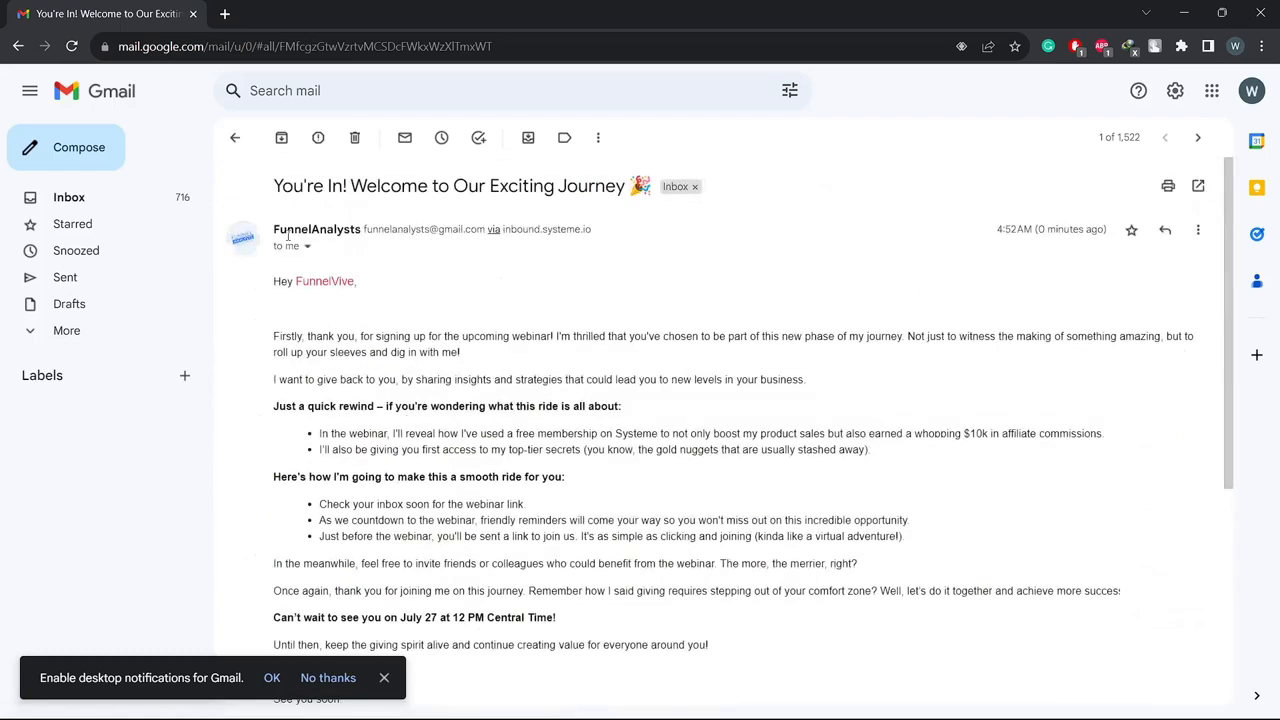
{"action": "left_click", "coordinate": [234, 139]}
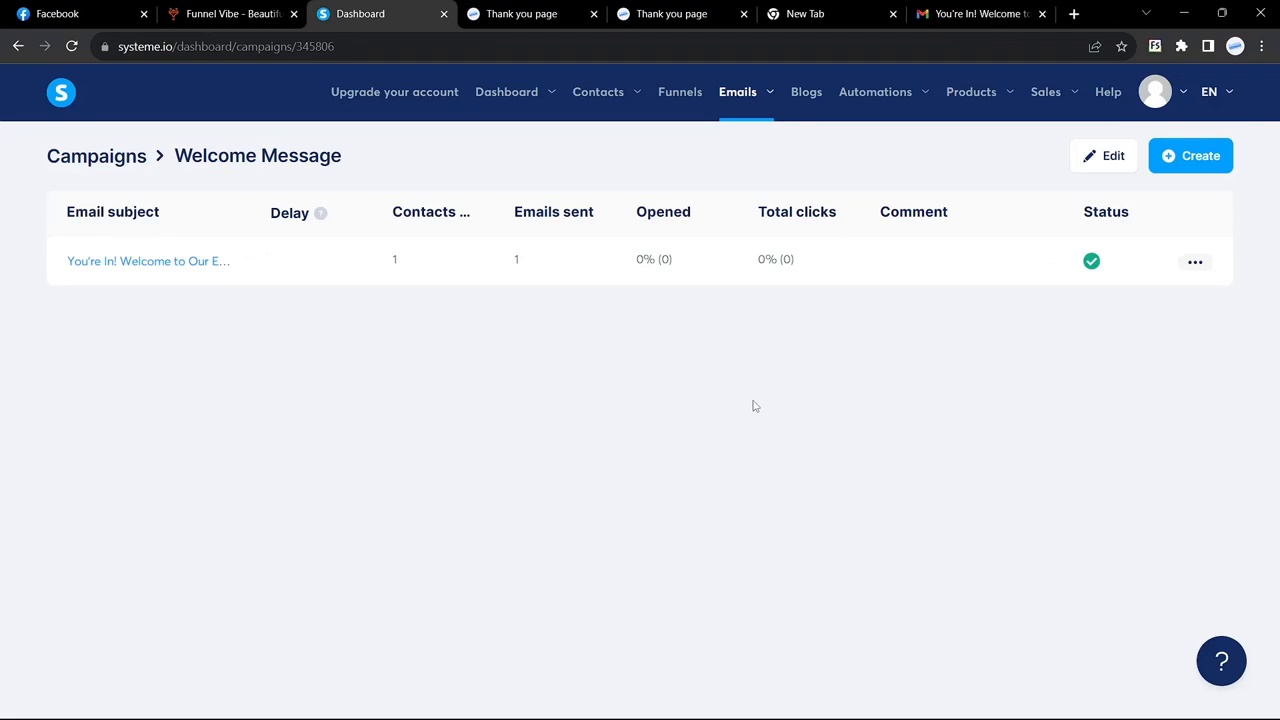
Step: Switch to the Funnel Vibe tab and go back to the YOU'RE IN! thank-you page
{"action": "left_click", "coordinate": [237, 13]}
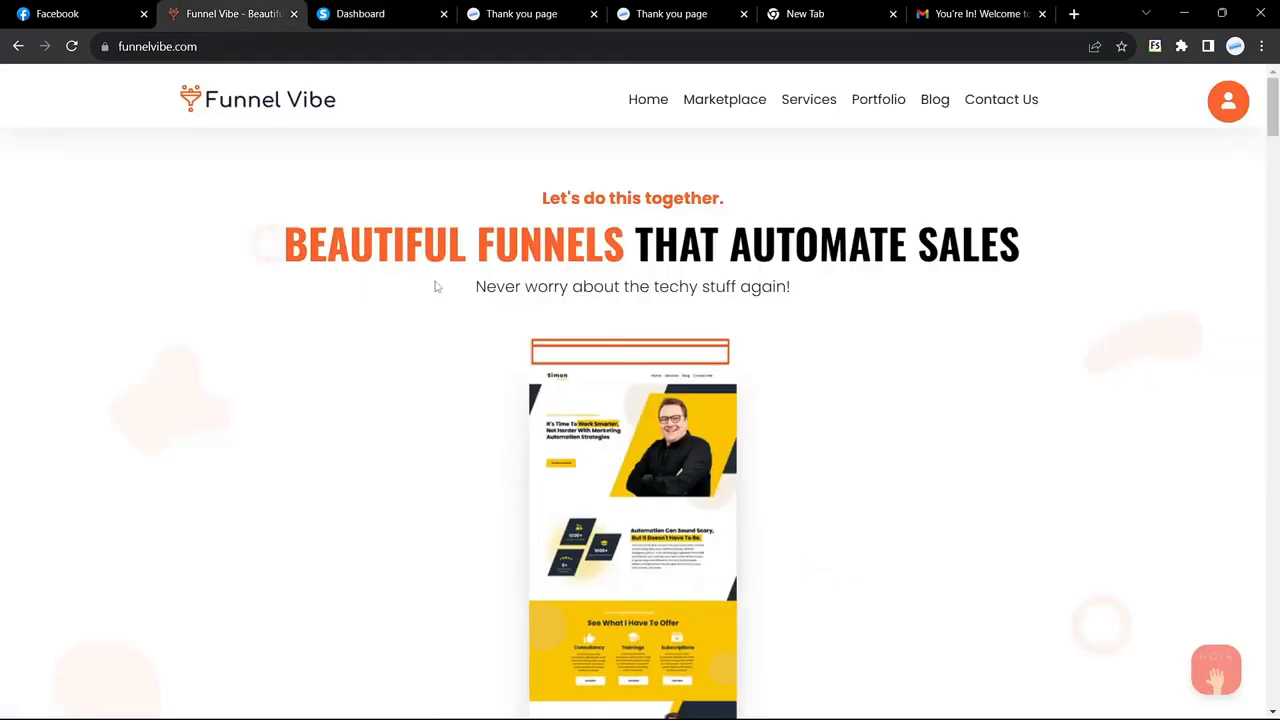
{"action": "left_click", "coordinate": [18, 46]}
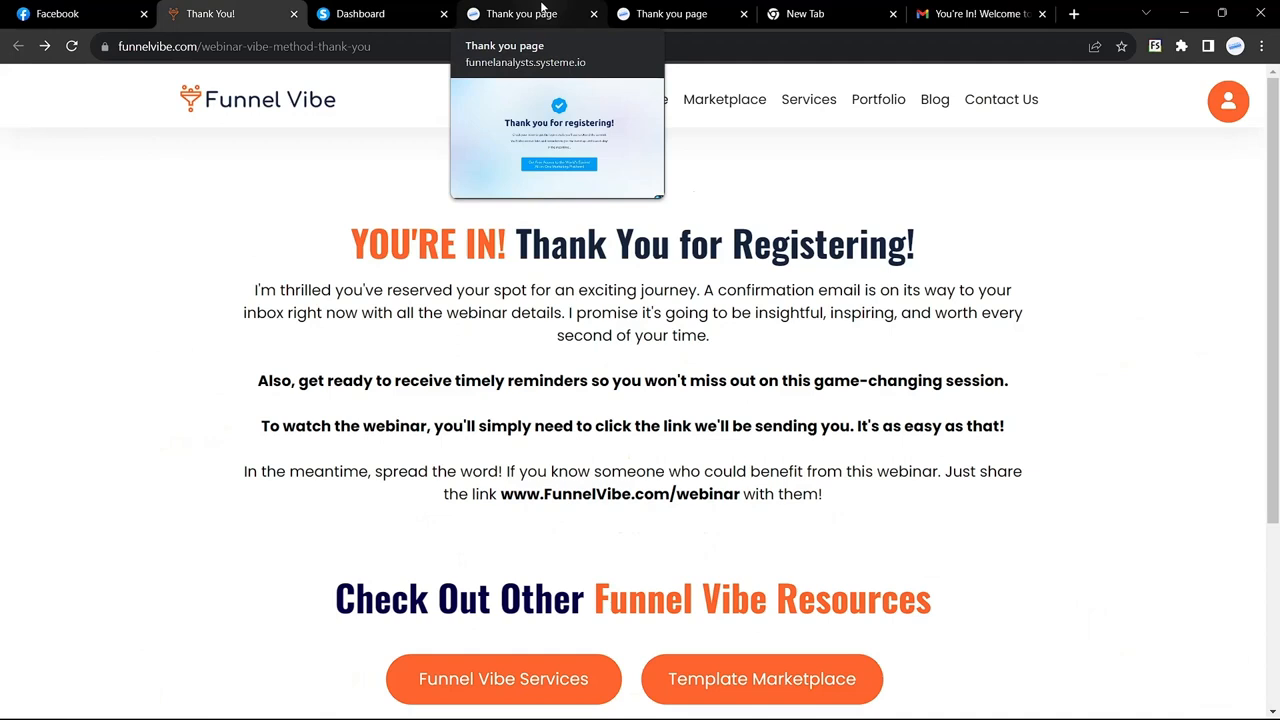
{"action": "scroll", "coordinate": [586, 357], "scroll_direction": "down", "scroll_amount": 2}
{"action": "scroll", "coordinate": [588, 358], "scroll_direction": "up", "scroll_amount": 2}
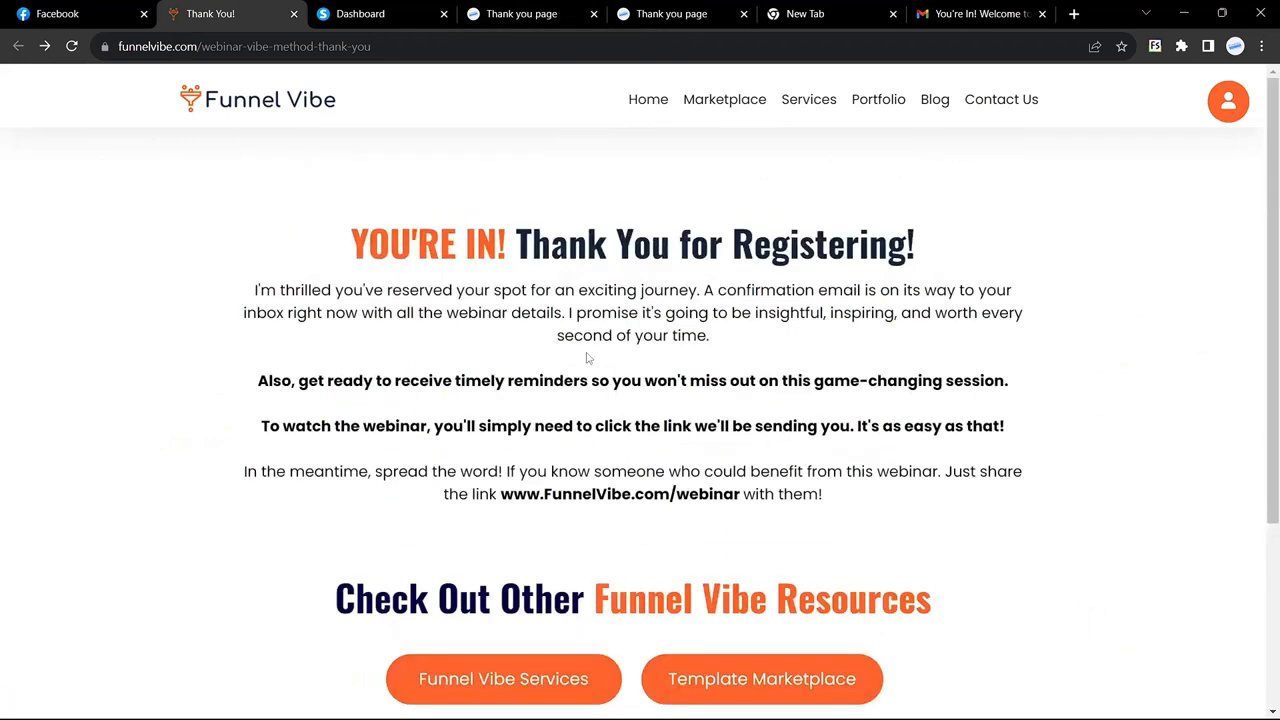